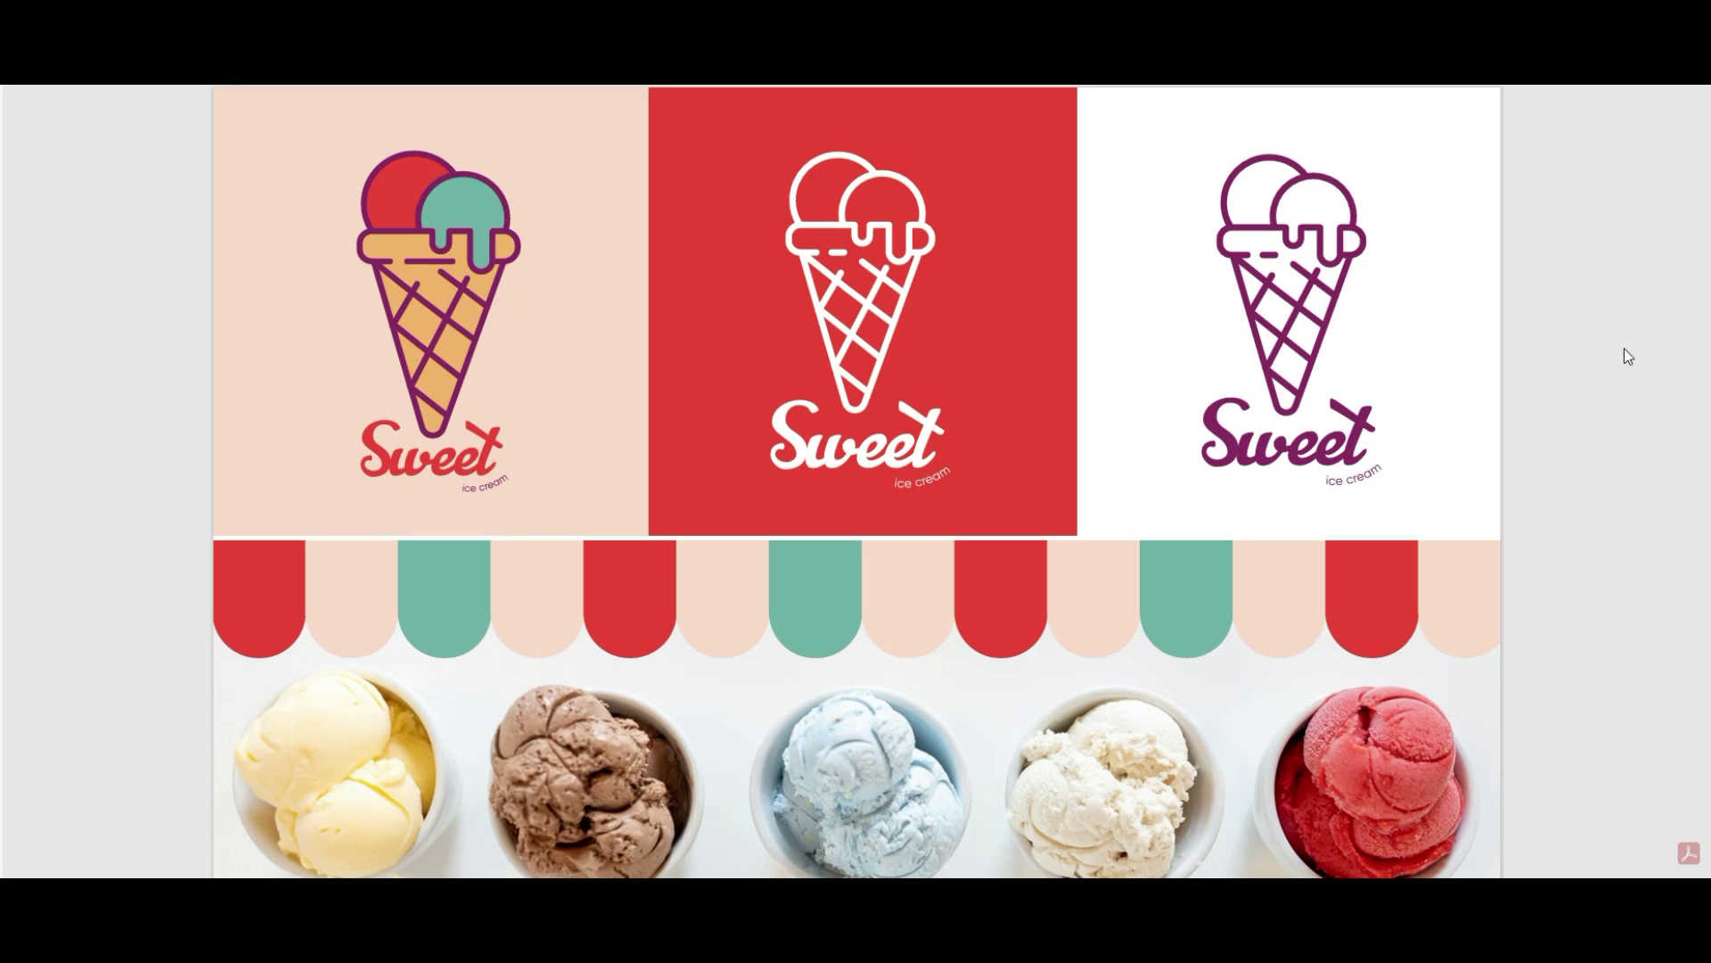
# - Look through the Sweet ice cream branding presentation, from the logo variants down to the cup and paper bag mockups
pyautogui.scroll(-3, 1628, 356)
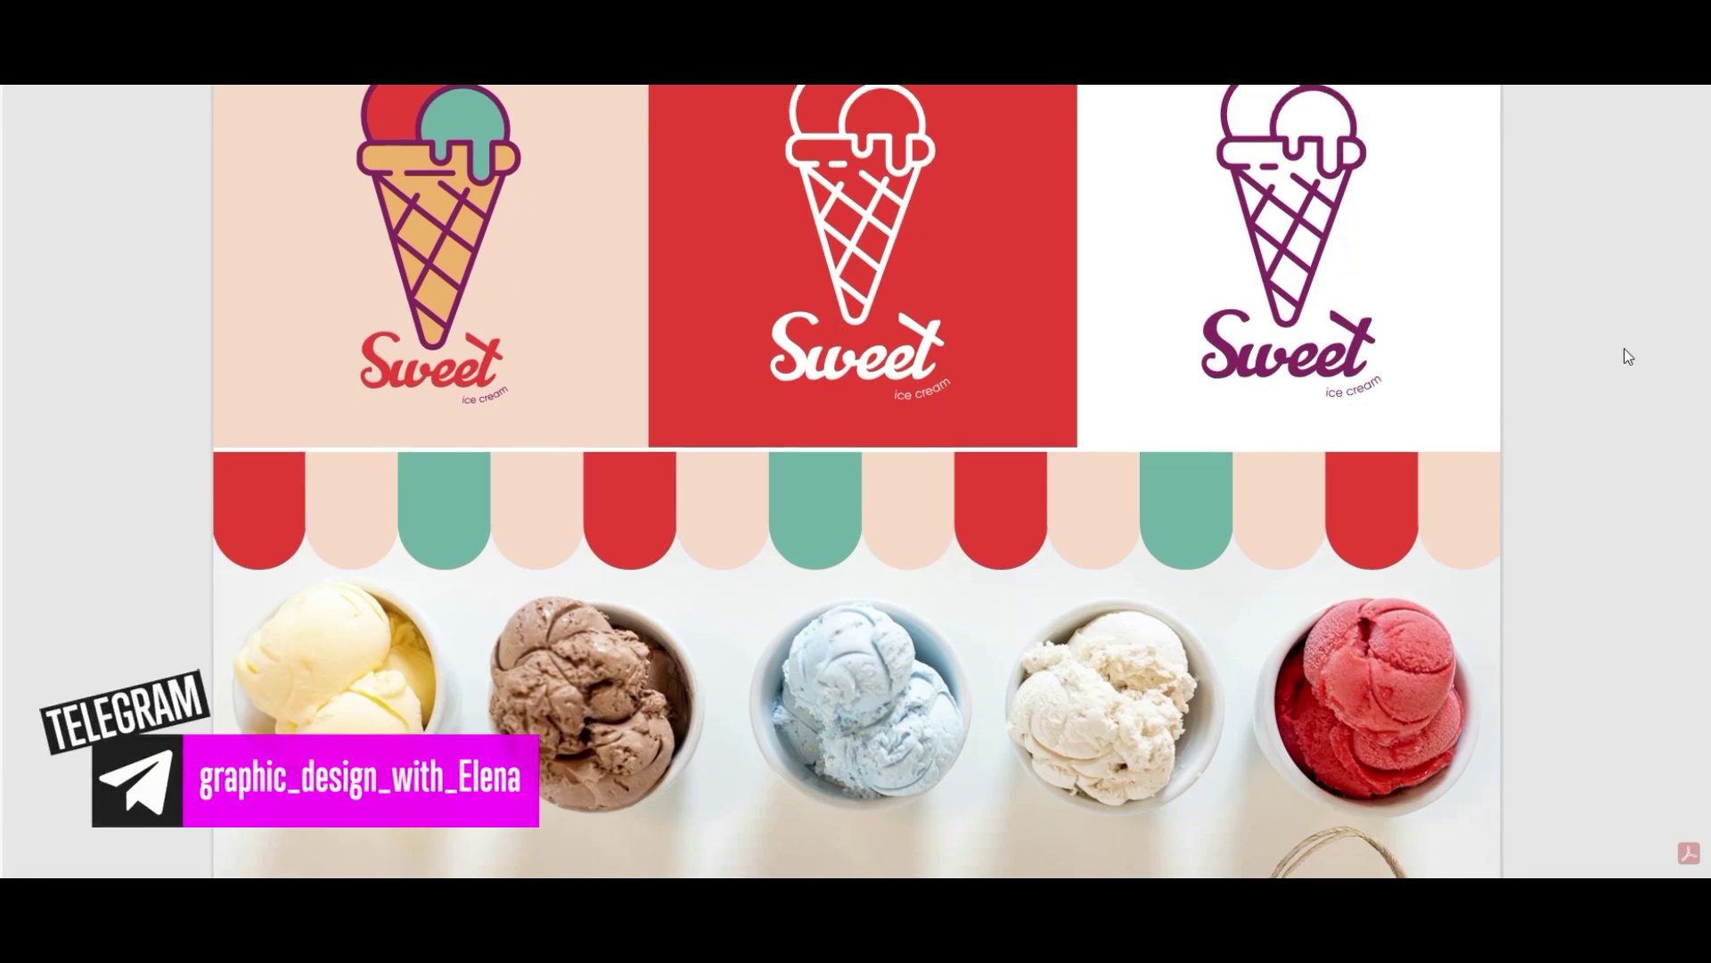
pyautogui.scroll(-3, 1628, 356)
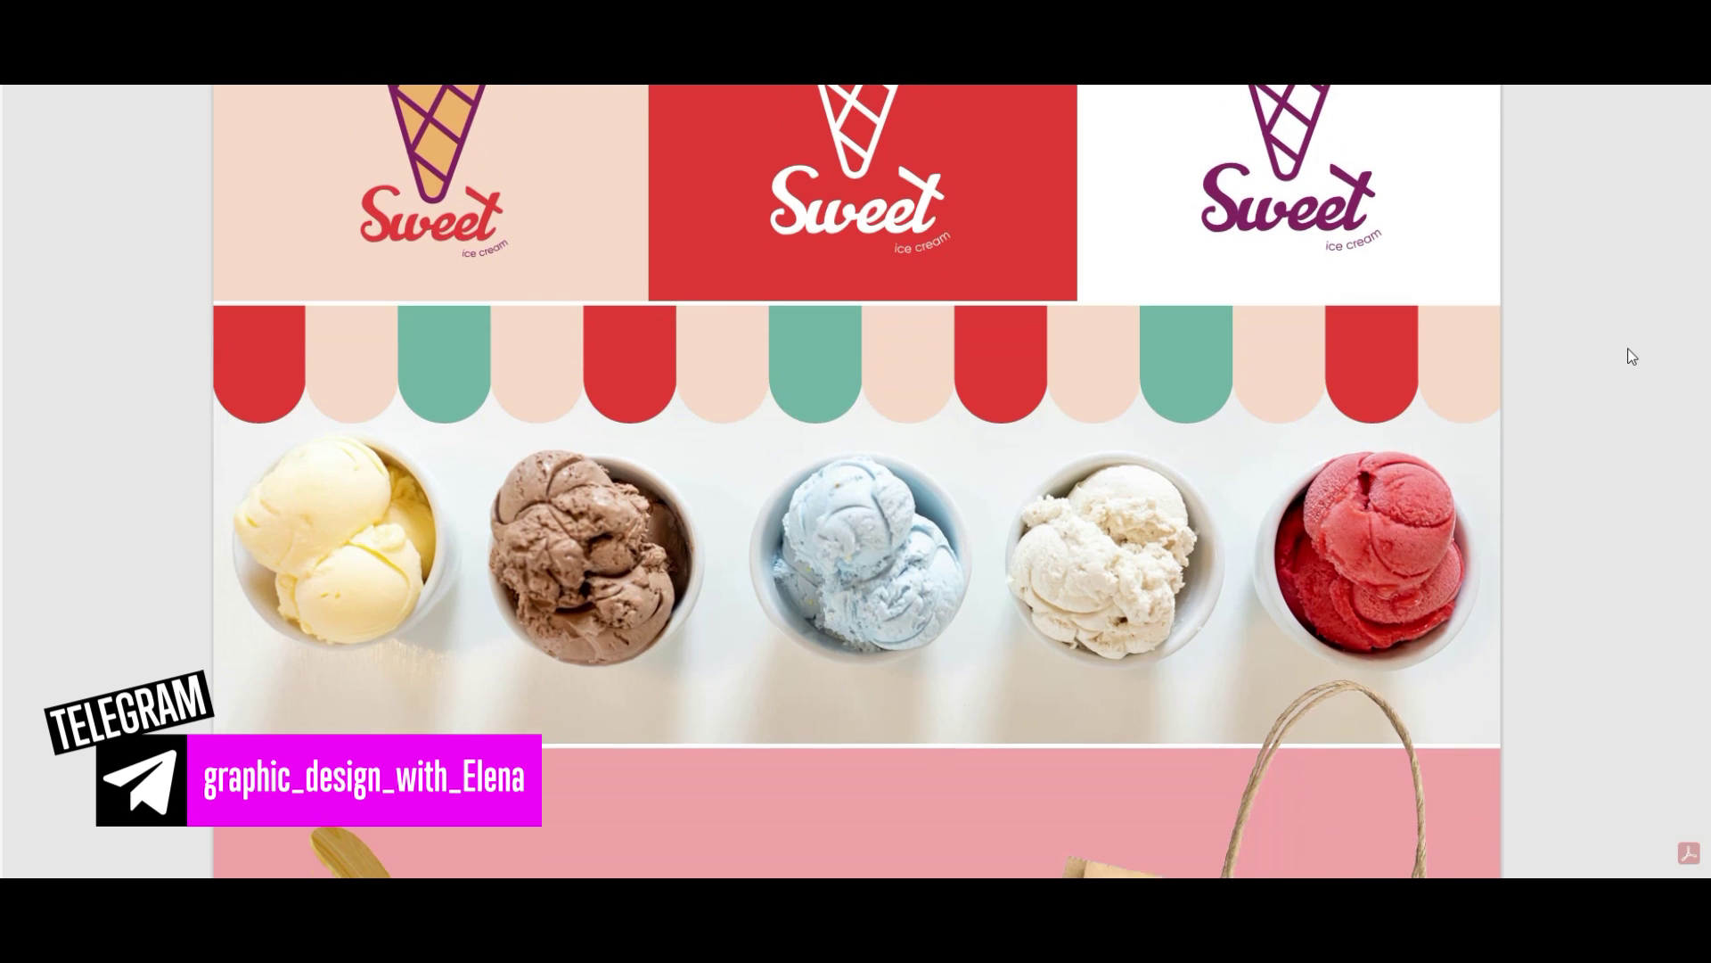
pyautogui.scroll(-3, 1632, 356)
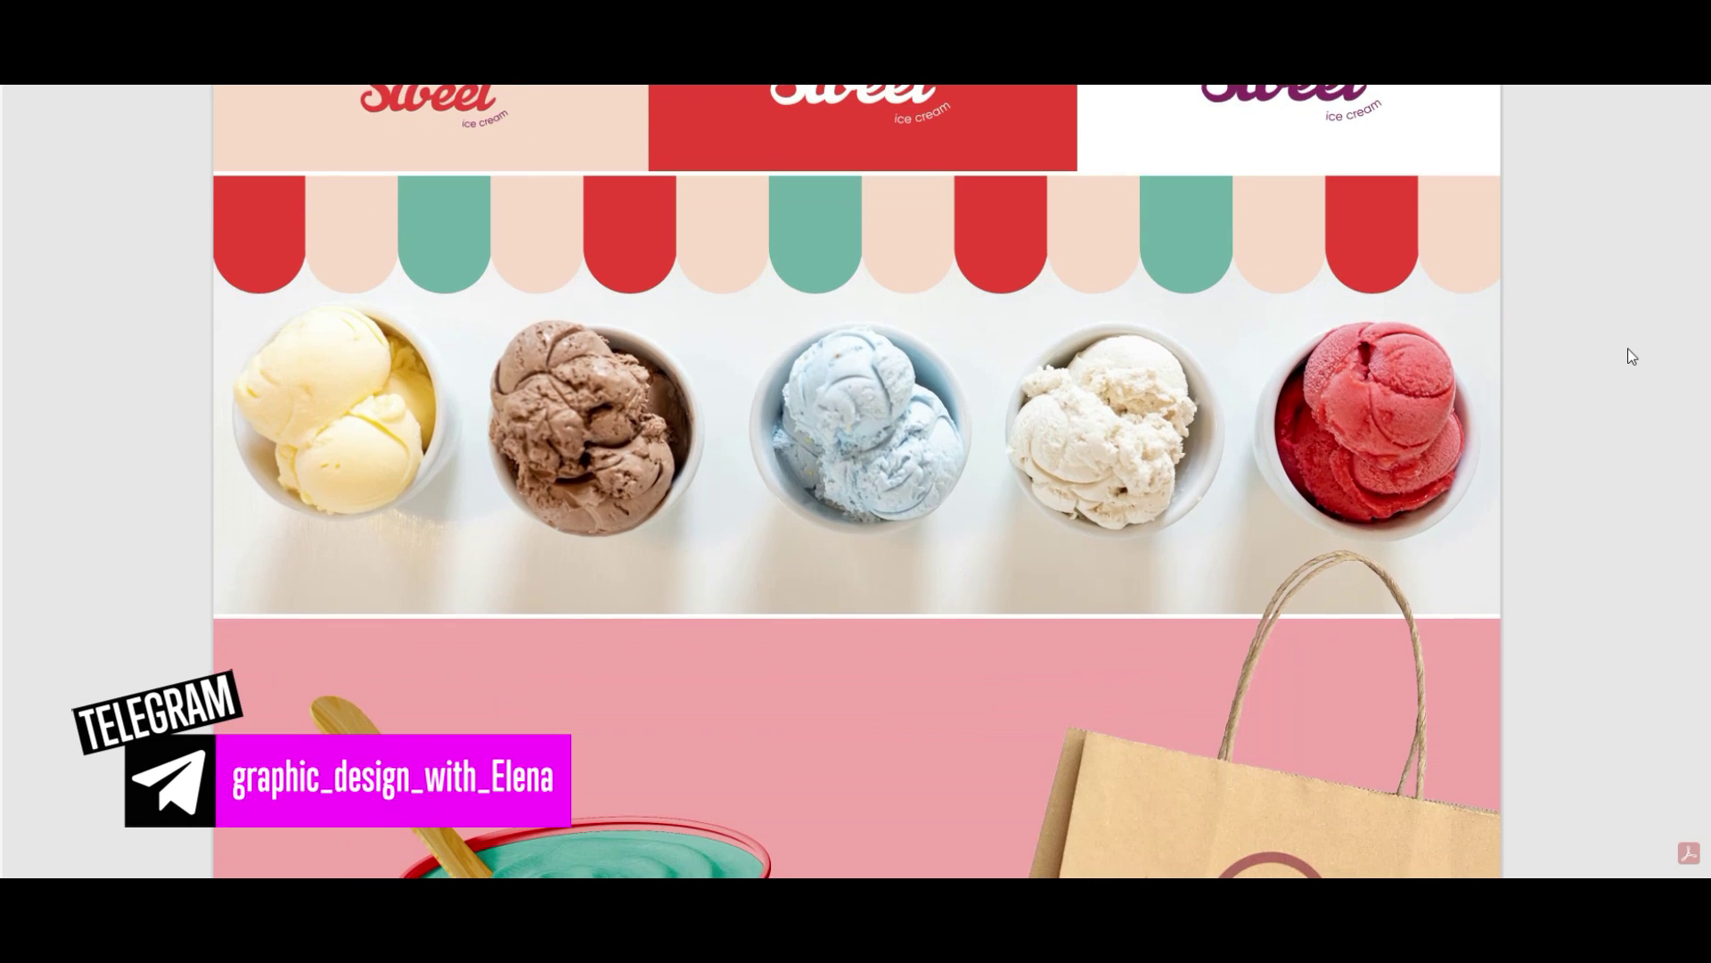
pyautogui.scroll(-3, 1631, 357)
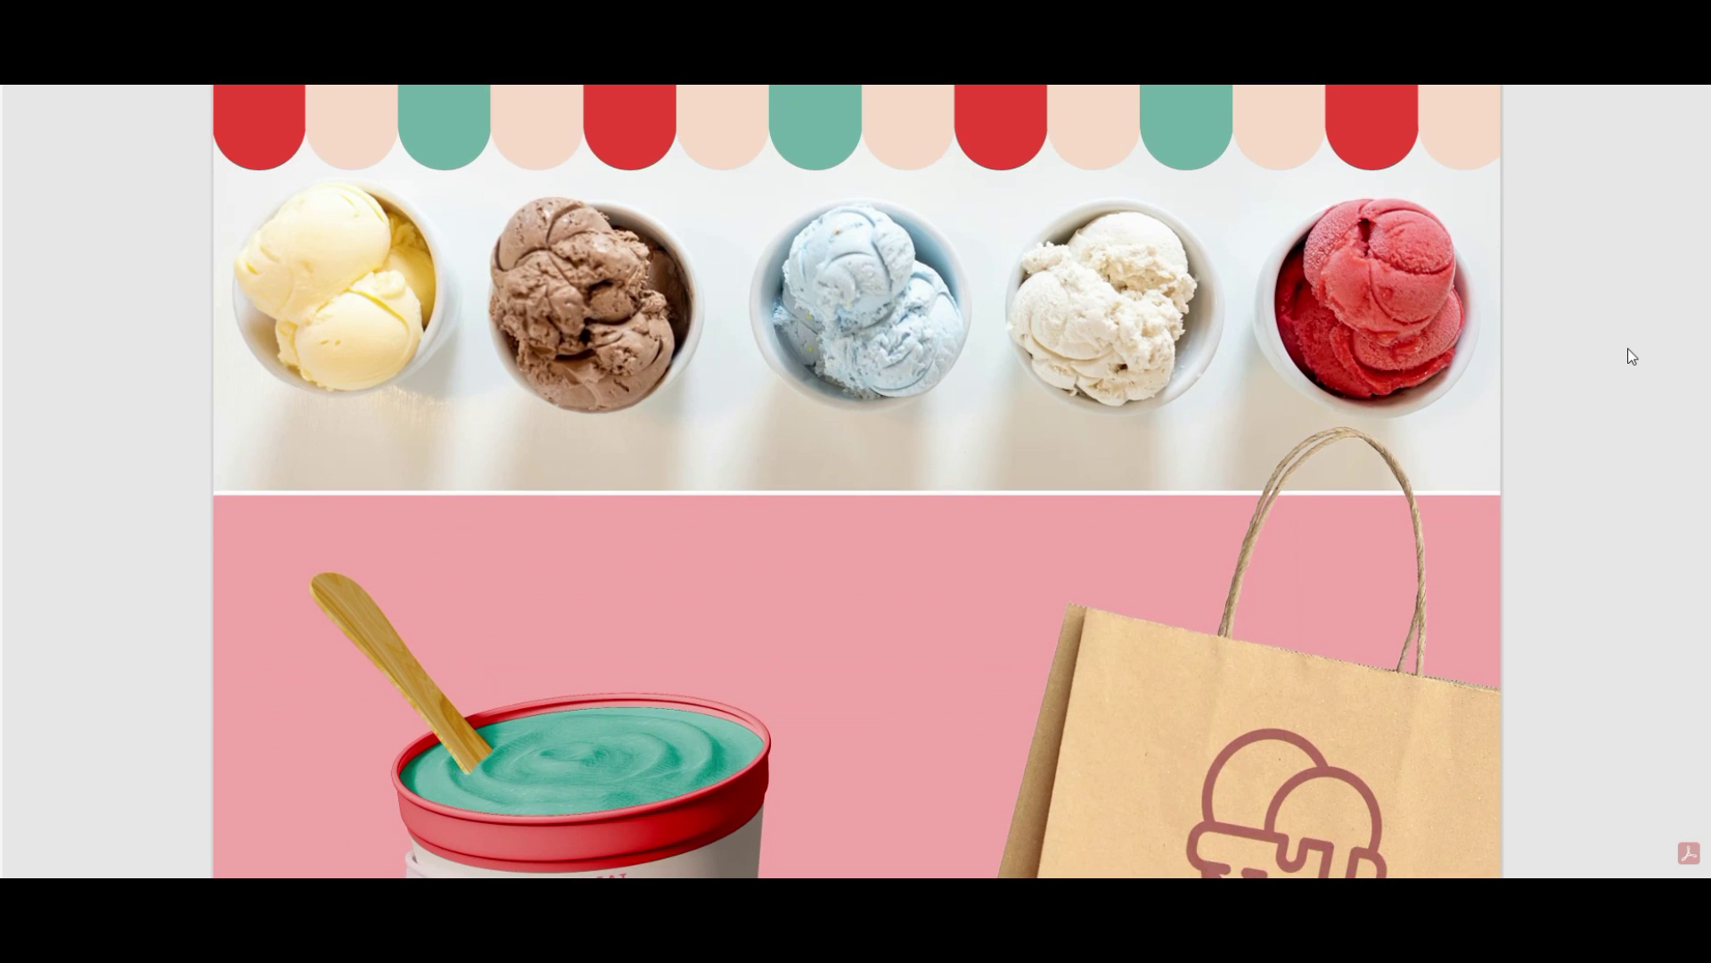
pyautogui.scroll(-3, 1633, 357)
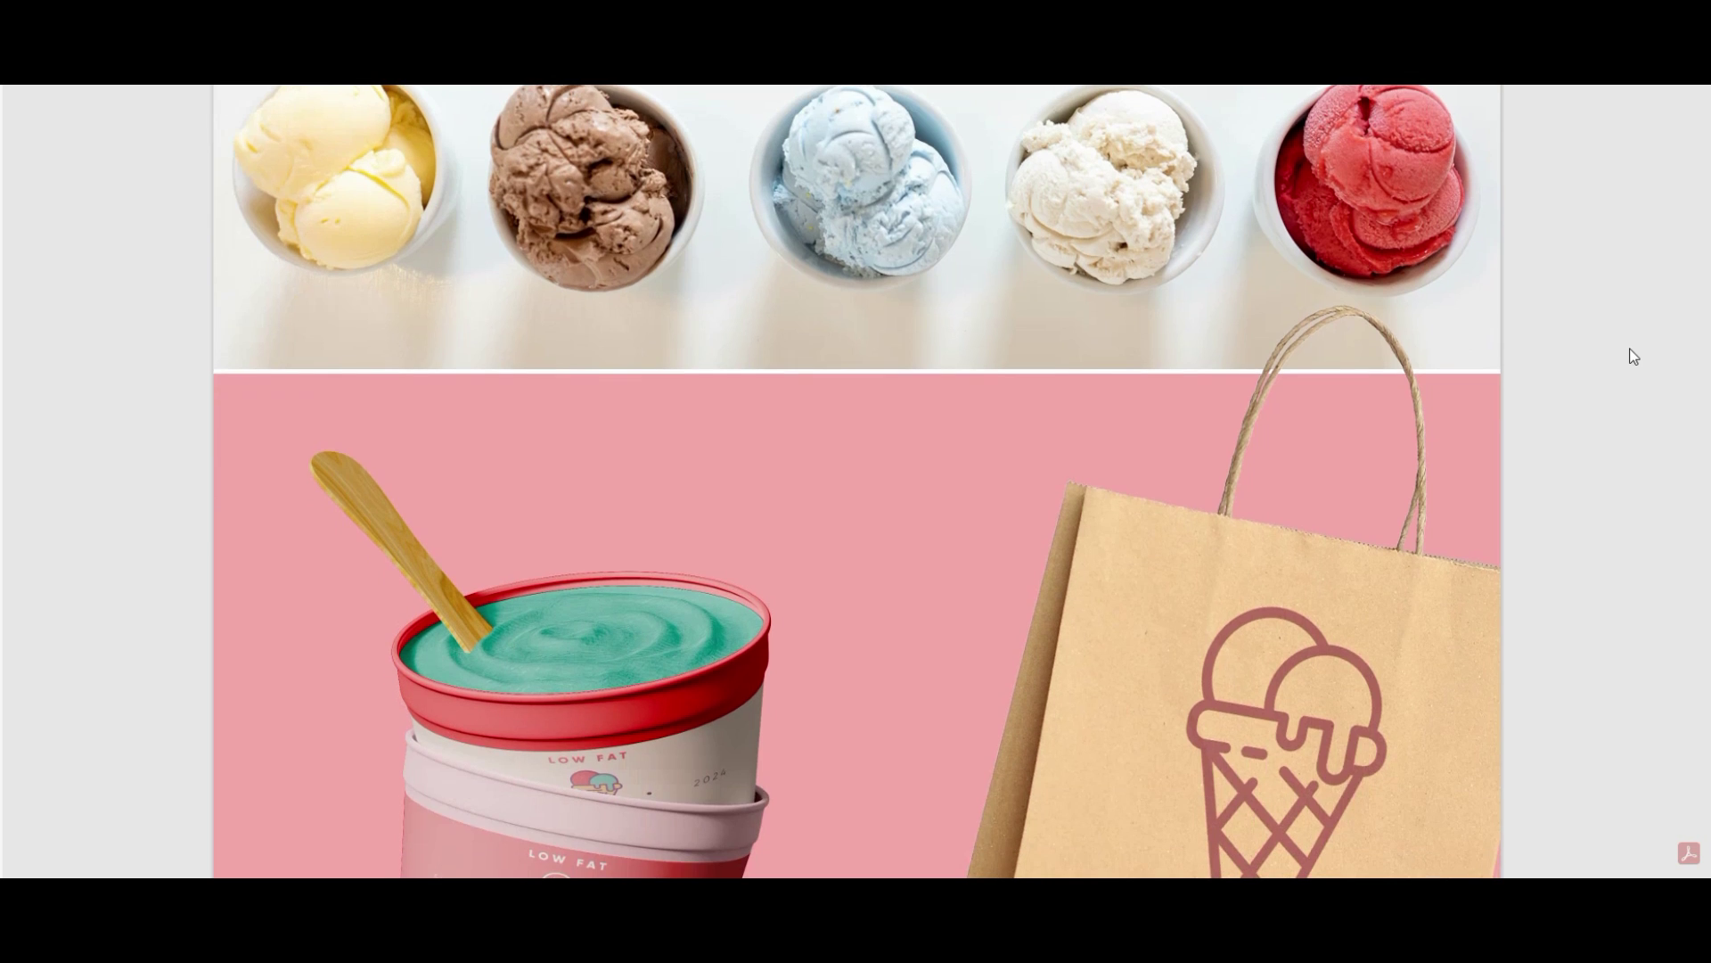
pyautogui.scroll(-6, 1633, 357)
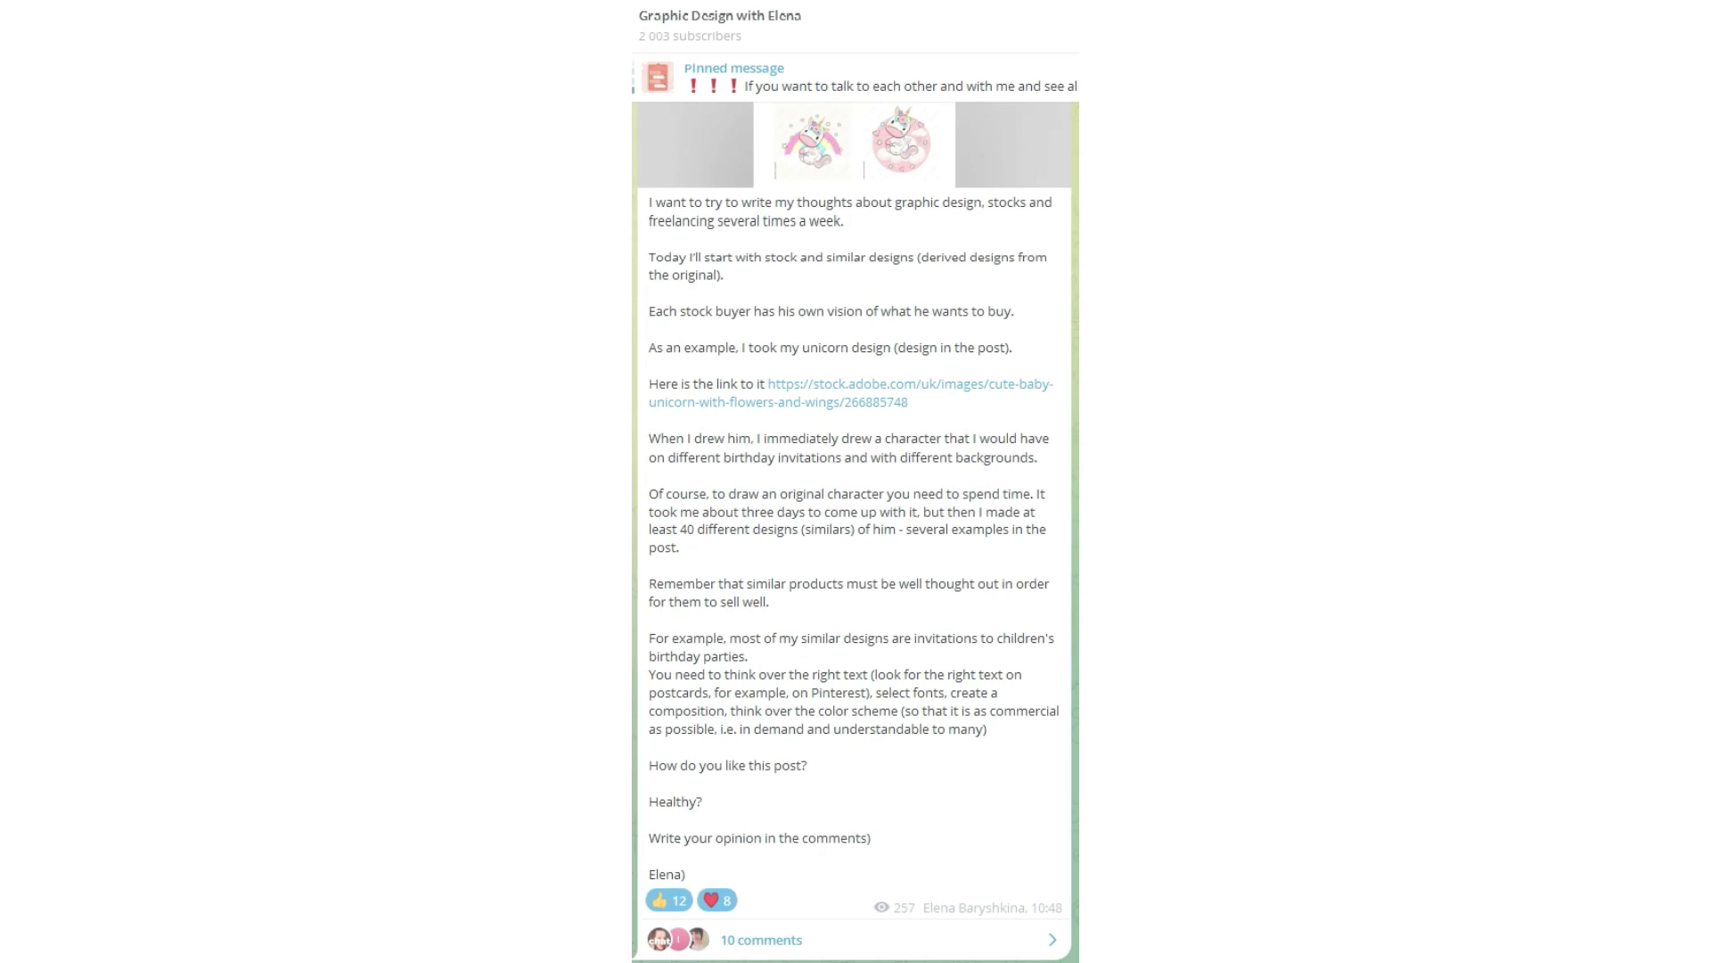
# - Browse back through the Telegram channel's earlier posts about stock designs, tutorials, the channel chat and fonts
pyautogui.scroll(4, 854, 535)
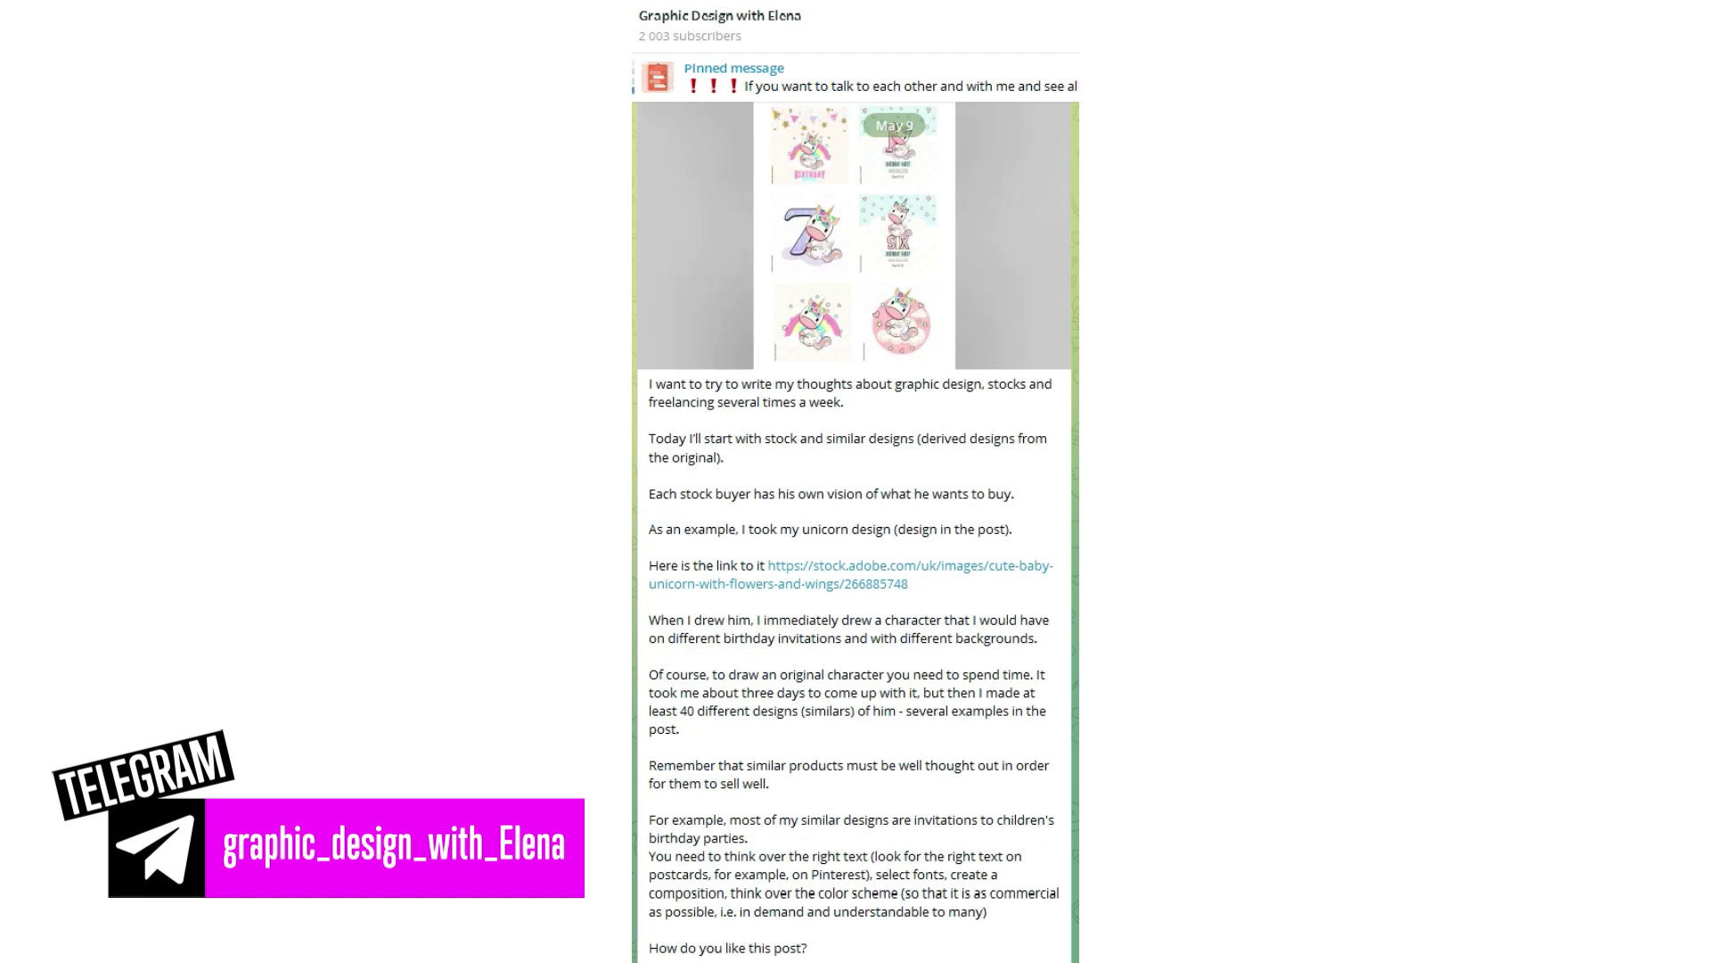
pyautogui.scroll(5, 854, 535)
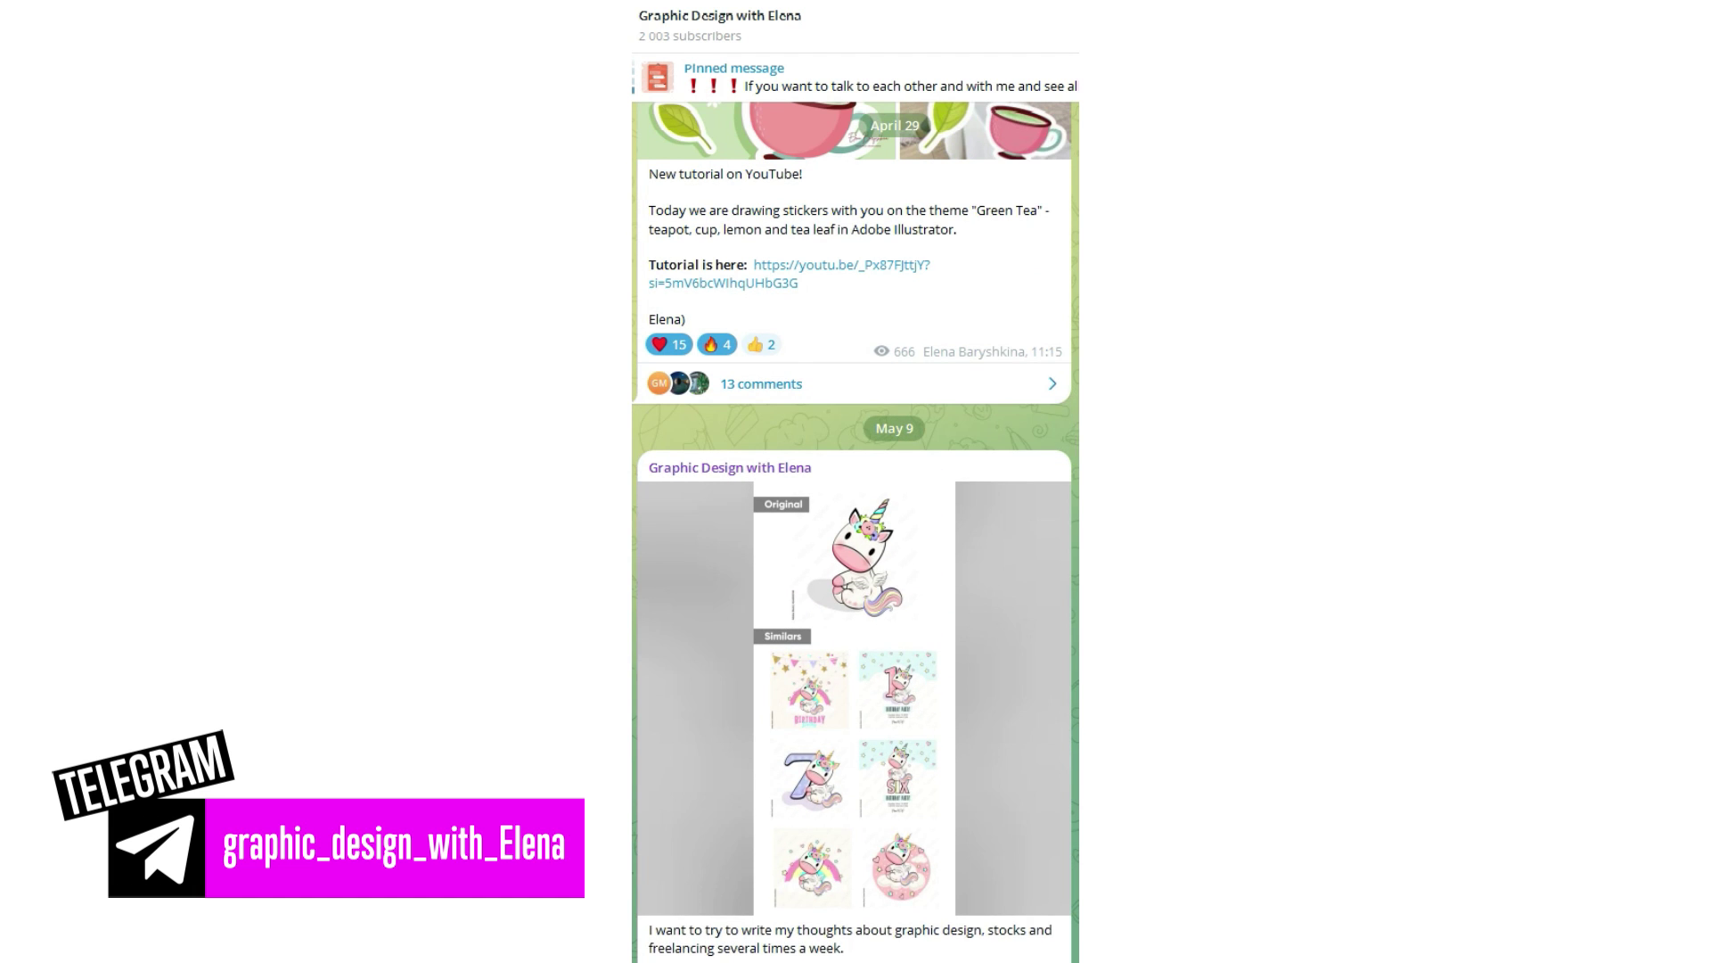
pyautogui.scroll(2, 854, 534)
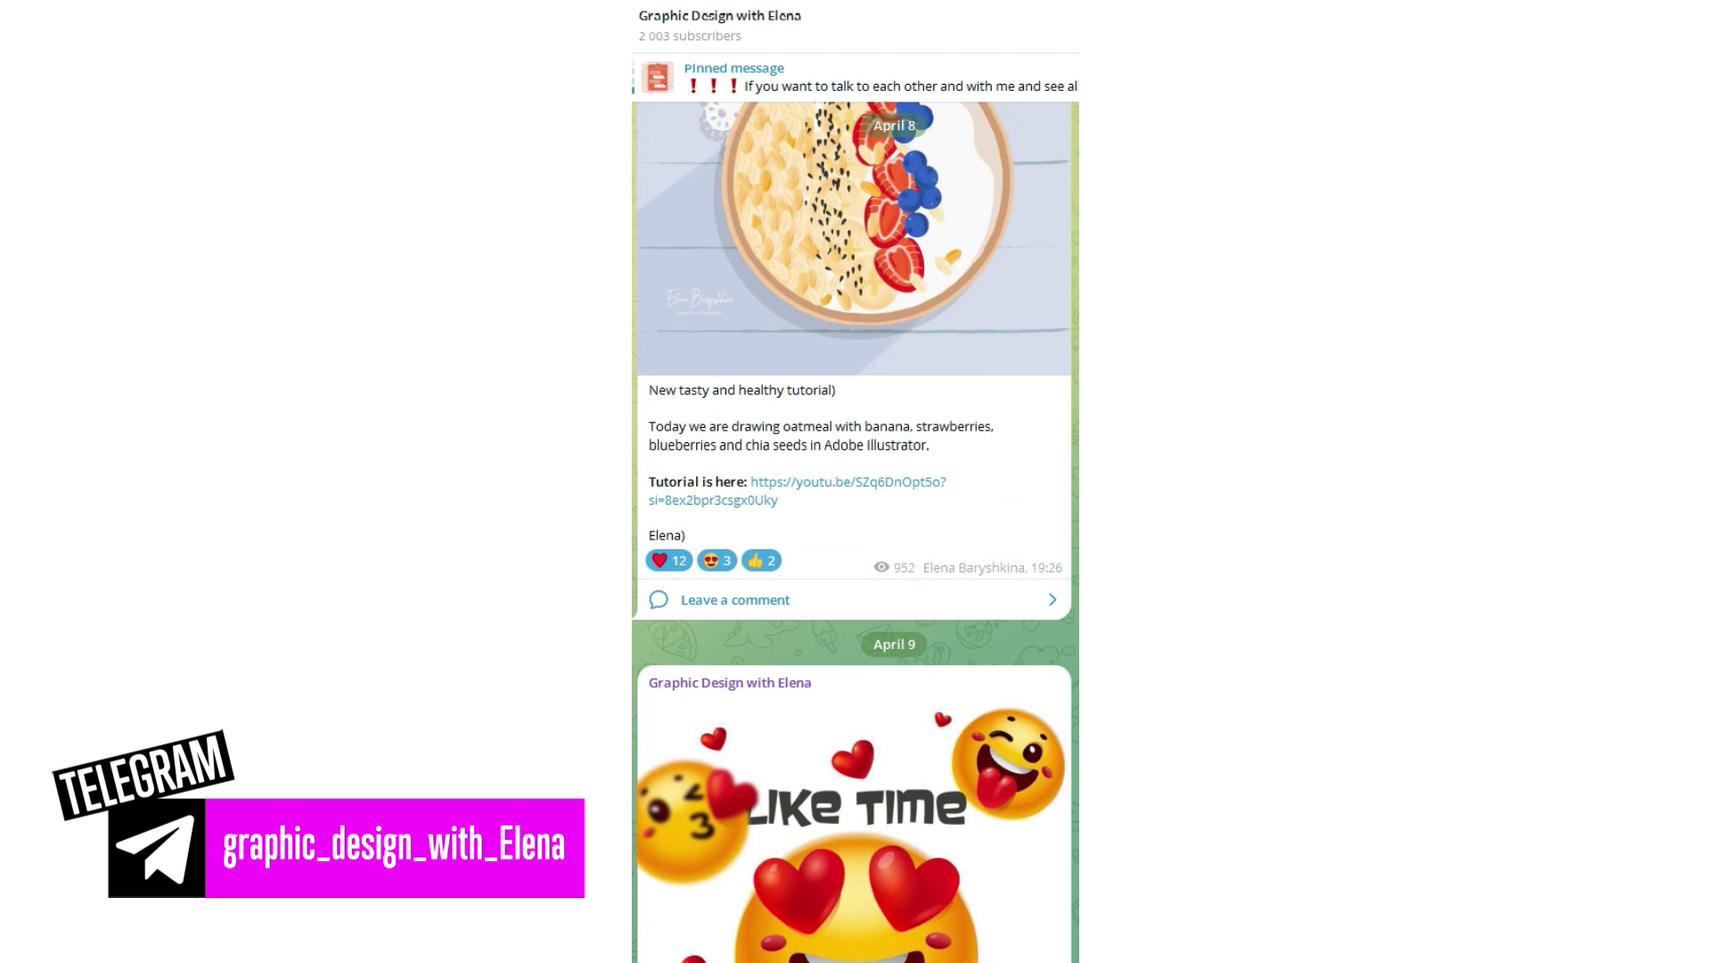
pyautogui.scroll(5, 854, 535)
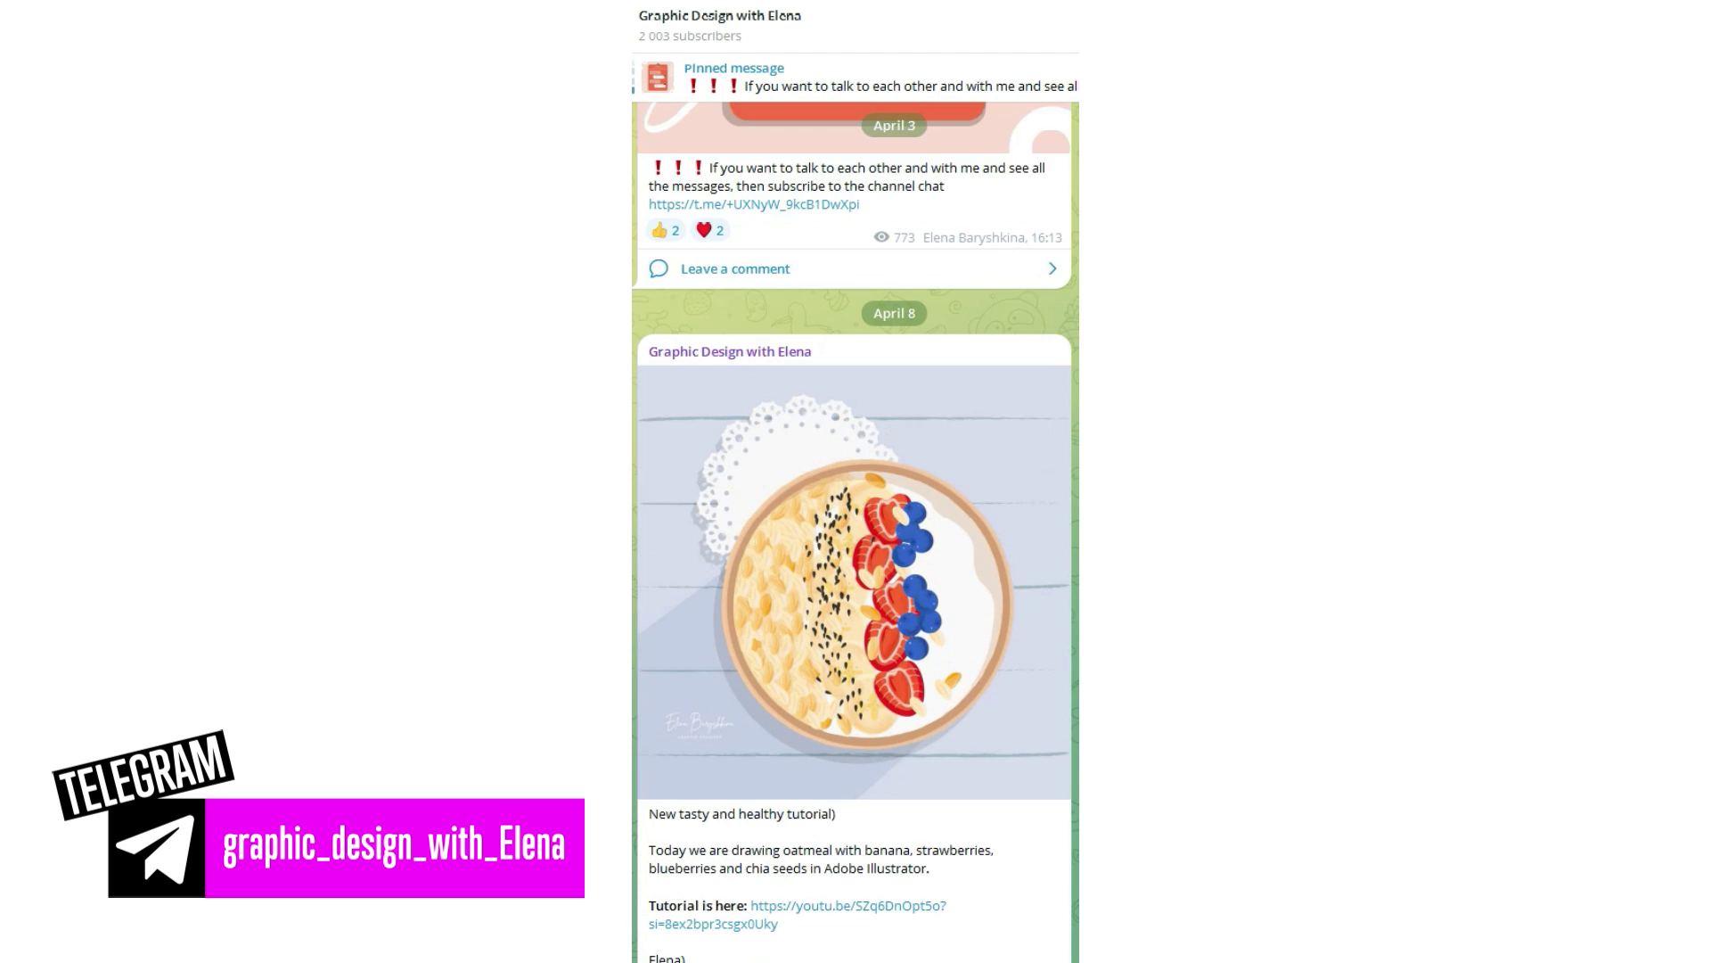
pyautogui.scroll(3, 854, 535)
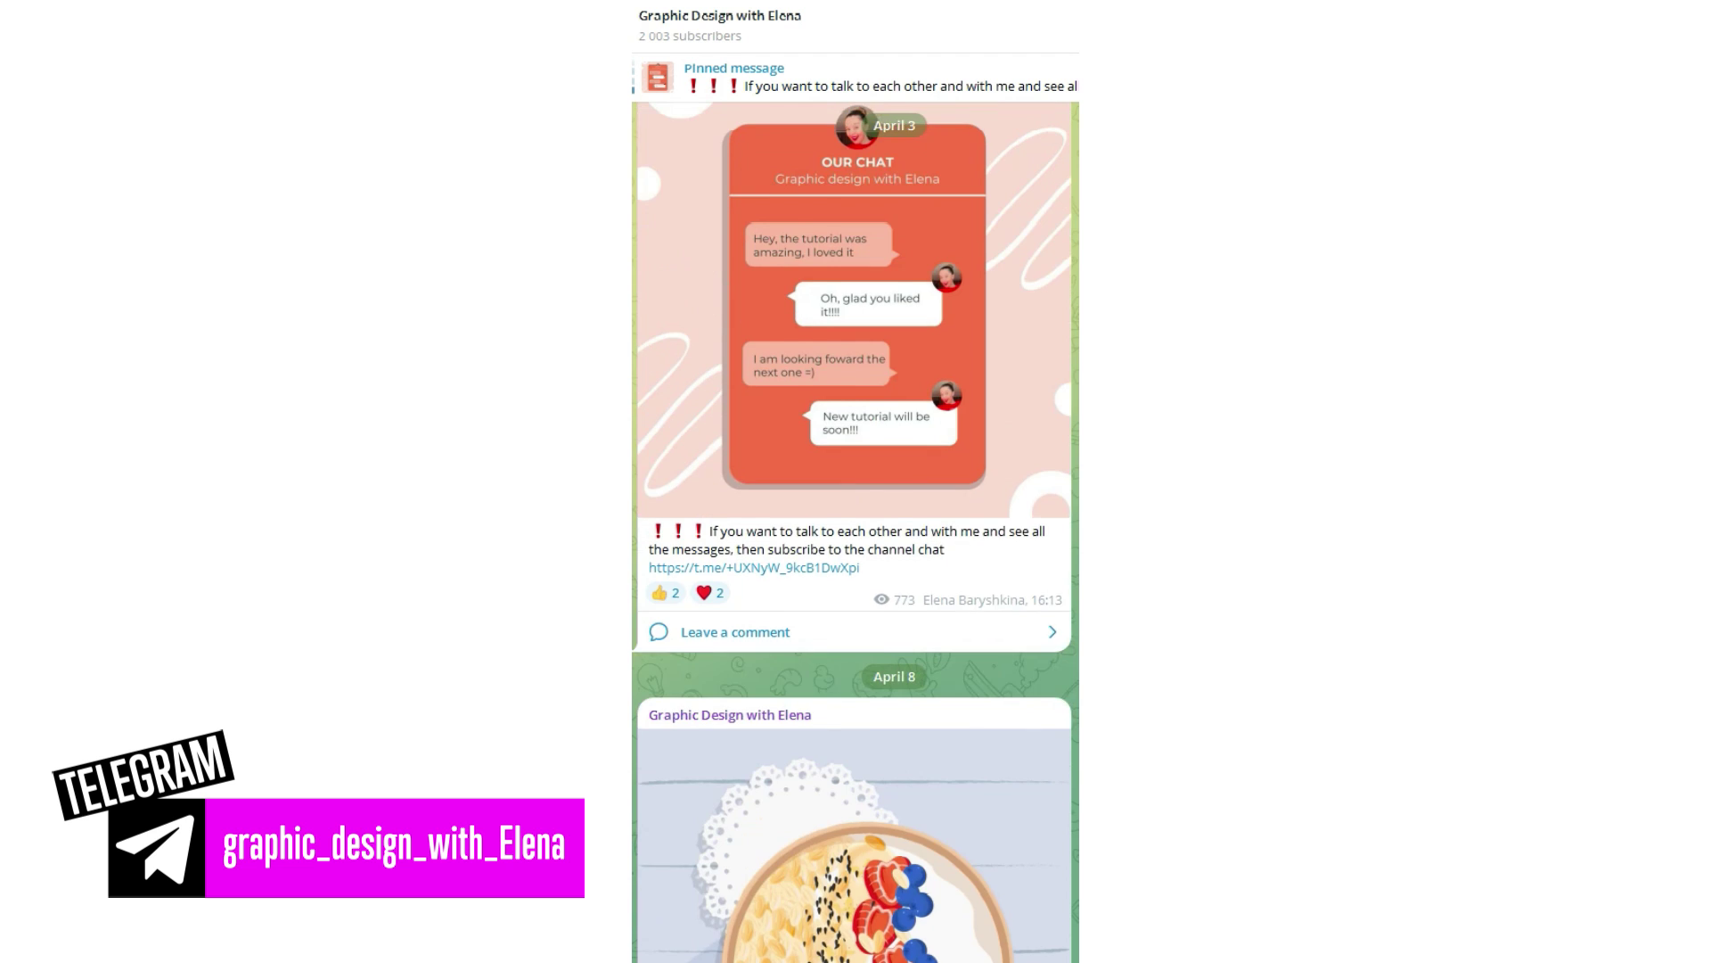
pyautogui.scroll(4, 853, 535)
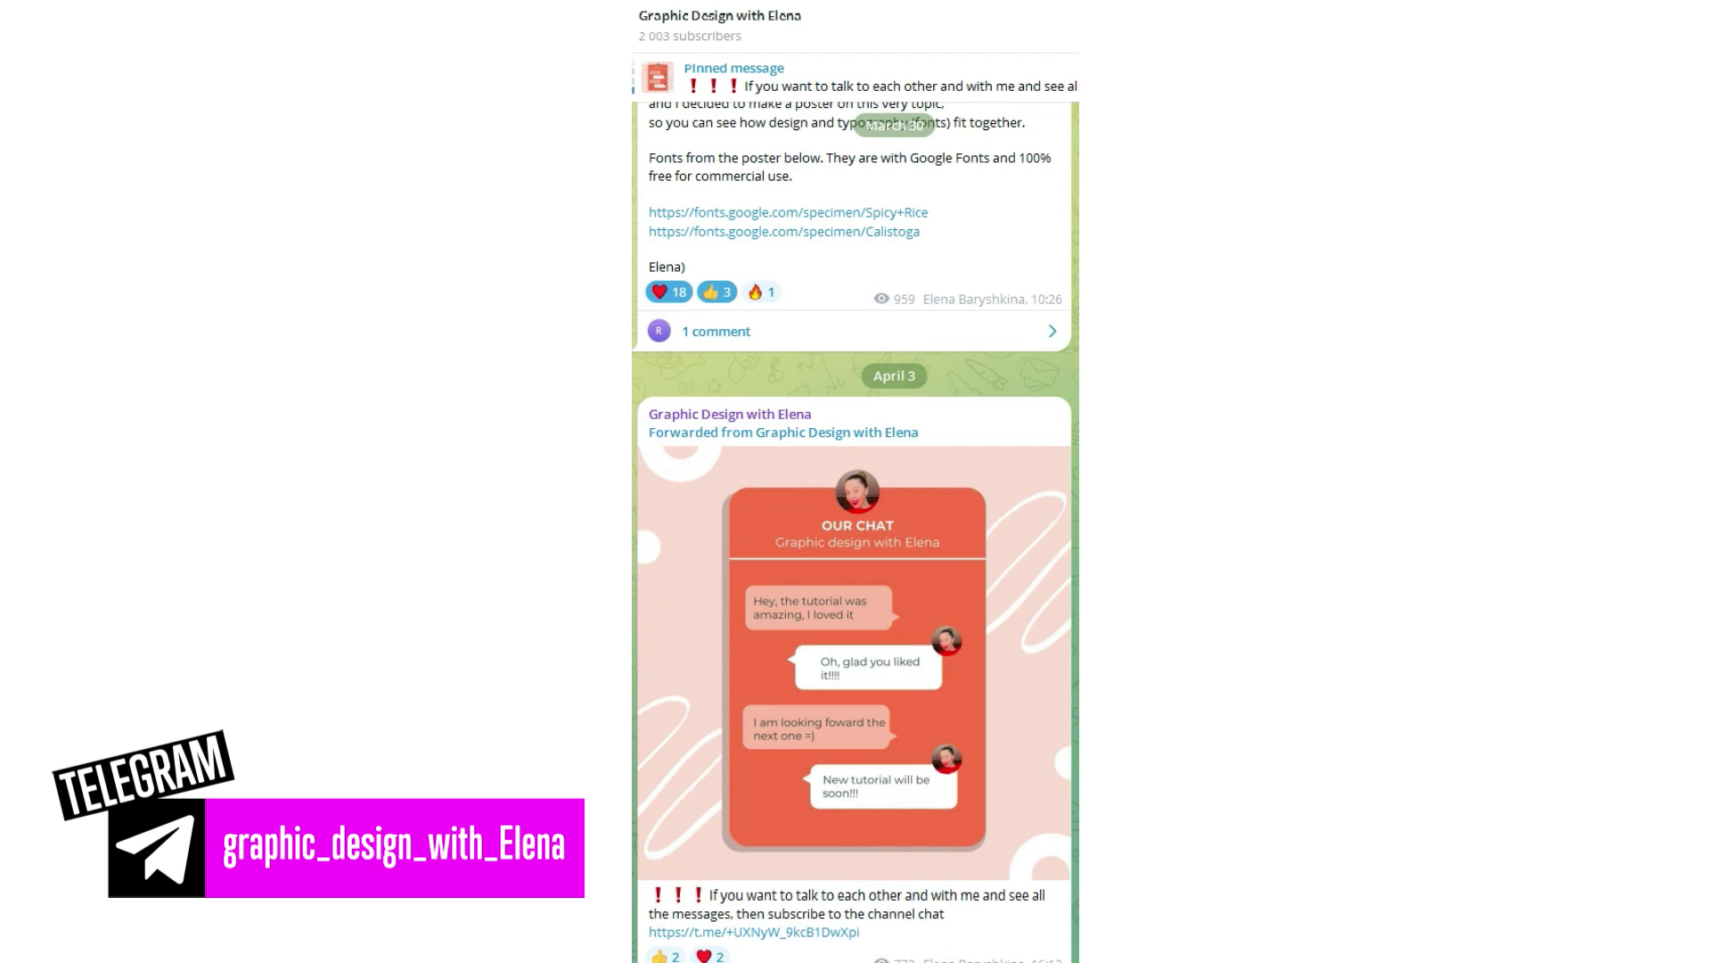
pyautogui.scroll(5, 854, 534)
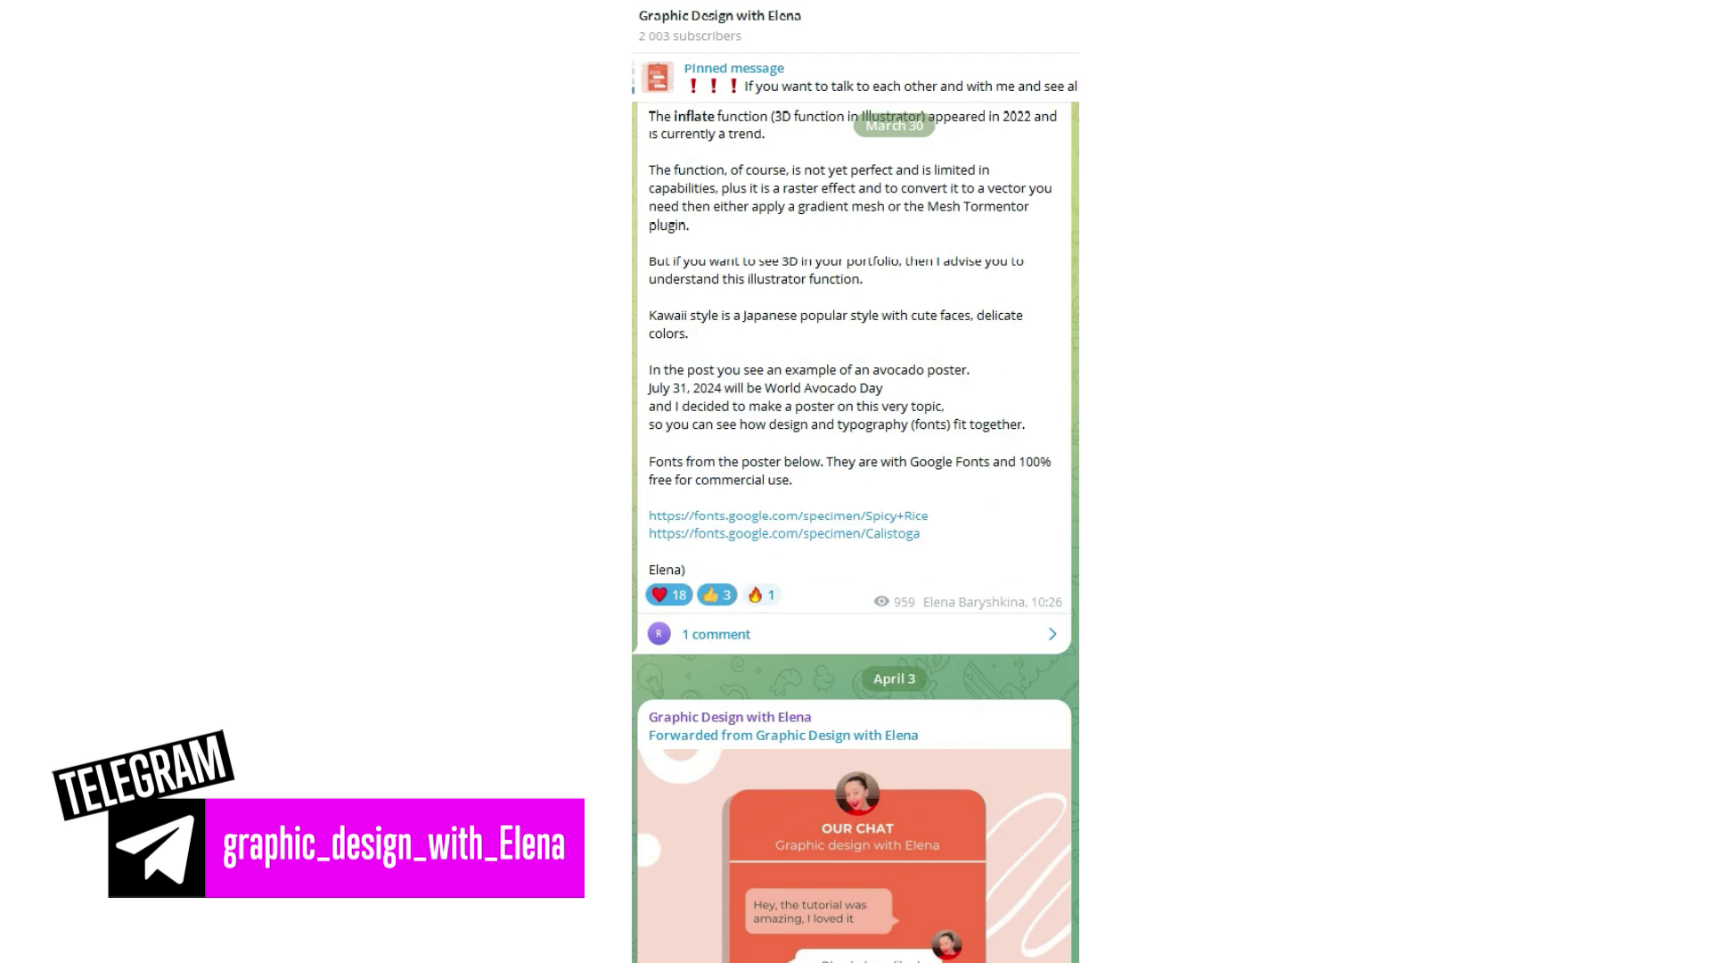
pyautogui.scroll(5, 854, 535)
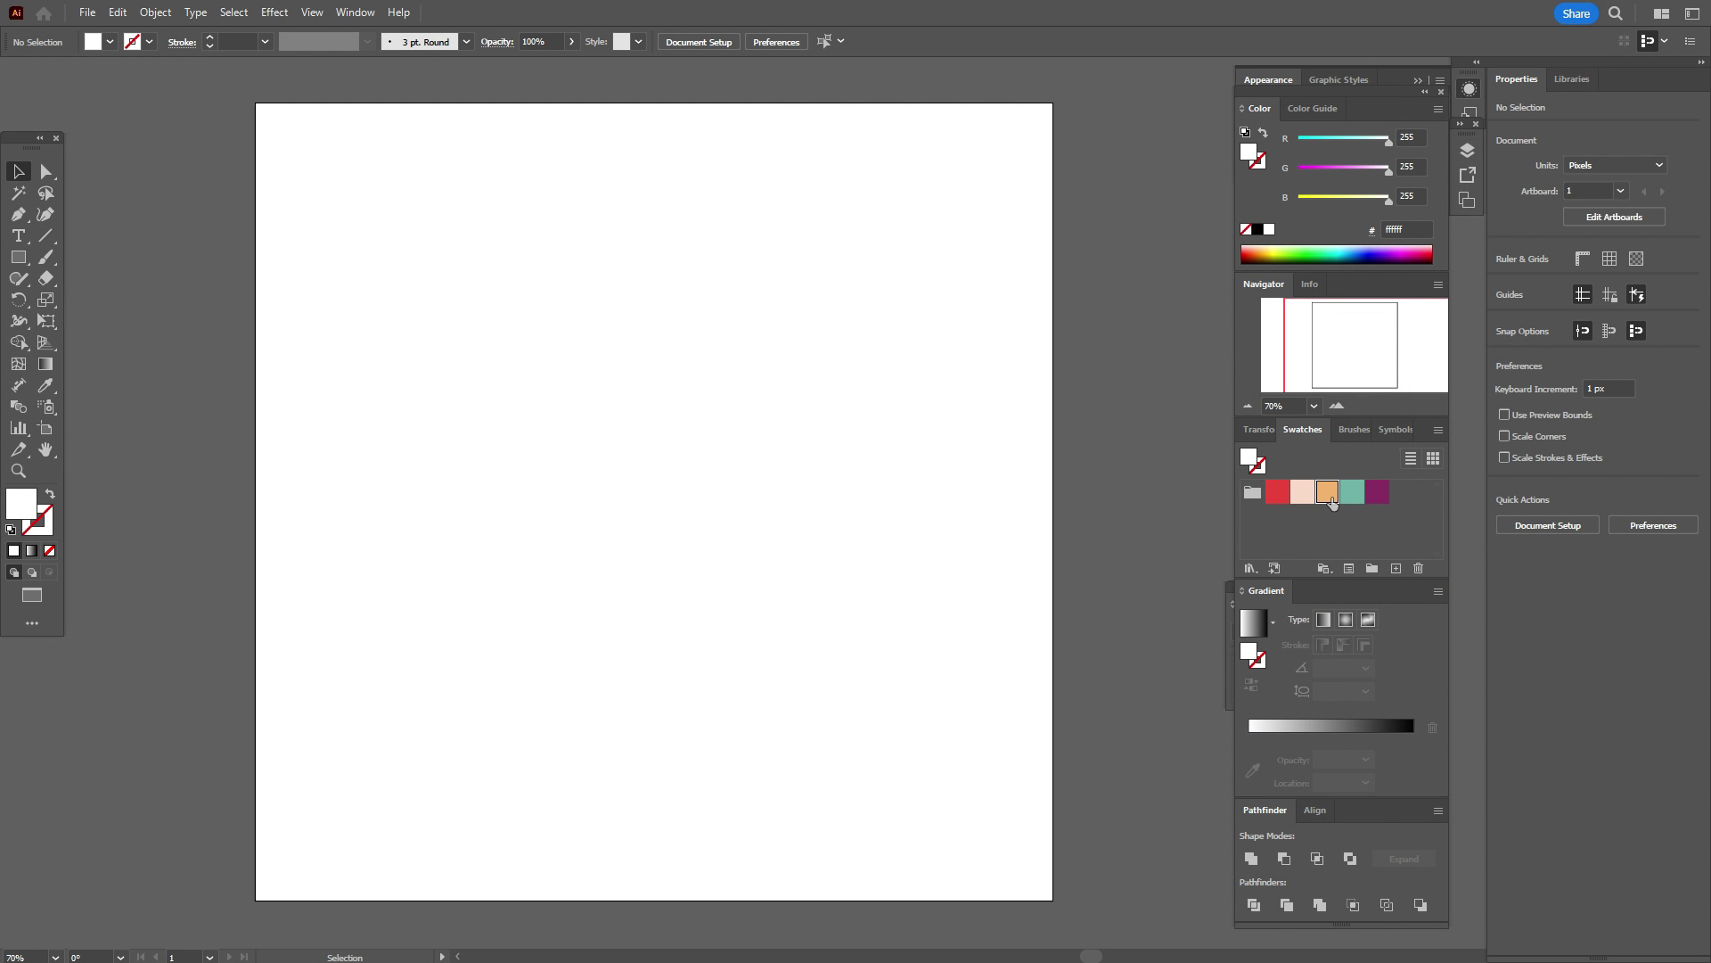
# - Create an orange-filled triangle on the artboard as a polygon with 3 sides and a 50 px radius
pyautogui.click(1329, 497)
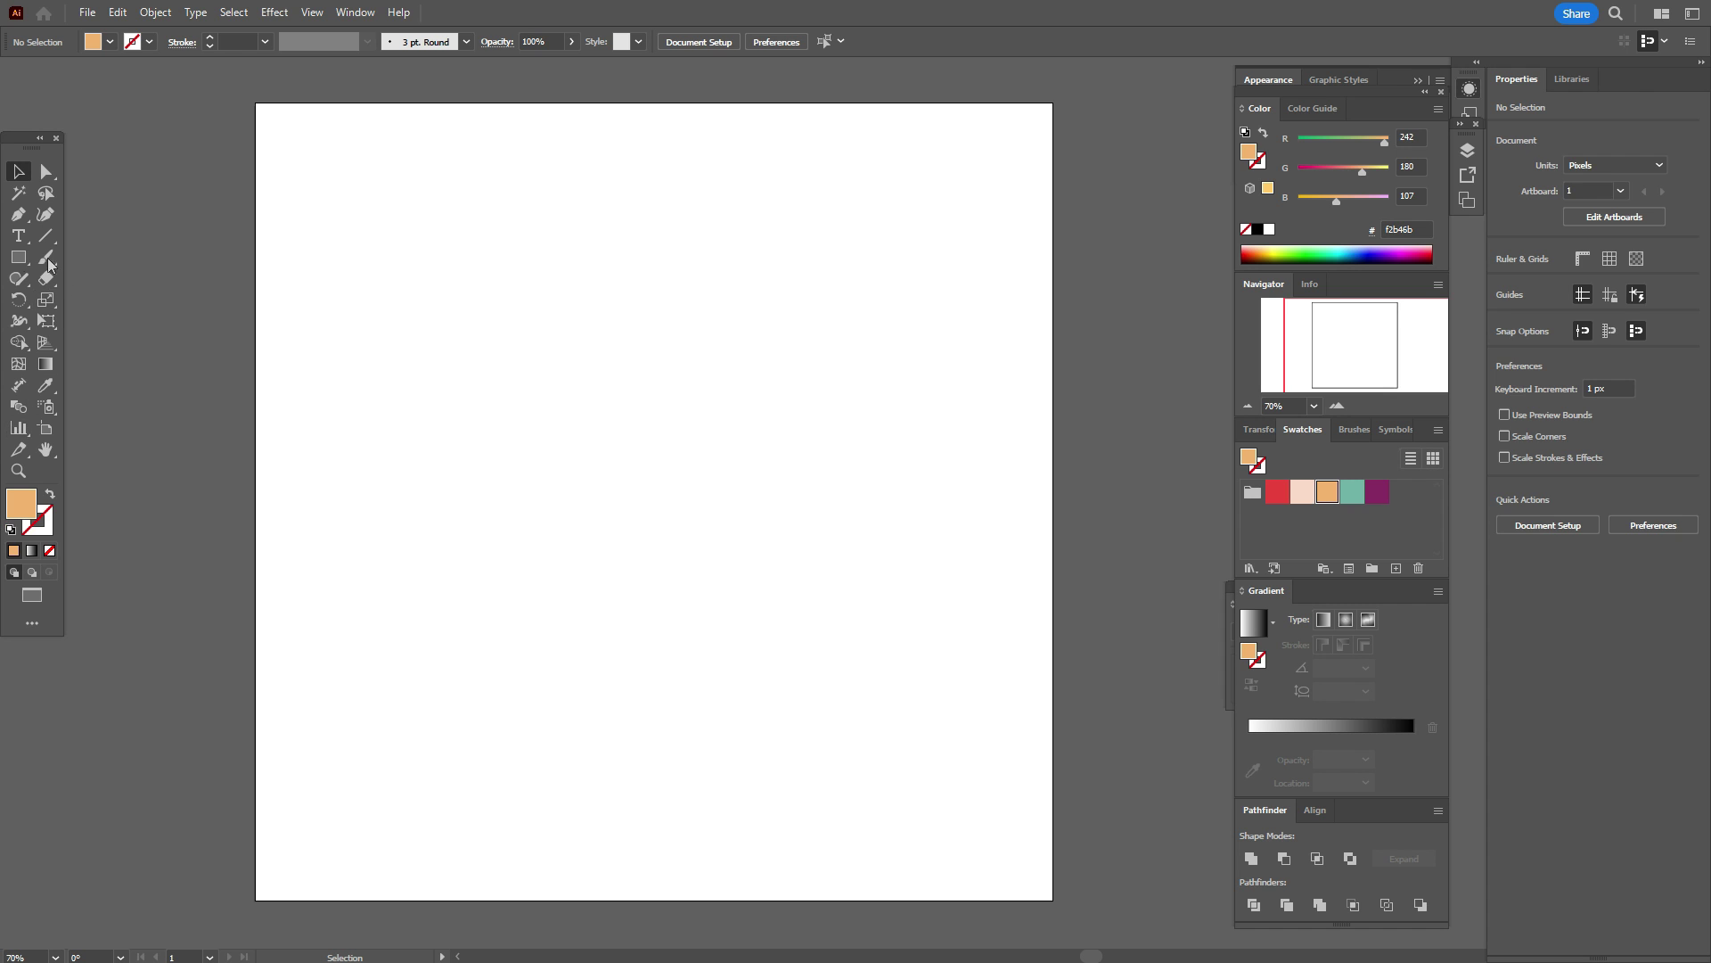
pyautogui.click(19, 258)
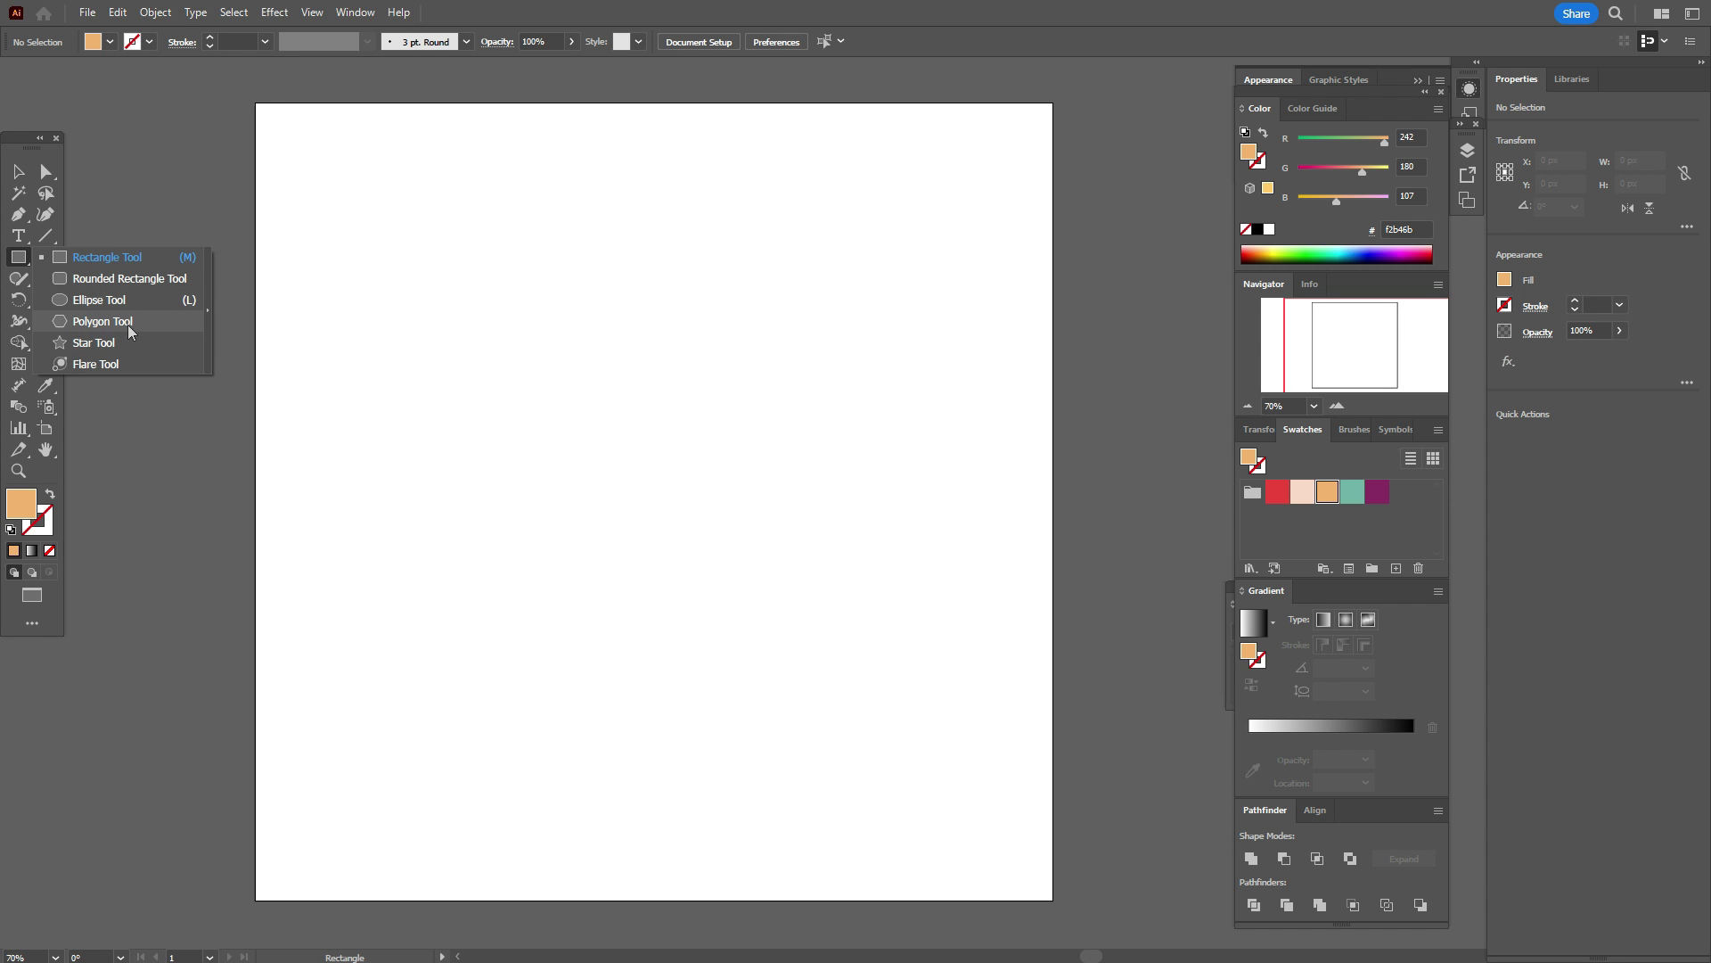
pyautogui.click(123, 330)
pyautogui.click(541, 445)
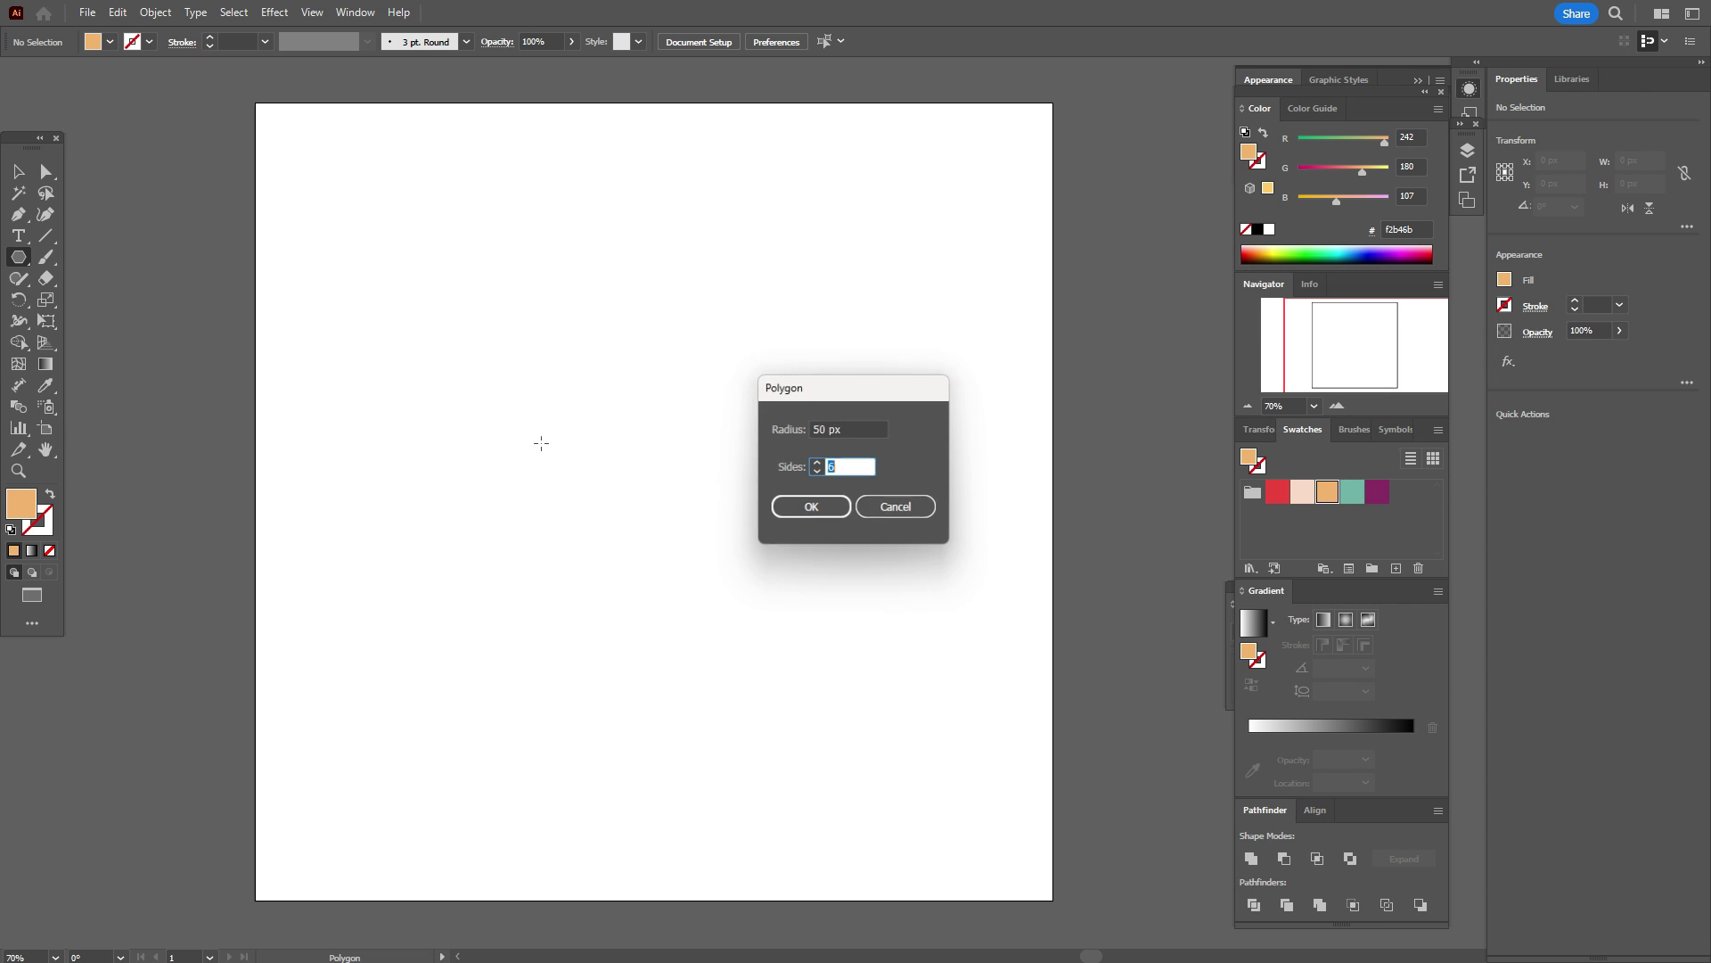
pyautogui.write('3')
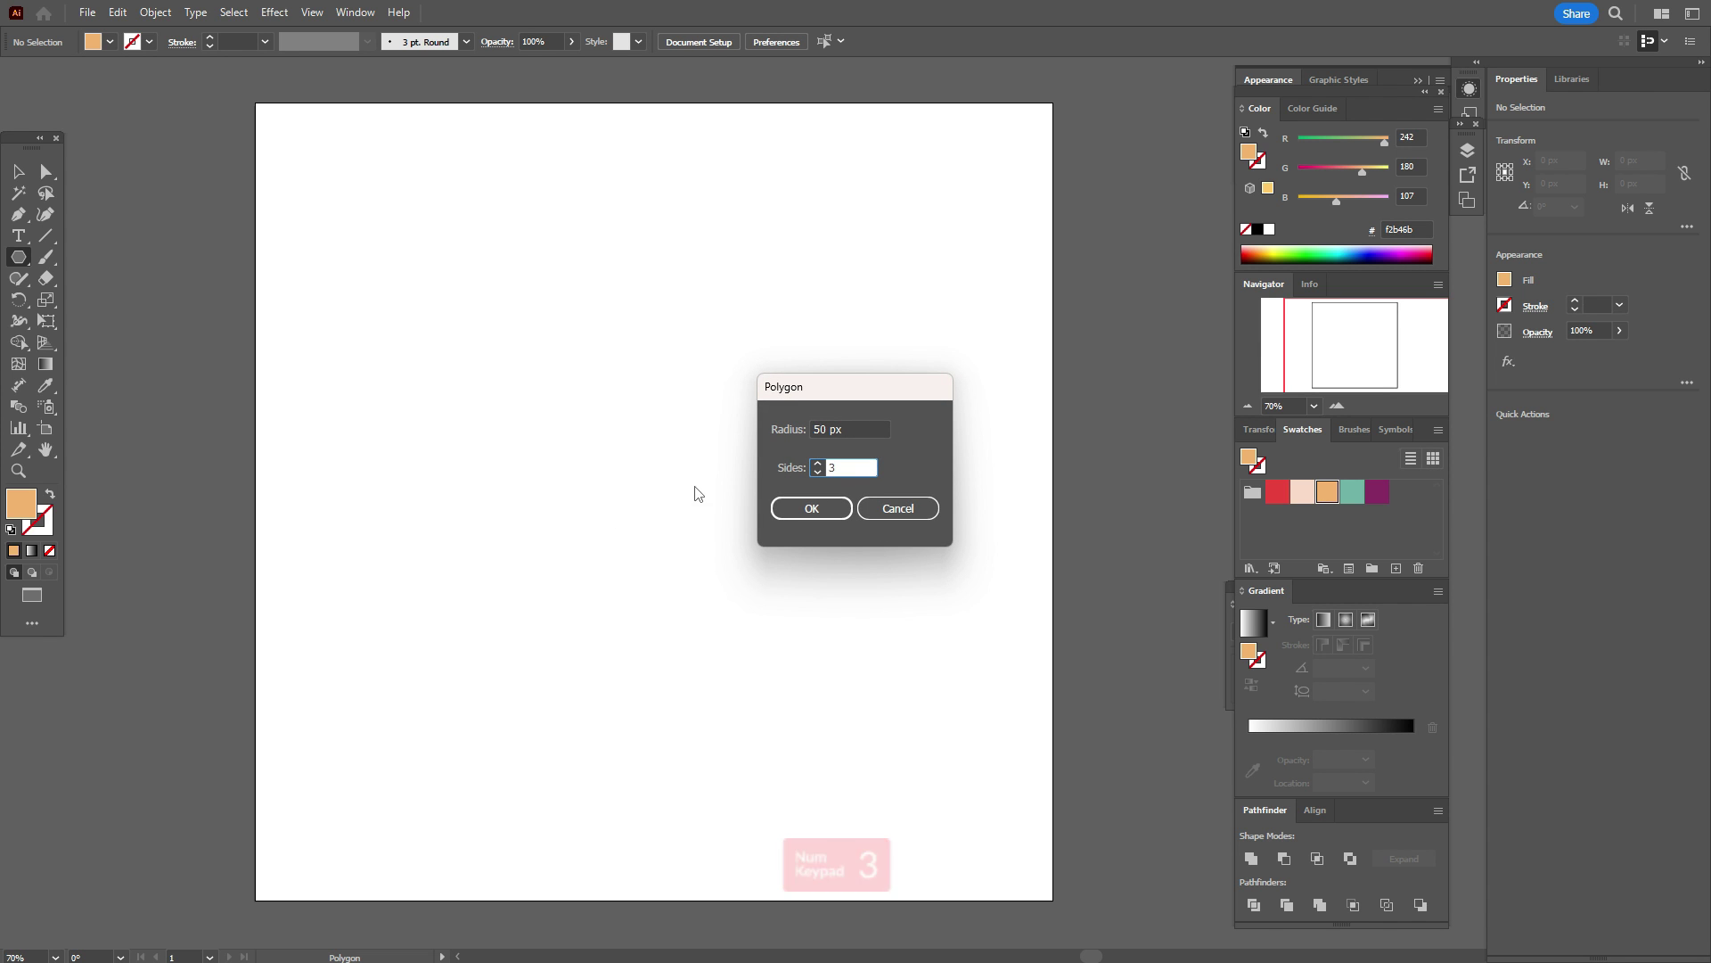
pyautogui.click(808, 508)
# - Flip the triangle to point downward and enlarge it into a cone about 241 px wide and 316 px high
pyautogui.press('v')
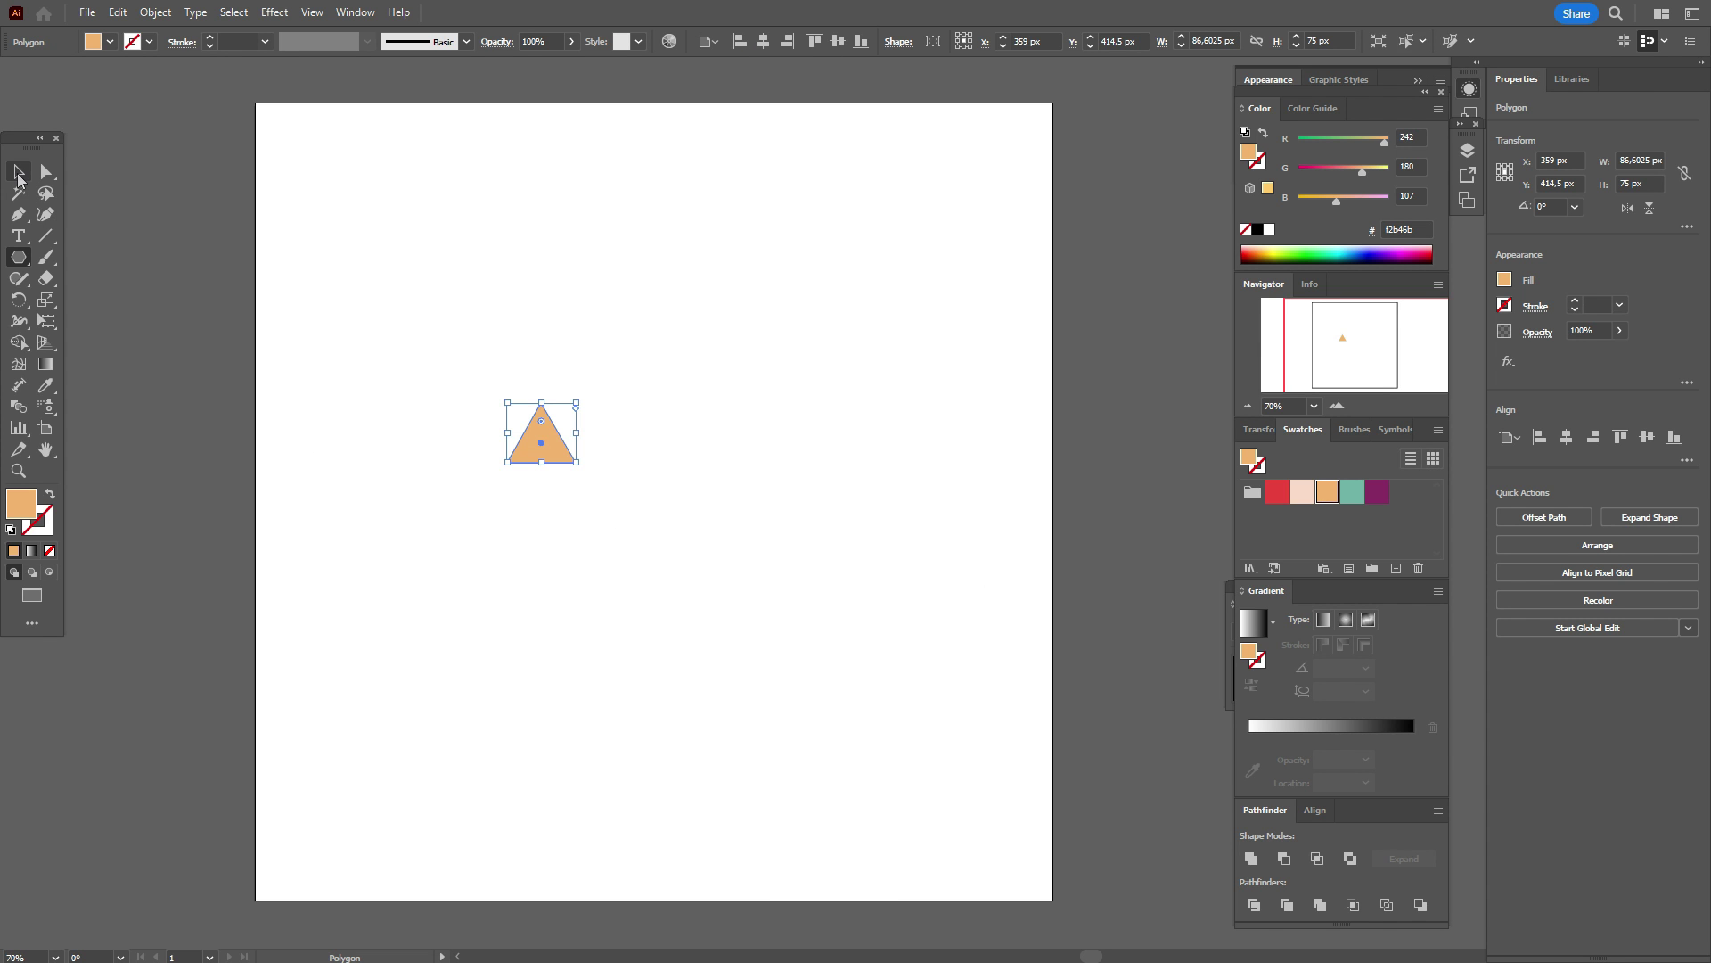
pyautogui.moveTo(582, 435); pyautogui.dragTo(604, 677)
pyautogui.moveTo(576, 548); pyautogui.dragTo(691, 628)
# - Round off the cone's lower tip and shift the cone slightly down and to the left
pyautogui.click(55, 168)
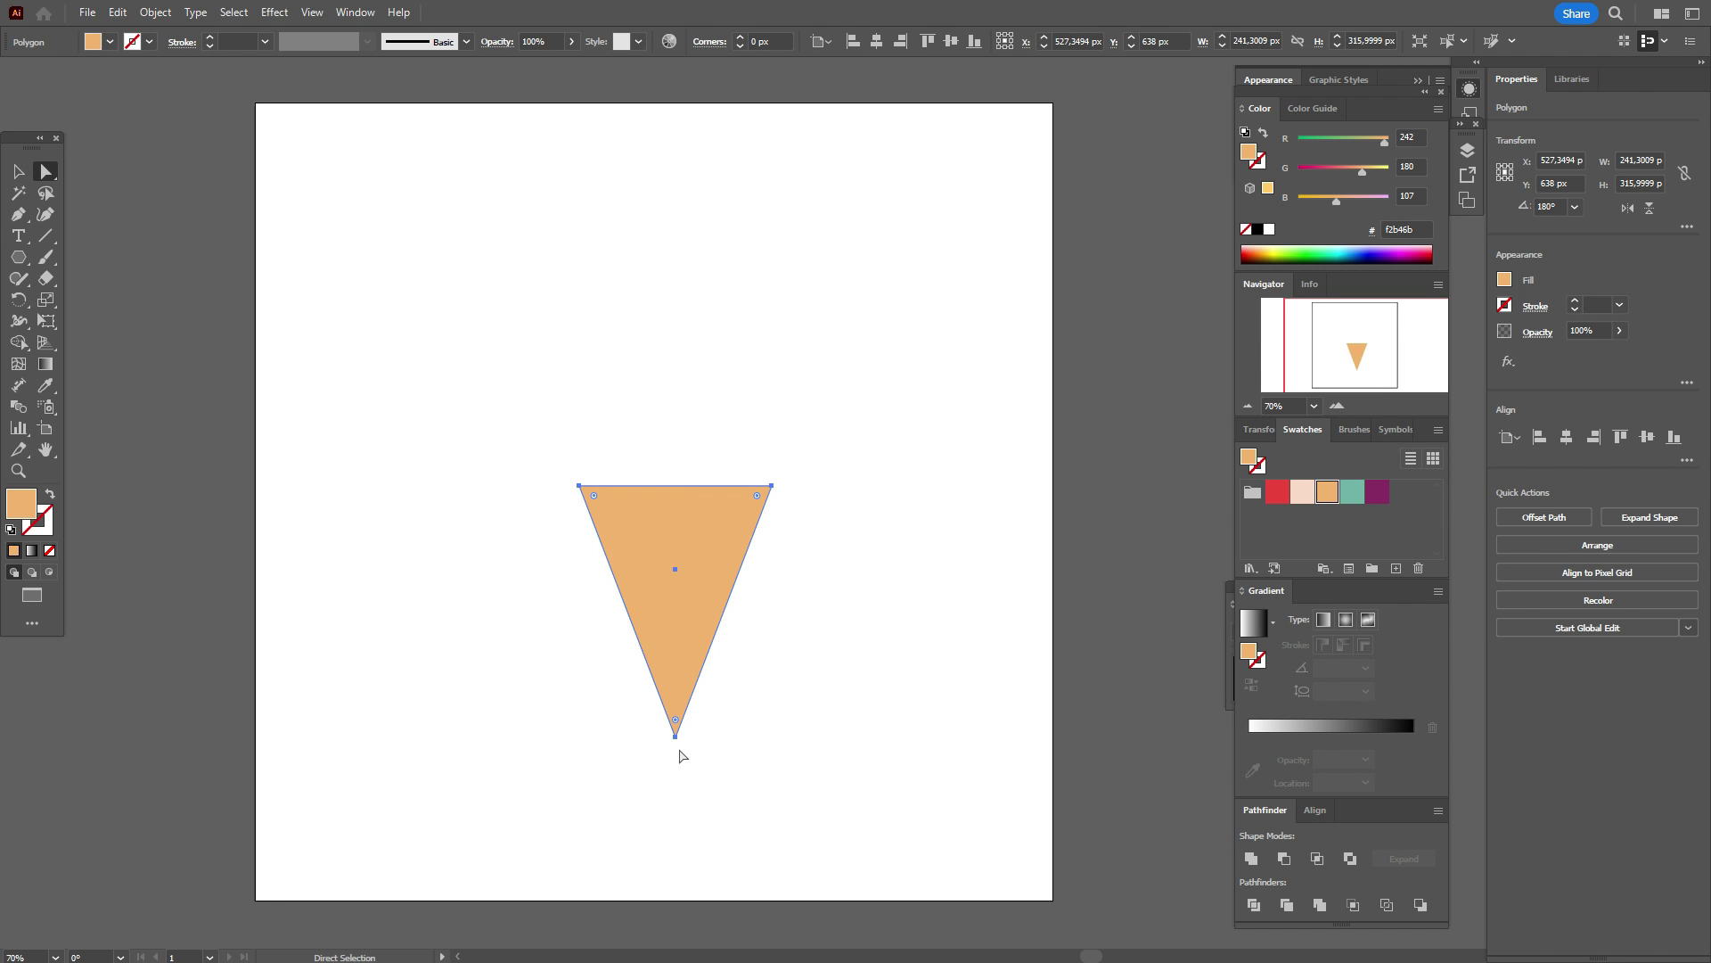
pyautogui.moveTo(676, 721); pyautogui.dragTo(676, 710)
pyautogui.press('v')
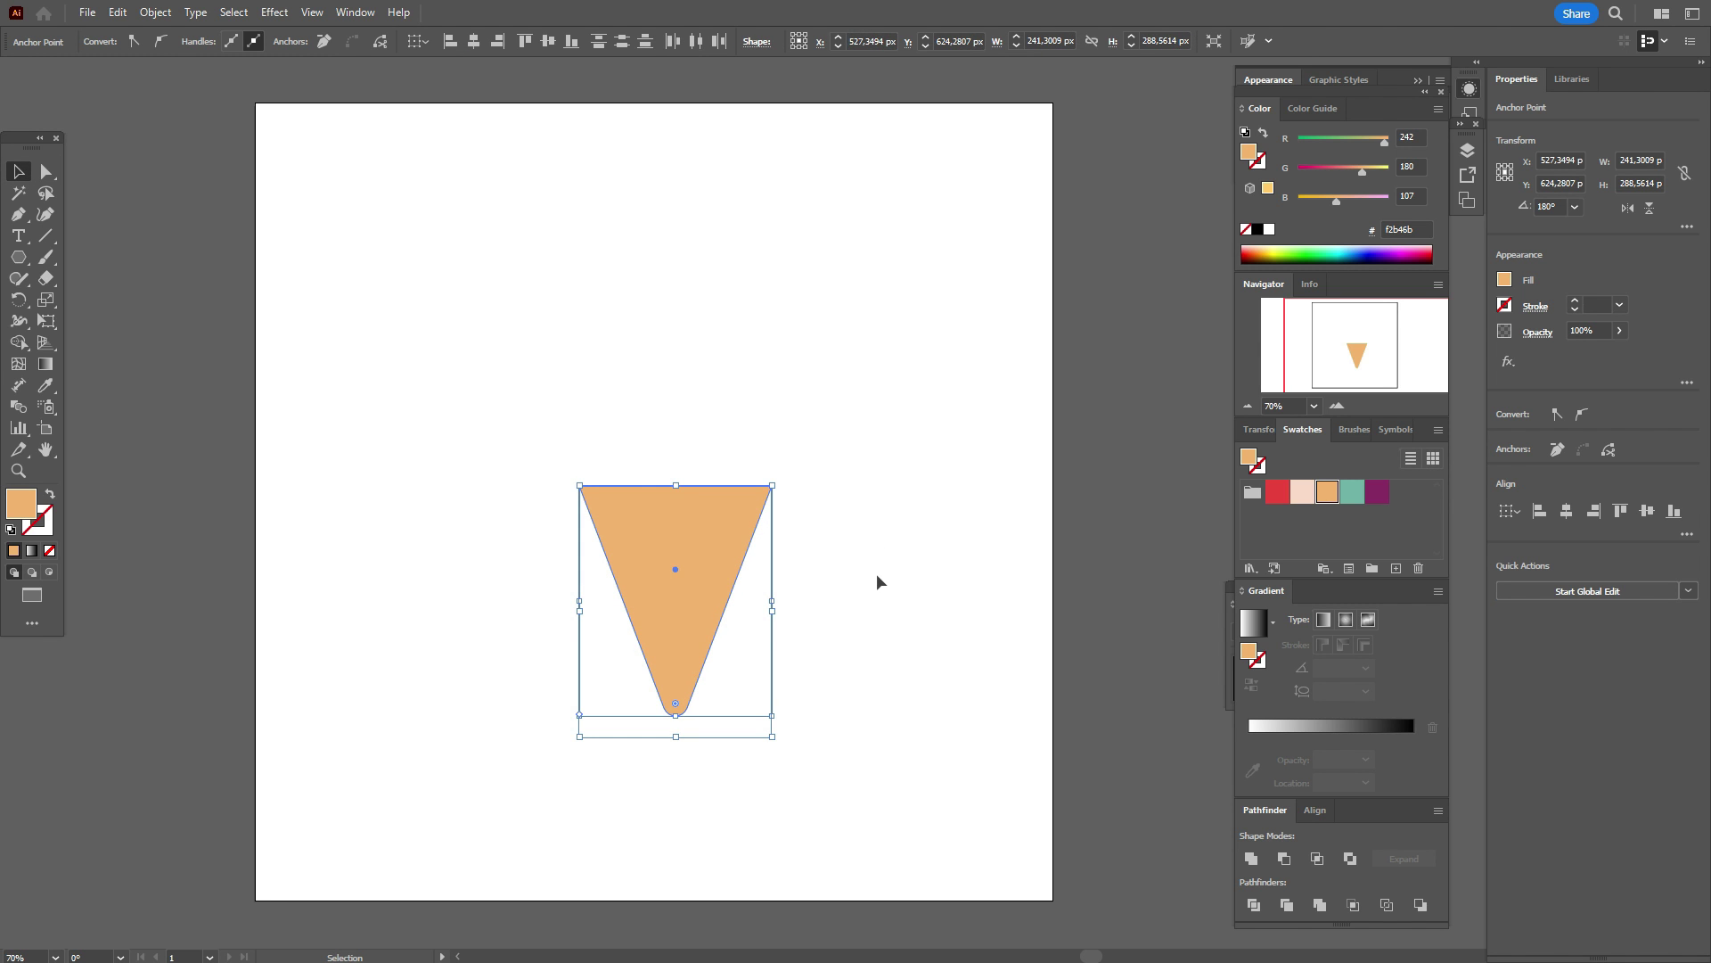
pyautogui.click(829, 591)
pyautogui.moveTo(733, 571)
pyautogui.mouseDown()
pyautogui.moveTo(714, 581)
pyautogui.moveTo(726, 588)
pyautogui.mouseUp()
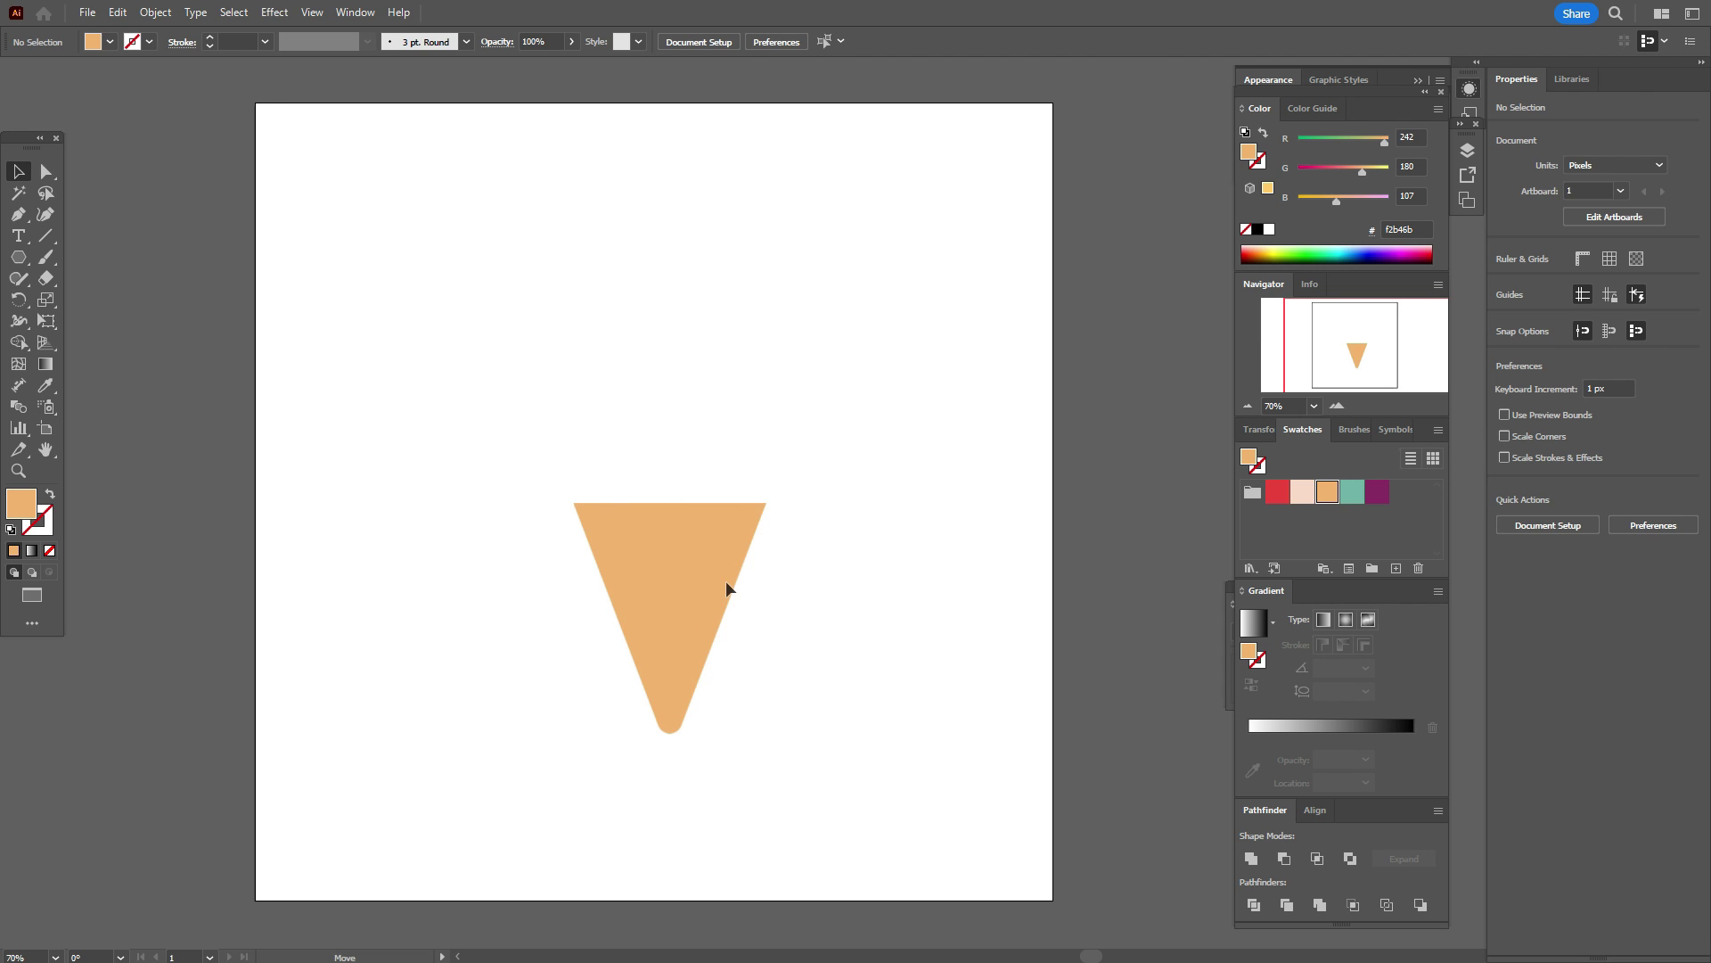
pyautogui.click(726, 588)
pyautogui.click(680, 367)
# - Draw an orange rounded rectangle about 277 × 52 px across the cone's upper edge as its rim
pyautogui.click(20, 258)
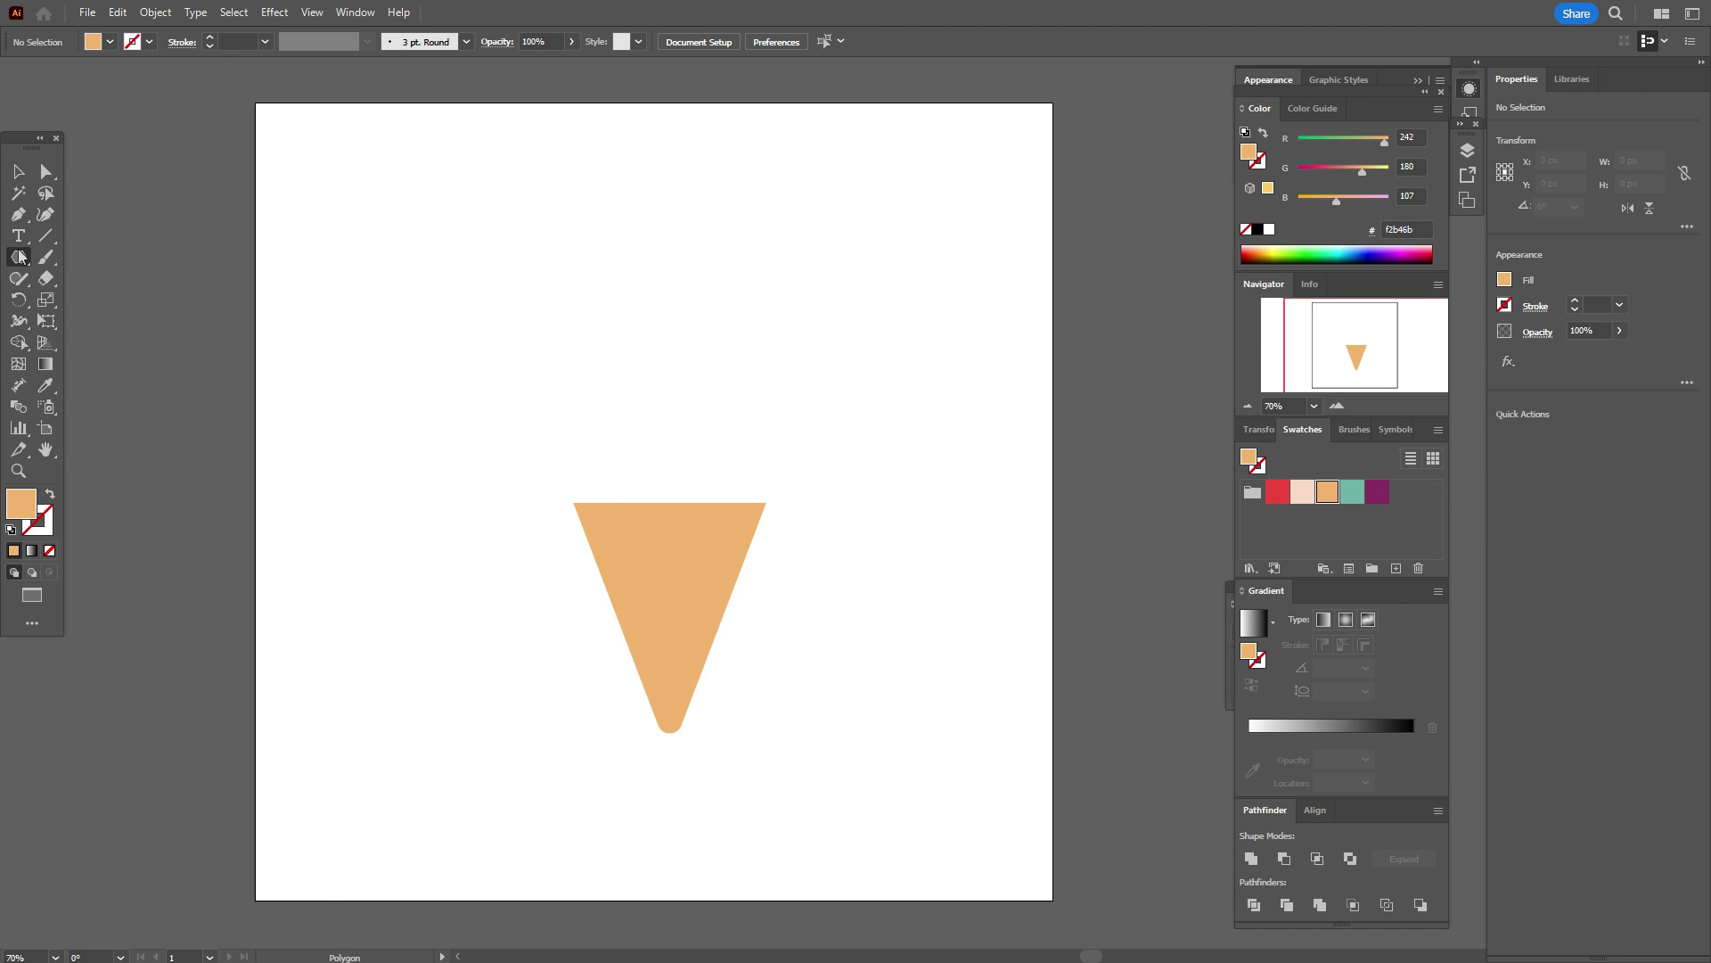
pyautogui.click(19, 257)
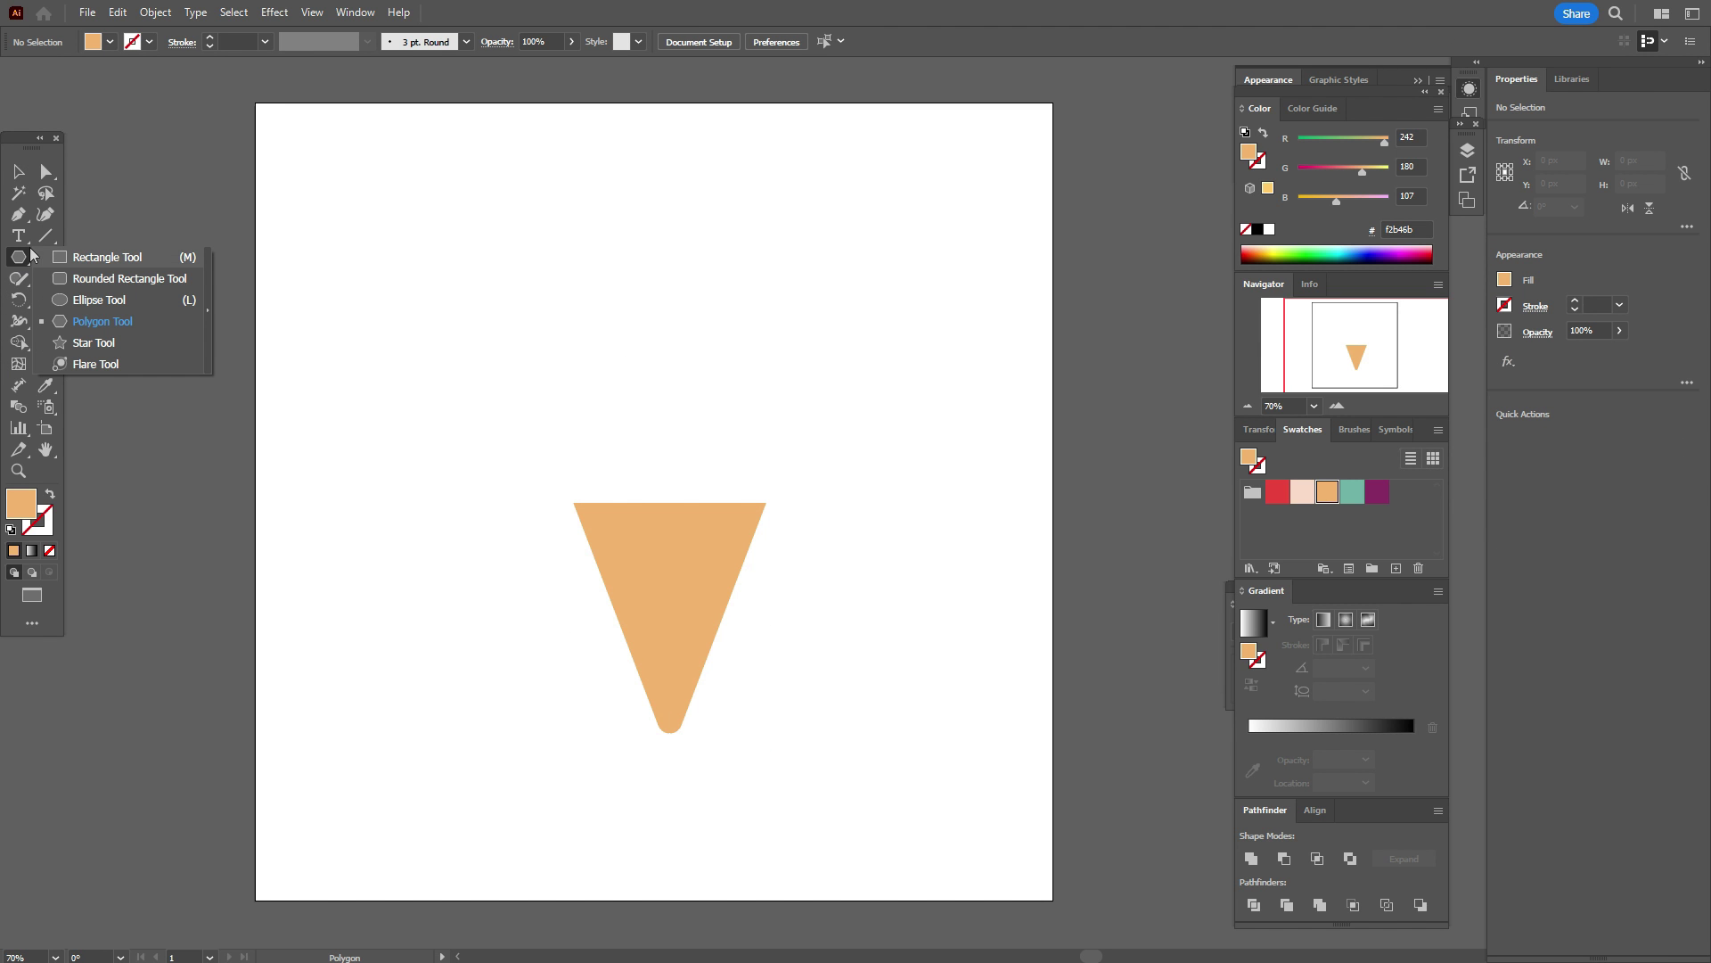
pyautogui.click(90, 280)
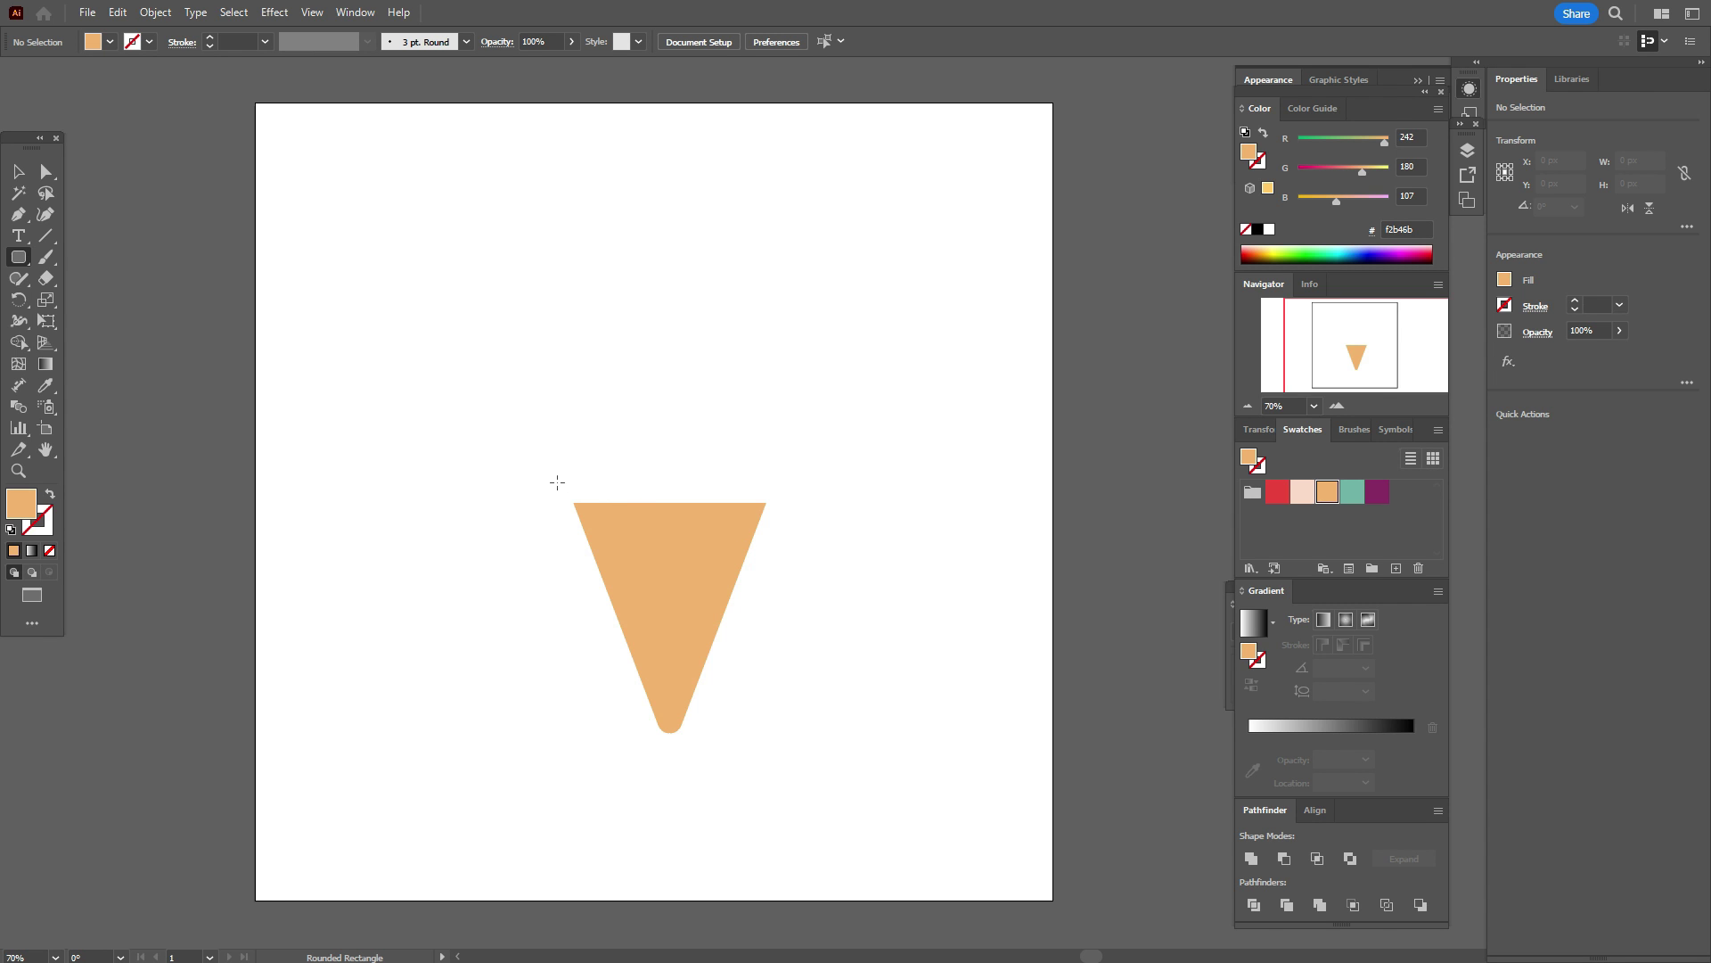
pyautogui.moveTo(557, 482); pyautogui.dragTo(781, 524)
pyautogui.press('v')
pyautogui.hotkey('ctrl', 'shift', 'a')
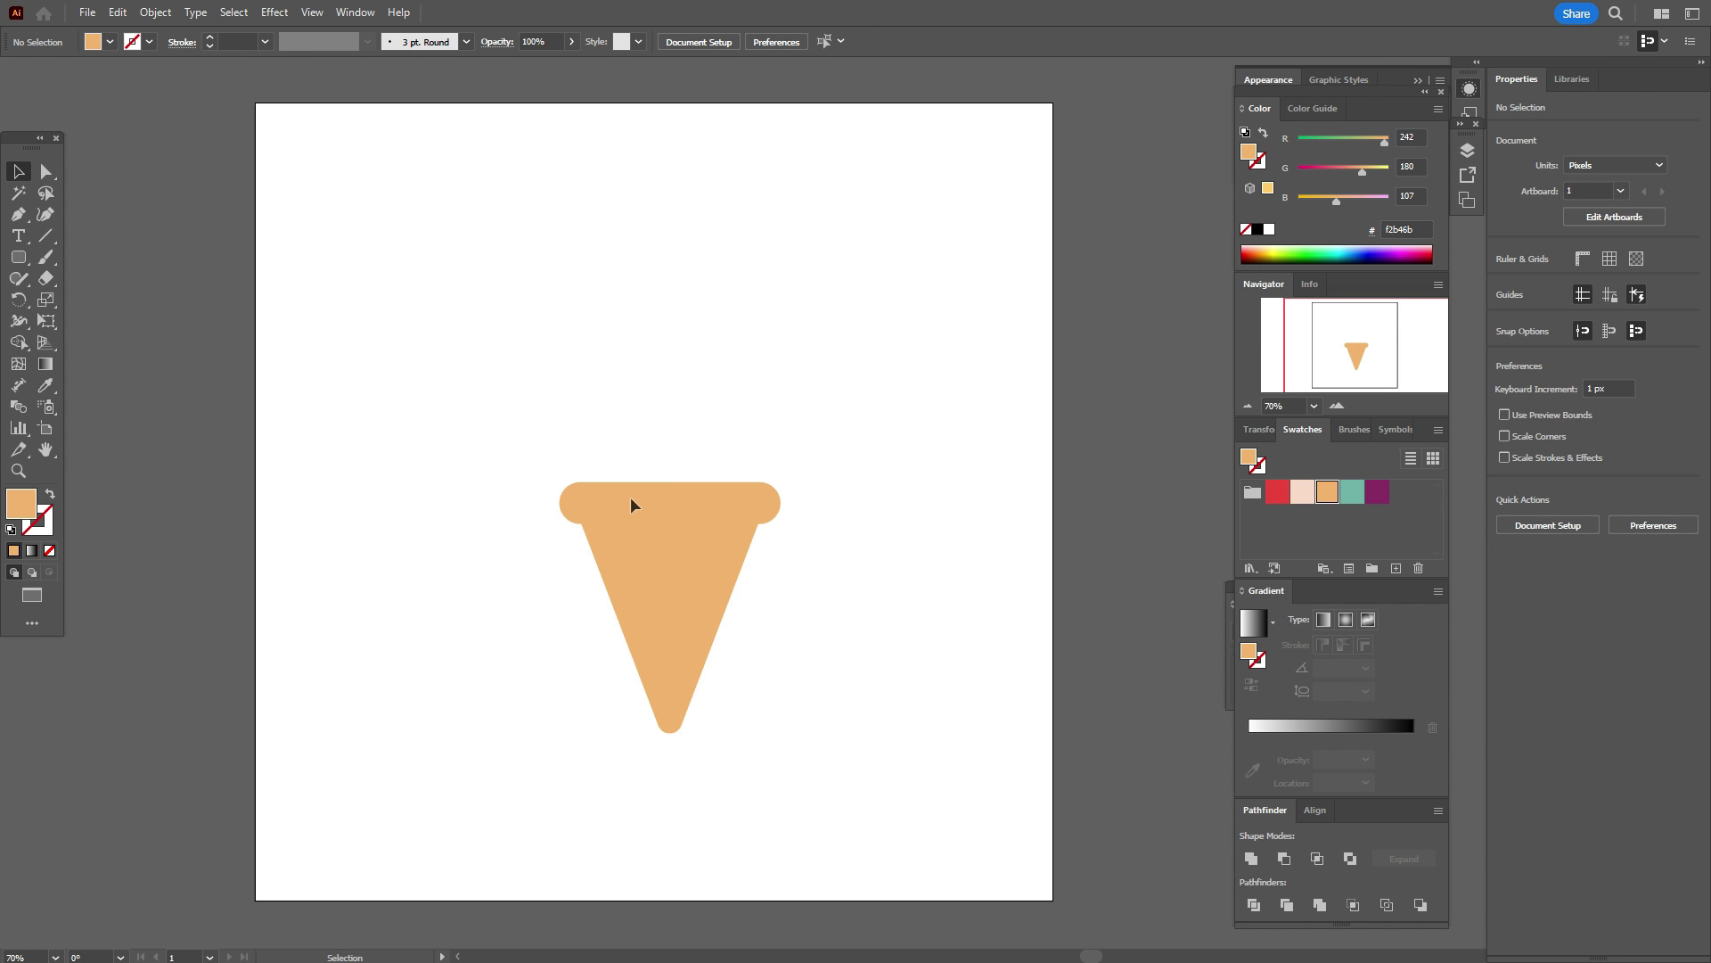
# - Shift the cone and its rim together slightly left and down on the artboard
pyautogui.moveTo(631, 414); pyautogui.dragTo(784, 642)
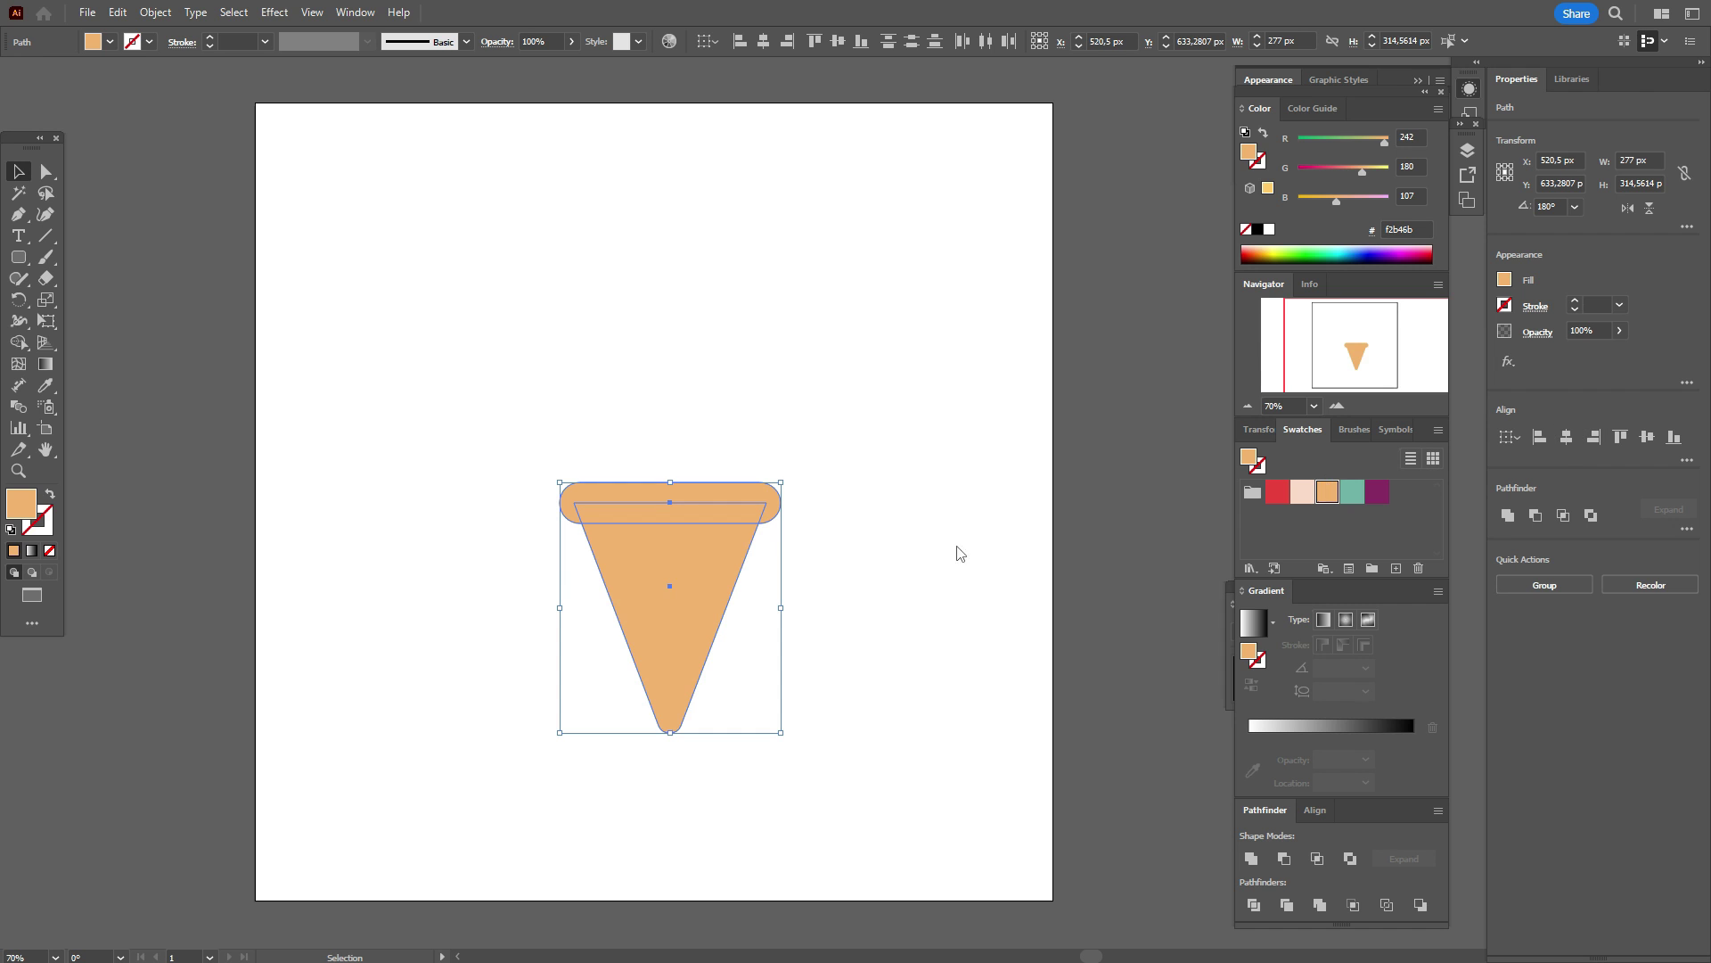
pyautogui.moveTo(673, 619)
pyautogui.mouseDown()
pyautogui.moveTo(649, 623)
pyautogui.moveTo(665, 628)
pyautogui.mouseUp()
pyautogui.click(677, 412)
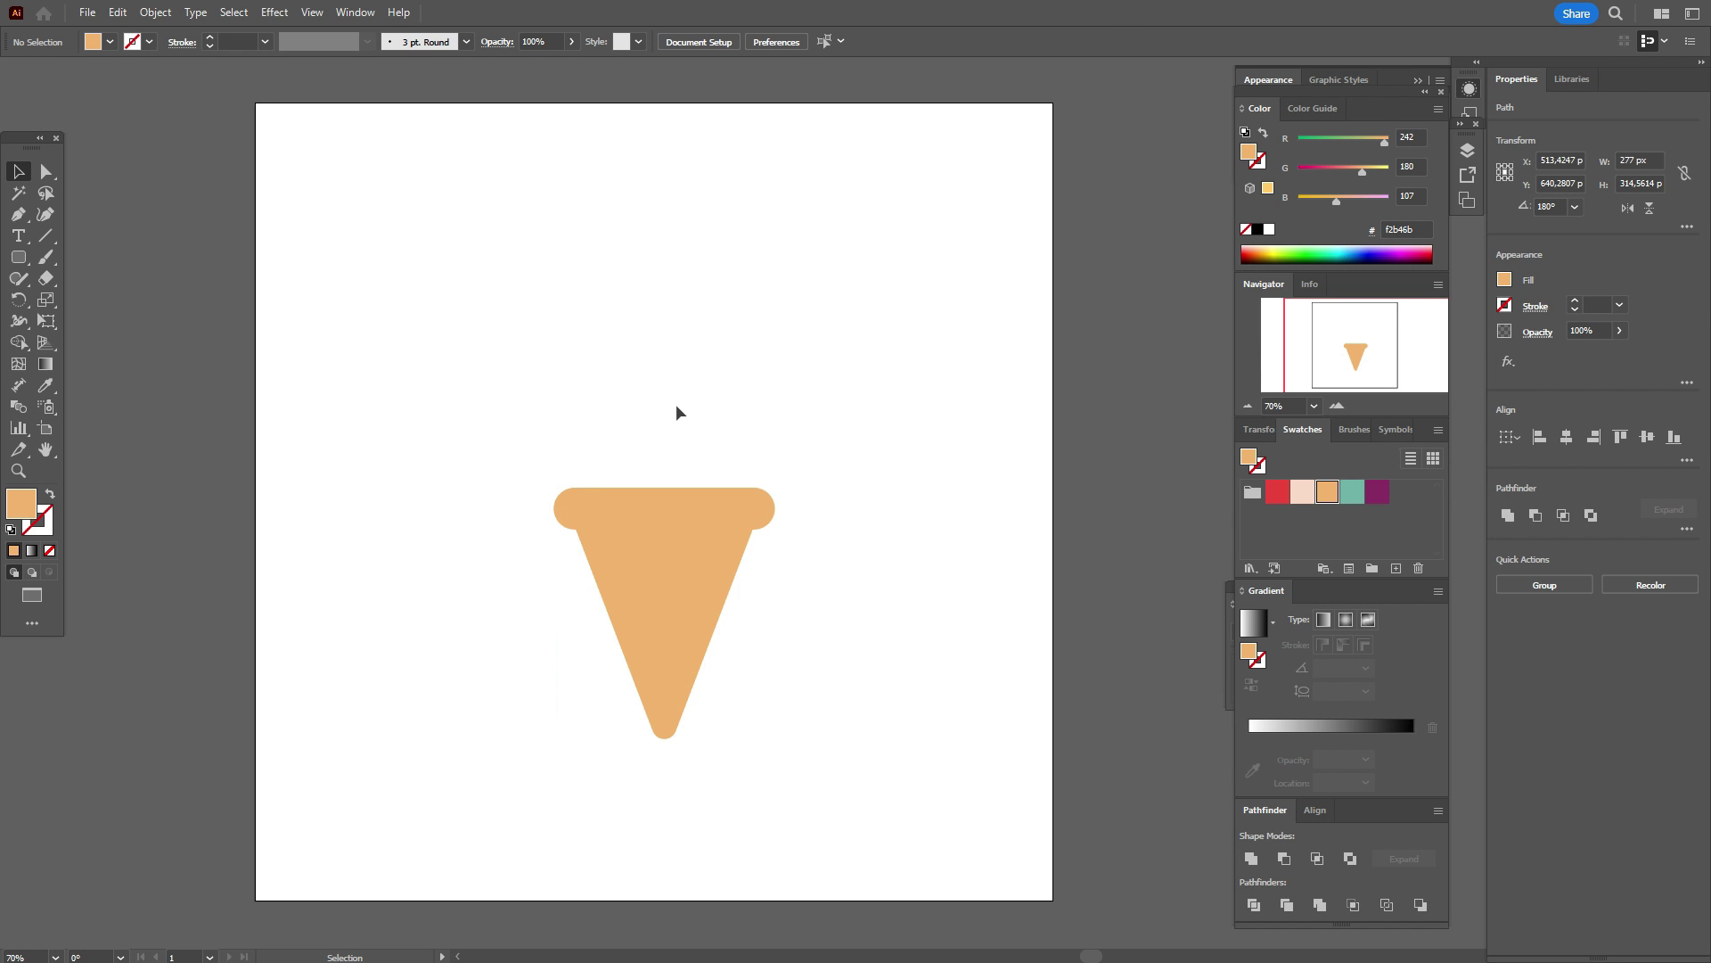
# - Draw a red circle about 166 px across over the upper left of the cone as the first scoop
pyautogui.click(1277, 491)
pyautogui.moveTo(18, 257); pyautogui.dragTo(89, 301)
pyautogui.moveTo(559, 397); pyautogui.dragTo(691, 530)
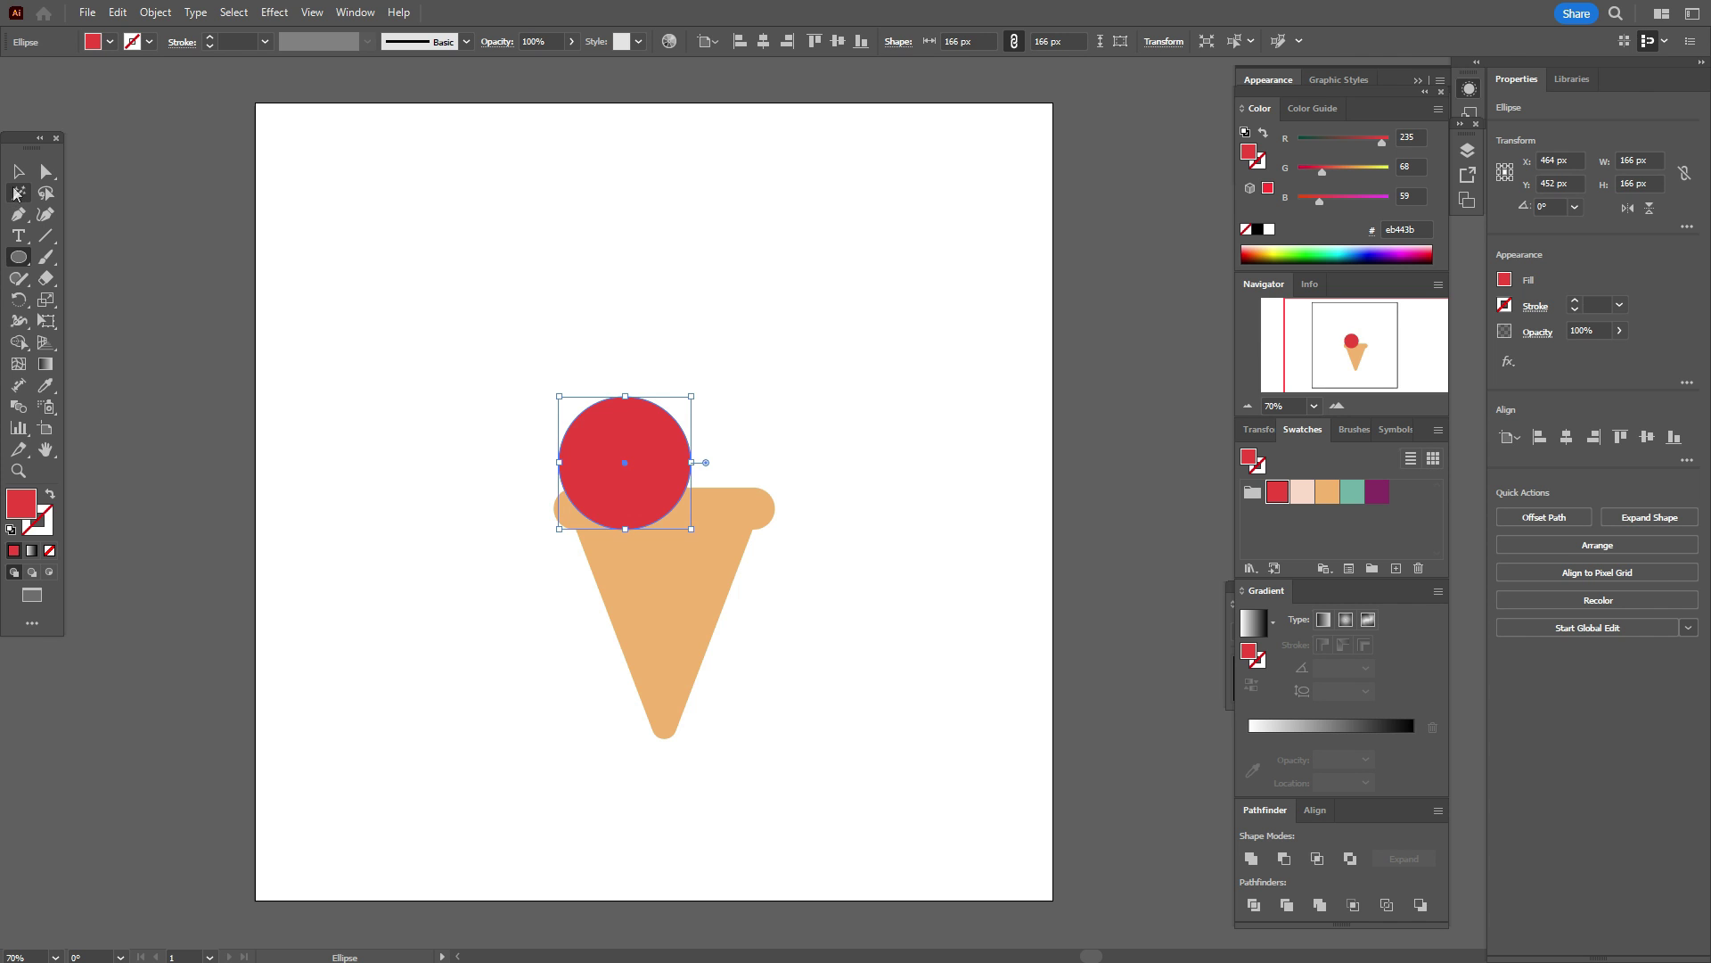
pyautogui.press('v')
# - Send the red scoop to the back so it sits behind the cone and rim
pyautogui.rightClick(604, 505)
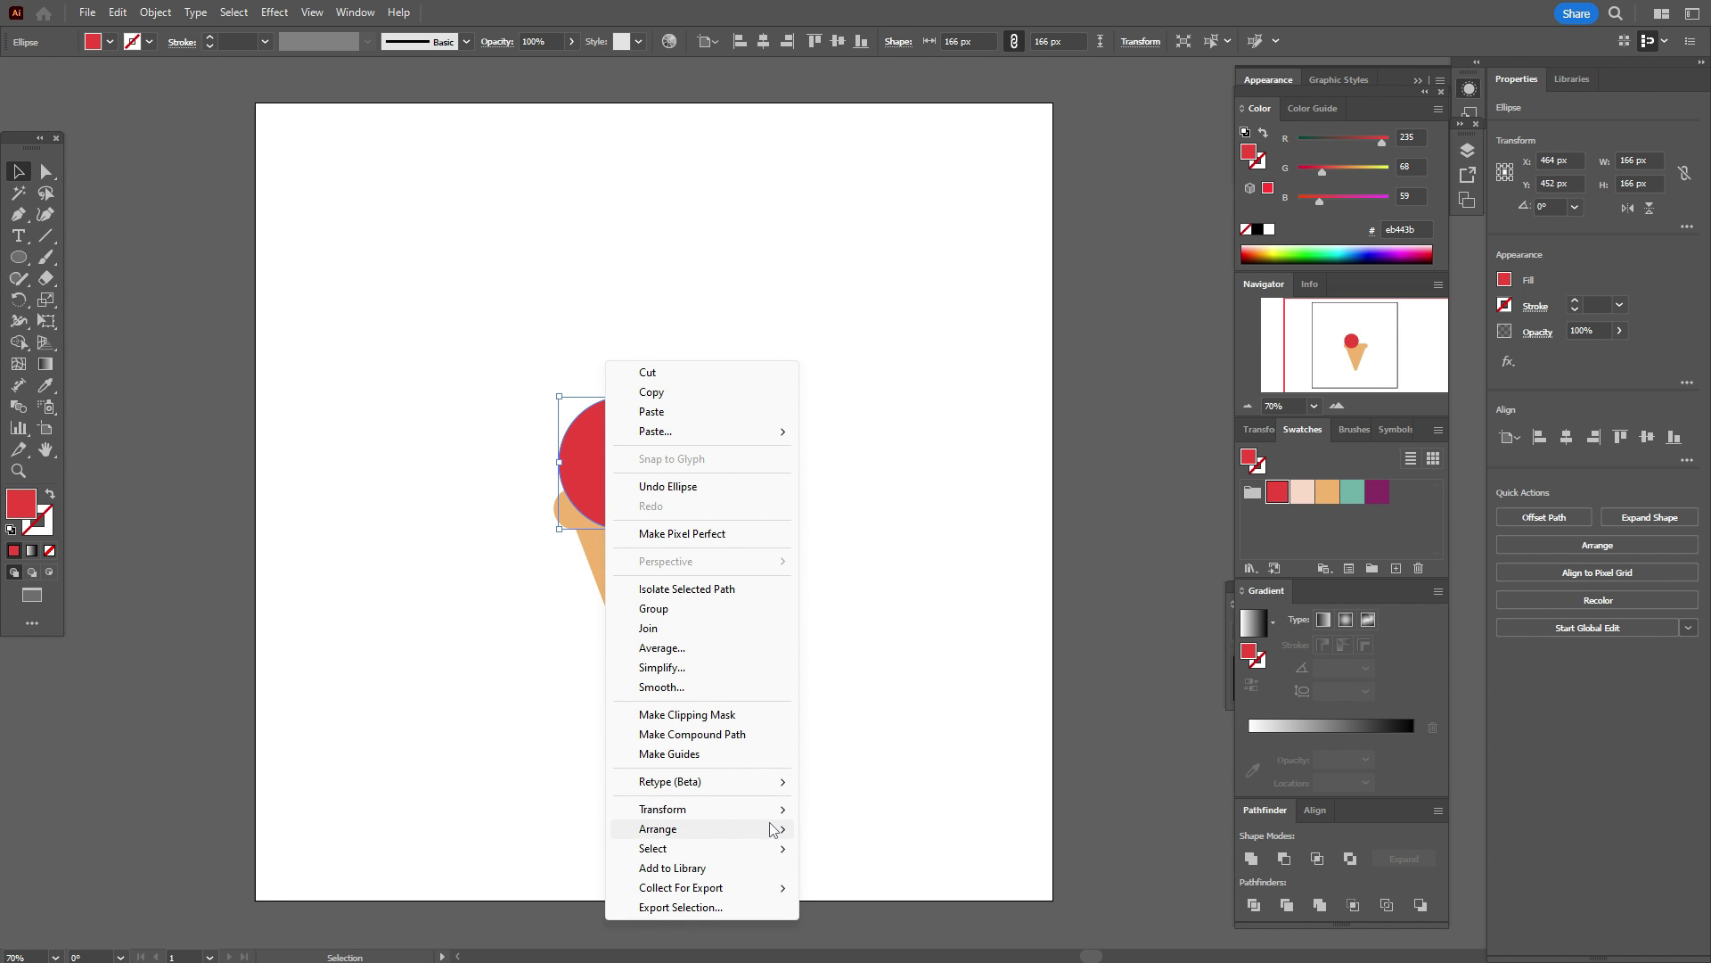
pyautogui.moveTo(776, 821)
pyautogui.click(885, 887)
pyautogui.click(740, 426)
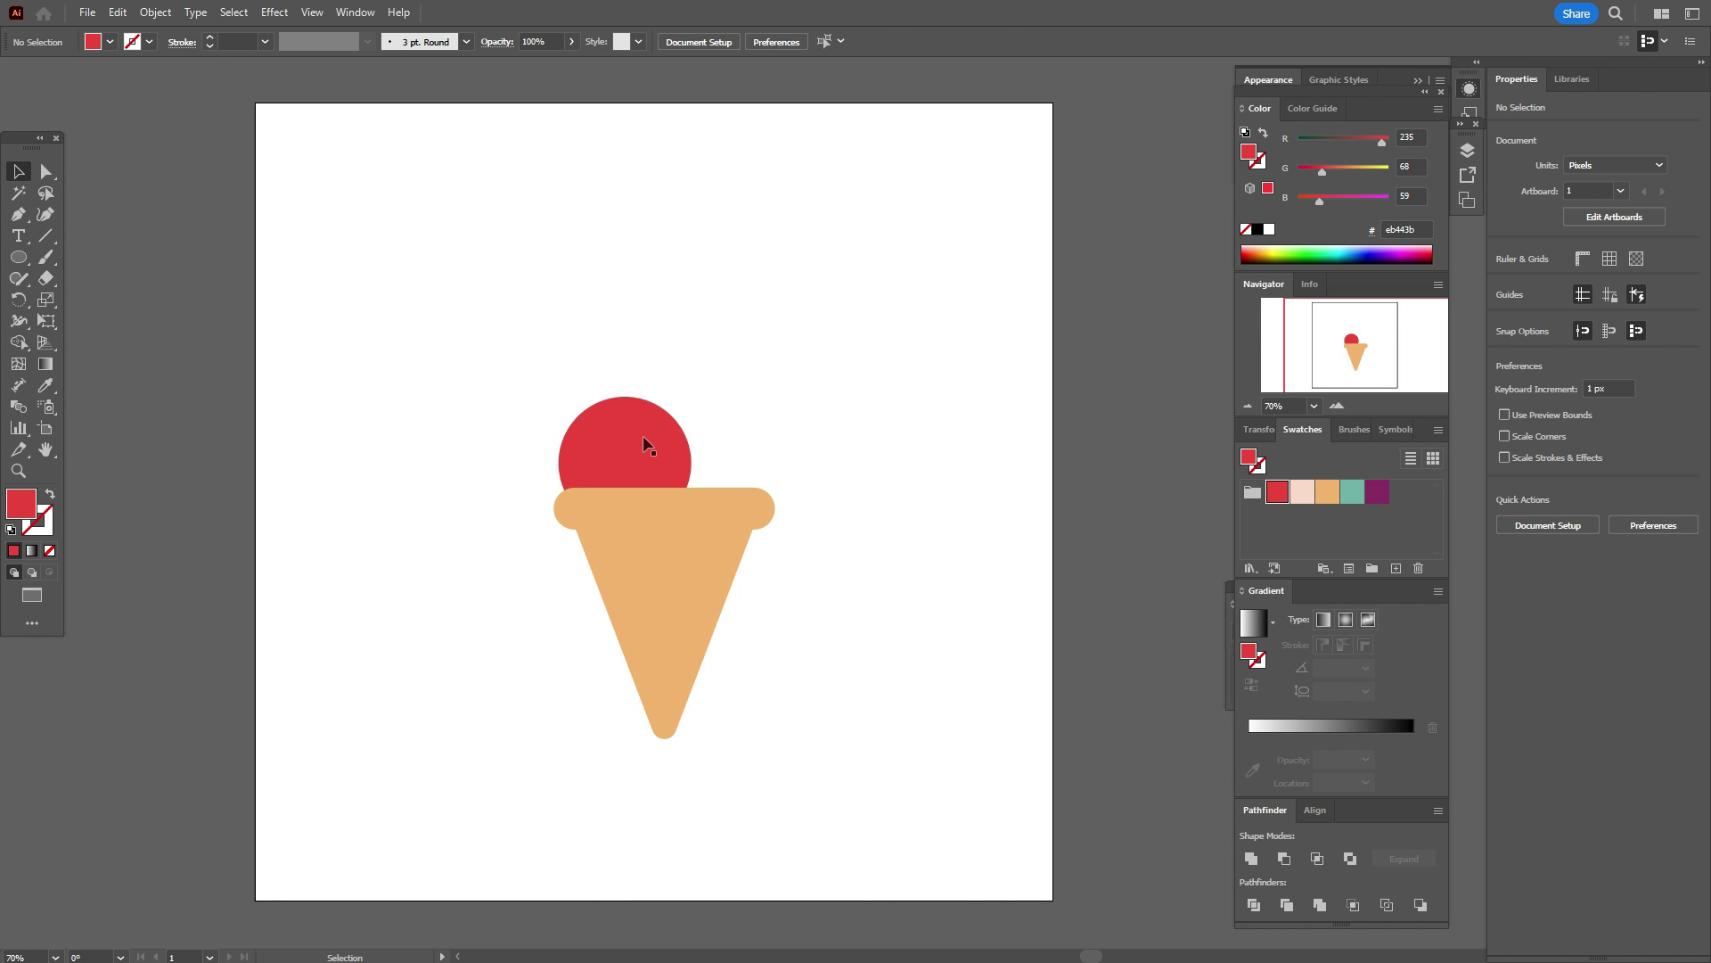
# - Nudge the red scoop right, then place an overlapping copy lower to its right and fill that copy with teal
pyautogui.moveTo(644, 443); pyautogui.dragTo(656, 445)
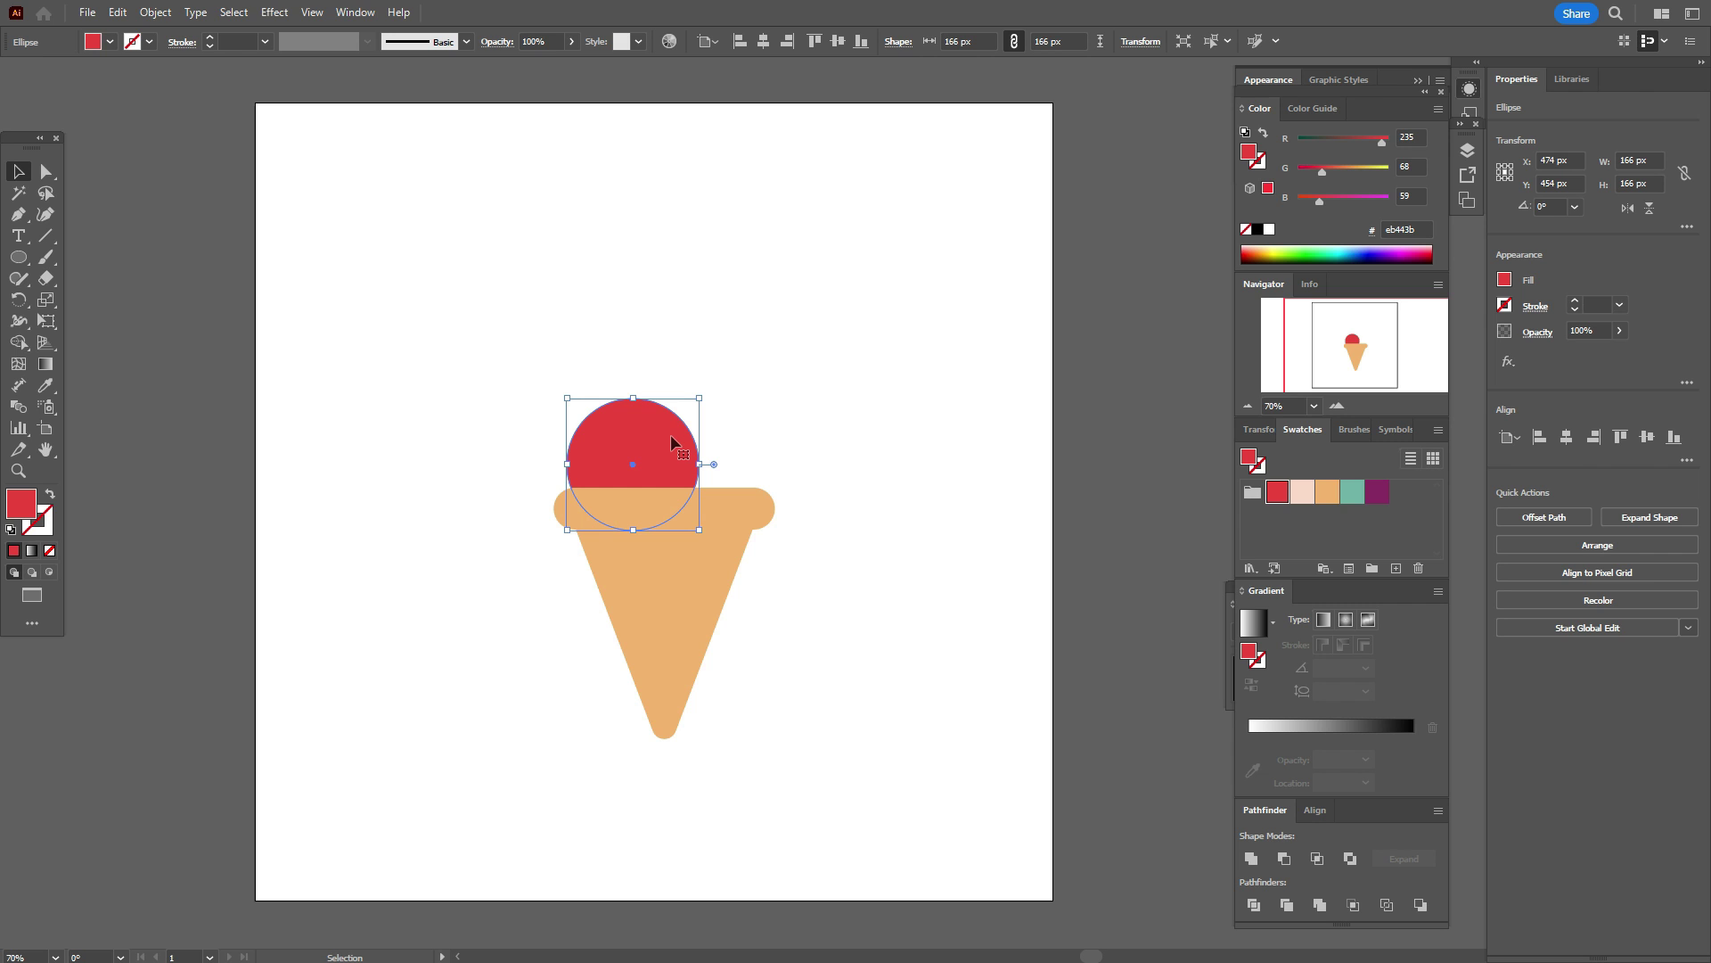
pyautogui.moveTo(672, 440); pyautogui.dragTo(723, 464)
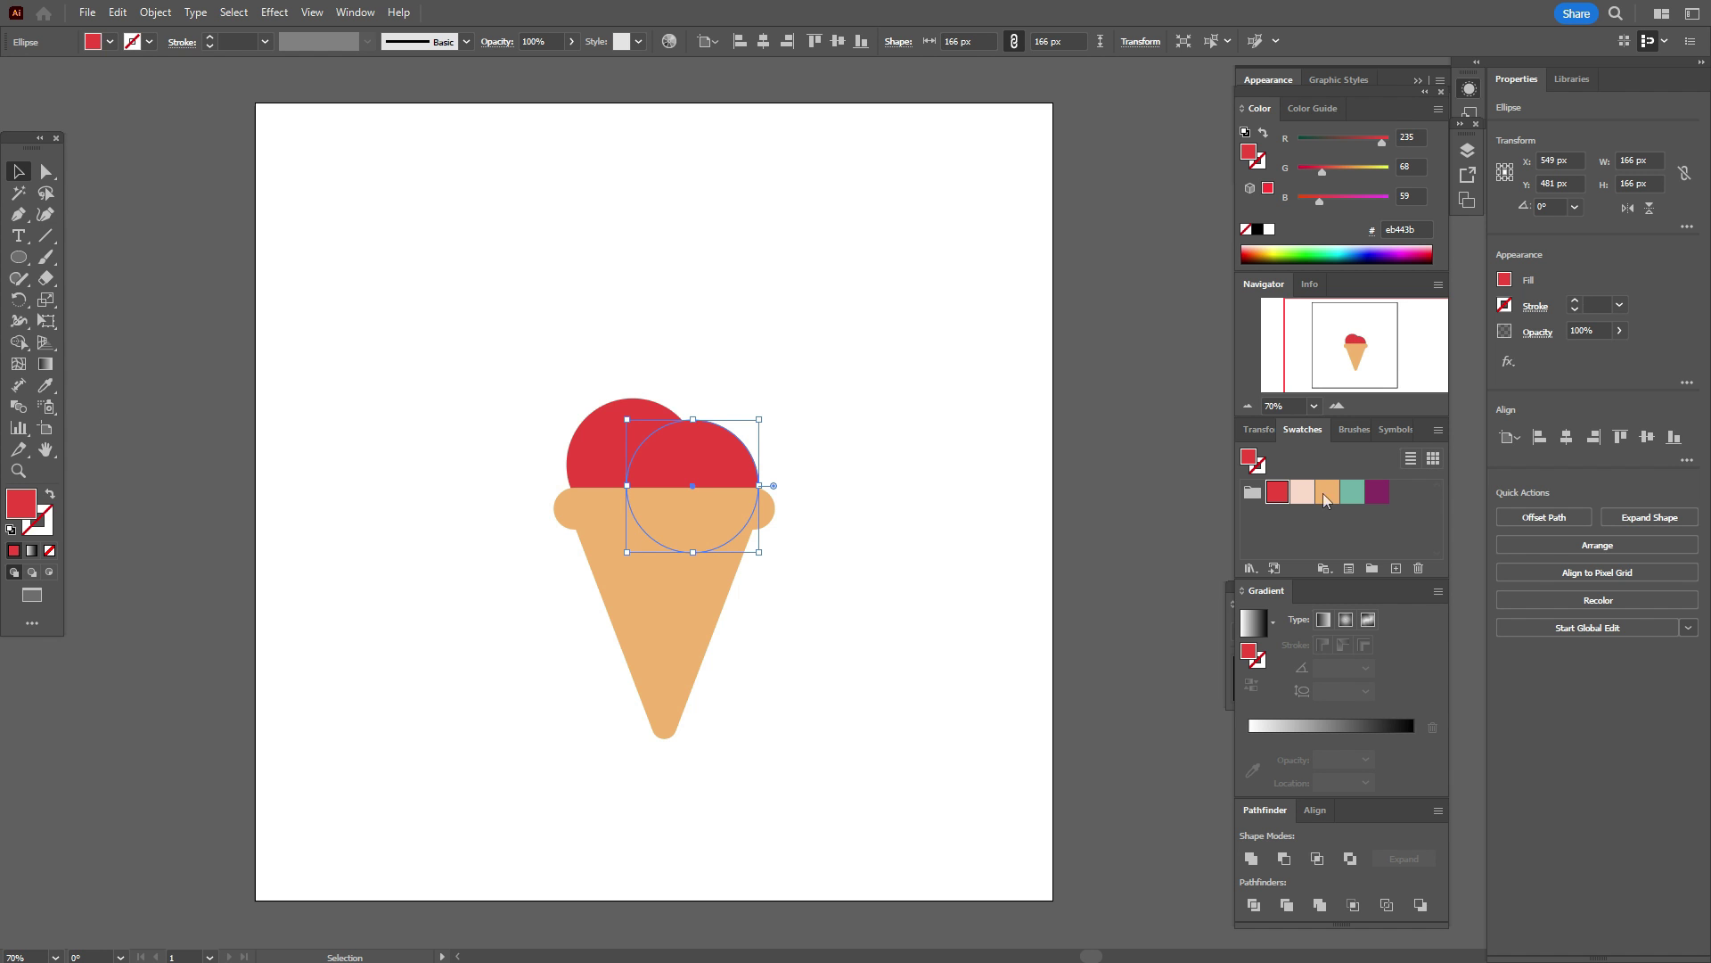
pyautogui.click(1352, 492)
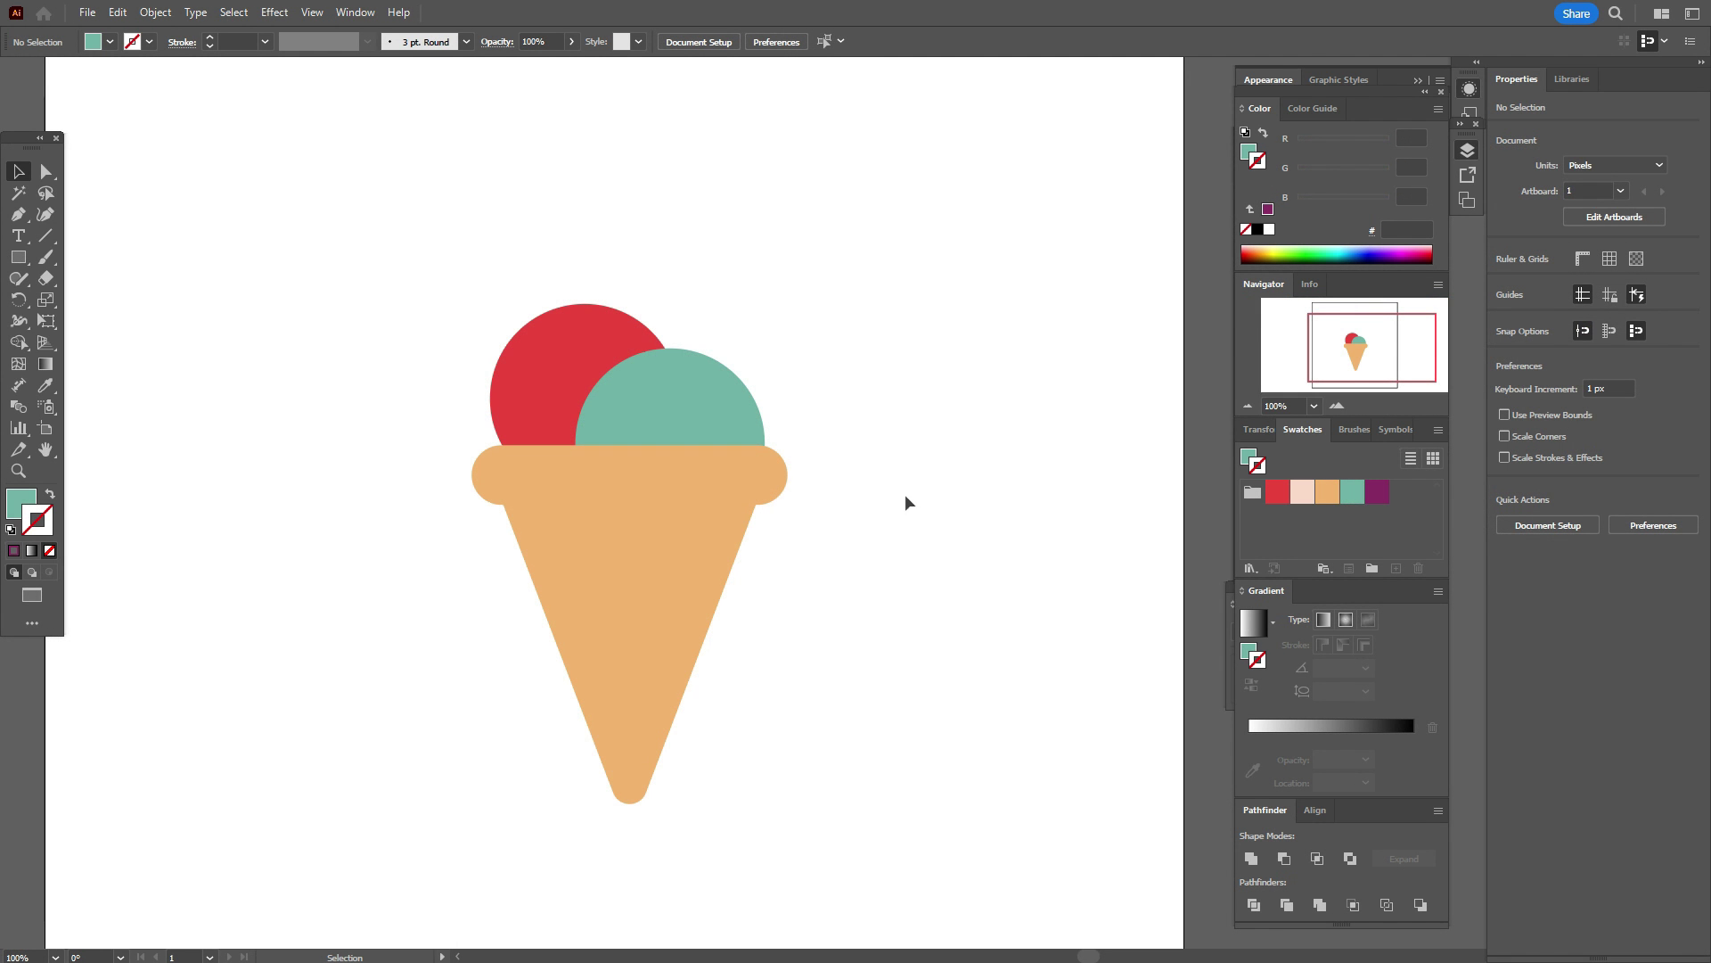
# - Duplicate the cone's rim in place and subtract the copy from the teal circle with Minus Front
pyautogui.click(775, 488)
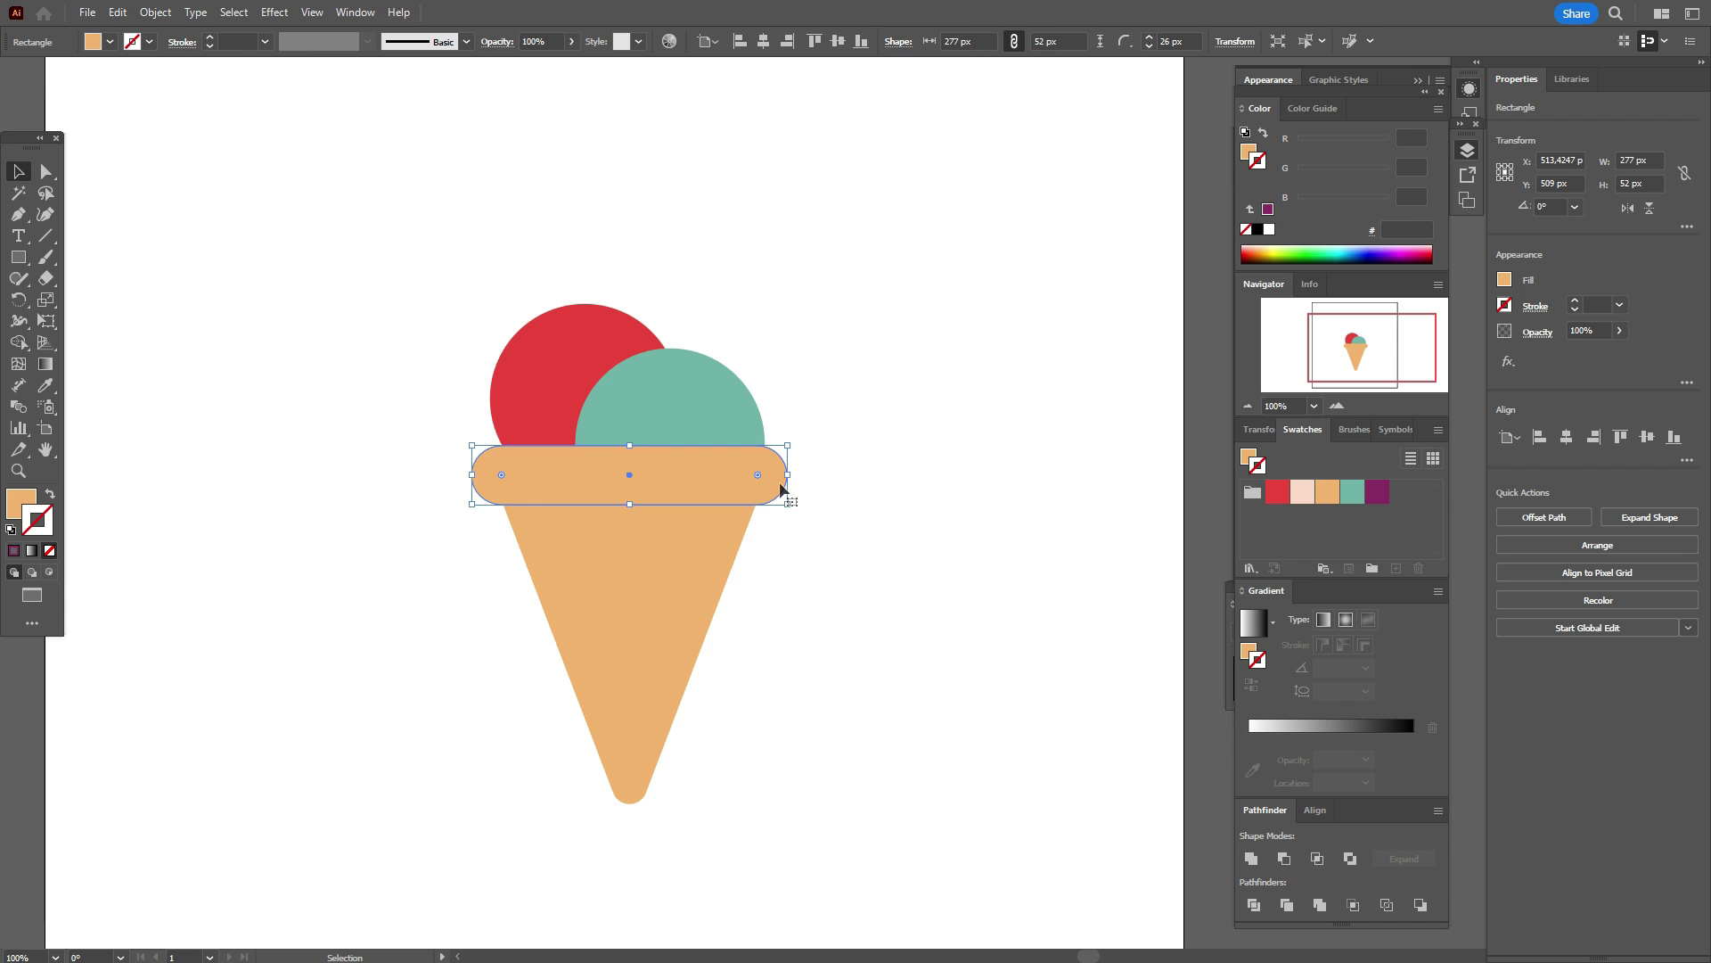
pyautogui.press('ctrl')
pyautogui.hotkey('ctrl', 'c')
pyautogui.hotkey('ctrl', 'f')
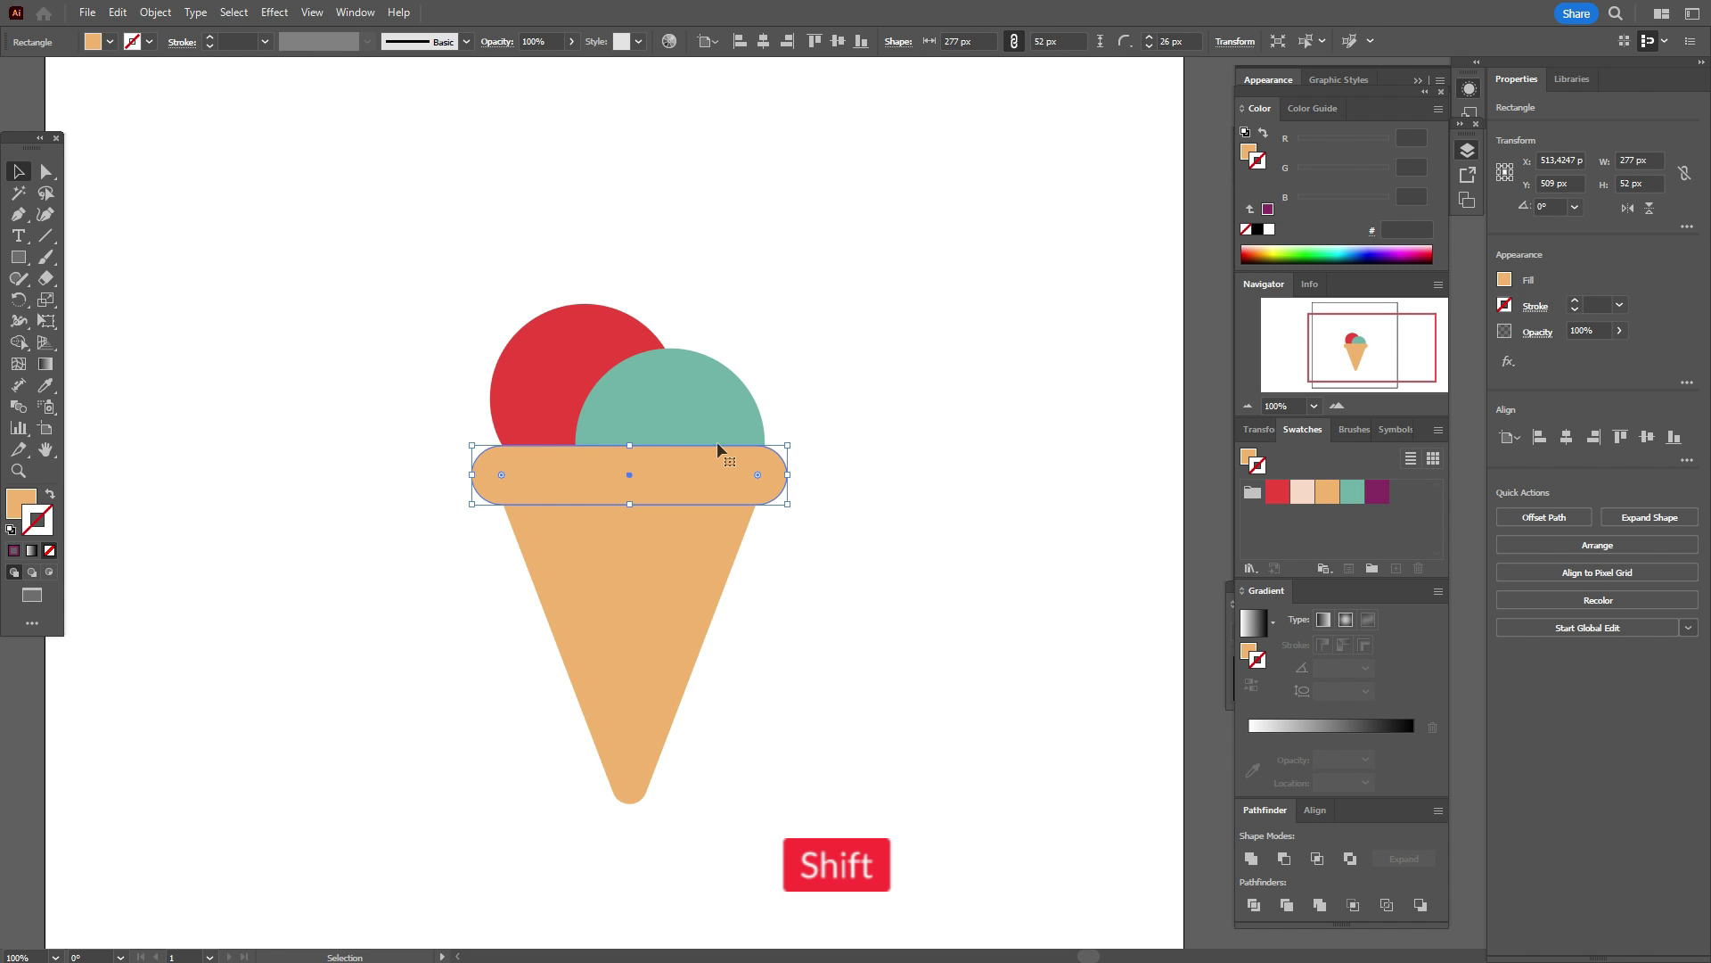
pyautogui.keyDown('shift'); pyautogui.click(699, 431); pyautogui.keyUp('shift')
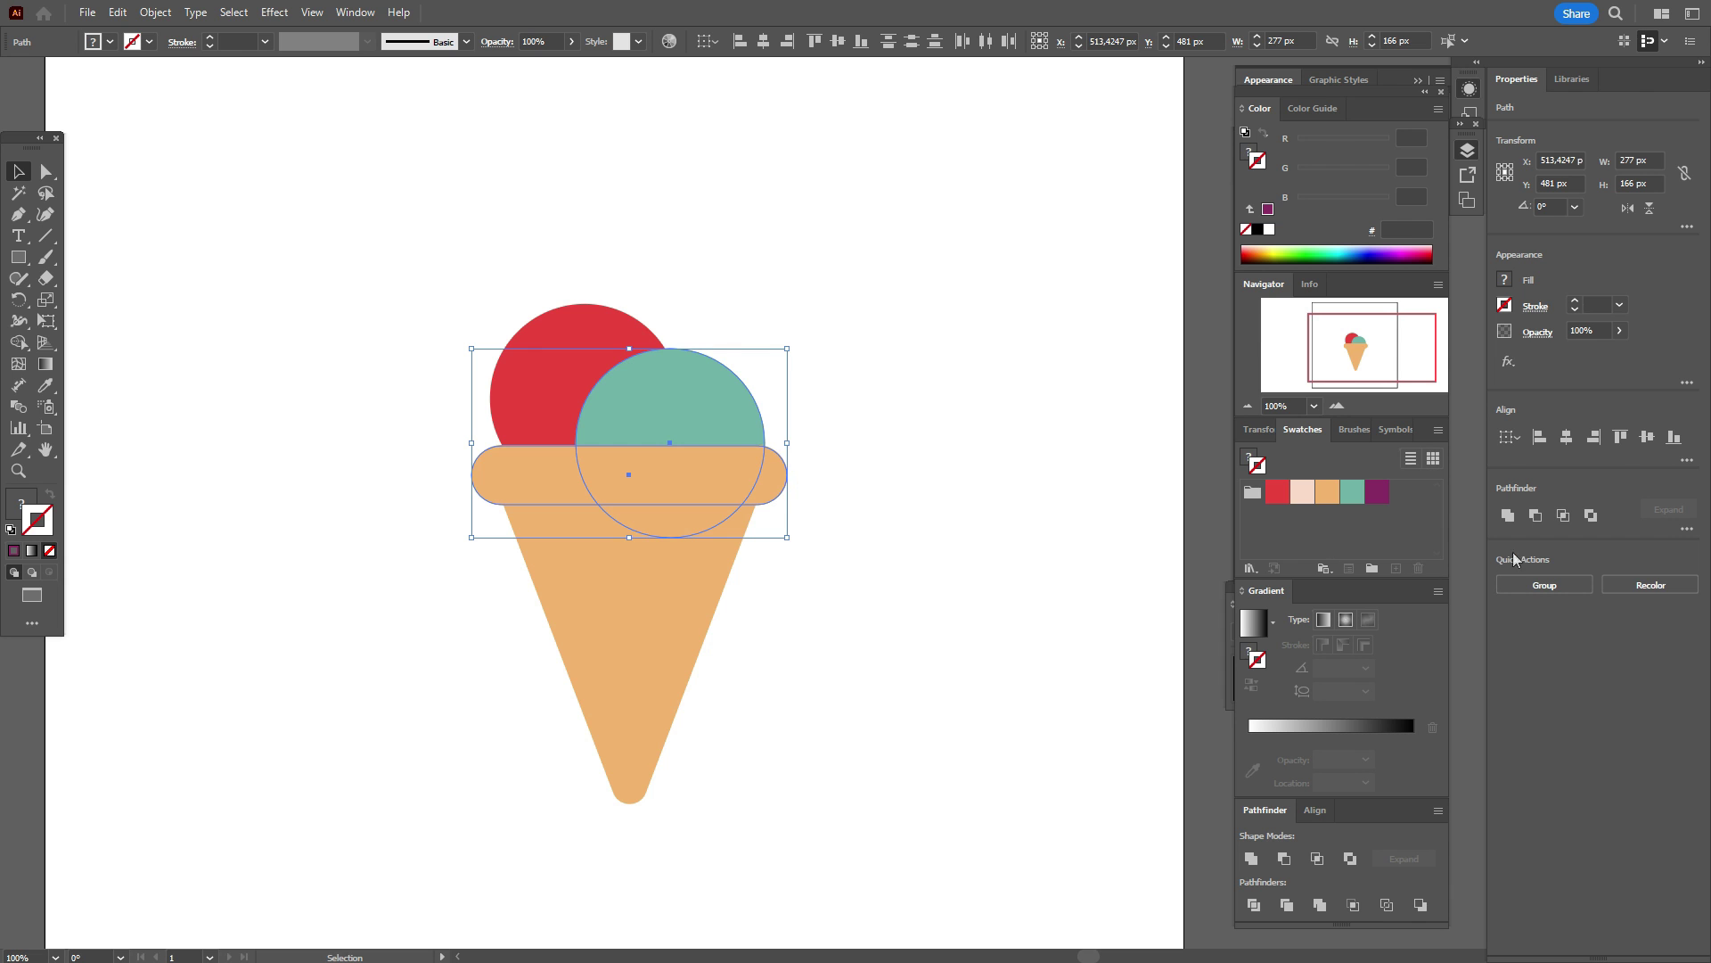
pyautogui.click(1535, 515)
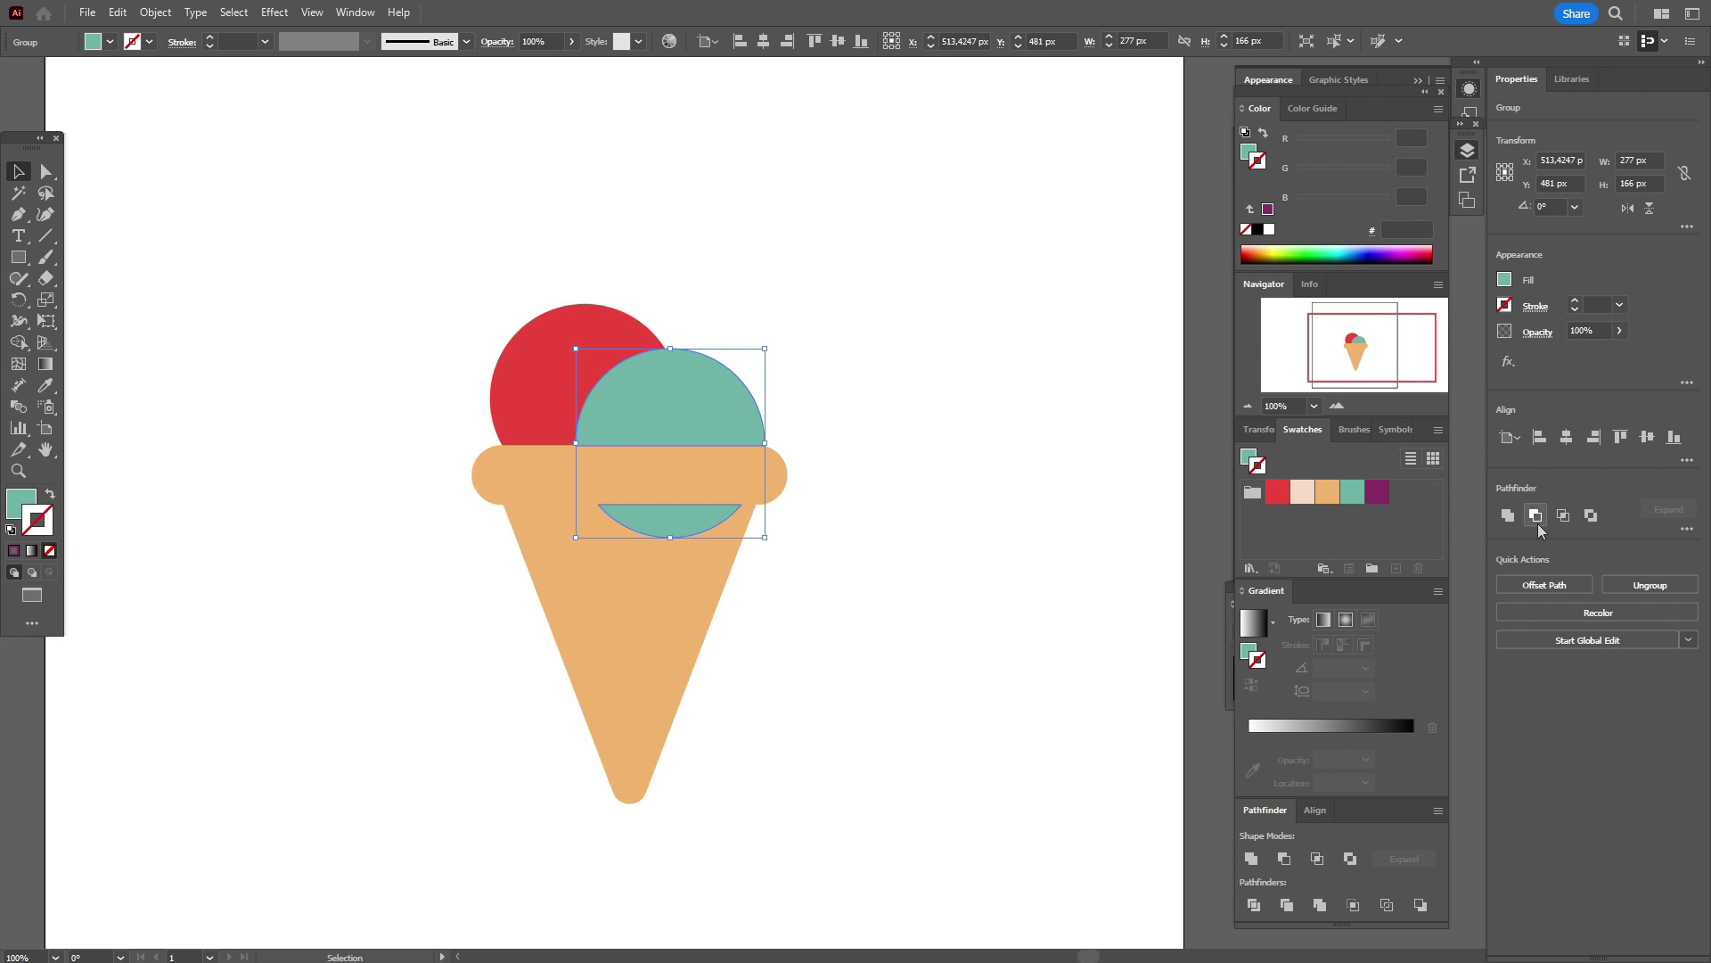
# - Ungroup the cut teal shape and delete its leftover piece below the rim
pyautogui.rightClick(691, 510)
pyautogui.click(741, 289)
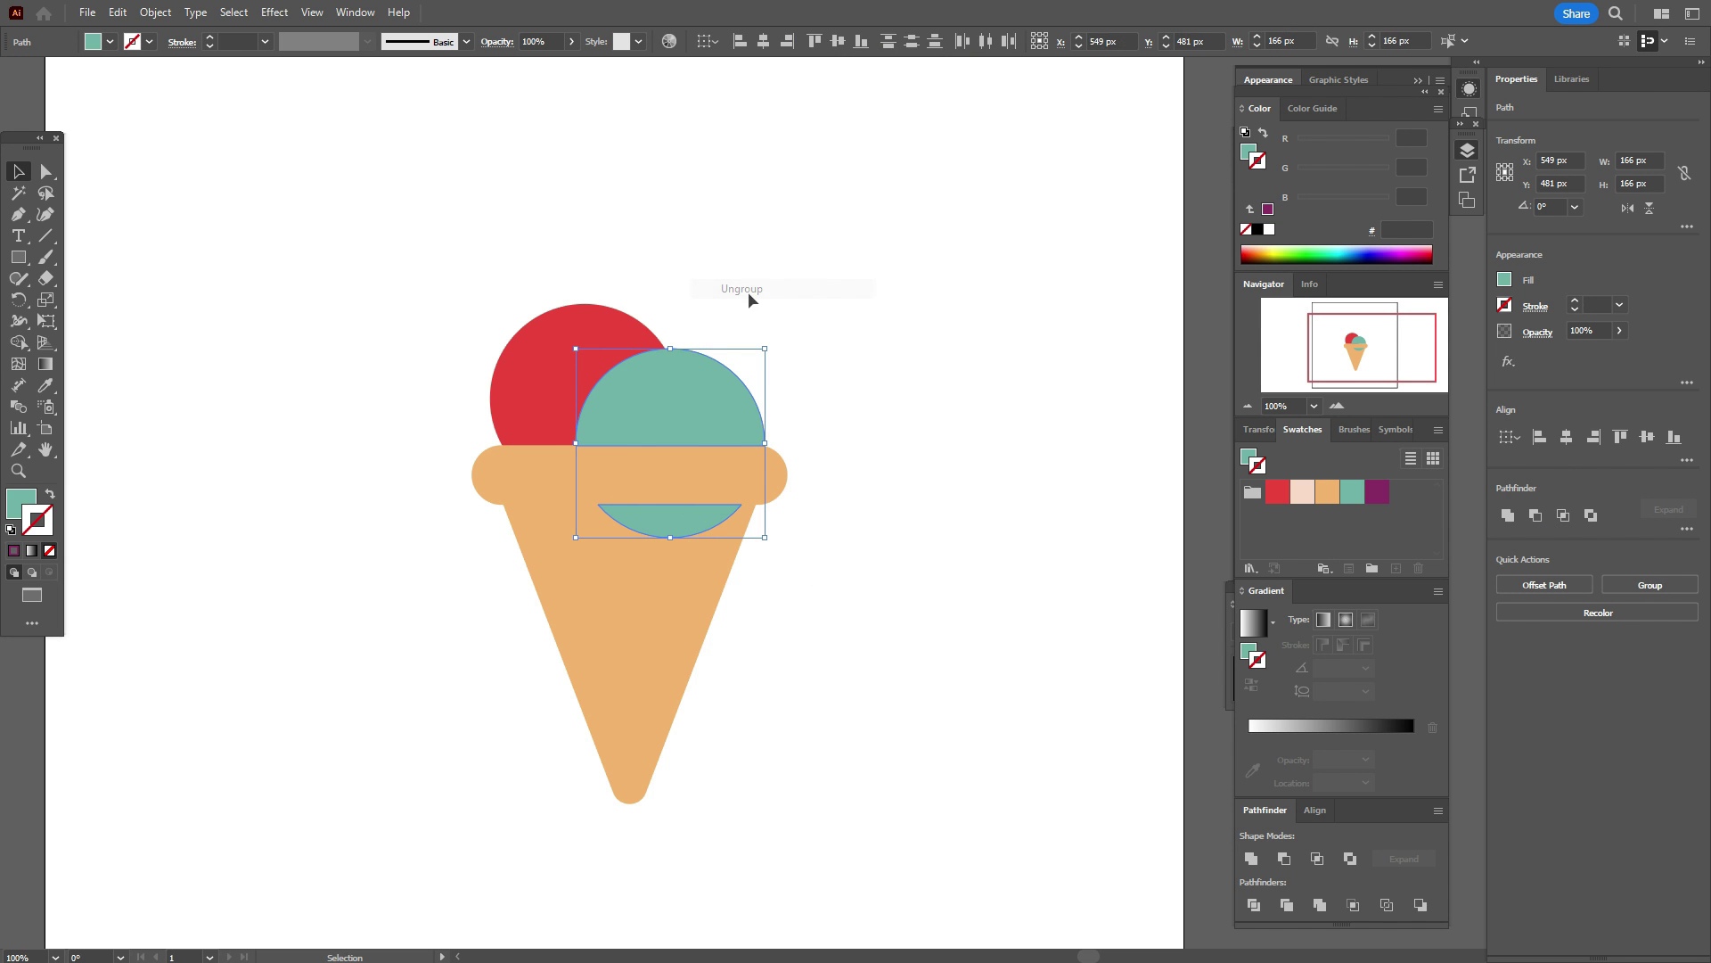
pyautogui.click(650, 533)
pyautogui.press('Delete')
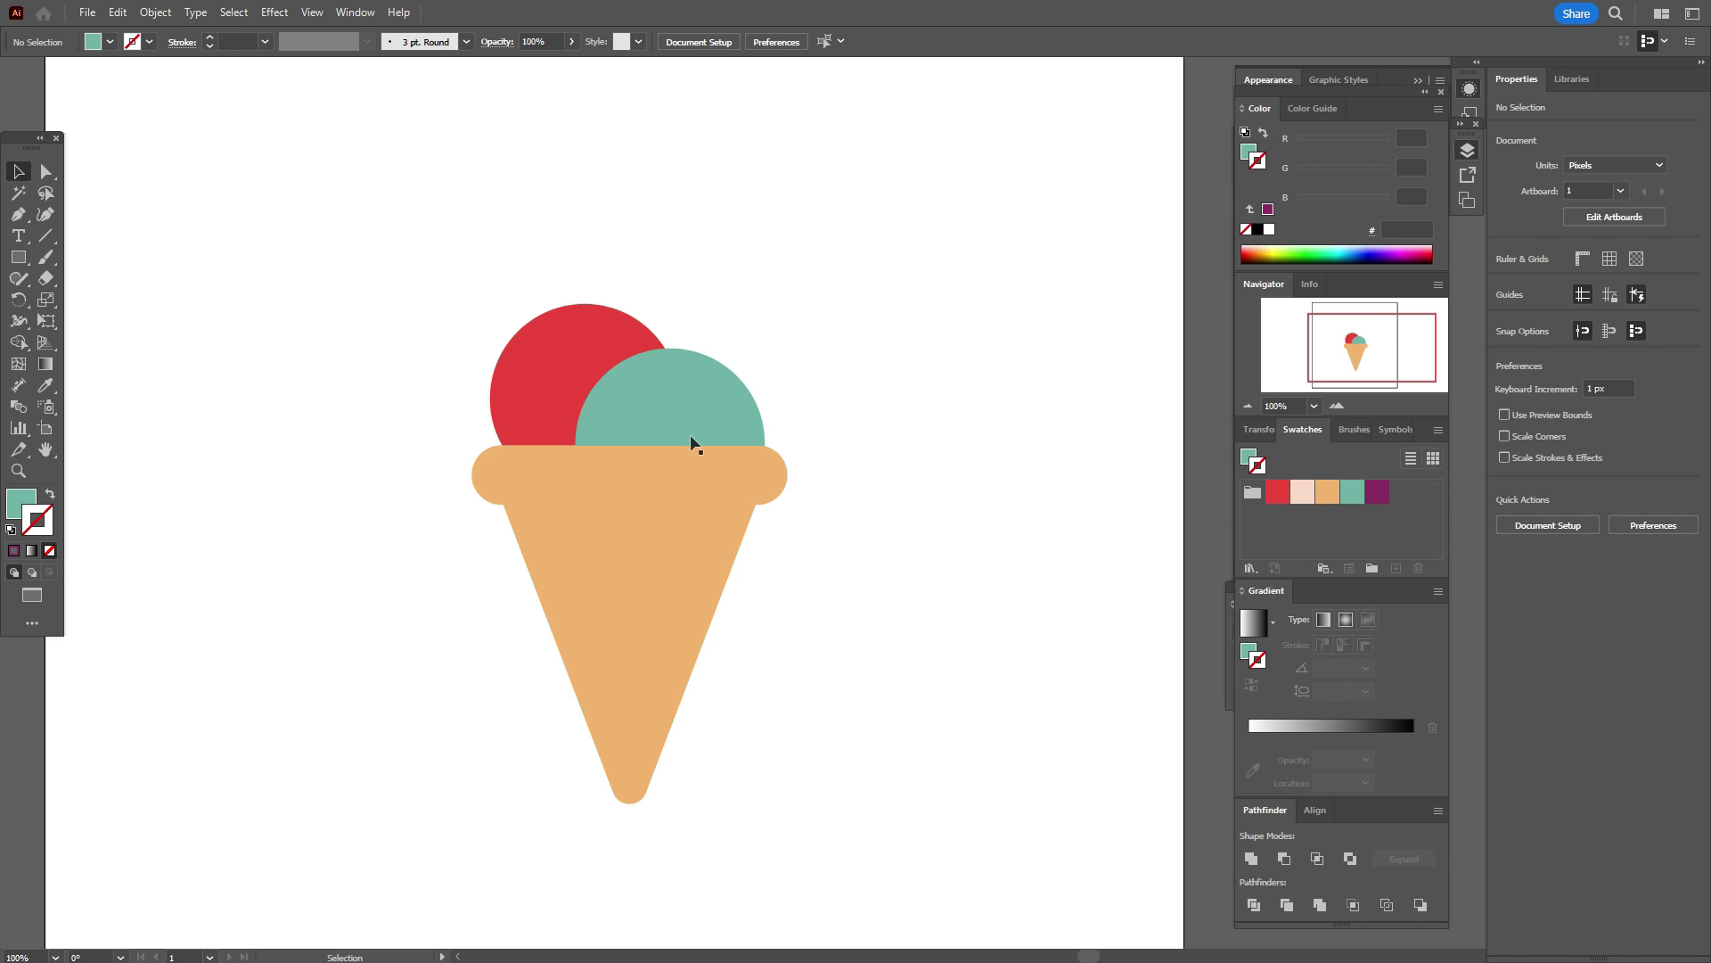
# - Give the red scoop a 10 pt outline in the purple swatch colour
pyautogui.click(692, 443)
pyautogui.click(553, 410)
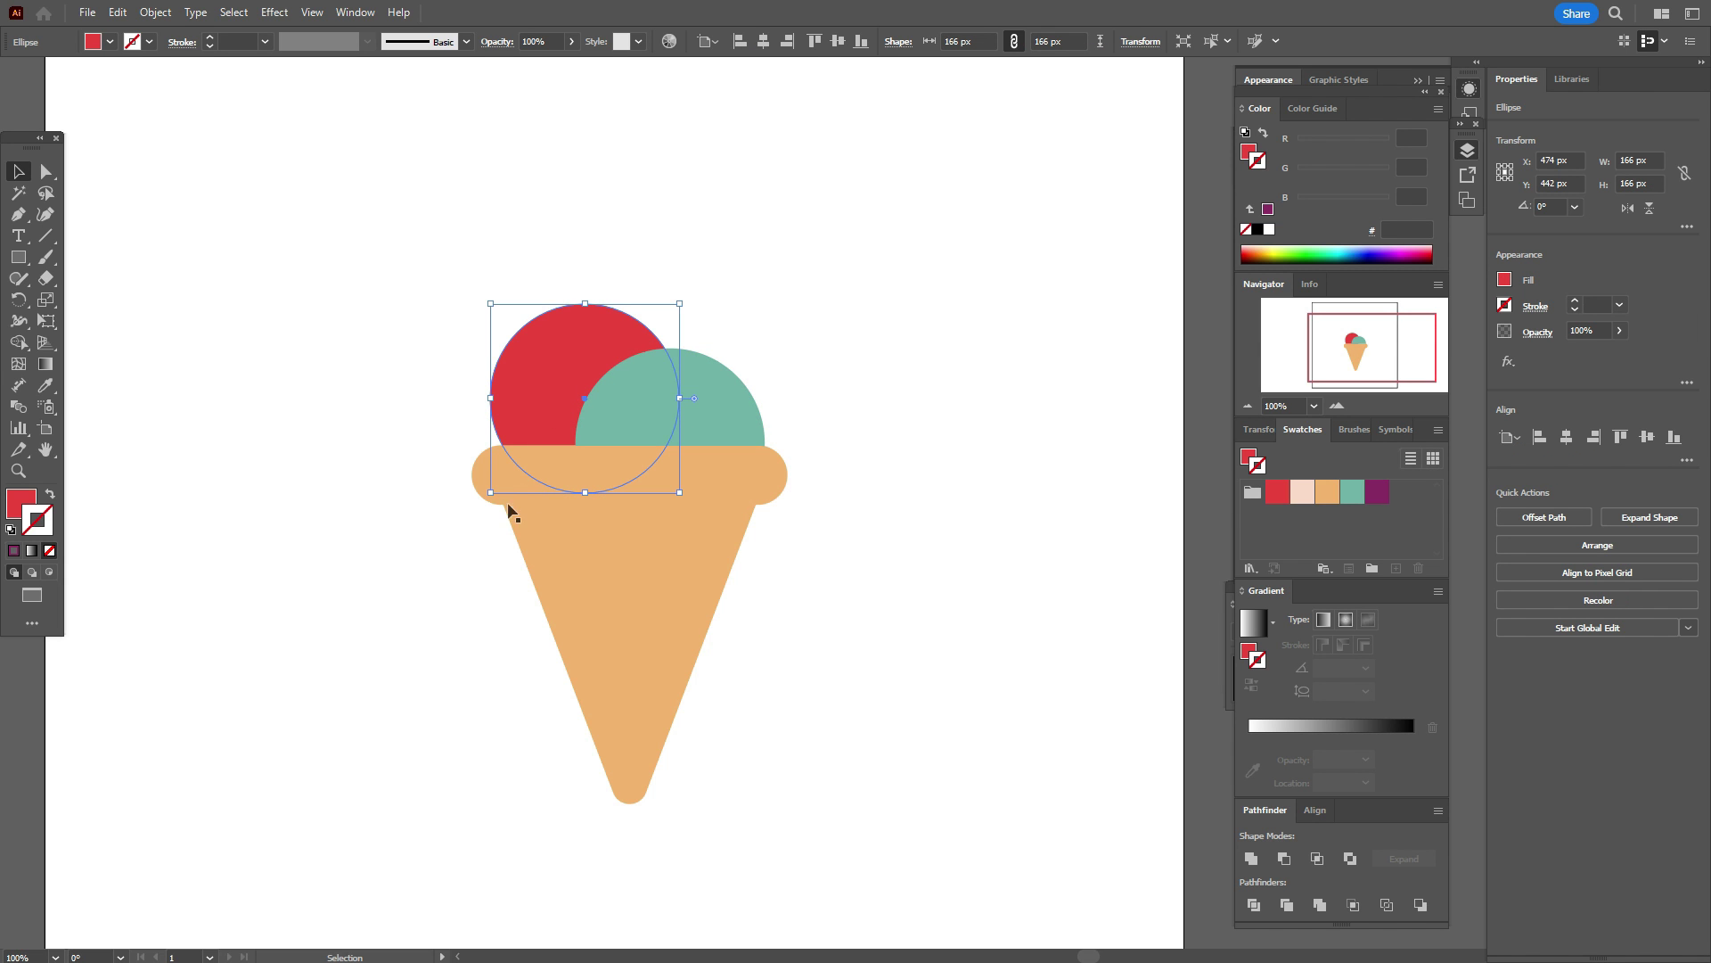
pyautogui.click(1377, 491)
pyautogui.click(1591, 303)
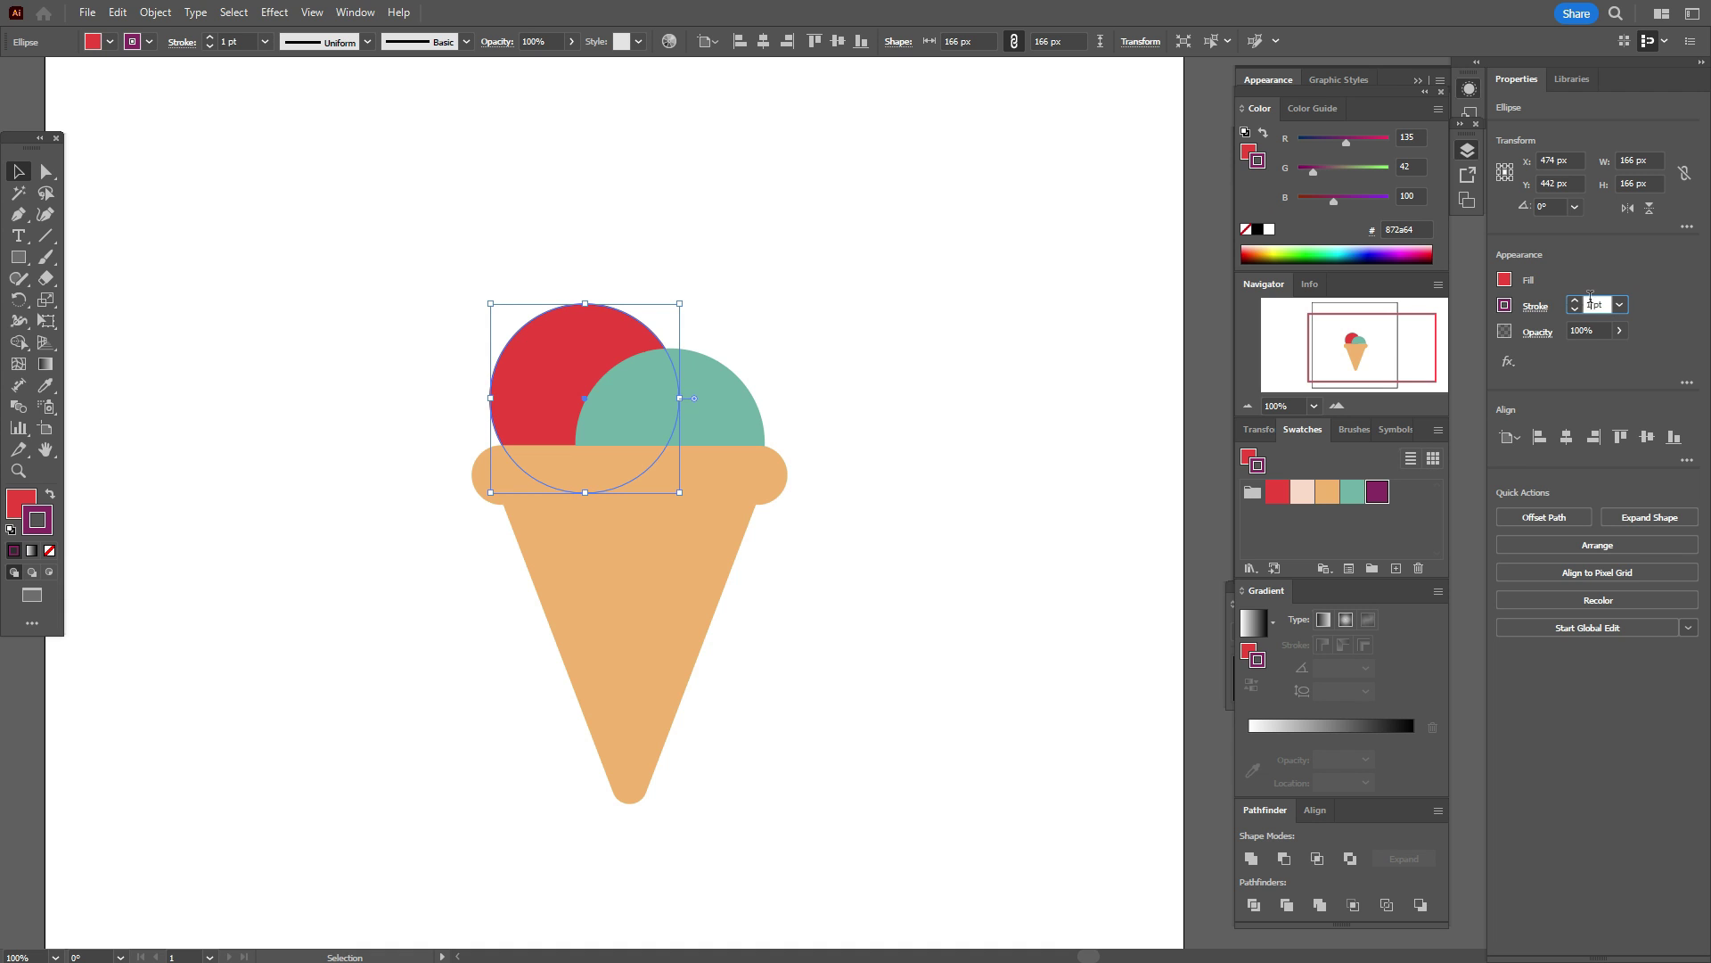
pyautogui.write('10')
pyautogui.press('Return')
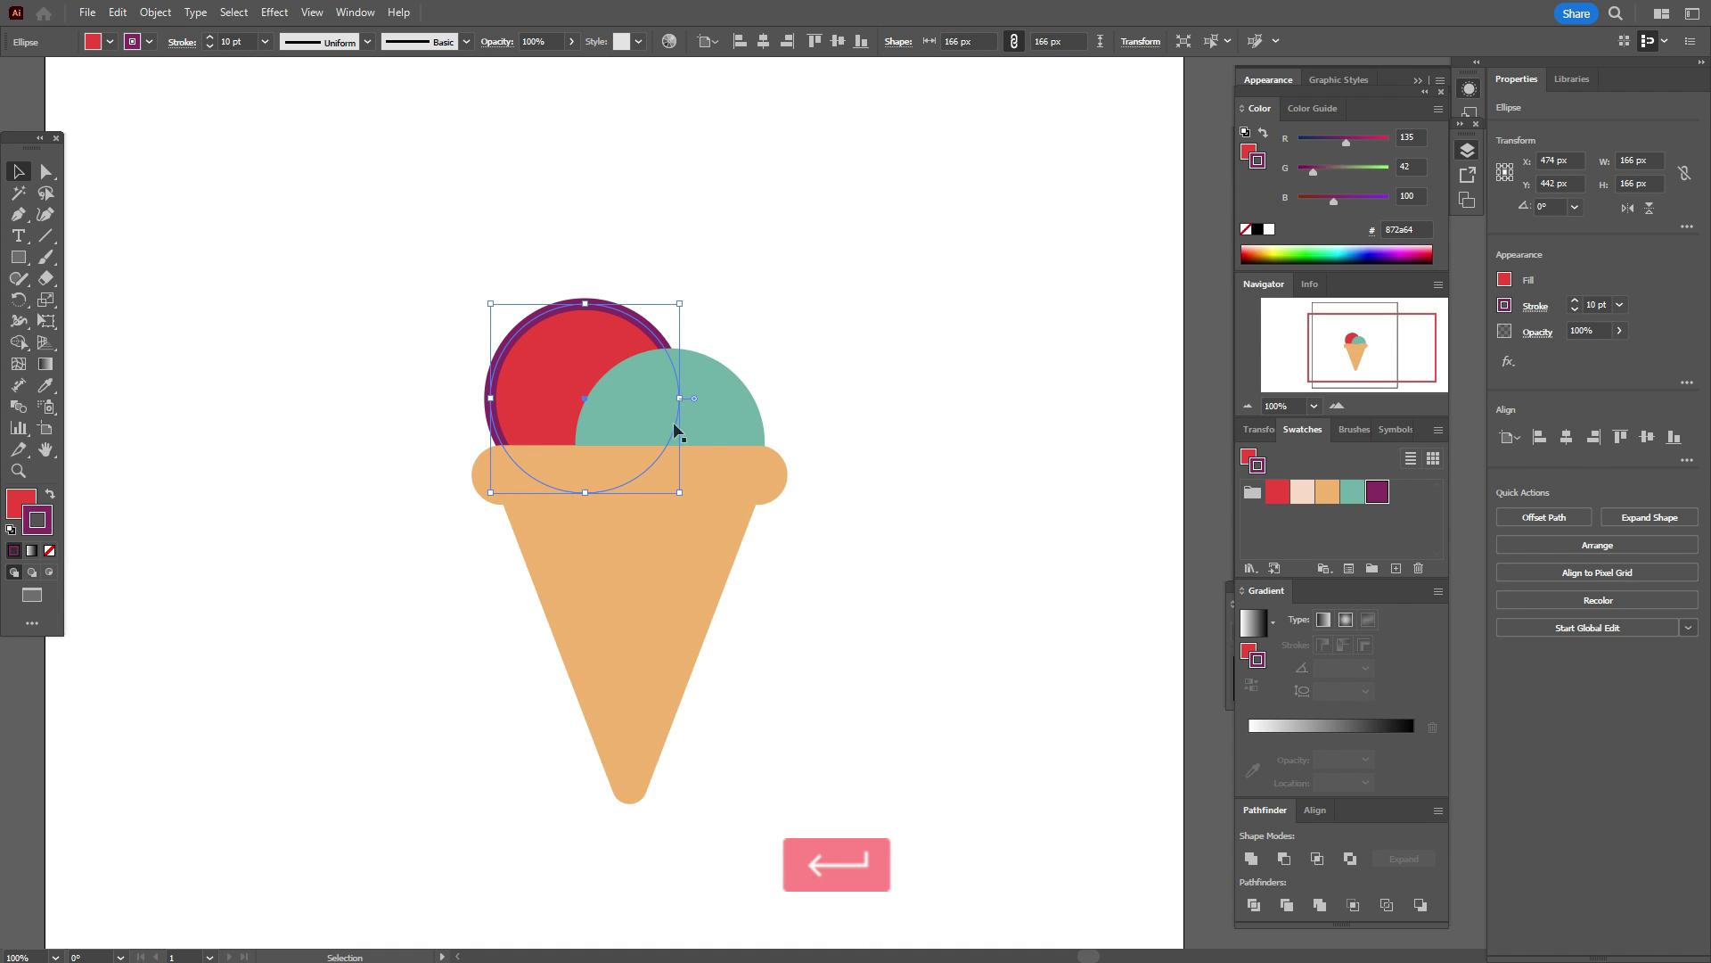
# - Give the teal scoop a matching purple outline of 10 pt
pyautogui.click(722, 433)
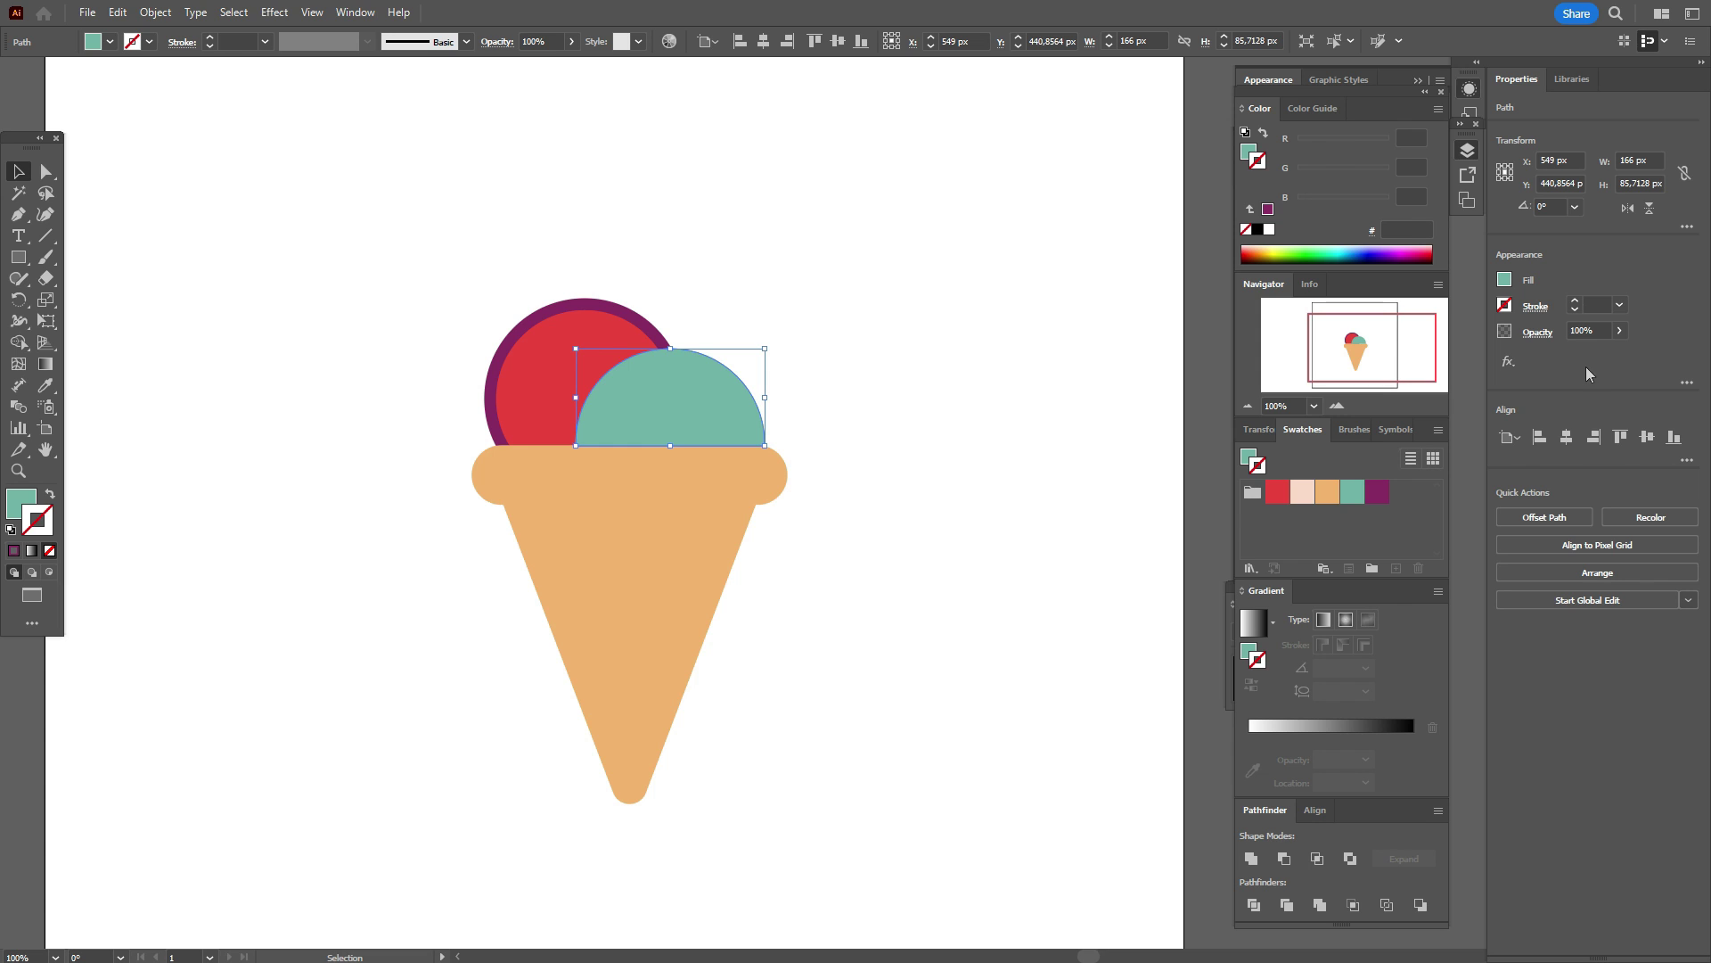
pyautogui.click(1577, 332)
pyautogui.click(1377, 492)
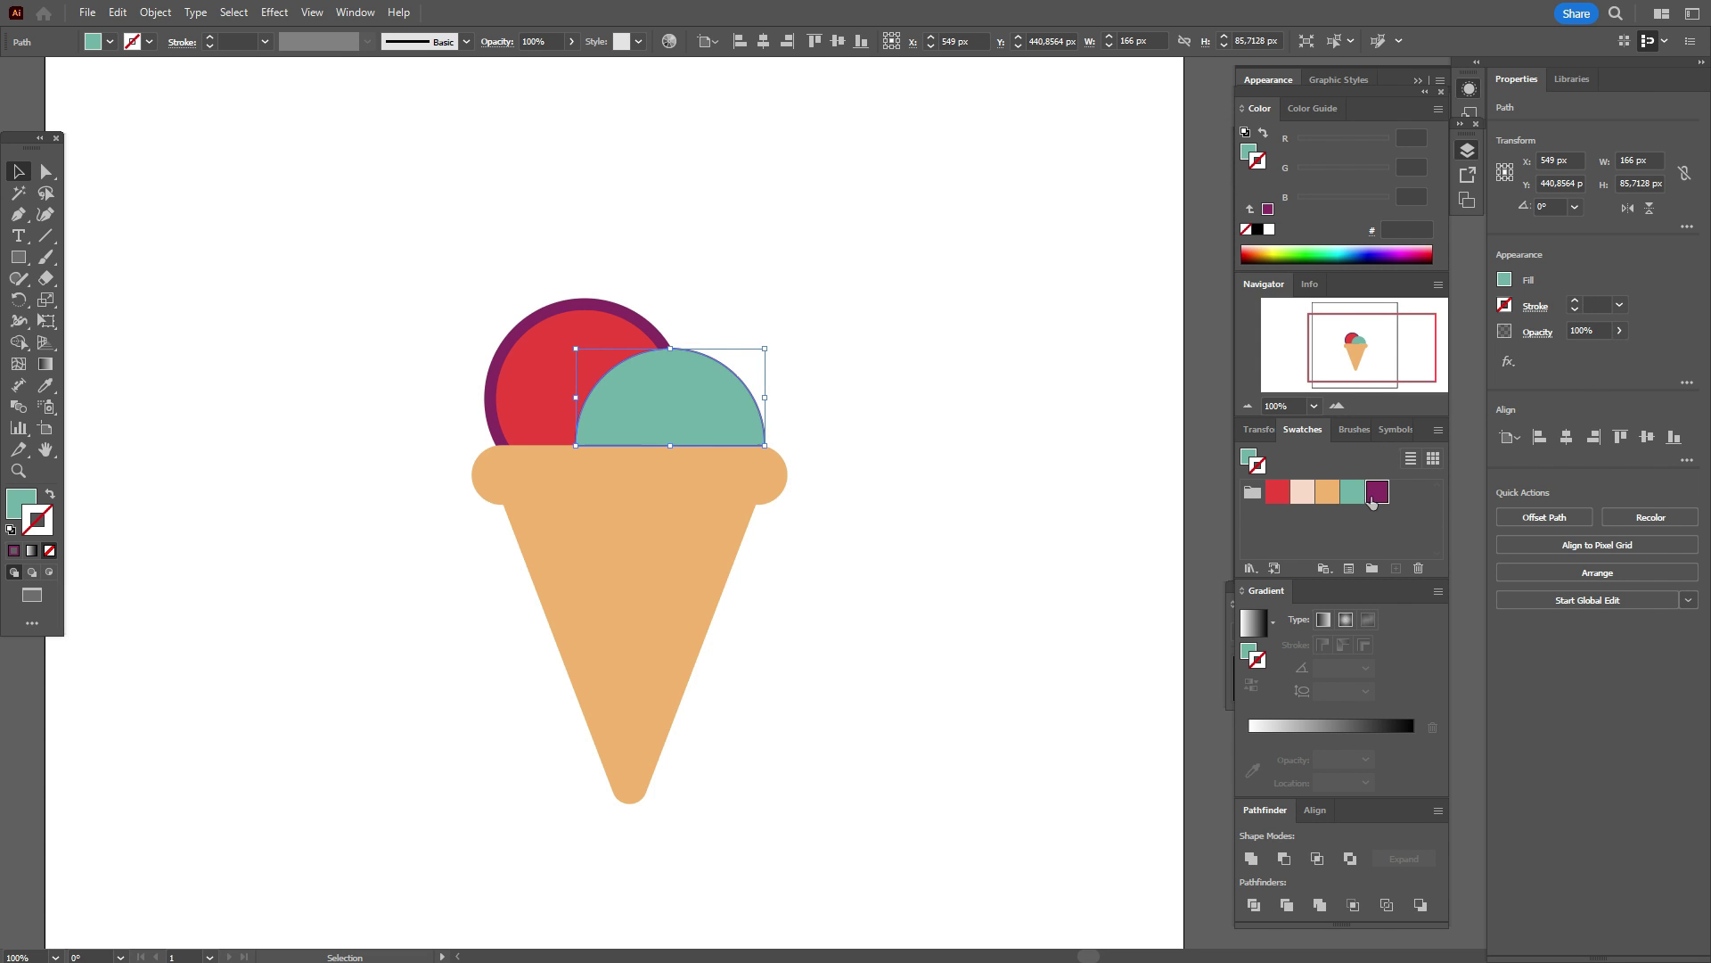
pyautogui.doubleClick(1592, 305)
pyautogui.write('10')
pyautogui.press('Return')
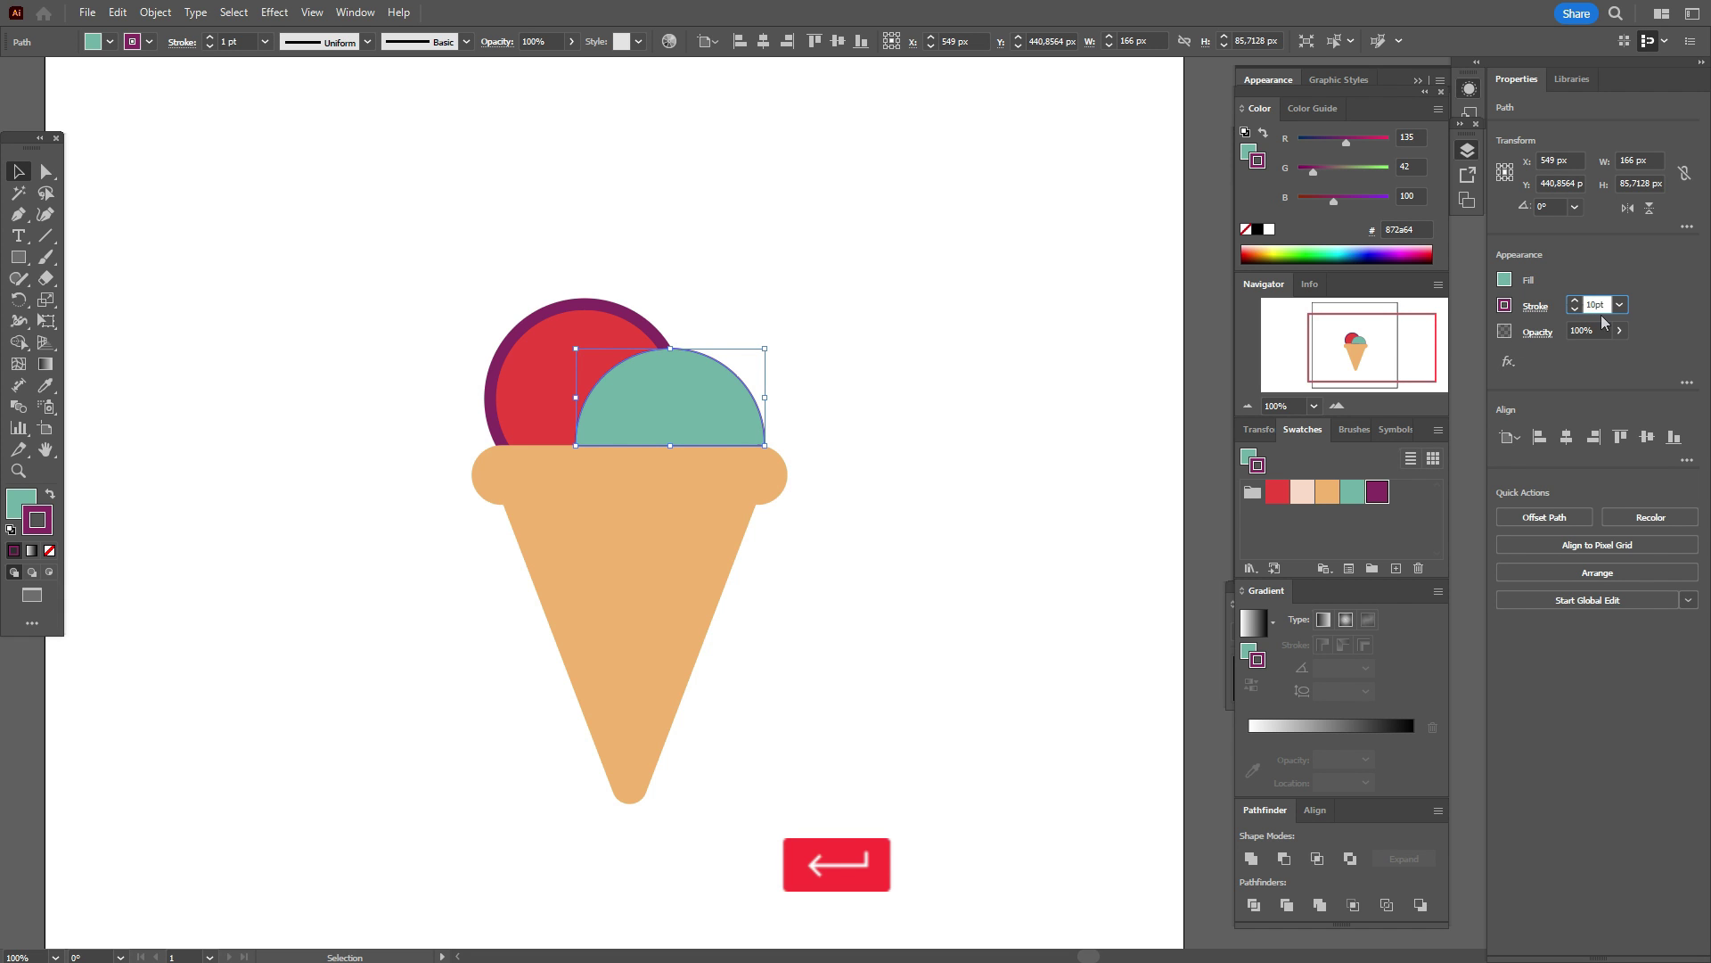
pyautogui.click(962, 483)
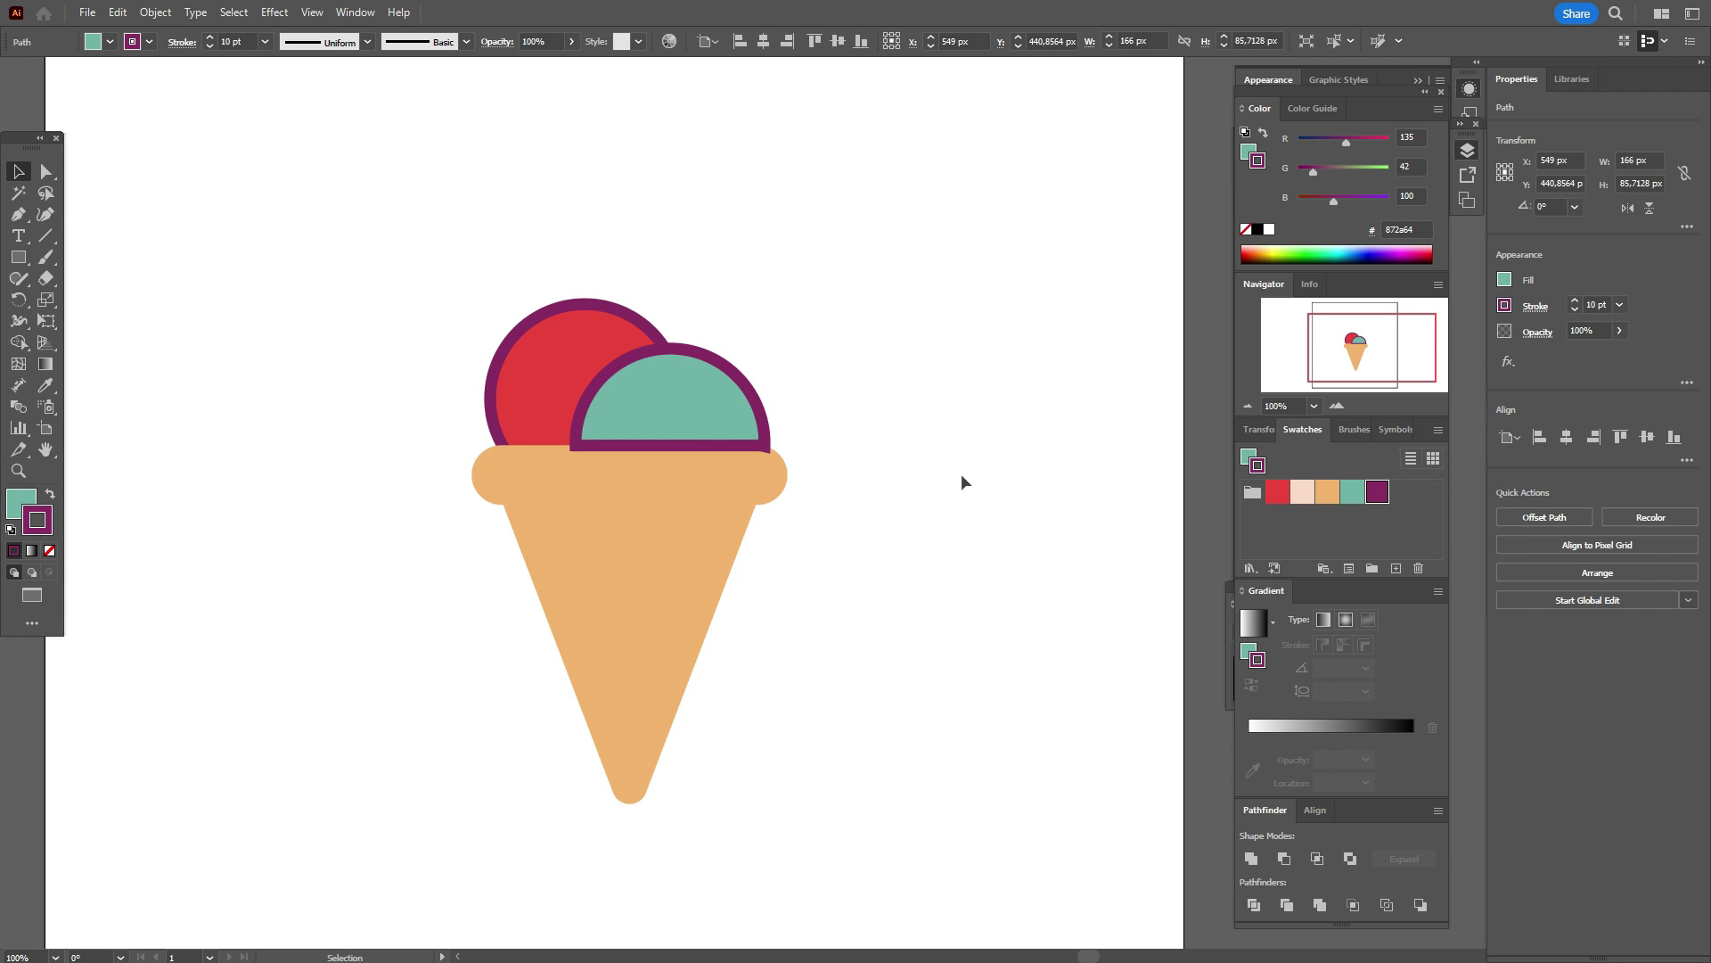
# - Add an anchor point at the middle of the teal scoop's flat bottom edge
pyautogui.click(46, 171)
pyautogui.click(664, 457)
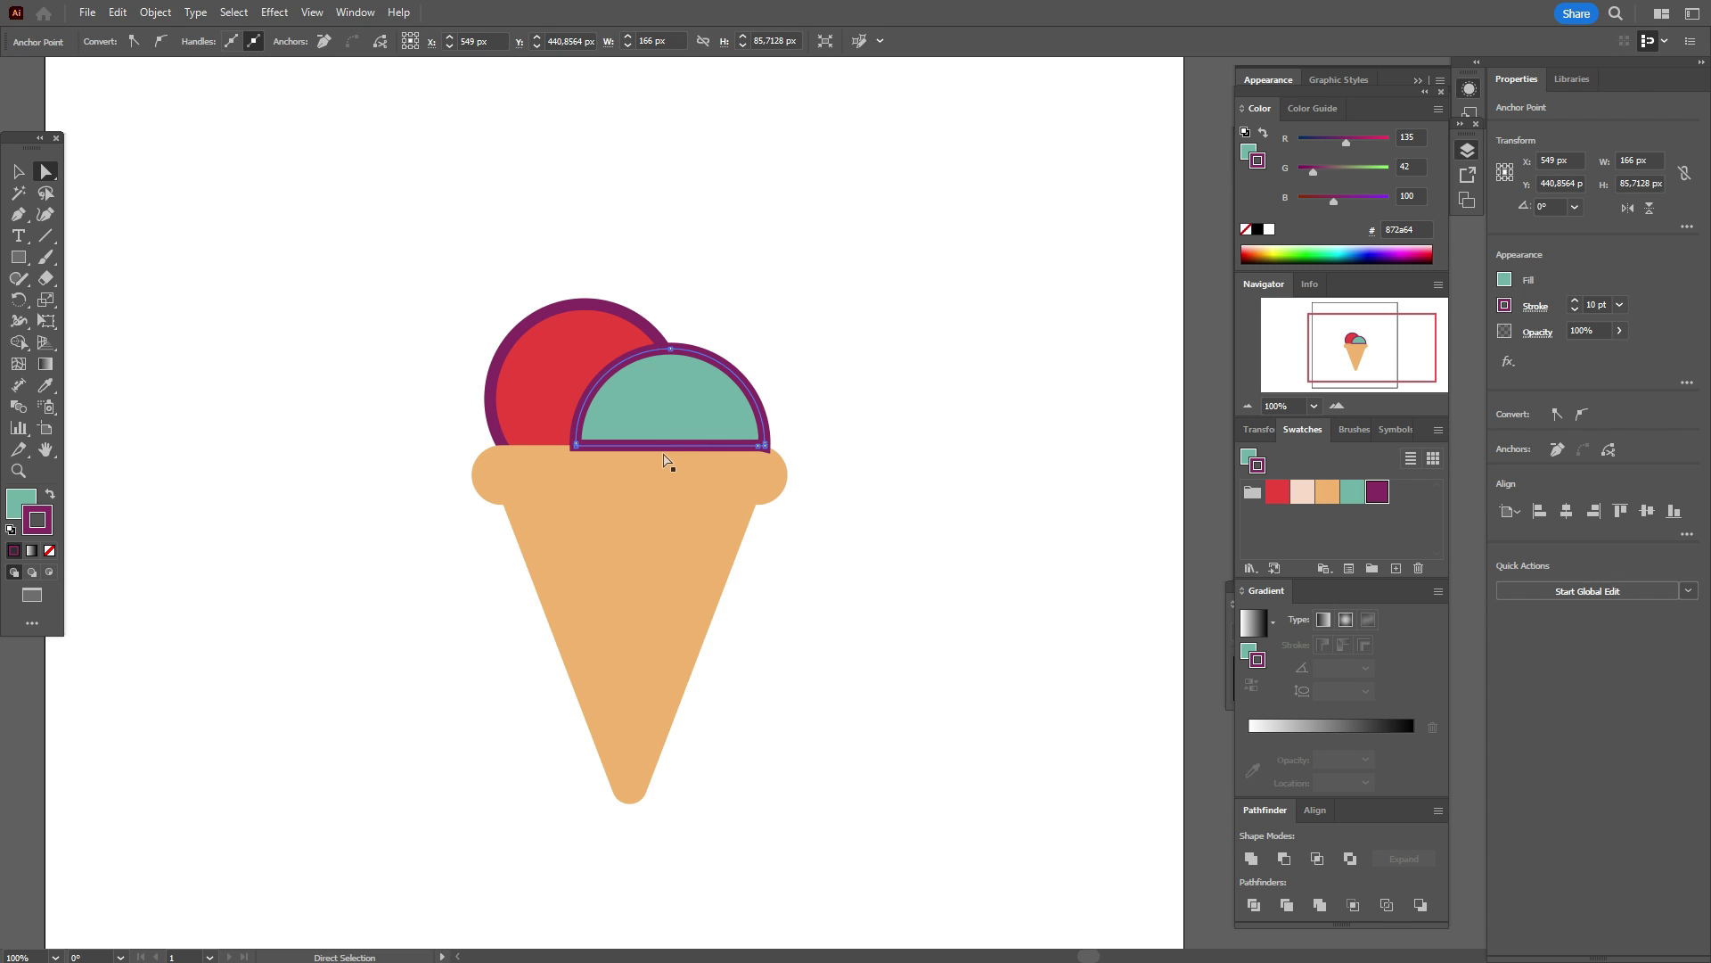
pyautogui.click(18, 218)
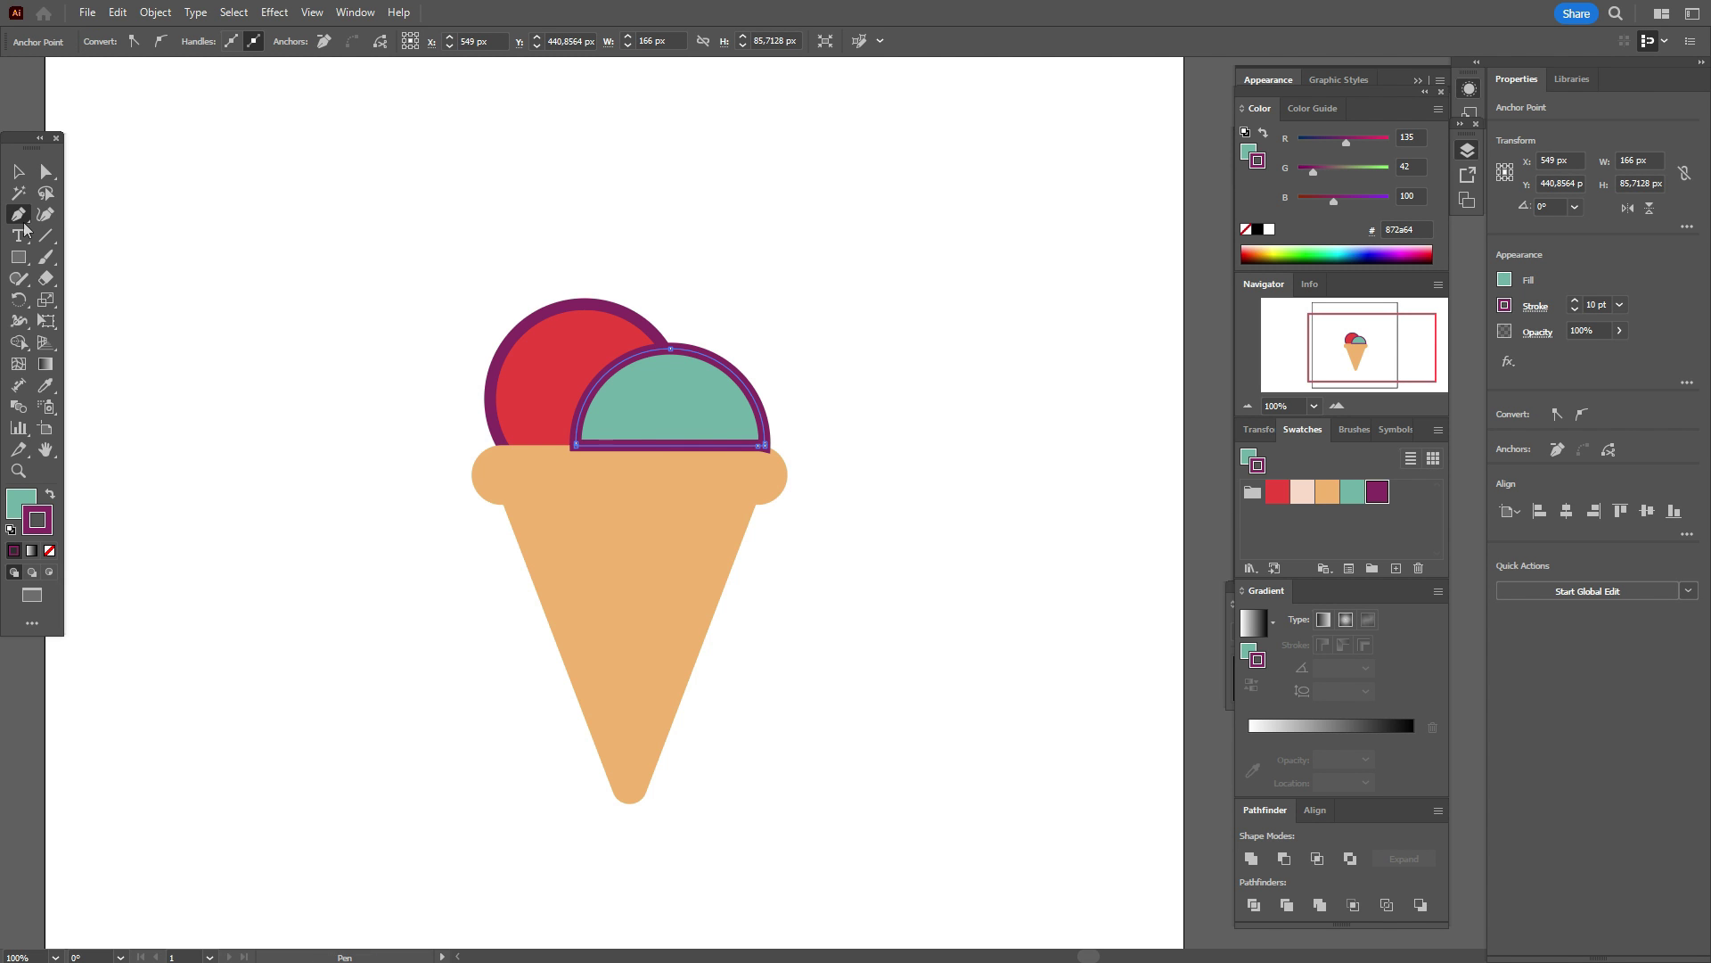
pyautogui.click(681, 452)
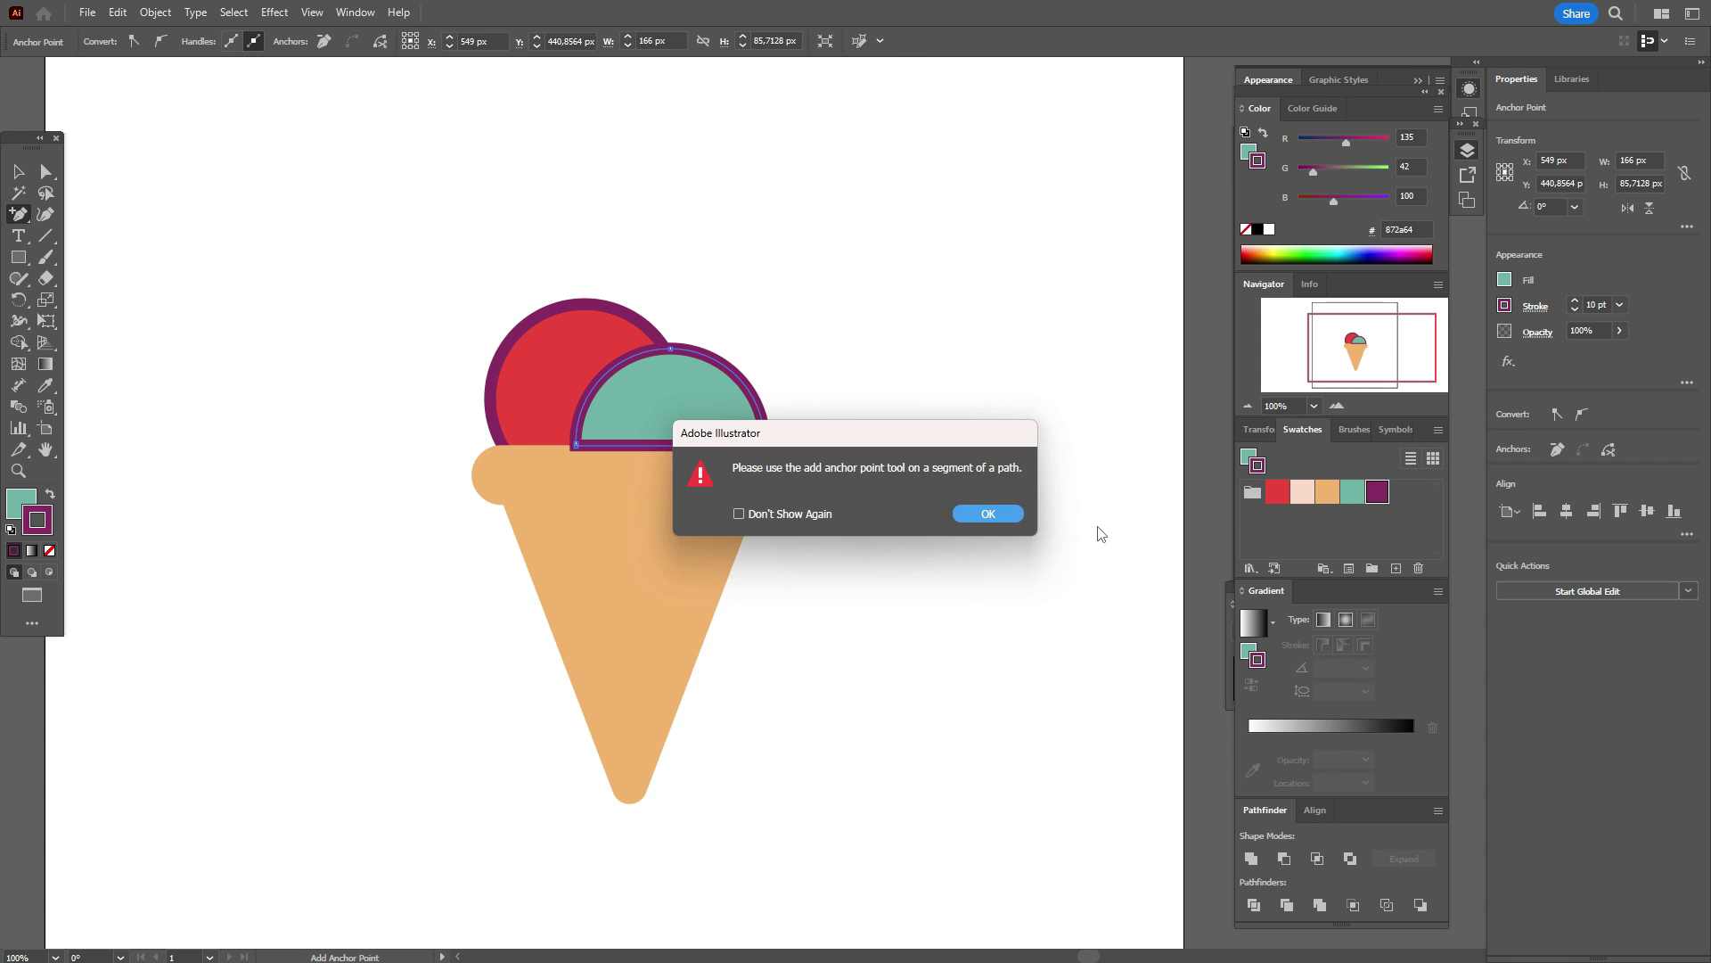
pyautogui.click(988, 514)
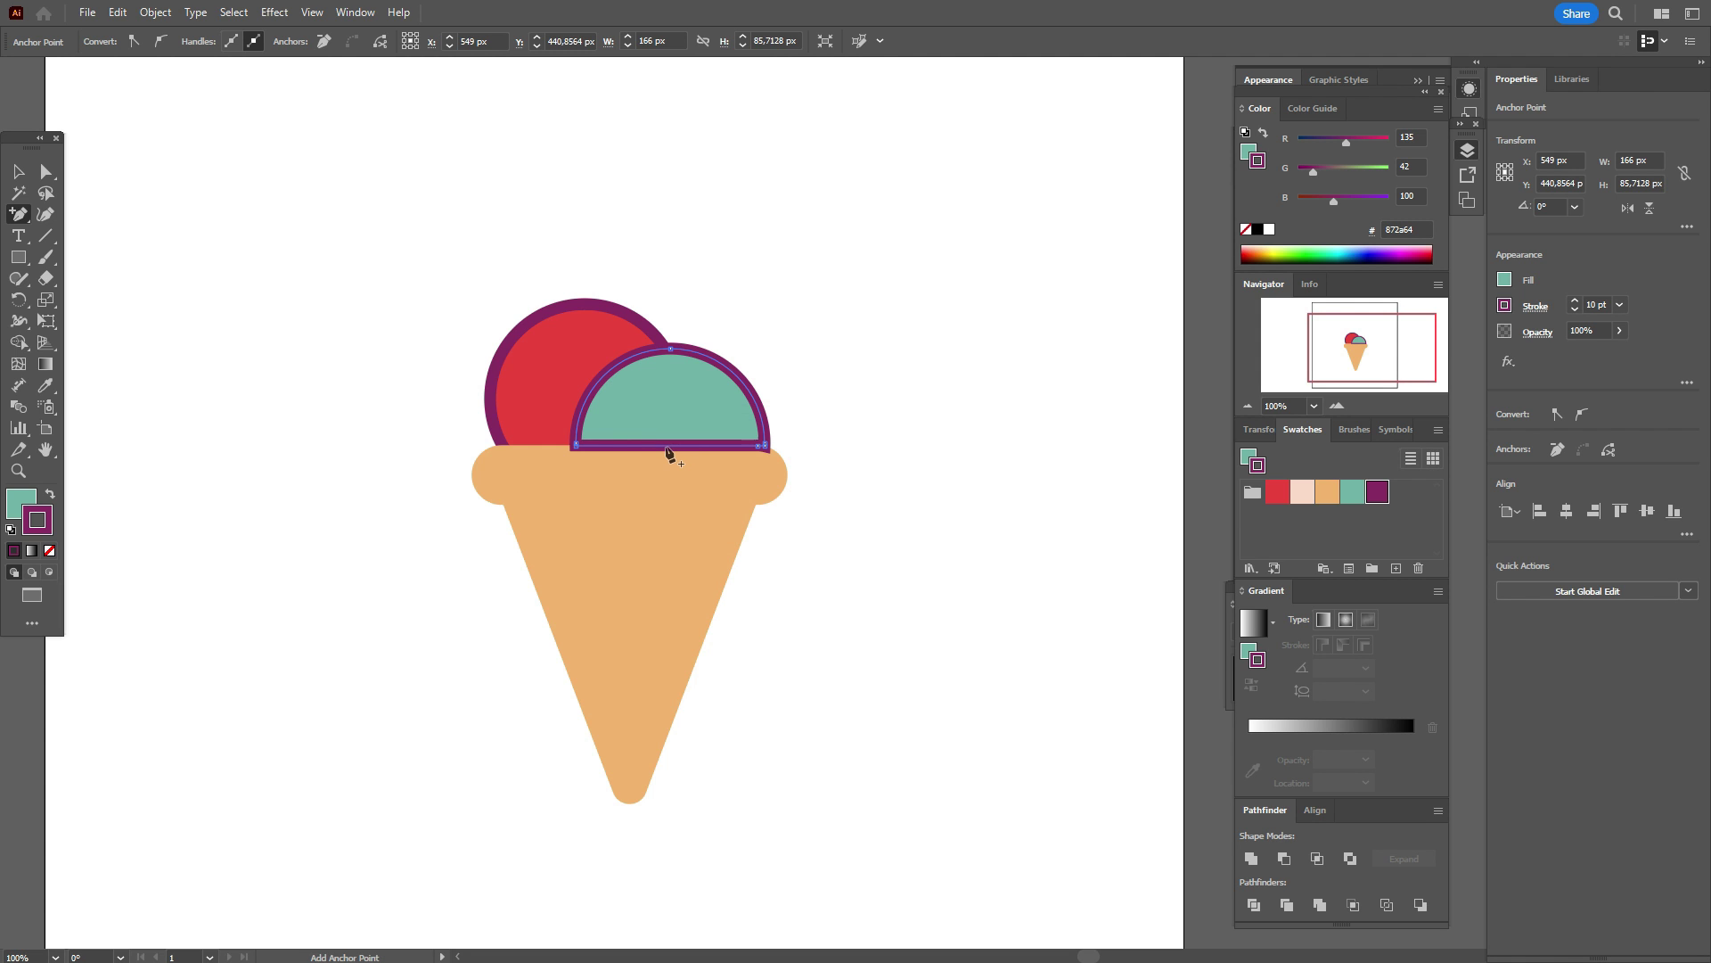
pyautogui.click(670, 445)
pyautogui.click(46, 171)
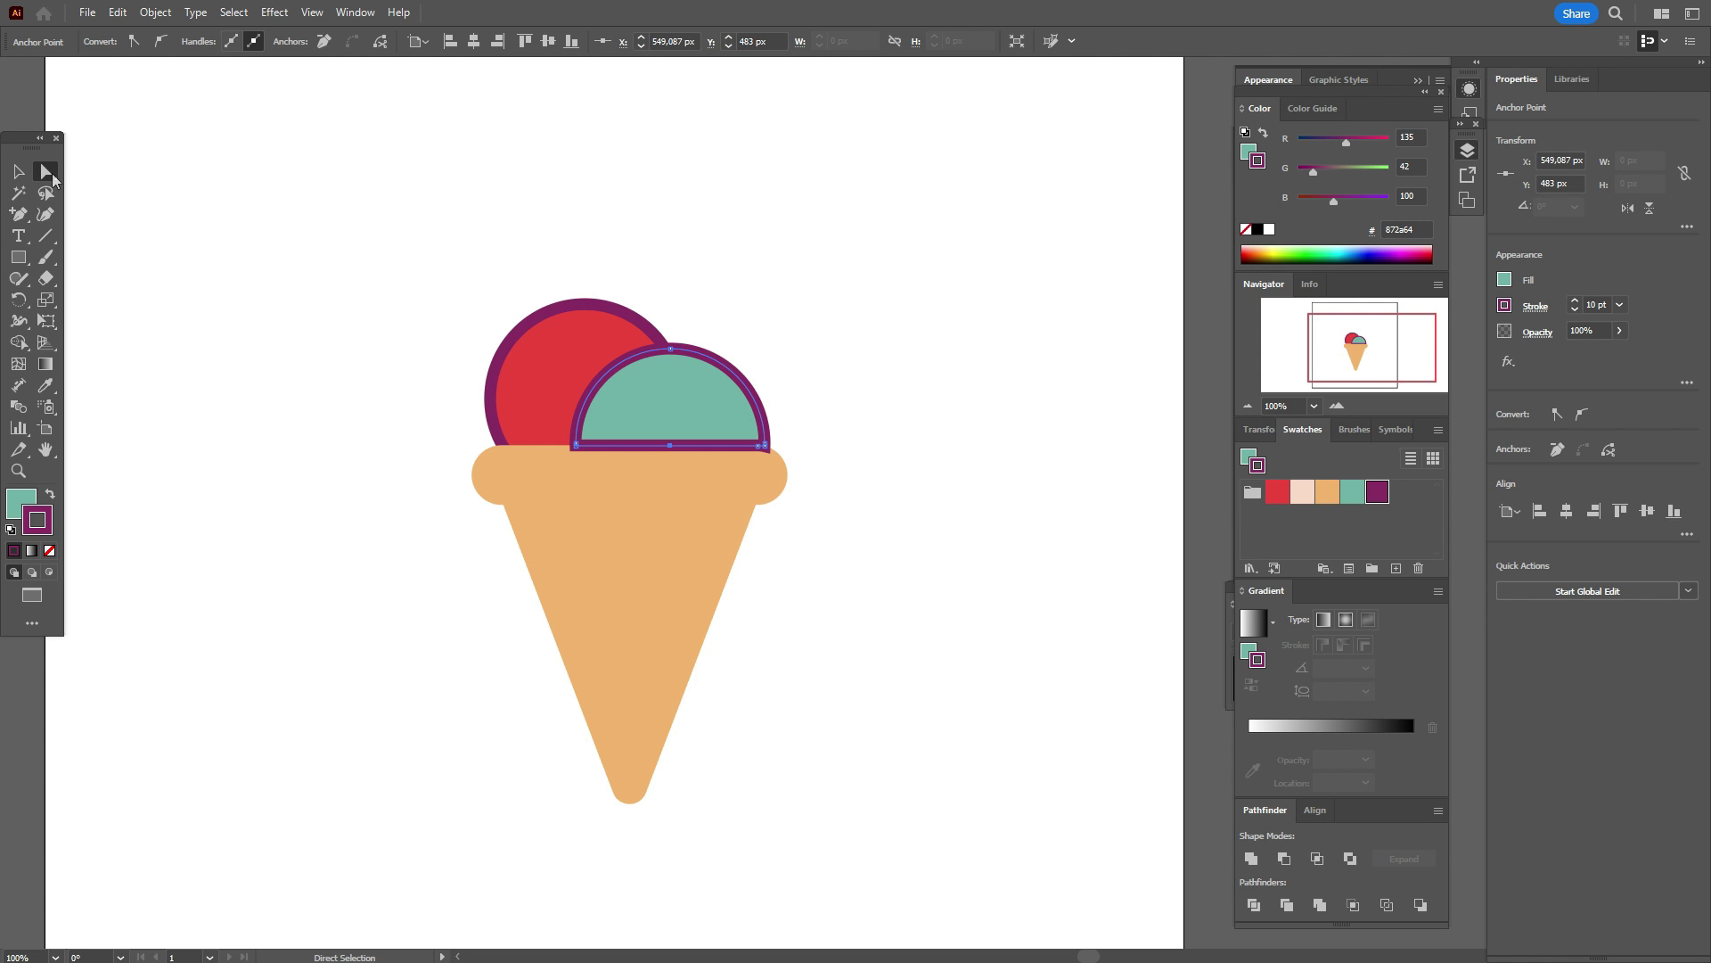
# - Delete the new middle anchor point so the teal scoop's bottom edge is open and has no outline
pyautogui.click(356, 330)
pyautogui.click(671, 445)
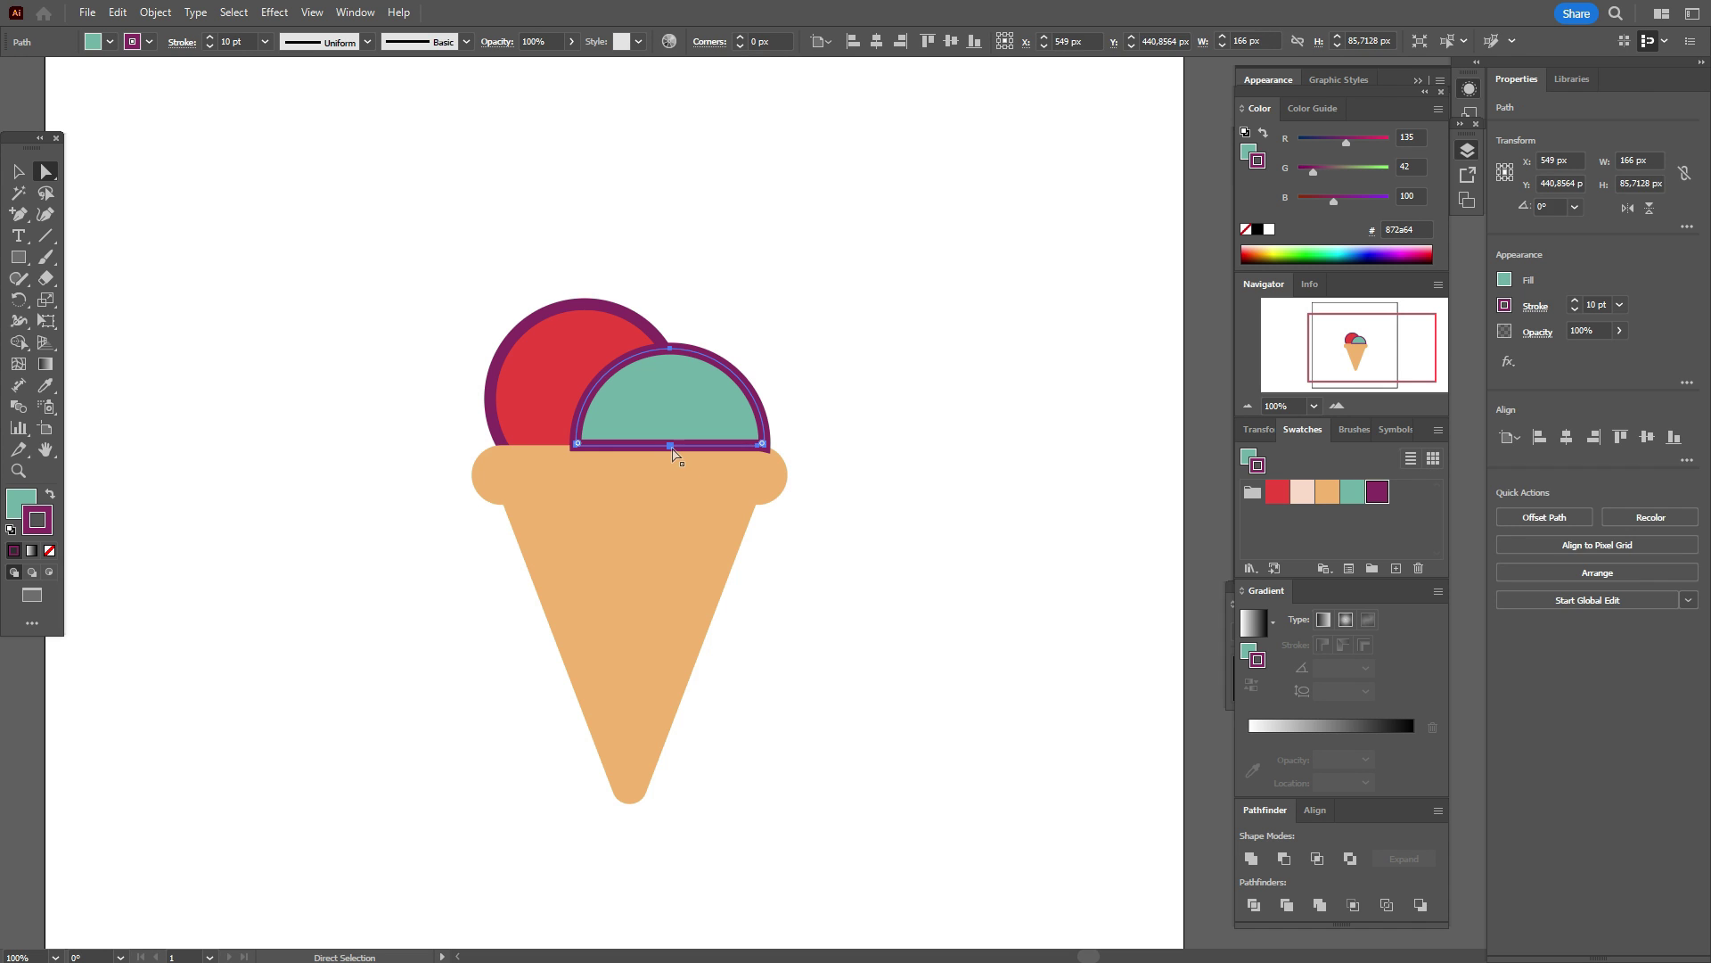
pyautogui.press('Delete')
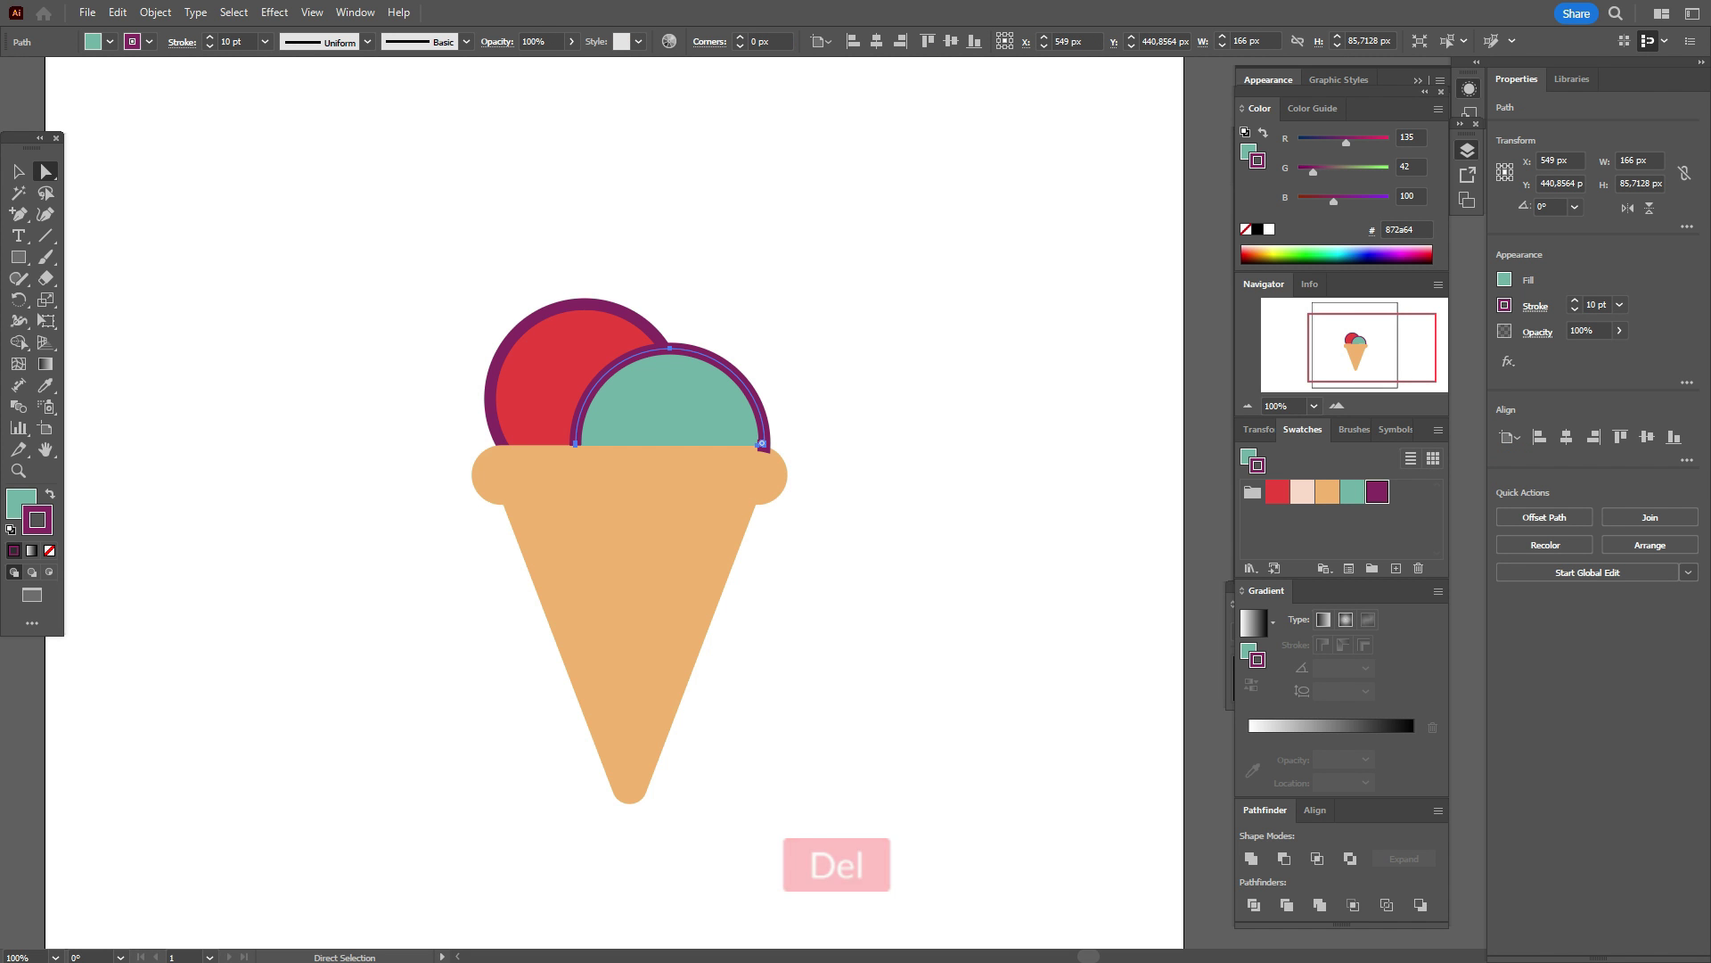
pyautogui.click(18, 171)
pyautogui.click(157, 263)
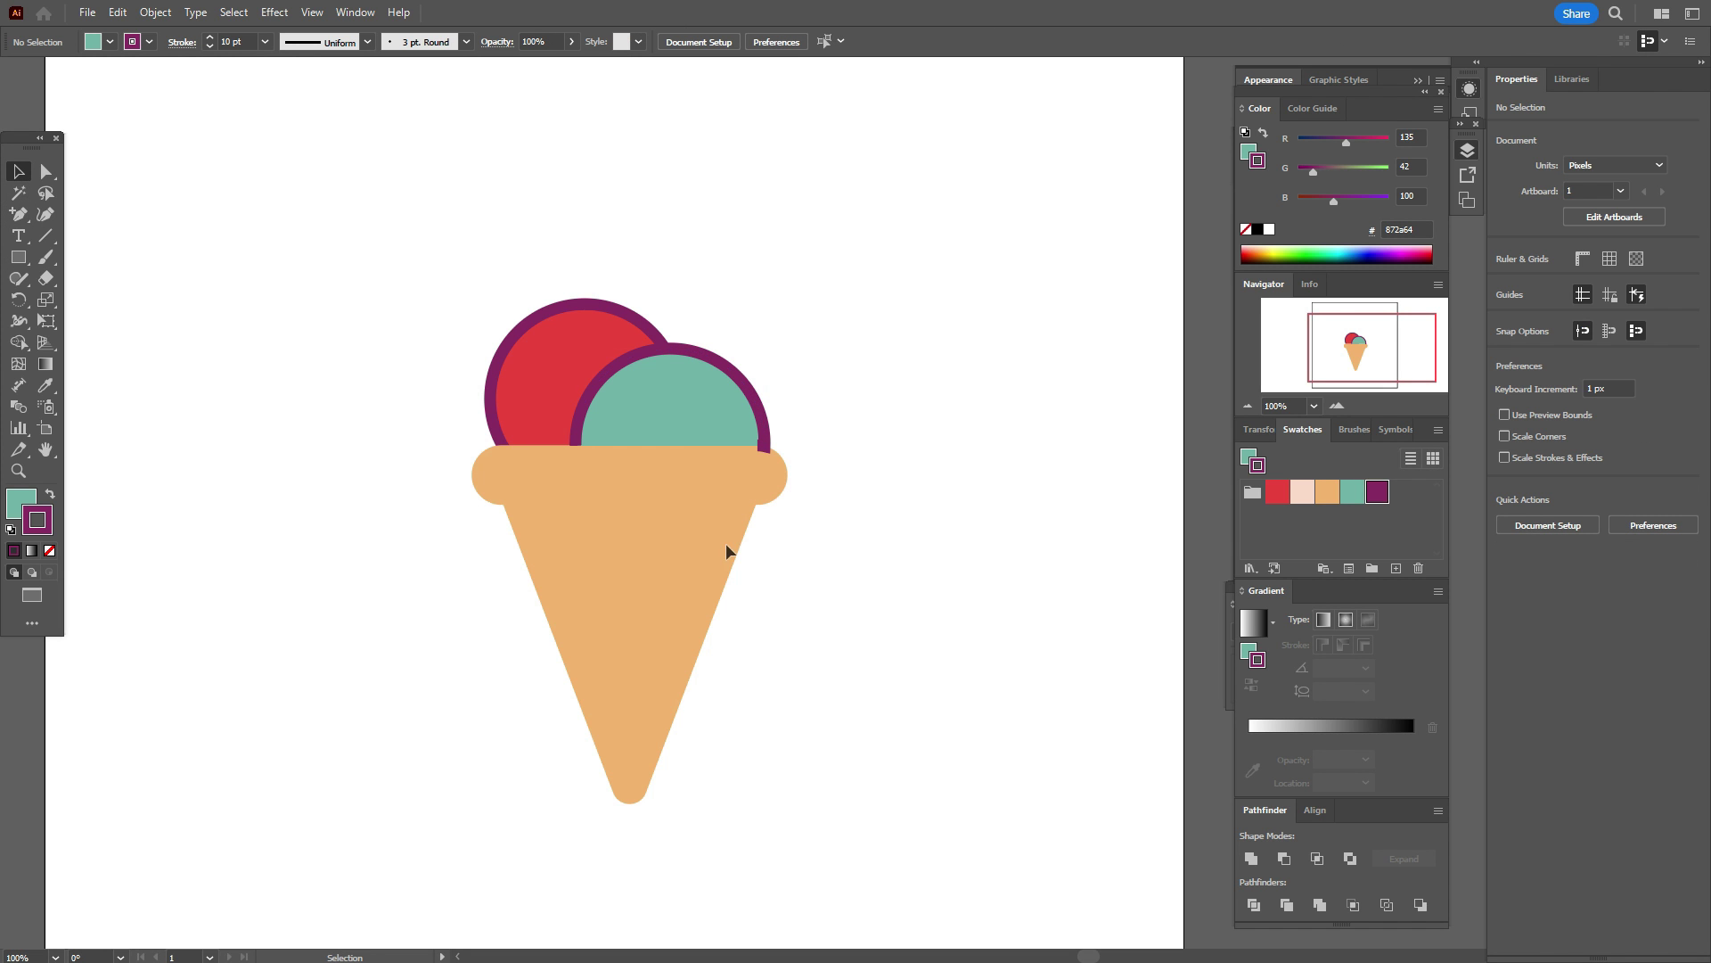
# - Bring the cone's rim to the front so it covers the ends of the teal scoop's outline
pyautogui.click(695, 473)
pyautogui.rightClick(695, 474)
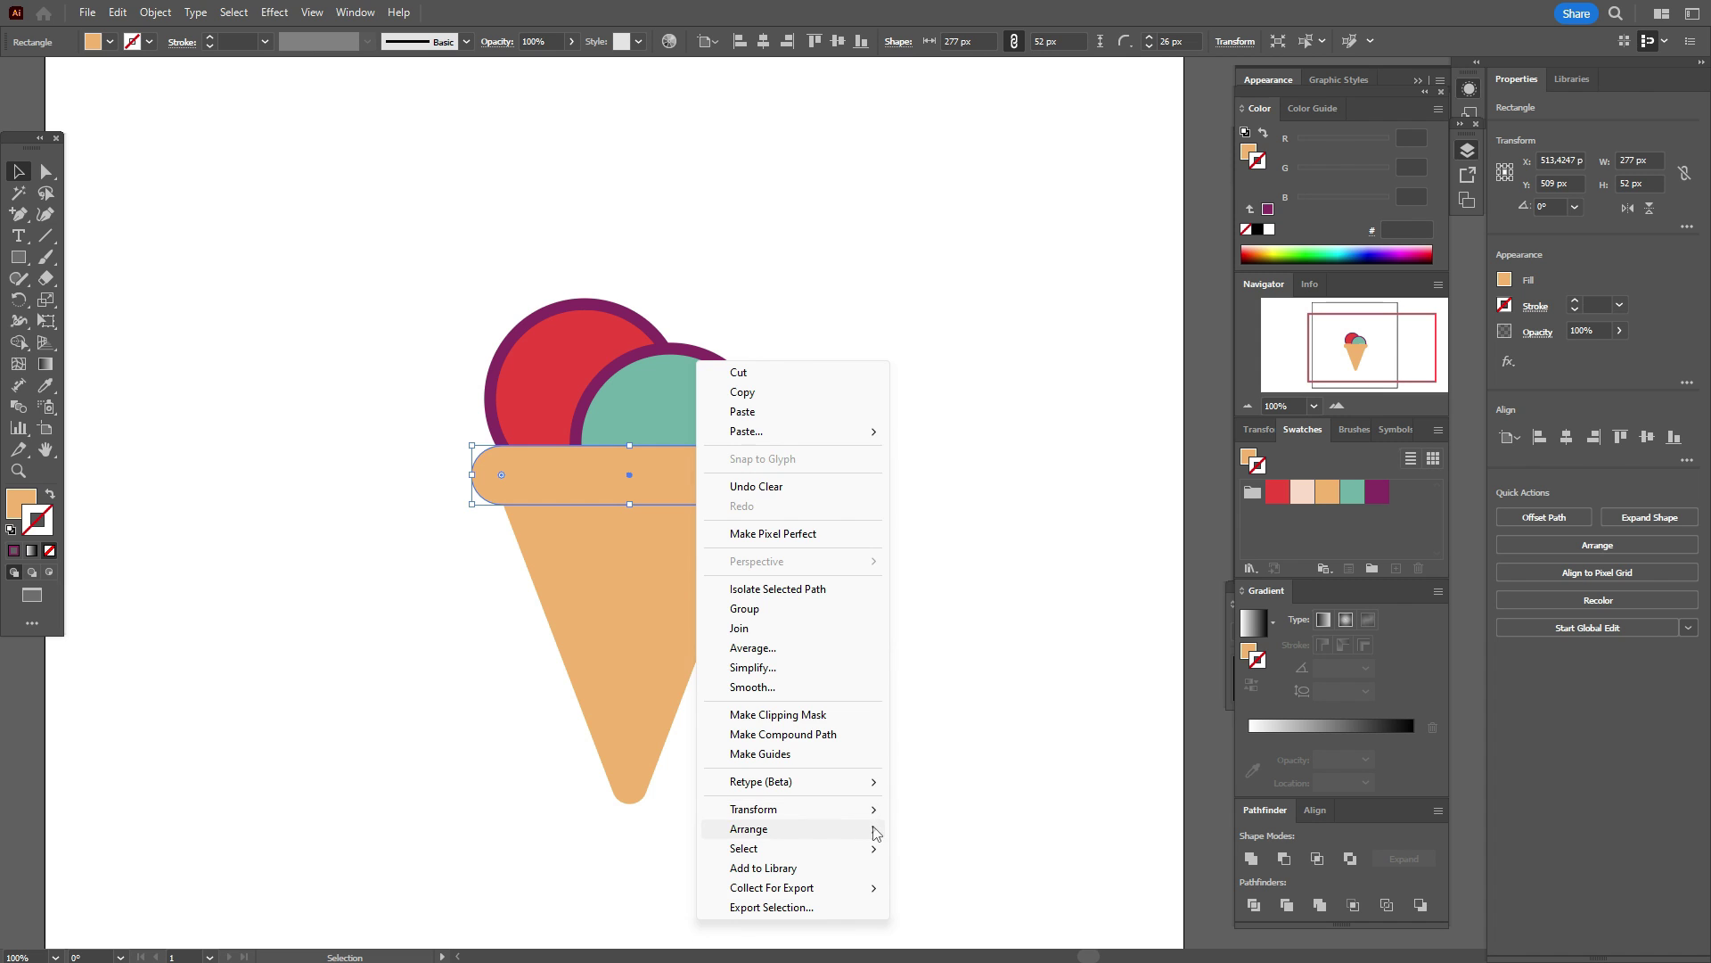
pyautogui.moveTo(855, 828)
pyautogui.click(945, 828)
pyautogui.click(996, 674)
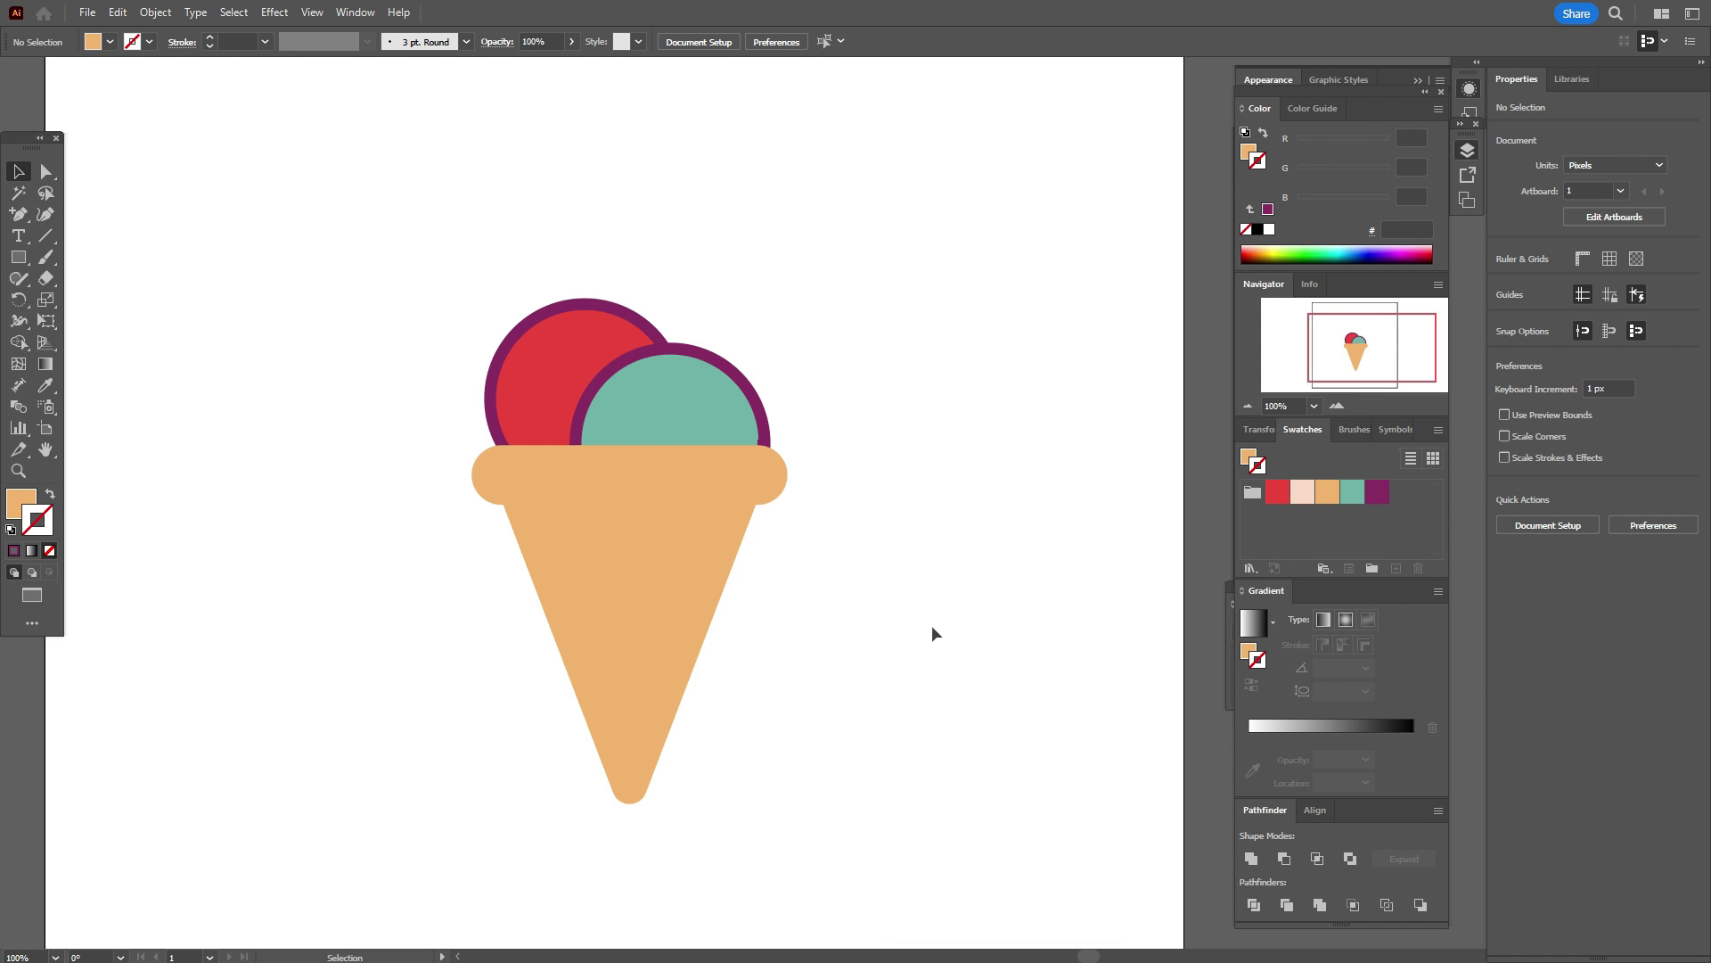
# - Nudge the rim and cone together up 6 px so they overlap the bottoms of the scoops
pyautogui.hotkey('ctrl', '+')
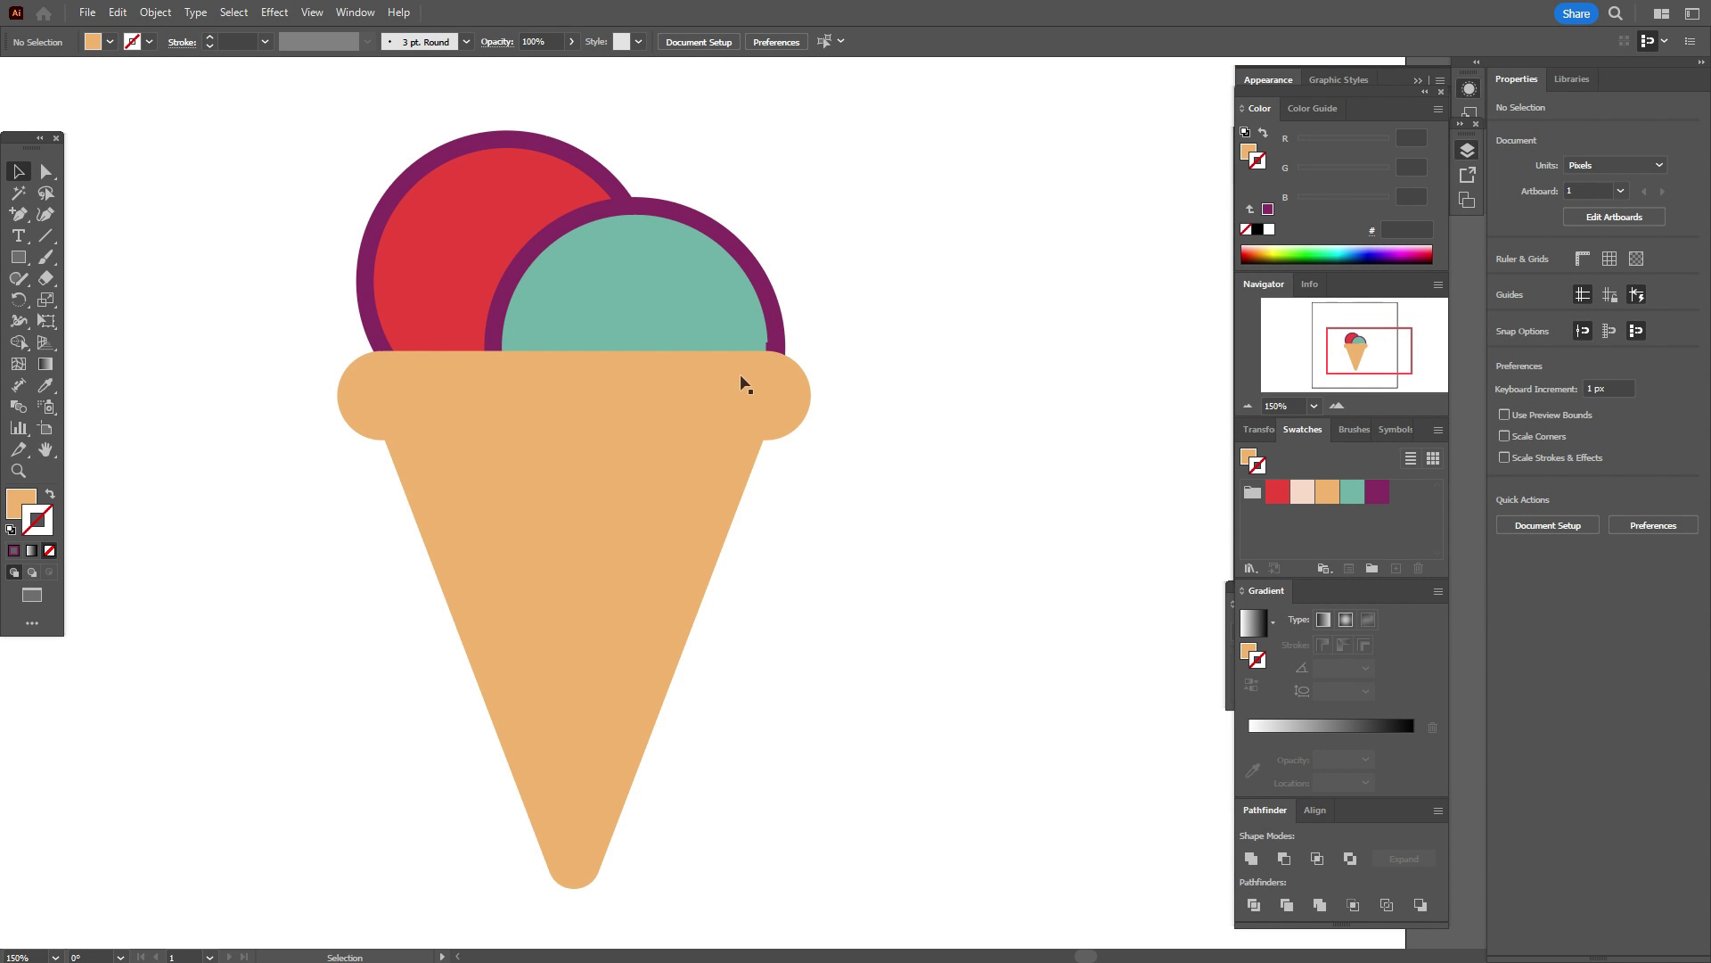
pyautogui.click(784, 318)
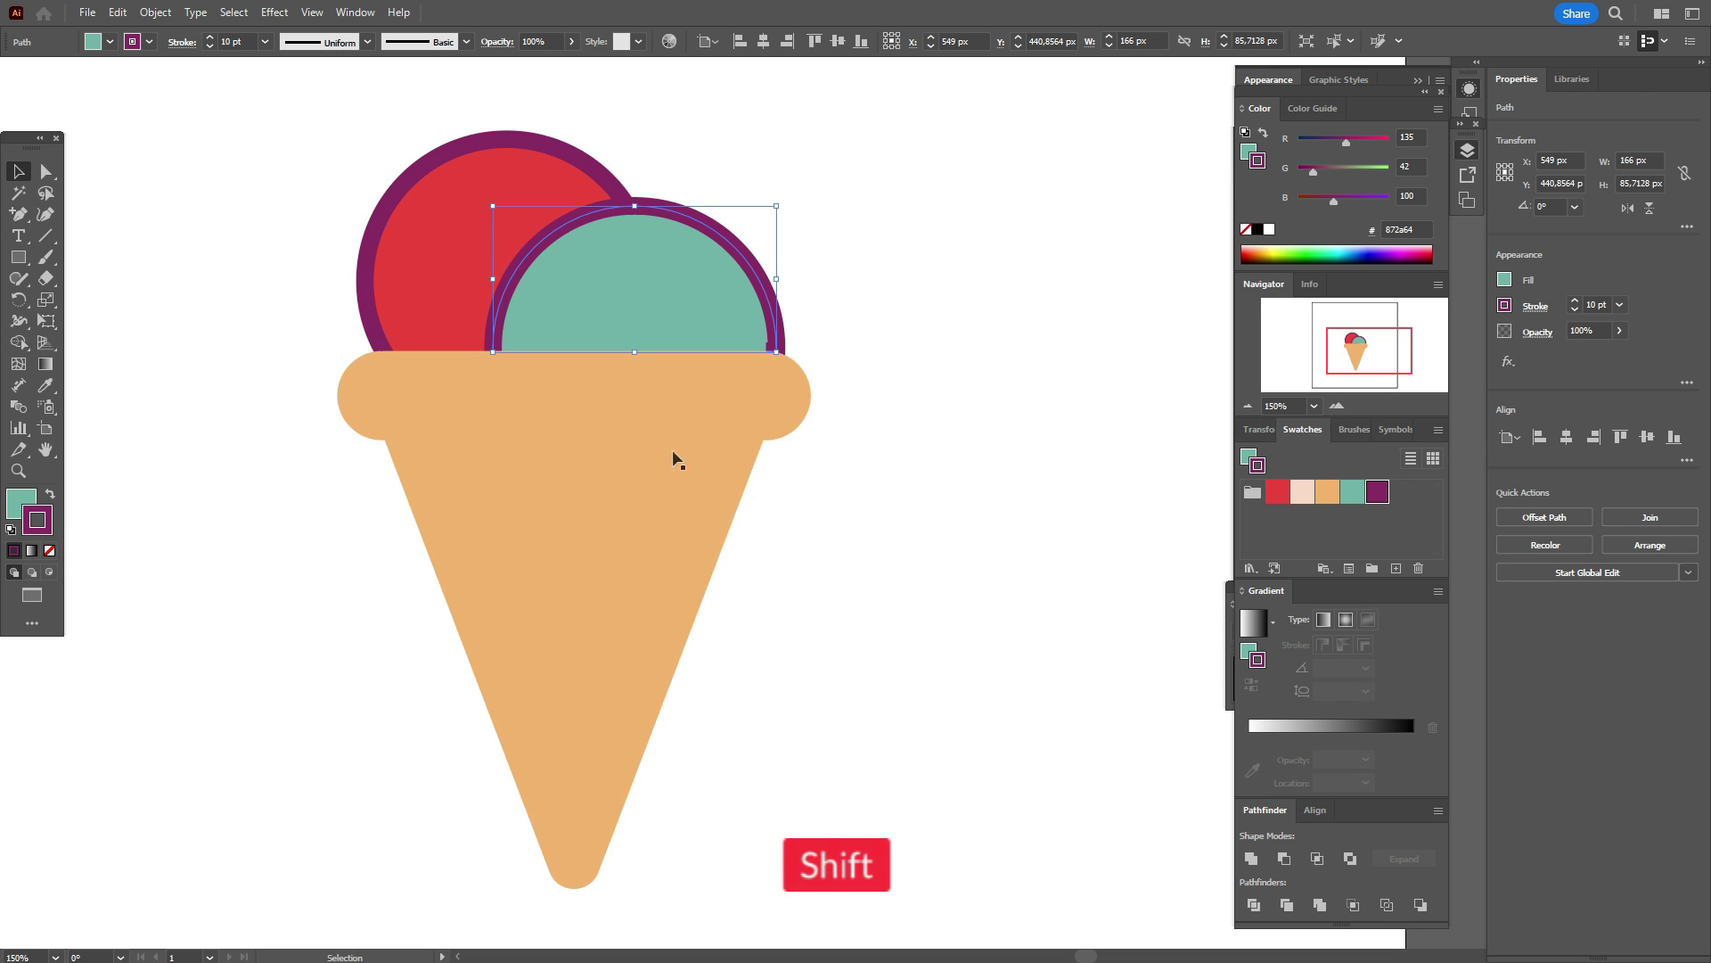
pyautogui.click(678, 427)
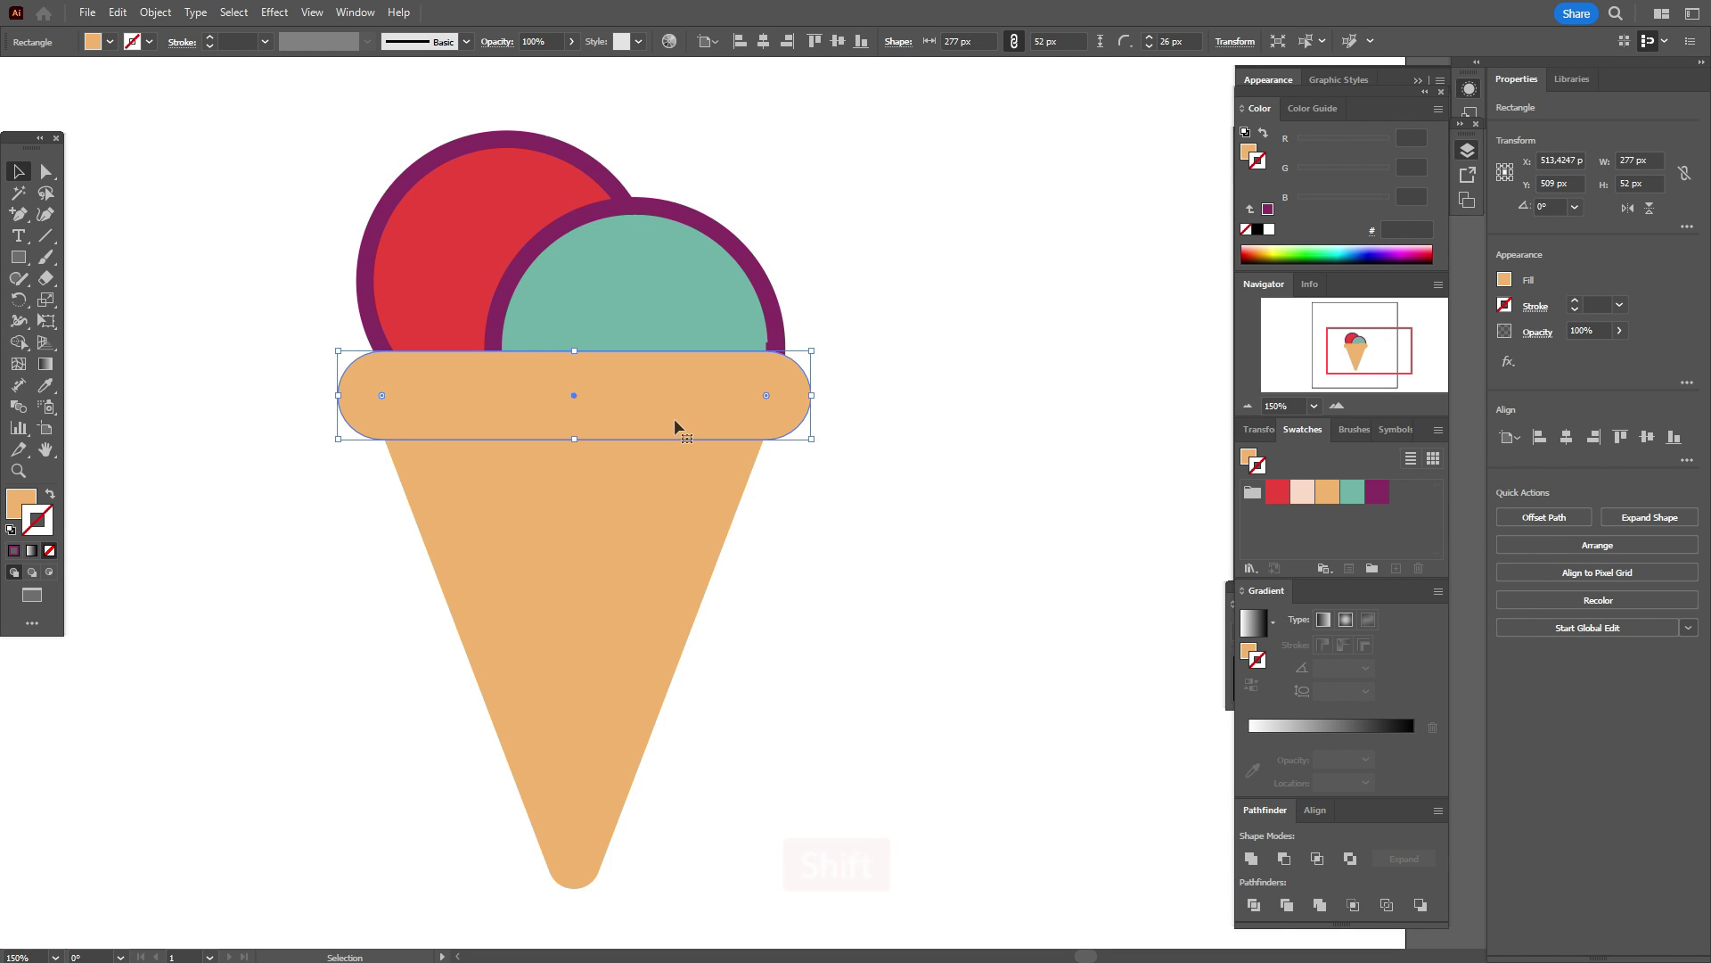
pyautogui.keyDown('shift'); pyautogui.click(681, 490); pyautogui.keyUp('shift')
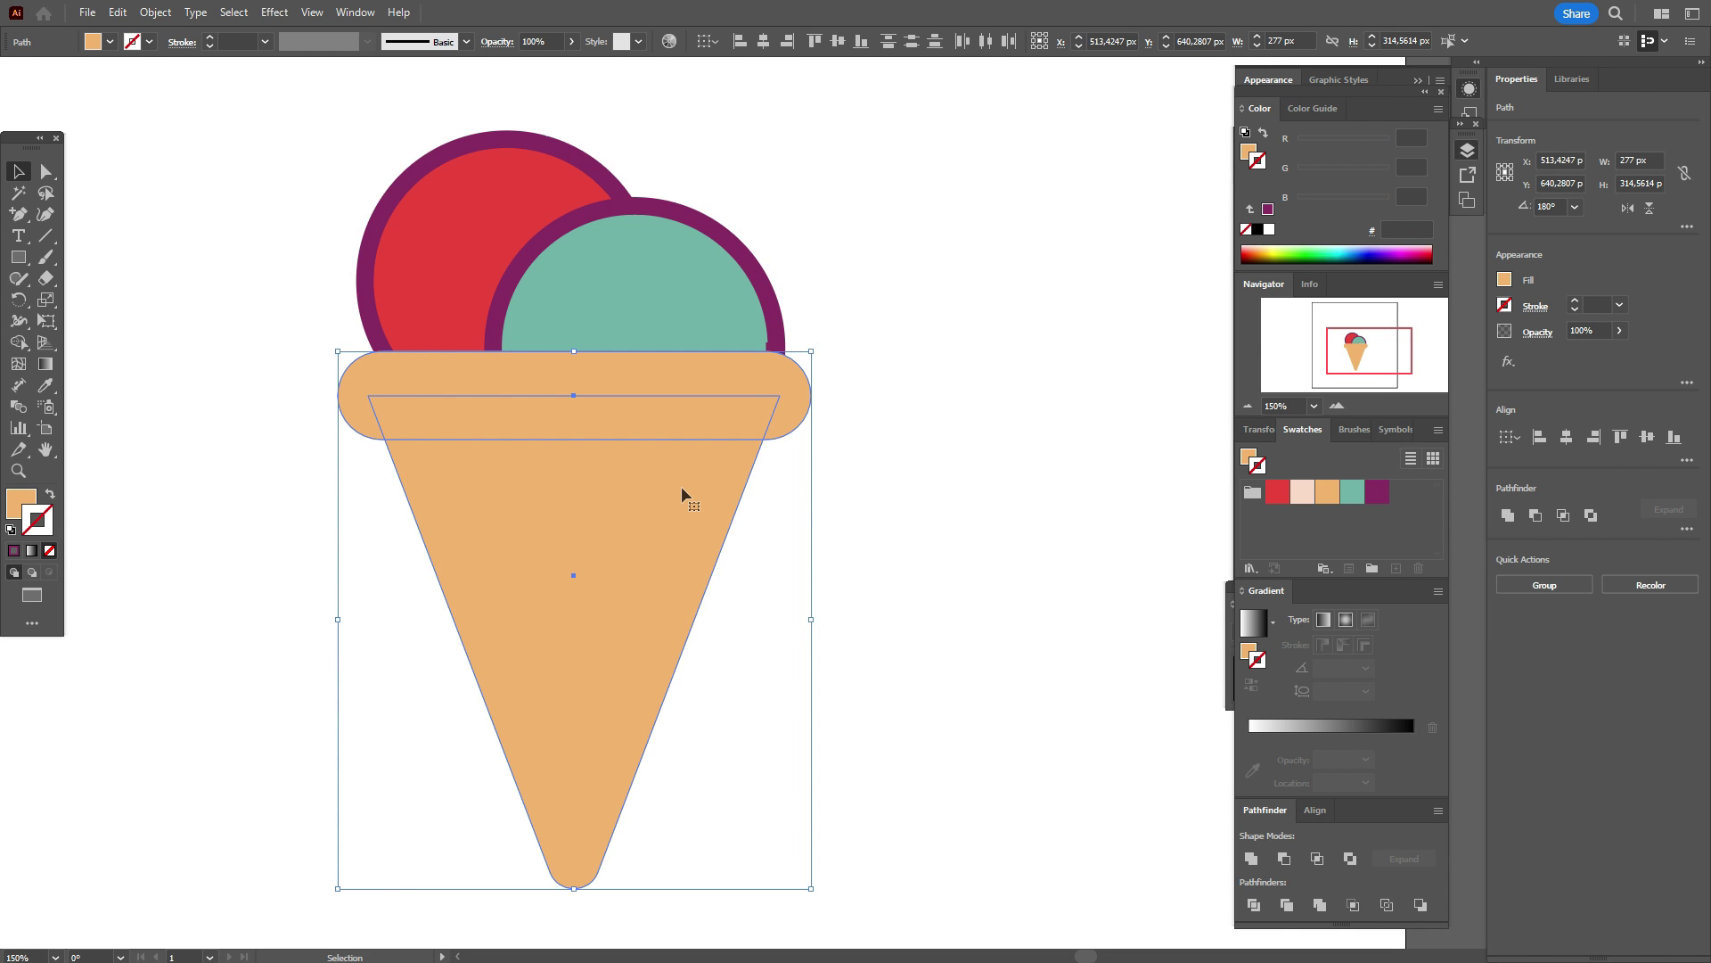
pyautogui.press('Up')
pyautogui.press('Up')
pyautogui.press('Up')
pyautogui.press('Up')
pyautogui.press('Up')
pyautogui.press('Up')
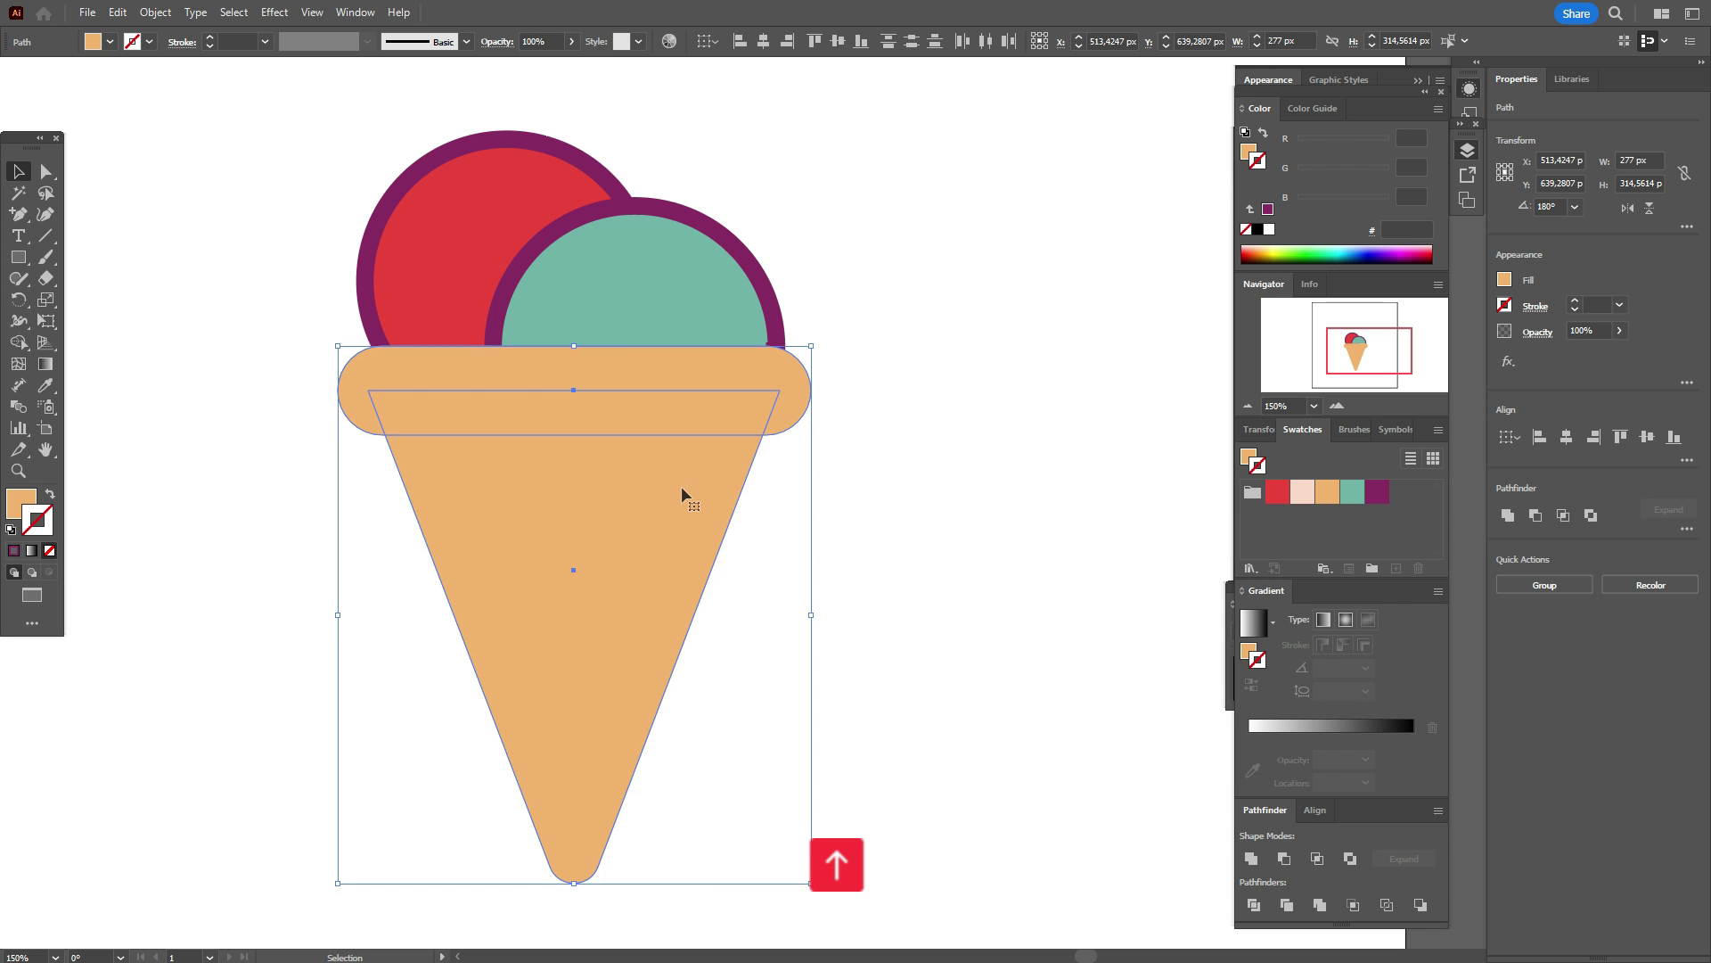
pyautogui.click(980, 521)
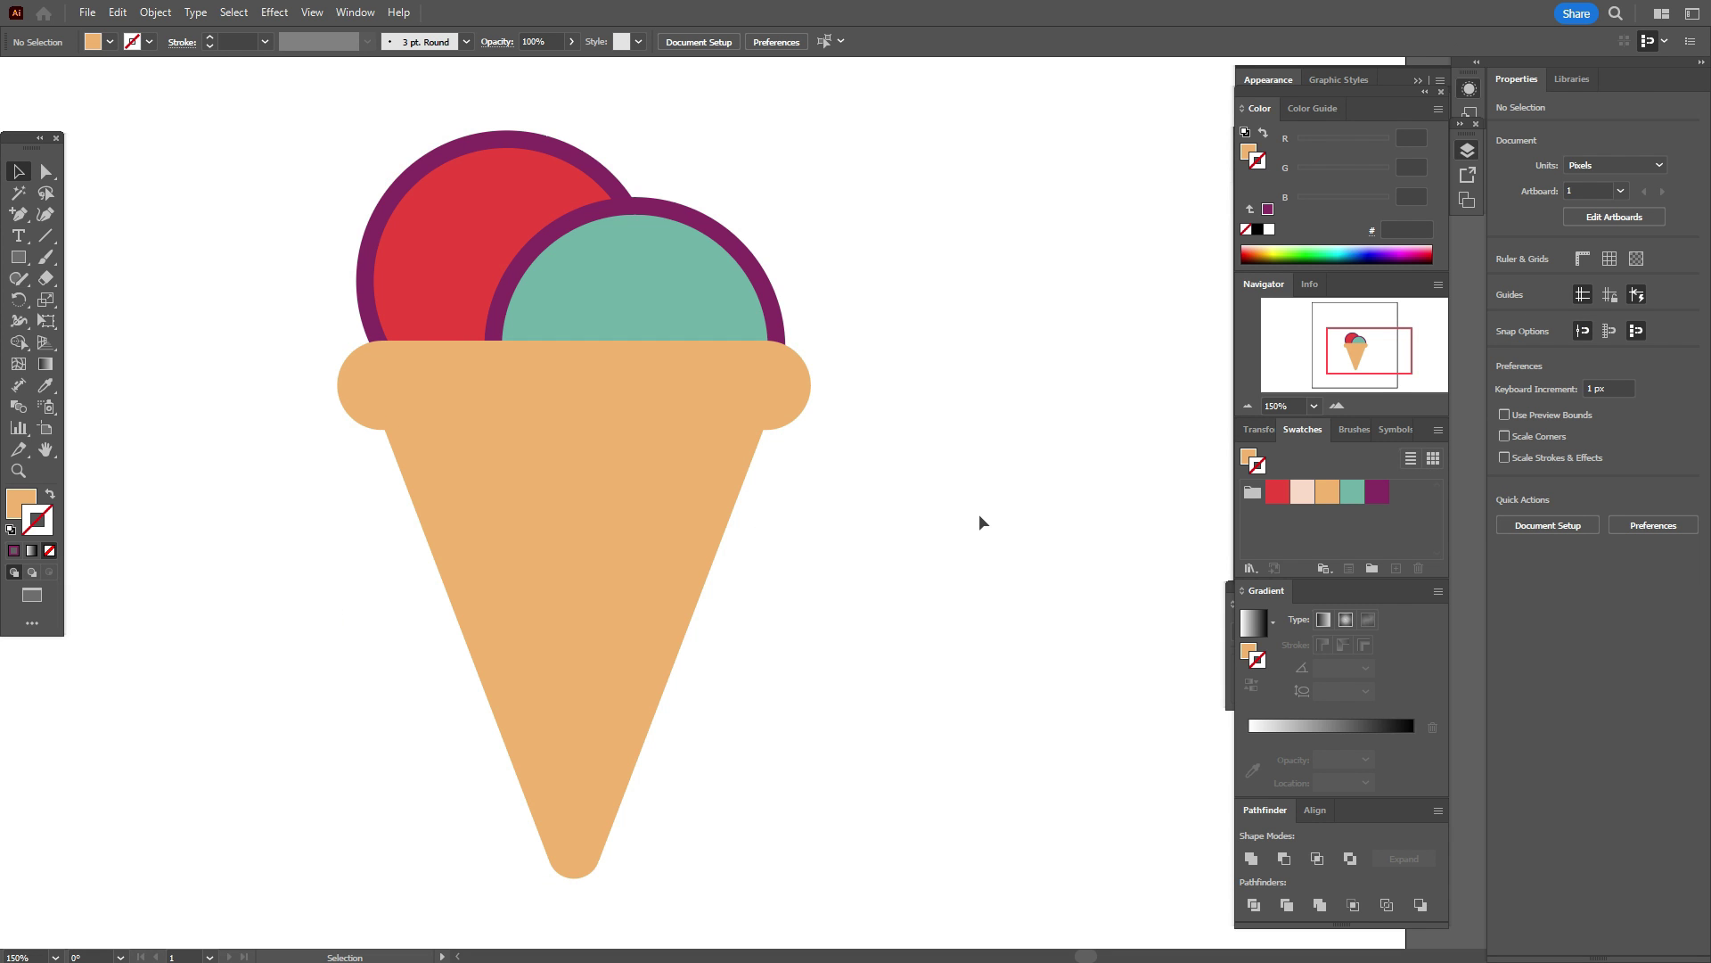
# - Narrow the teal scoop slightly by pulling its right side inward
pyautogui.click(775, 323)
pyautogui.press('shift')
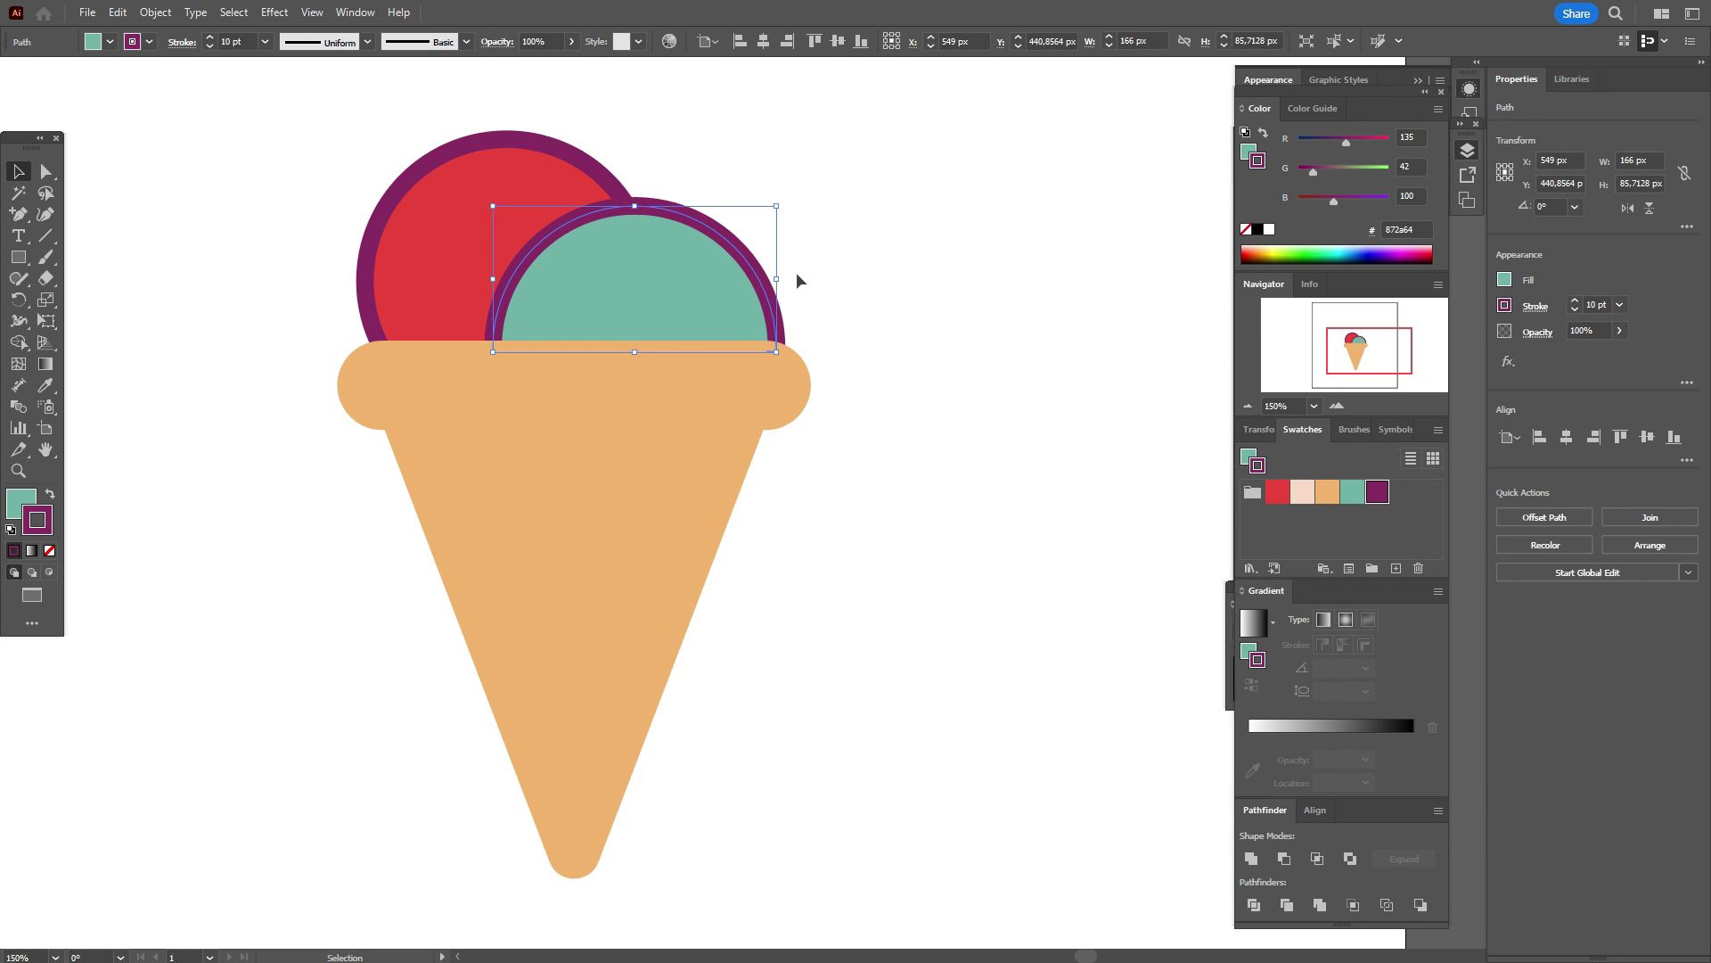
pyautogui.moveTo(778, 277); pyautogui.dragTo(765, 278)
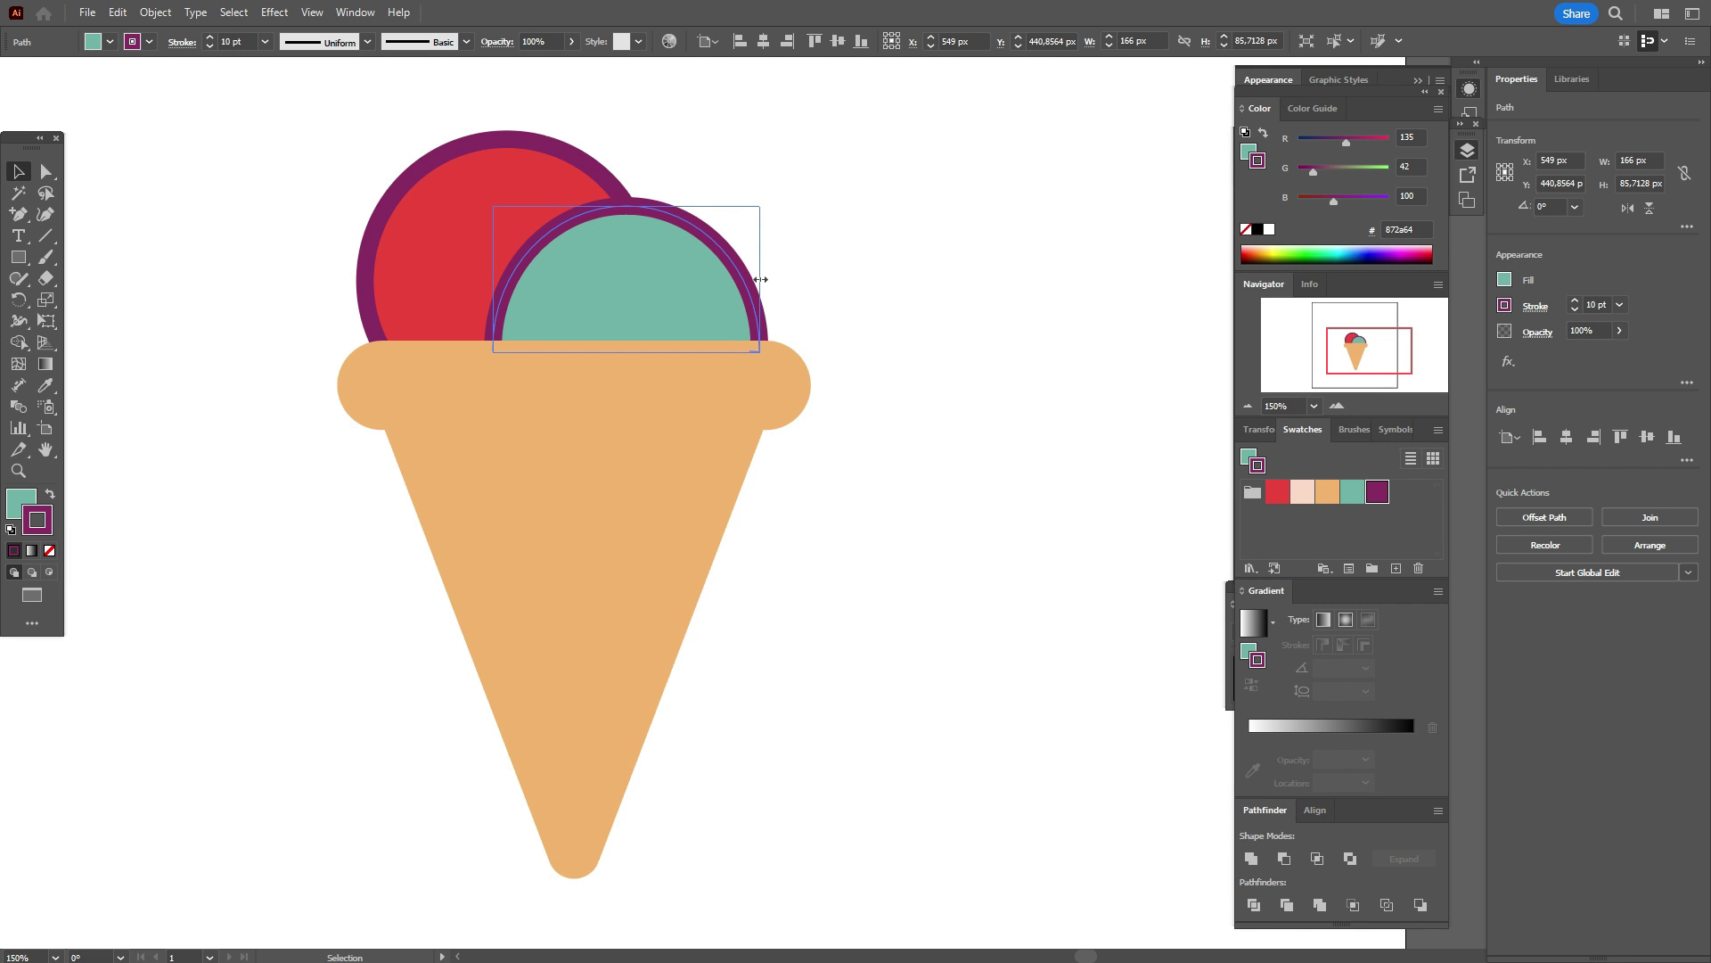
pyautogui.click(843, 292)
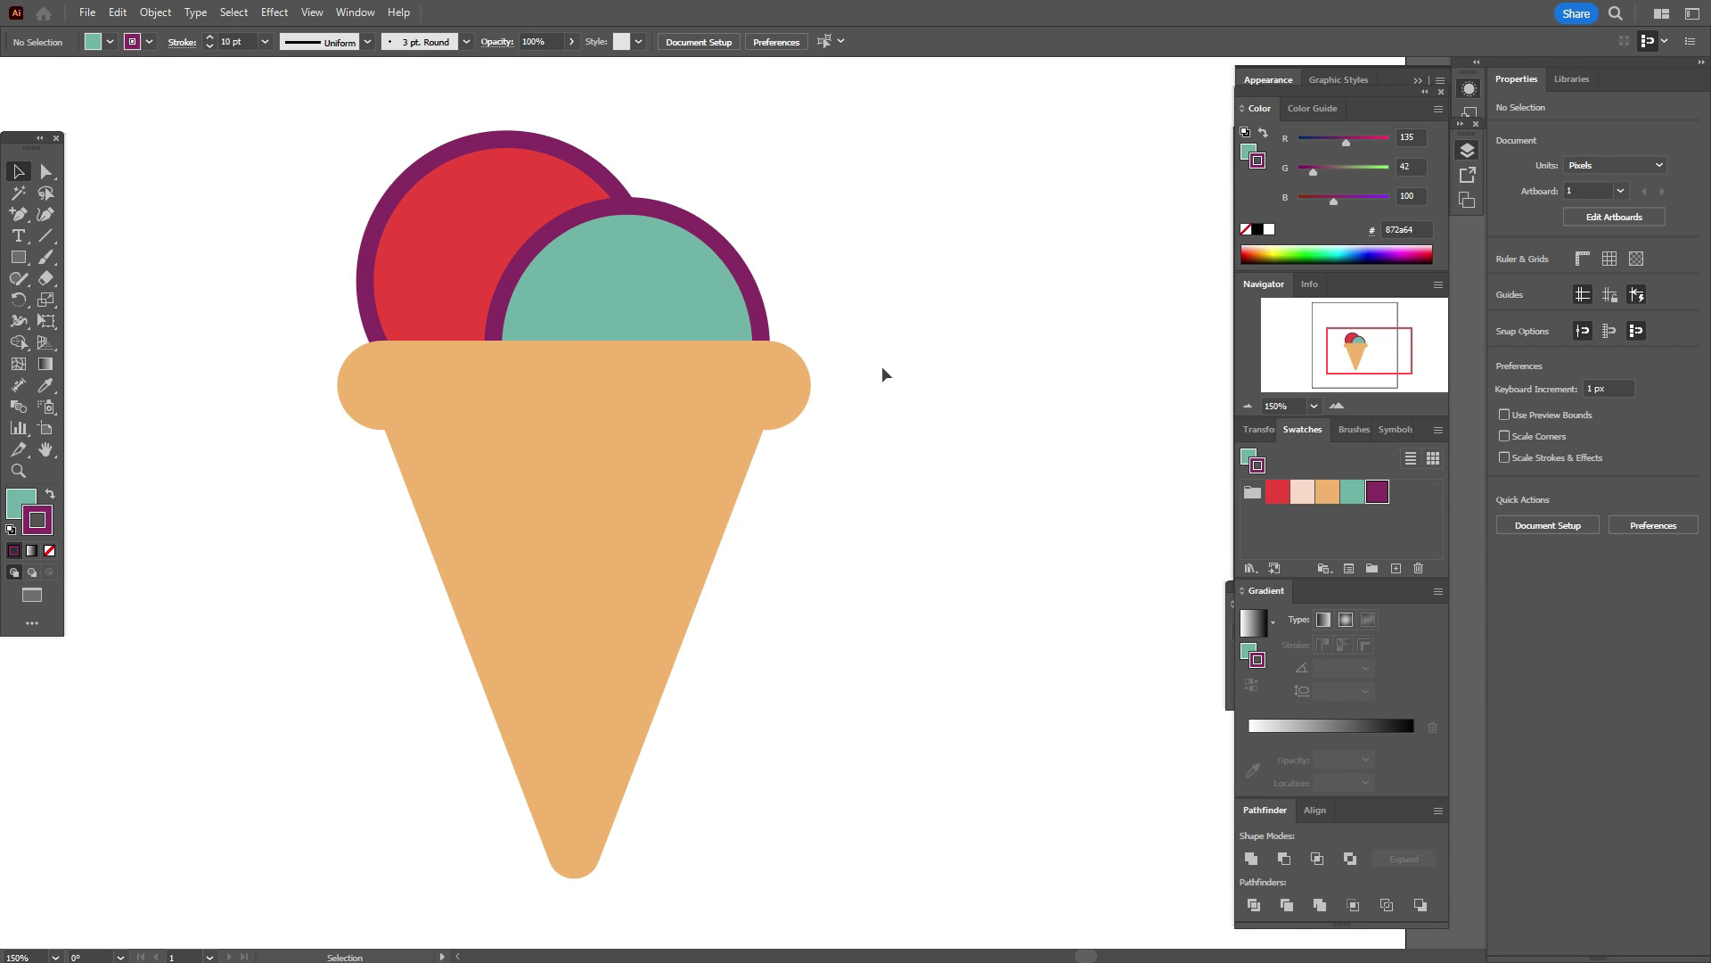
# - Nudge the red scoop up by a few pixels
pyautogui.click(514, 203)
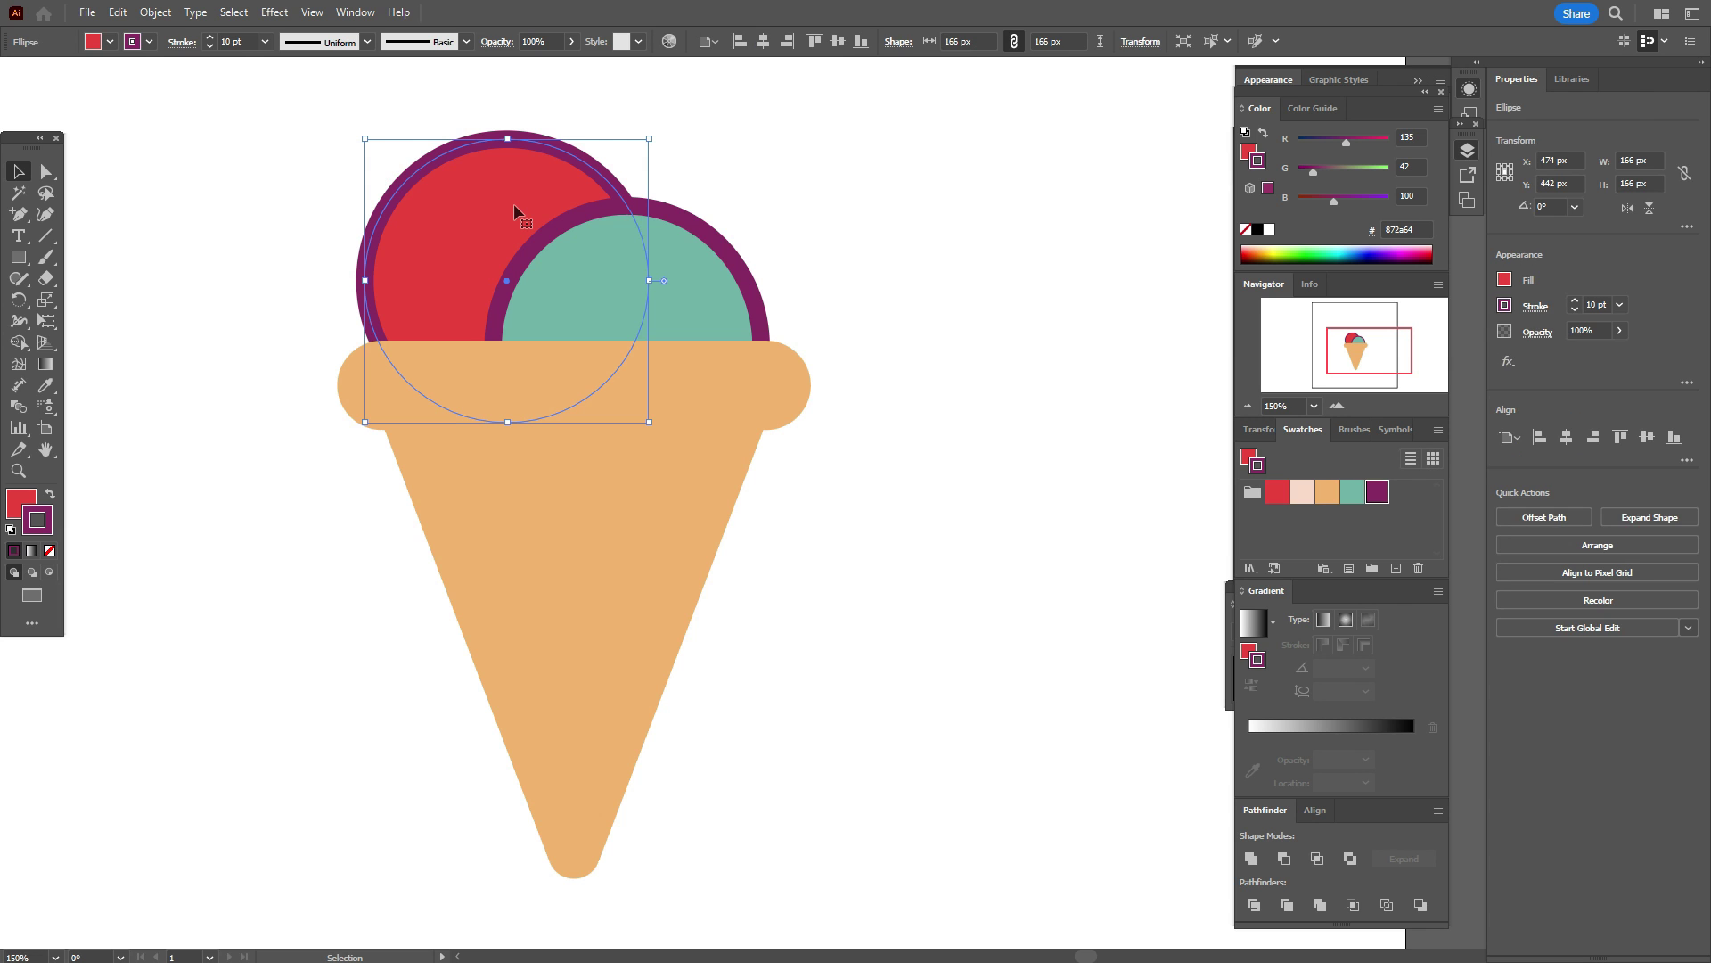
pyautogui.press('Up')
pyautogui.press('Up')
pyautogui.press('Up')
pyautogui.press('Up')
pyautogui.press('Up')
pyautogui.click(949, 244)
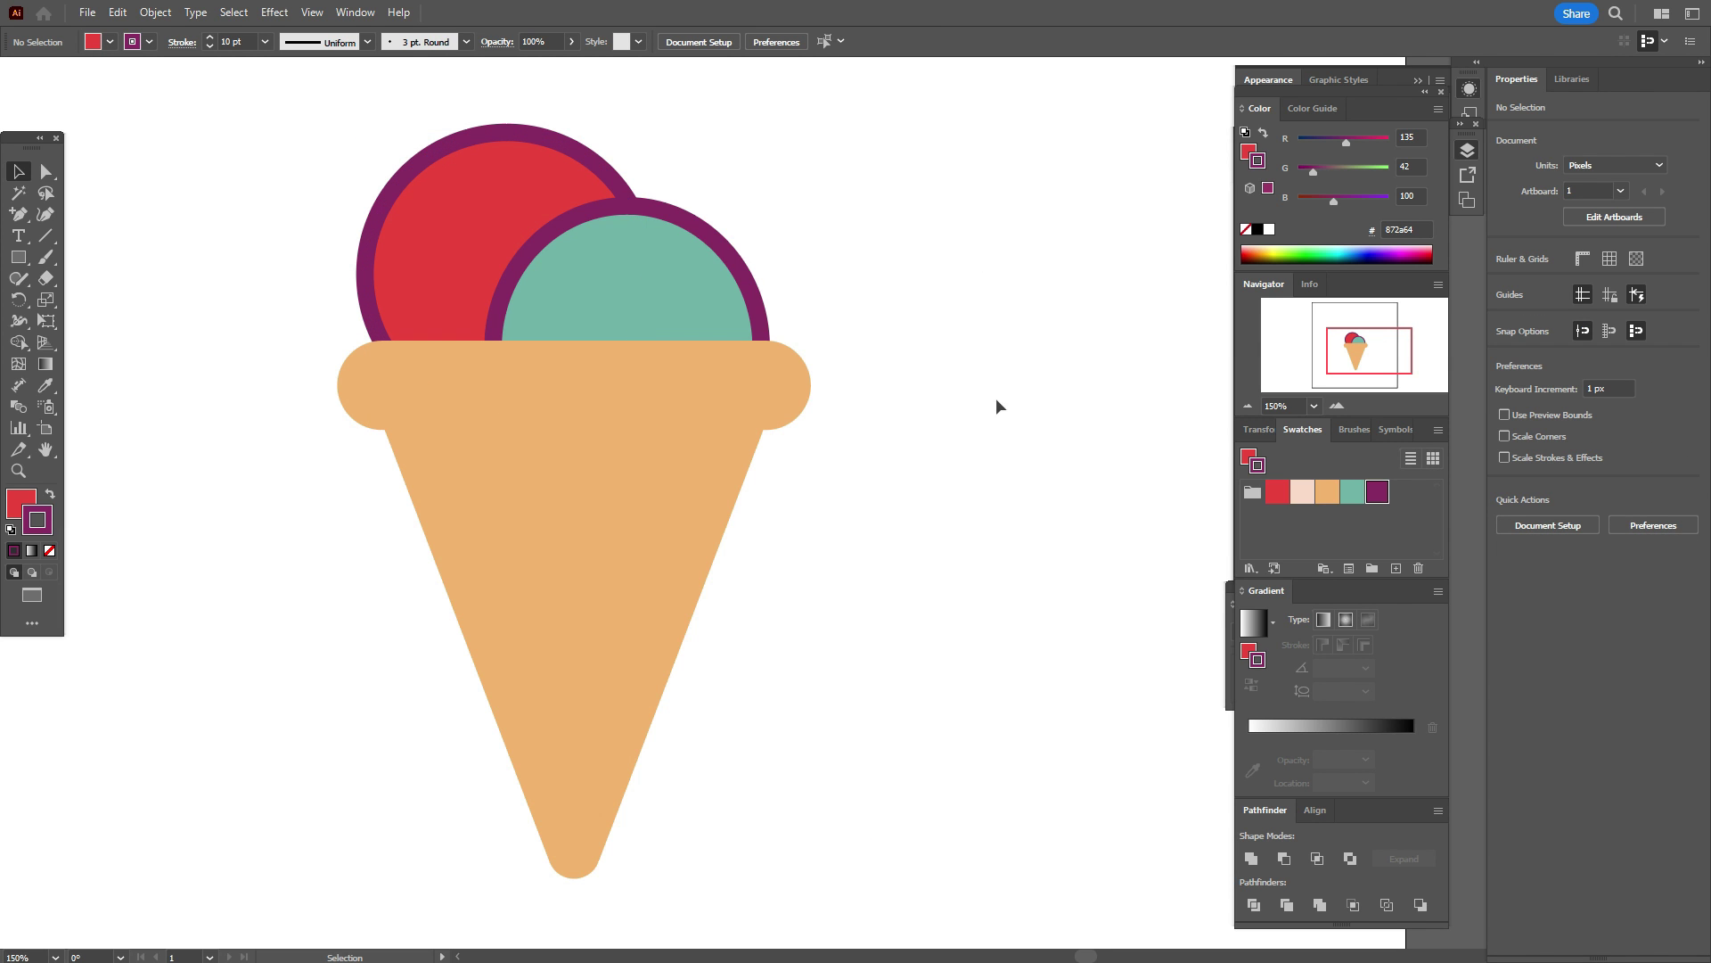
# - Give the cone triangle a purple outline with a 10 pt stroke
pyautogui.click(646, 621)
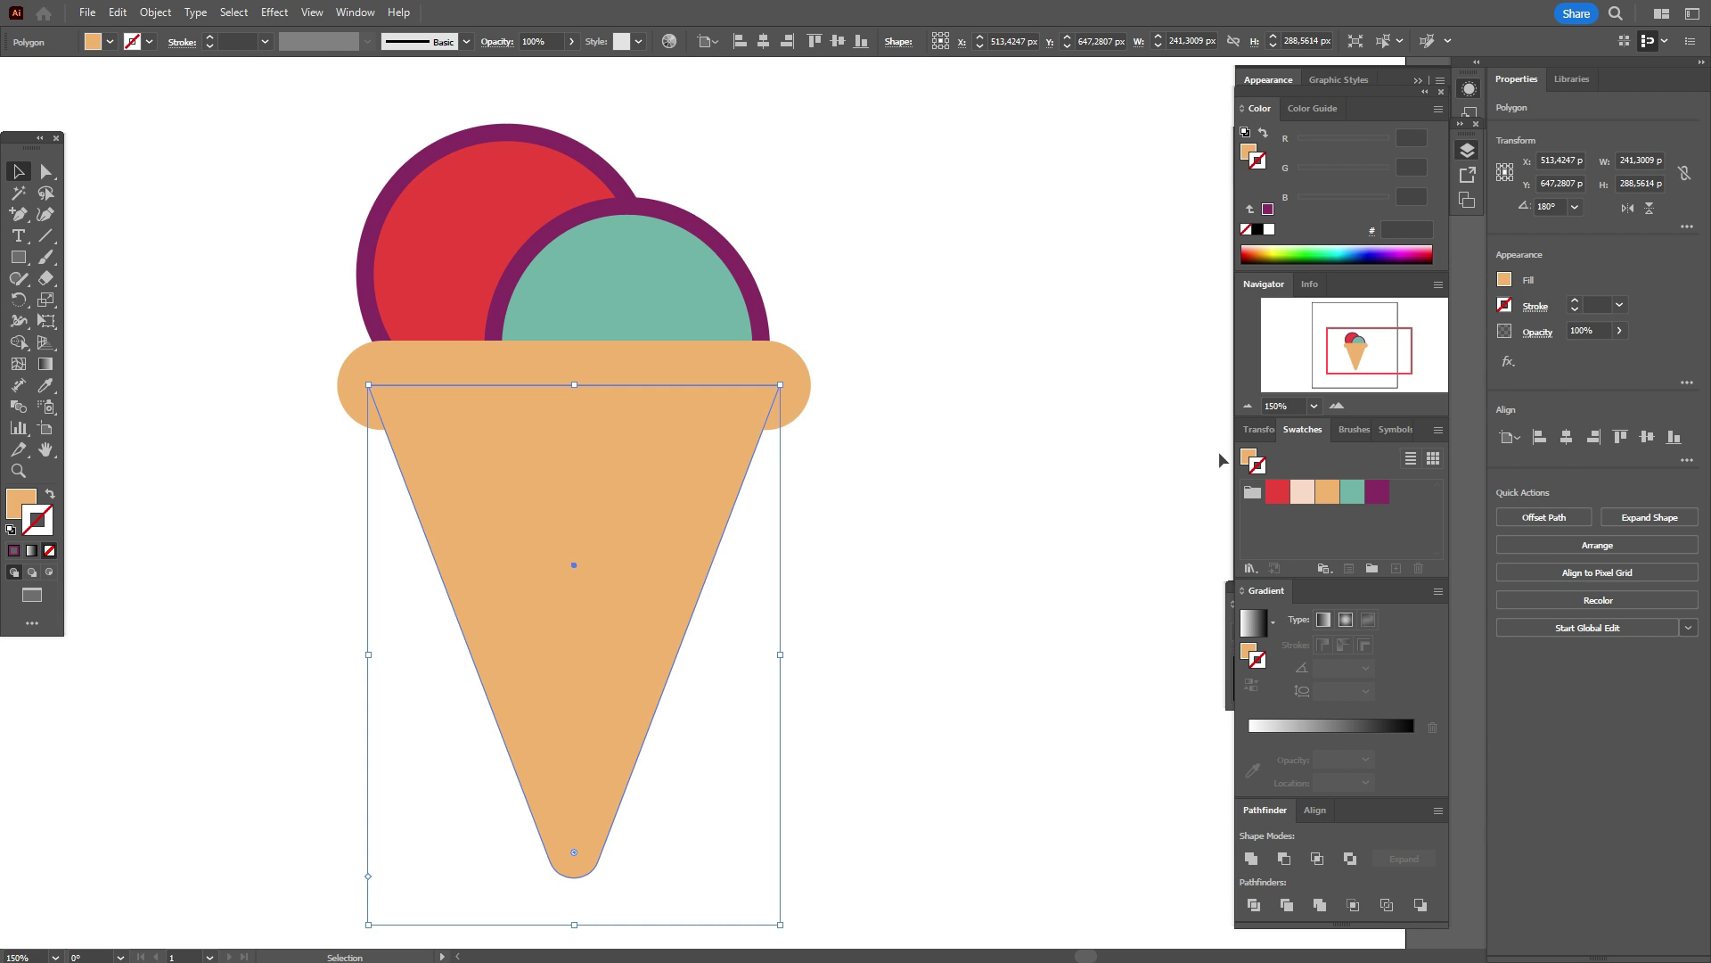
pyautogui.click(1378, 492)
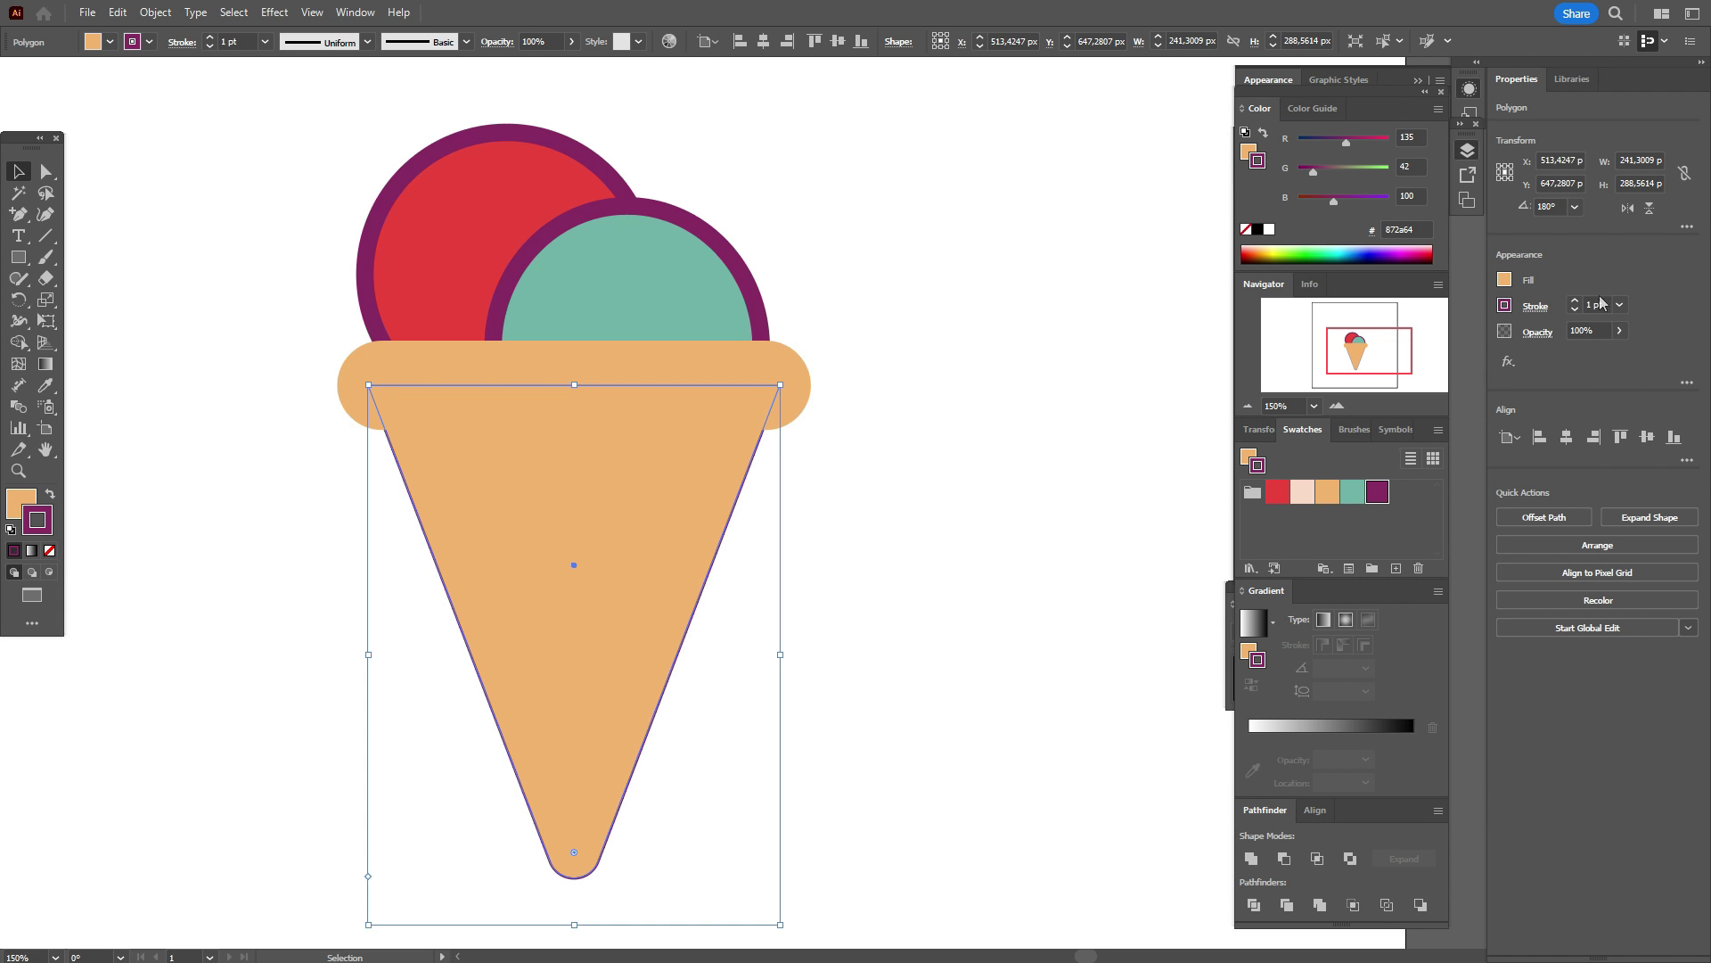
pyautogui.click(1575, 301)
pyautogui.doubleClick(1592, 304)
pyautogui.write('10')
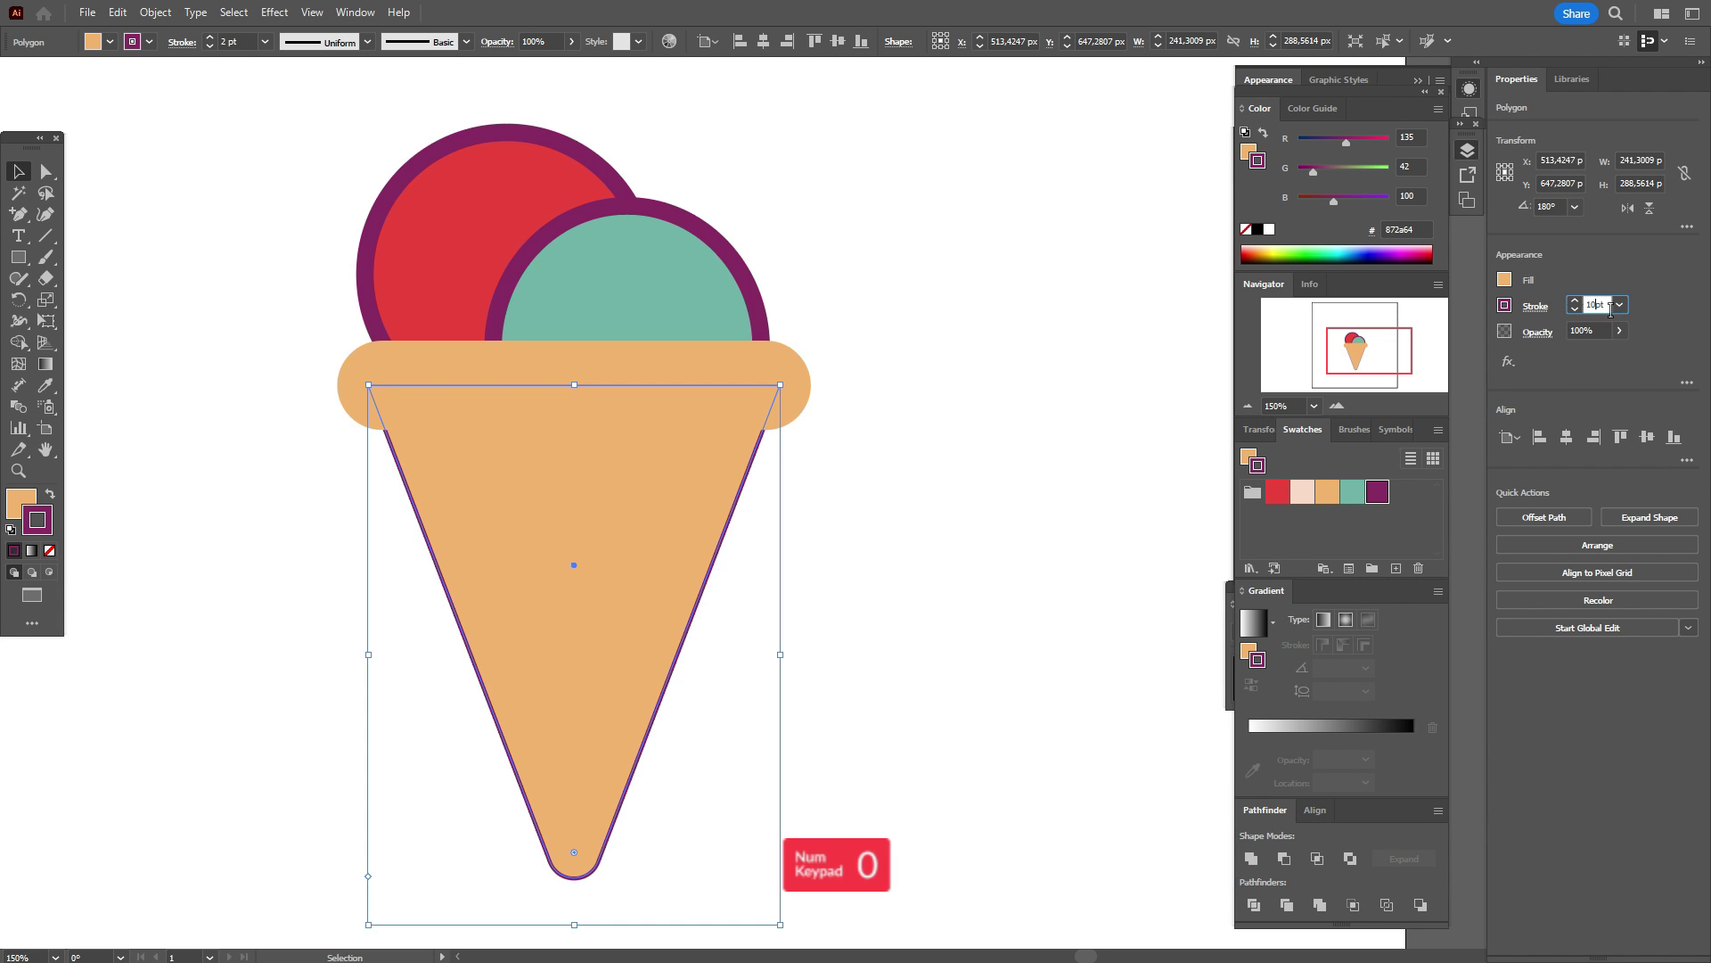
pyautogui.press('Return')
pyautogui.click(933, 524)
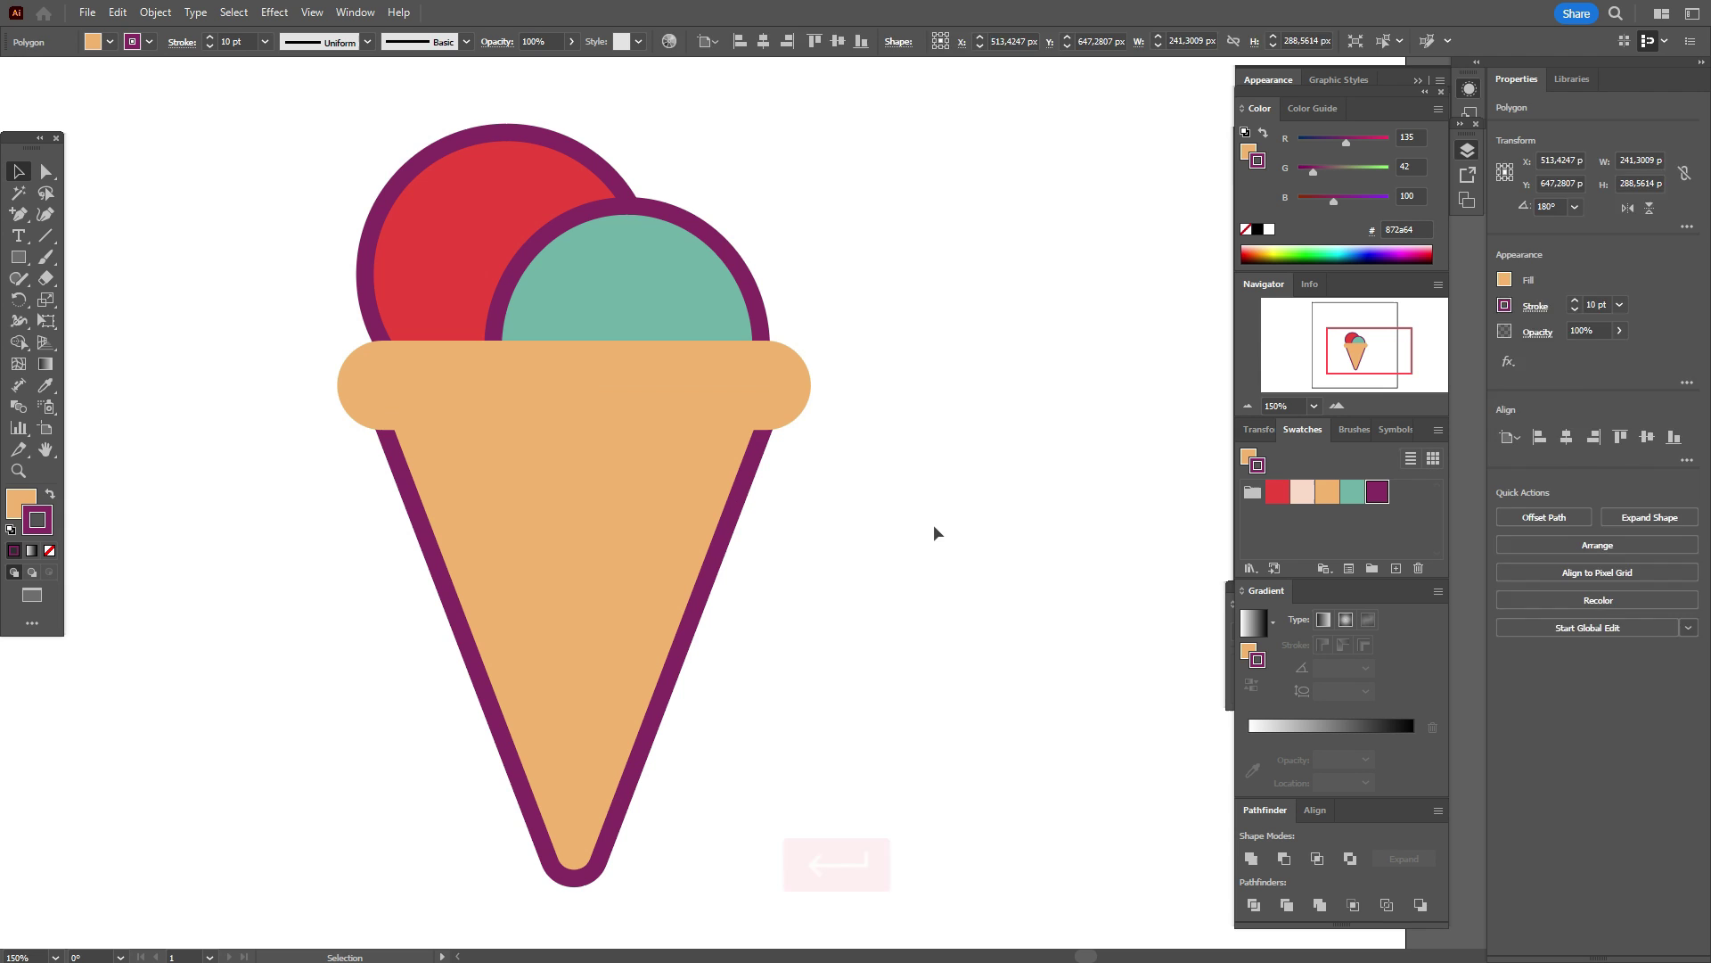
# - Outline the cone's rounded rim in the same purple with a 10 pt stroke
pyautogui.click(743, 397)
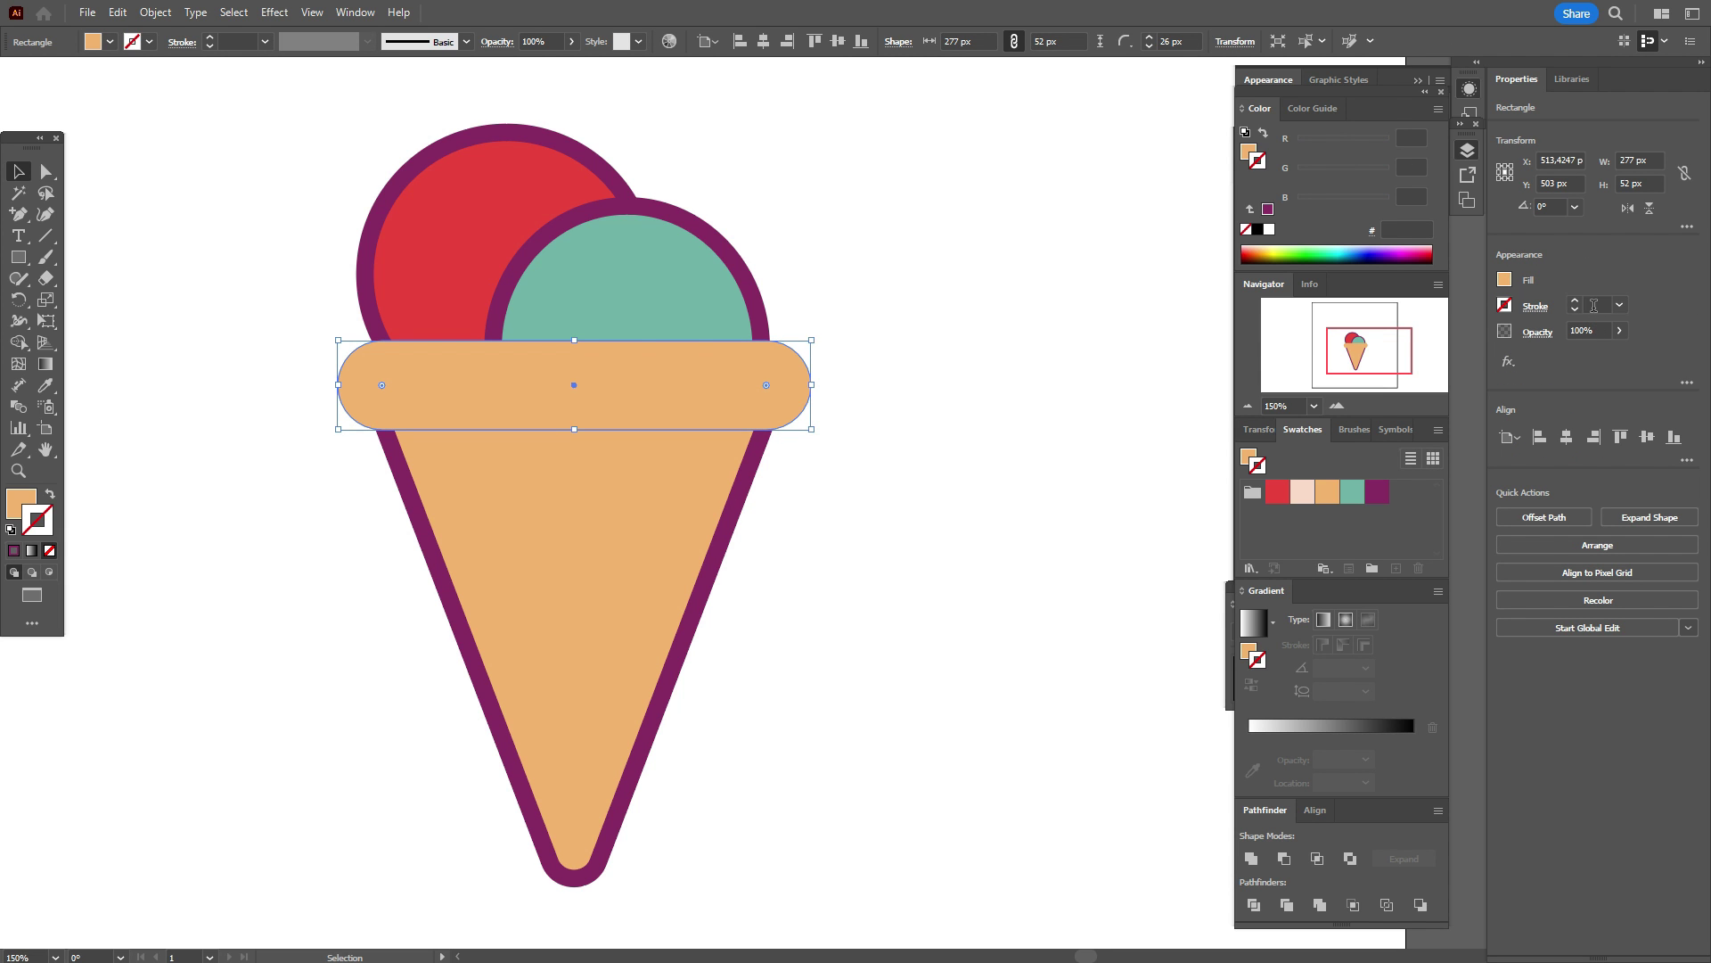
pyautogui.click(1594, 305)
pyautogui.write('10')
pyautogui.press('Return')
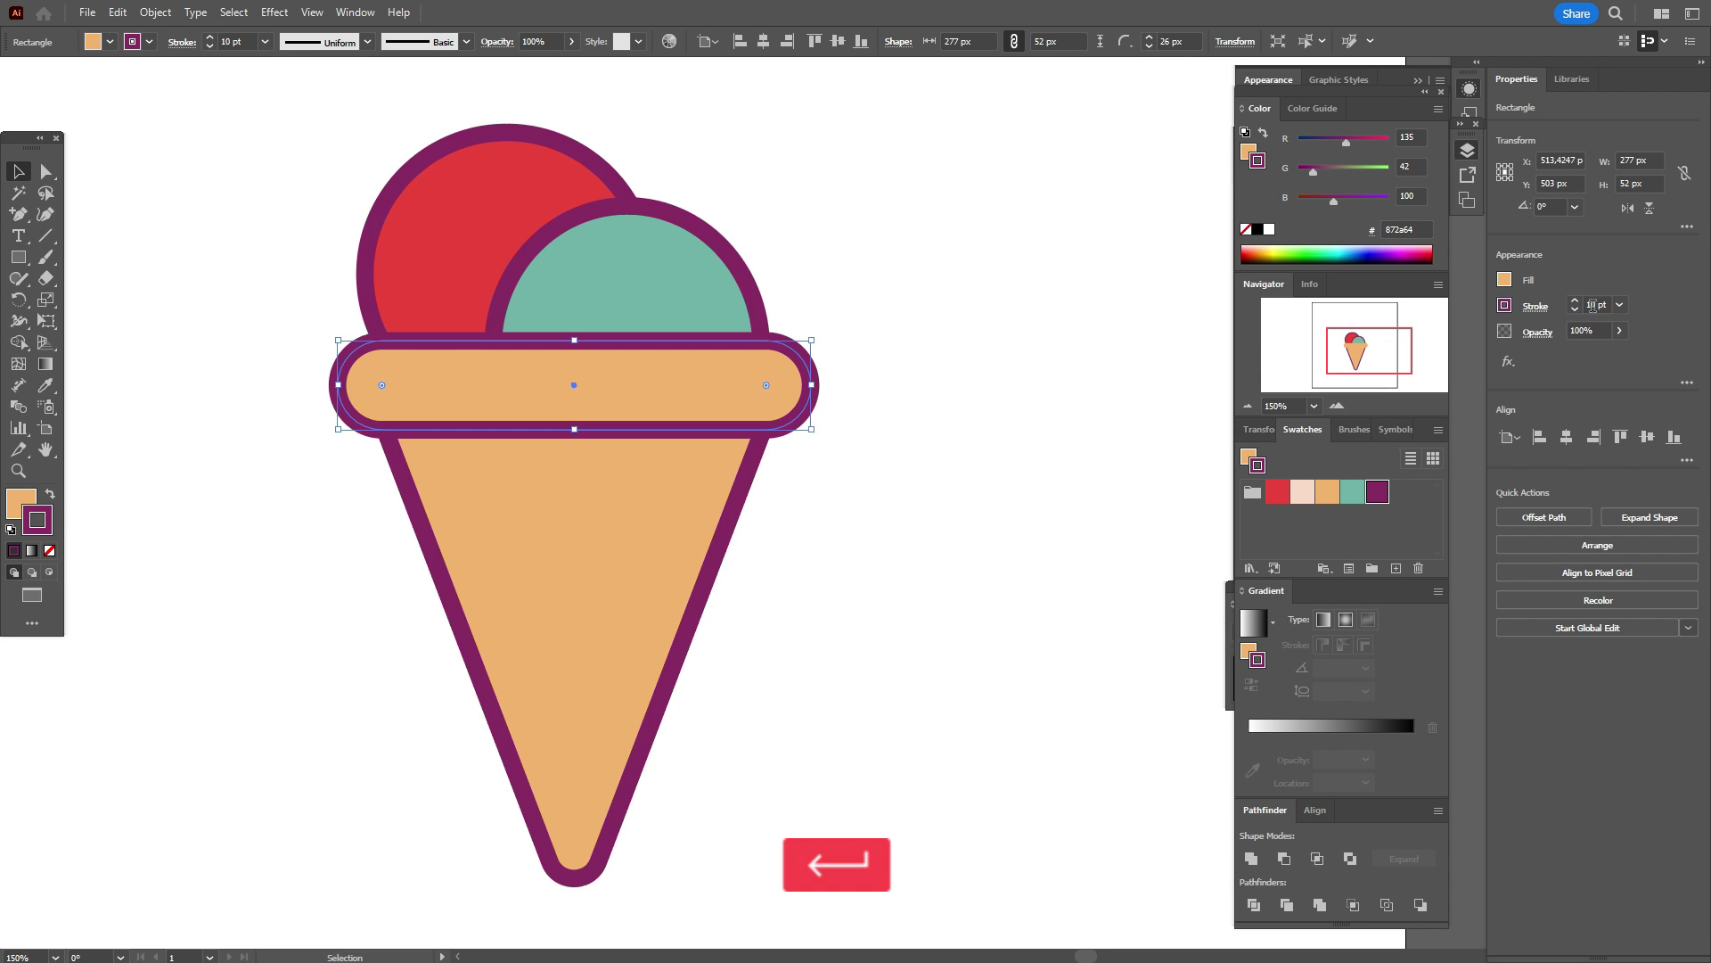
pyautogui.click(936, 431)
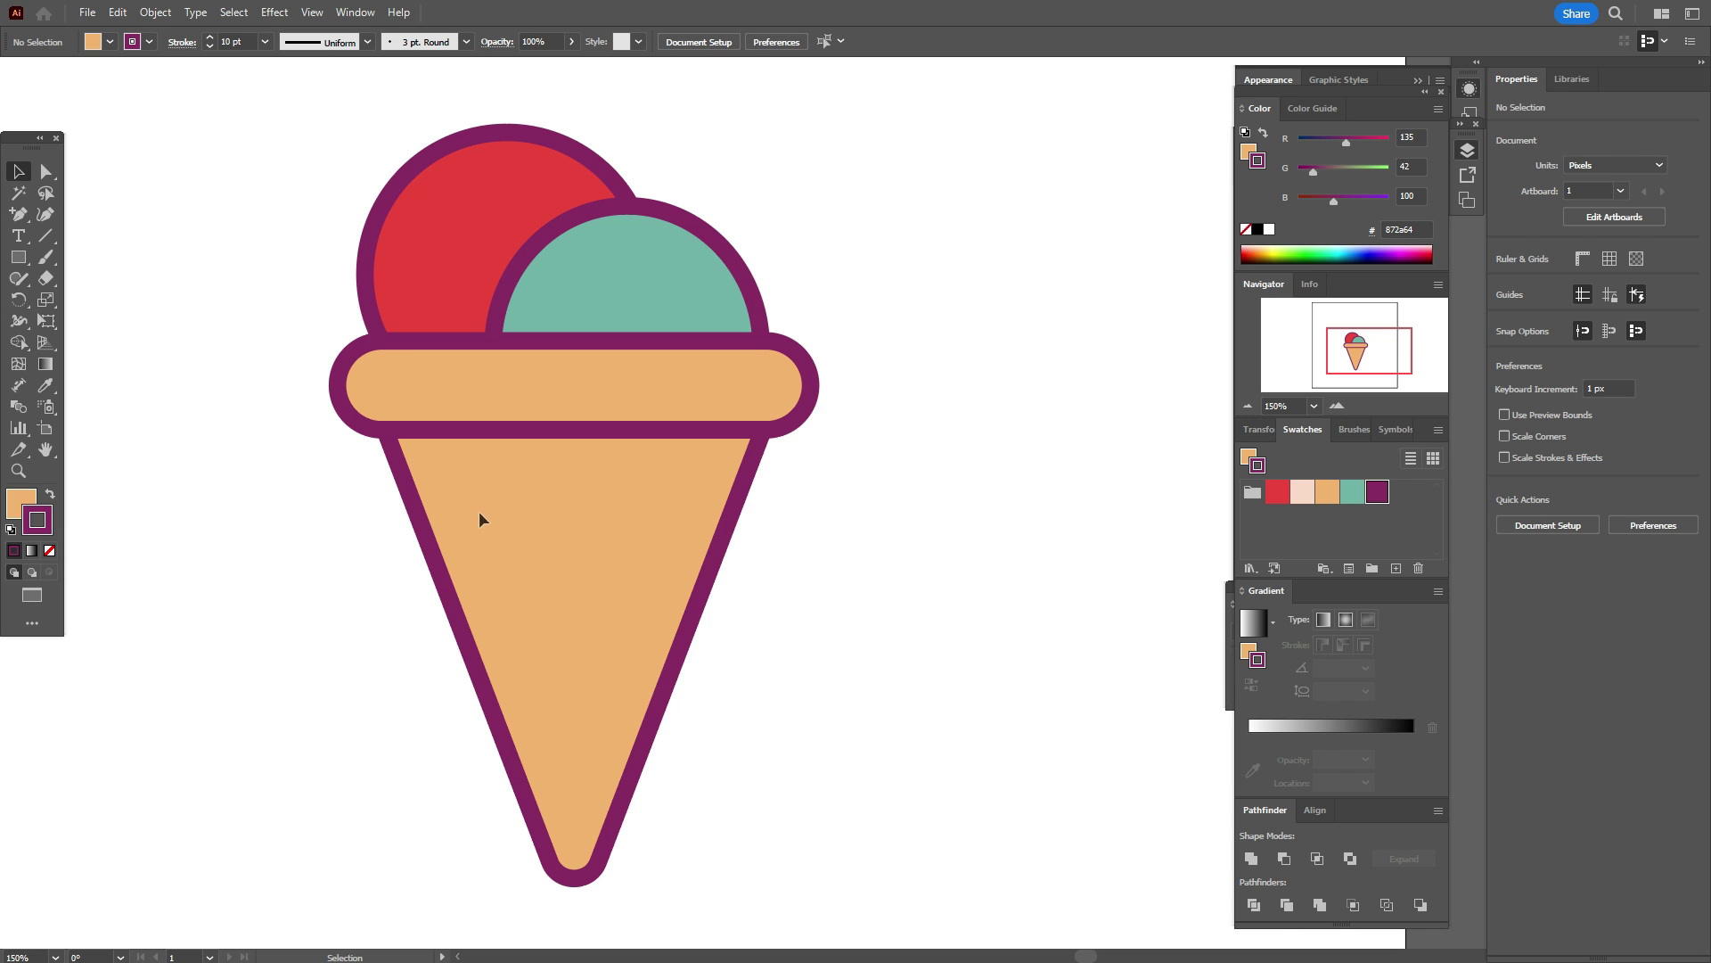
# - Add closely spaced anchor points along the rim's lower edge, near its left end
pyautogui.click(504, 443)
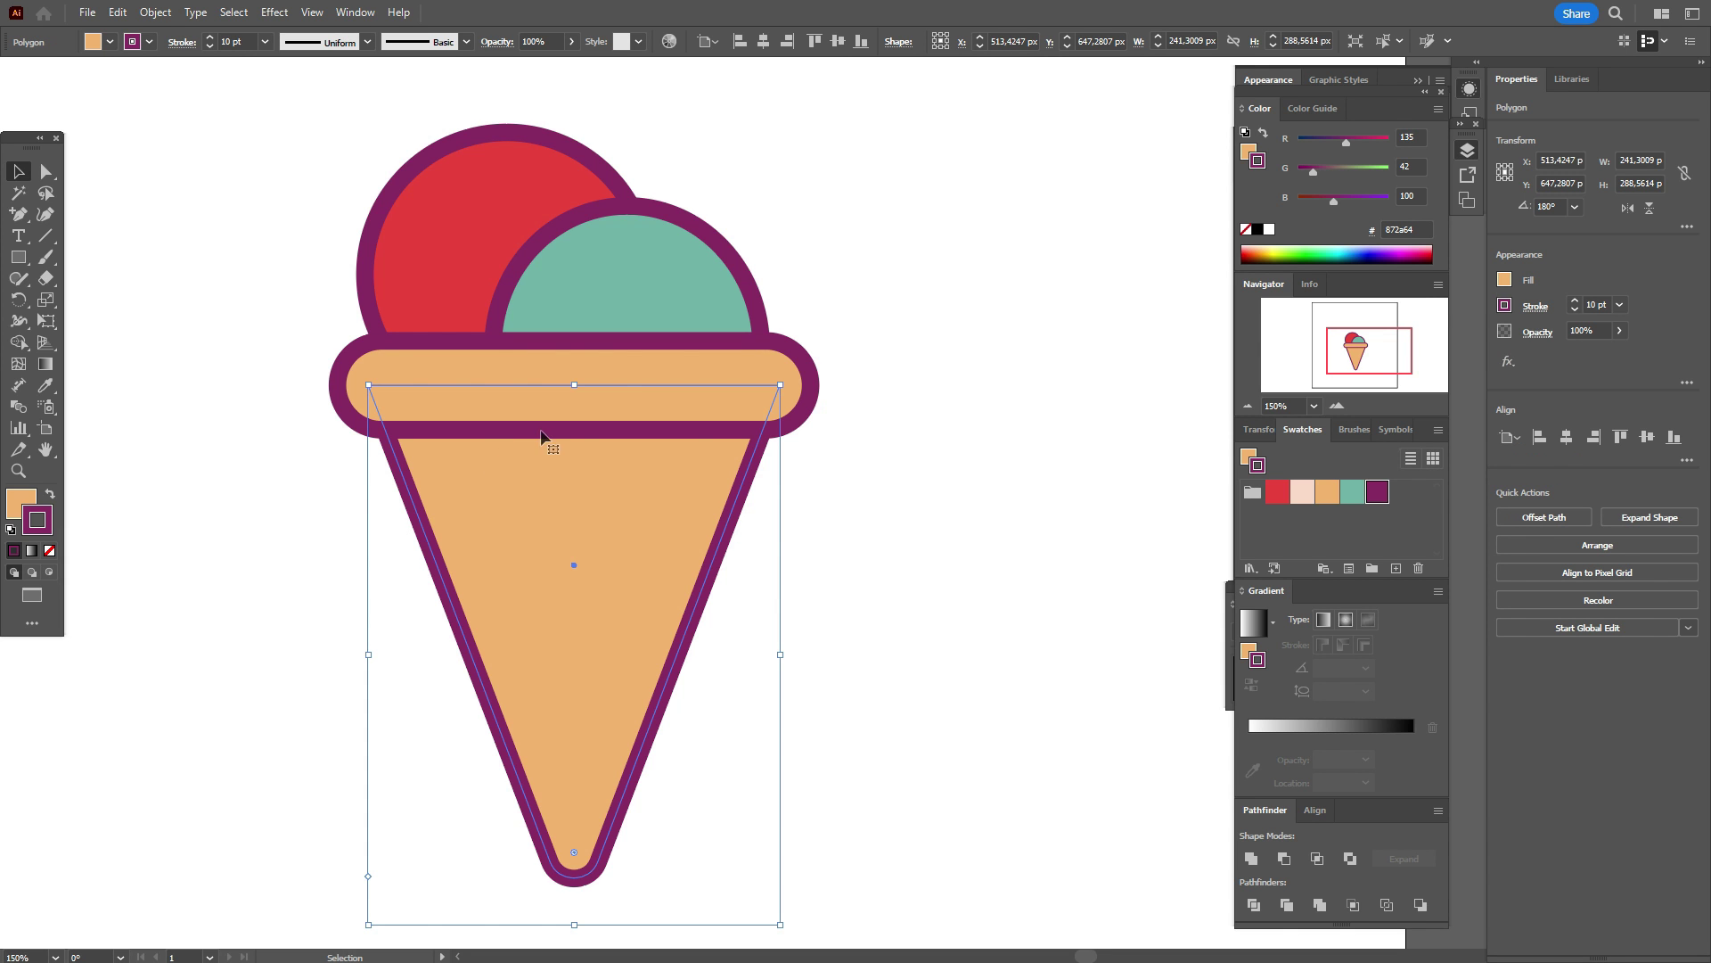
pyautogui.click(817, 401)
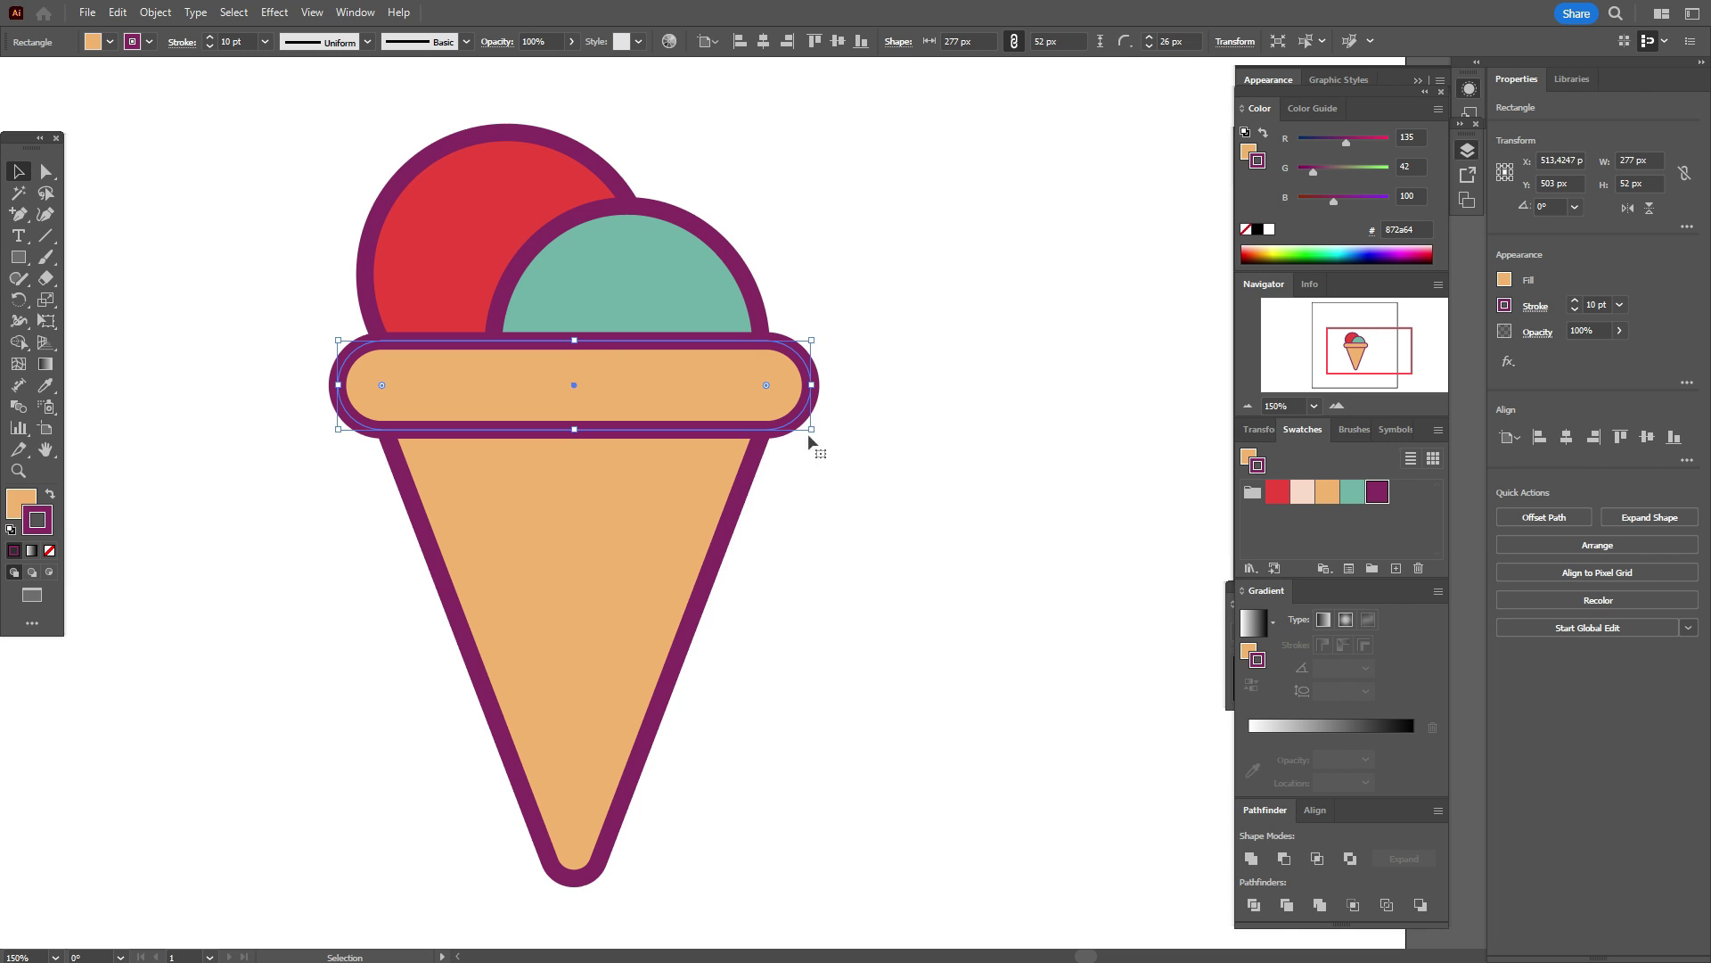
pyautogui.click(19, 217)
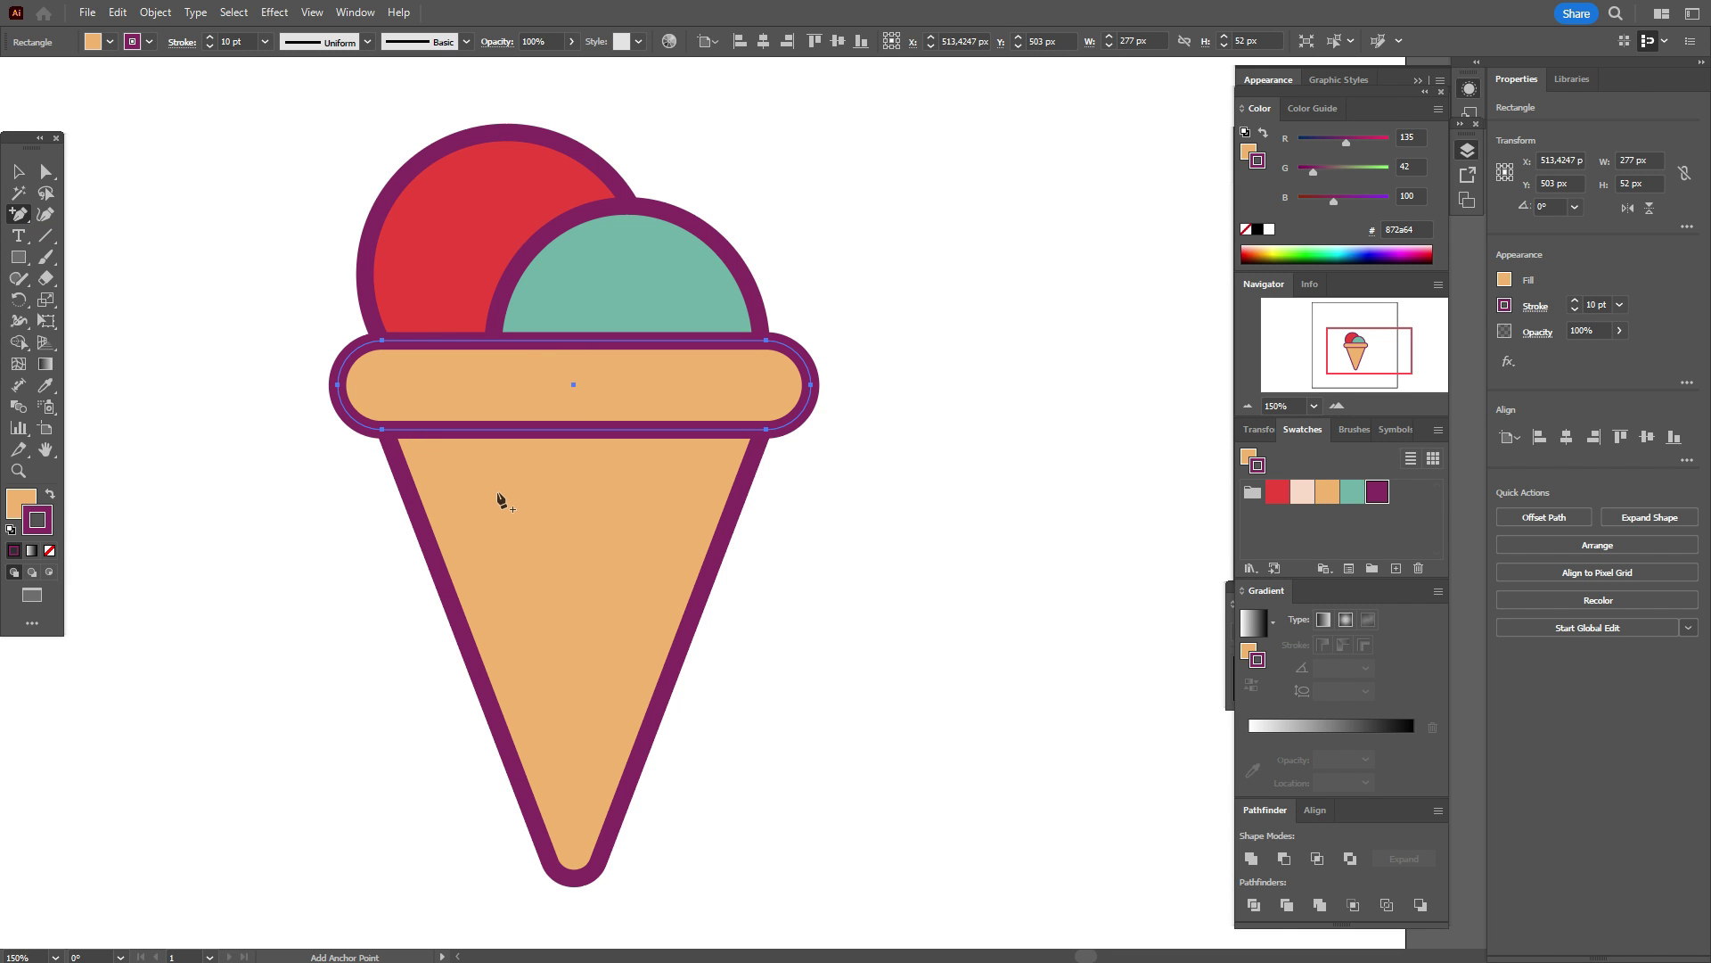
pyautogui.click(433, 438)
pyautogui.click(987, 513)
pyautogui.click(434, 429)
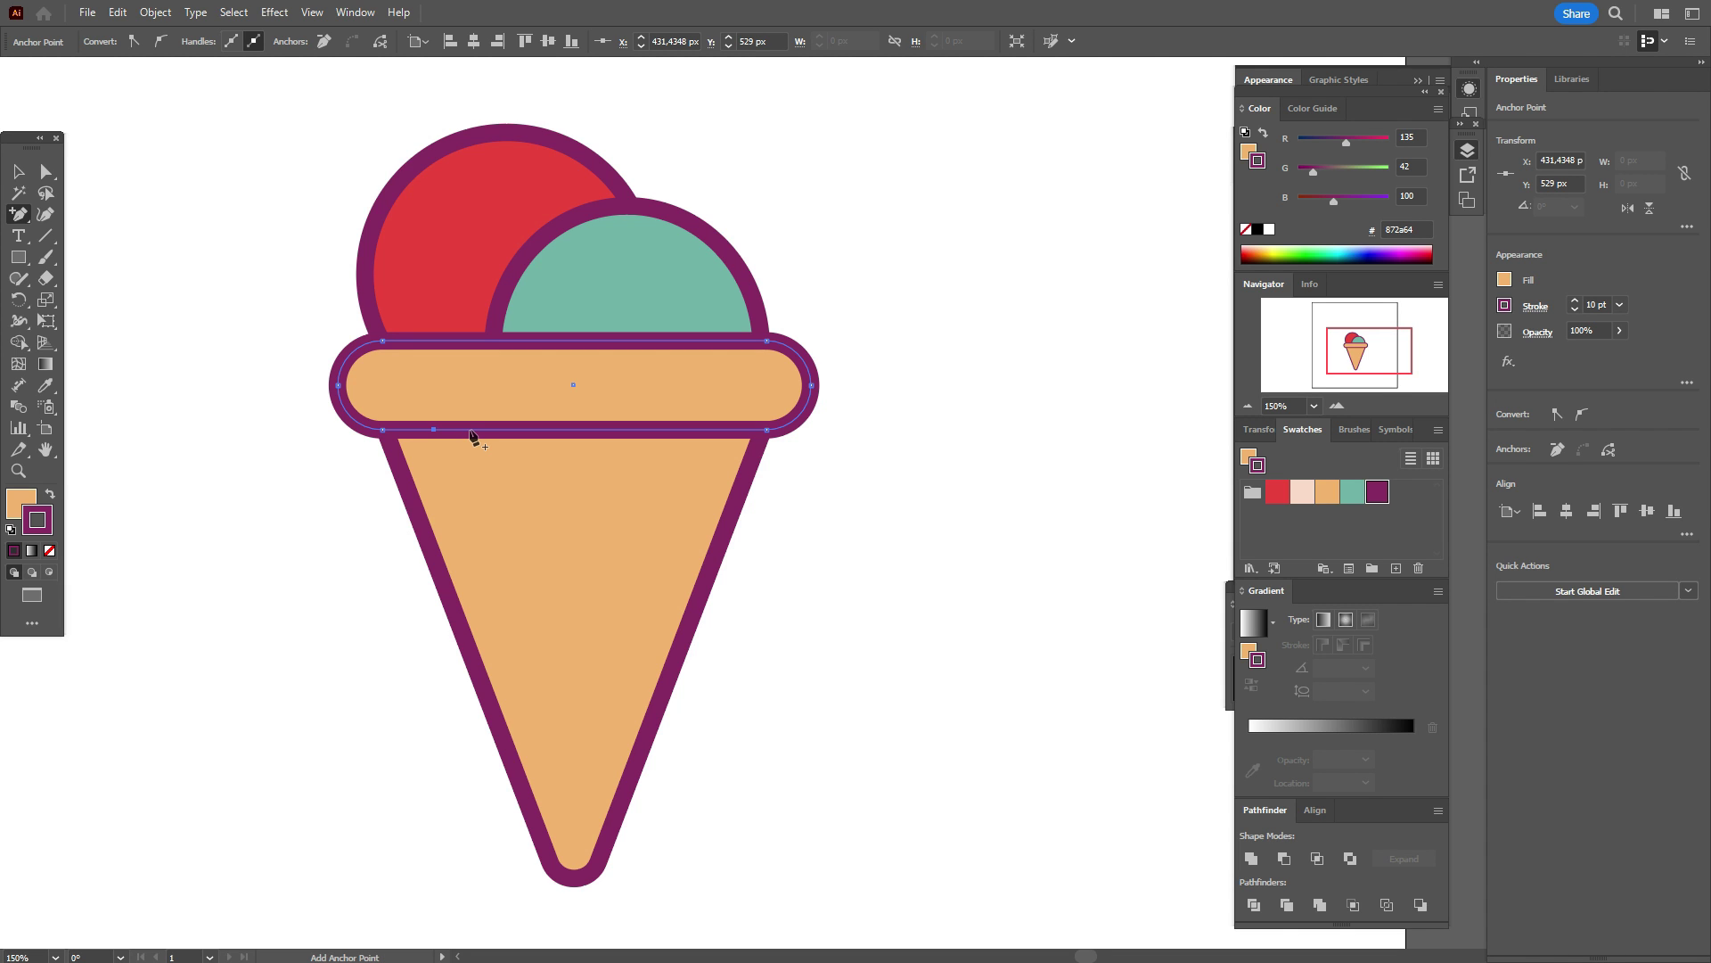
pyautogui.click(453, 429)
# - Delete the middle of the three new anchor points to cut a small gap in the rim's lower outline
pyautogui.click(46, 172)
pyautogui.click(130, 229)
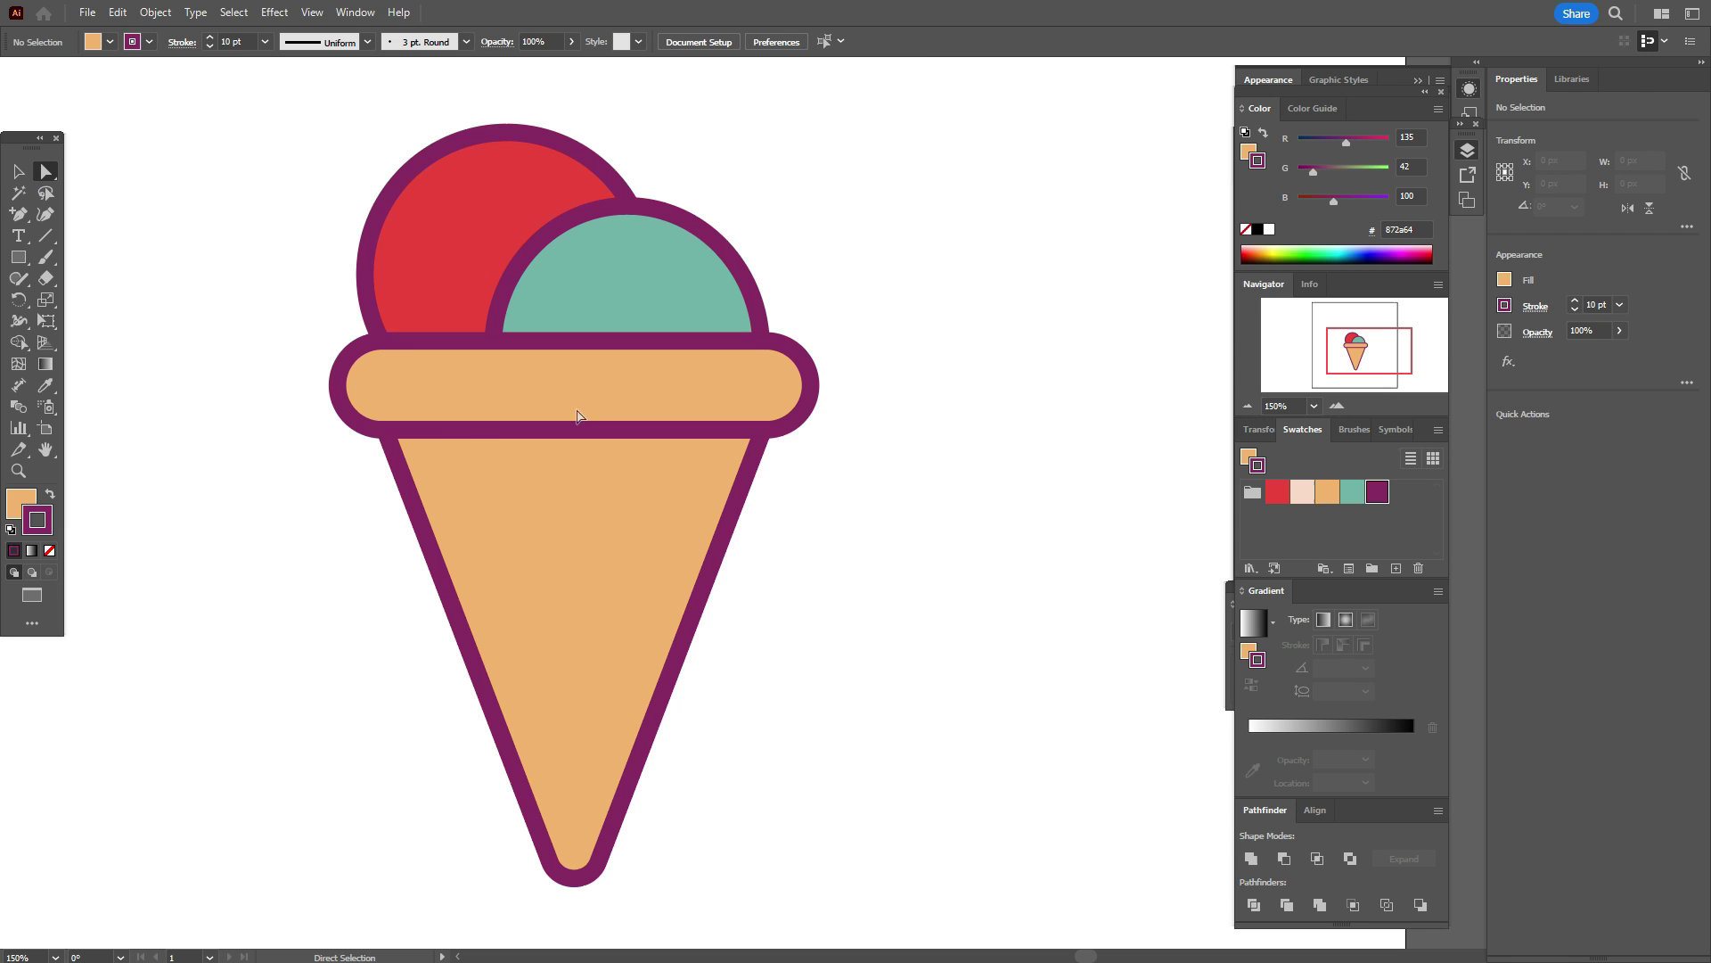
pyautogui.click(468, 439)
pyautogui.click(470, 430)
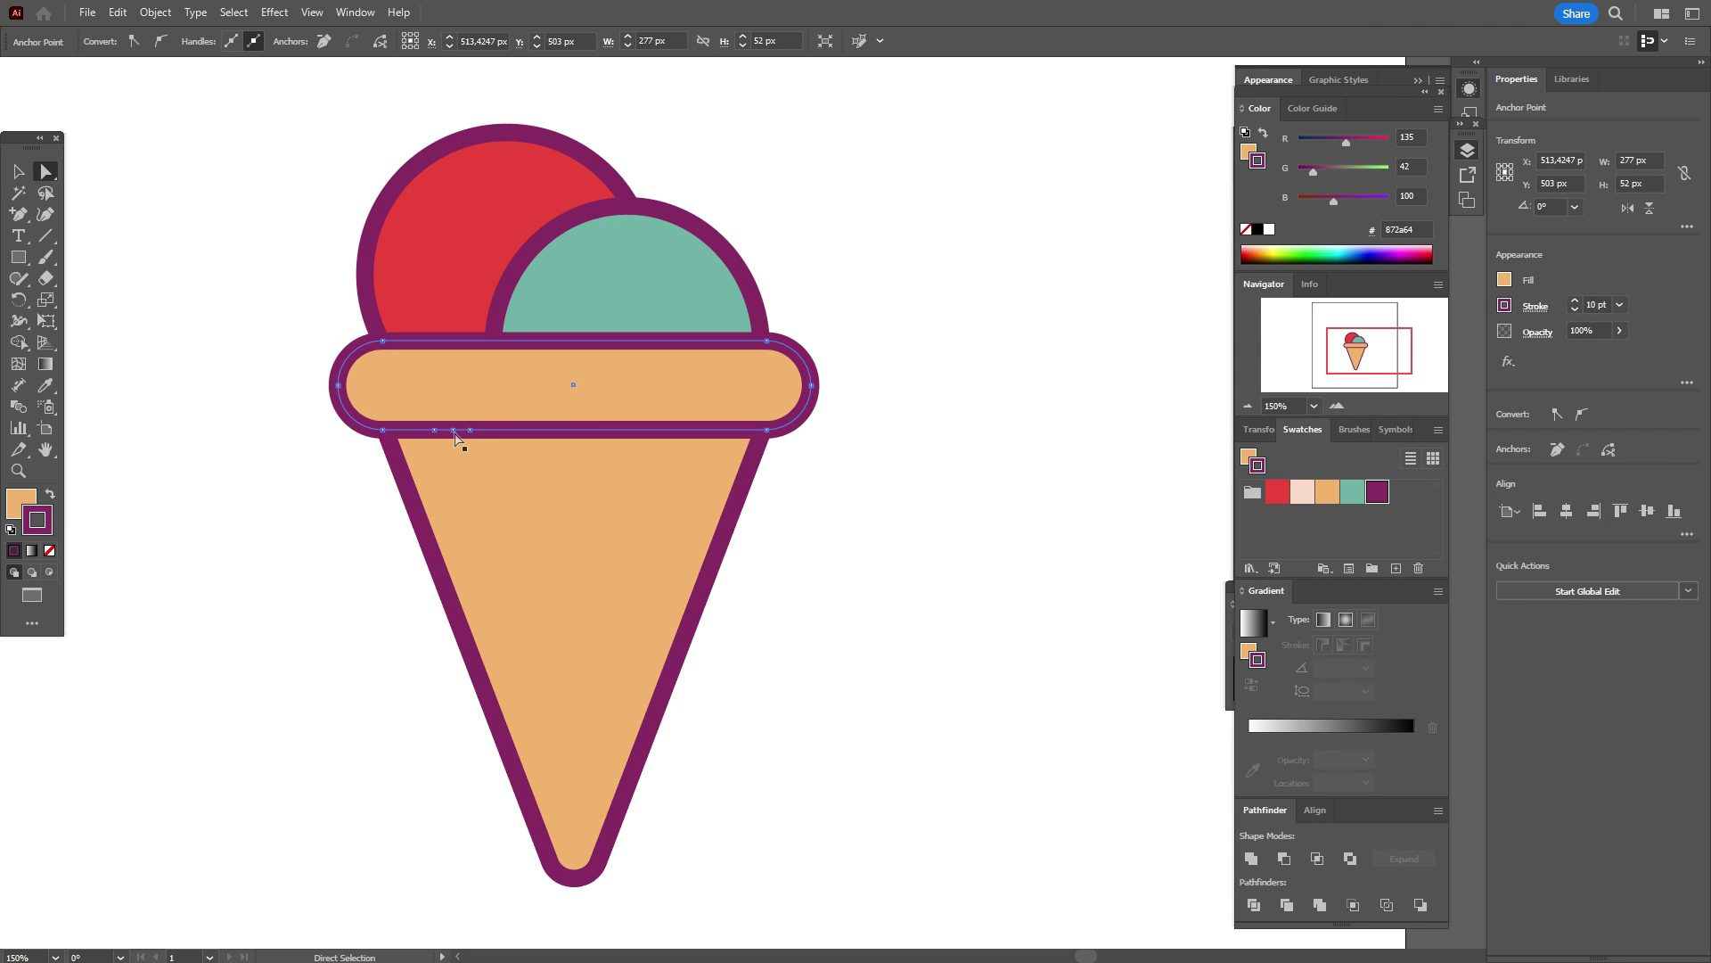
pyautogui.press('Delete')
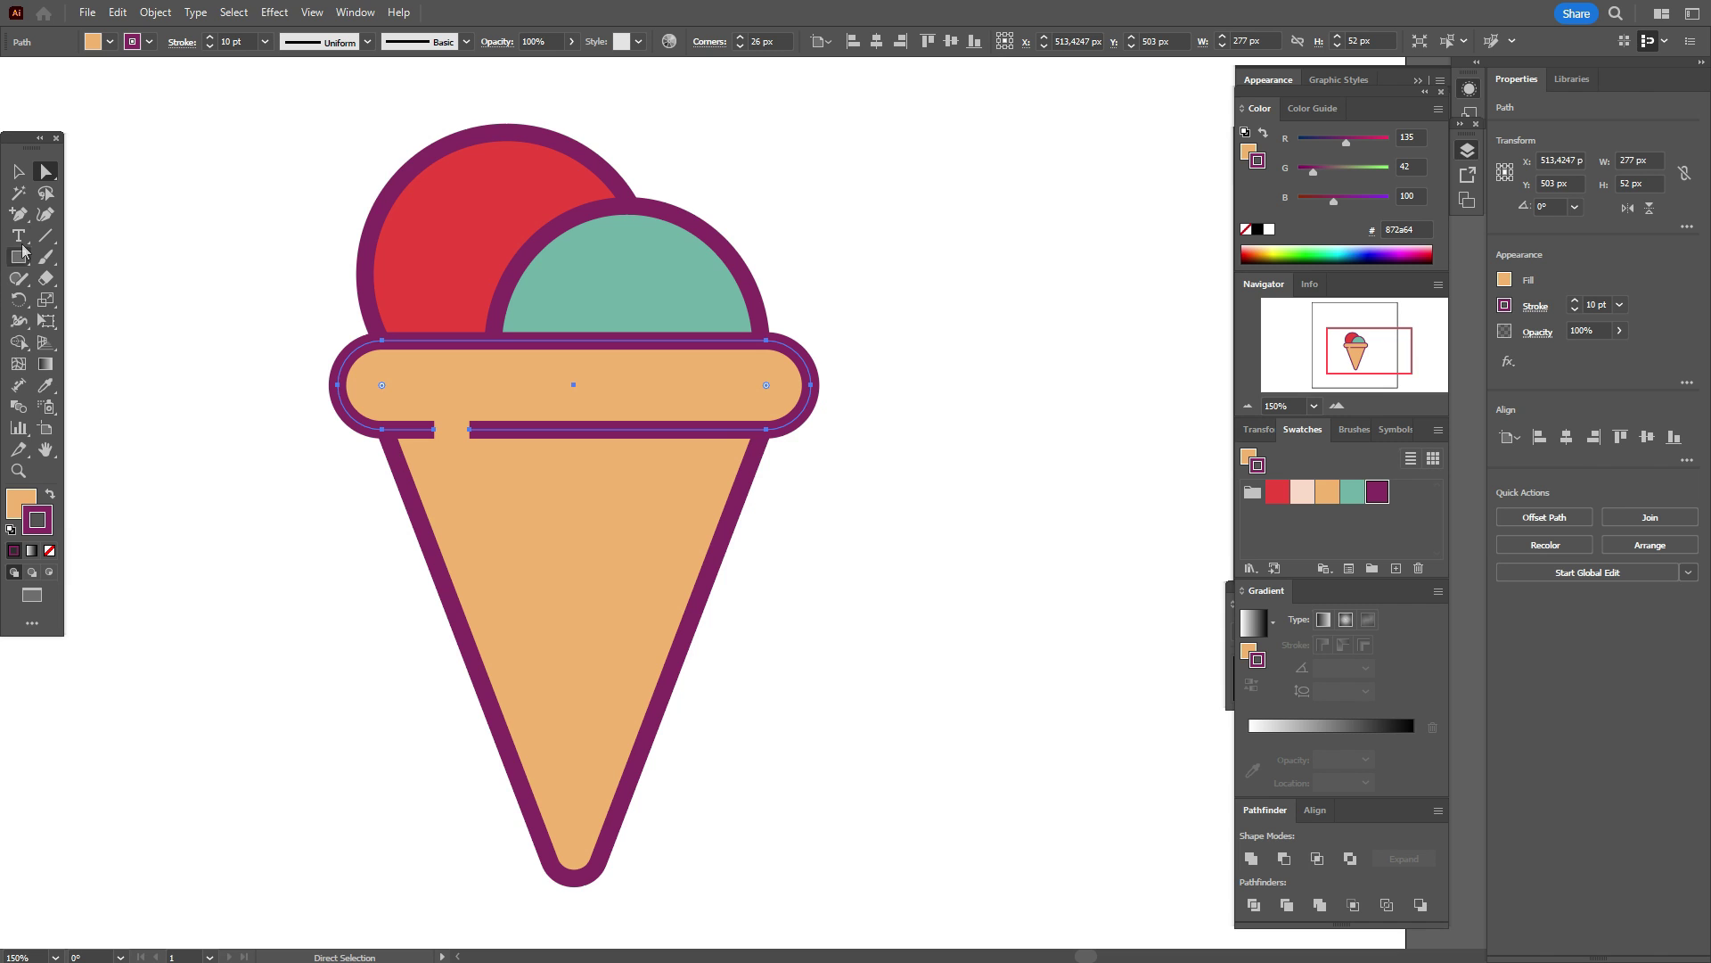
# - Add anchor points at the center and right of the rim's lower edge, and delete the center one to widen the opening
pyautogui.press('+')
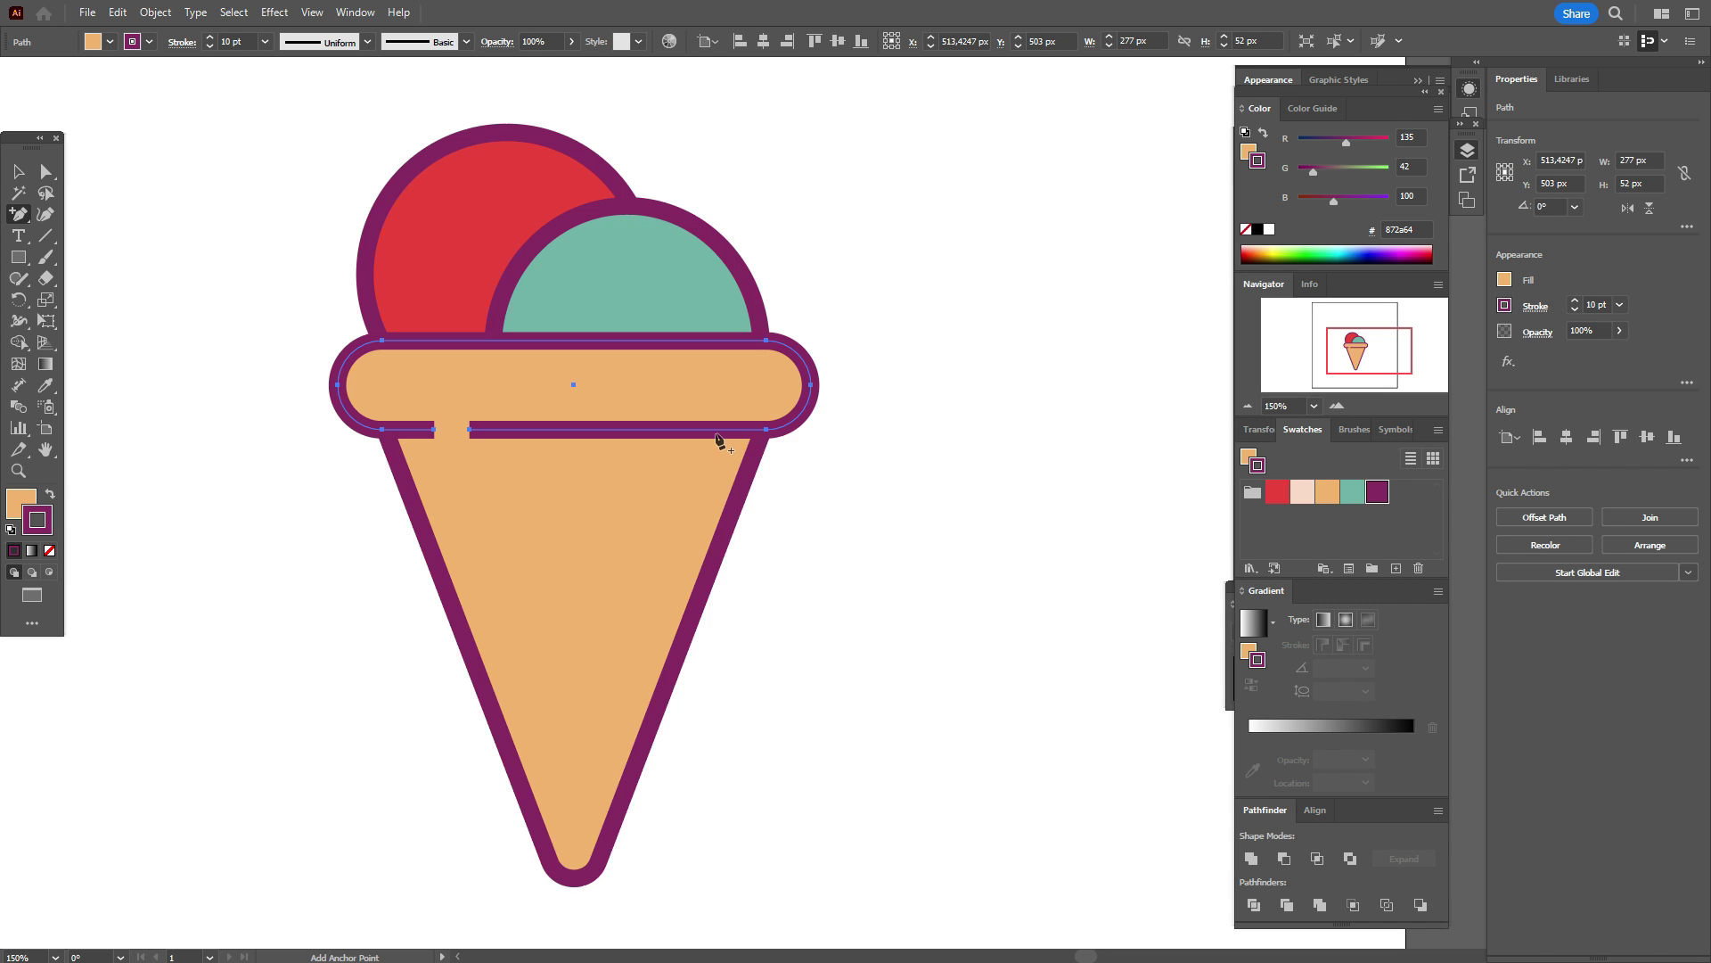
pyautogui.click(715, 430)
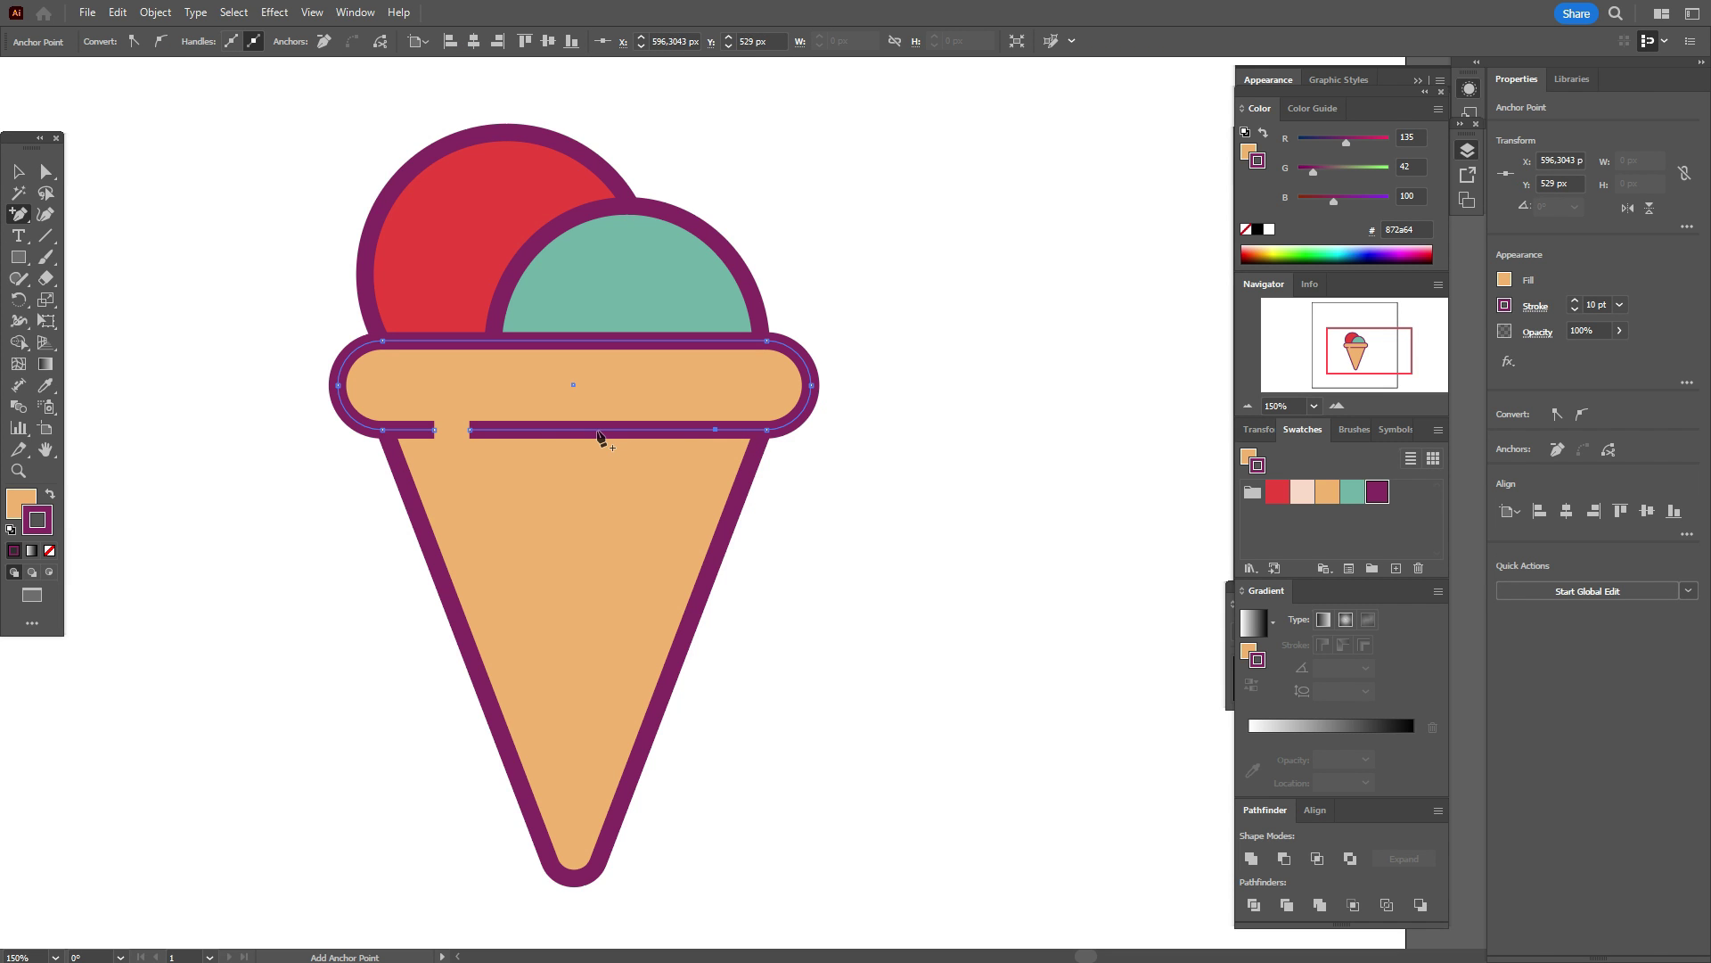
pyautogui.click(597, 429)
pyautogui.click(46, 172)
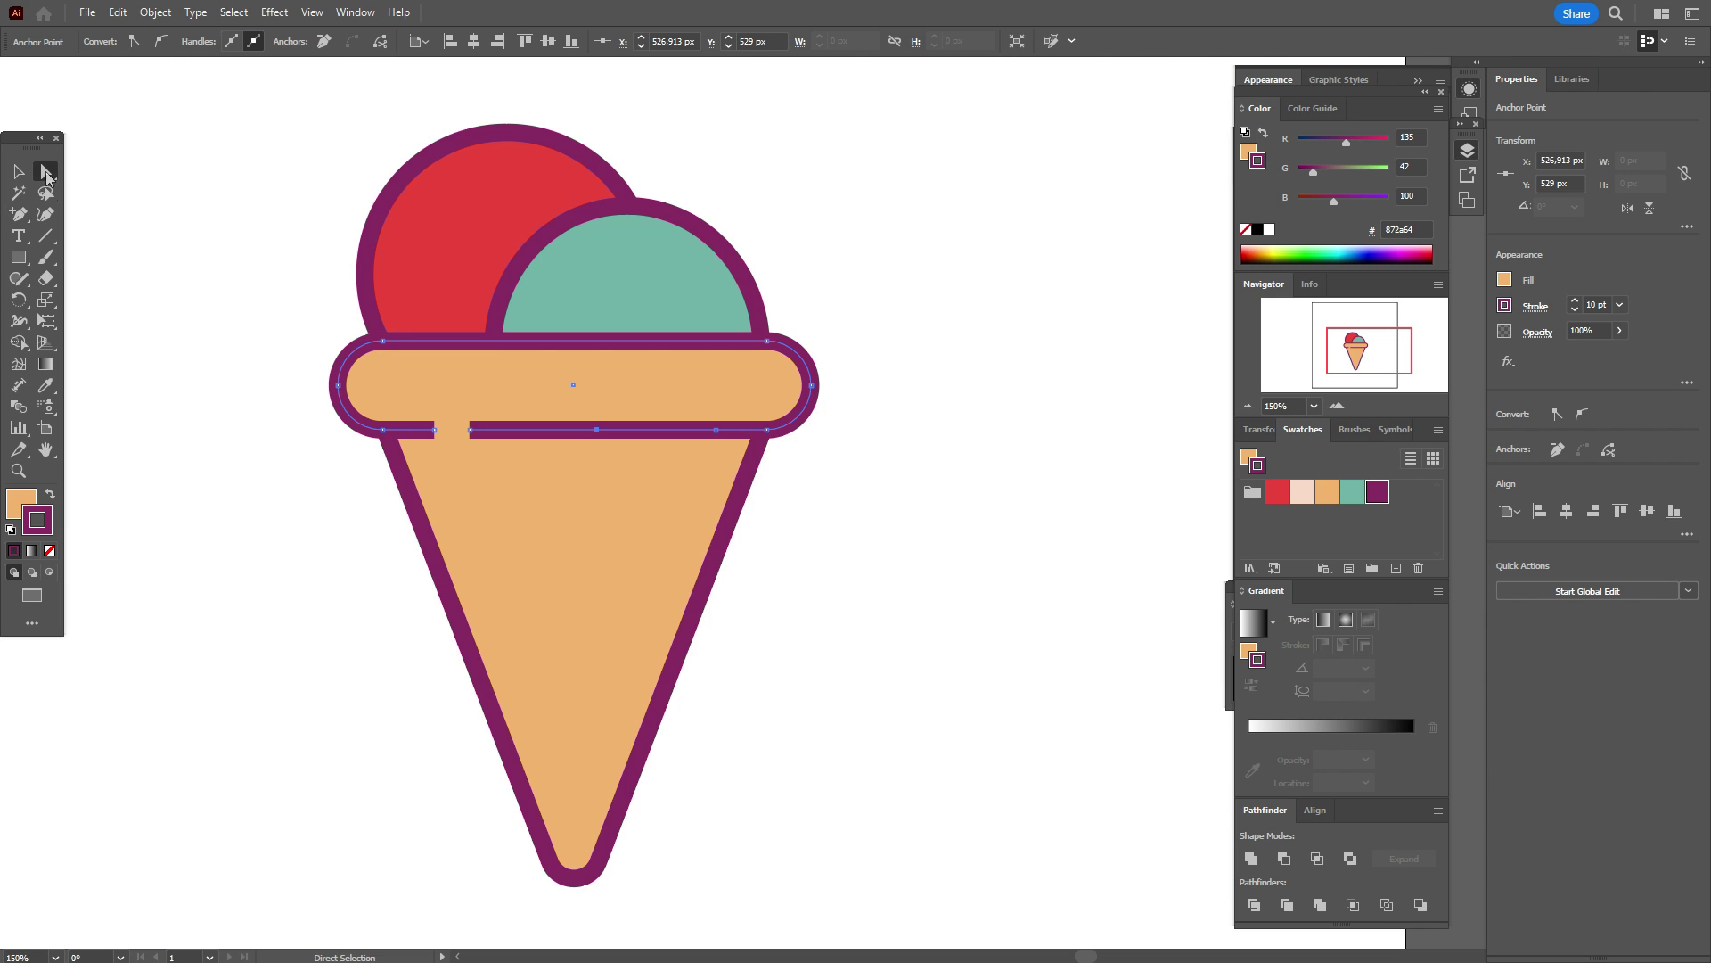
pyautogui.click(596, 430)
pyautogui.press('Delete')
# - Draw a horizontal purple line about 91 px long inside the opening in the rim's lower outline
pyautogui.press('\\')
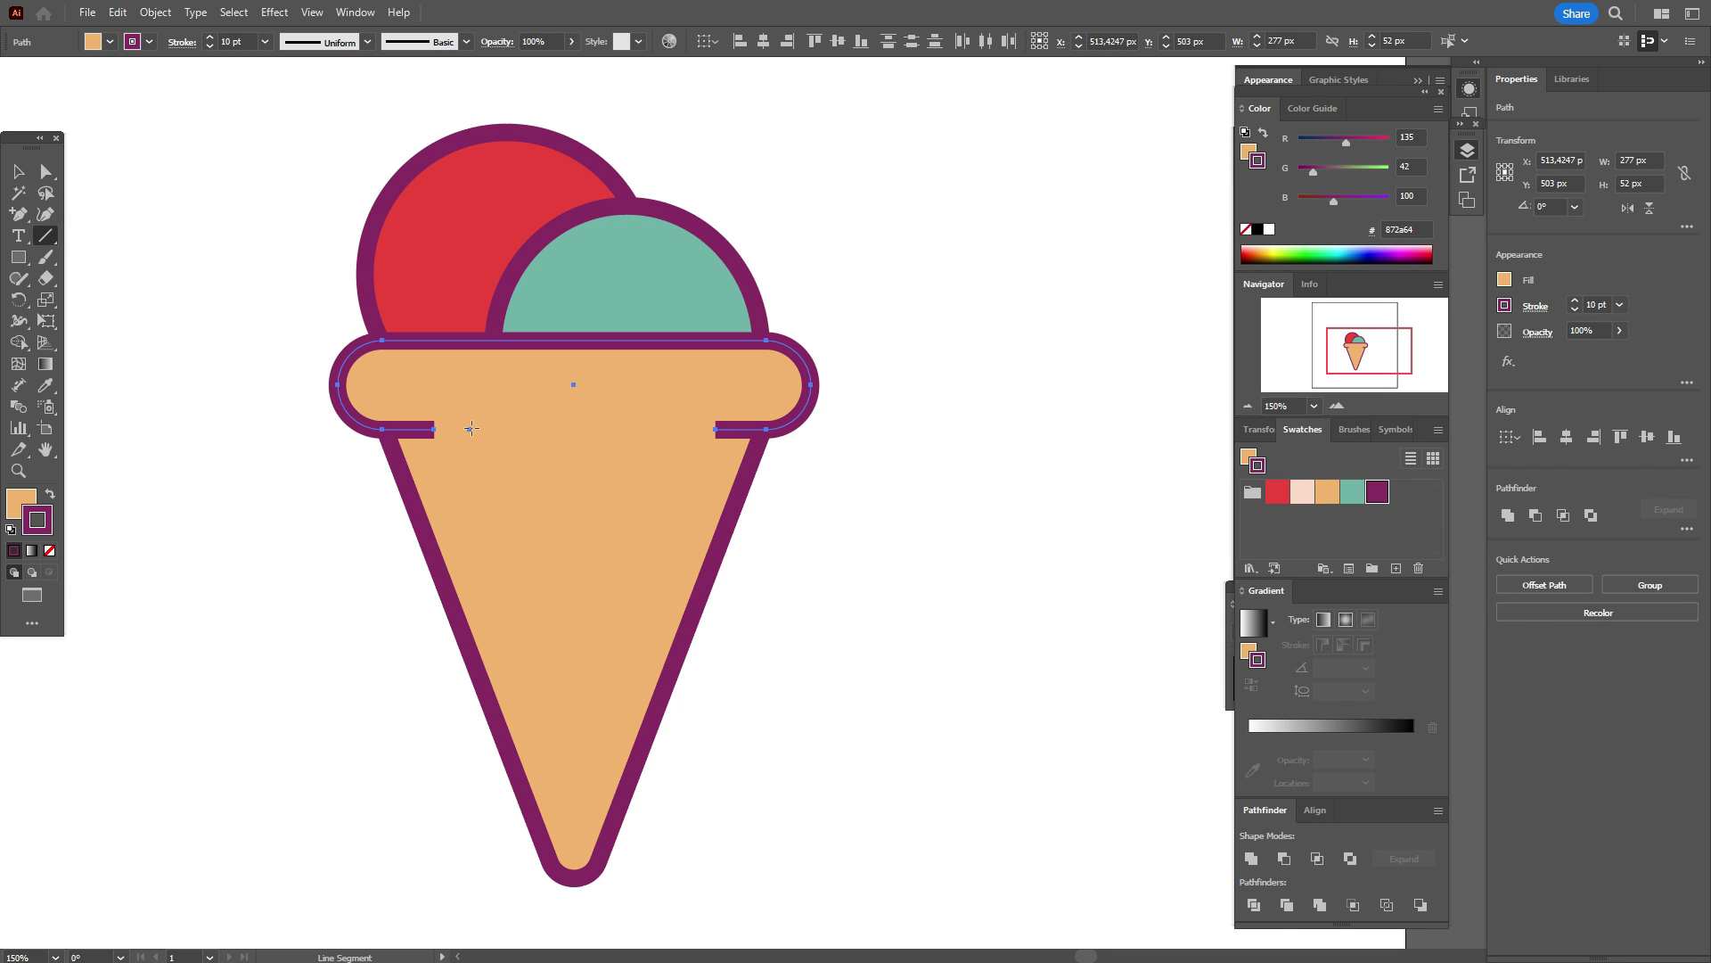
pyautogui.moveTo(469, 430)
pyautogui.mouseDown()
pyautogui.moveTo(662, 432)
pyautogui.moveTo(628, 435)
pyautogui.mouseUp()
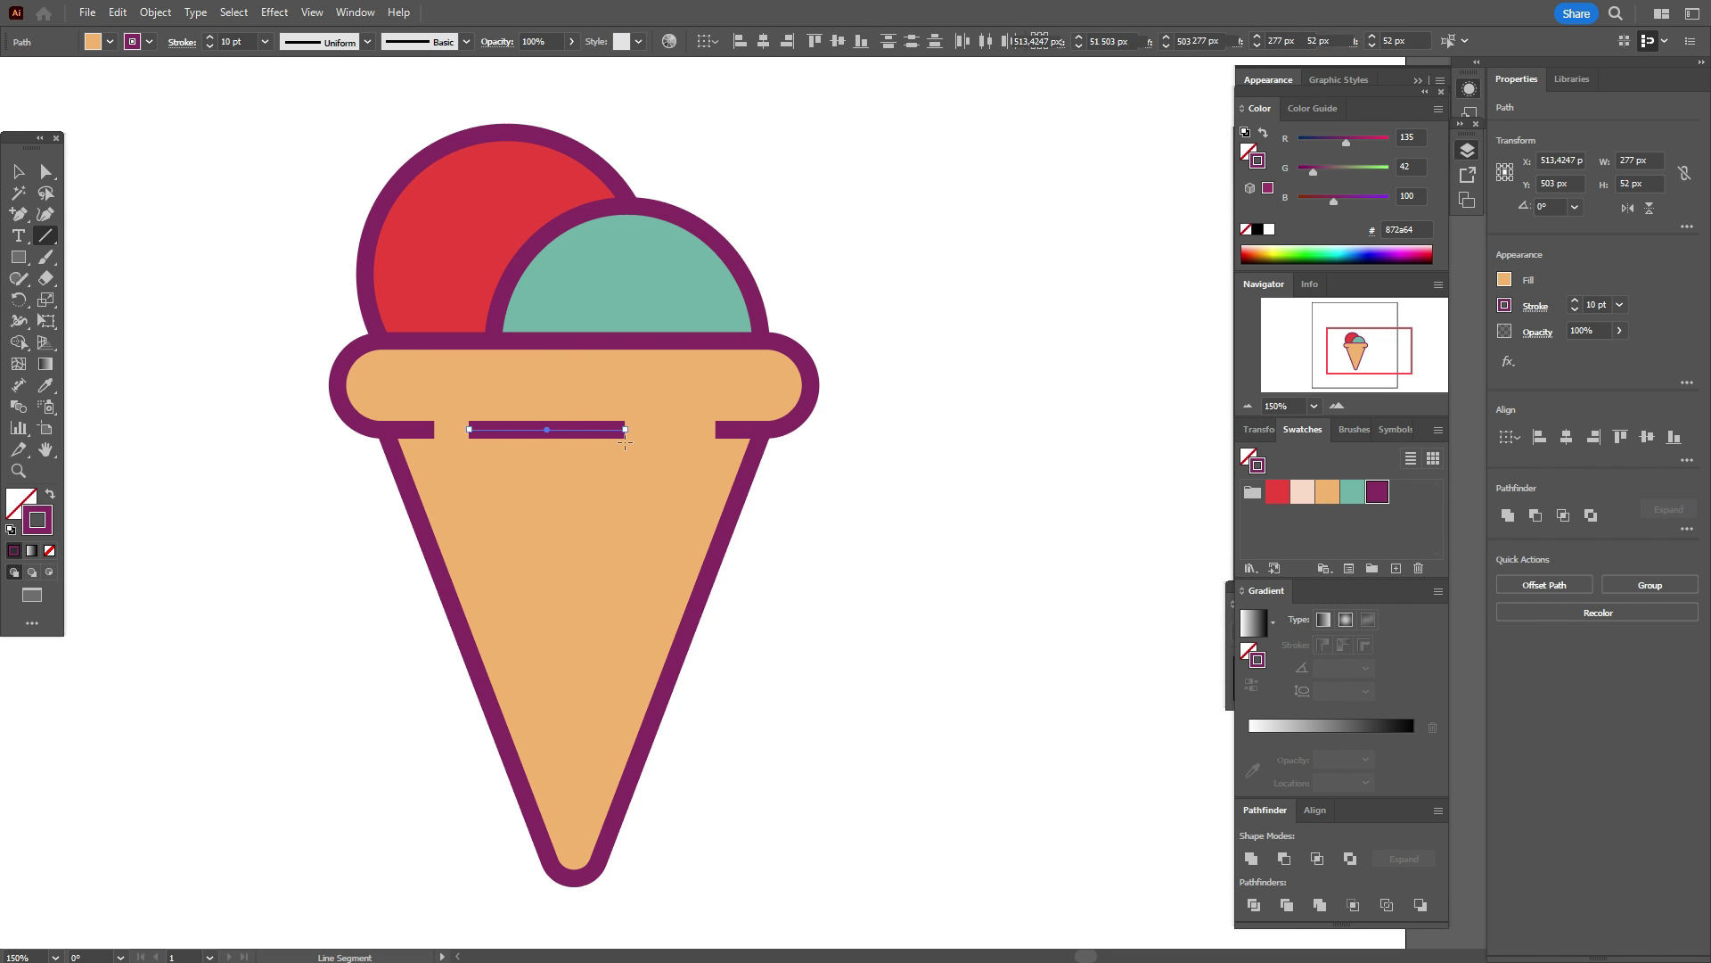
pyautogui.press('v')
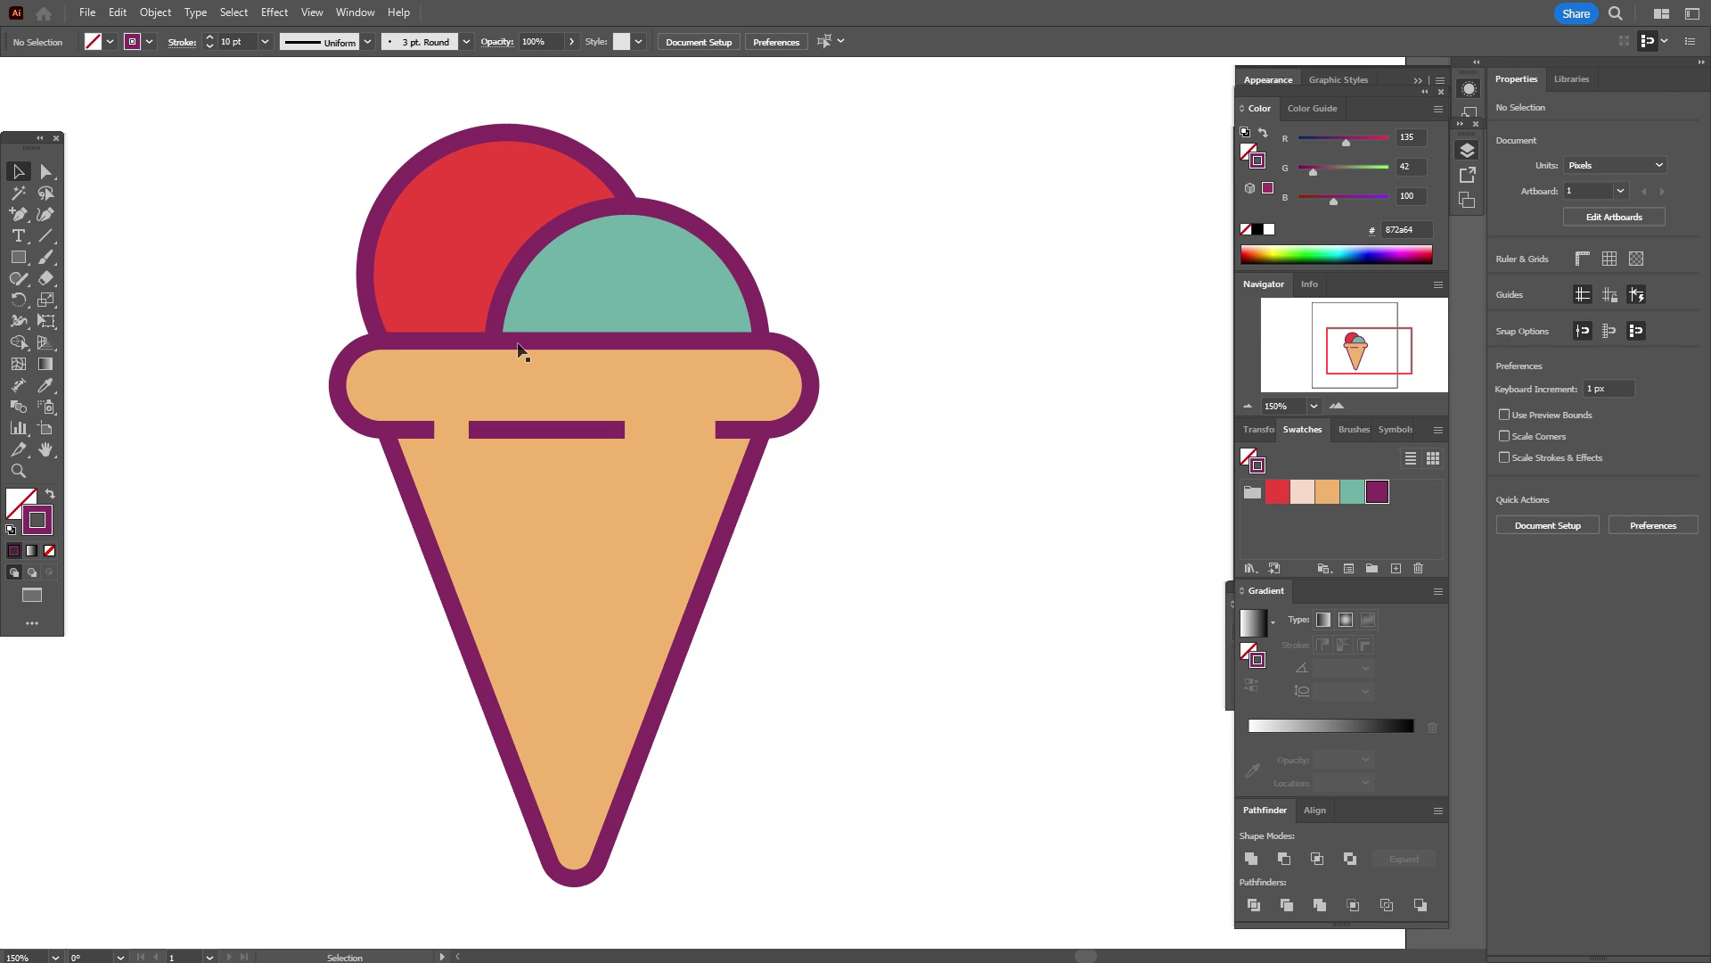
# - Give the open ends of the rim's outline round caps
pyautogui.click(520, 346)
pyautogui.click(1535, 314)
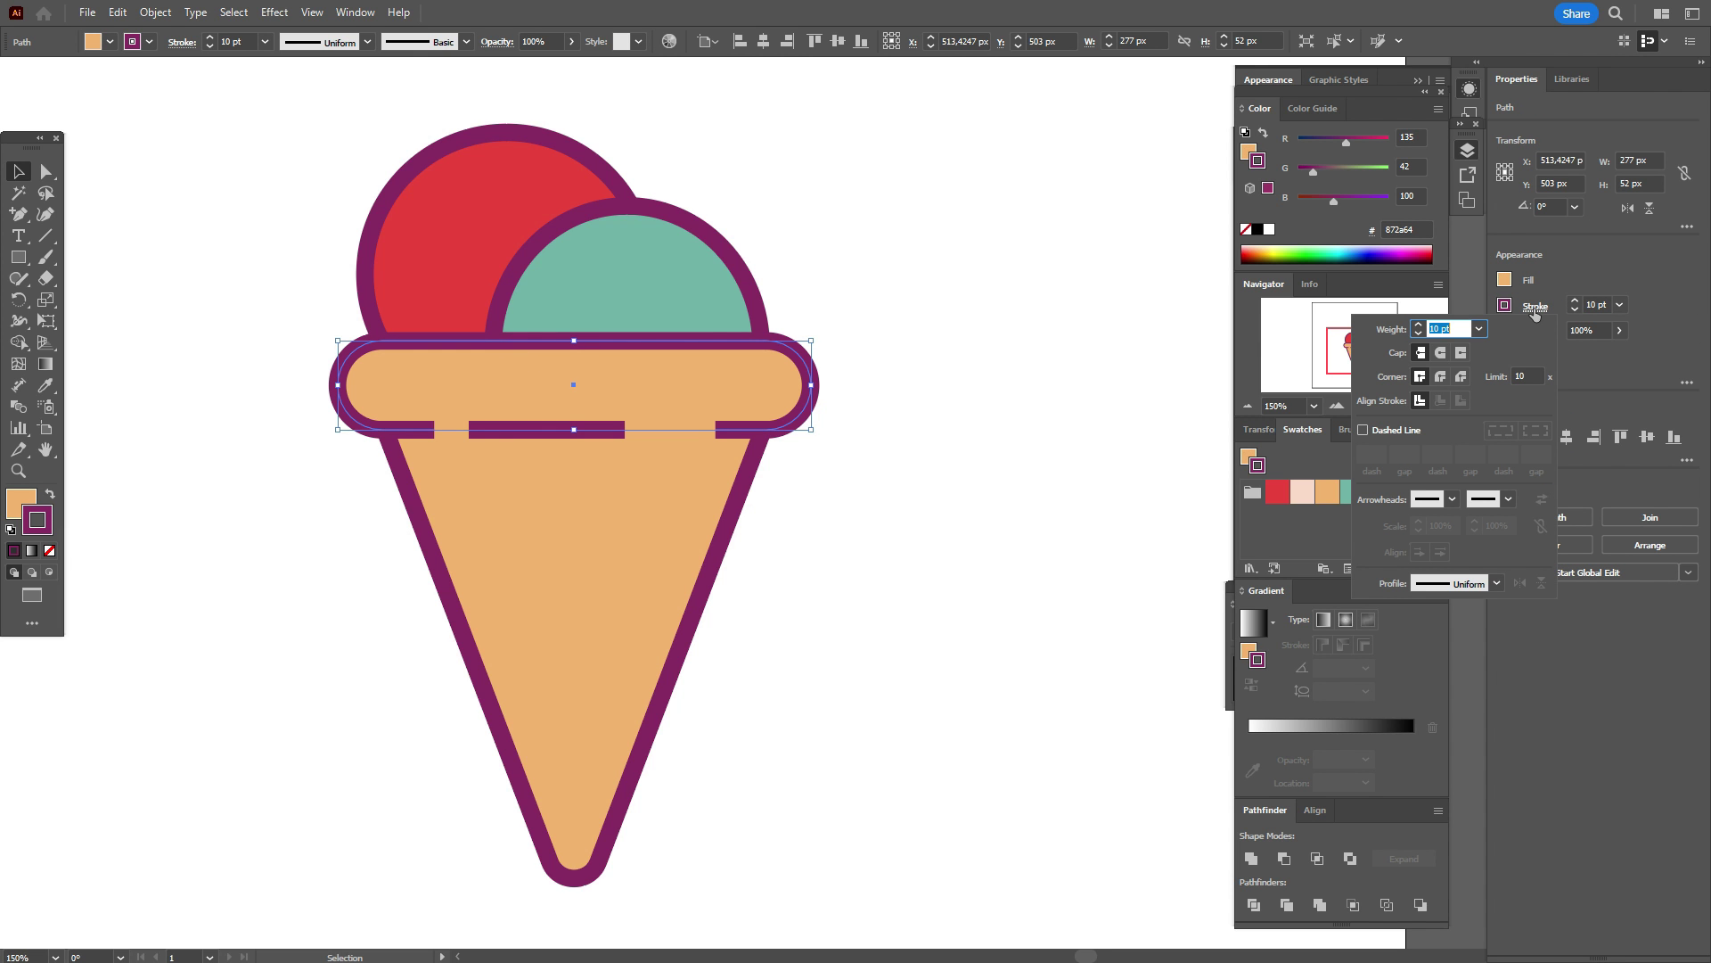
pyautogui.click(1444, 357)
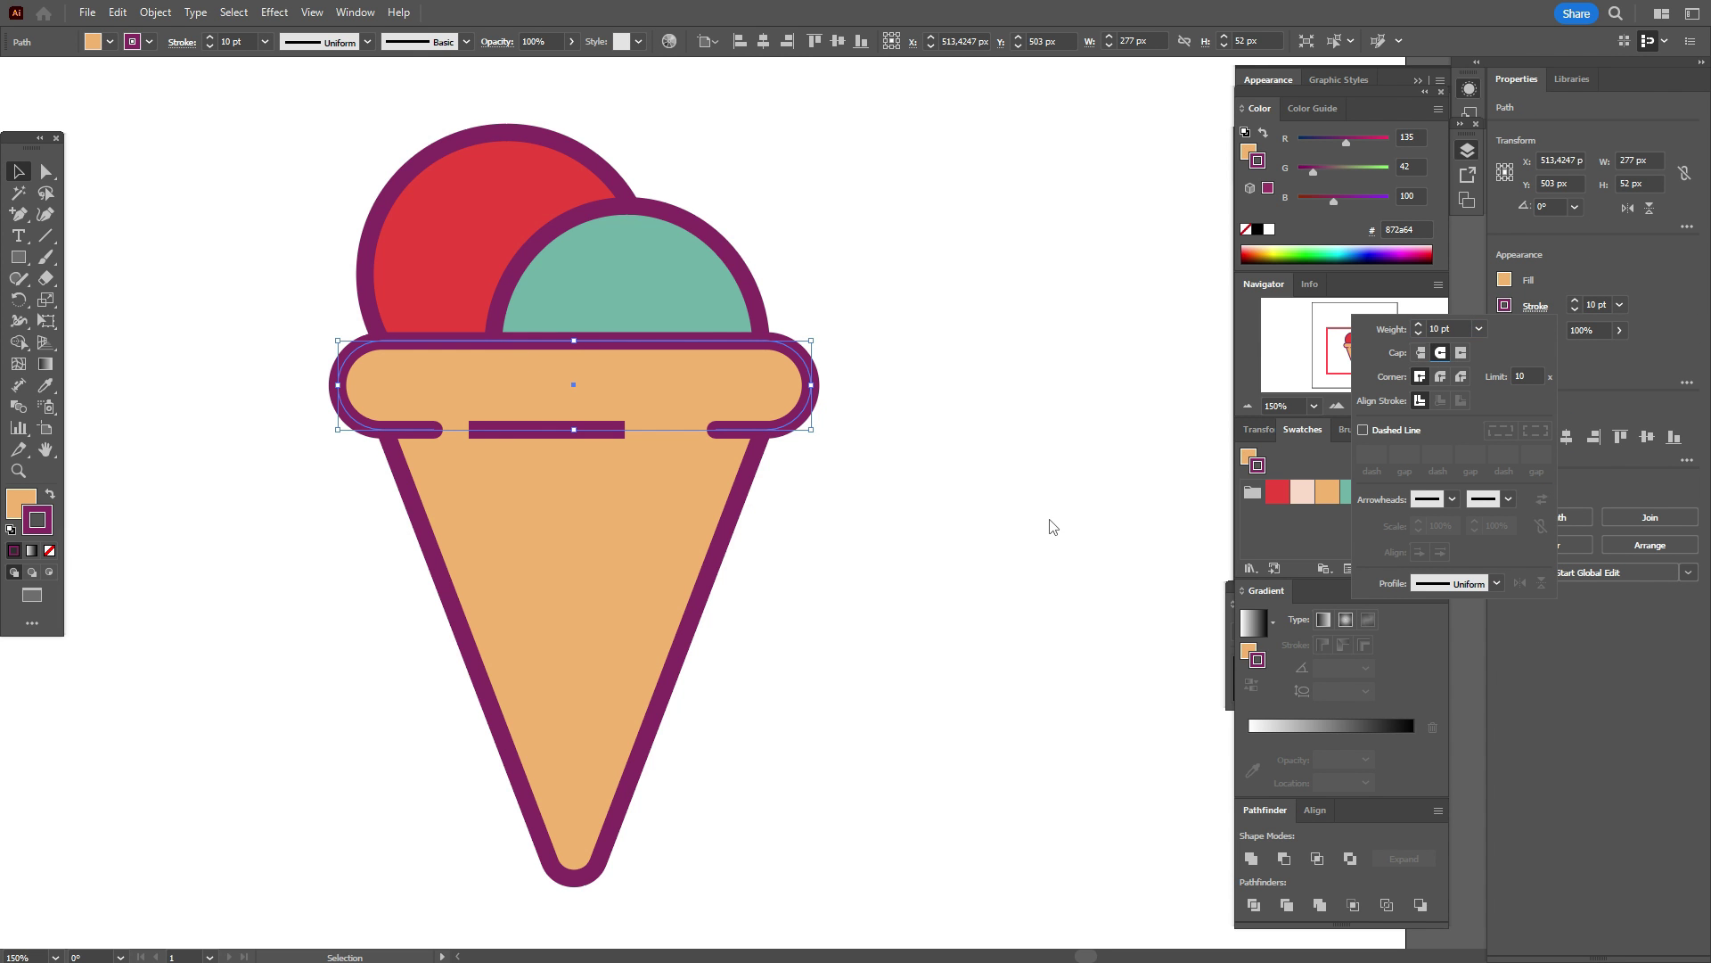
# - Apply round caps to the short horizontal line in the rim's opening
pyautogui.click(592, 441)
pyautogui.click(592, 434)
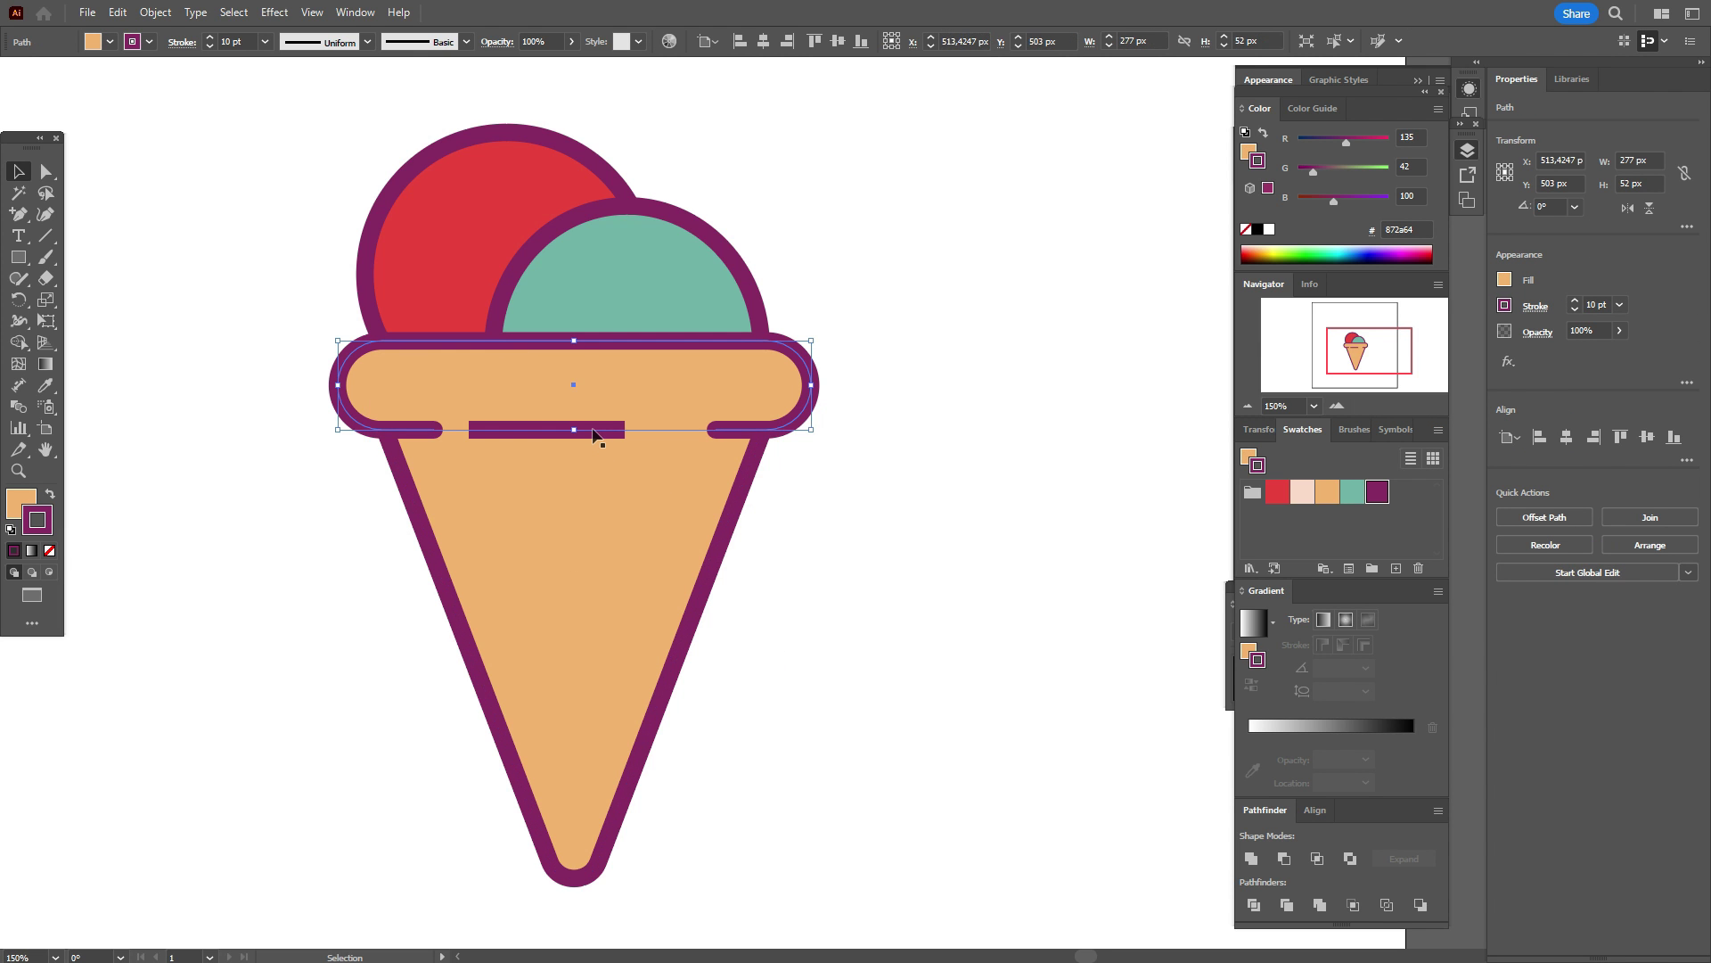
pyautogui.click(541, 439)
pyautogui.click(540, 431)
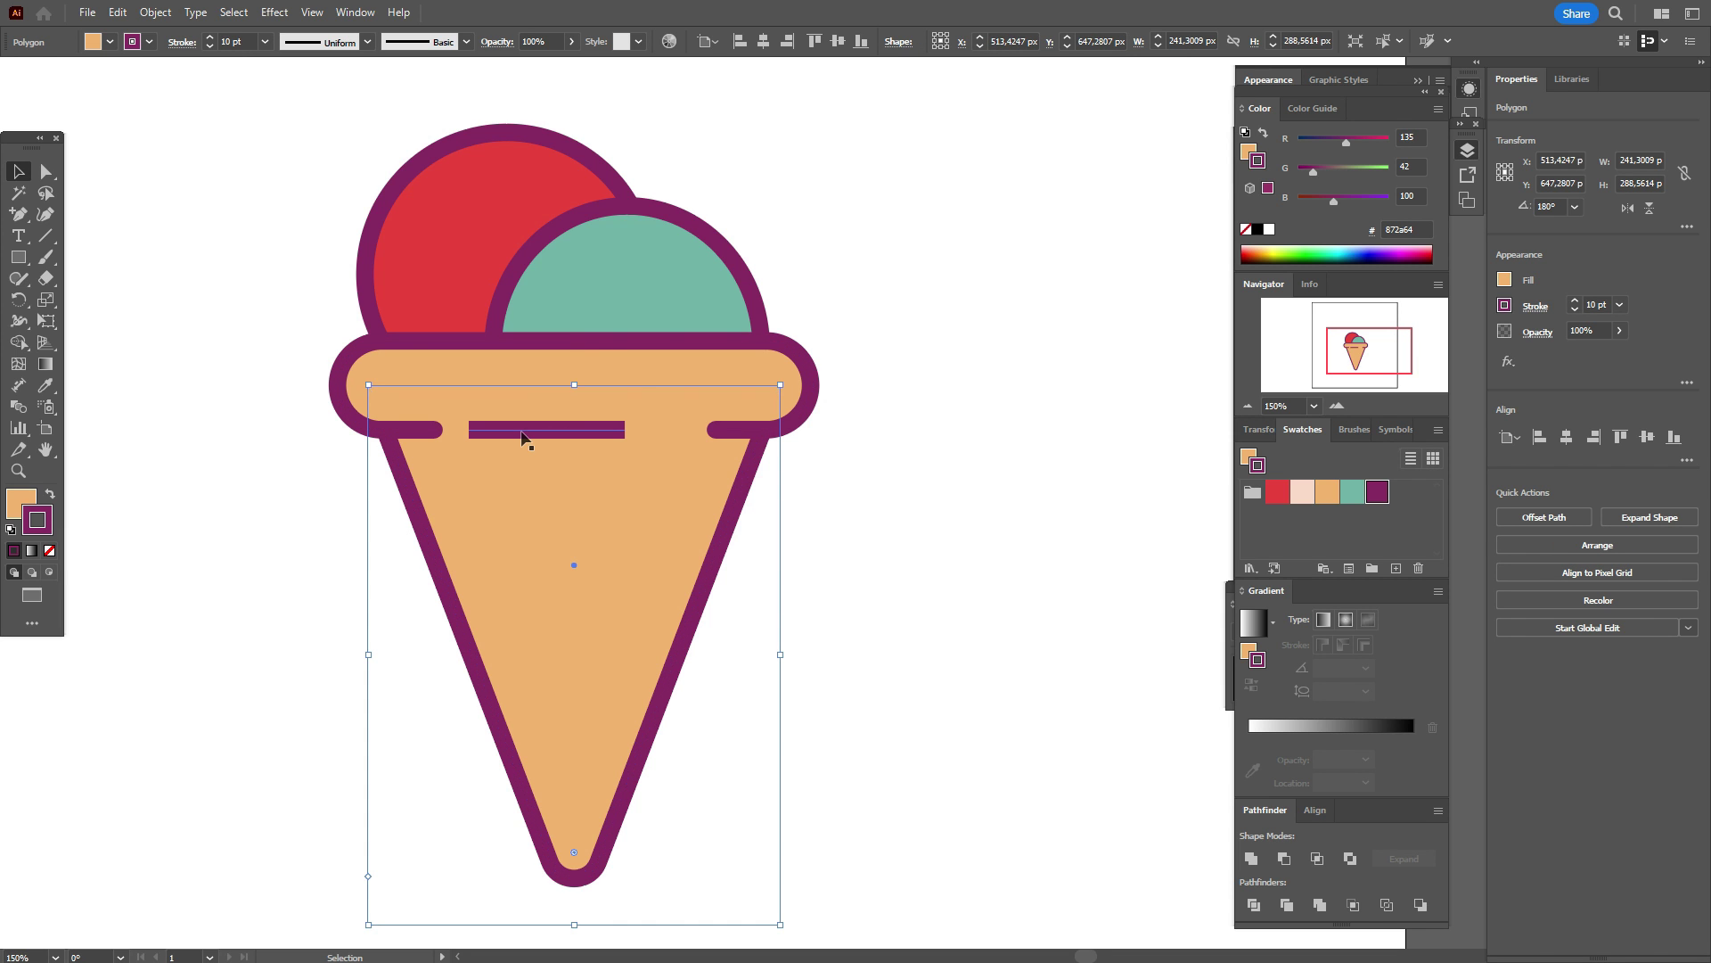
pyautogui.click(1536, 306)
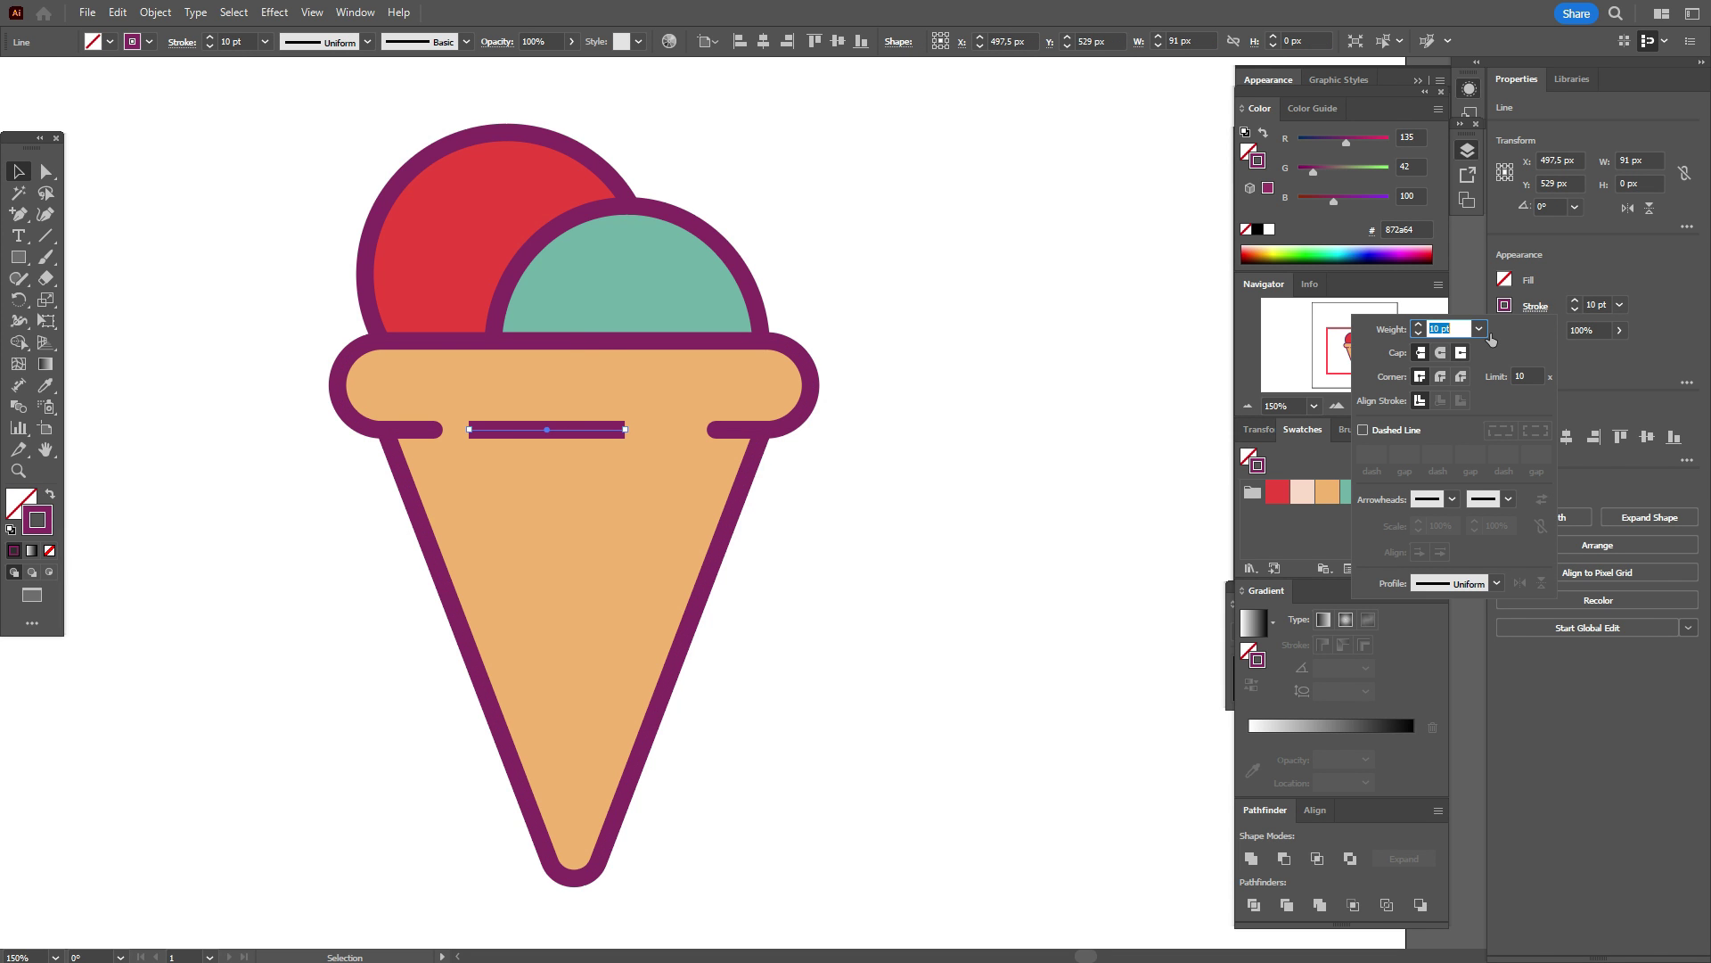
pyautogui.click(1441, 353)
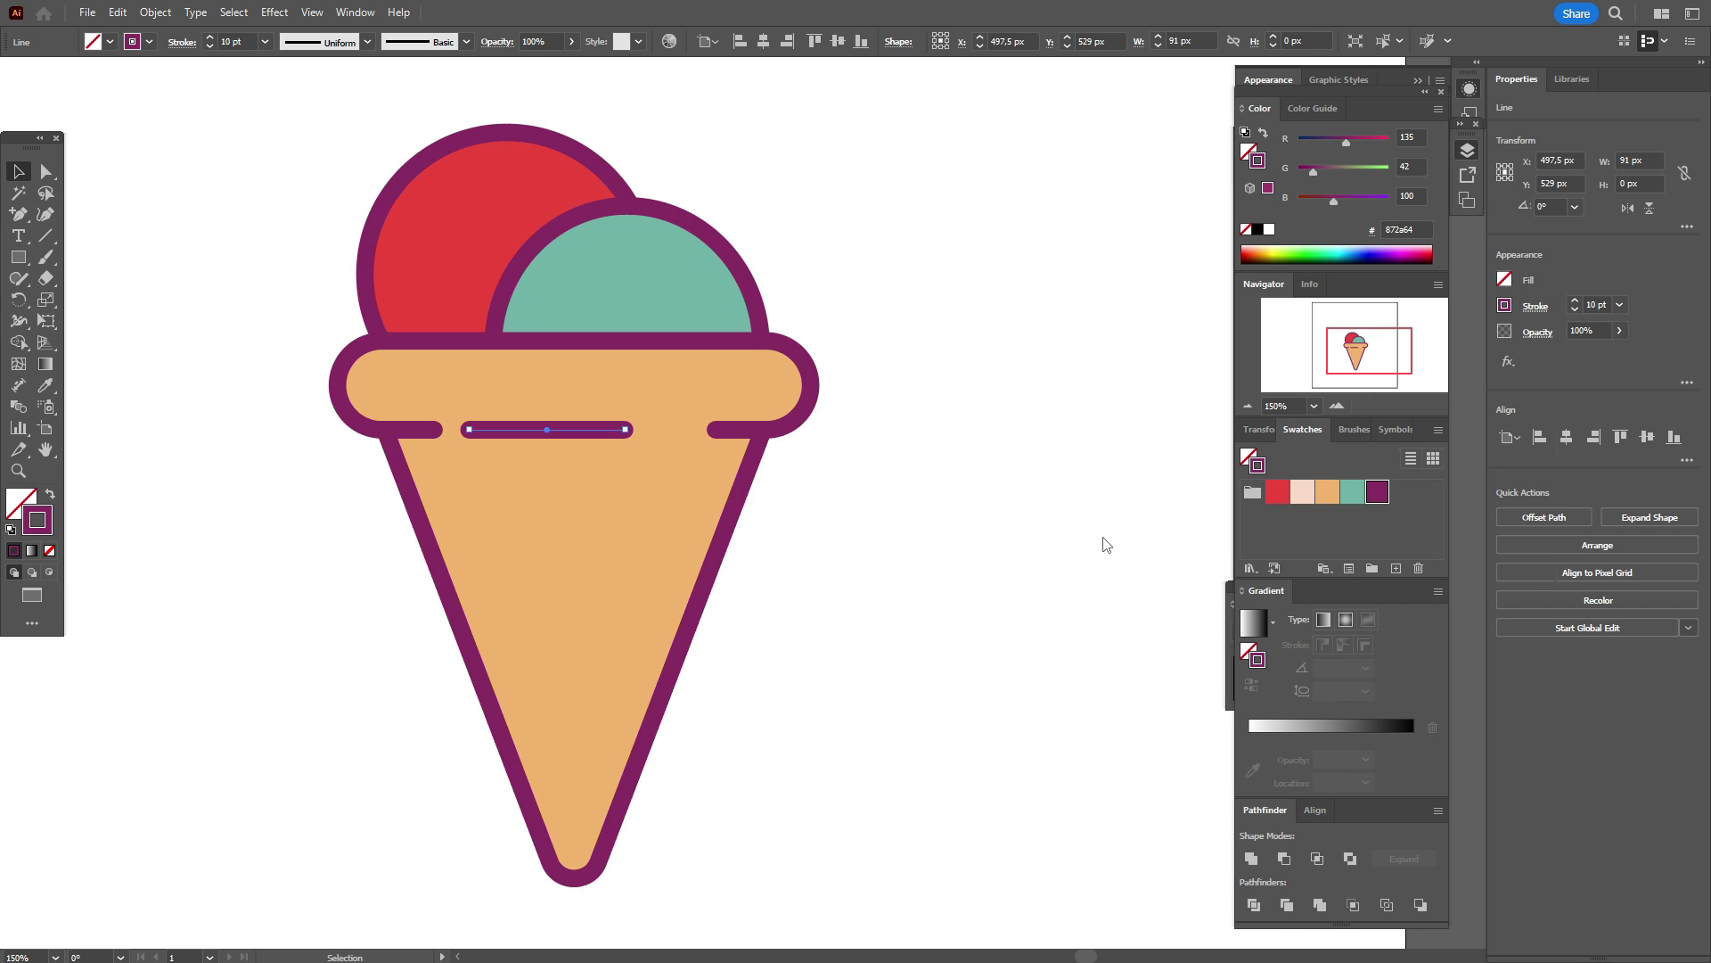
# - Nudge the short line a few pixels to the right within the rim's opening and deselect it
pyautogui.press('Right')
pyautogui.press('Right')
pyautogui.press('Right')
pyautogui.press('Right')
pyautogui.press('Right')
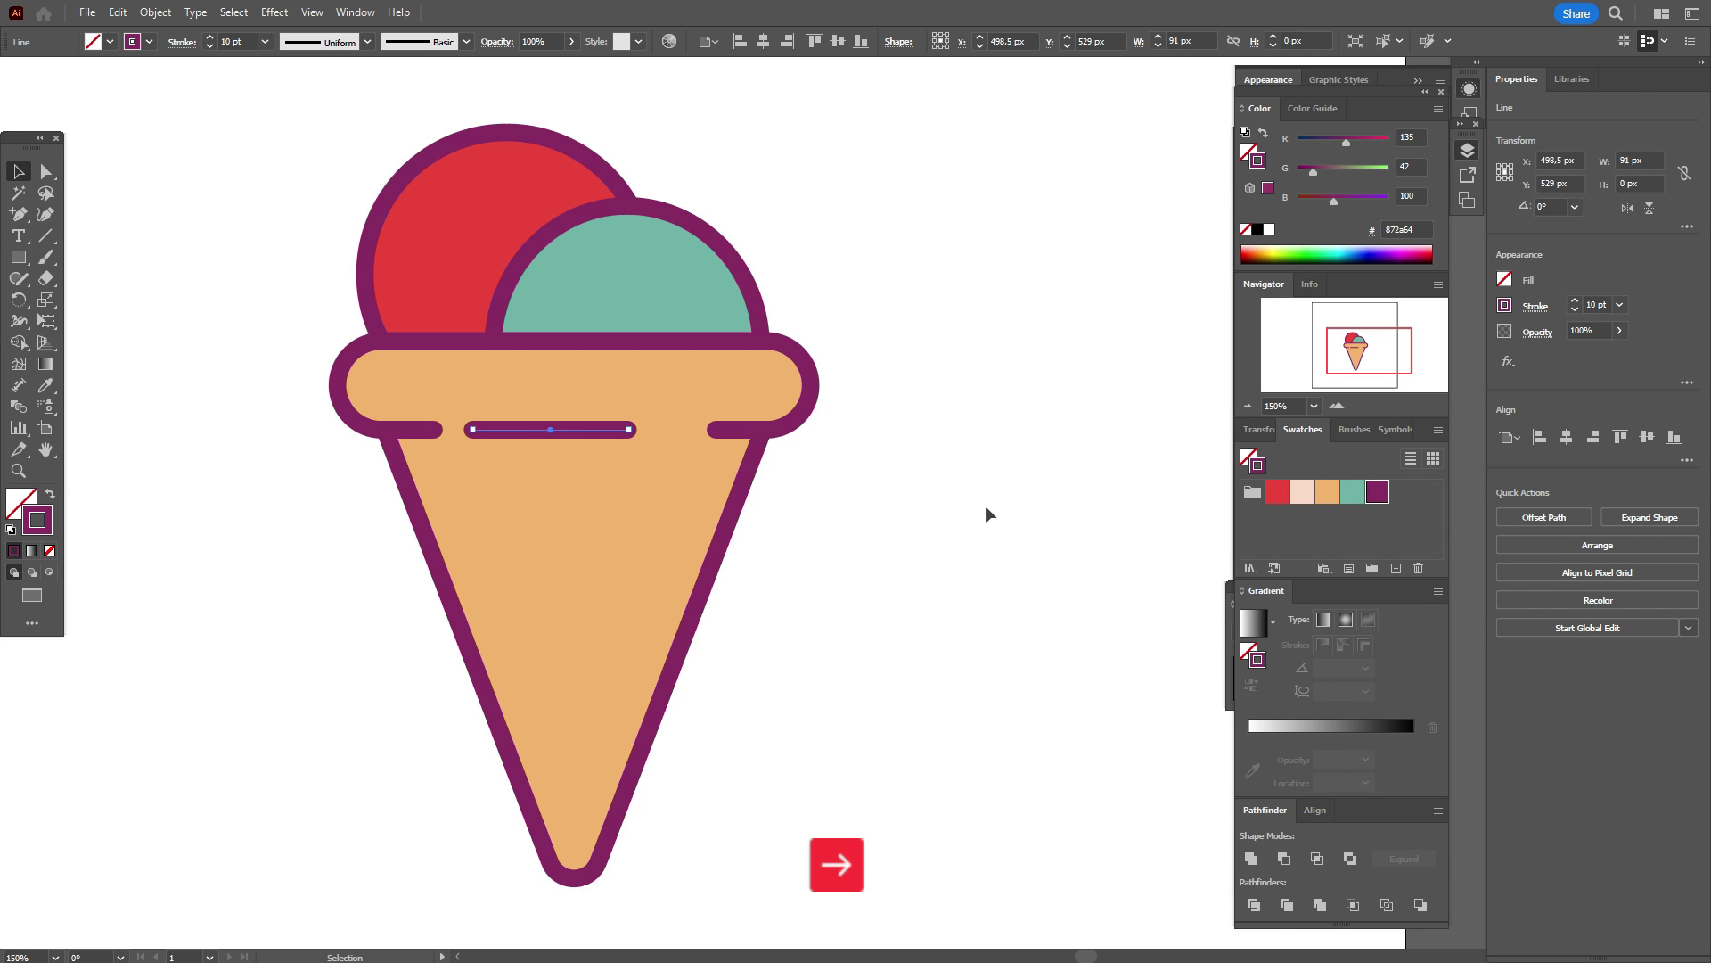
pyautogui.click(975, 505)
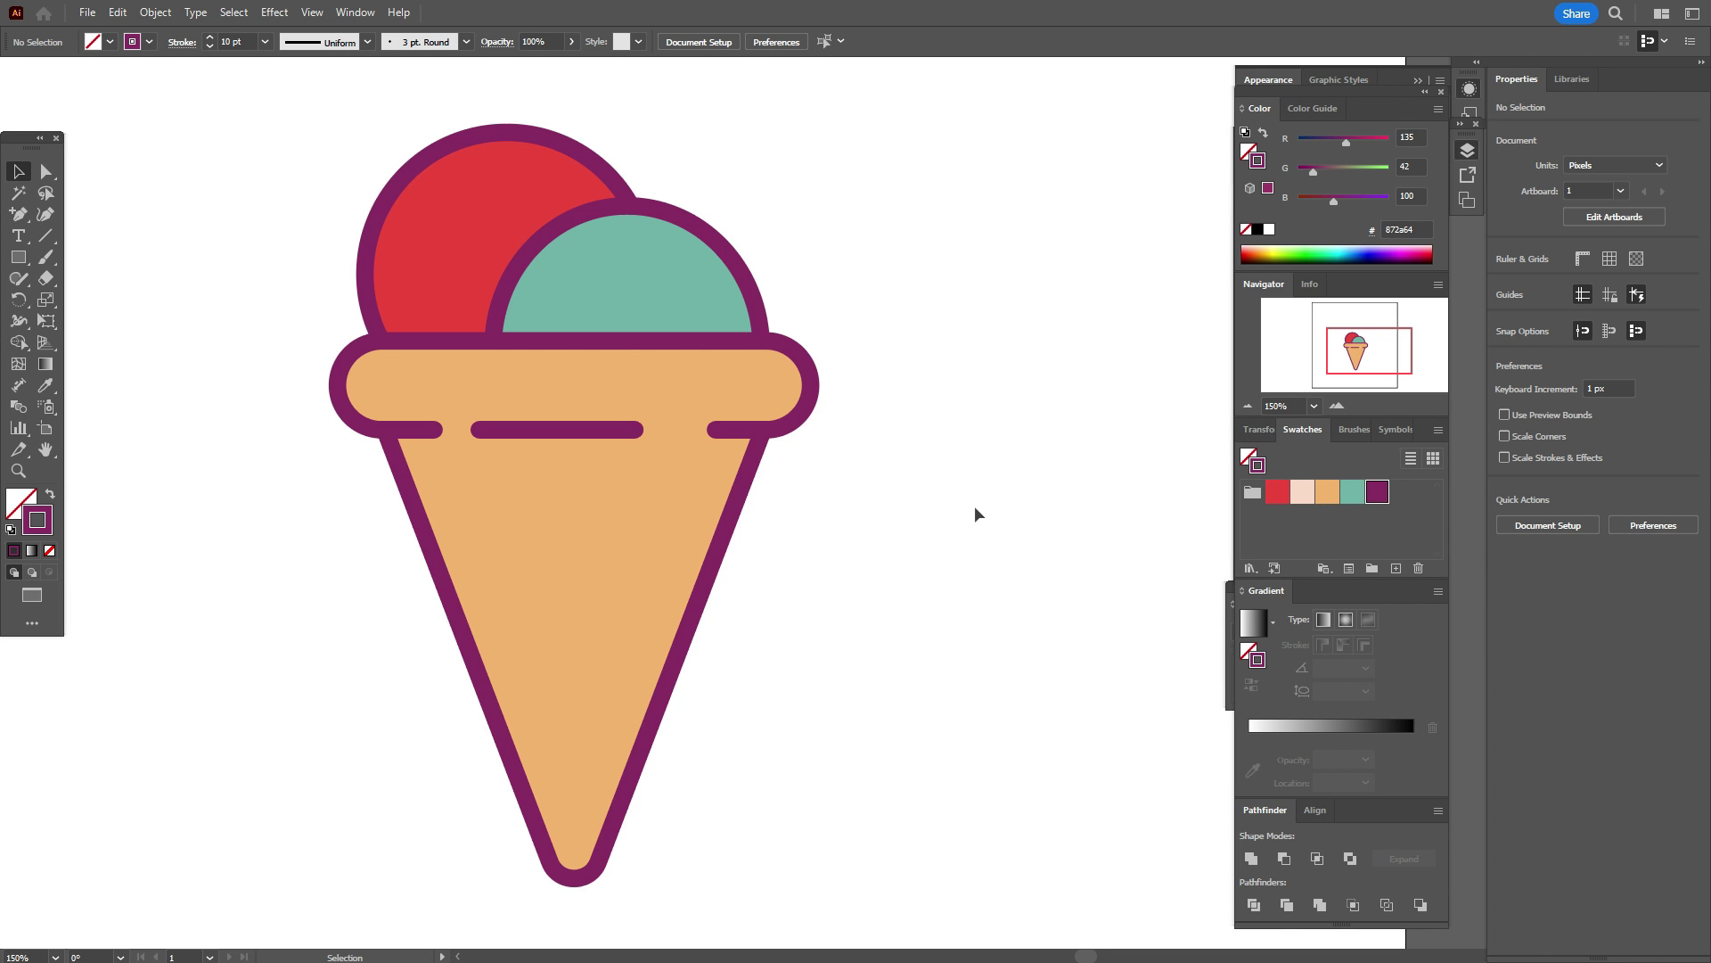
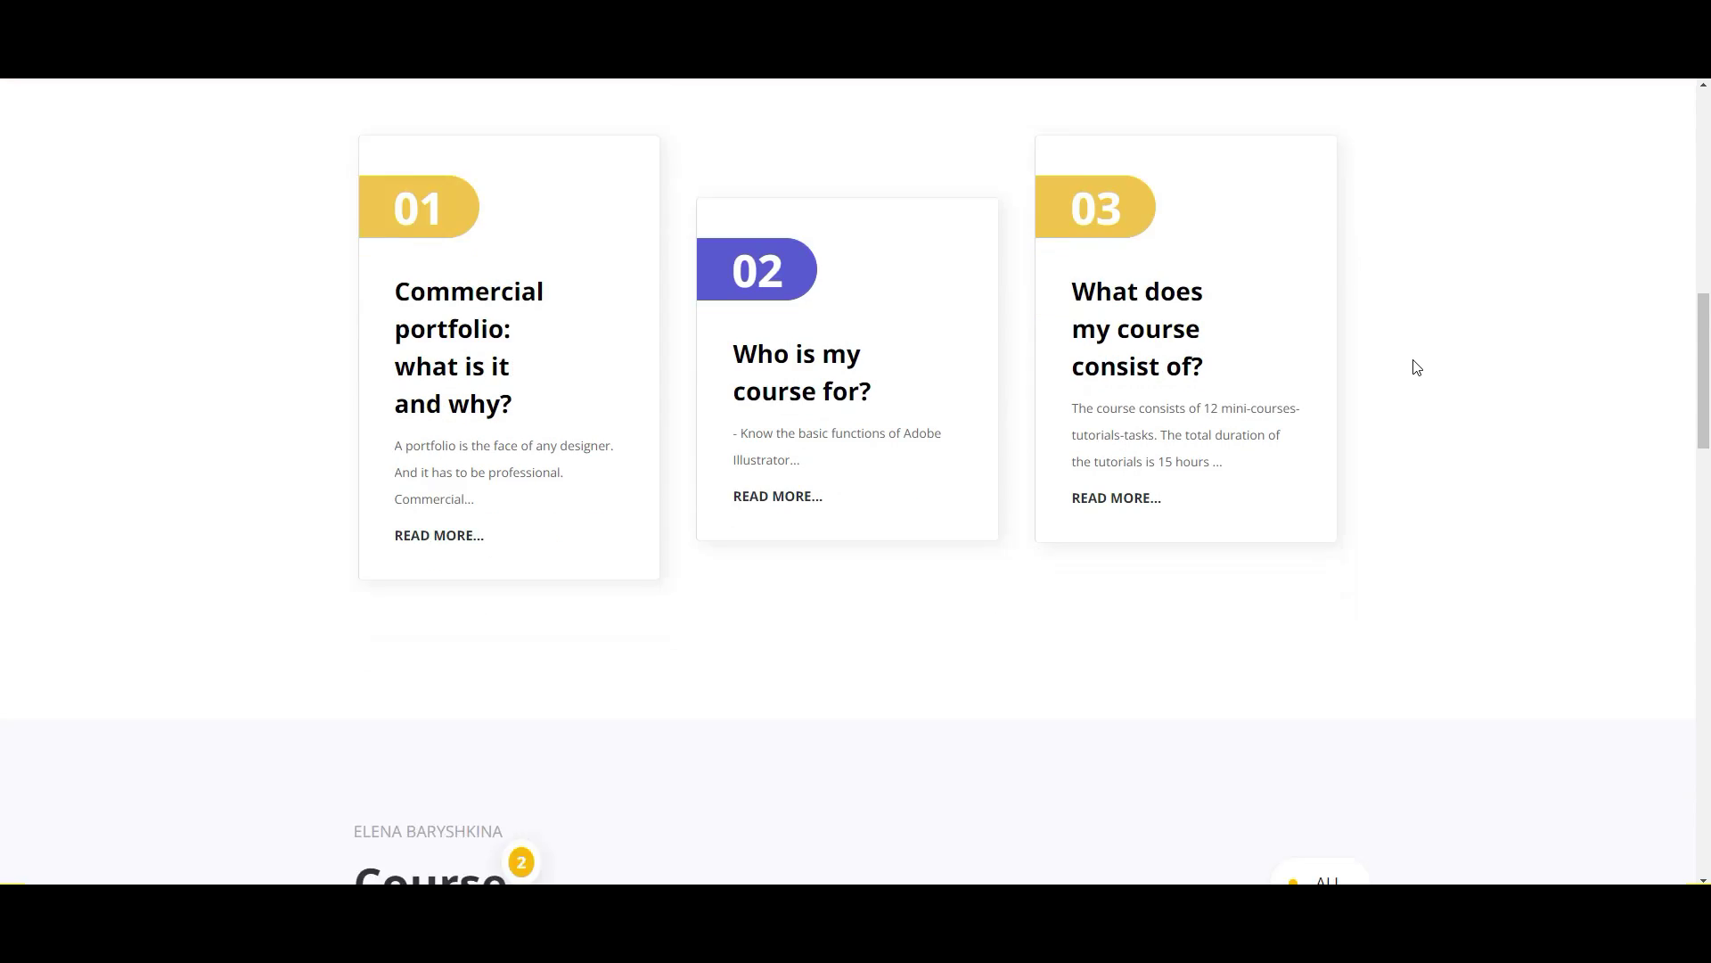
# - Switch to the Step Up course website and look through its course overview, course levels and Useful To Know notes
pyautogui.scroll(-1, 1420, 367)
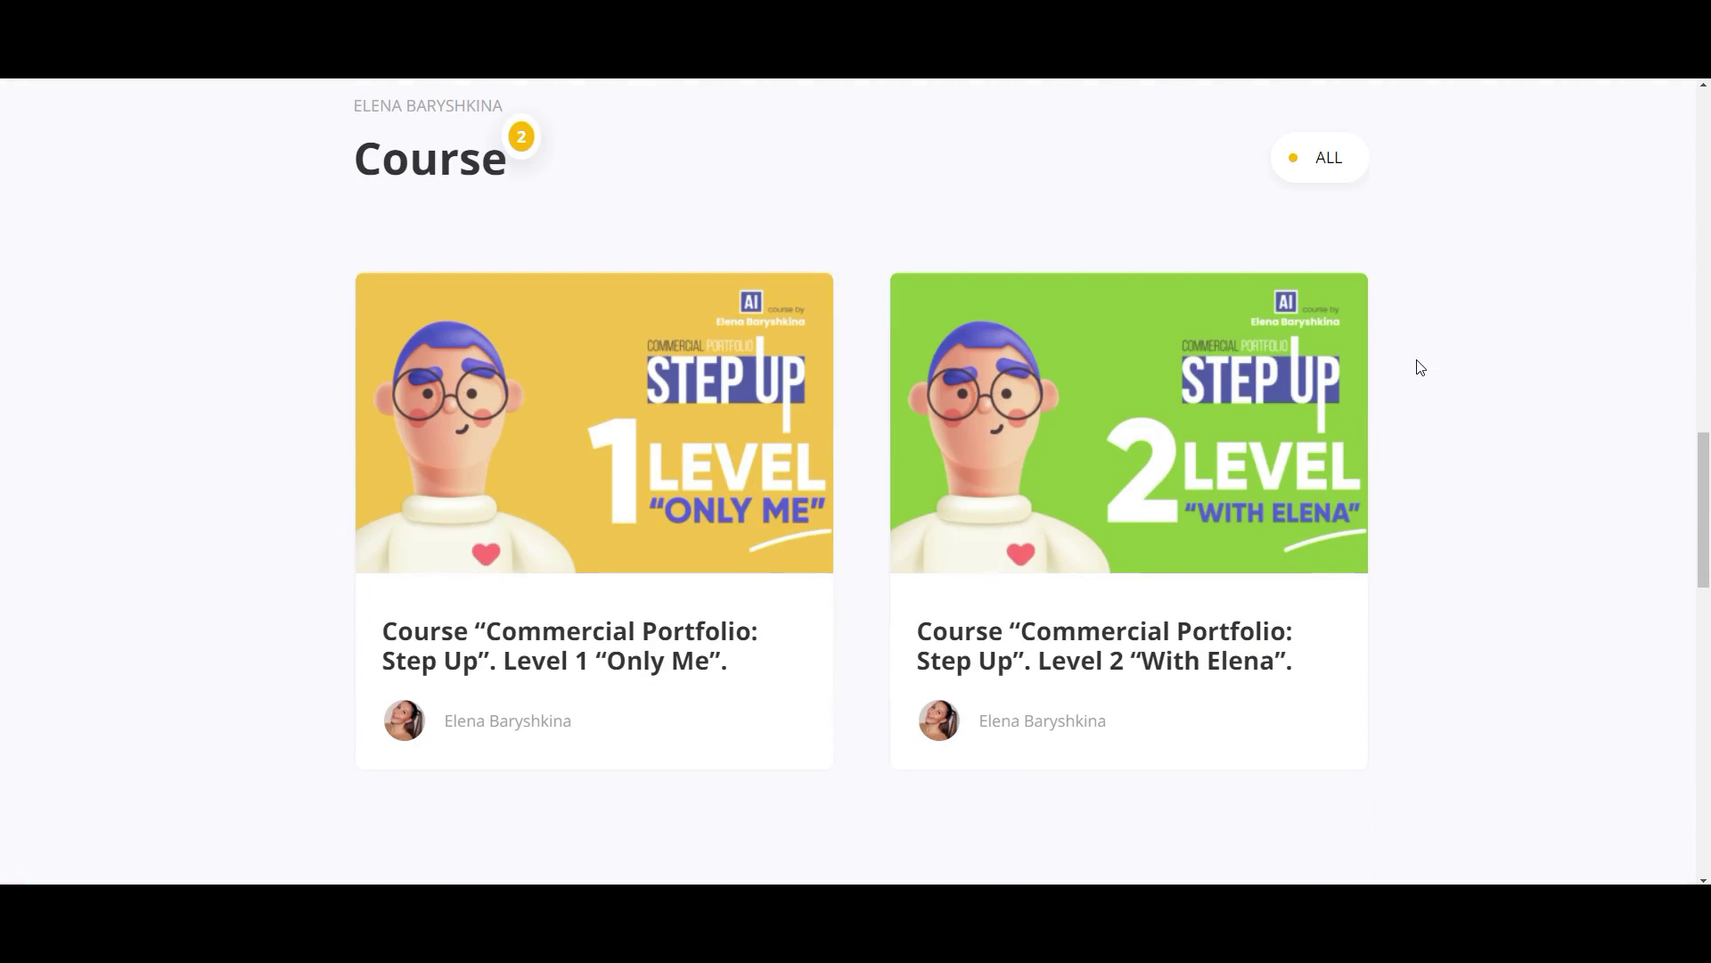
pyautogui.scroll(-8, 1464, 399)
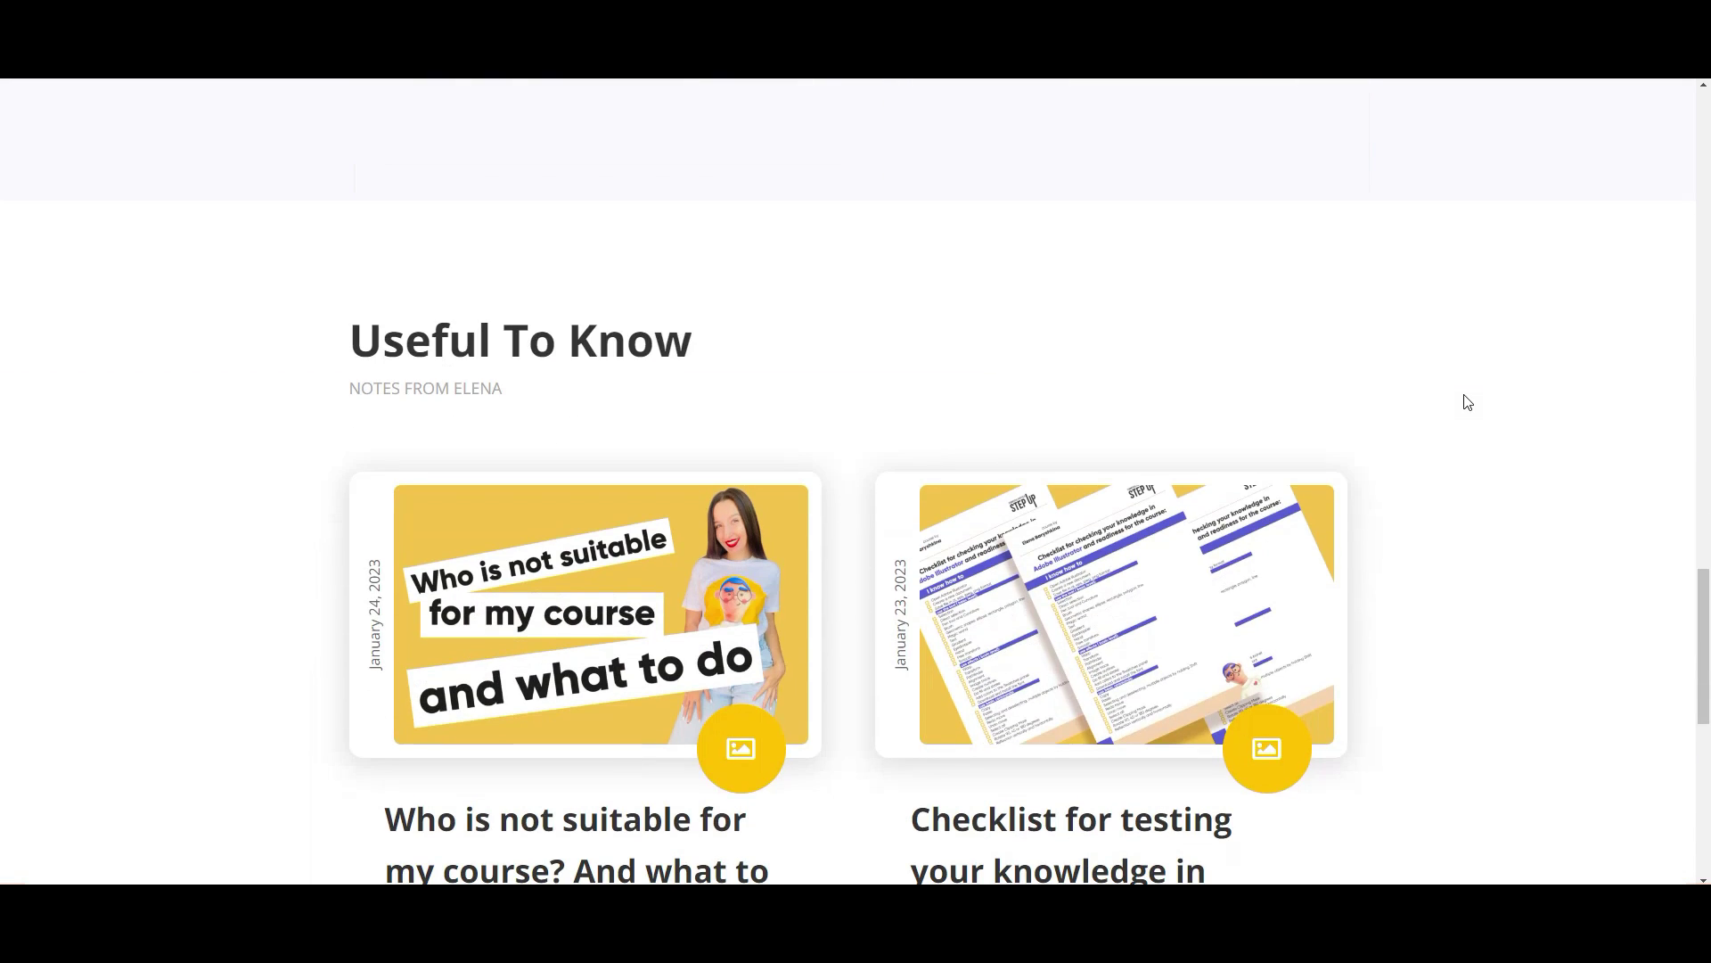
pyautogui.scroll(-1, 1468, 401)
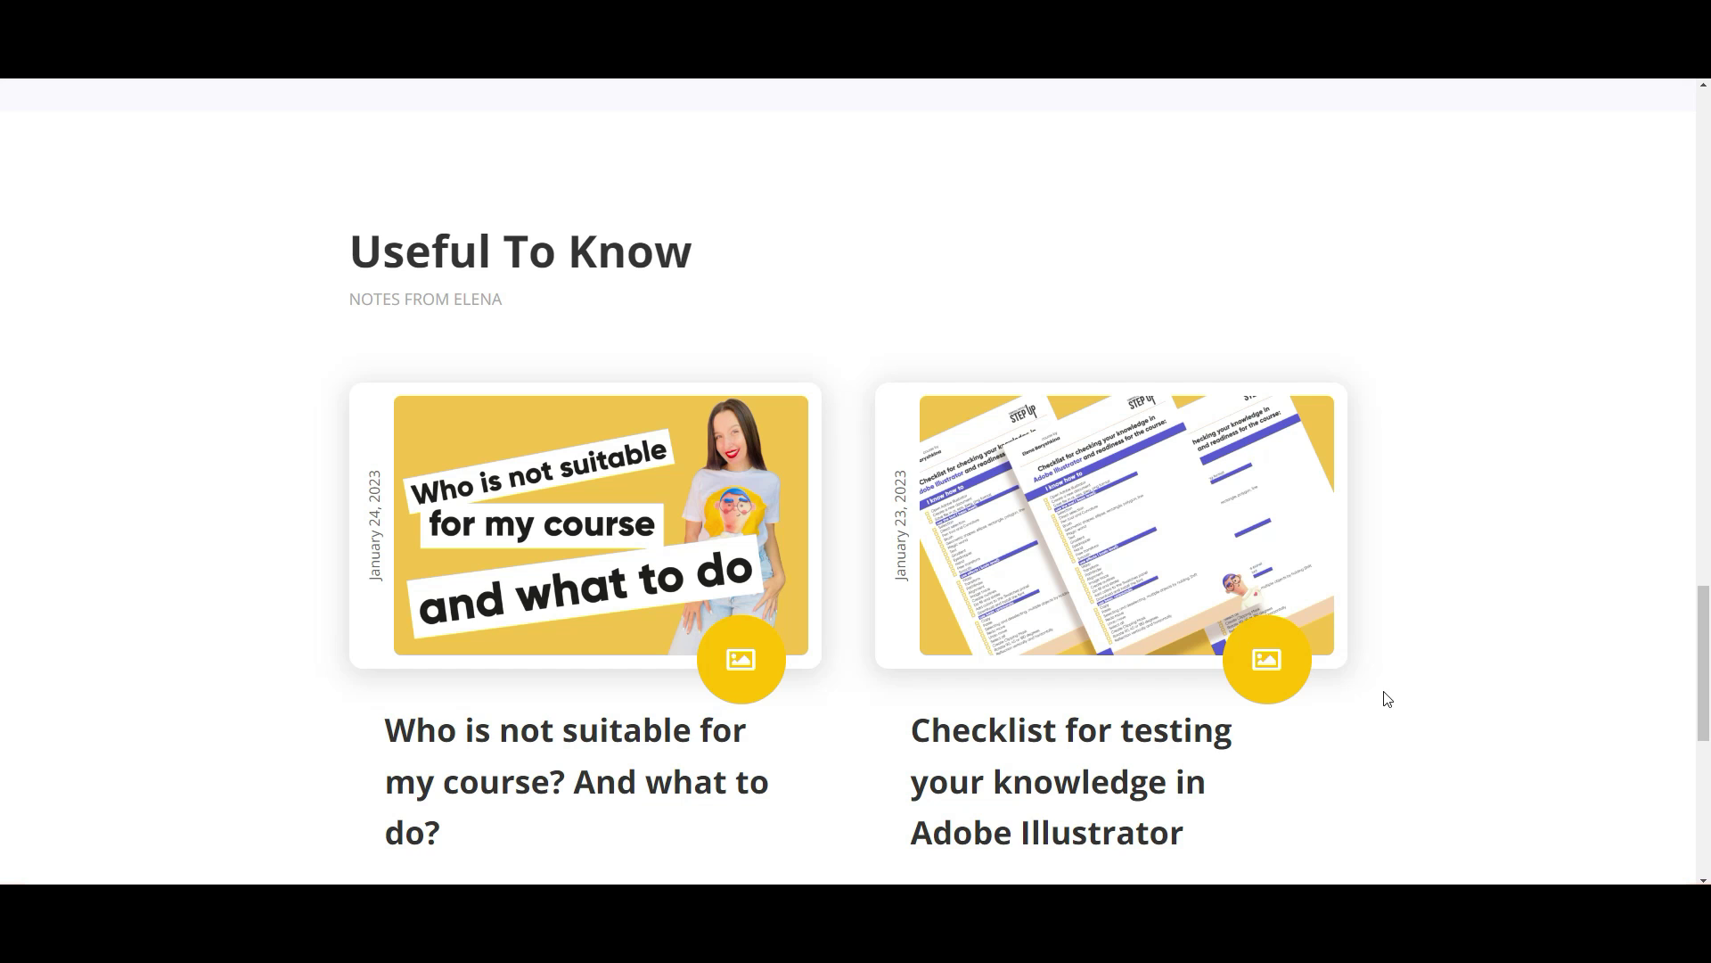
pyautogui.scroll(8, 1387, 699)
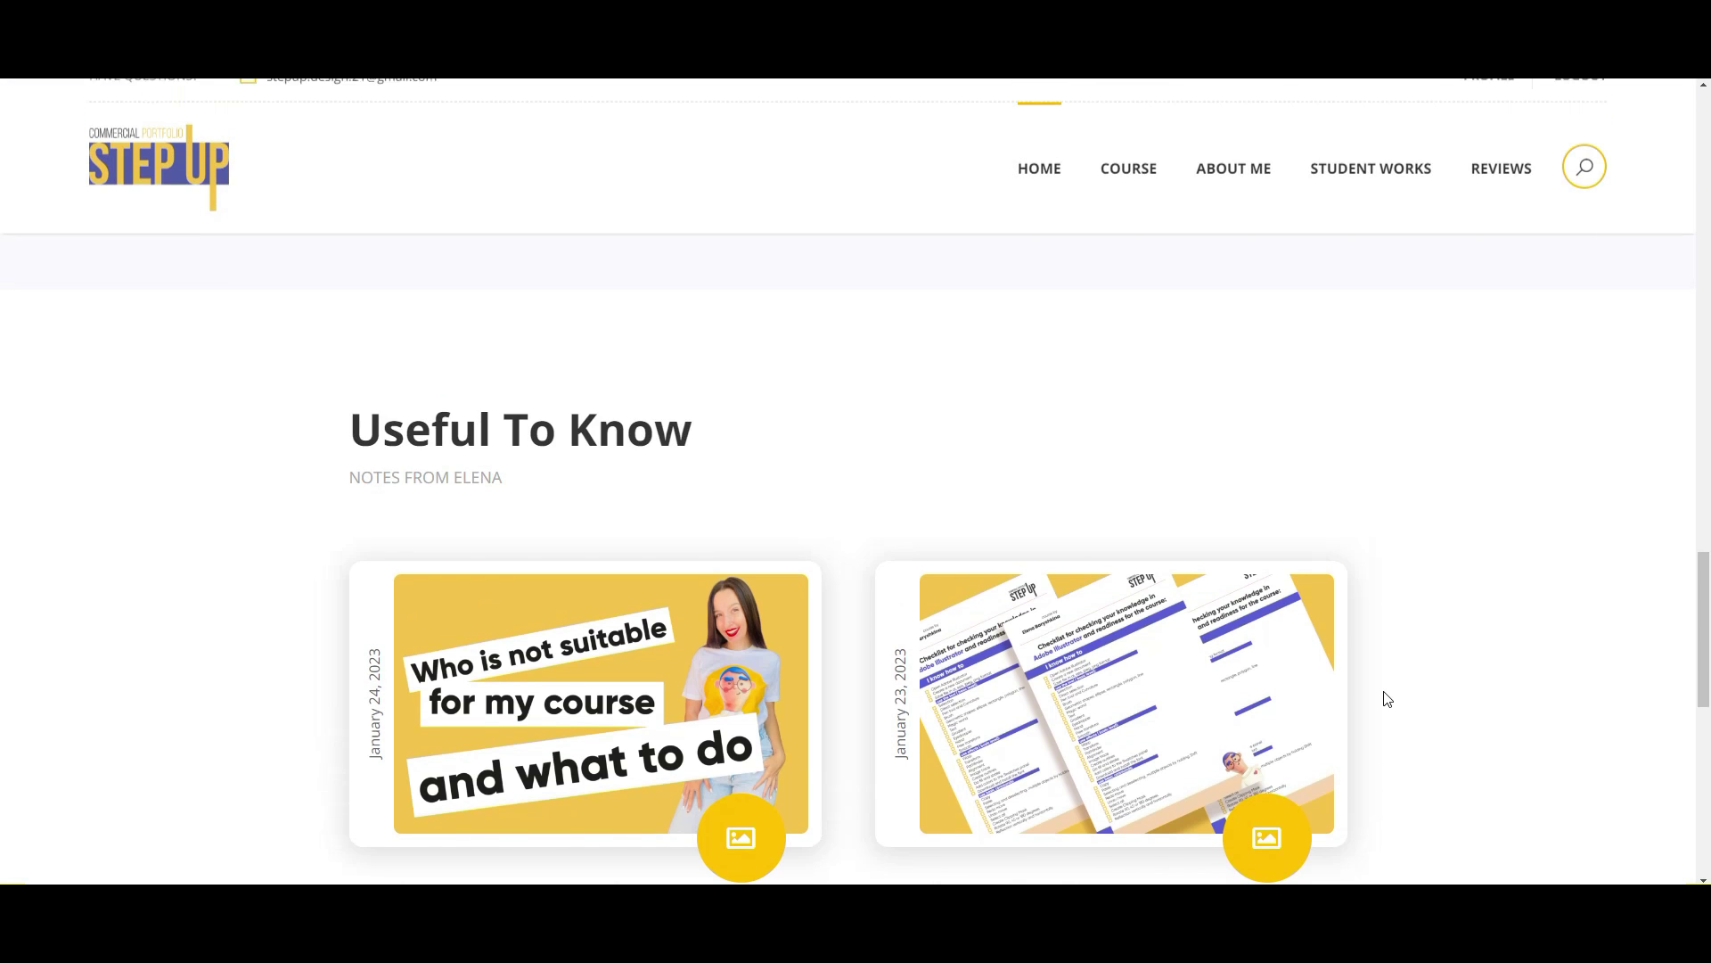
pyautogui.scroll(8, 1386, 698)
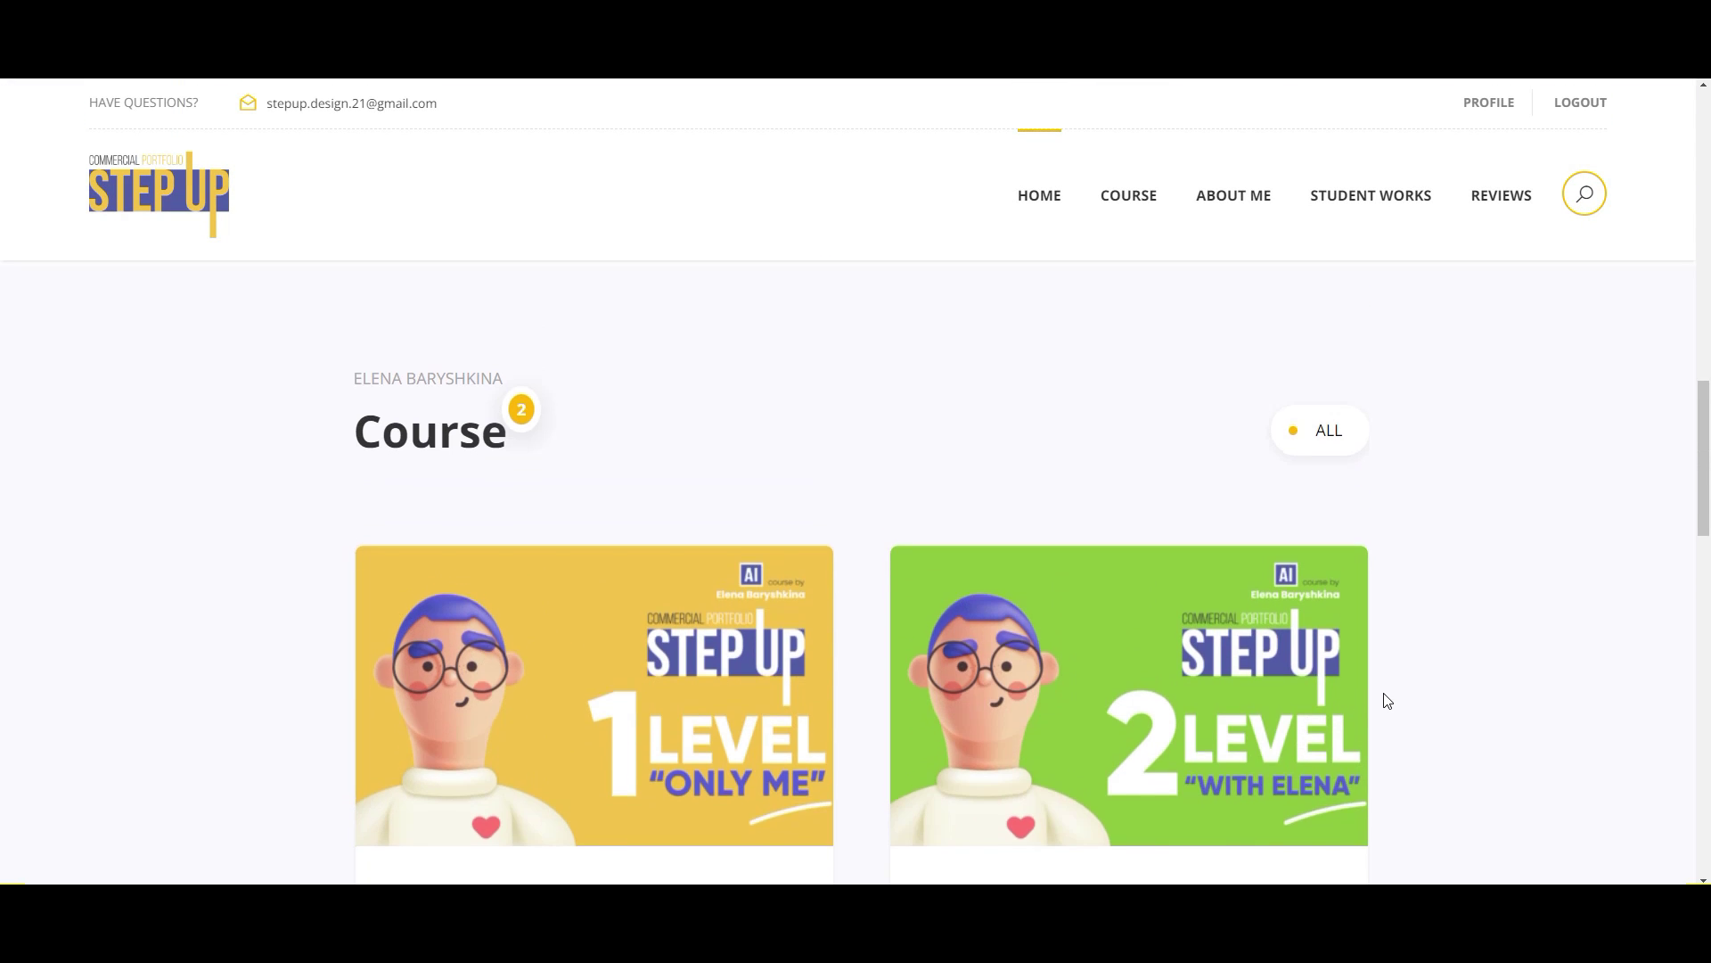
pyautogui.scroll(6, 1387, 699)
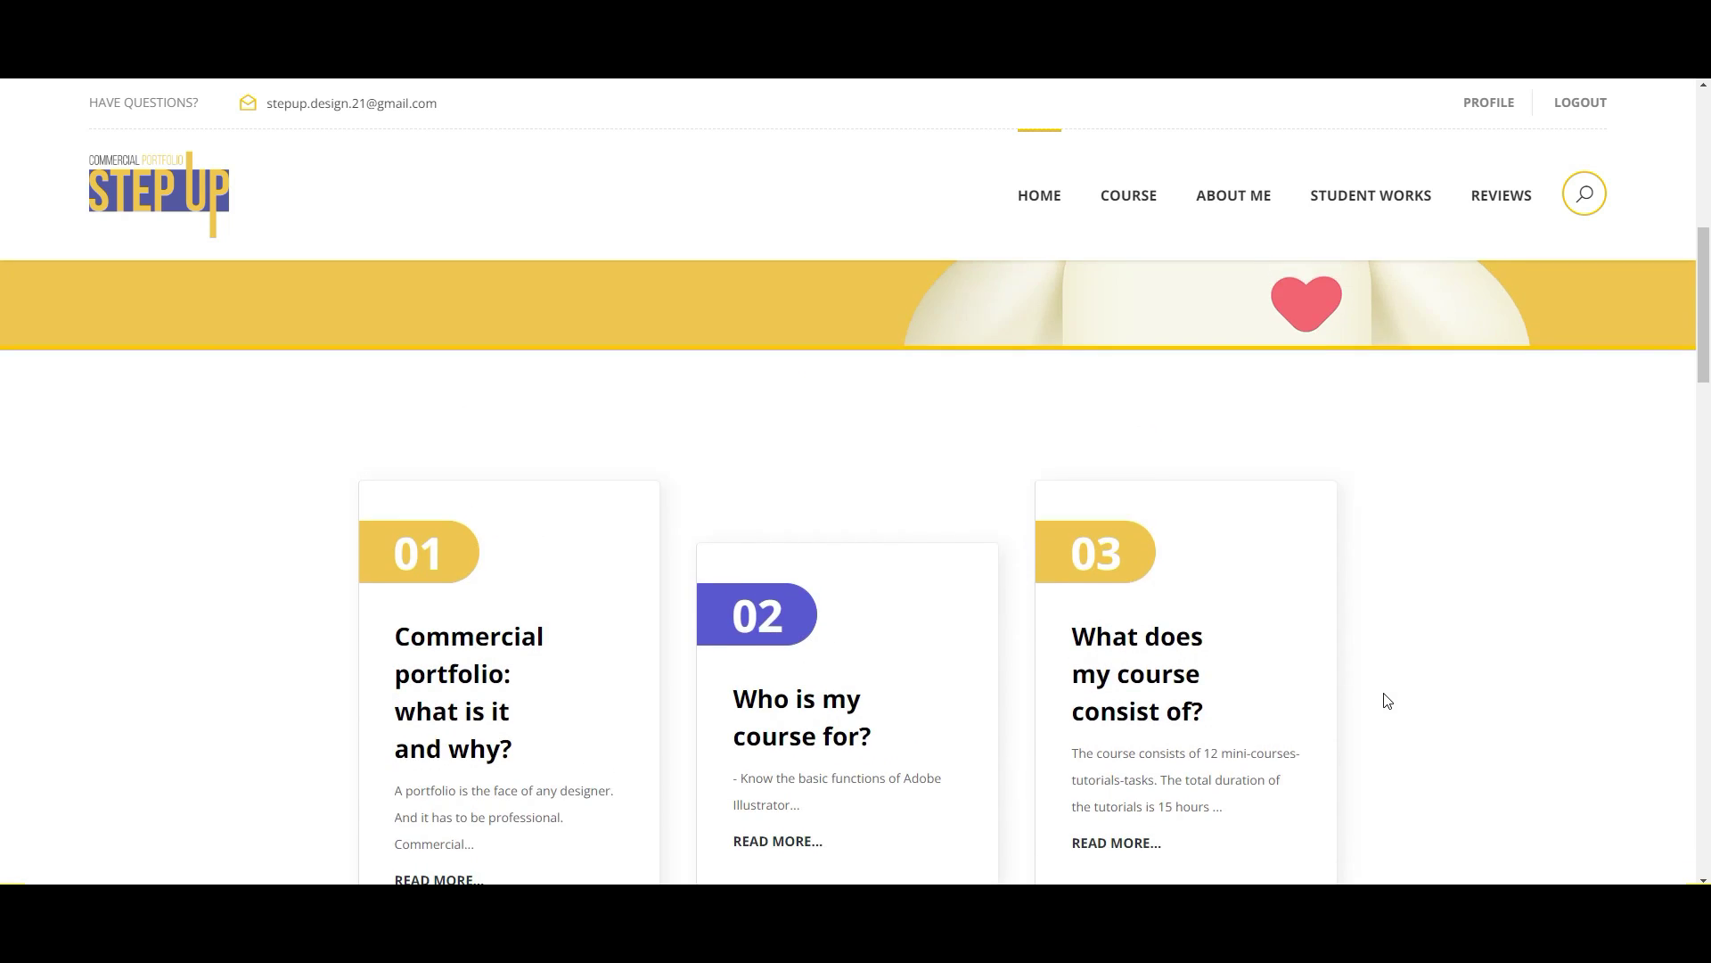
# - Open the Step Up website's Reviews page and look through the displayed student review
pyautogui.scroll(5, 1387, 701)
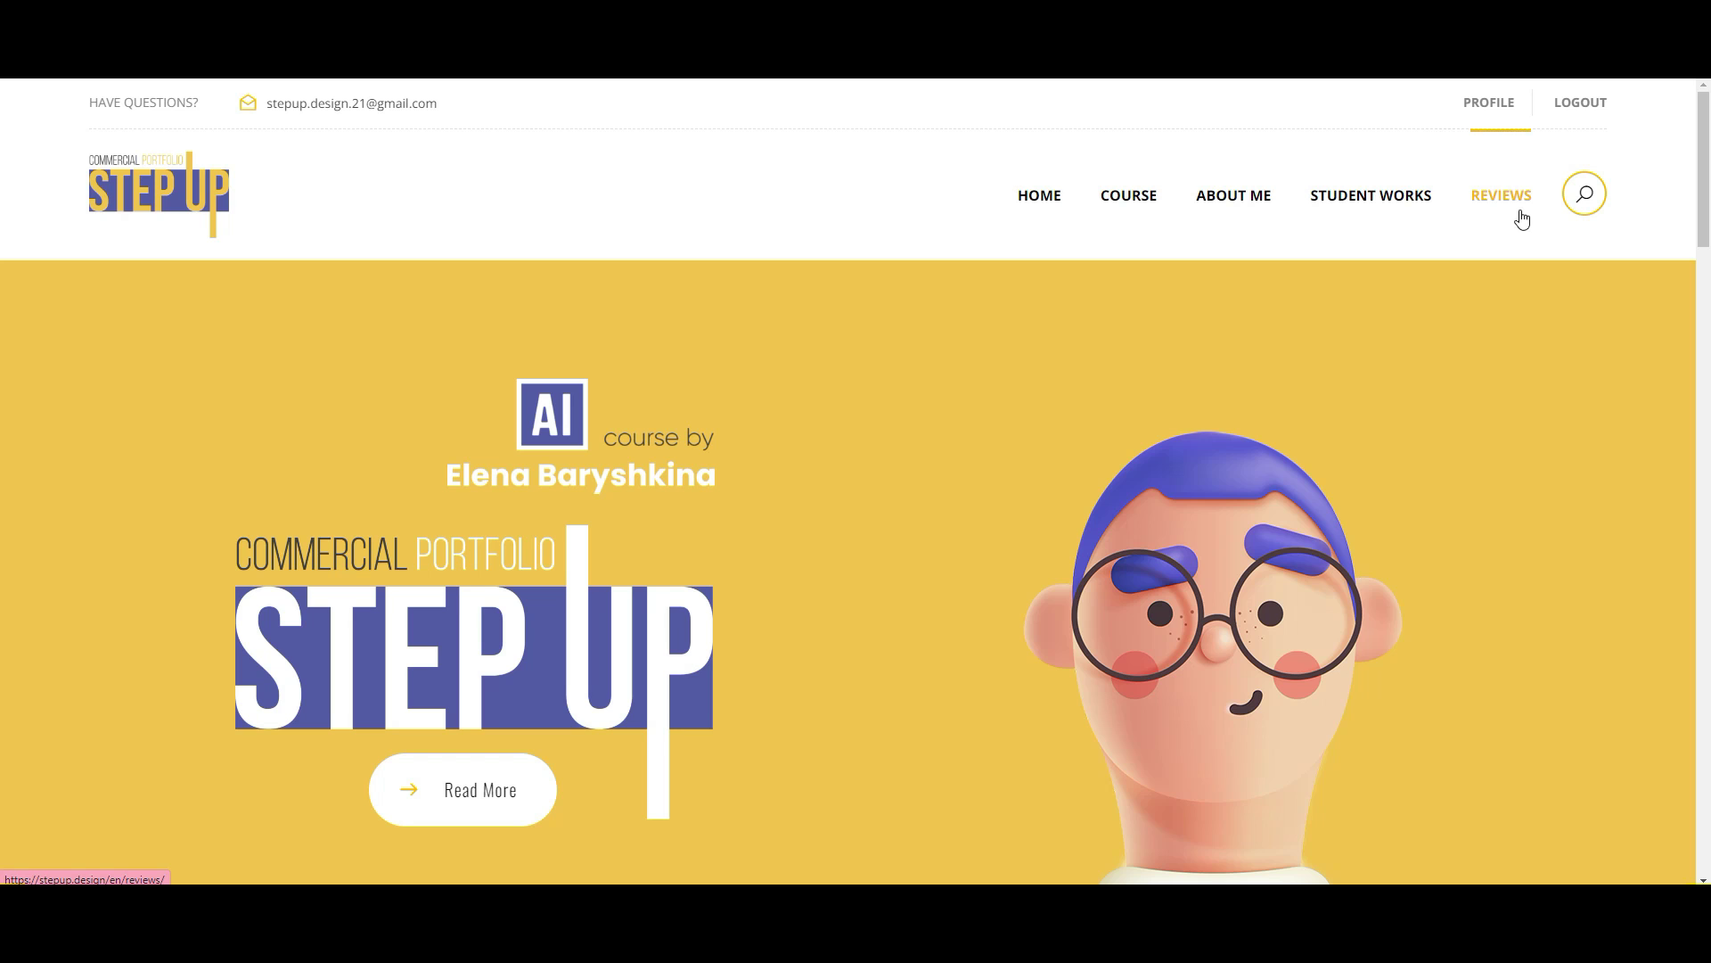
pyautogui.click(1476, 214)
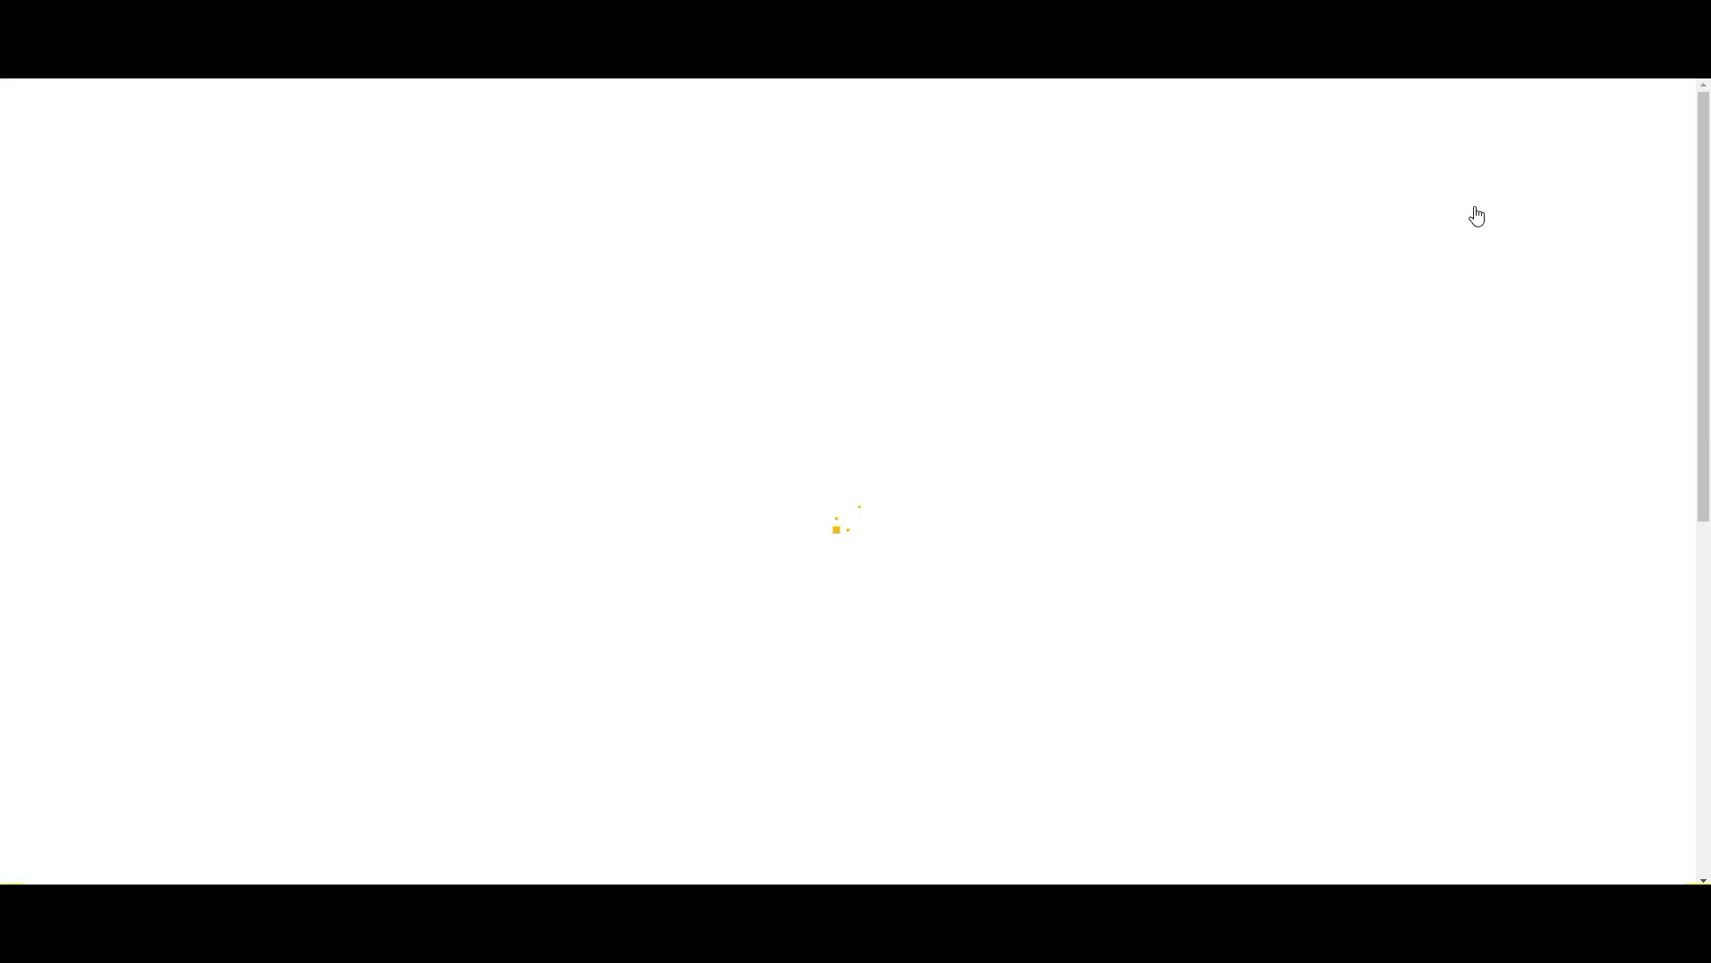
pyautogui.scroll(-2, 1451, 363)
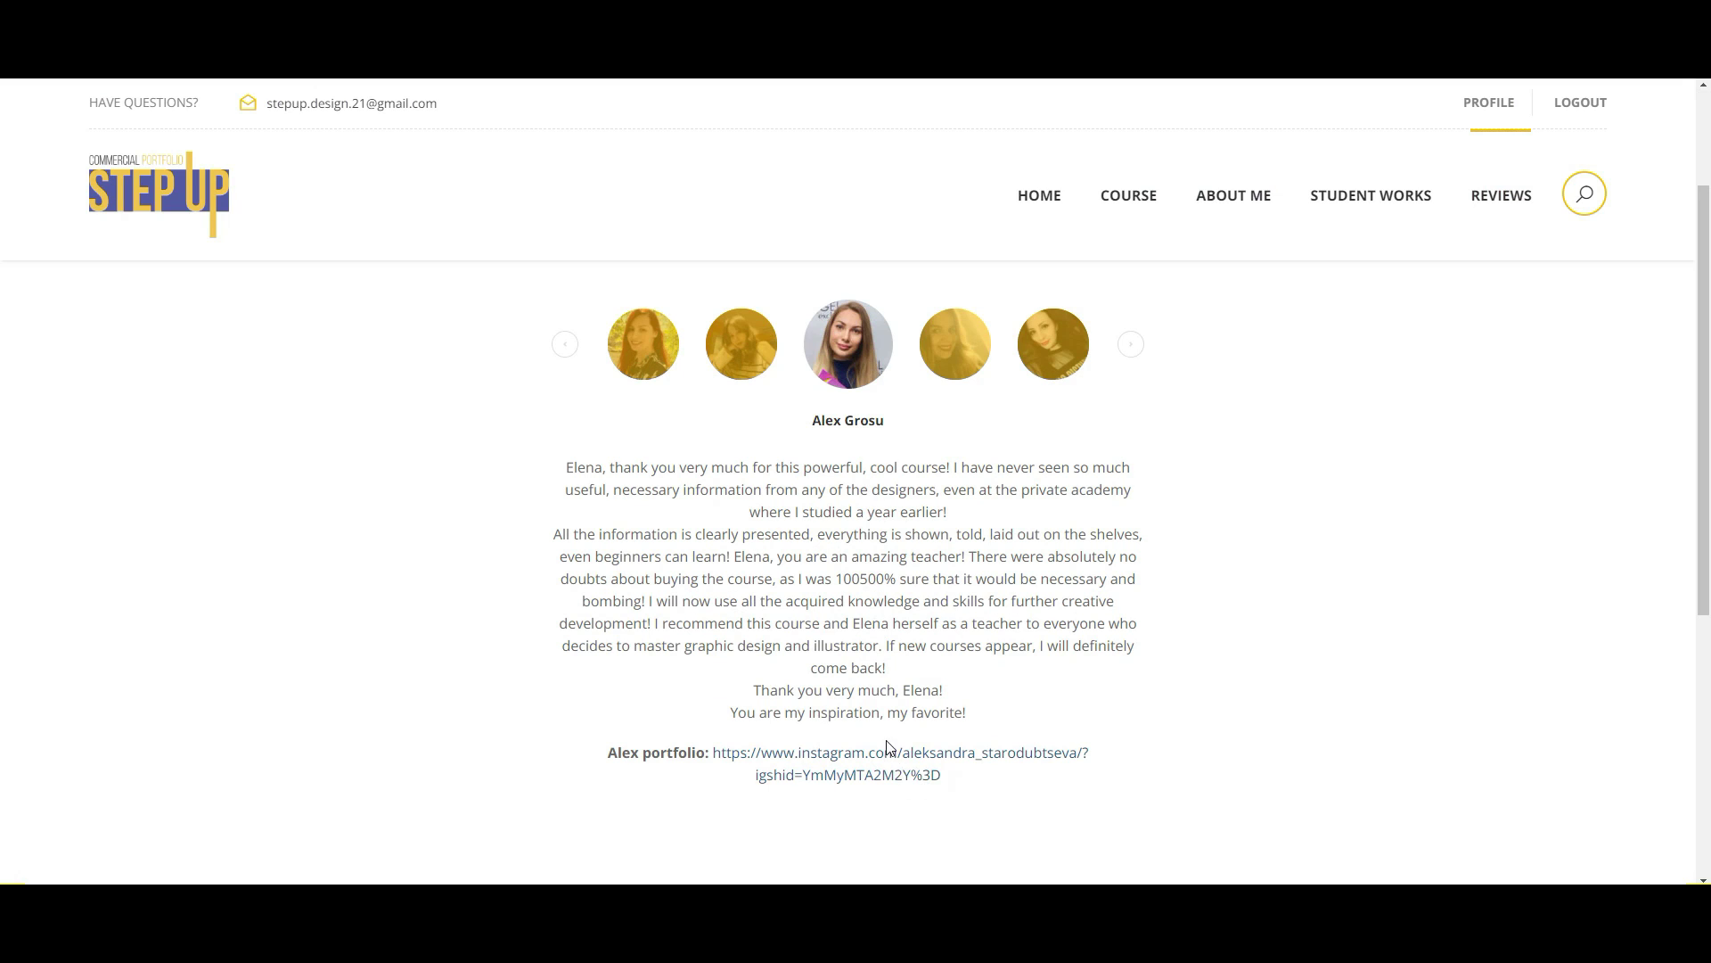
pyautogui.scroll(2, 1455, 666)
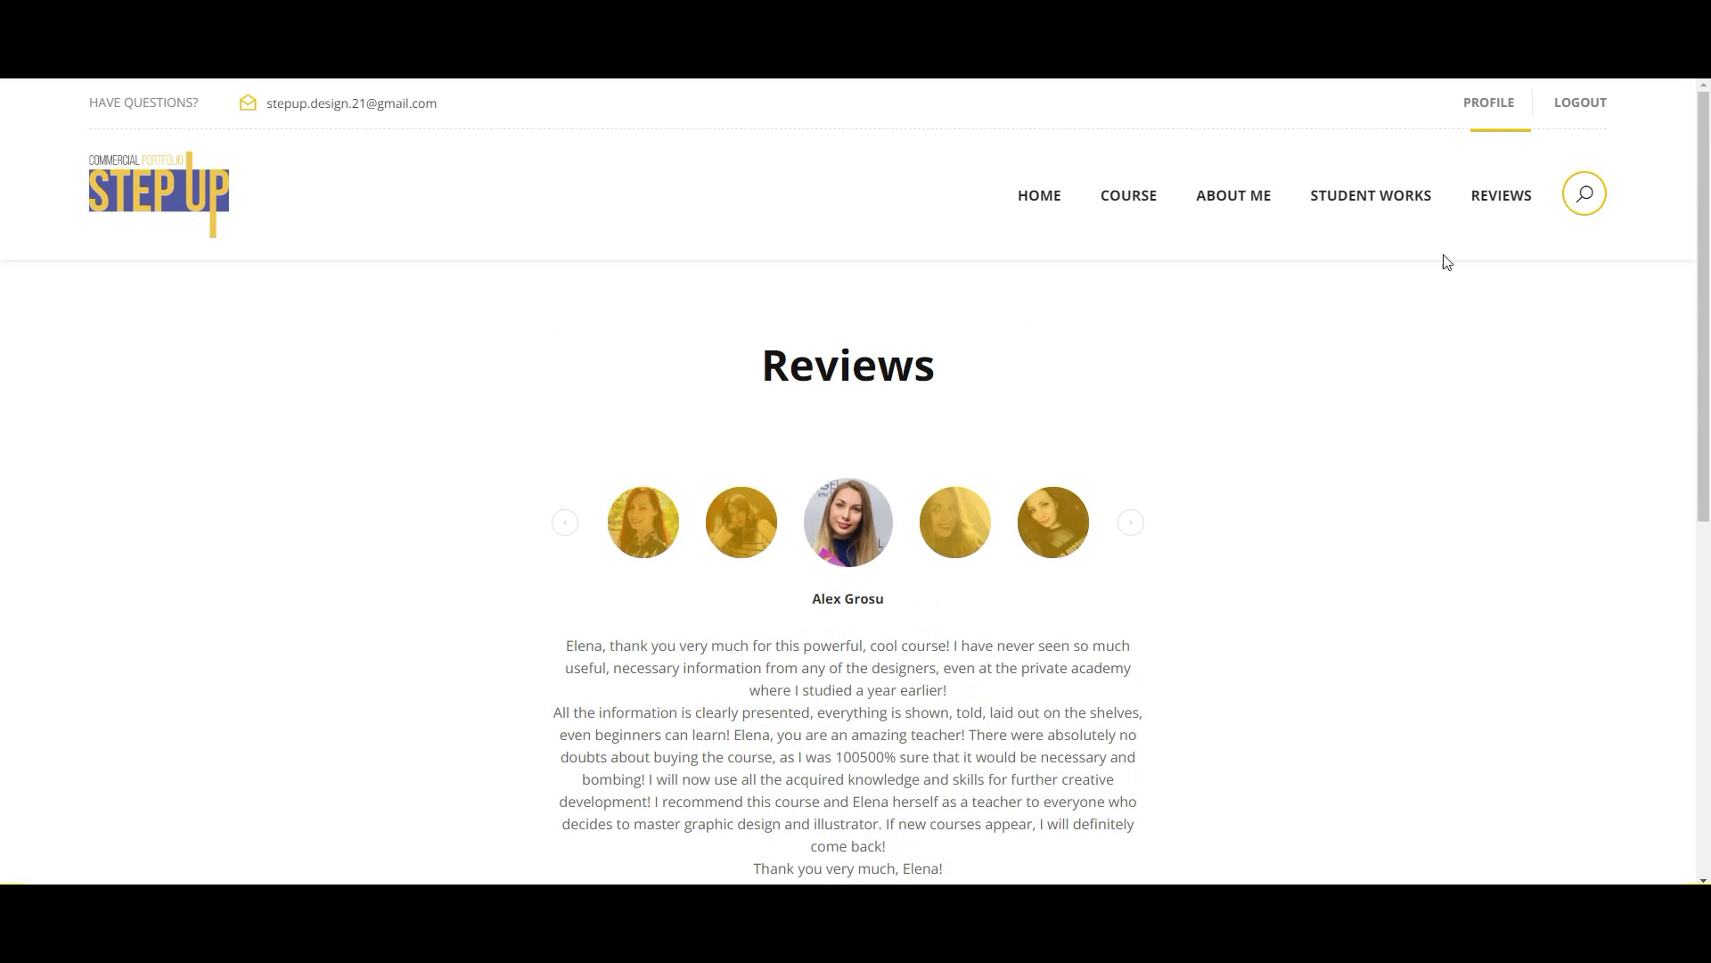
# - Open the Student works gallery on the Step Up website and look through the portfolio projects
pyautogui.click(1423, 207)
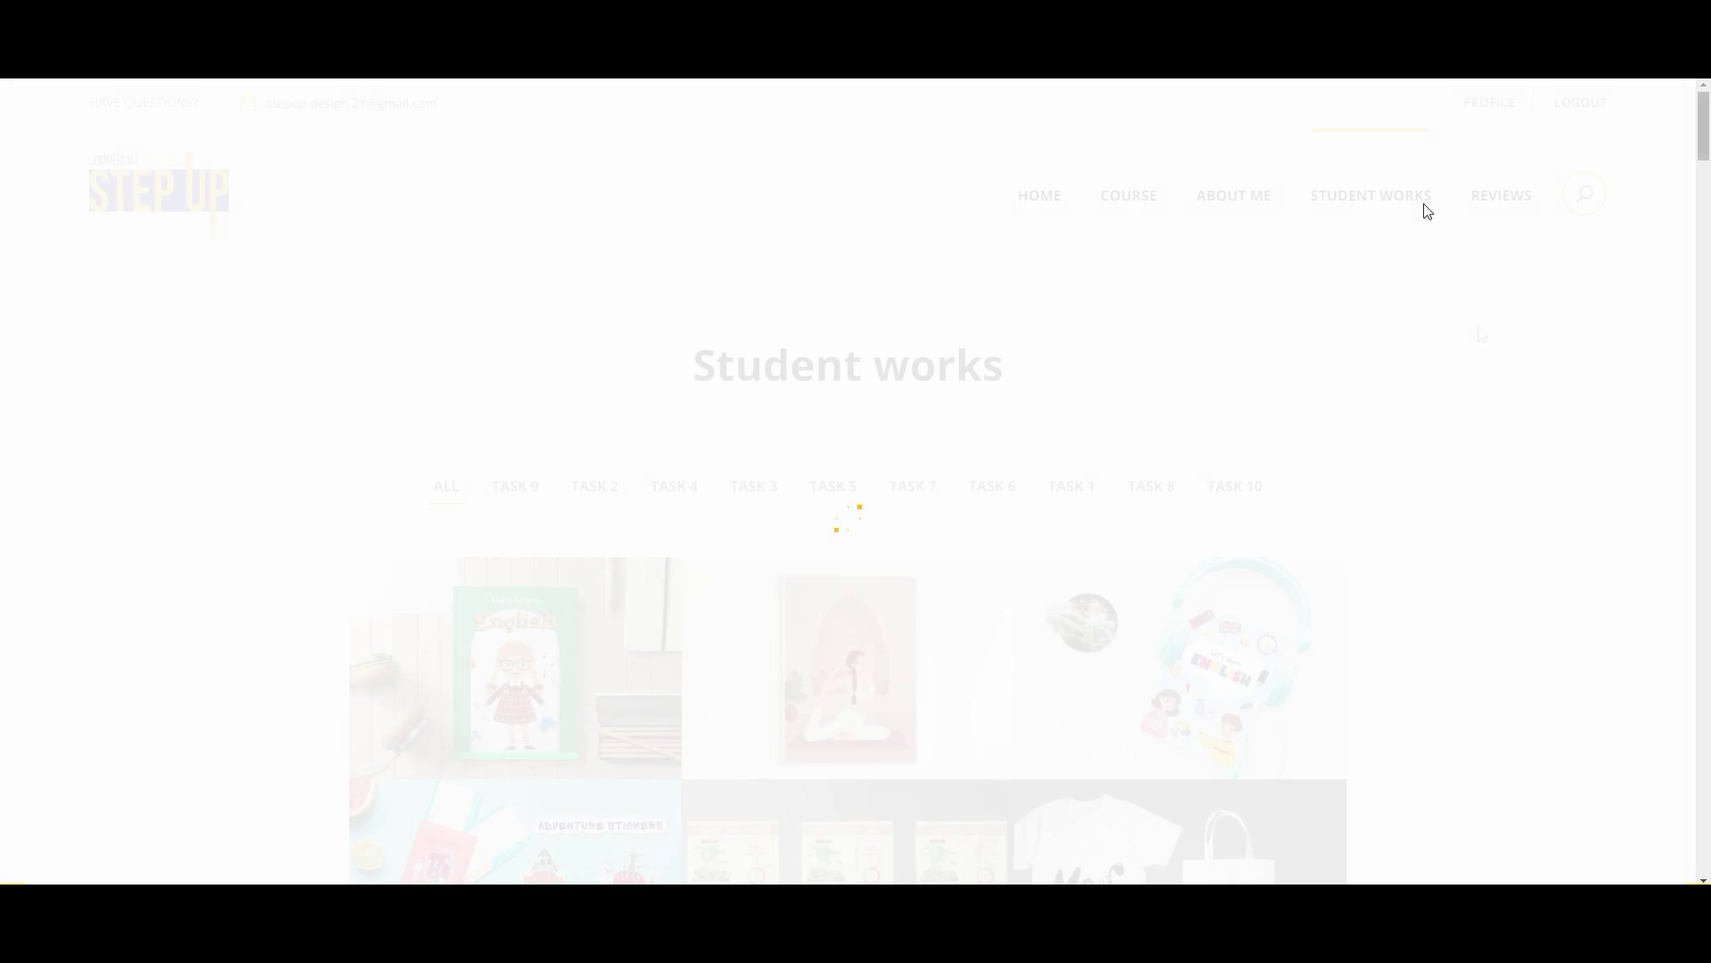
pyautogui.scroll(-2, 1482, 332)
pyautogui.scroll(-5, 1485, 333)
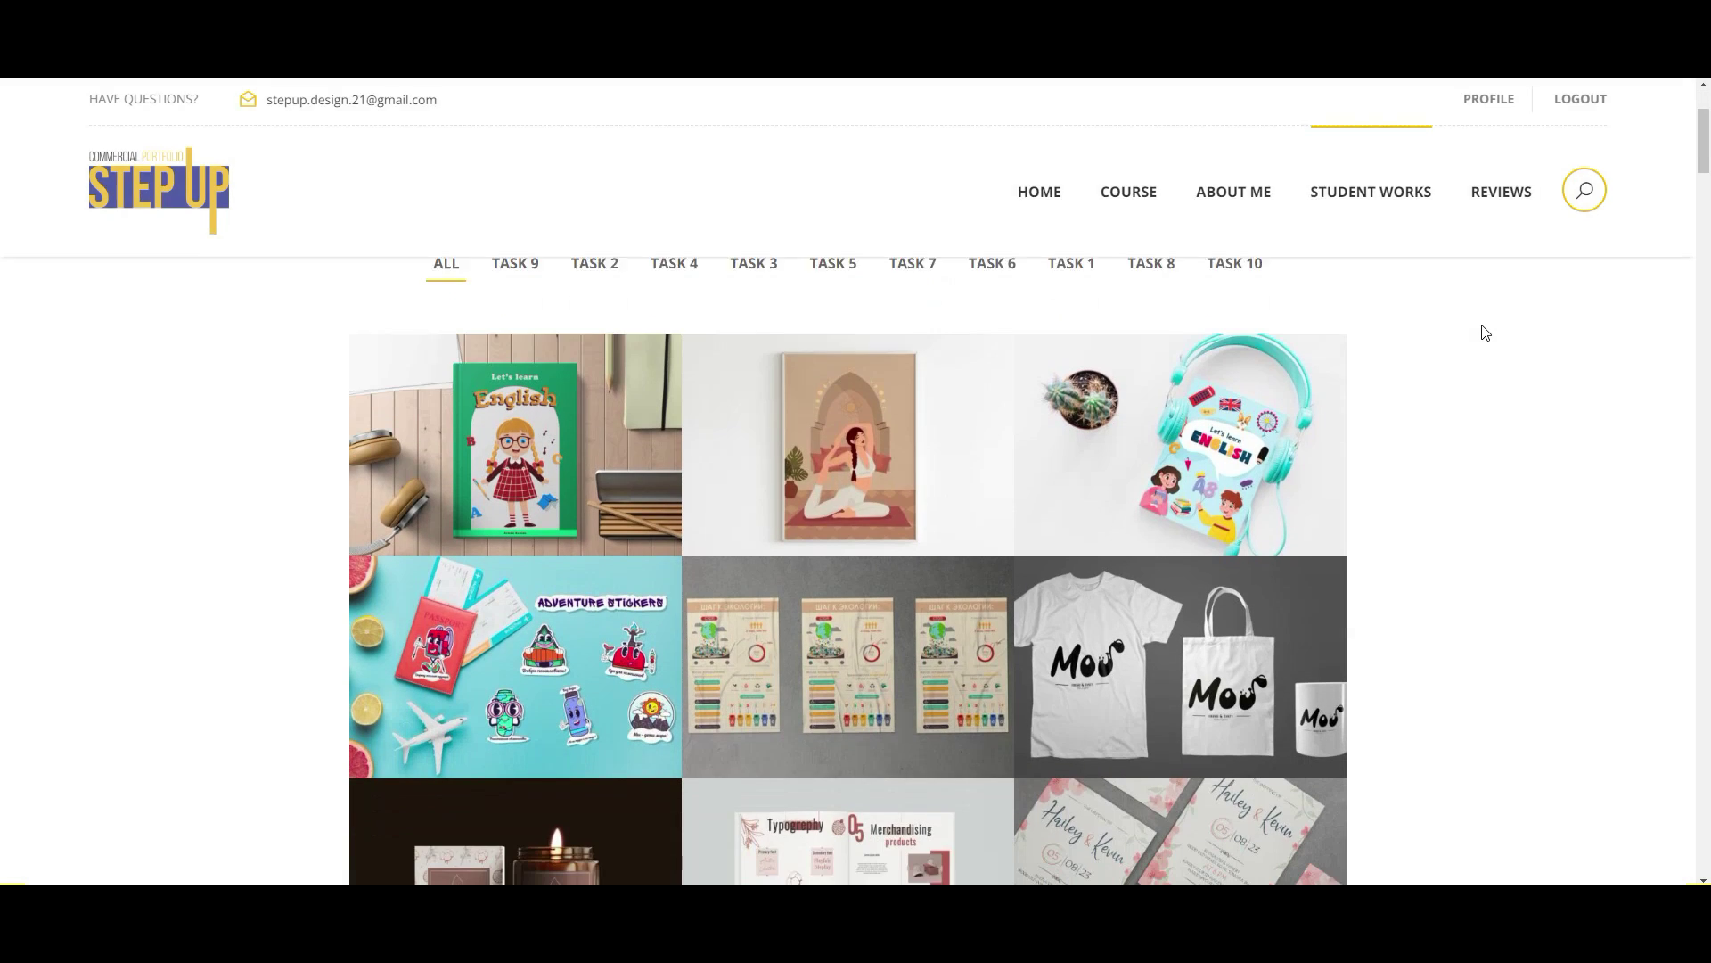
pyautogui.scroll(-6, 1485, 332)
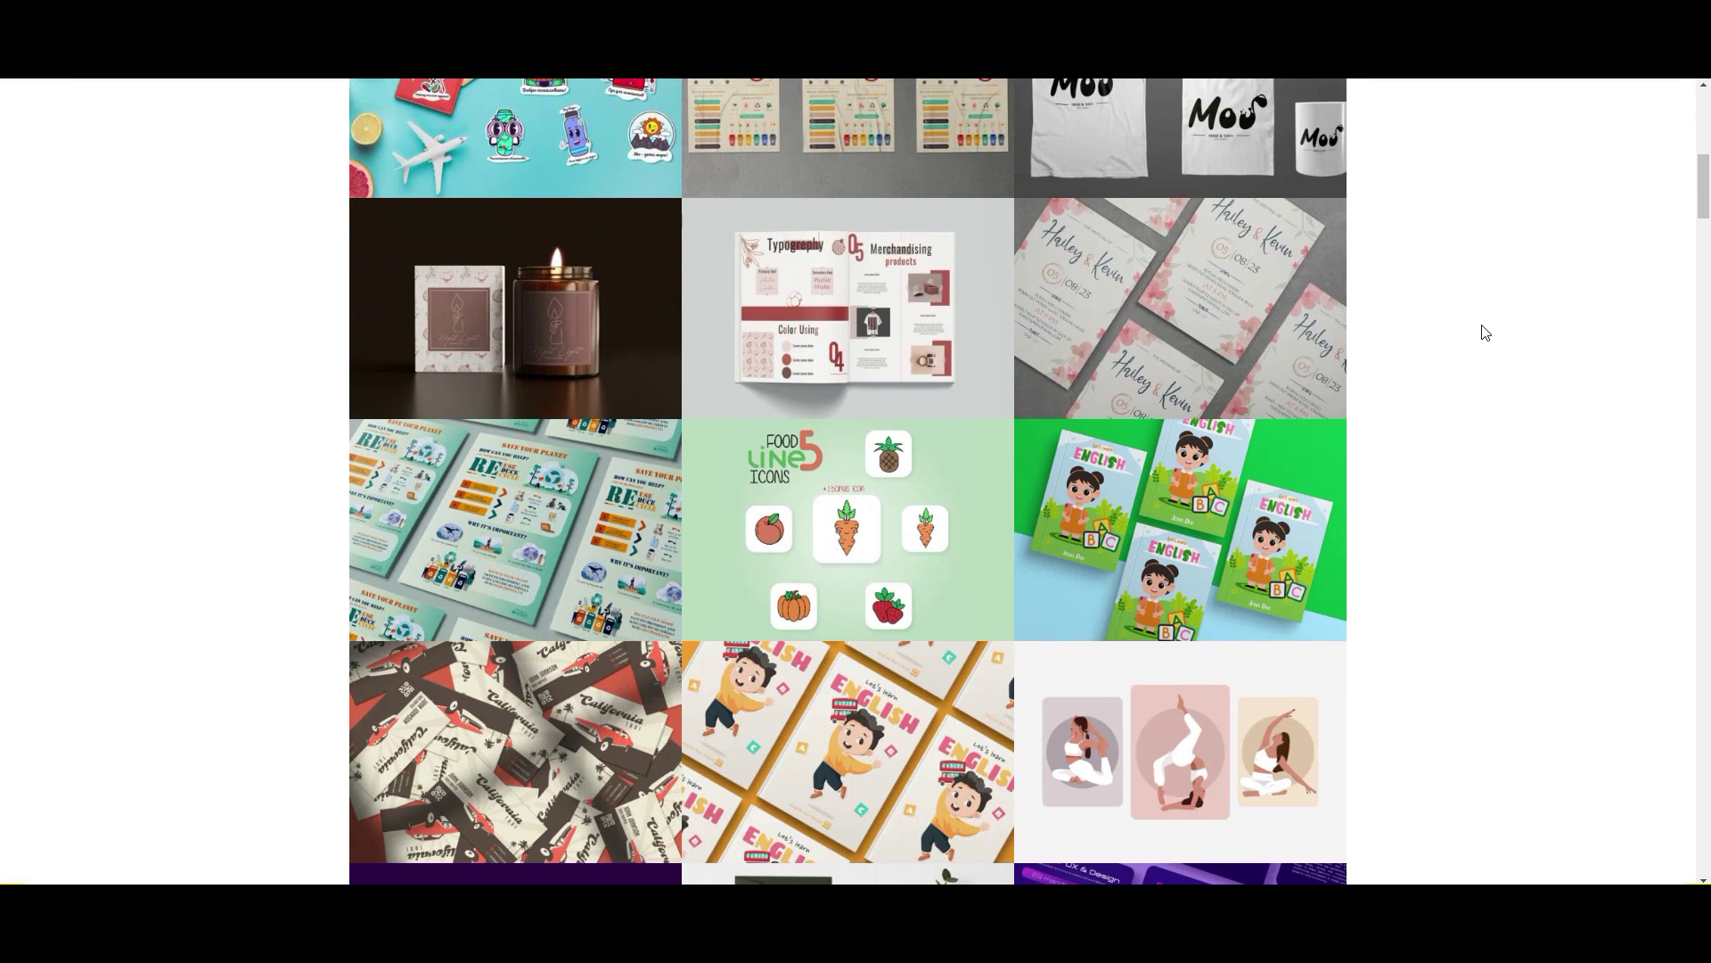
pyautogui.scroll(-5, 1485, 332)
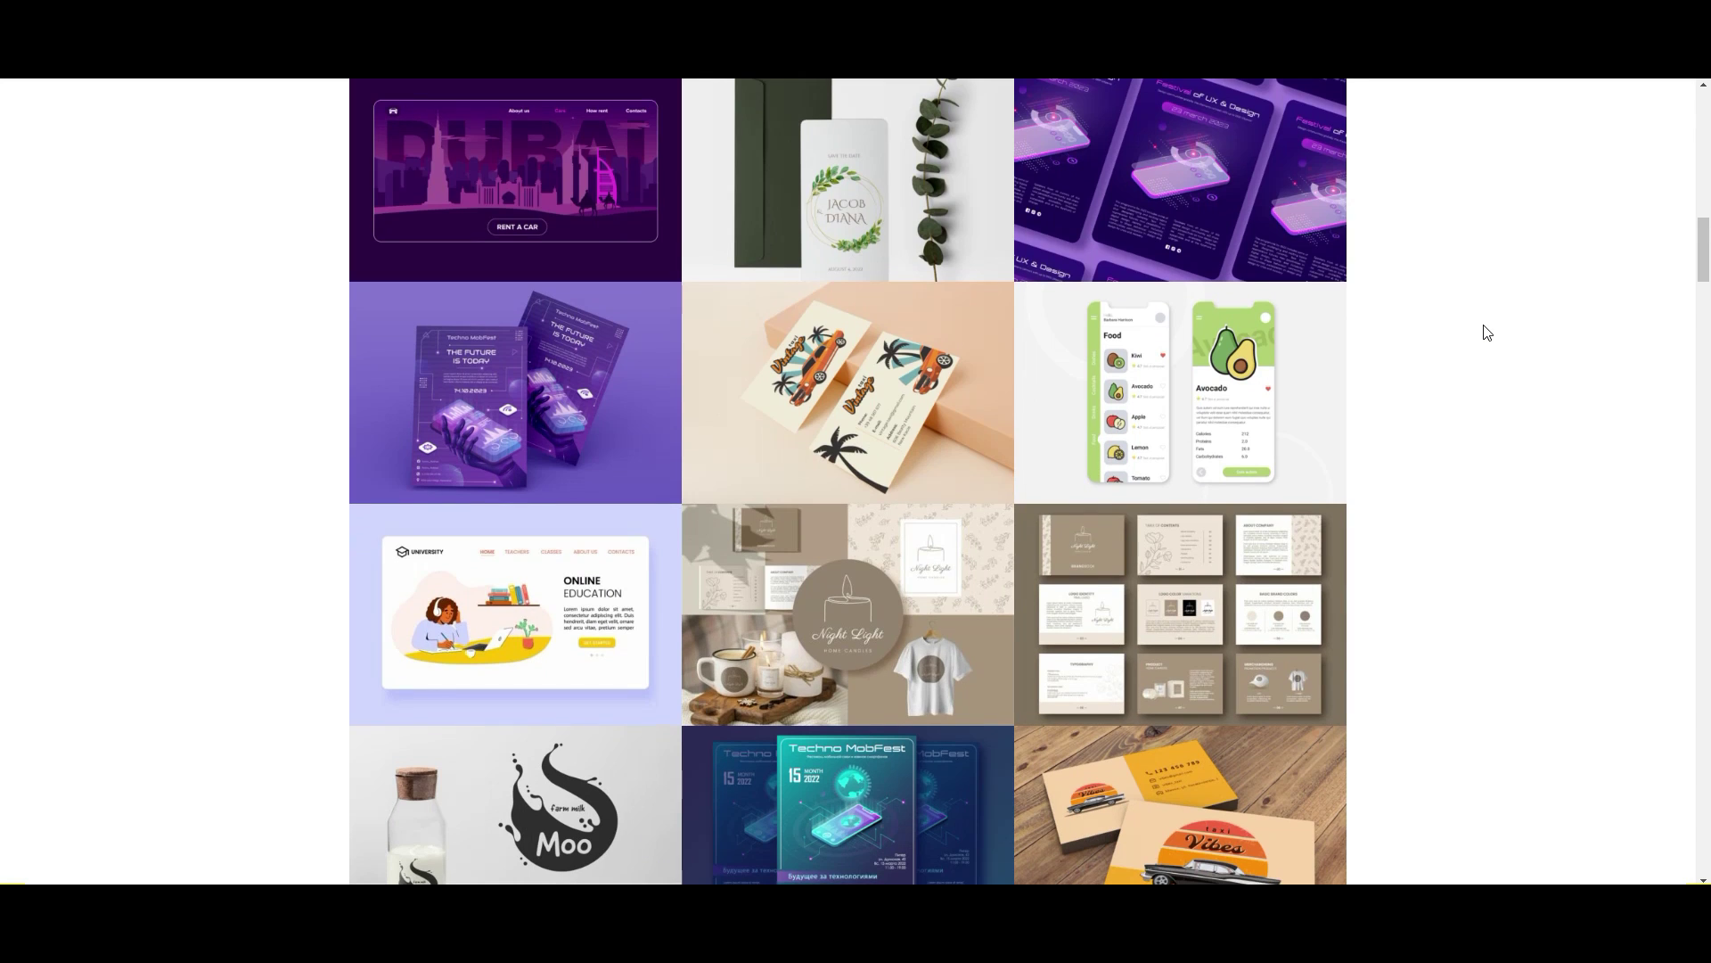
pyautogui.scroll(-2, 1485, 333)
pyautogui.scroll(-2, 1485, 332)
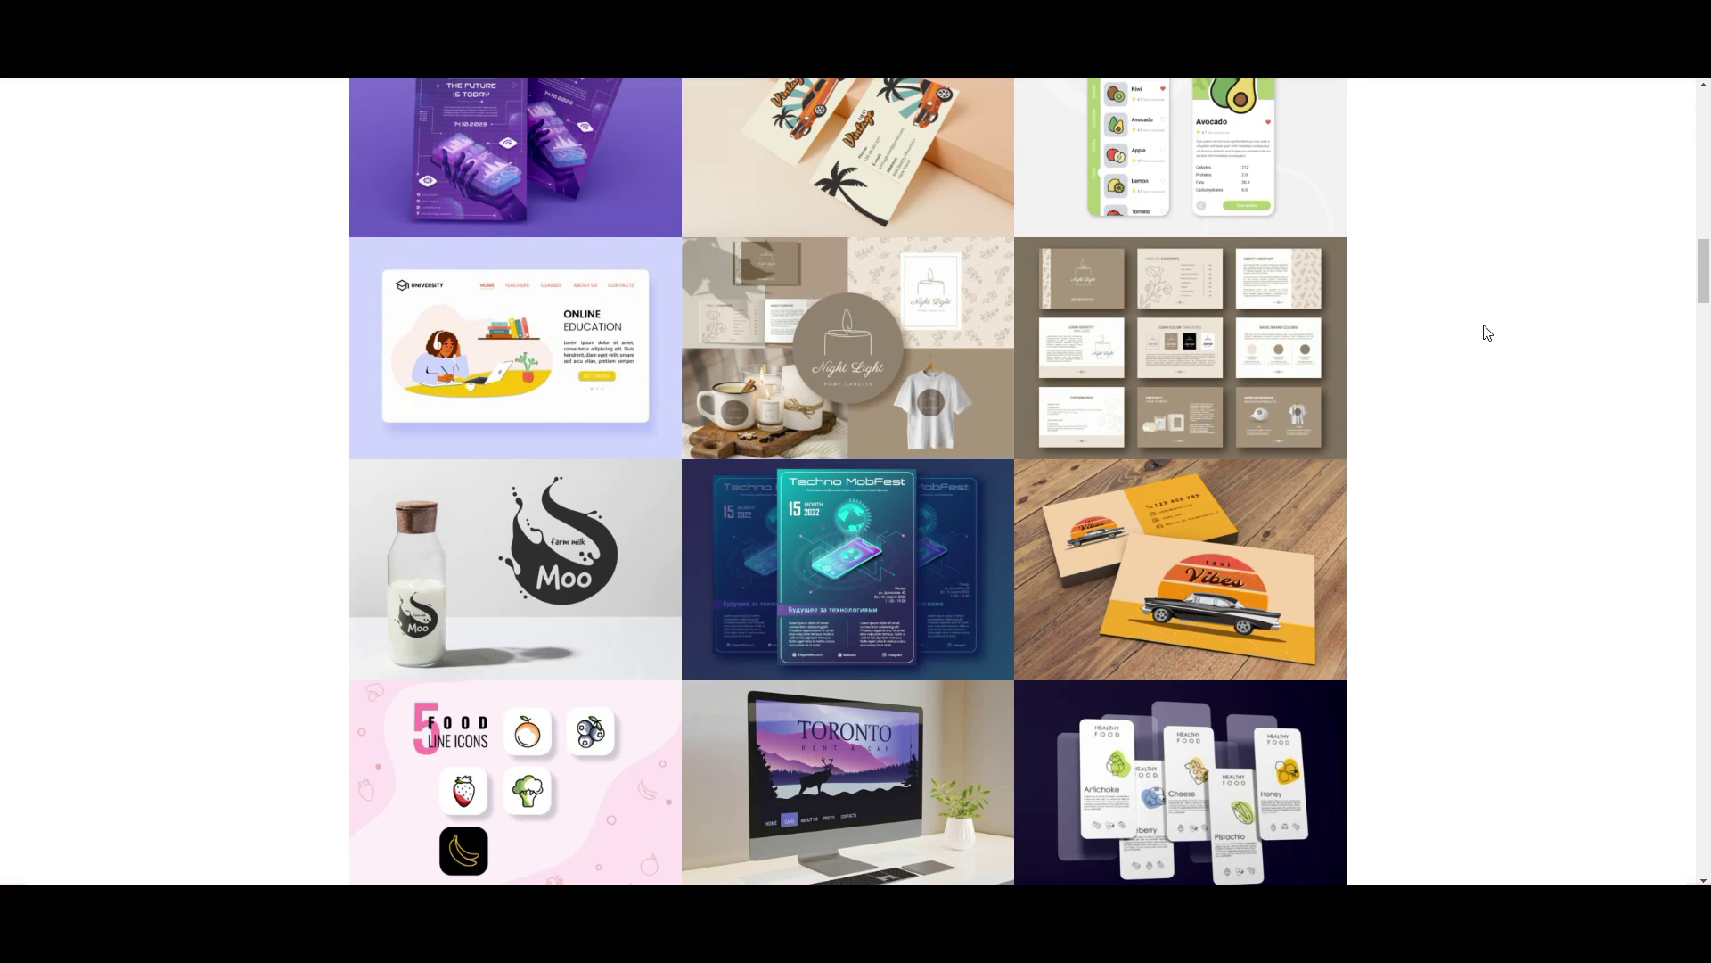
pyautogui.scroll(-2, 1484, 332)
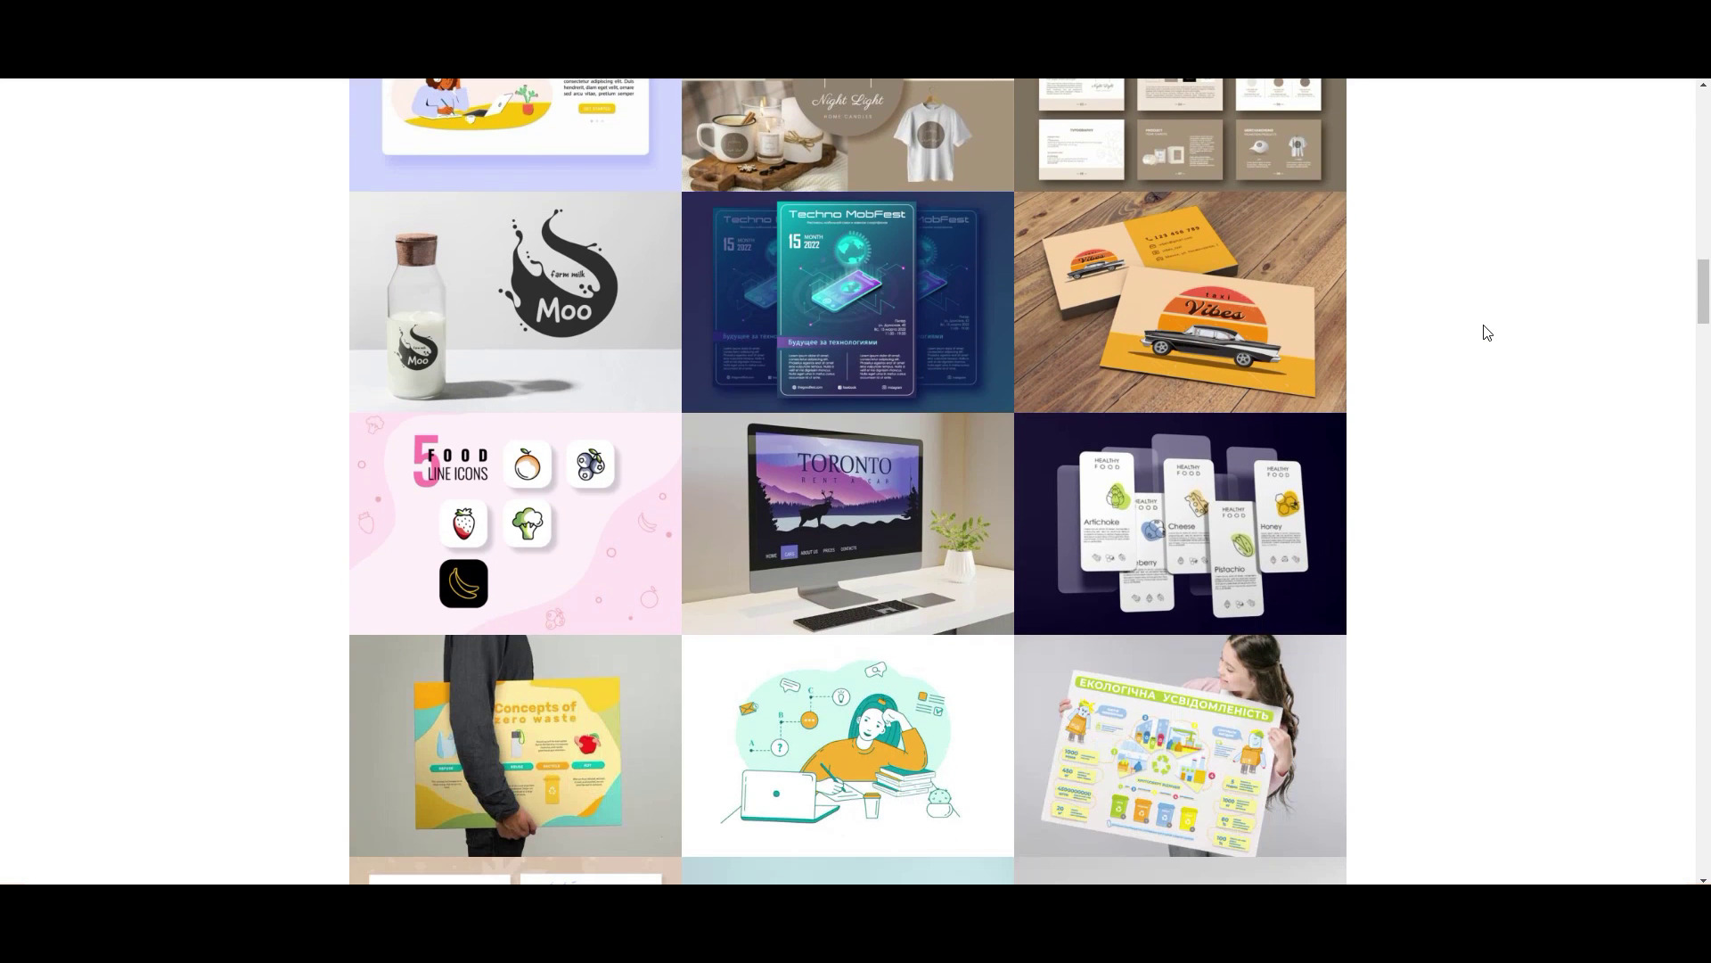
pyautogui.scroll(-4, 1484, 332)
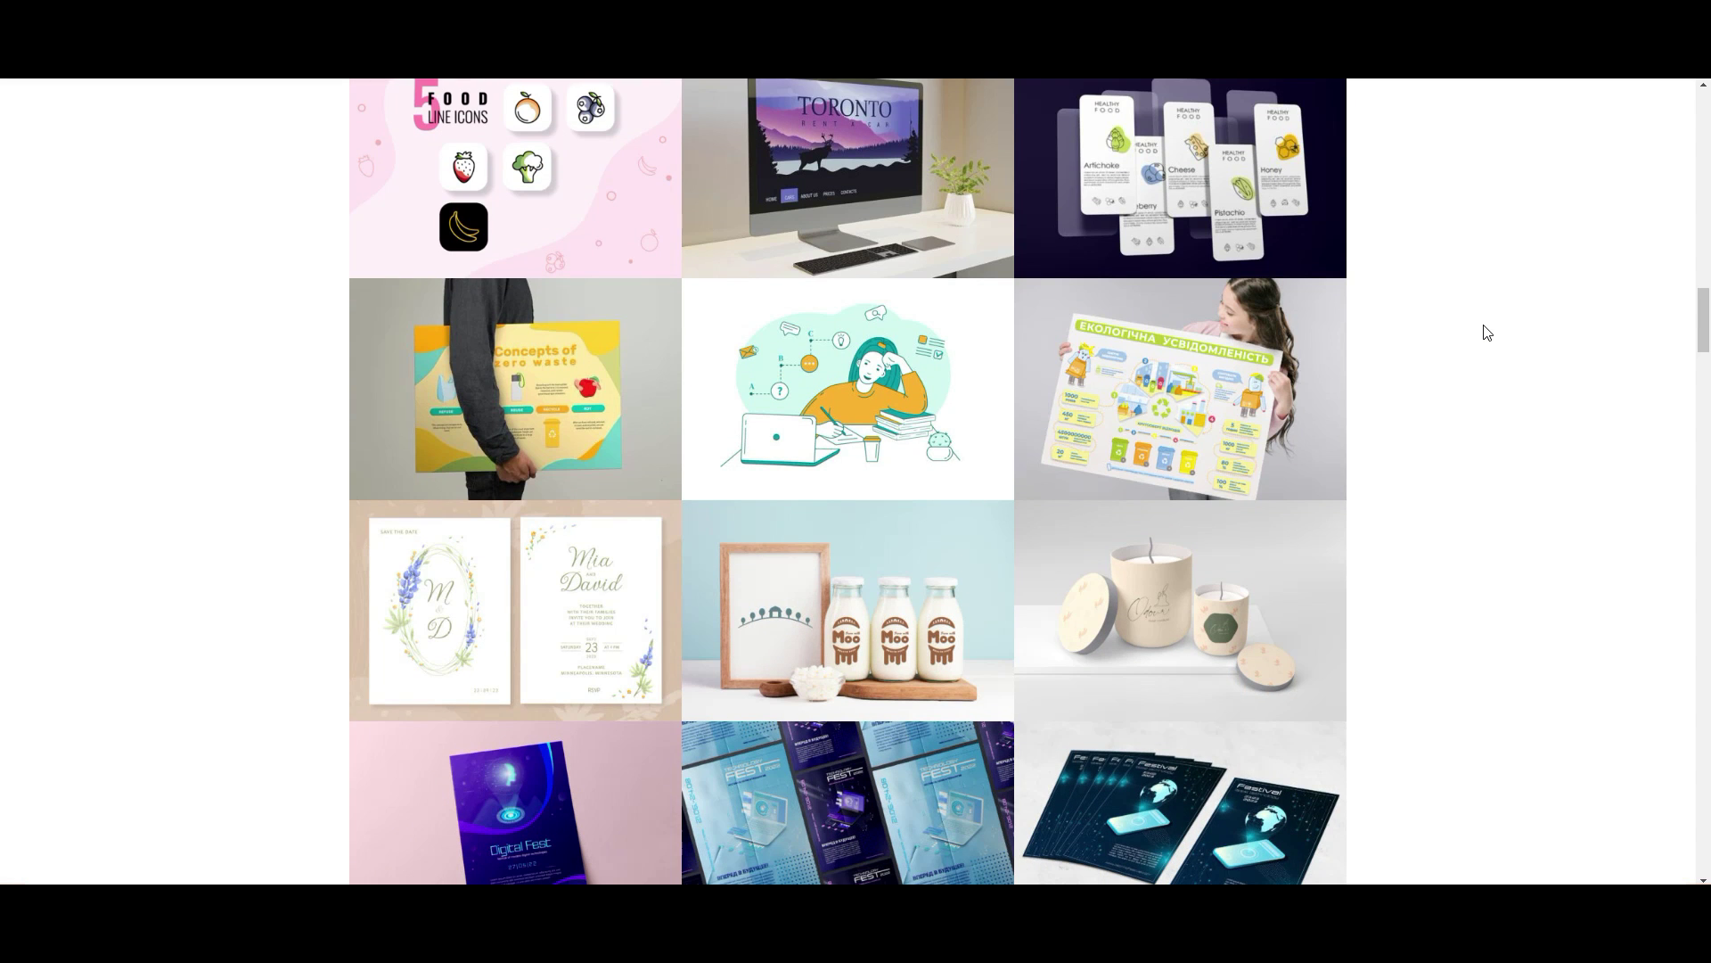
pyautogui.scroll(-2, 1486, 332)
pyautogui.scroll(-2, 1497, 333)
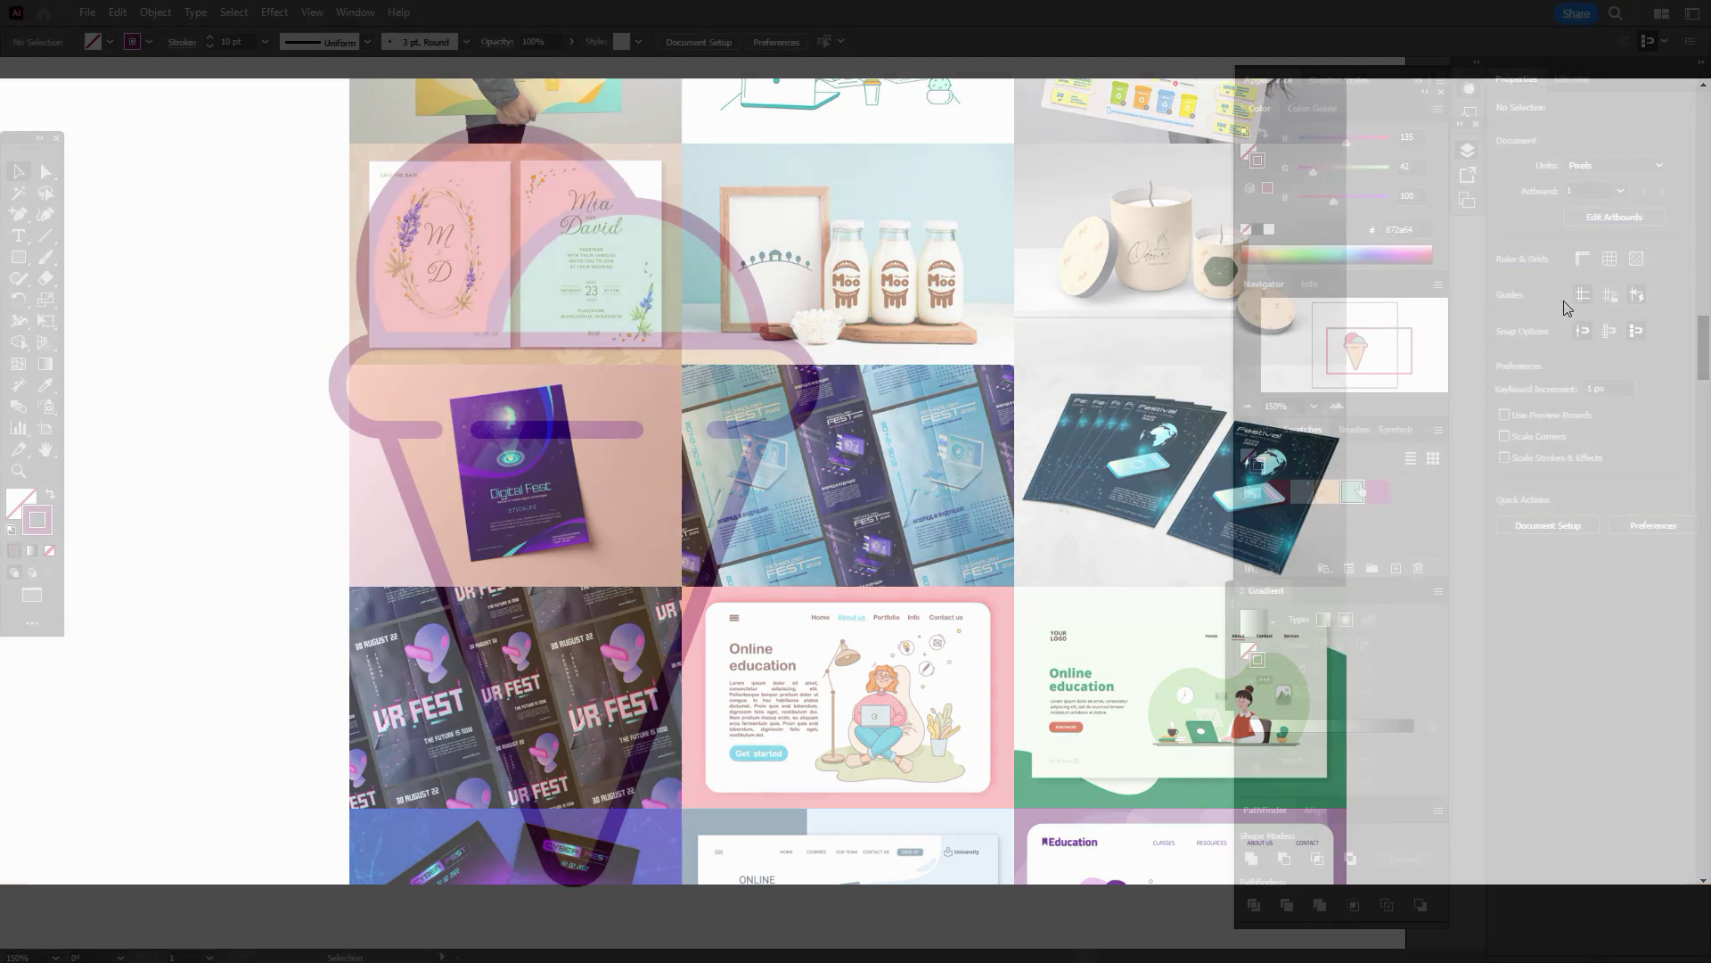
# - Back in Illustrator, draw two teal, stroke-free drip rectangles below the teal scoop, about 30 × 43 px and, farther right, 31 × 89 px
pyautogui.click(28, 264)
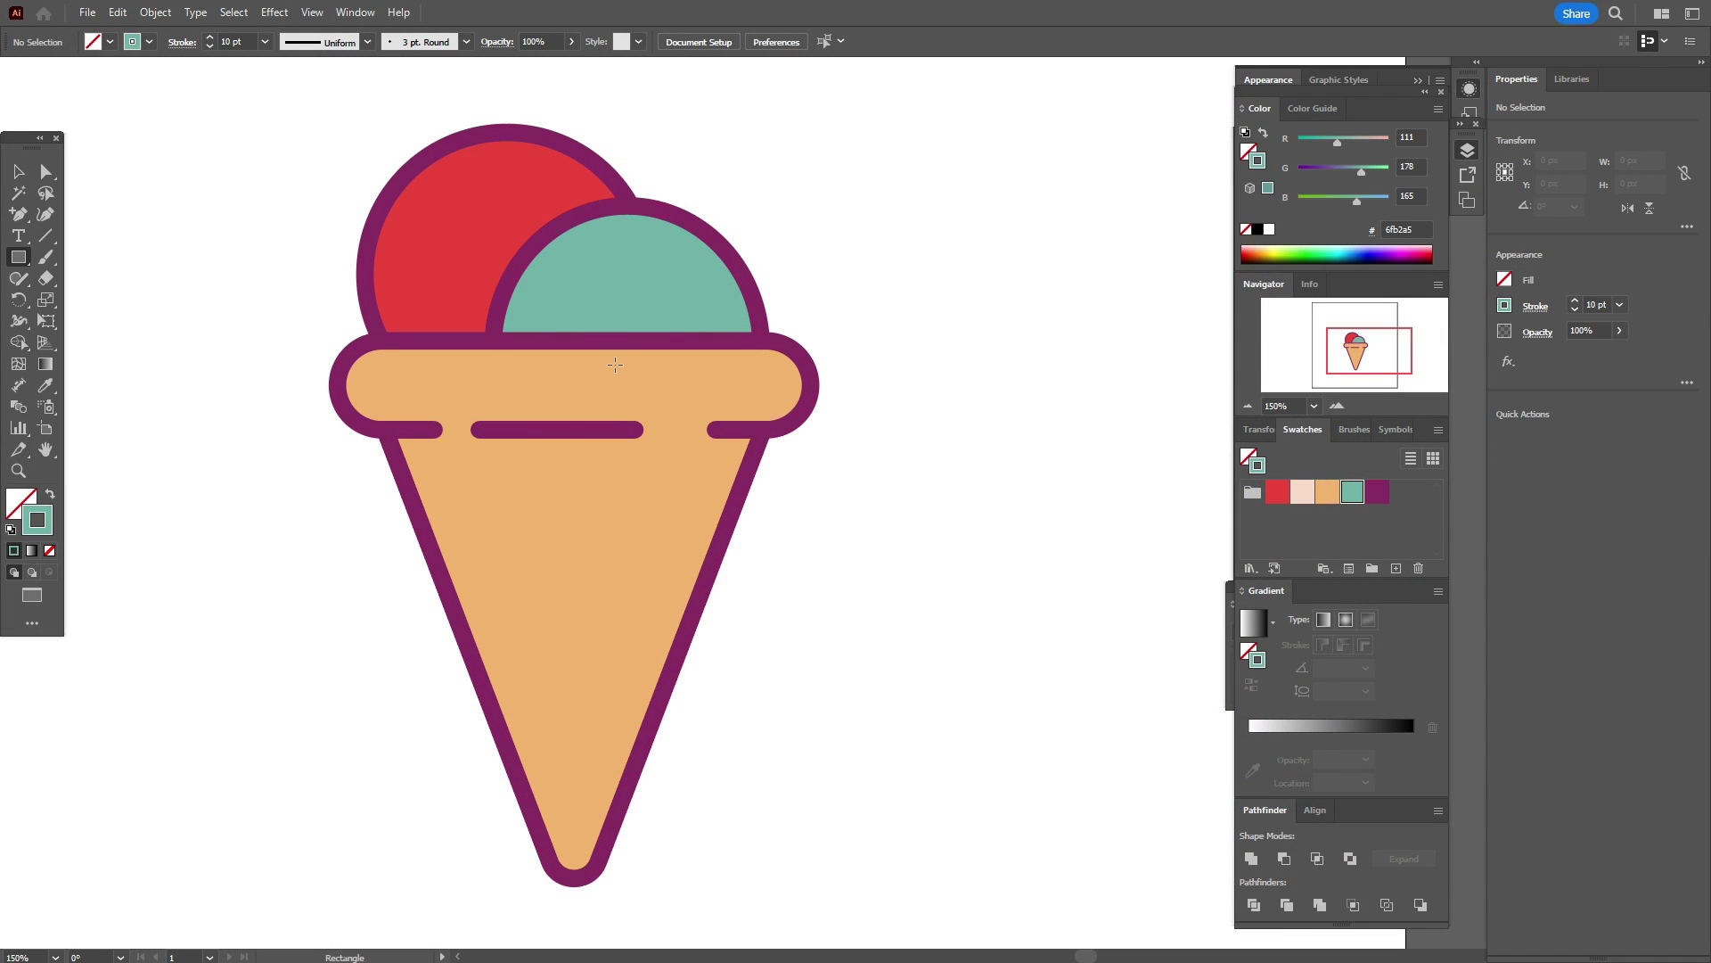
pyautogui.moveTo(538, 325); pyautogui.dragTo(589, 398)
pyautogui.click(49, 496)
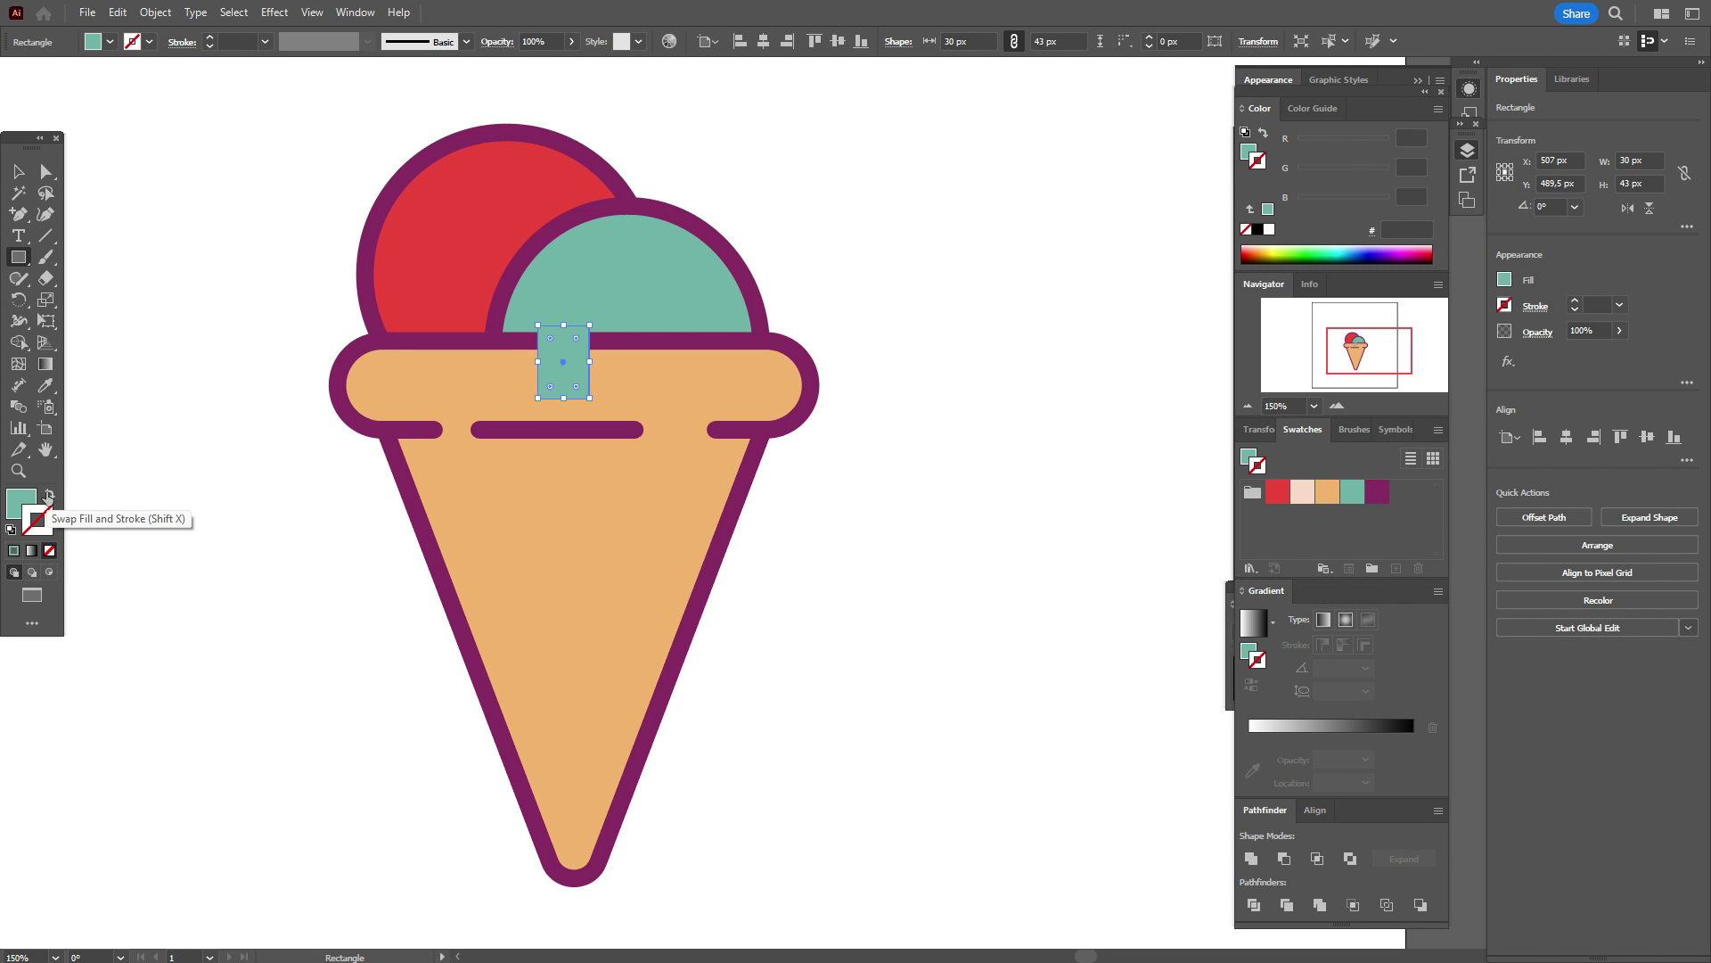
pyautogui.press('v')
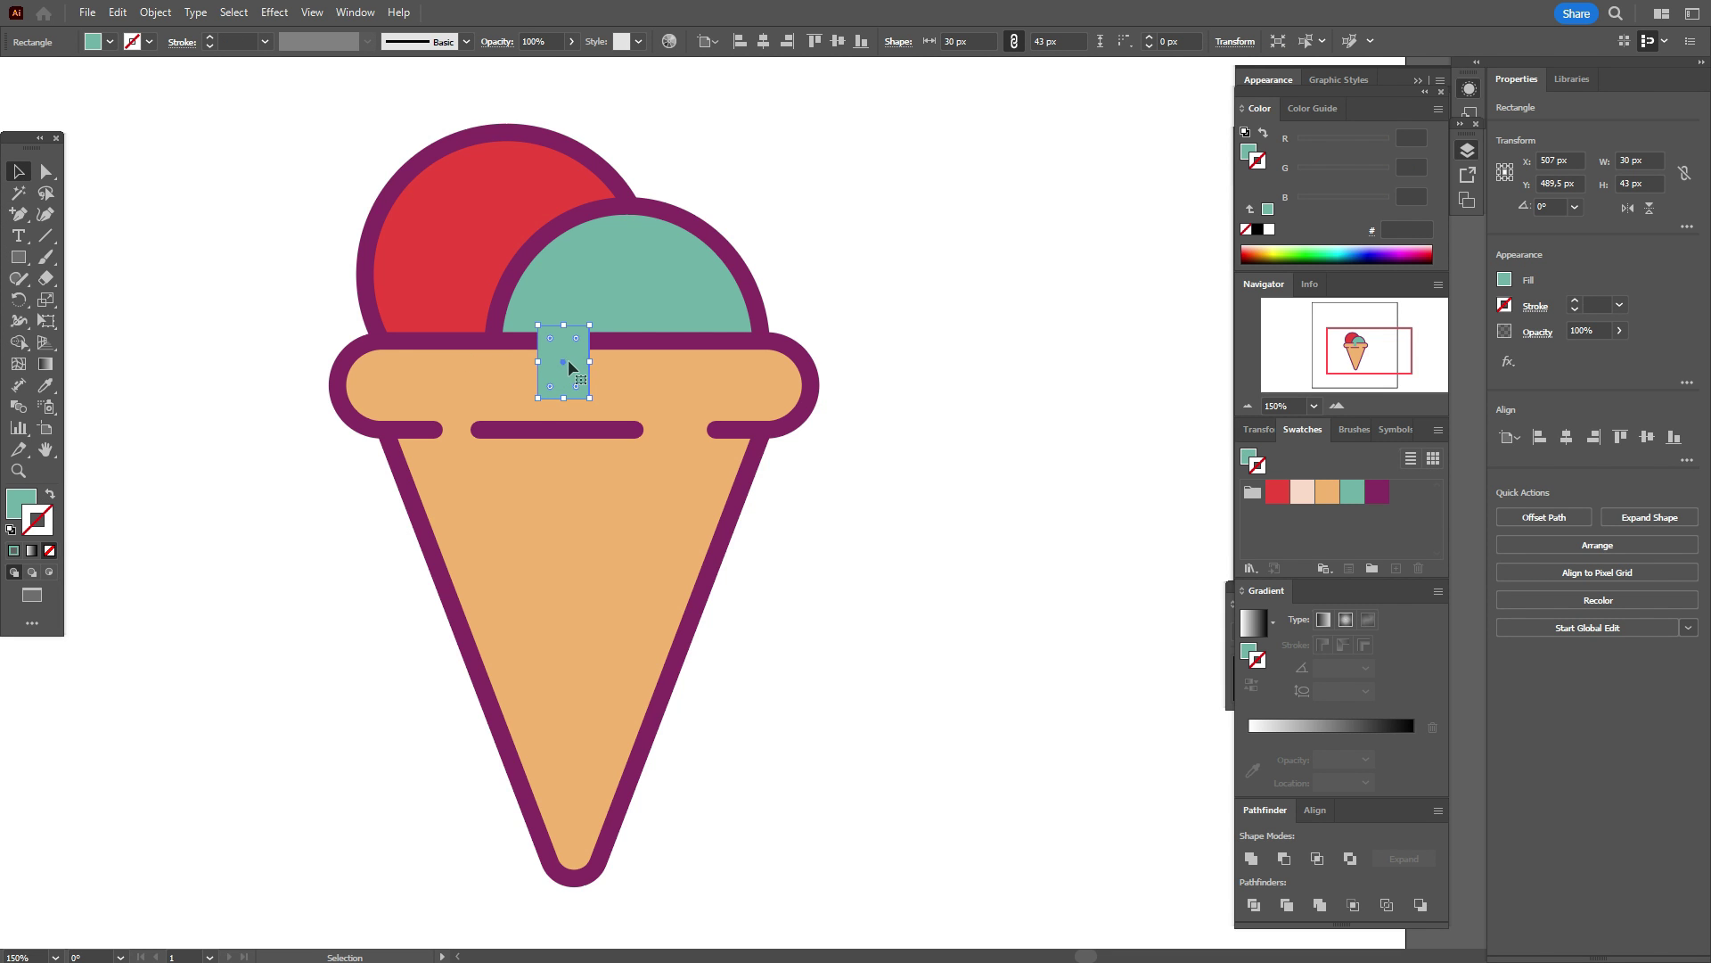
pyautogui.moveTo(570, 360); pyautogui.dragTo(566, 365)
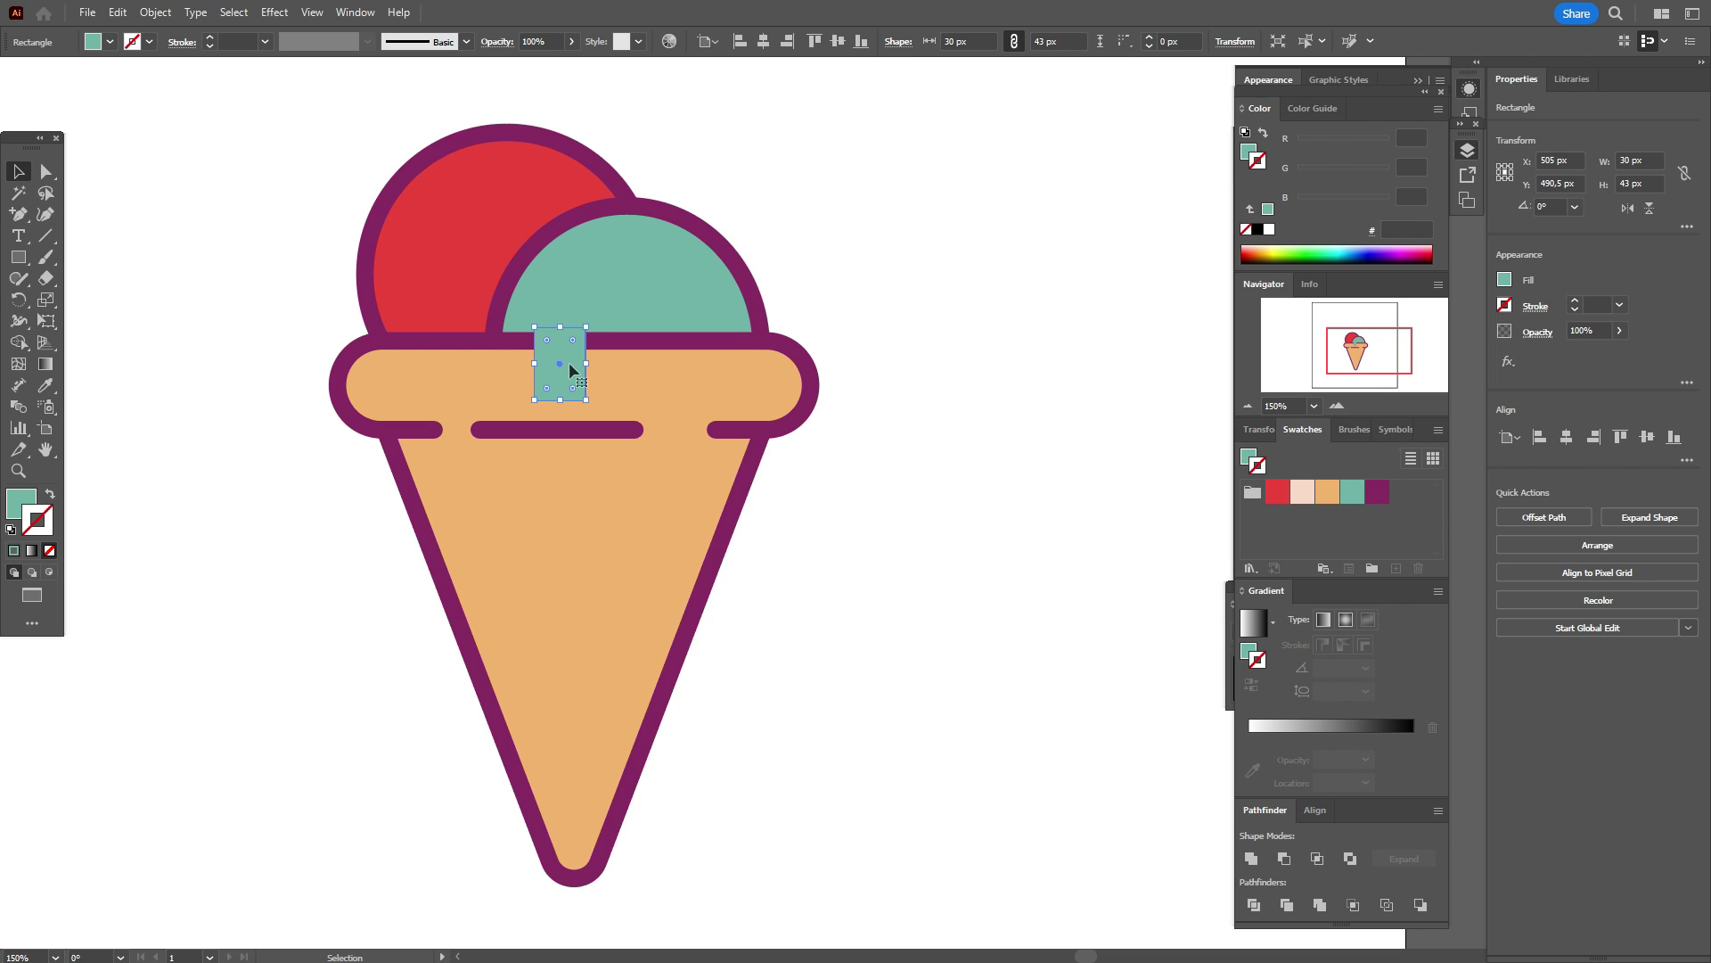
pyautogui.moveTo(572, 369); pyautogui.dragTo(706, 465)
pyautogui.moveTo(655, 386); pyautogui.dragTo(655, 387)
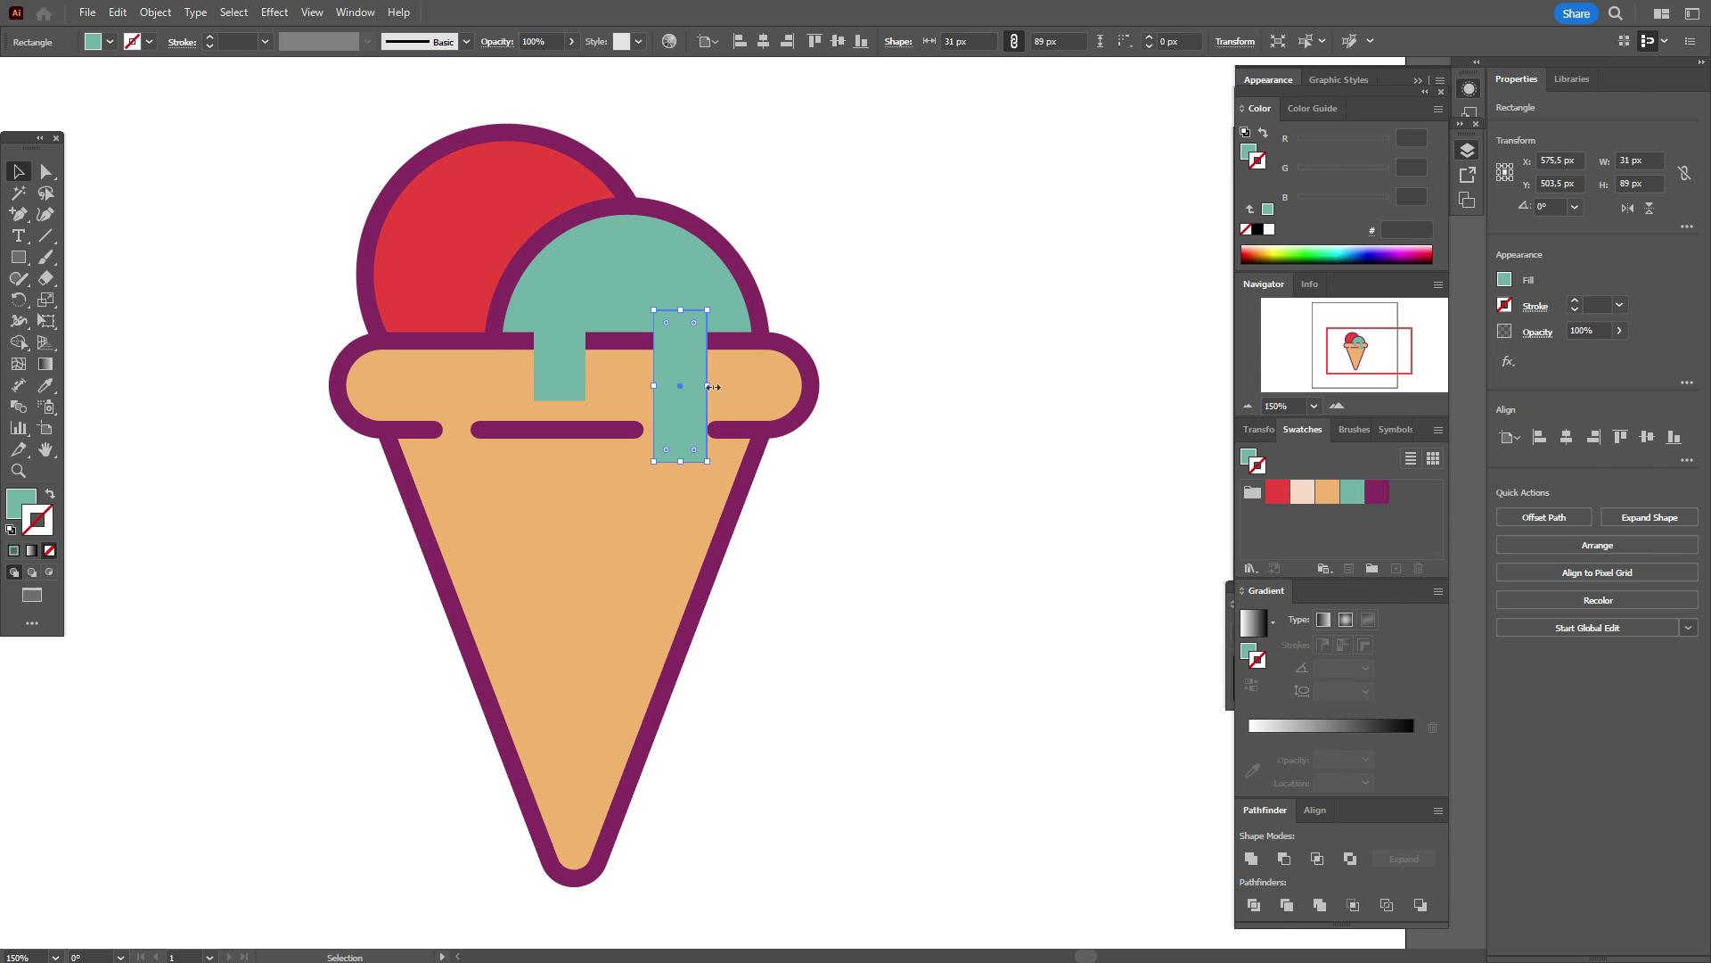
# - Round the two lower corners of the short teal drip fully, to a 15 px radius
pyautogui.click(46, 171)
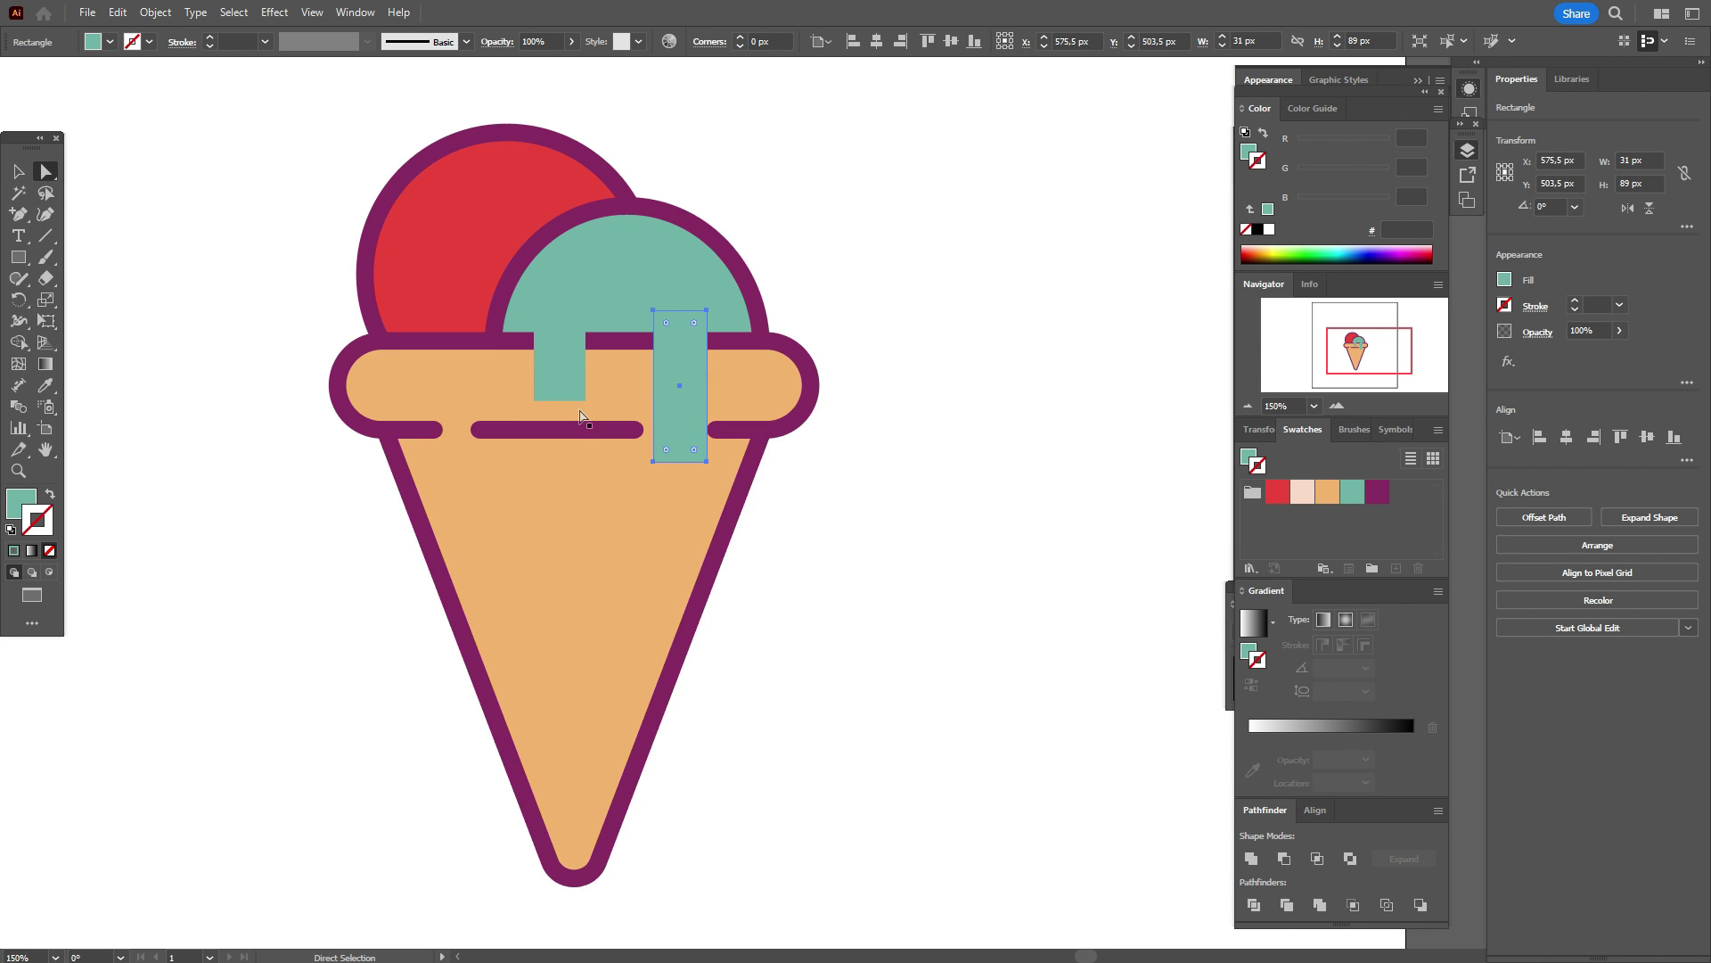
pyautogui.click(535, 402)
pyautogui.keyDown('shift'); pyautogui.click(586, 400); pyautogui.keyUp('shift')
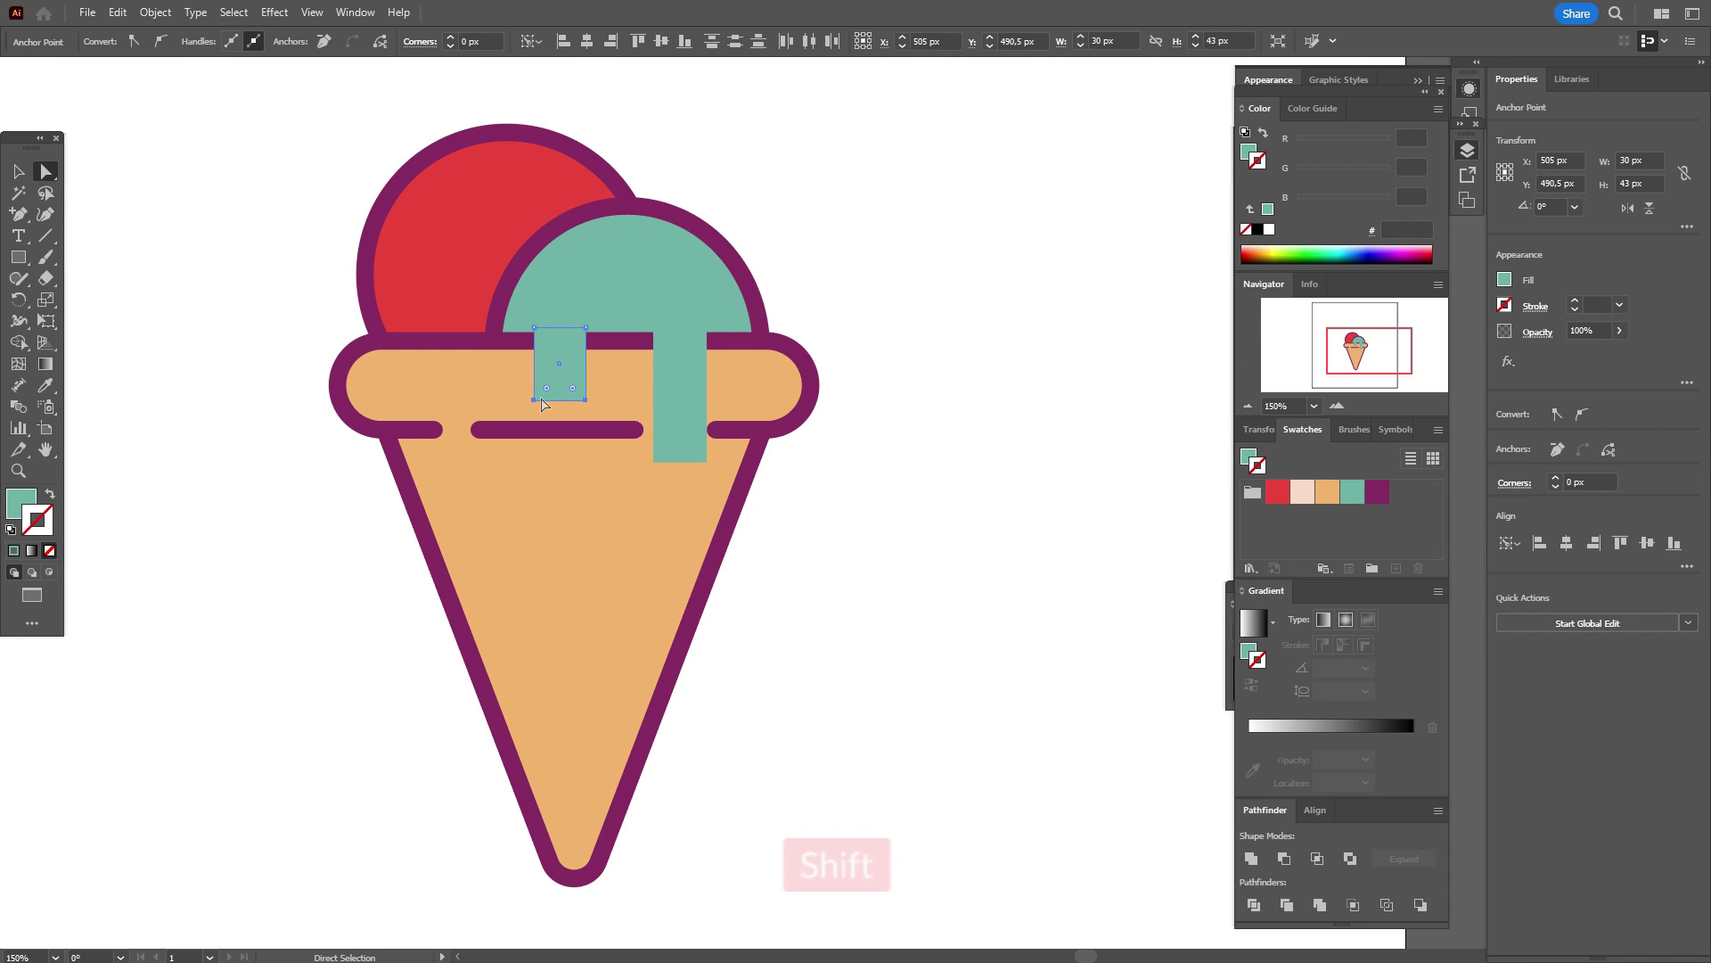
pyautogui.moveTo(546, 388); pyautogui.dragTo(558, 375)
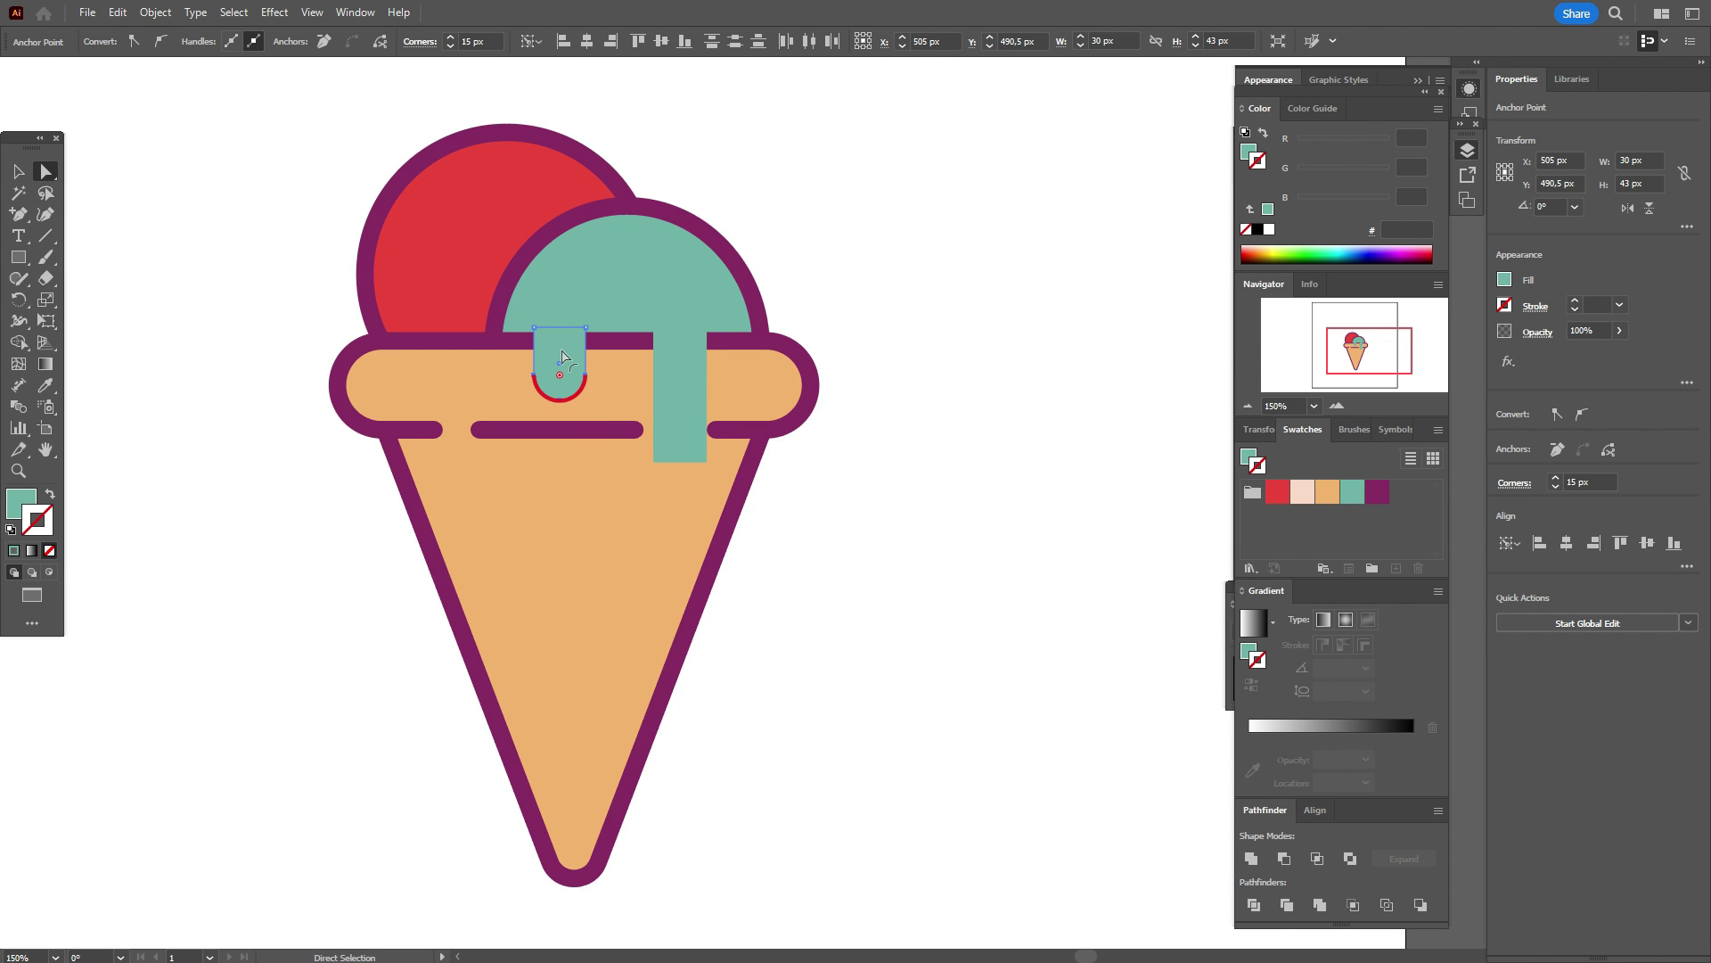
# - Round the two lower corners of the long teal drip to a 15.5 px radius and deselect it
pyautogui.click(654, 463)
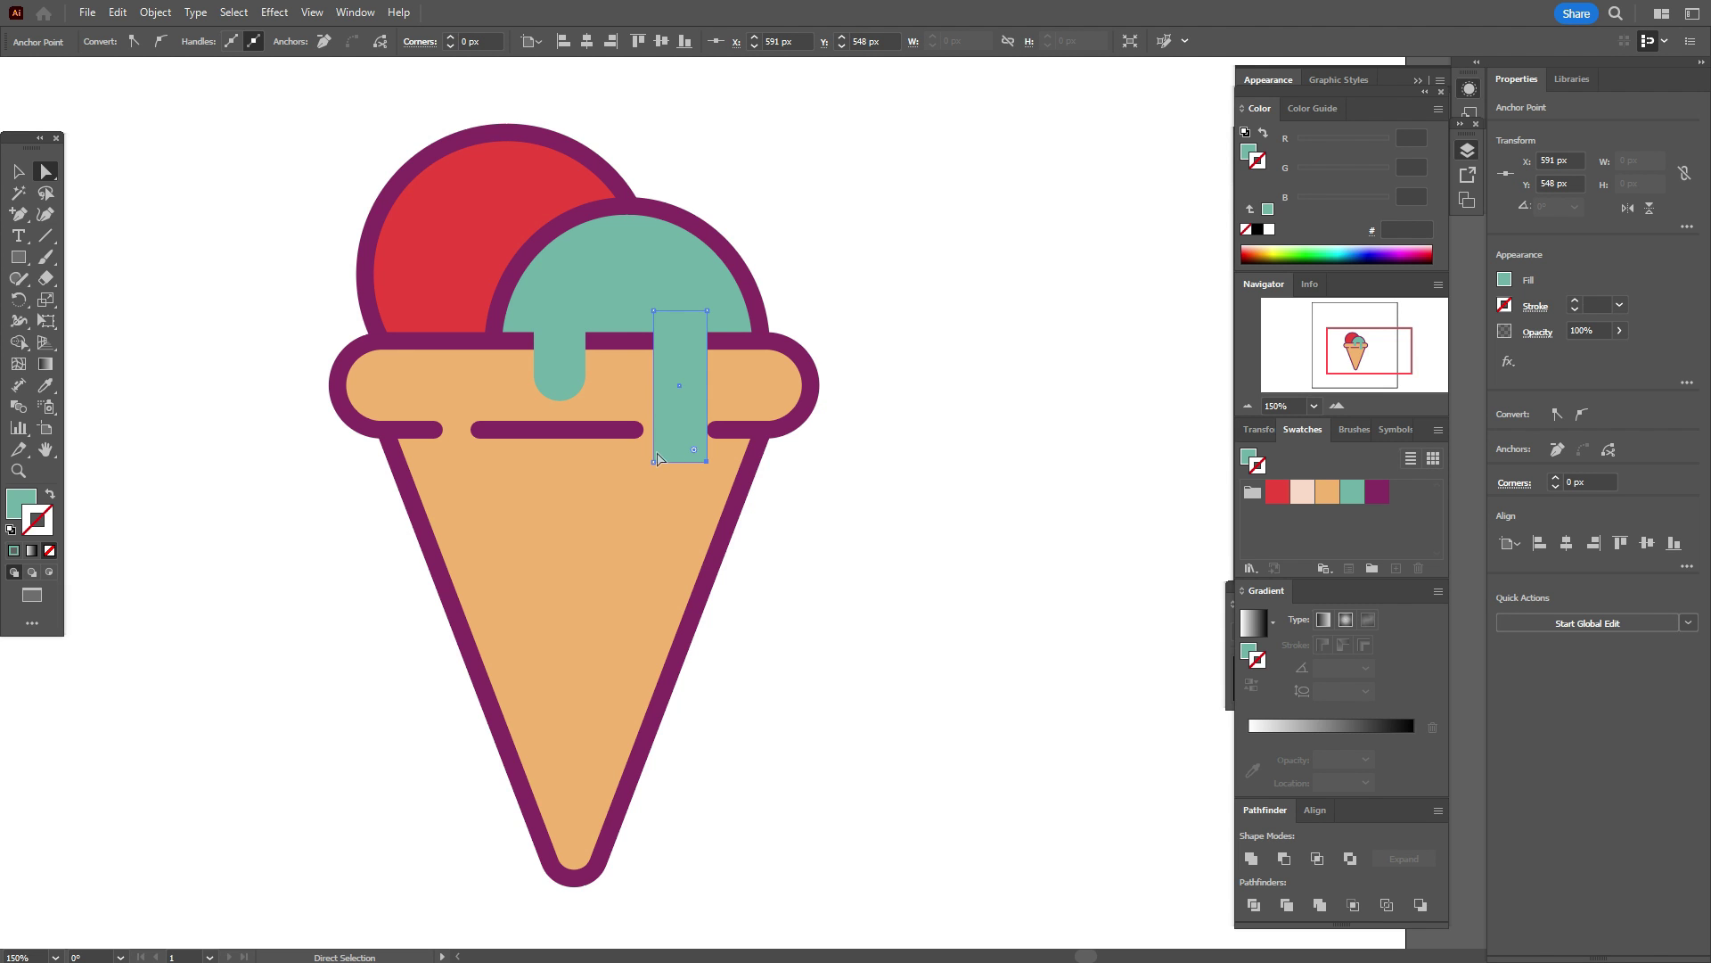
pyautogui.keyDown('shift'); pyautogui.click(707, 462); pyautogui.keyUp('shift')
pyautogui.moveTo(669, 450); pyautogui.dragTo(668, 399)
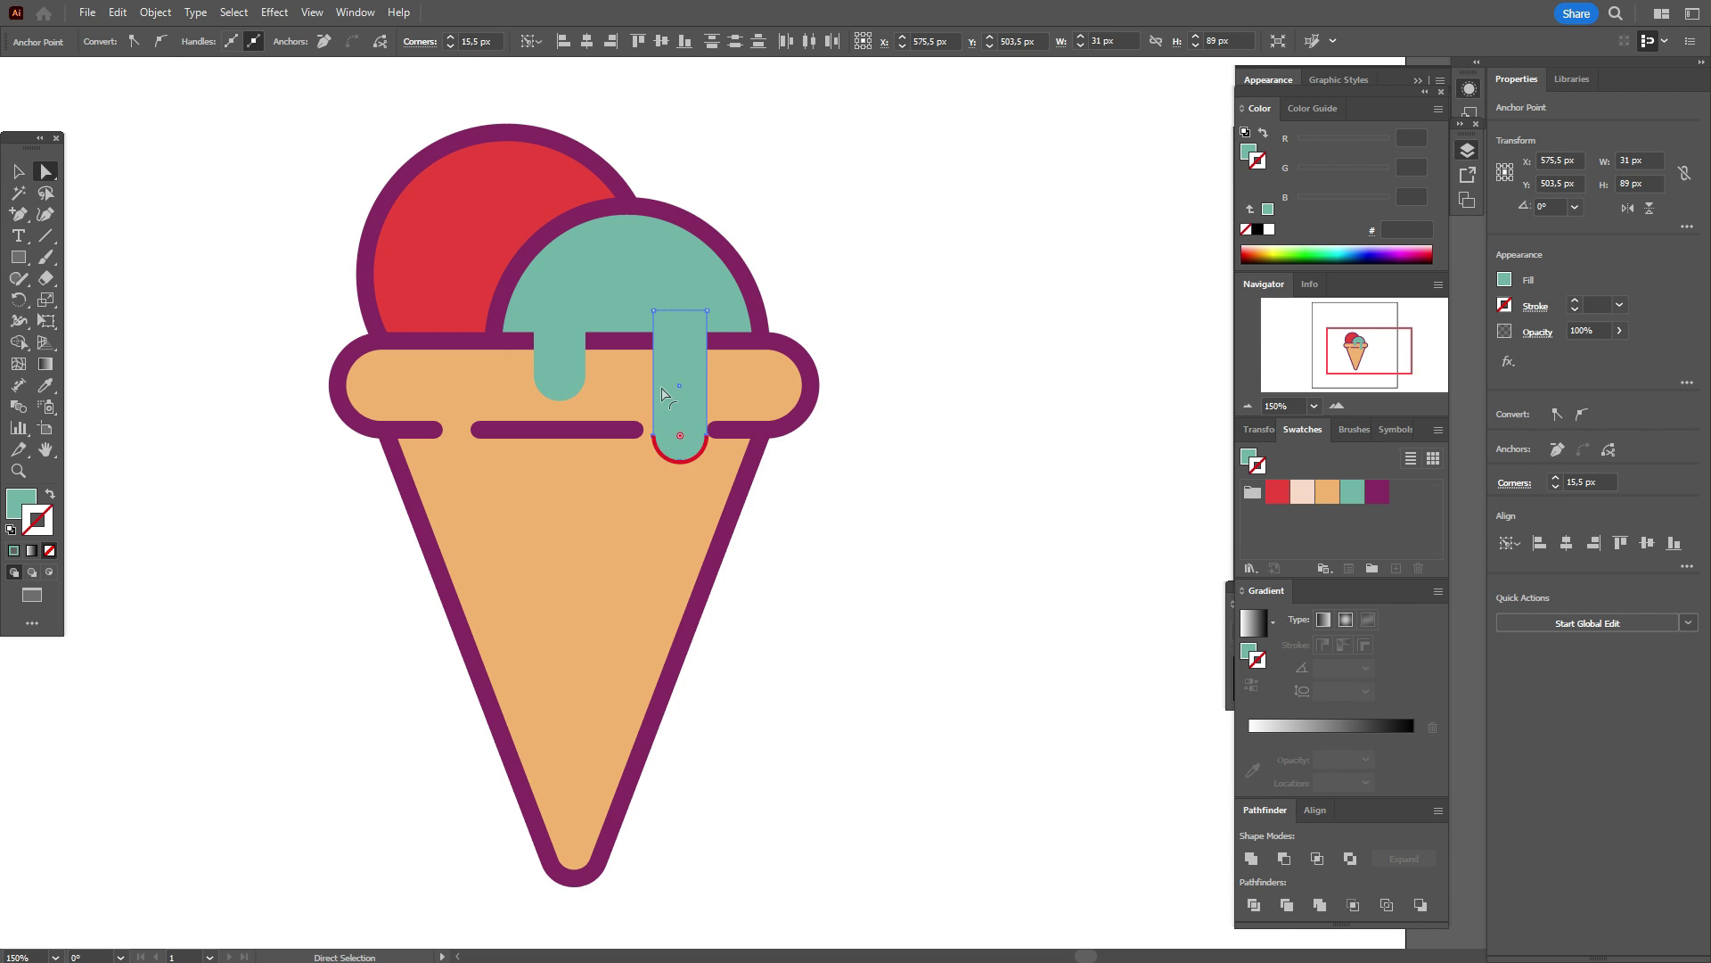
pyautogui.click(18, 171)
pyautogui.click(323, 278)
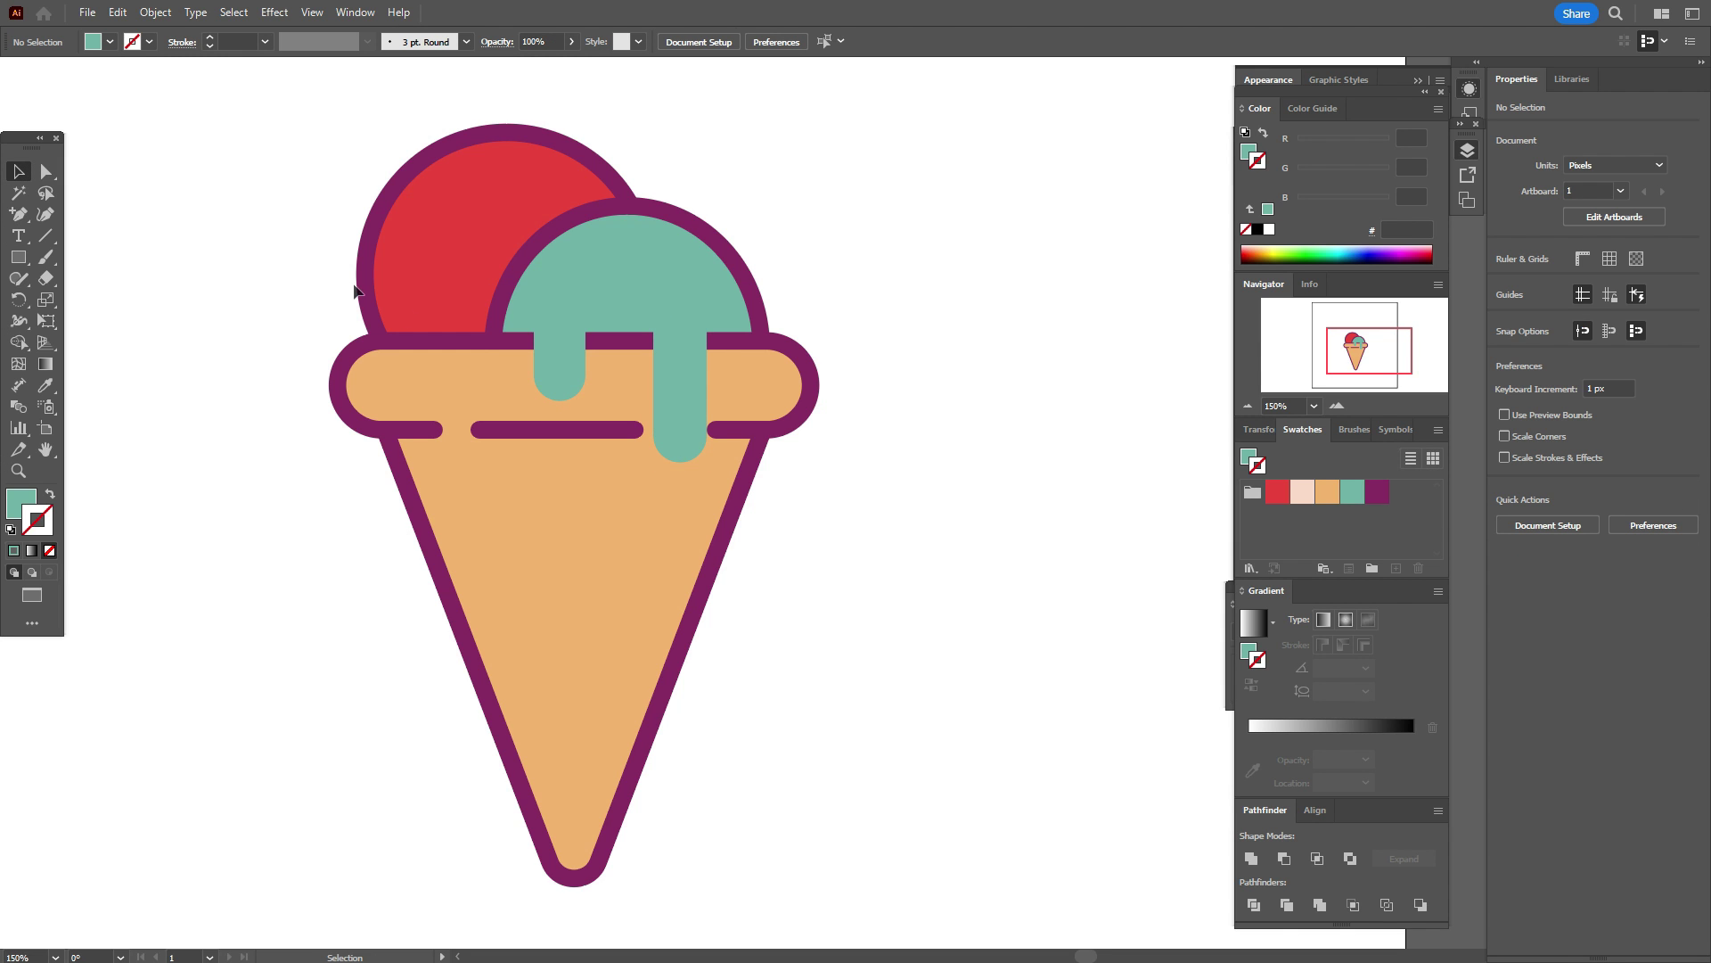
# - Give the short teal drip a purple outline 10 pt thick
pyautogui.click(572, 377)
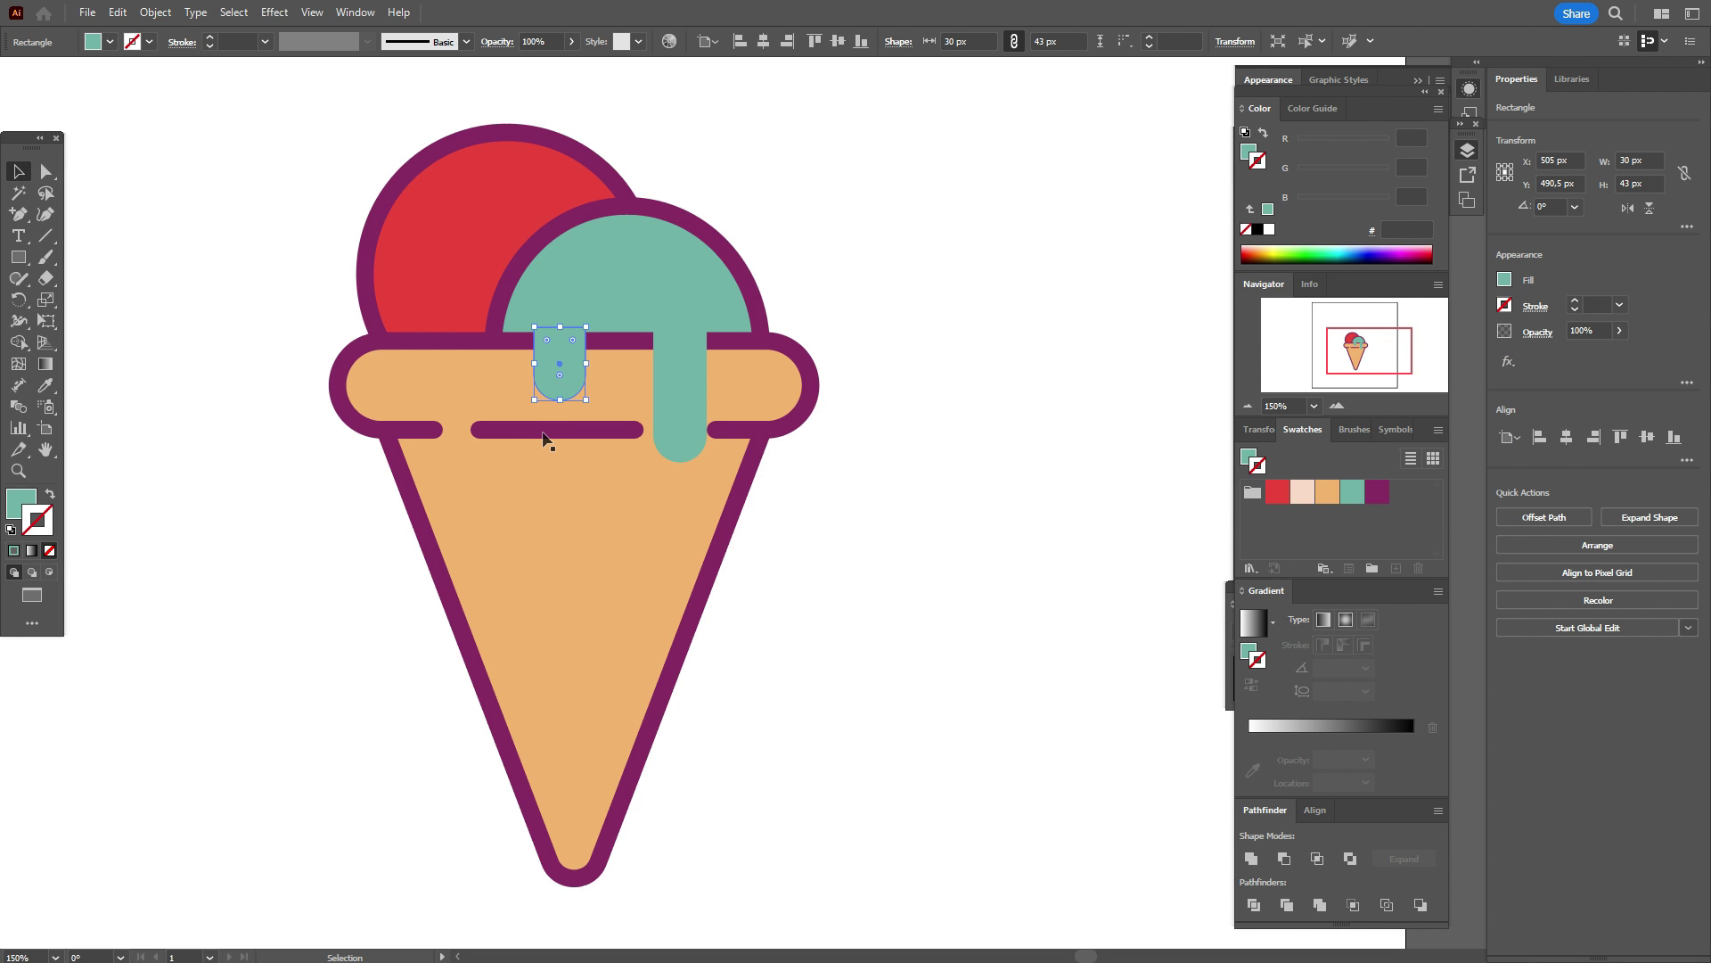
pyautogui.click(1376, 498)
pyautogui.click(1585, 304)
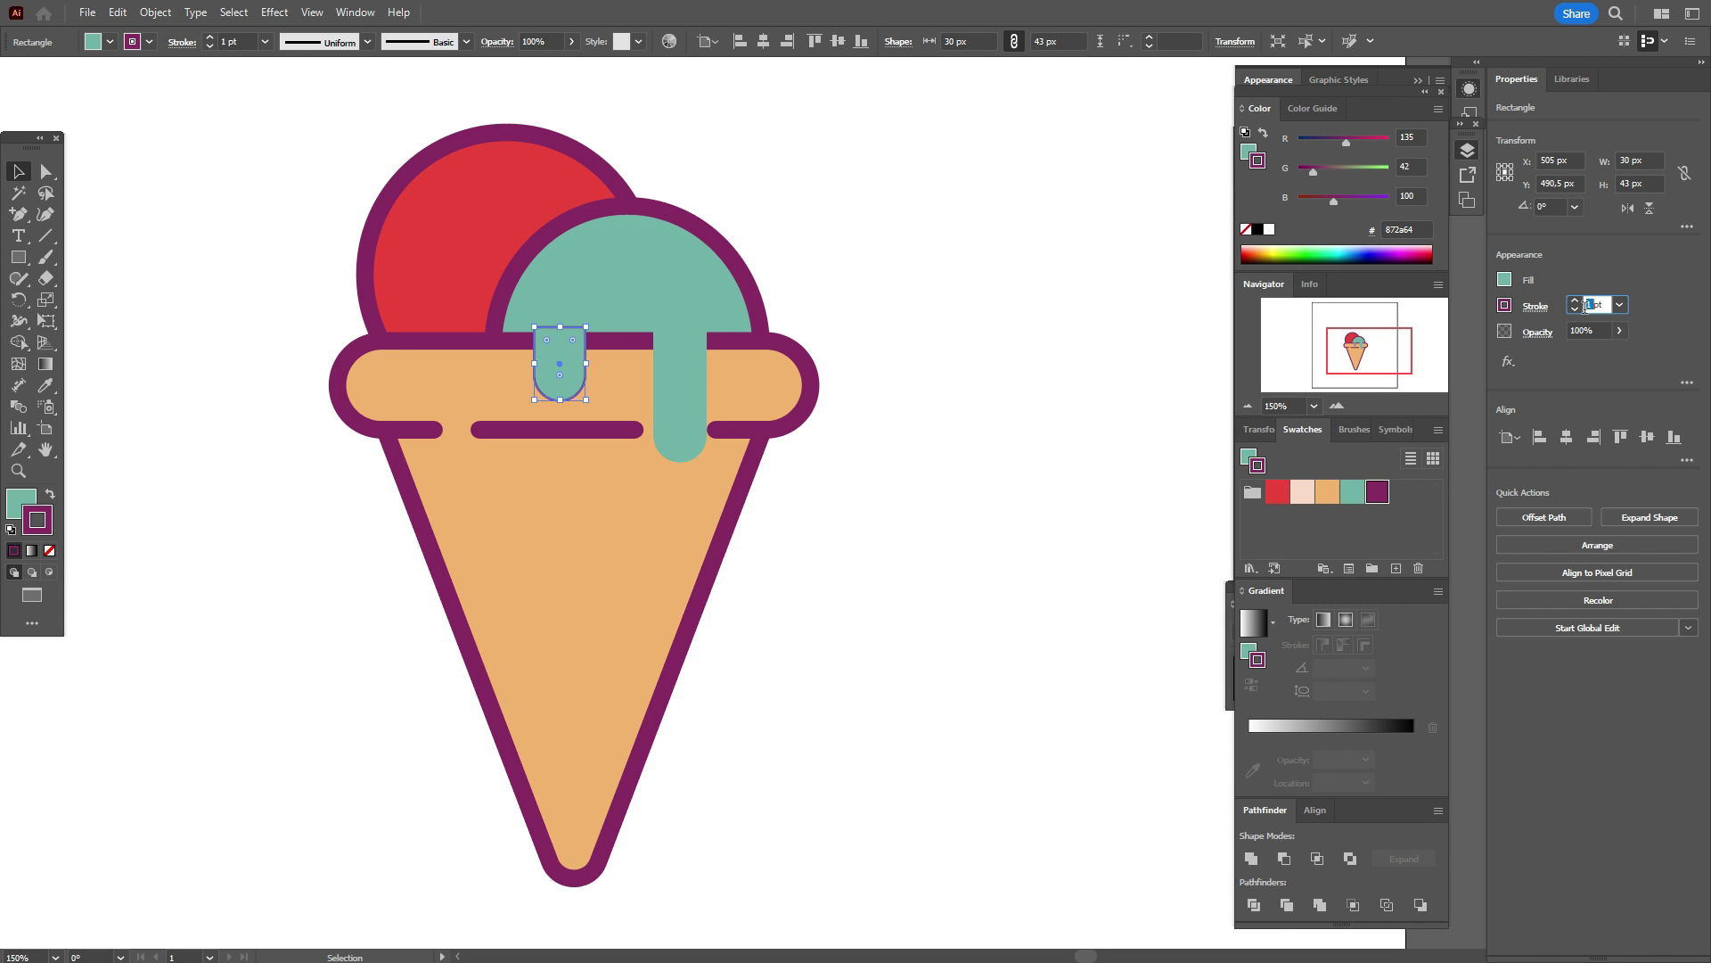
pyautogui.write('10')
pyautogui.press('Return')
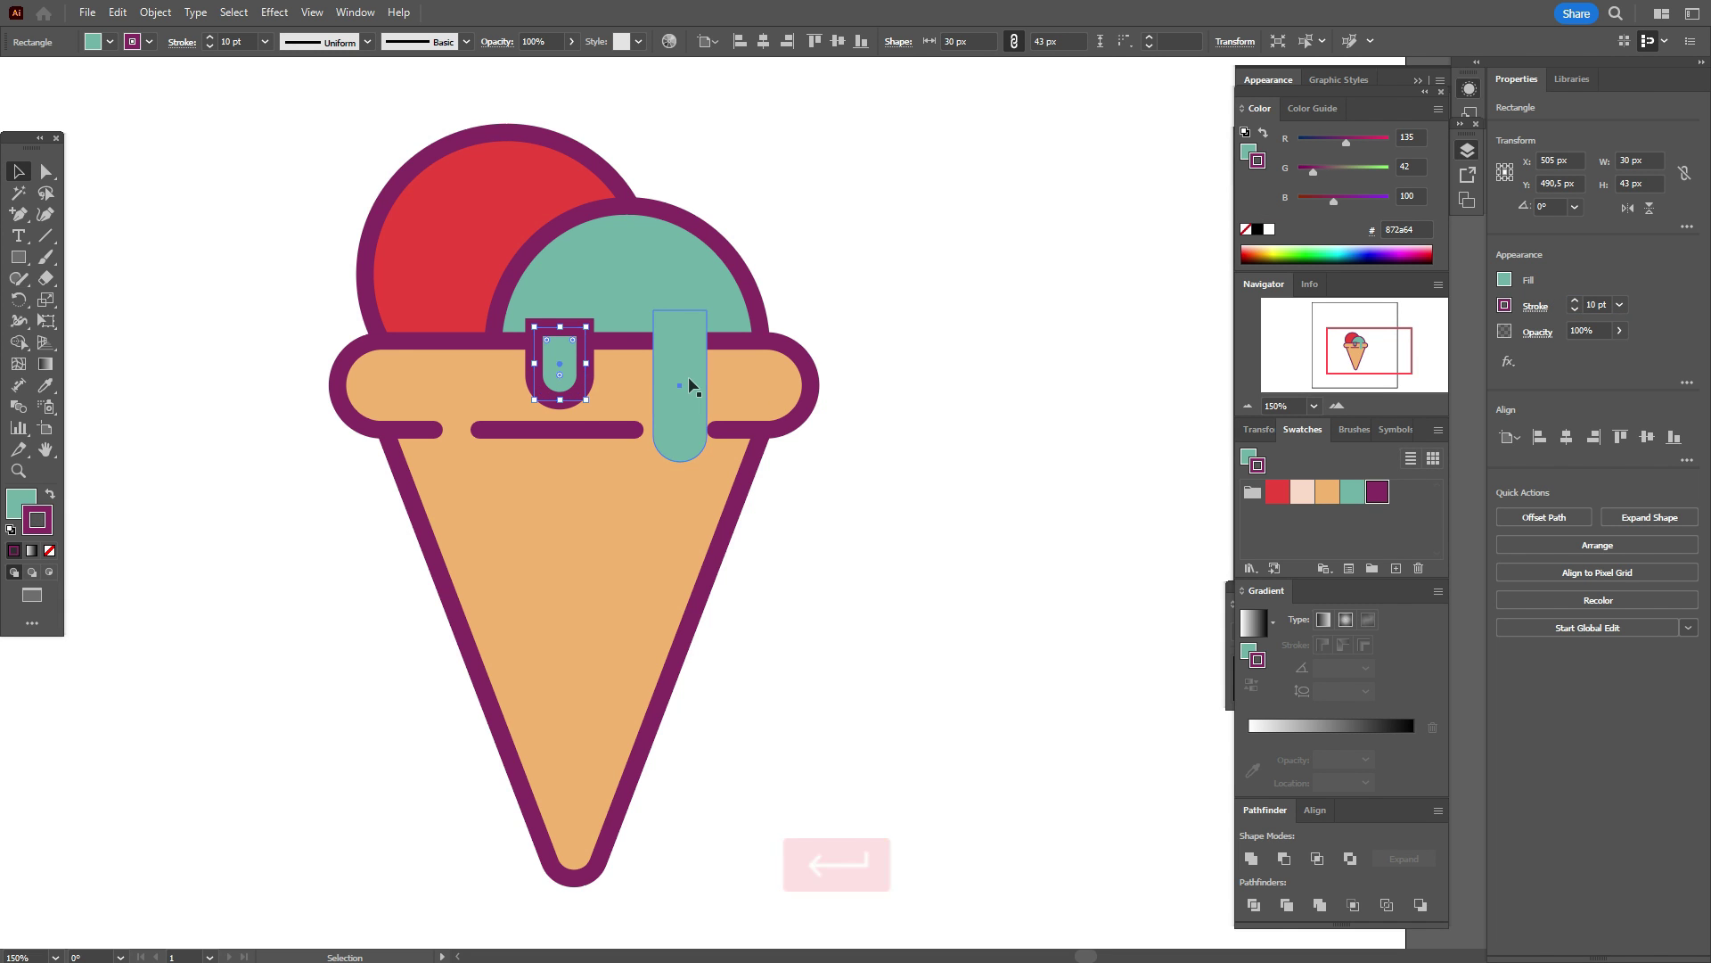
# - Apply the same purple 10 pt outline to the long teal drip
pyautogui.click(691, 385)
pyautogui.click(1589, 304)
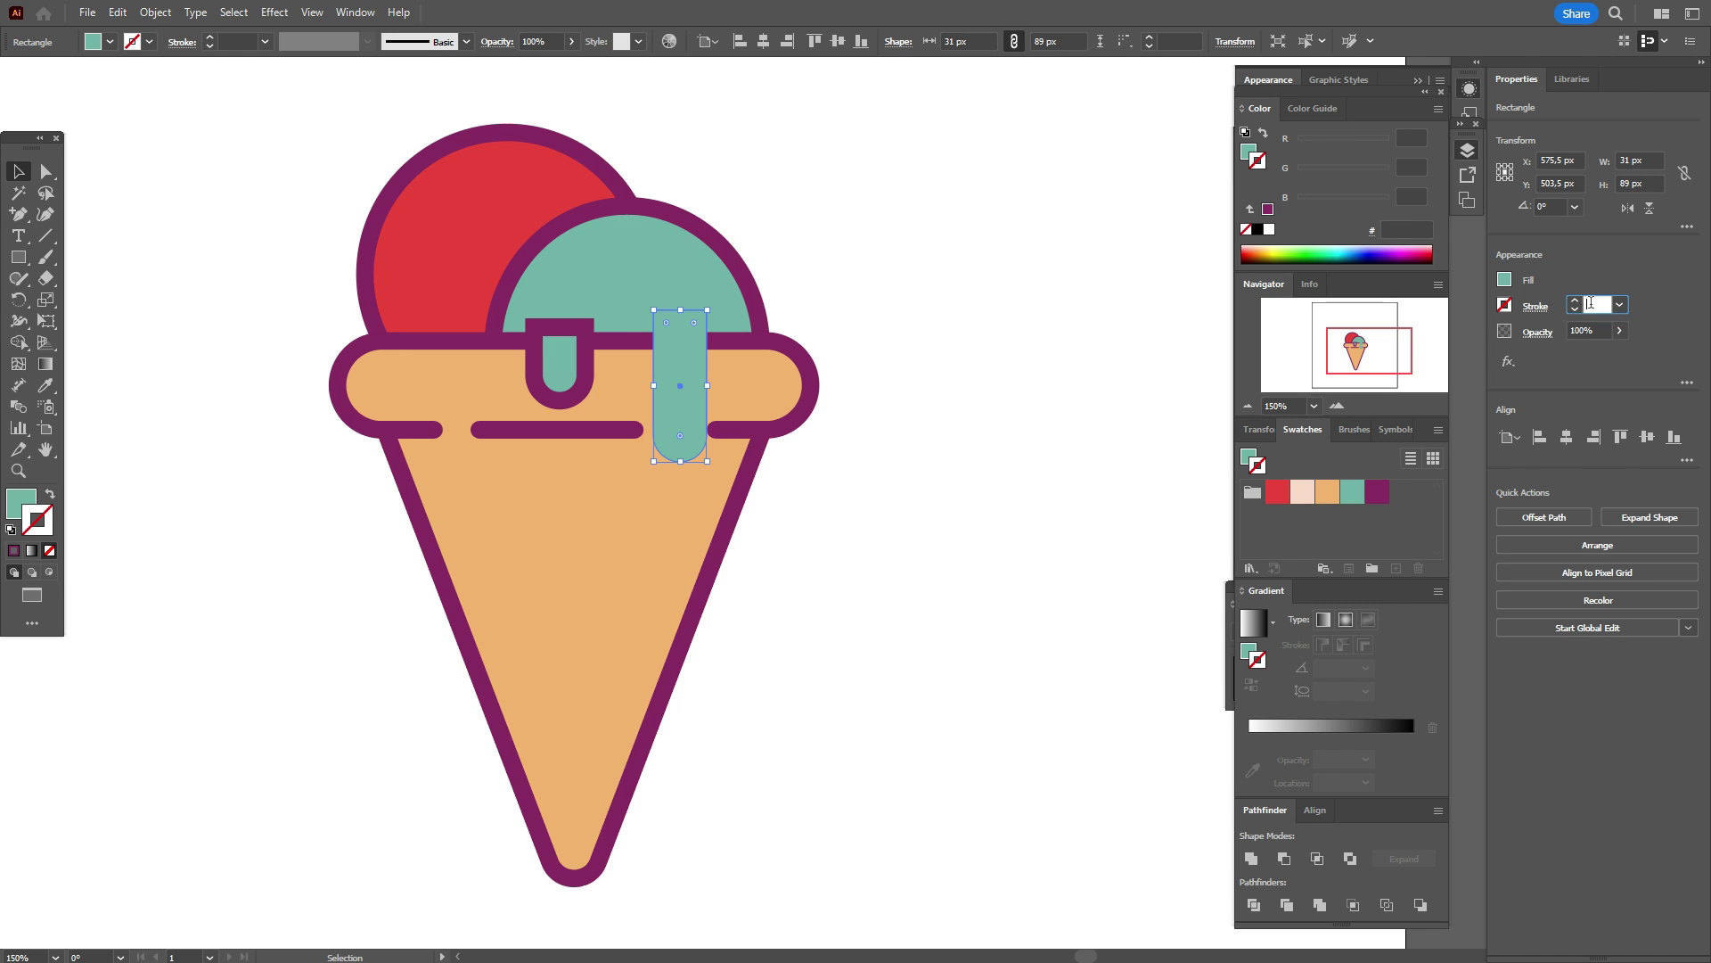
pyautogui.write('10')
pyautogui.press('Return')
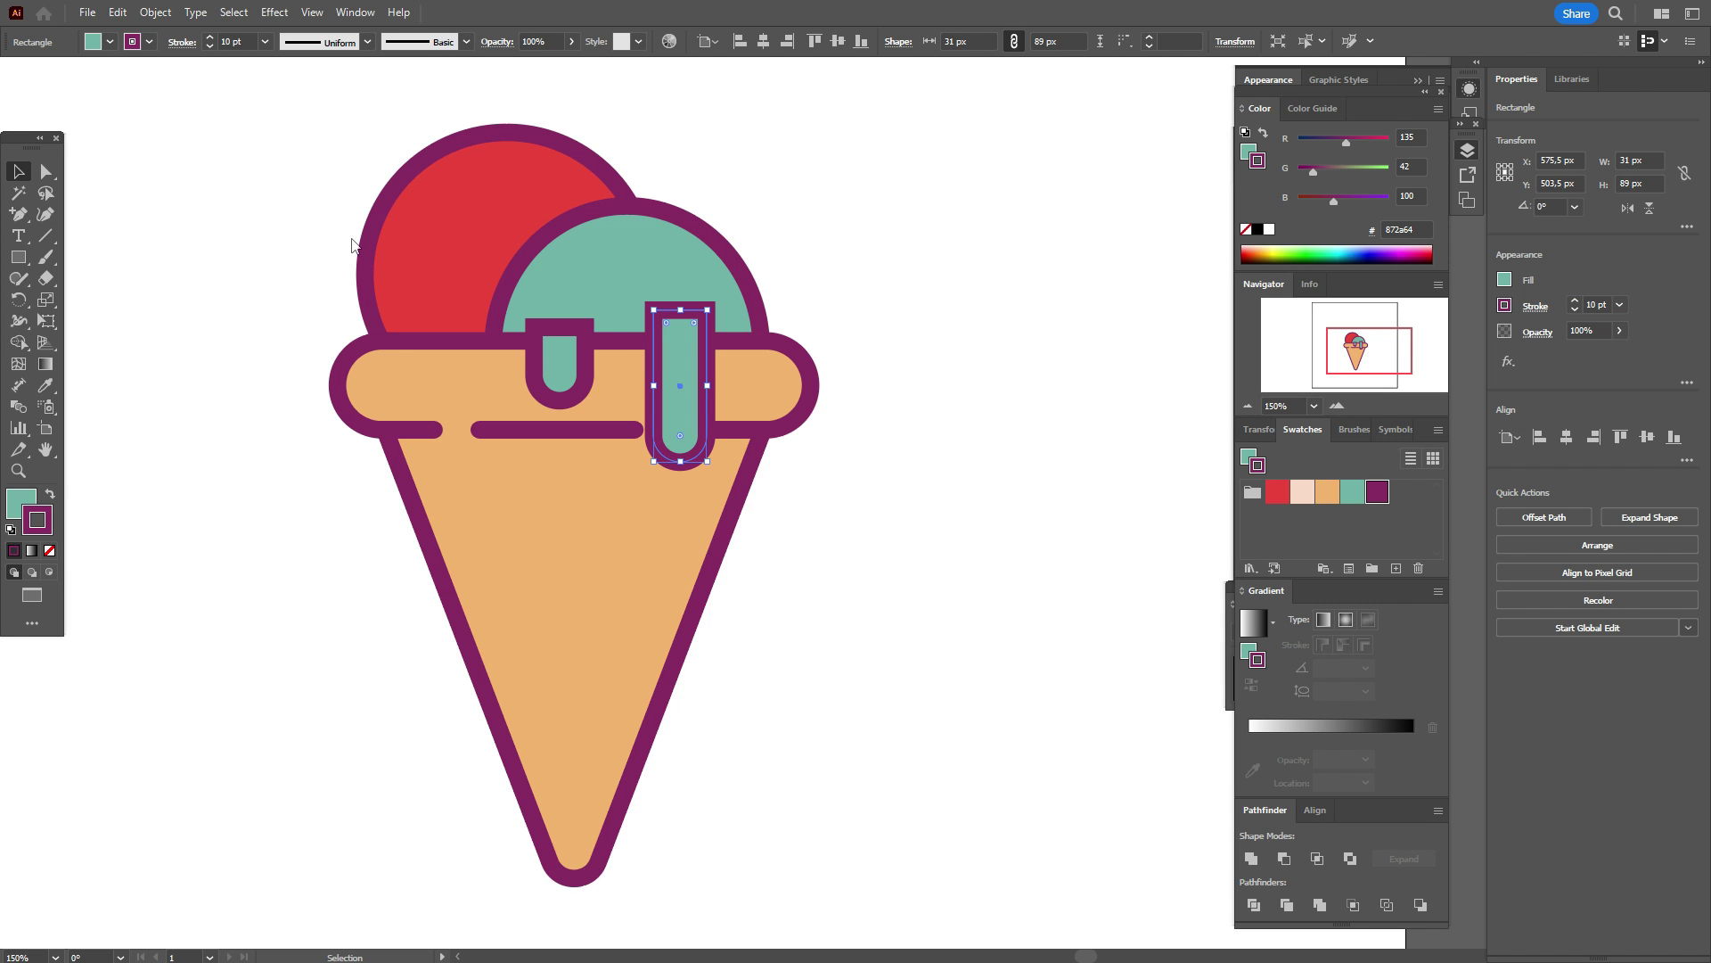
# - Shorten the horizontal line in the rim's opening by moving its right end point left, away from the long drip
pyautogui.click(48, 174)
pyautogui.click(655, 446)
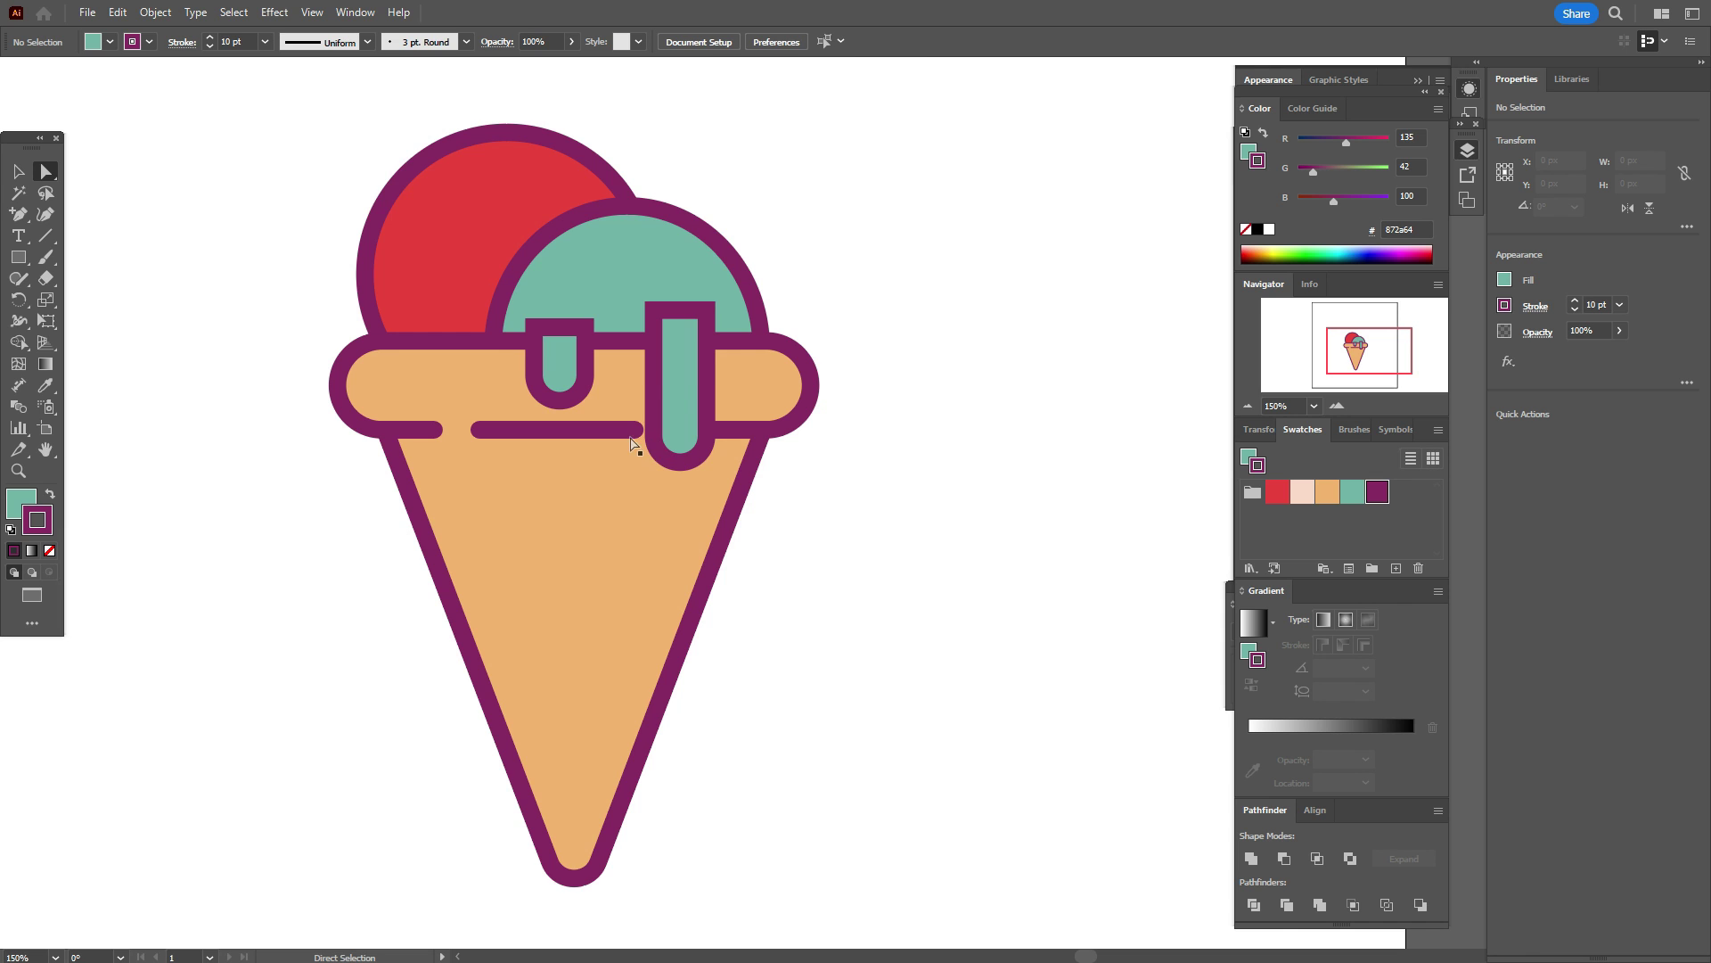
pyautogui.click(634, 443)
pyautogui.click(621, 432)
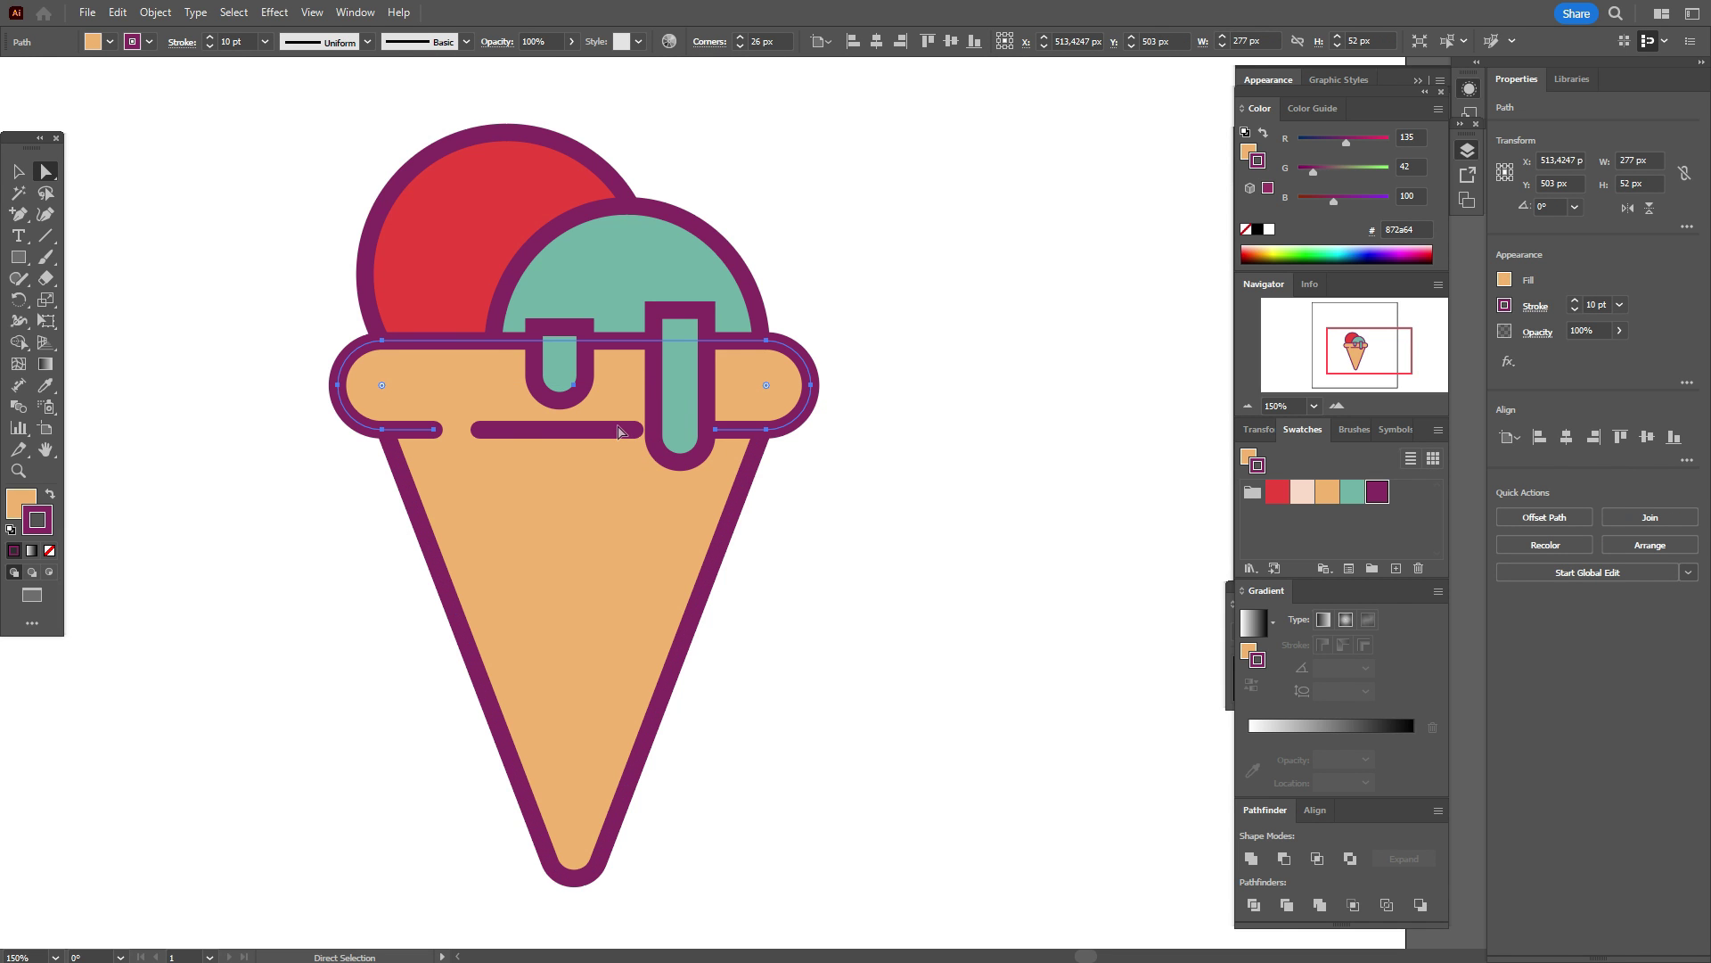
pyautogui.moveTo(471, 419); pyautogui.dragTo(649, 443)
pyautogui.click(636, 431)
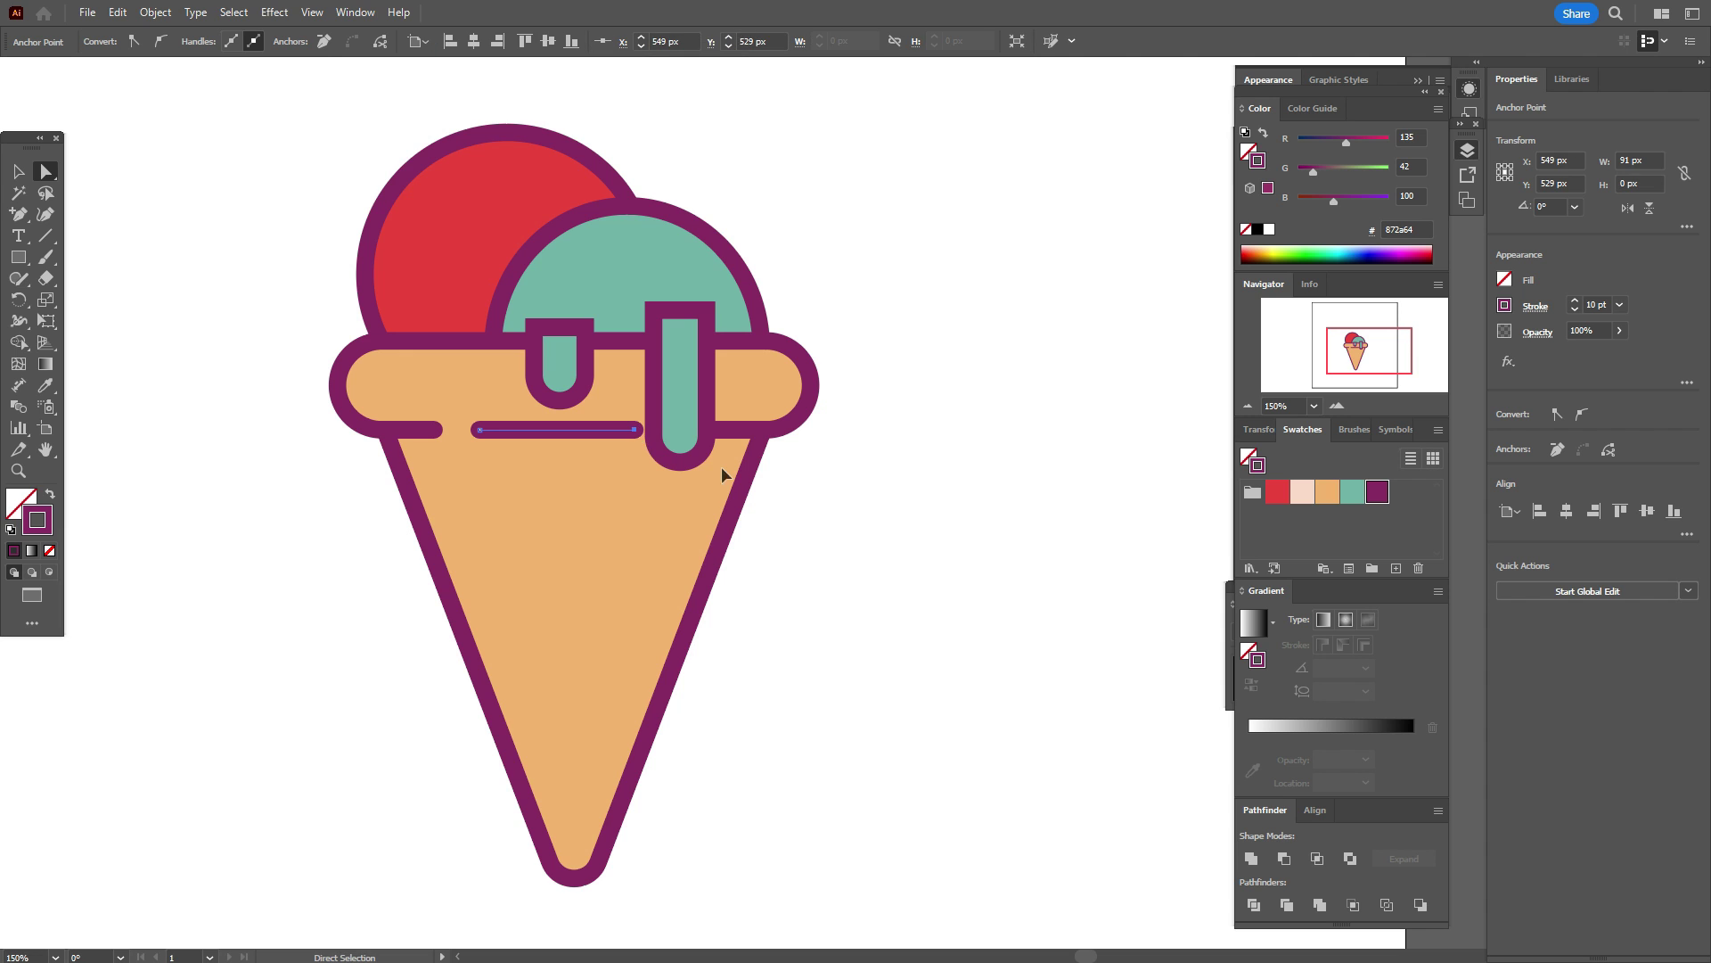
pyautogui.press('Left')
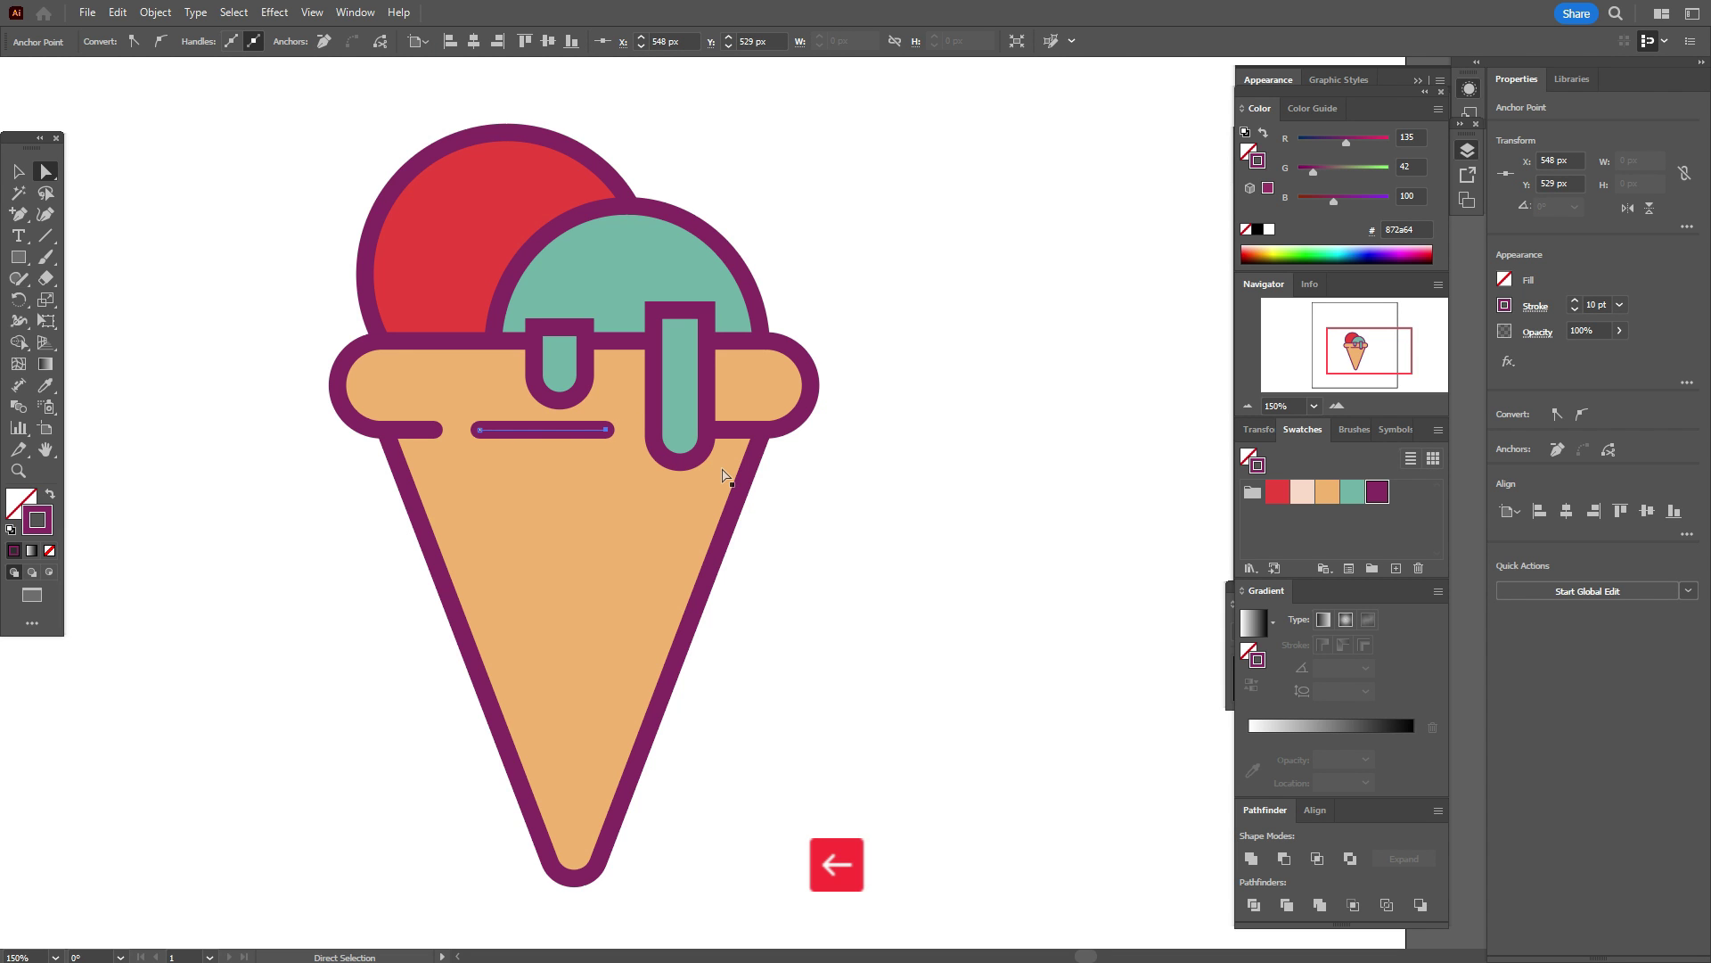
# - Open the short teal drip's top by adding an anchor point to its upper edge and deleting it
pyautogui.click(556, 337)
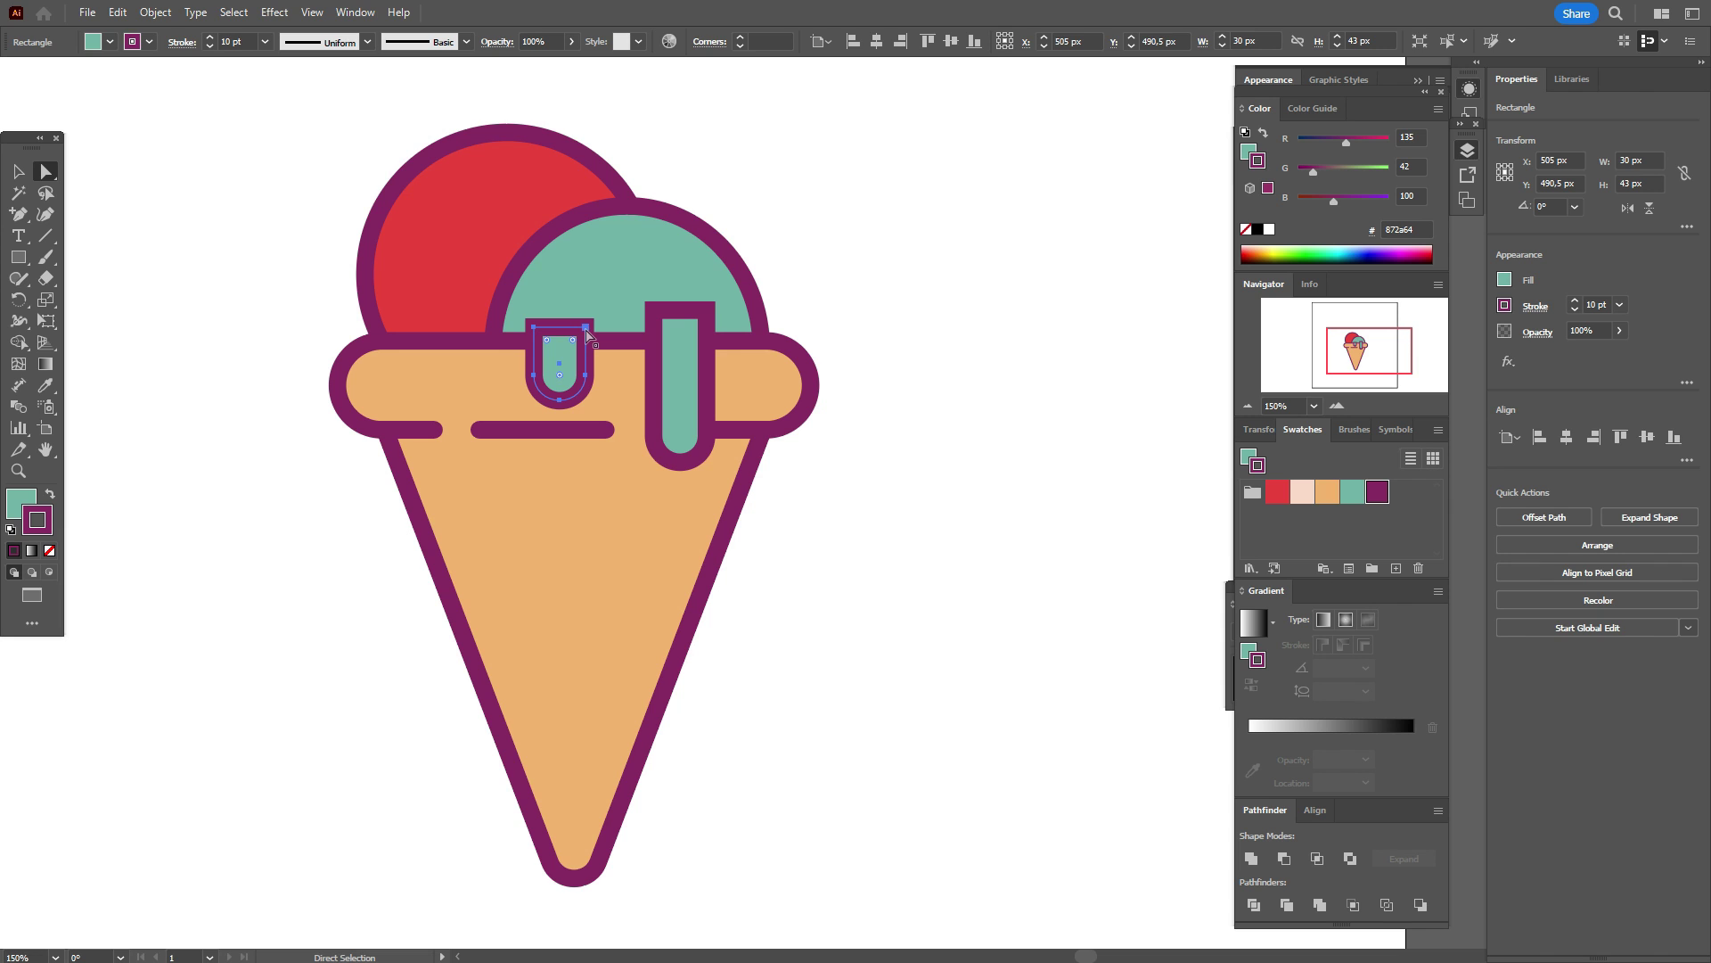
pyautogui.click(586, 328)
pyautogui.keyDown('shift'); pyautogui.click(533, 327); pyautogui.keyUp('shift')
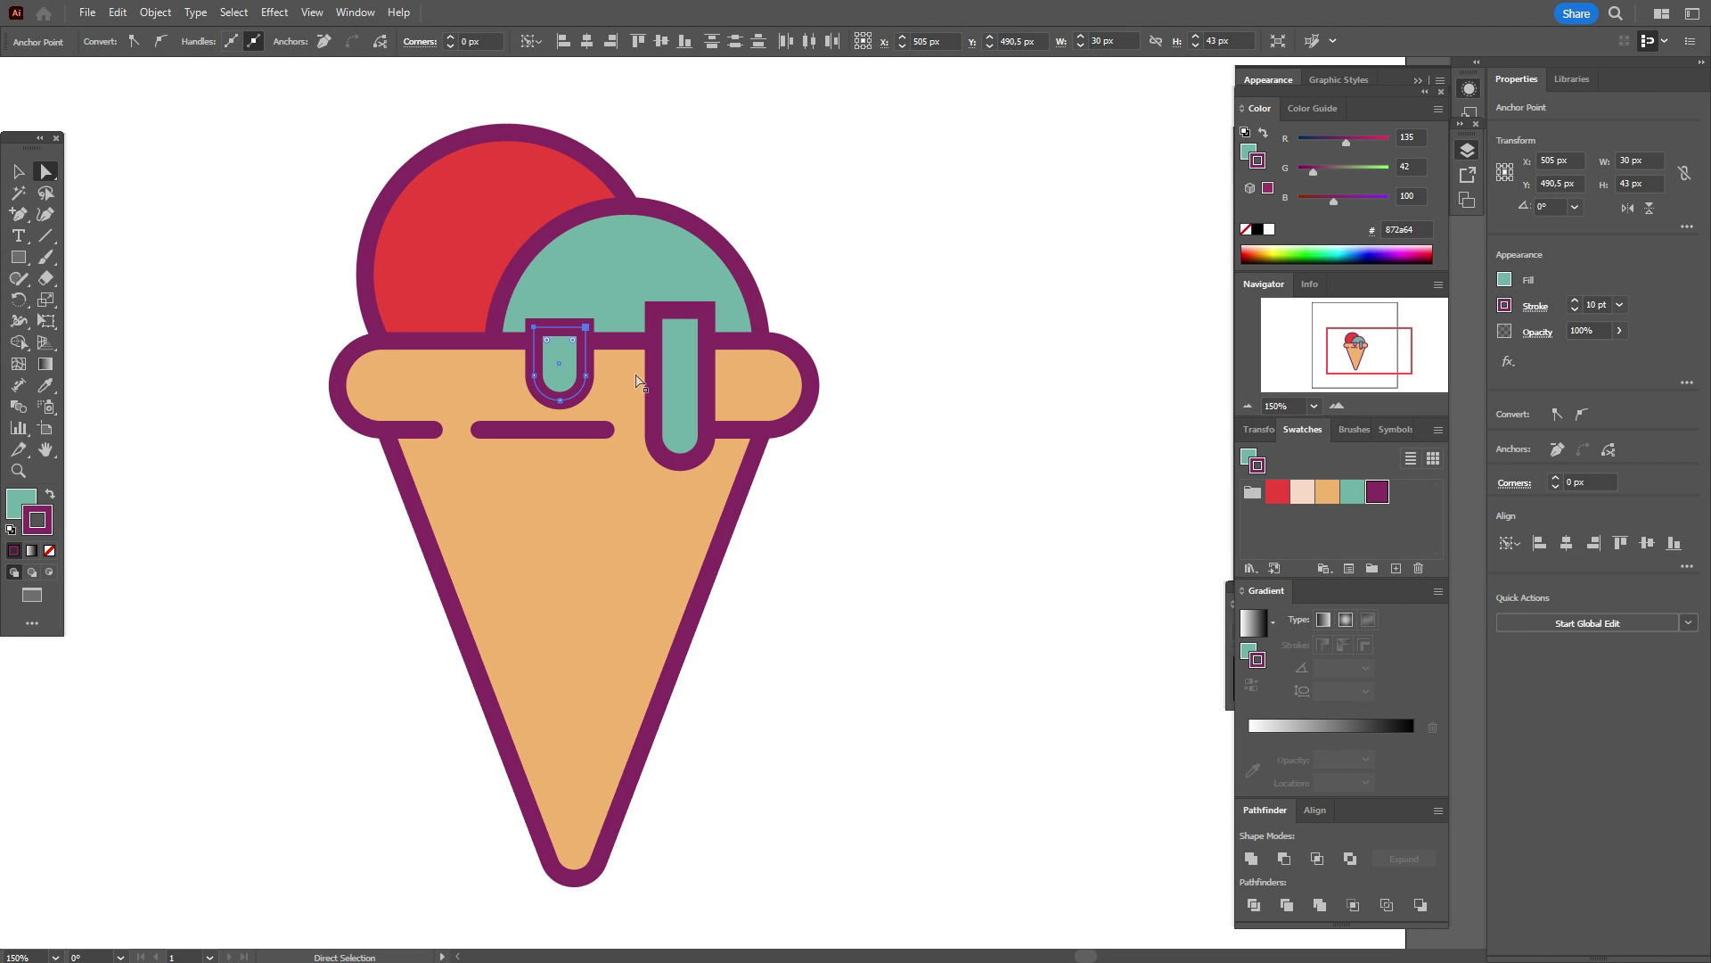
pyautogui.press('+')
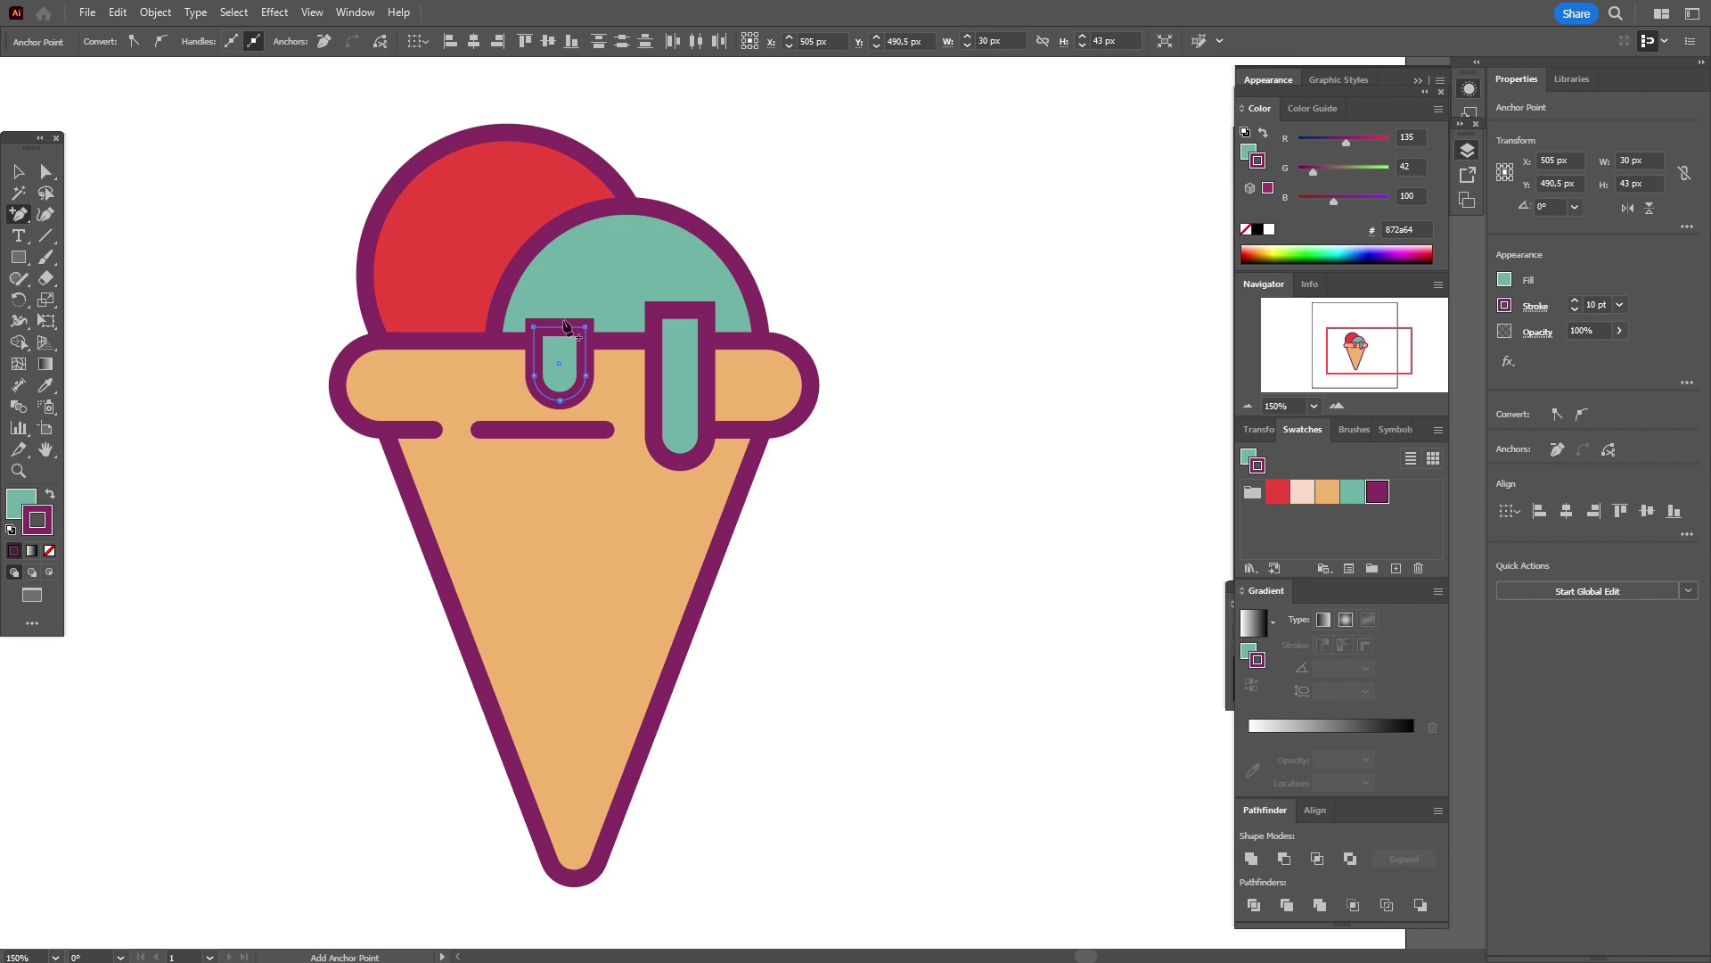
pyautogui.click(557, 329)
pyautogui.click(46, 172)
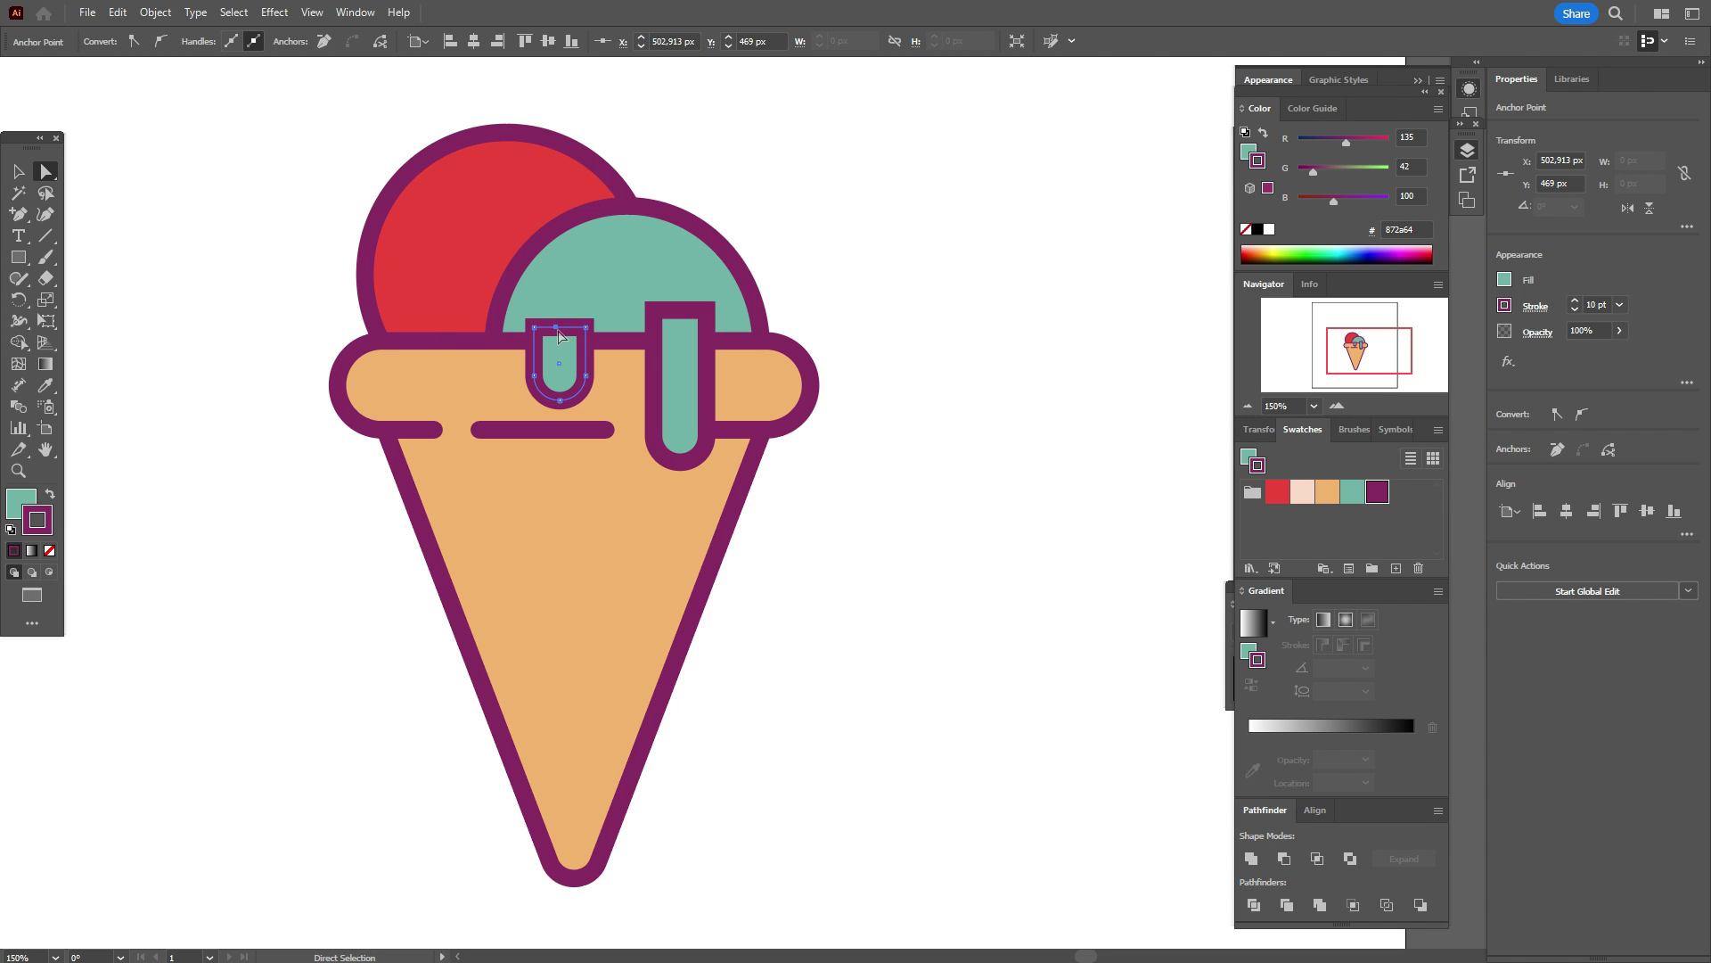
pyautogui.press('Delete')
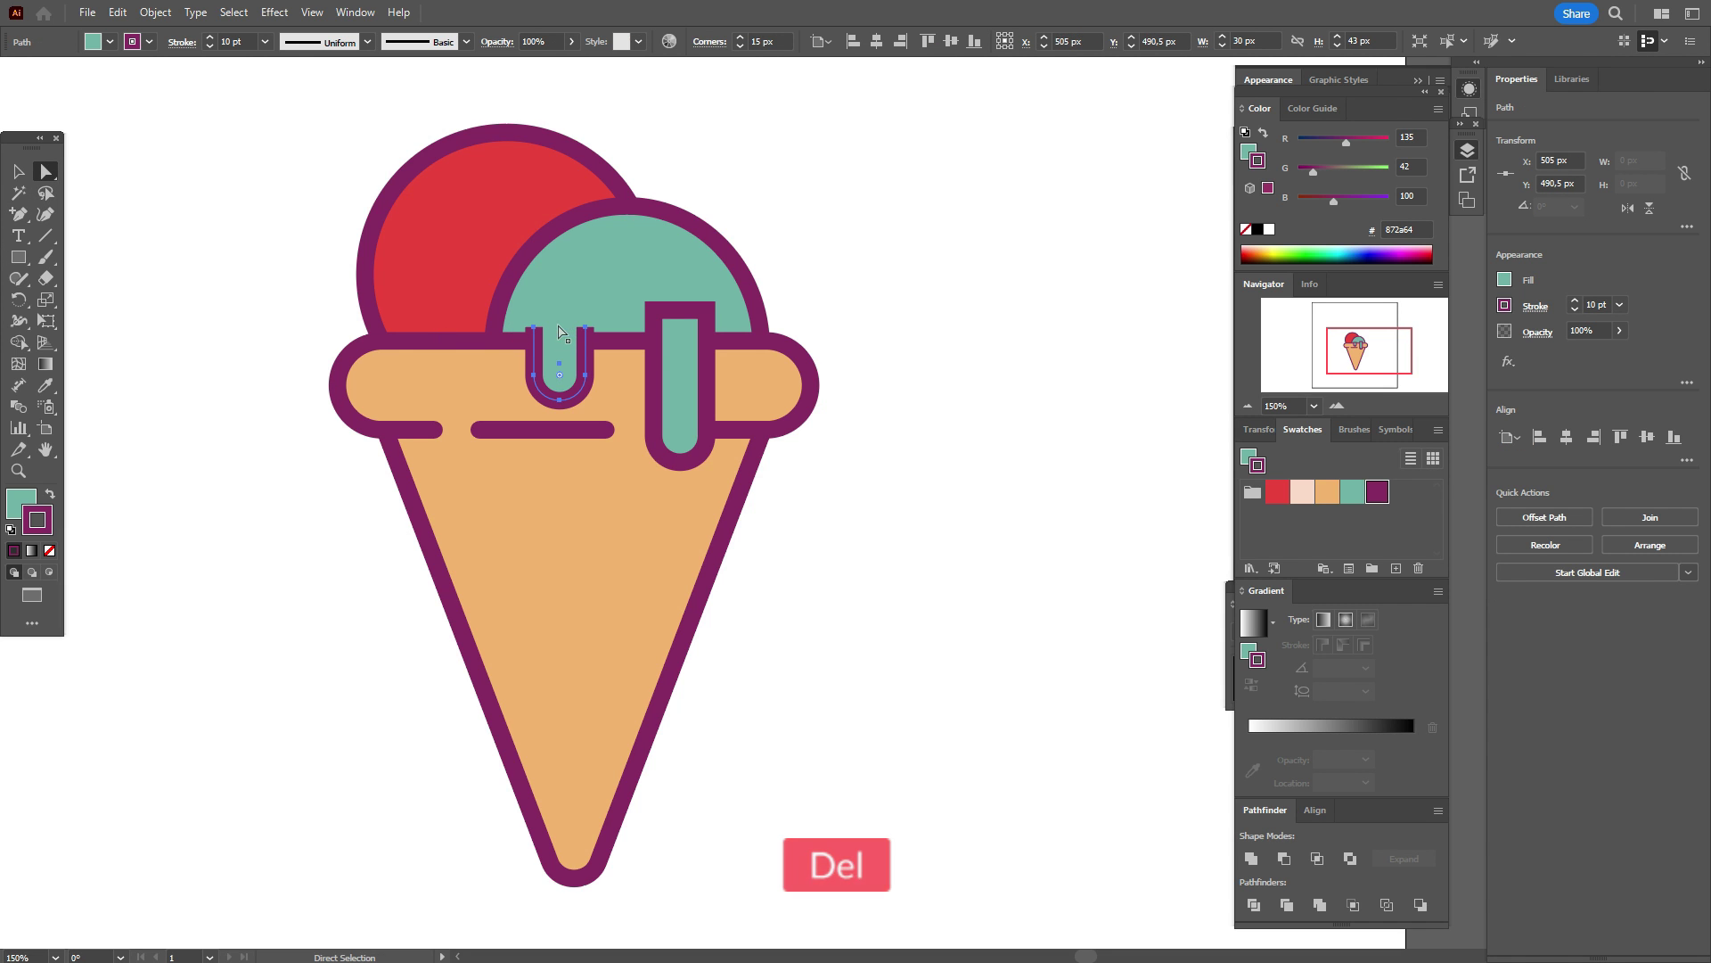
# - Lower the short drip's two open top end points to the scoop's base, making the drip 39 px high
pyautogui.click(536, 332)
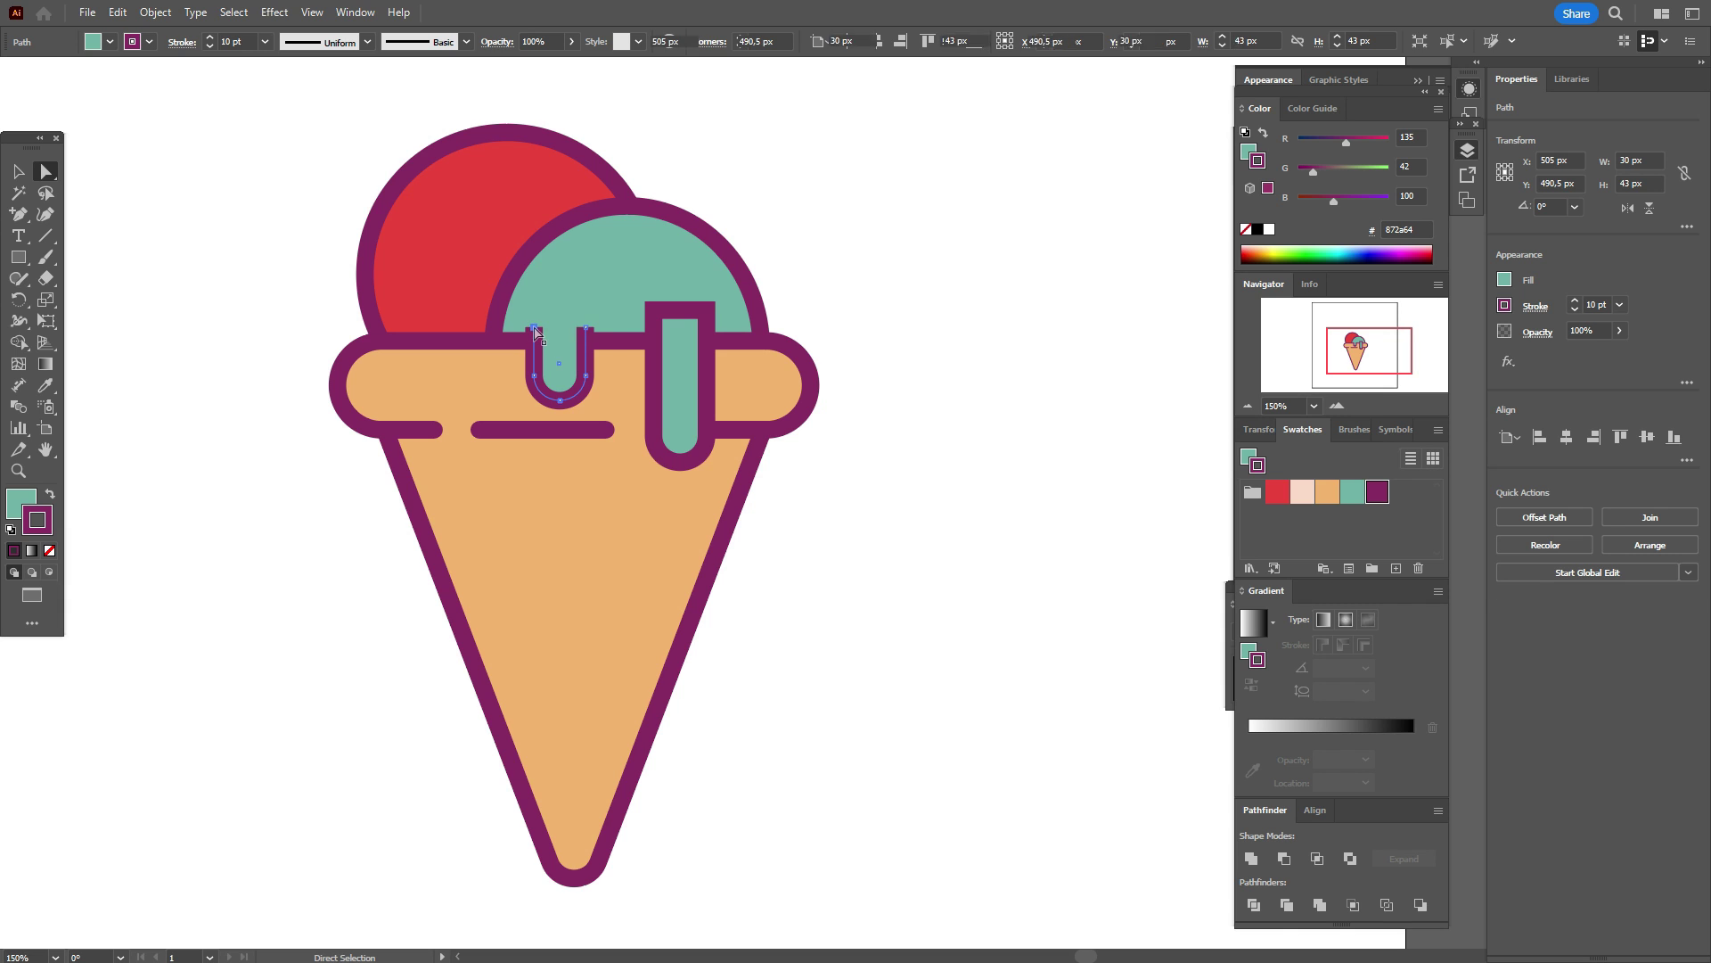
pyautogui.keyDown('shift'); pyautogui.click(585, 329); pyautogui.keyUp('shift')
pyautogui.press('Down')
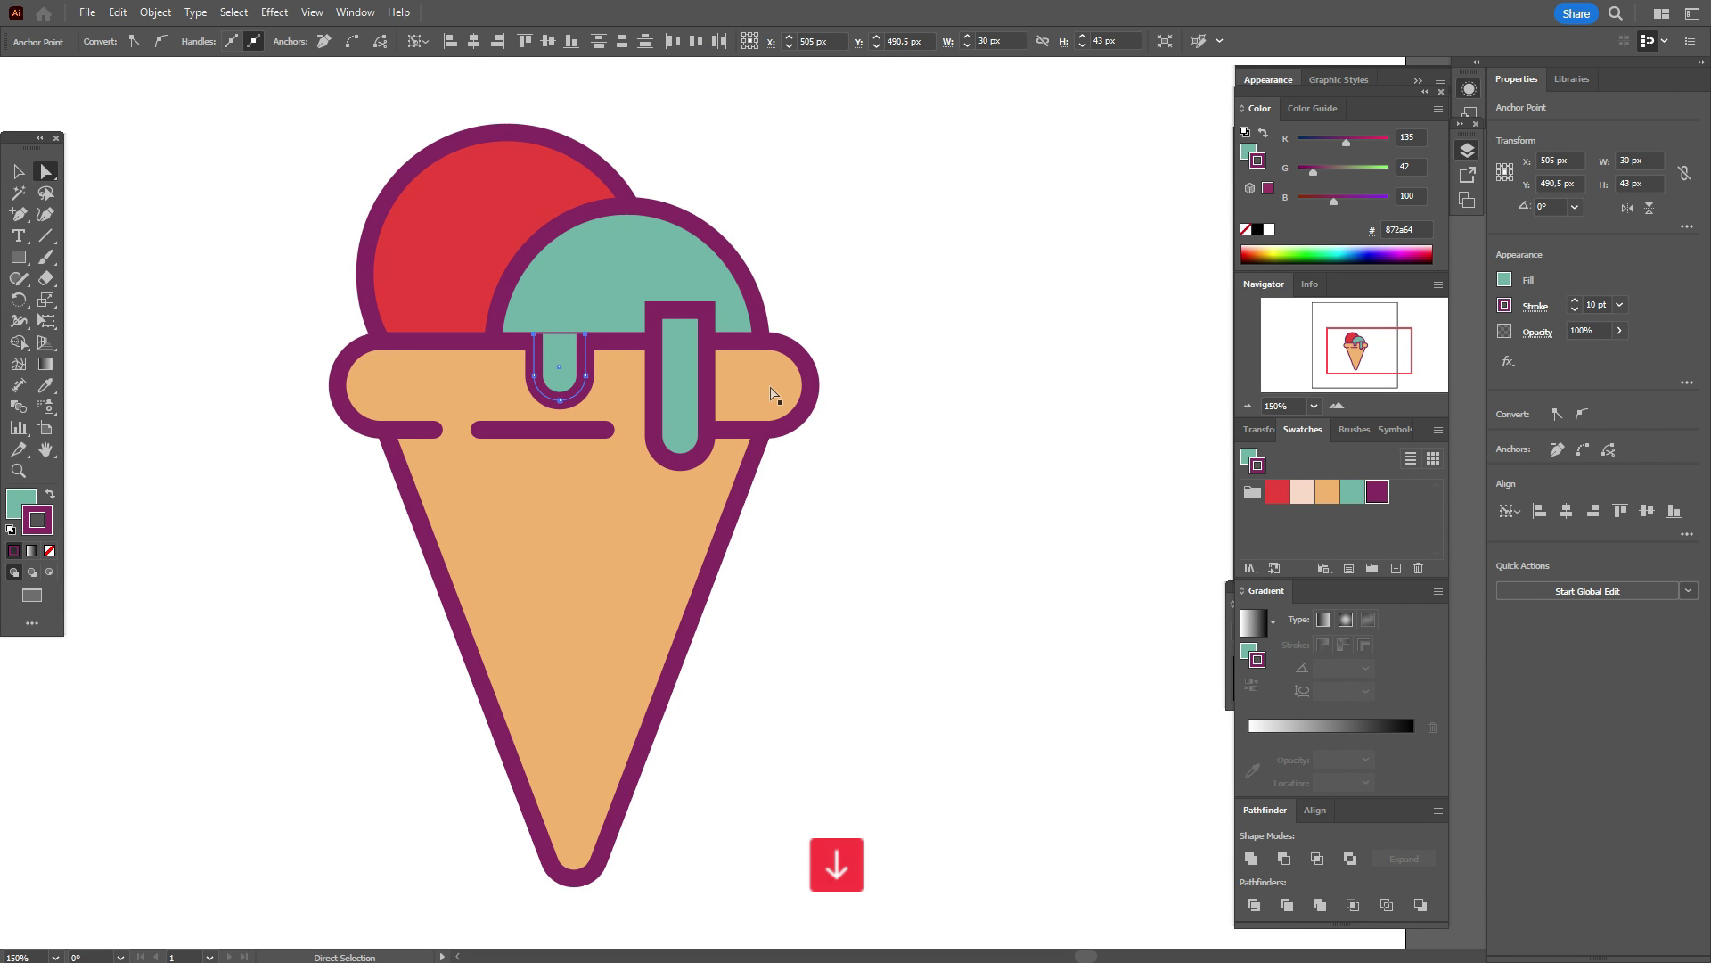
pyautogui.press('Up')
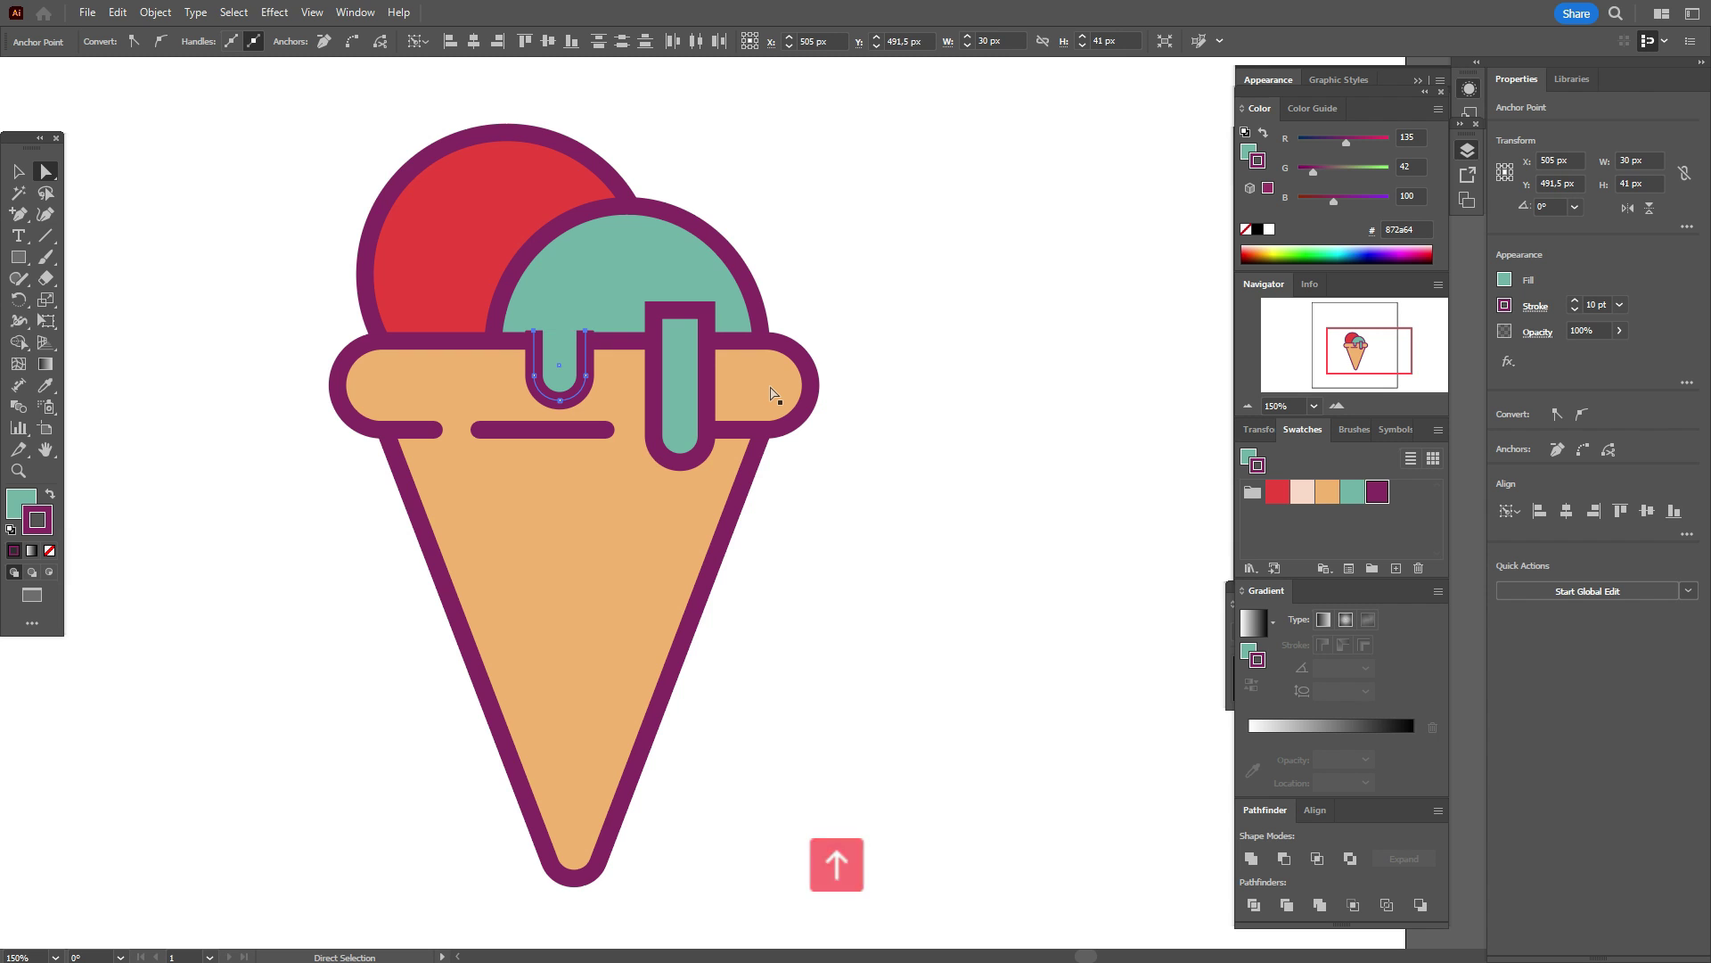
pyautogui.press('Down')
pyautogui.press('Down')
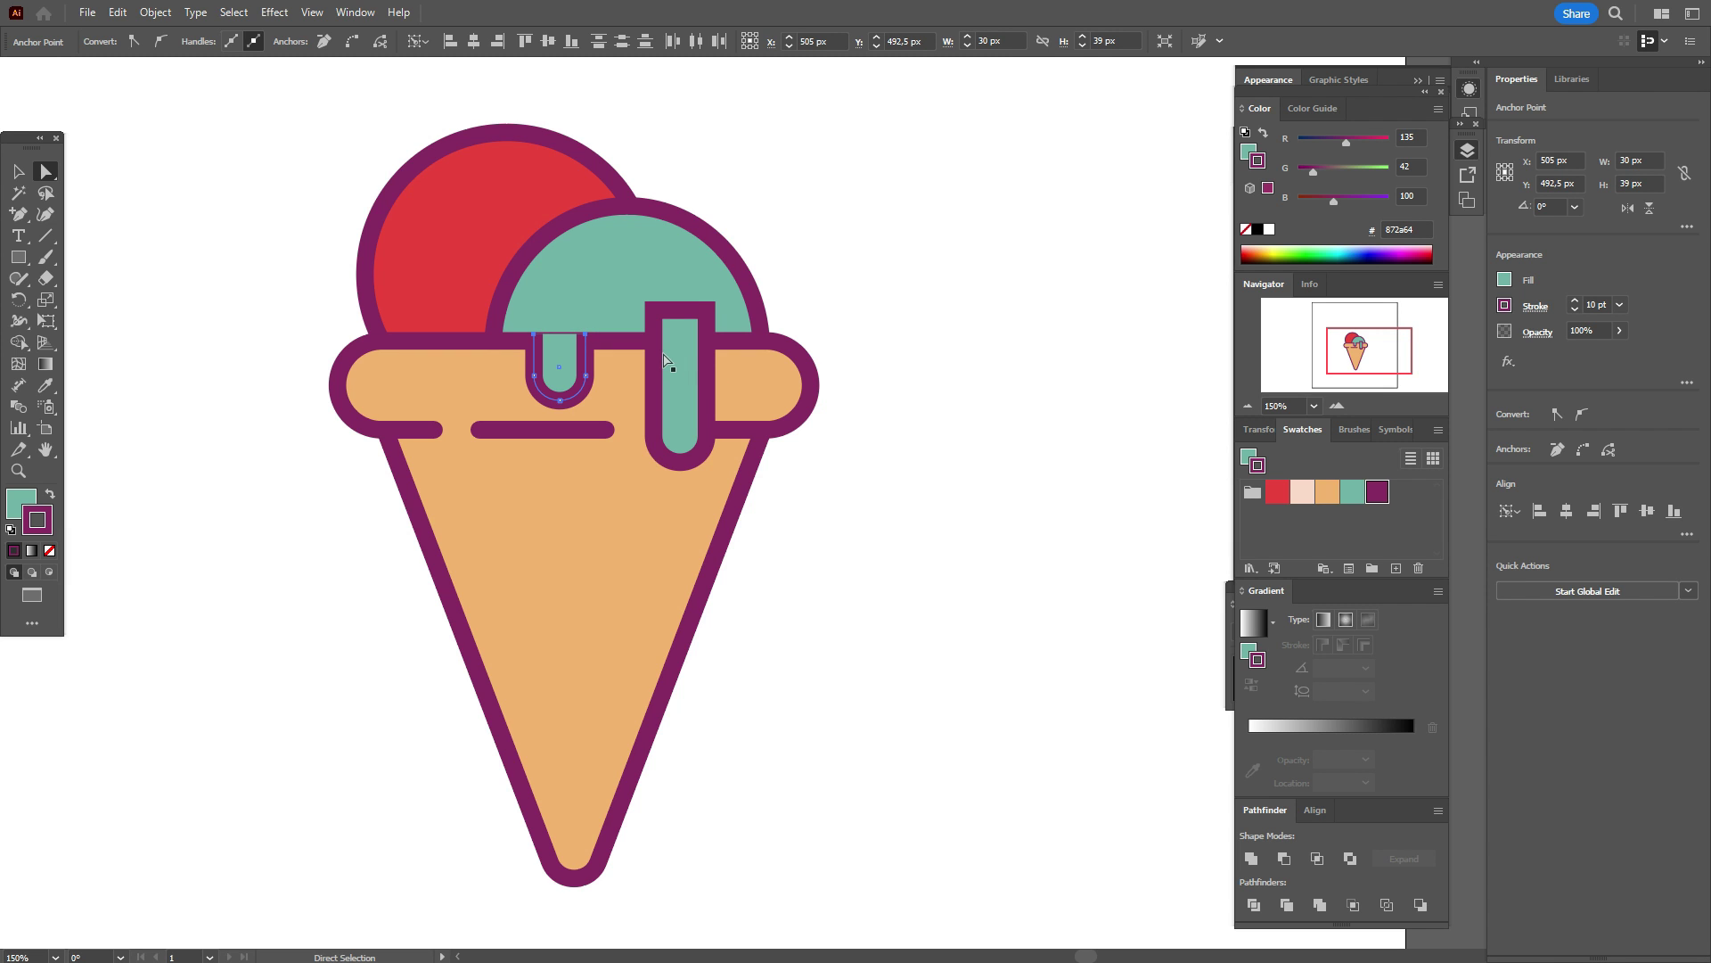
# - Open the long teal drip's top by adding an anchor point to its upper edge and deleting it
pyautogui.click(695, 314)
pyautogui.click(713, 357)
pyautogui.click(709, 337)
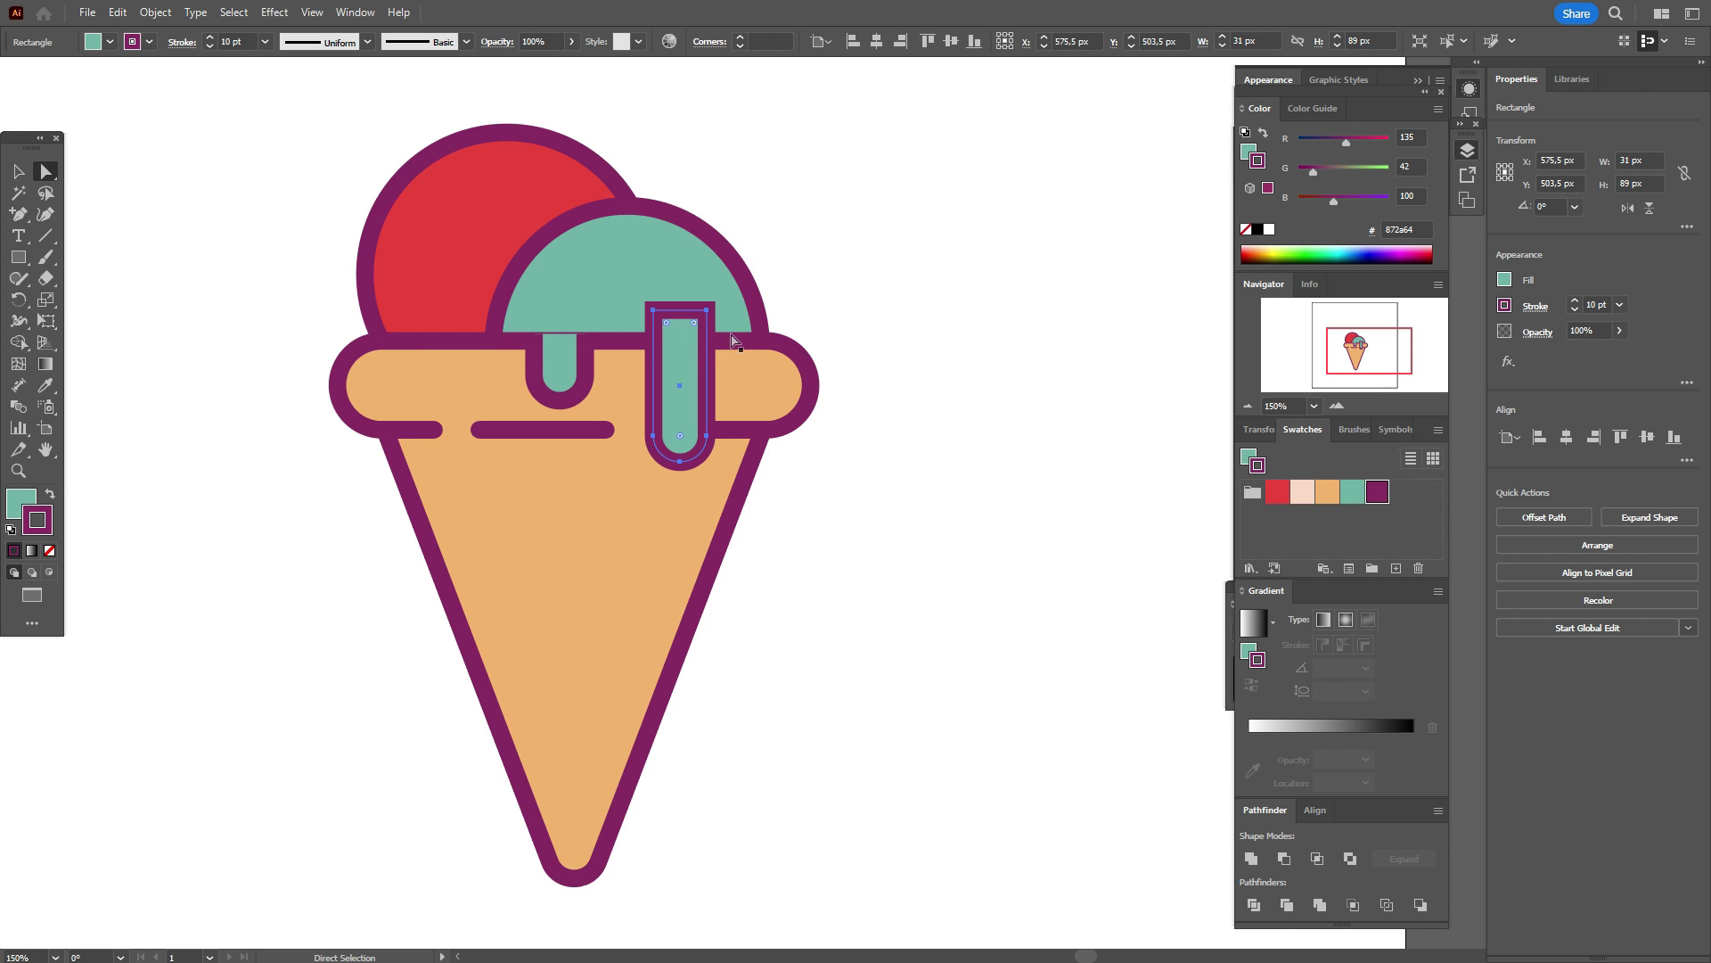
pyautogui.click(17, 214)
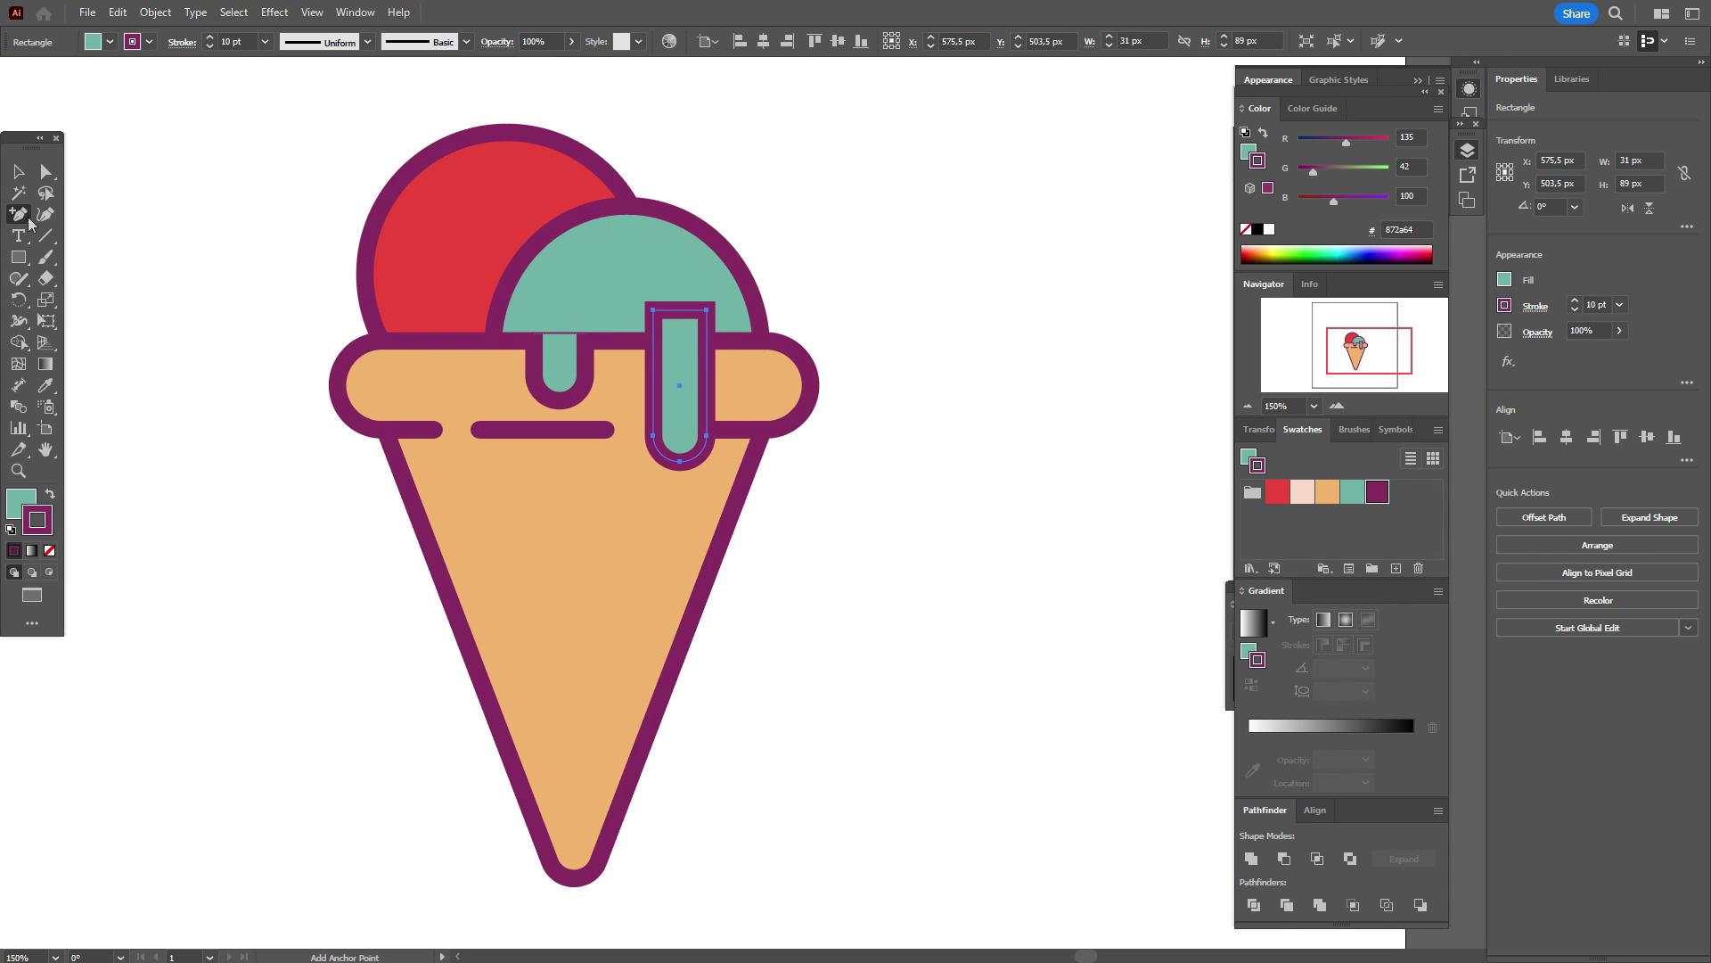
pyautogui.click(676, 311)
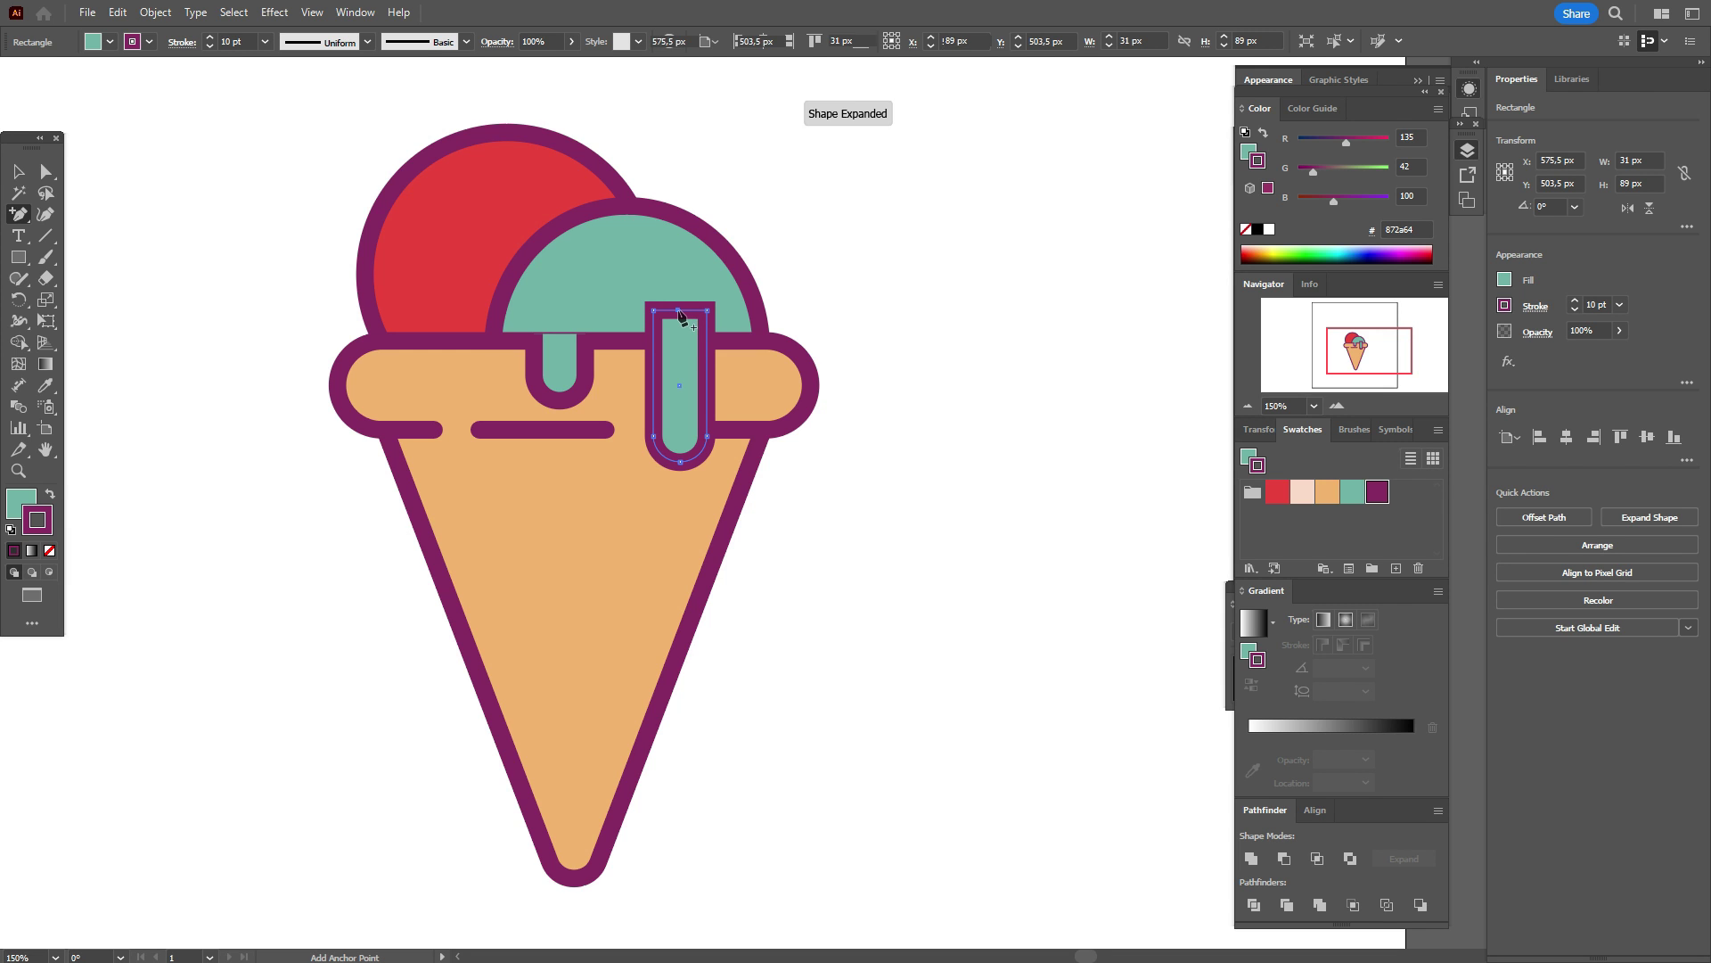
pyautogui.click(45, 171)
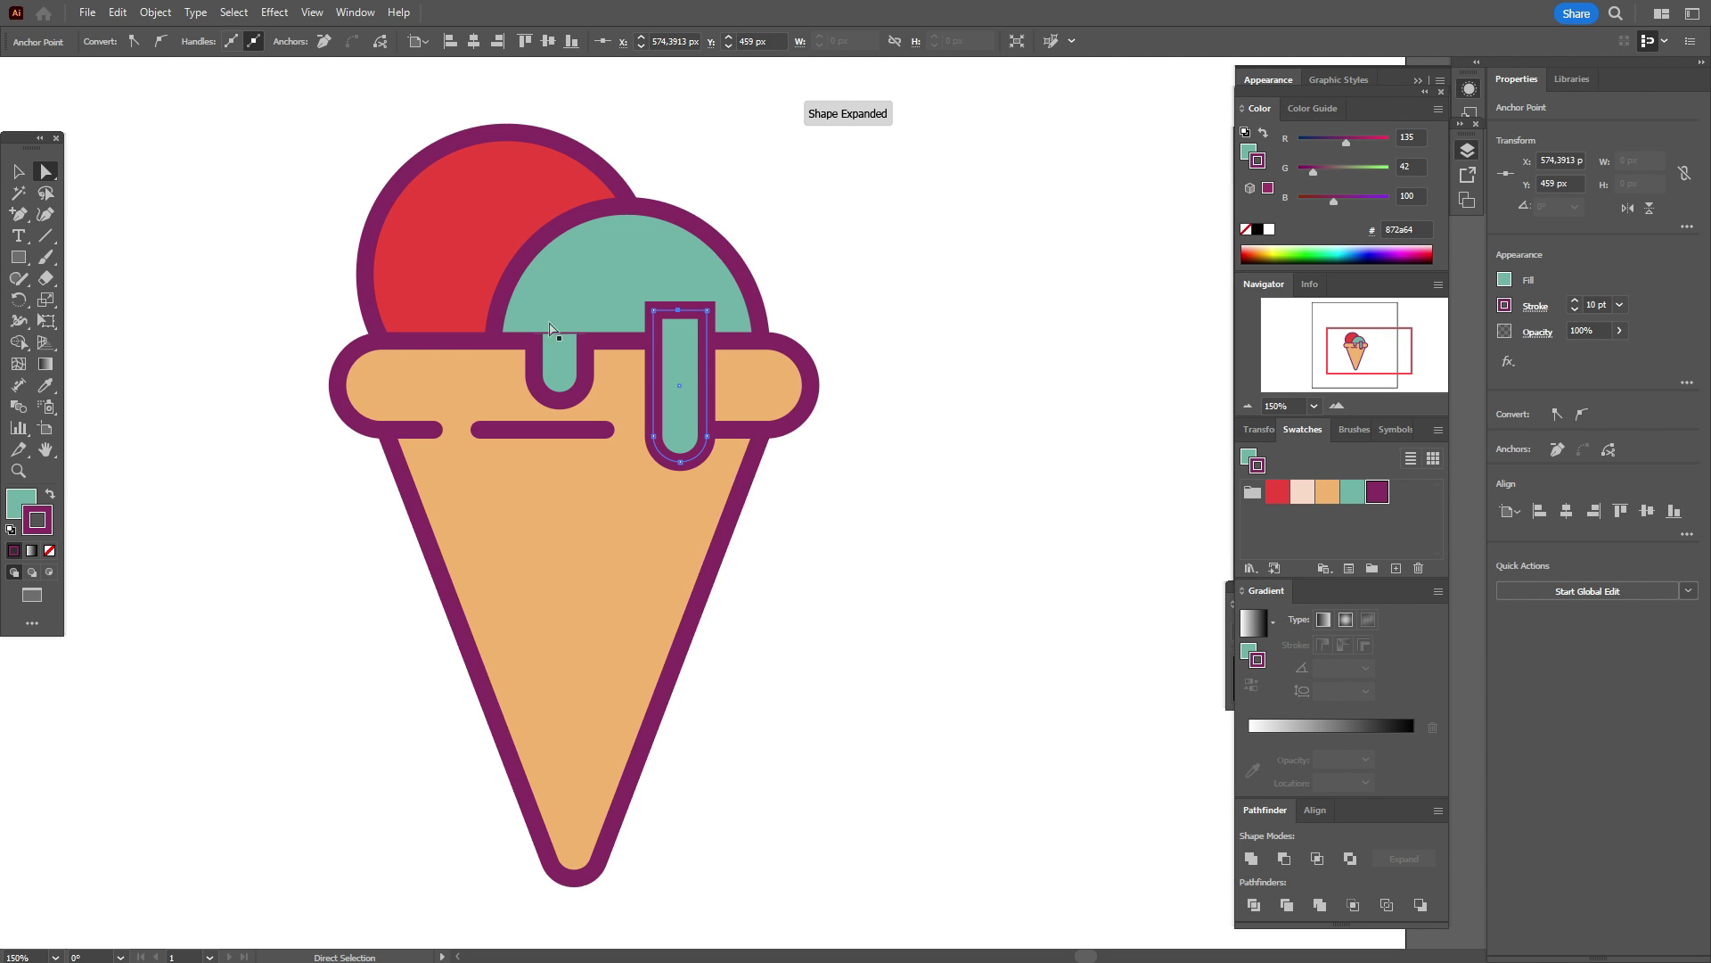
pyautogui.keyDown('shift'); pyautogui.click(708, 311); pyautogui.keyUp('shift')
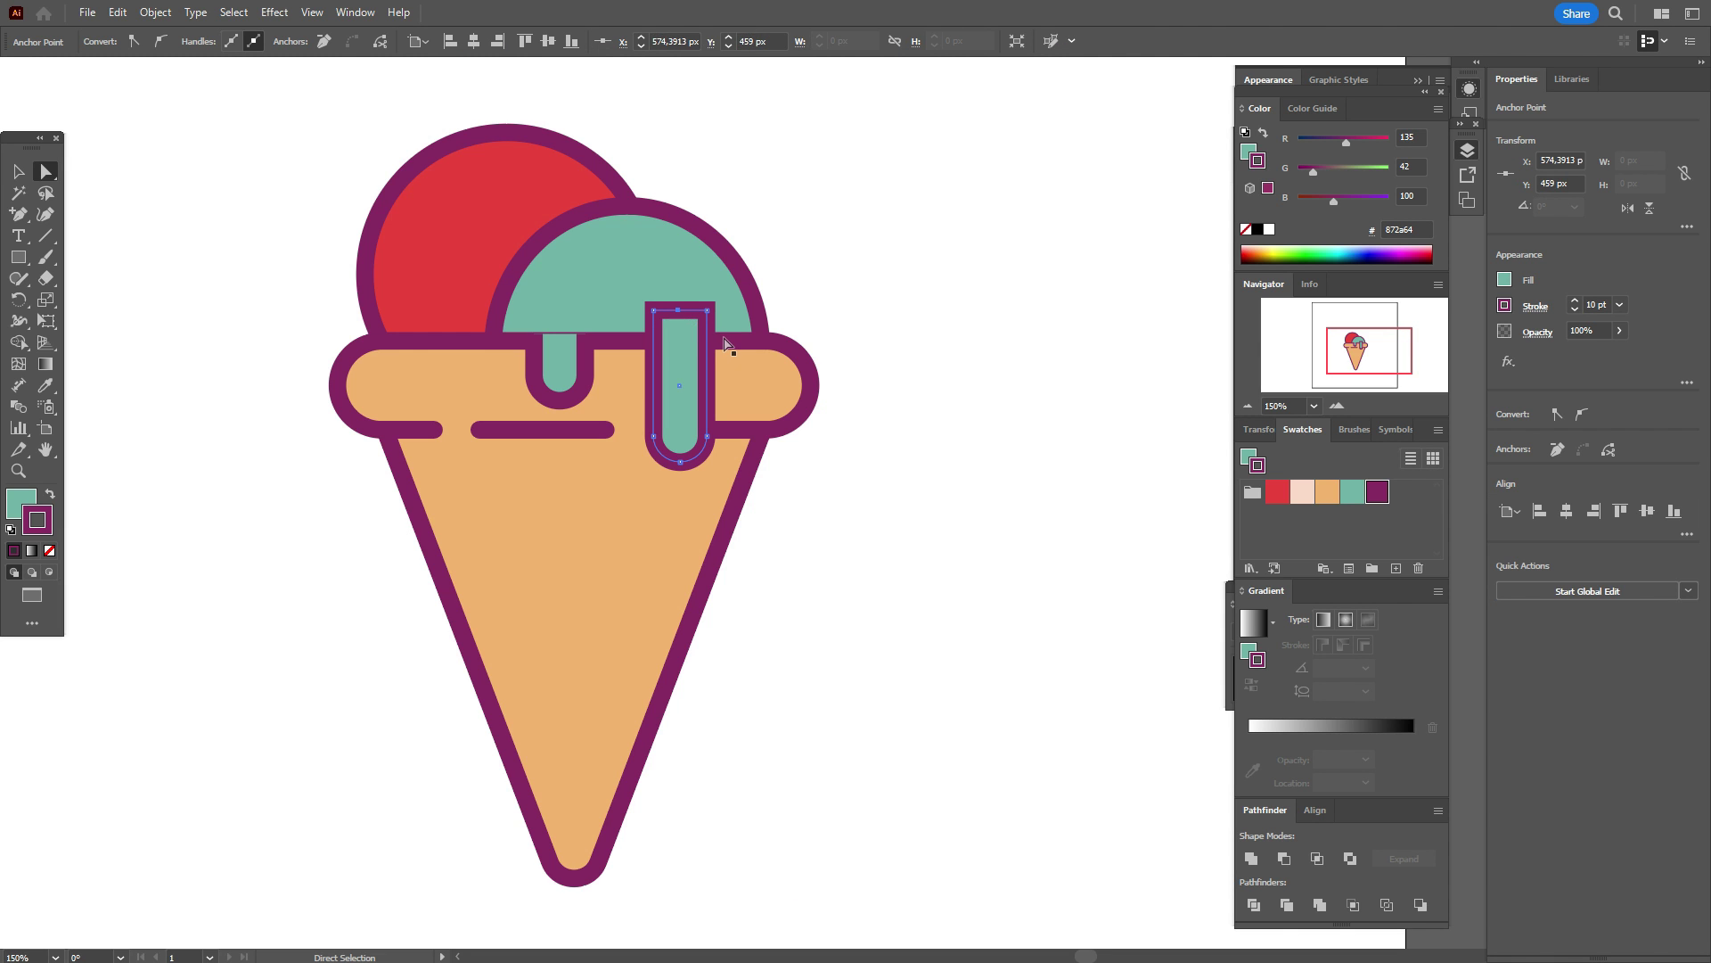
pyautogui.press('Delete')
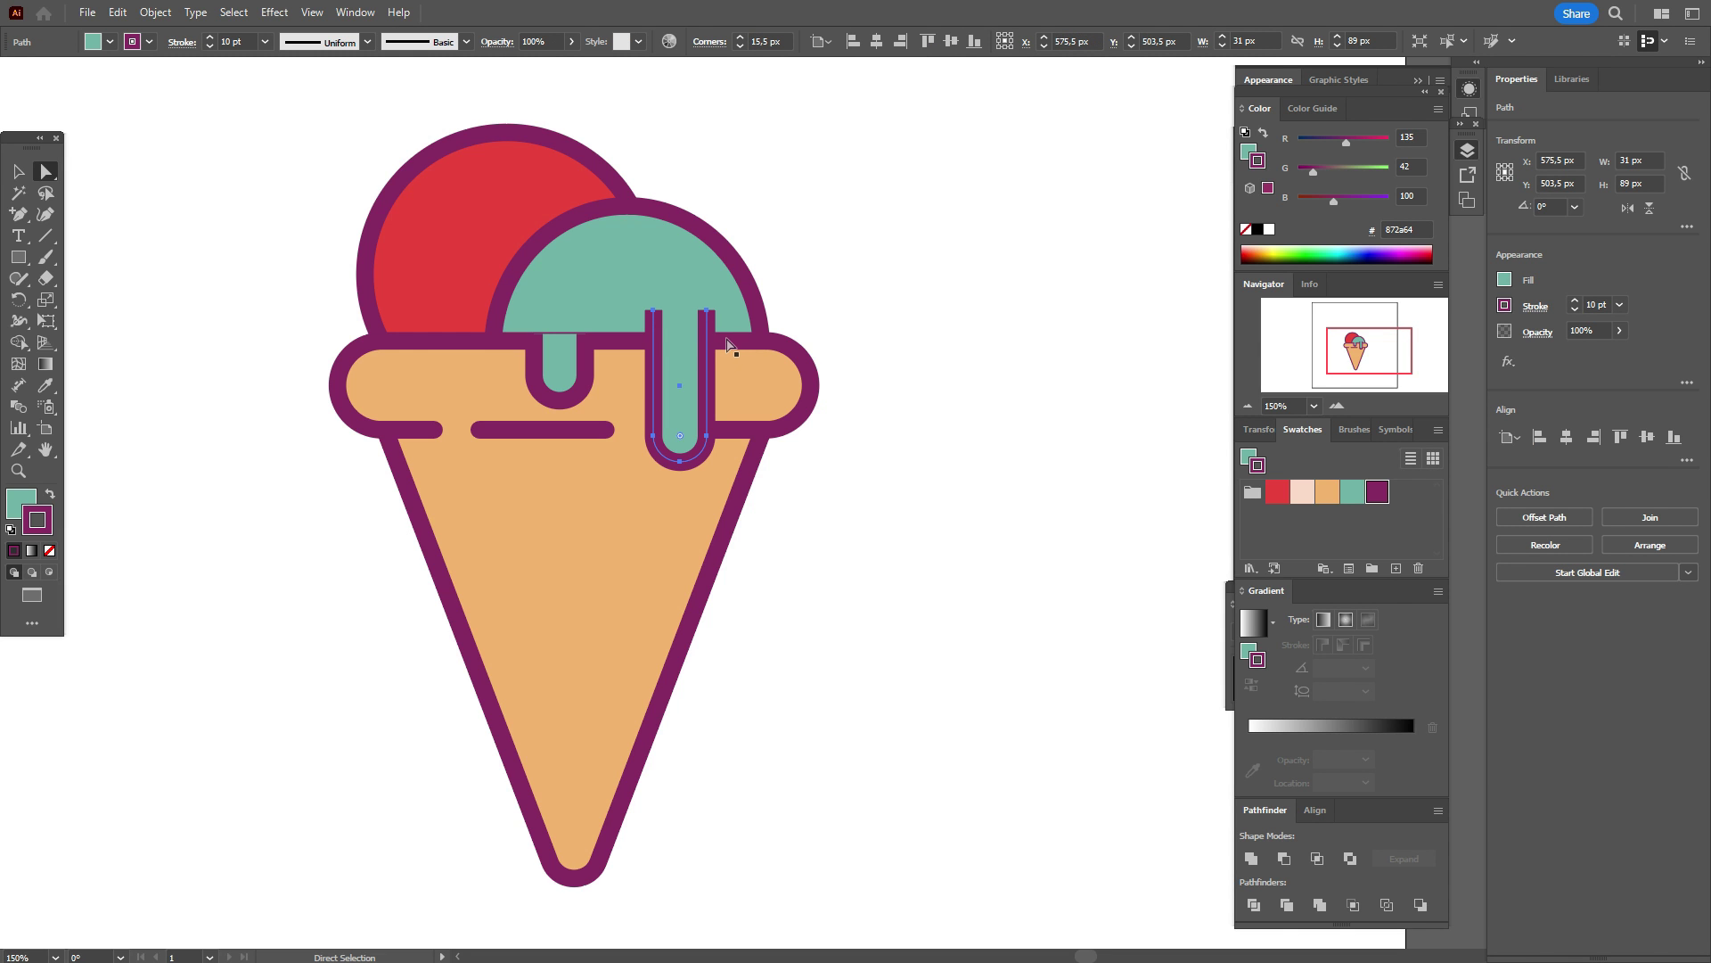
# - Lower the long drip's two open top end points to the scoop's base, making the drip 76 px high
pyautogui.keyDown('shift'); pyautogui.click(708, 312); pyautogui.keyUp('shift')
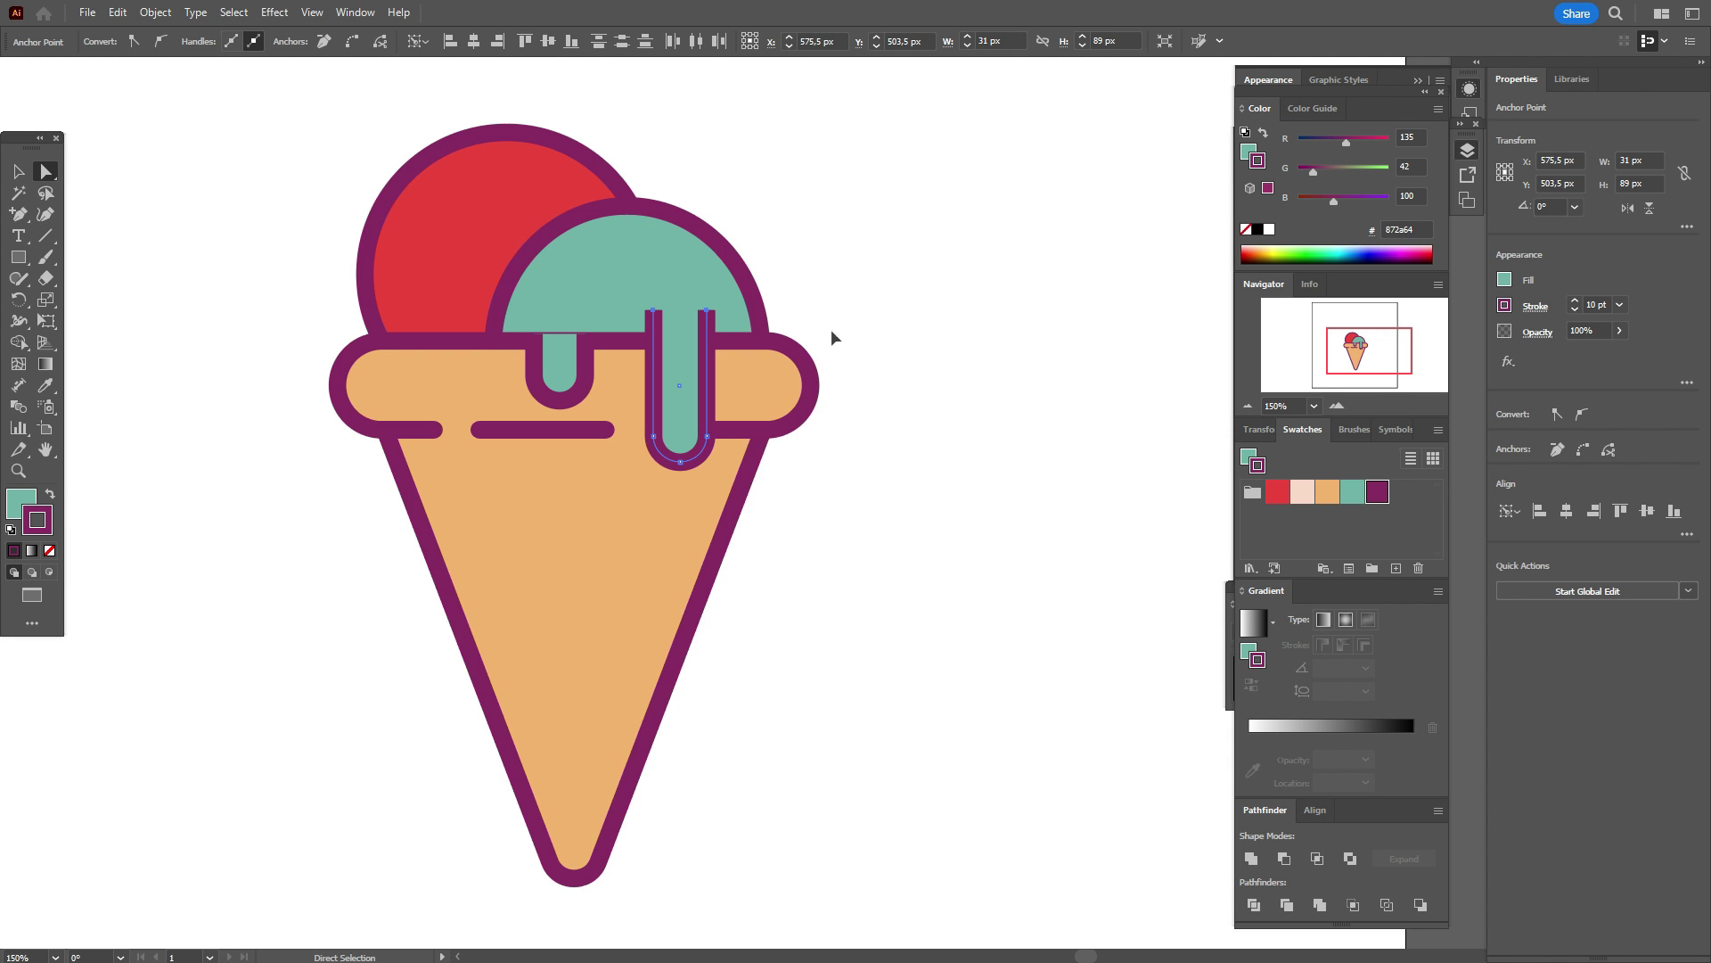
pyautogui.press('Down')
pyautogui.press('Down')
pyautogui.press('Down')
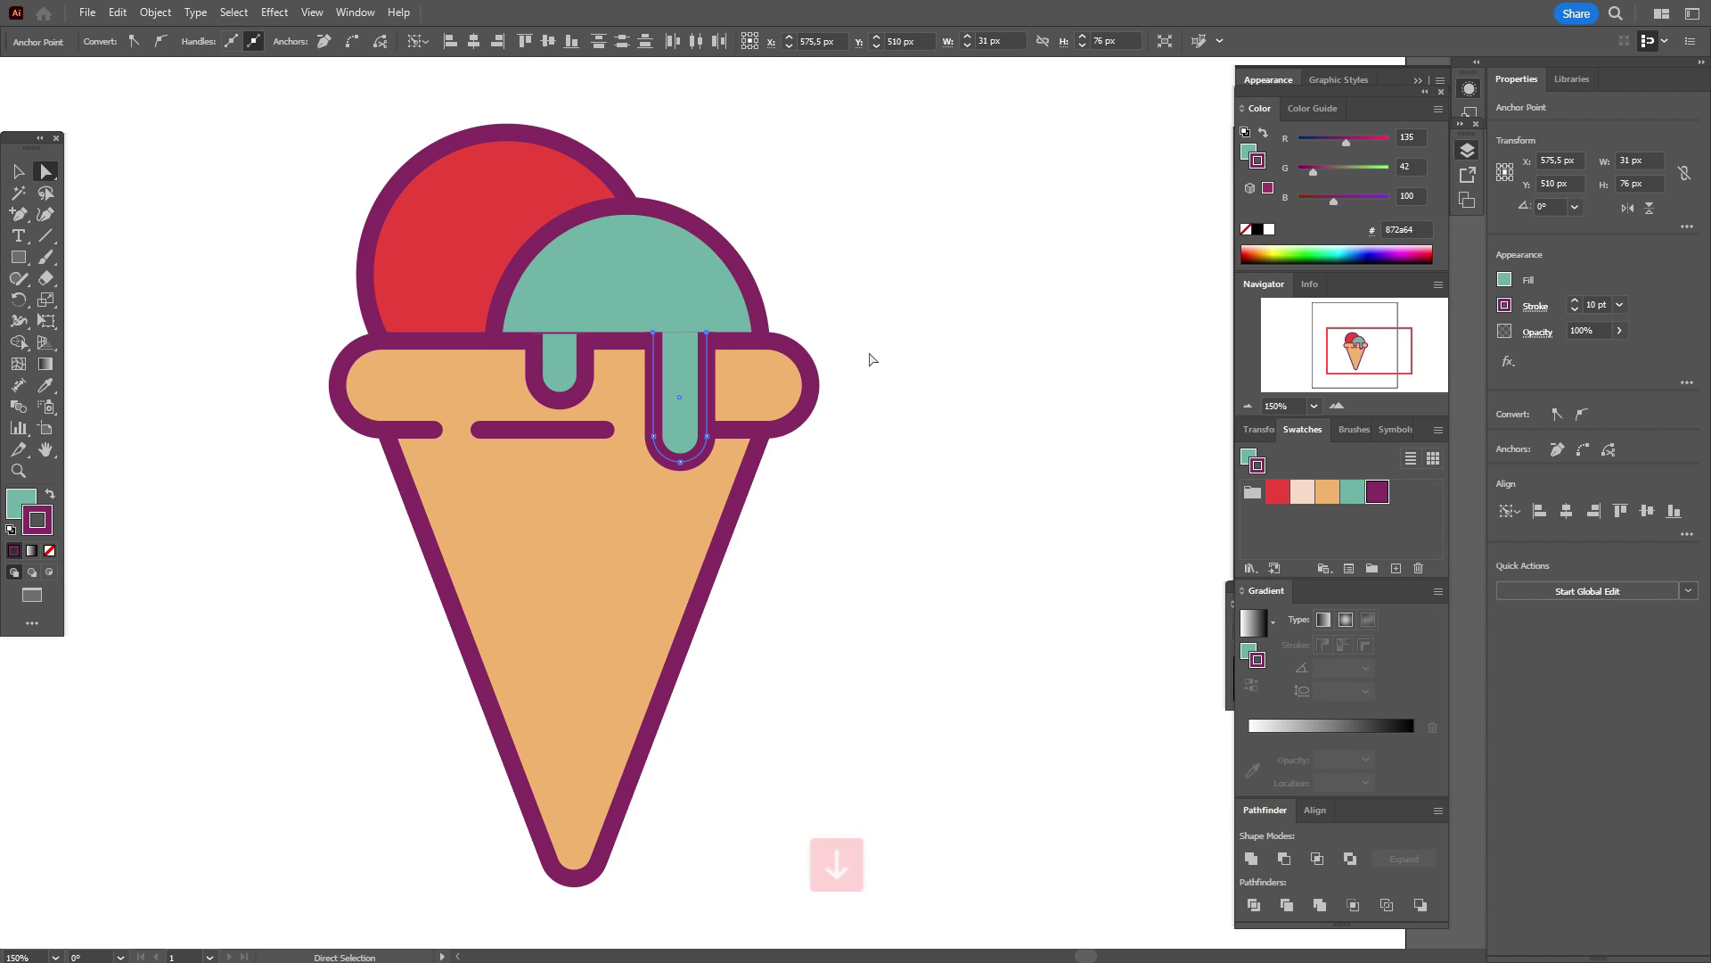
# - Expand the short drip's fill and stroke into separate shapes and ungroup them
pyautogui.click(18, 171)
pyautogui.click(163, 301)
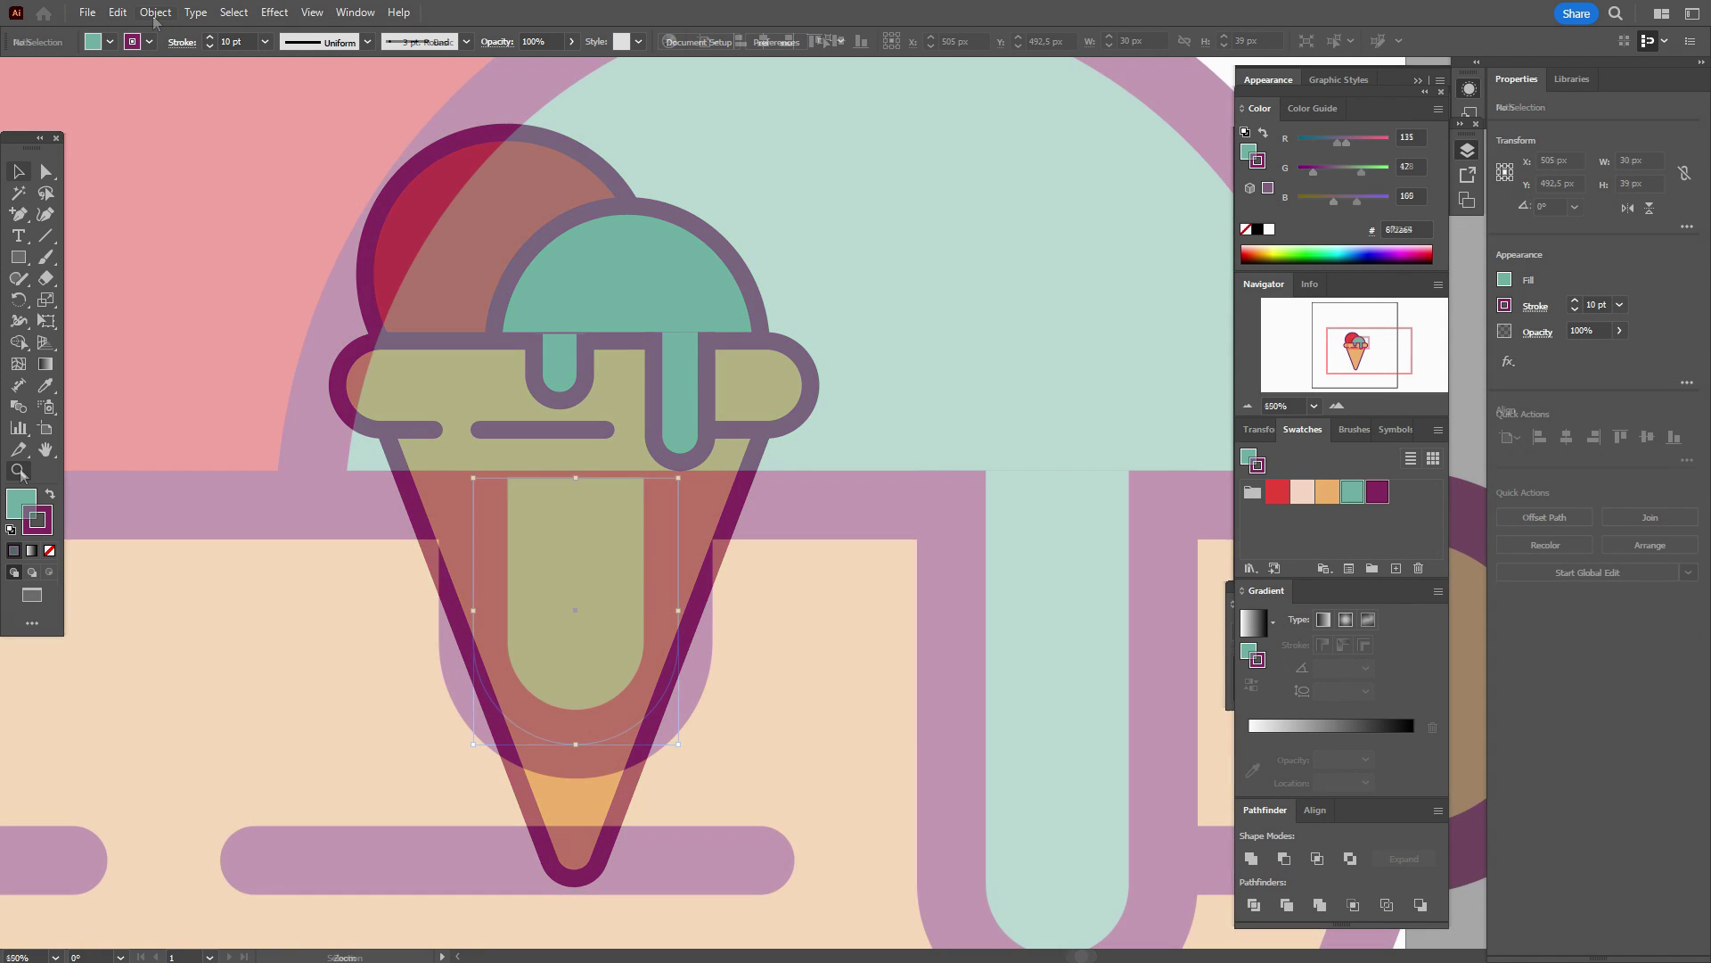
pyautogui.click(155, 12)
pyautogui.click(267, 249)
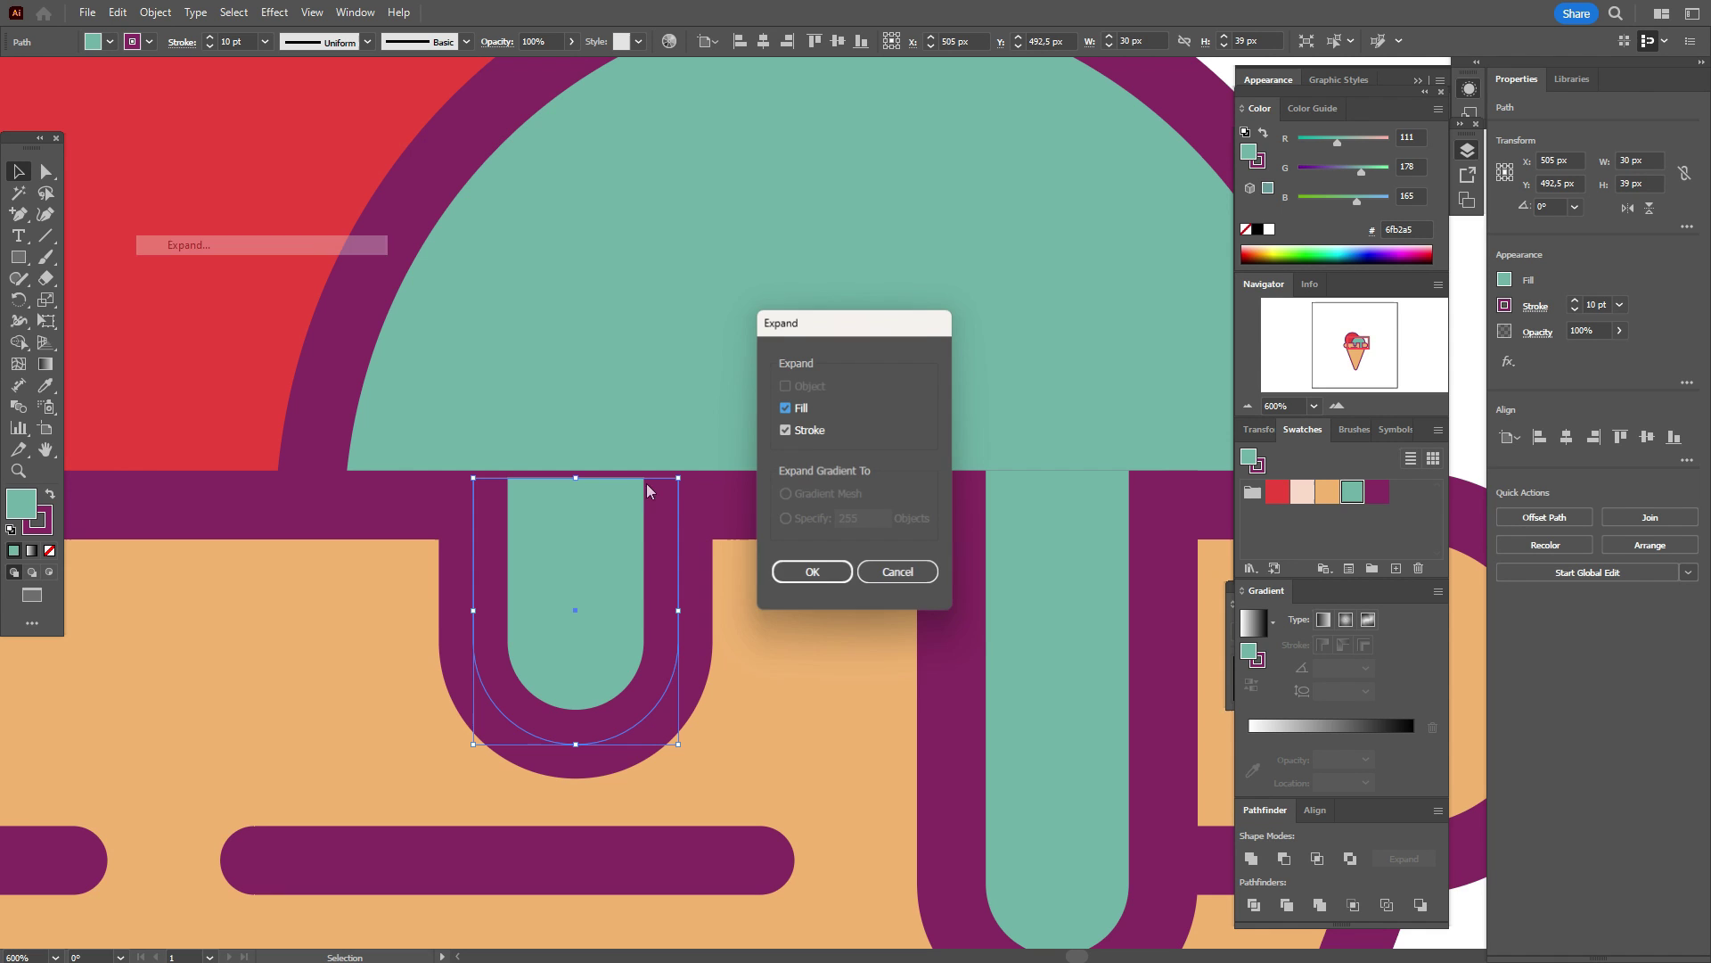
pyautogui.click(802, 572)
pyautogui.click(155, 11)
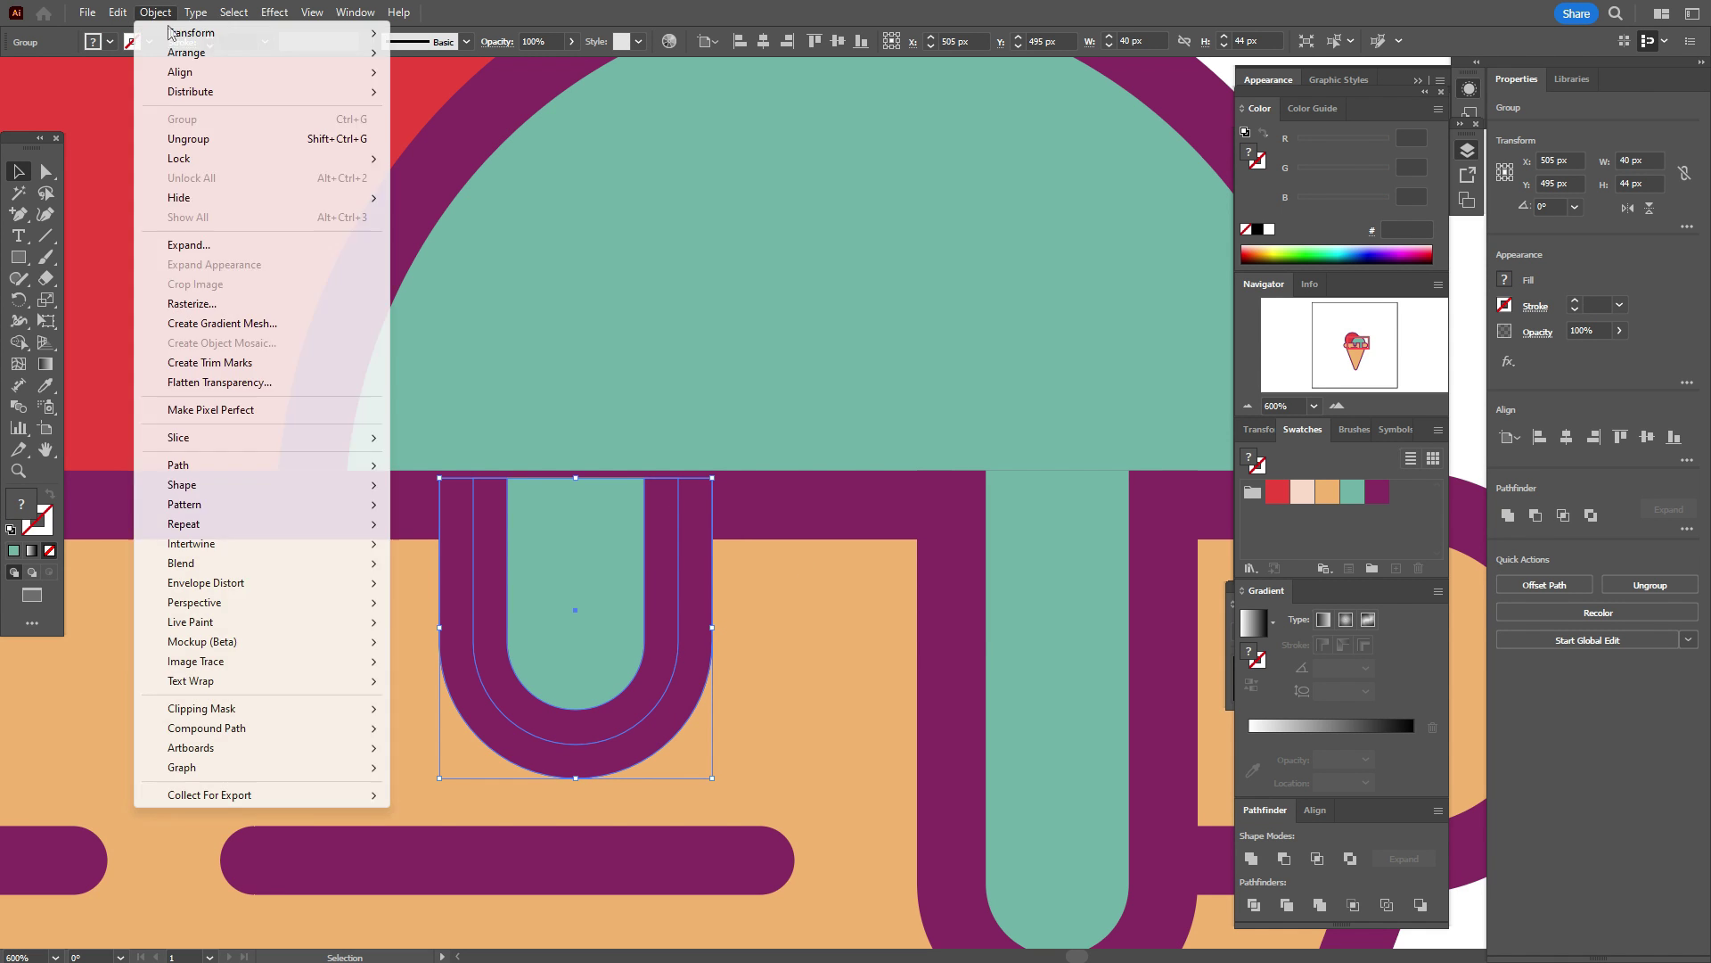
pyautogui.click(274, 250)
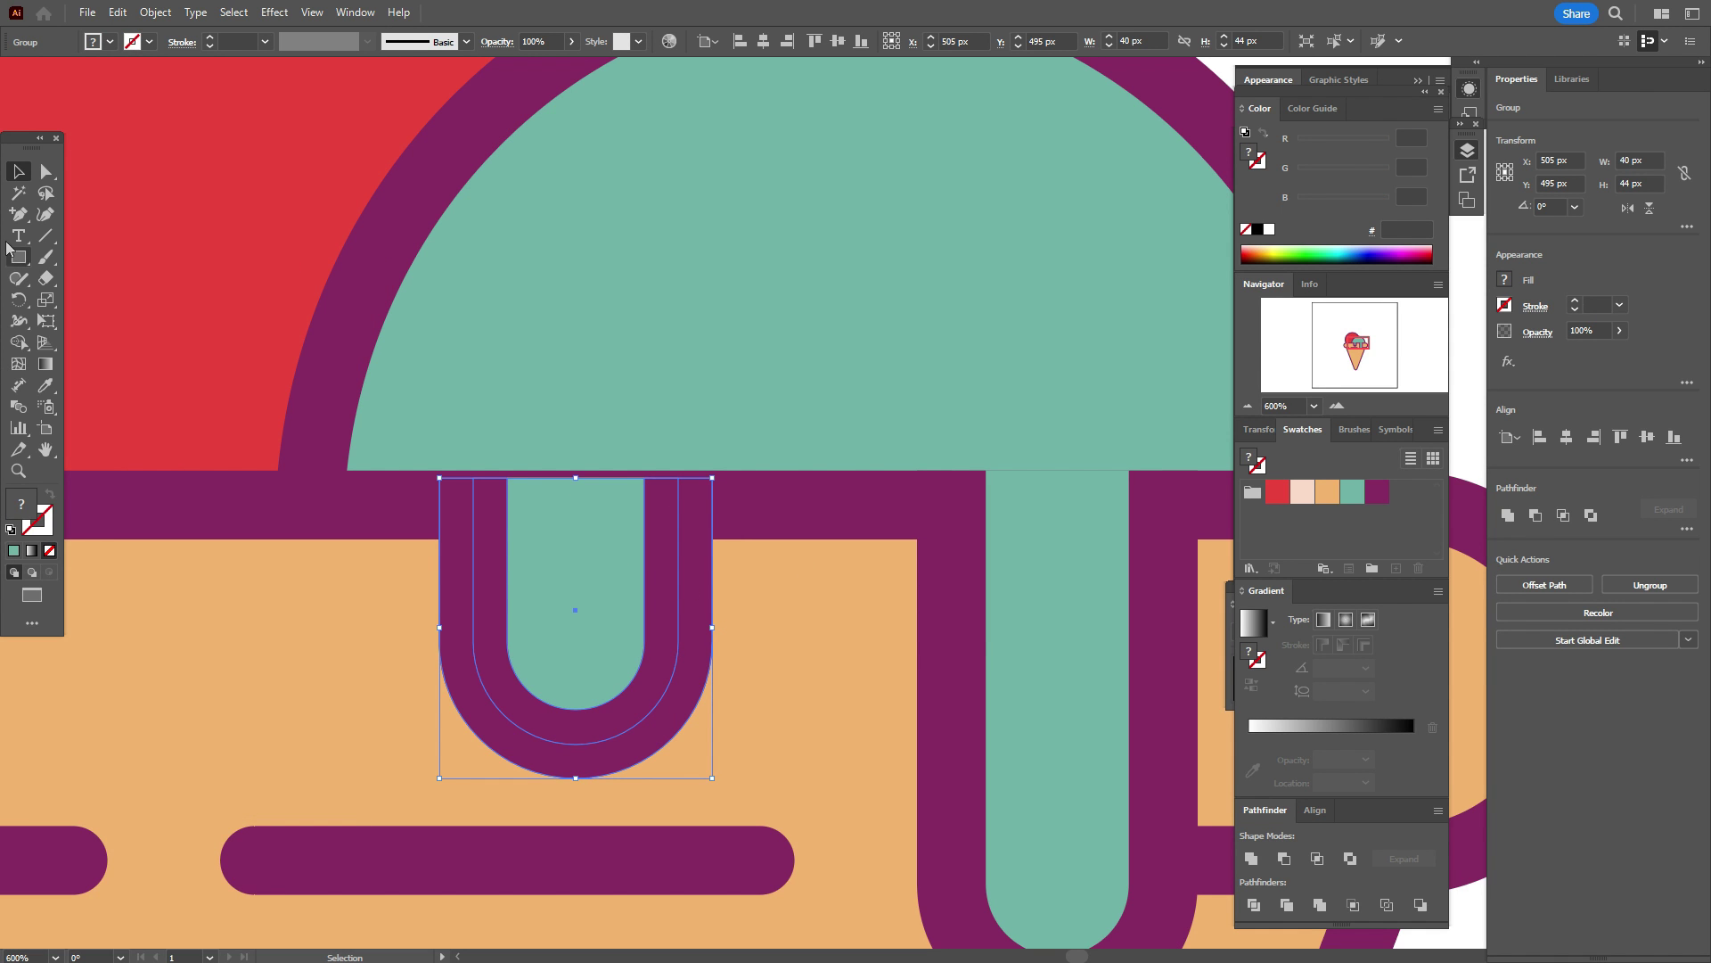
pyautogui.click(405, 308)
pyautogui.click(554, 506)
pyautogui.rightClick(549, 510)
pyautogui.click(660, 297)
# - Stretch the short drip's teal fill up into the scoop and extend its purple outline up to the scoop's base line
pyautogui.click(553, 526)
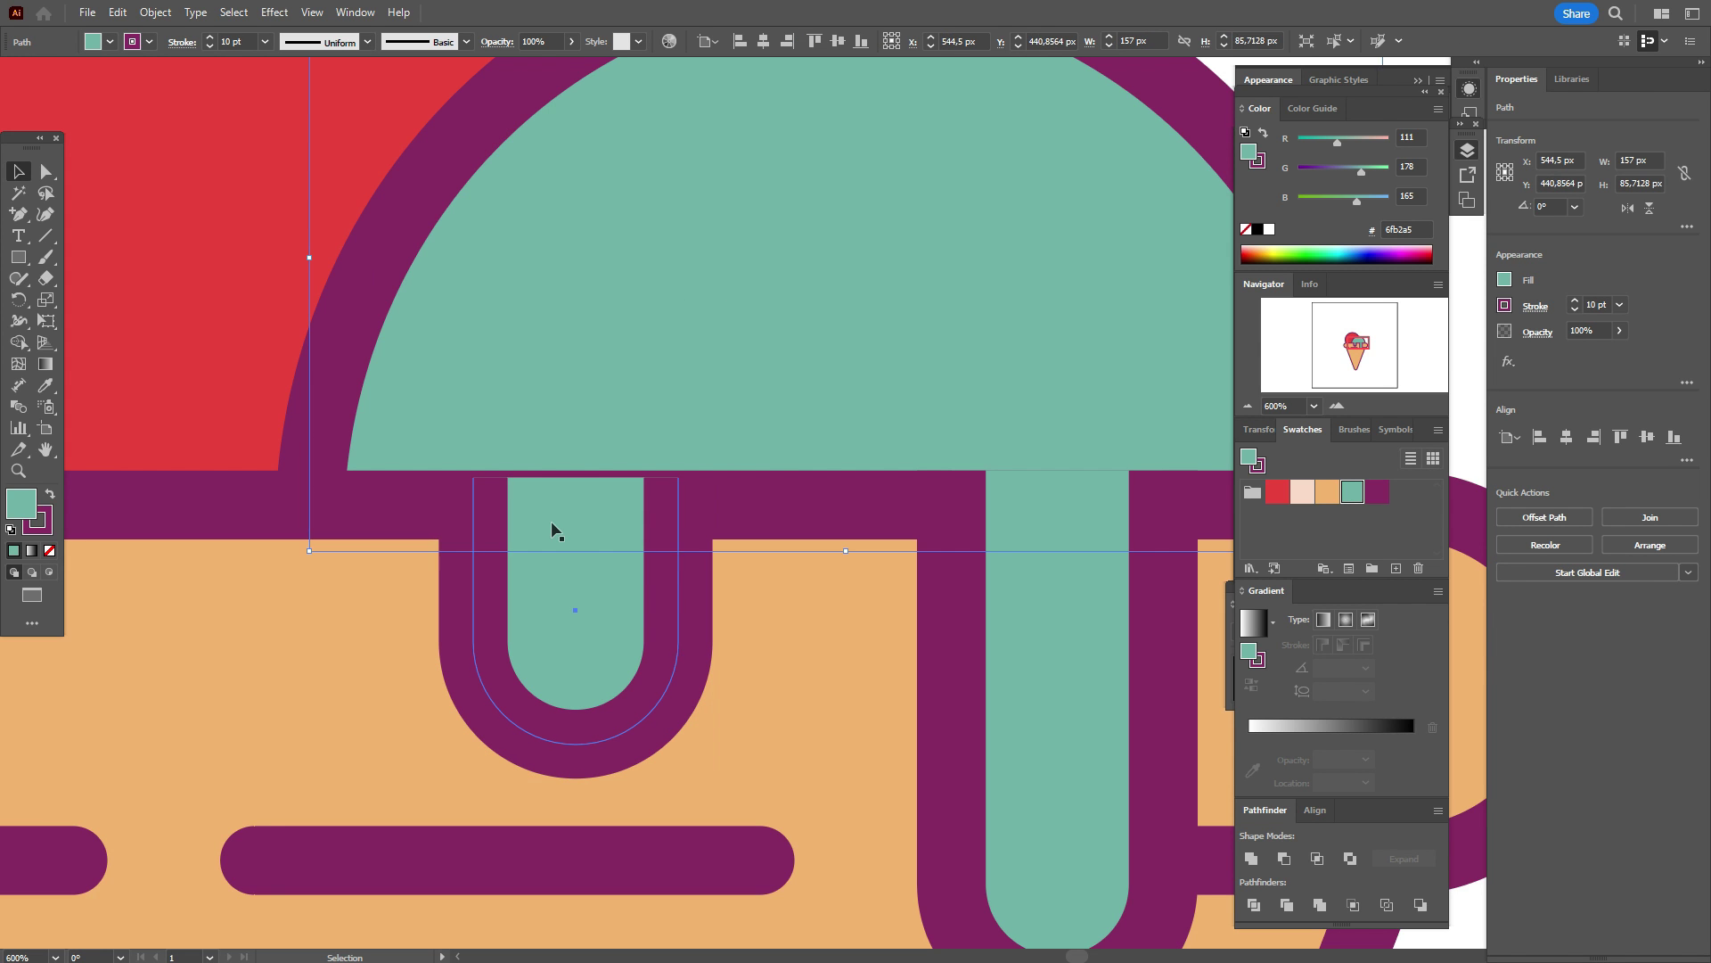
pyautogui.moveTo(575, 478); pyautogui.dragTo(575, 457)
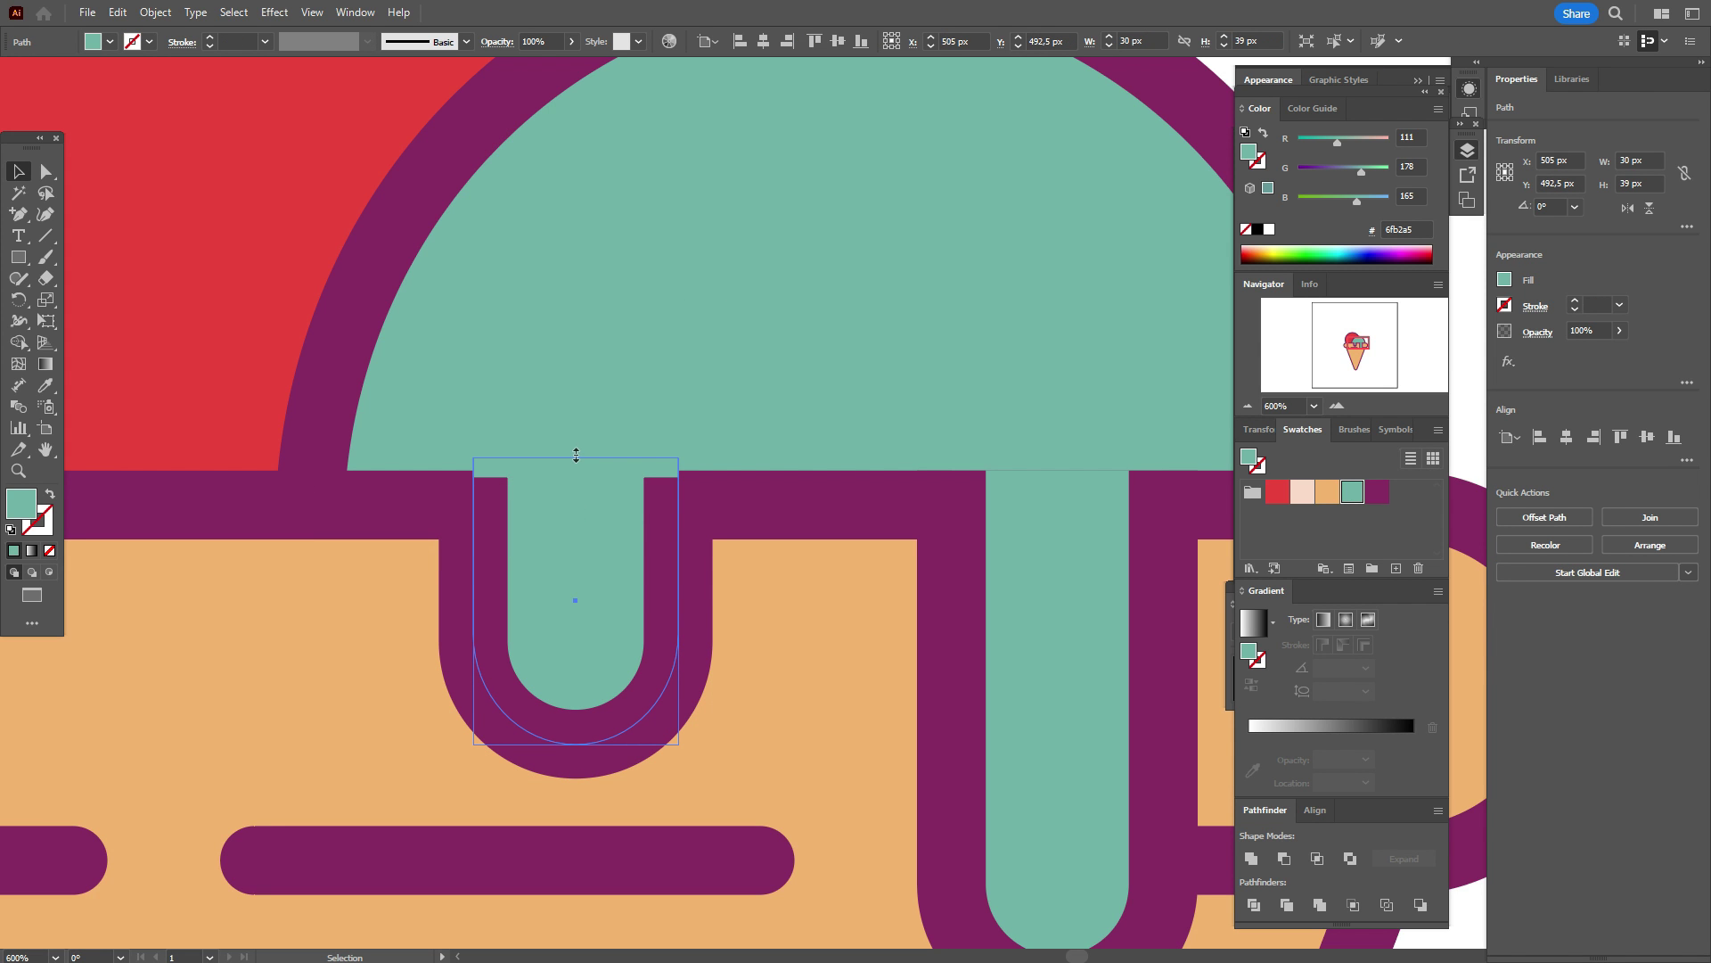
pyautogui.keyDown('ctrl'); pyautogui.click(521, 512); pyautogui.keyUp('ctrl')
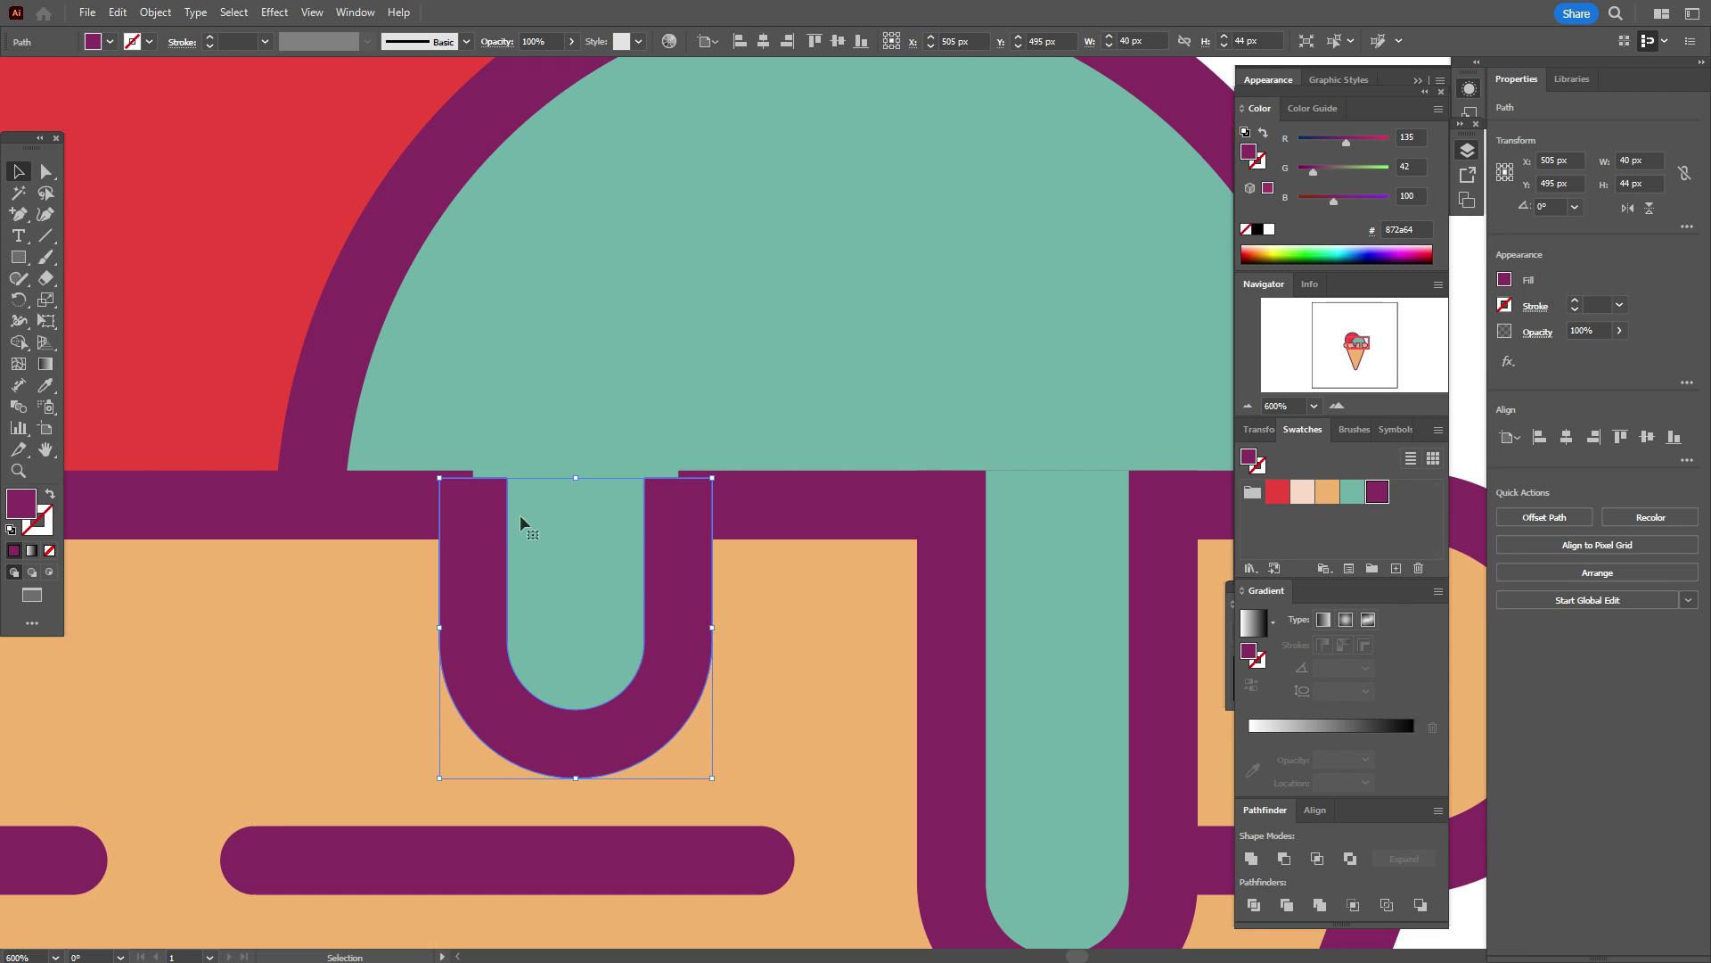
pyautogui.moveTo(575, 479); pyautogui.dragTo(574, 472)
pyautogui.click(579, 423)
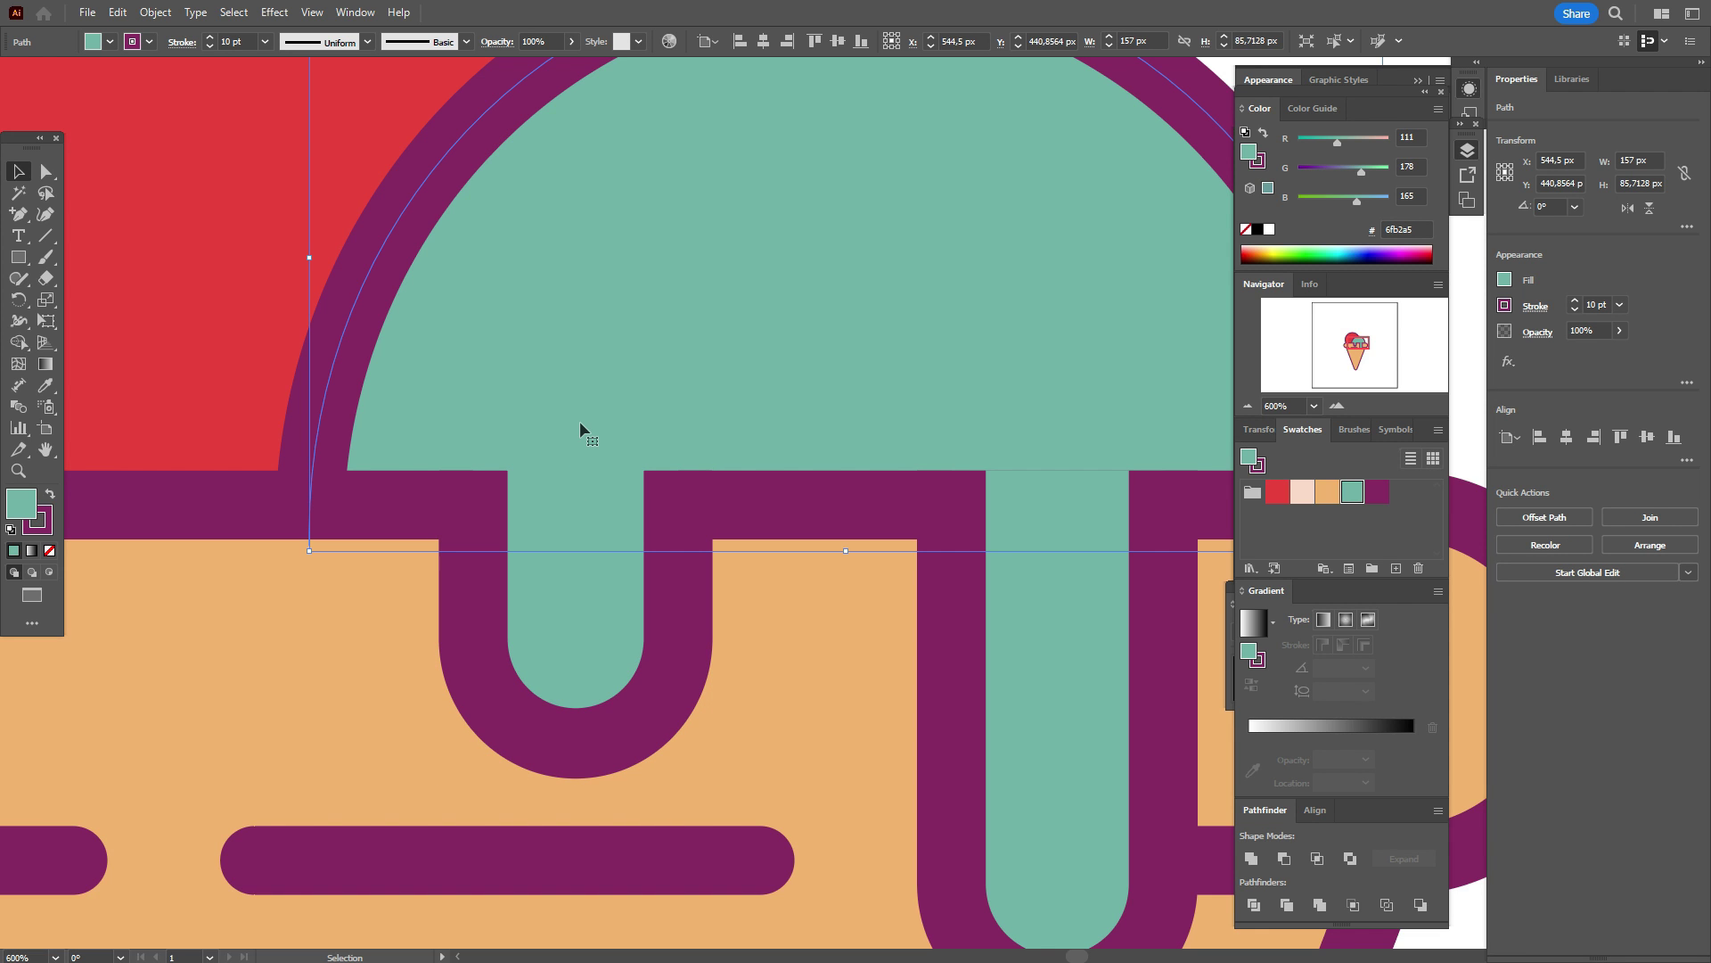
# - Expand the long drip's fill and stroke into separate shapes and ungroup them
pyautogui.press('space')
pyautogui.moveTo(949, 478); pyautogui.dragTo(563, 485)
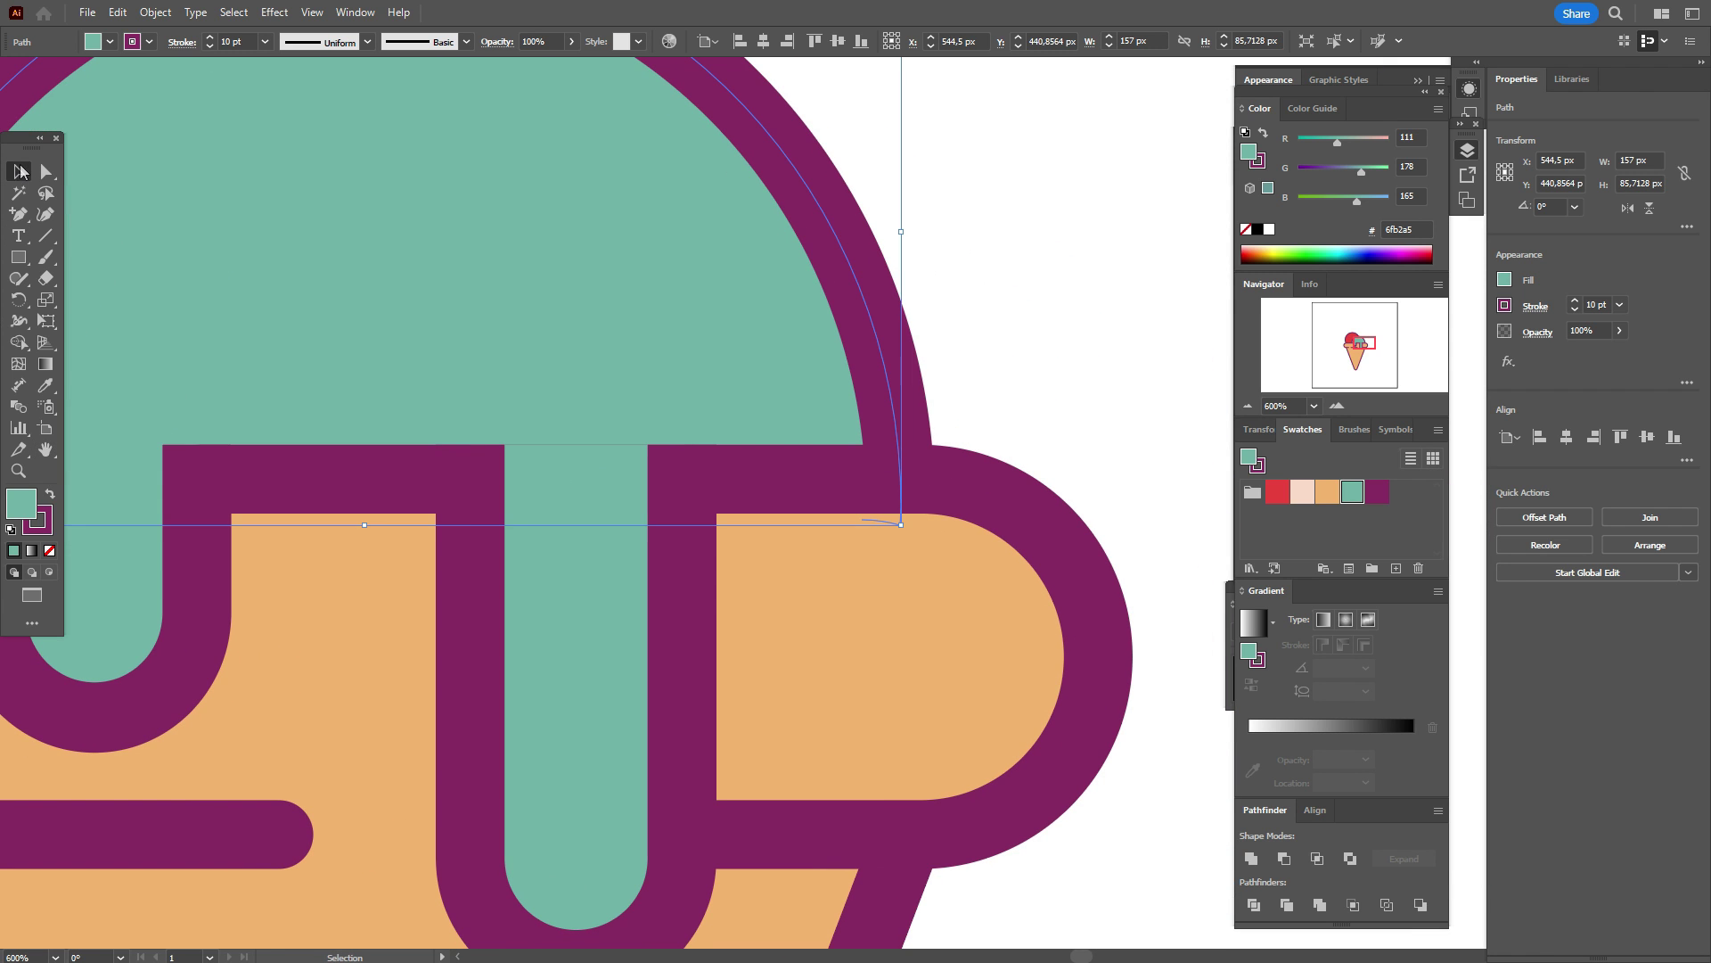
pyautogui.click(562, 590)
pyautogui.click(155, 13)
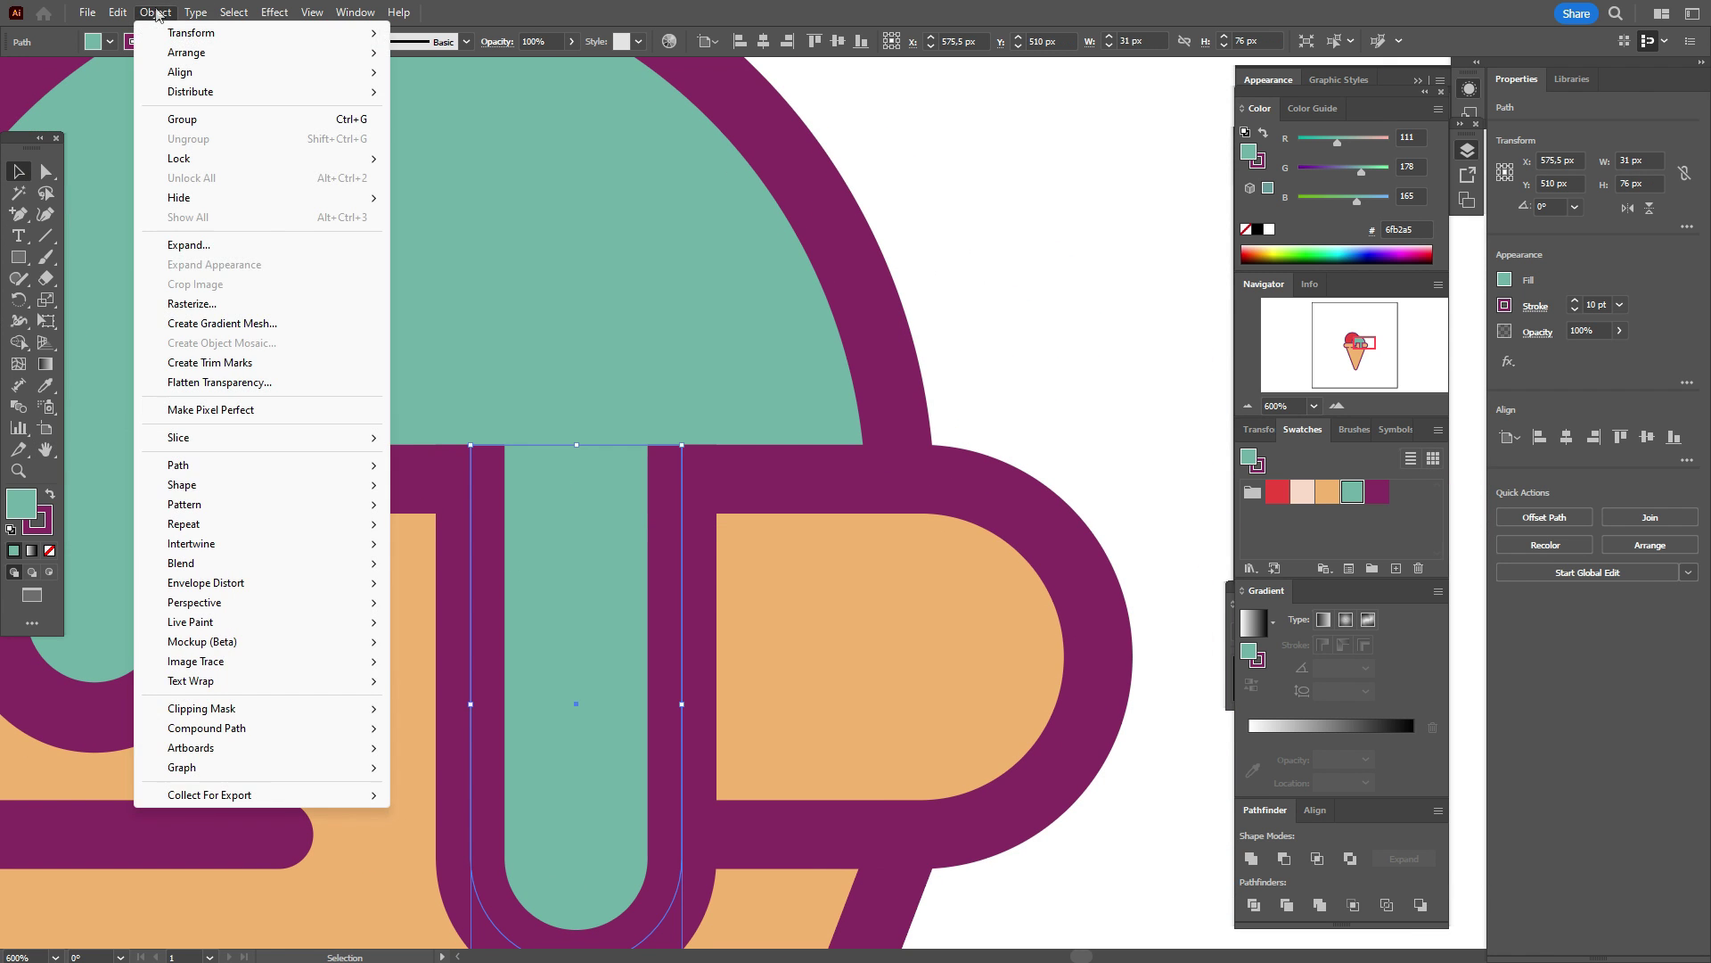
pyautogui.click(272, 248)
pyautogui.click(806, 575)
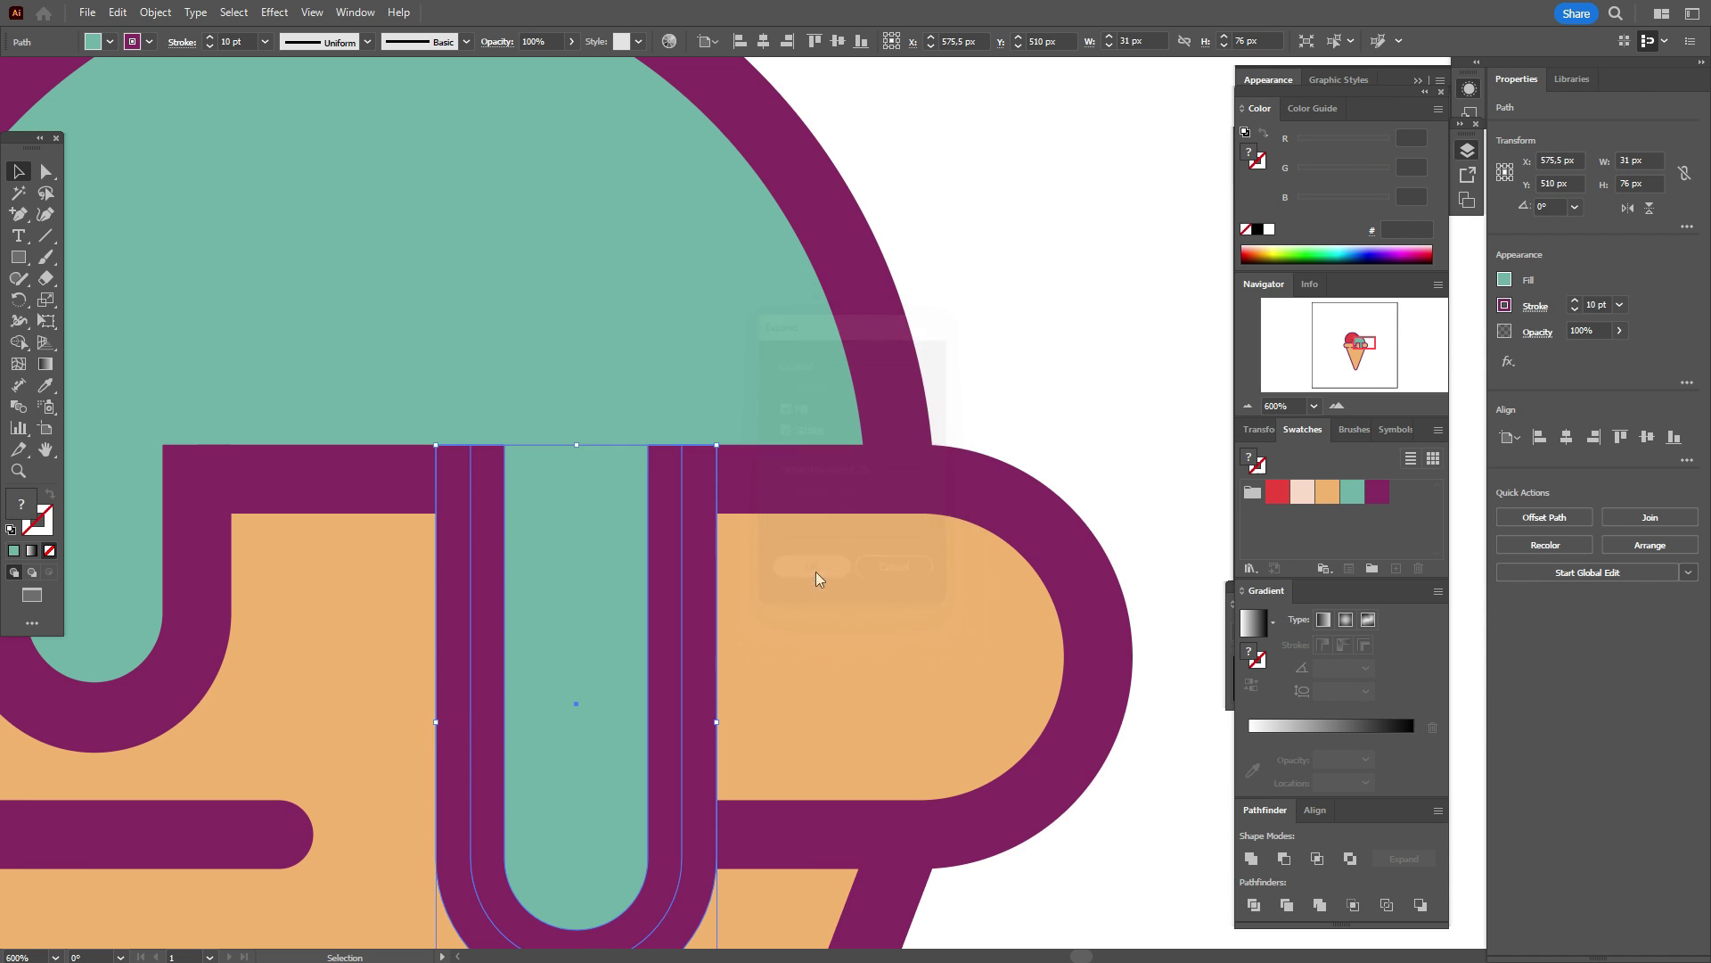
pyautogui.rightClick(606, 608)
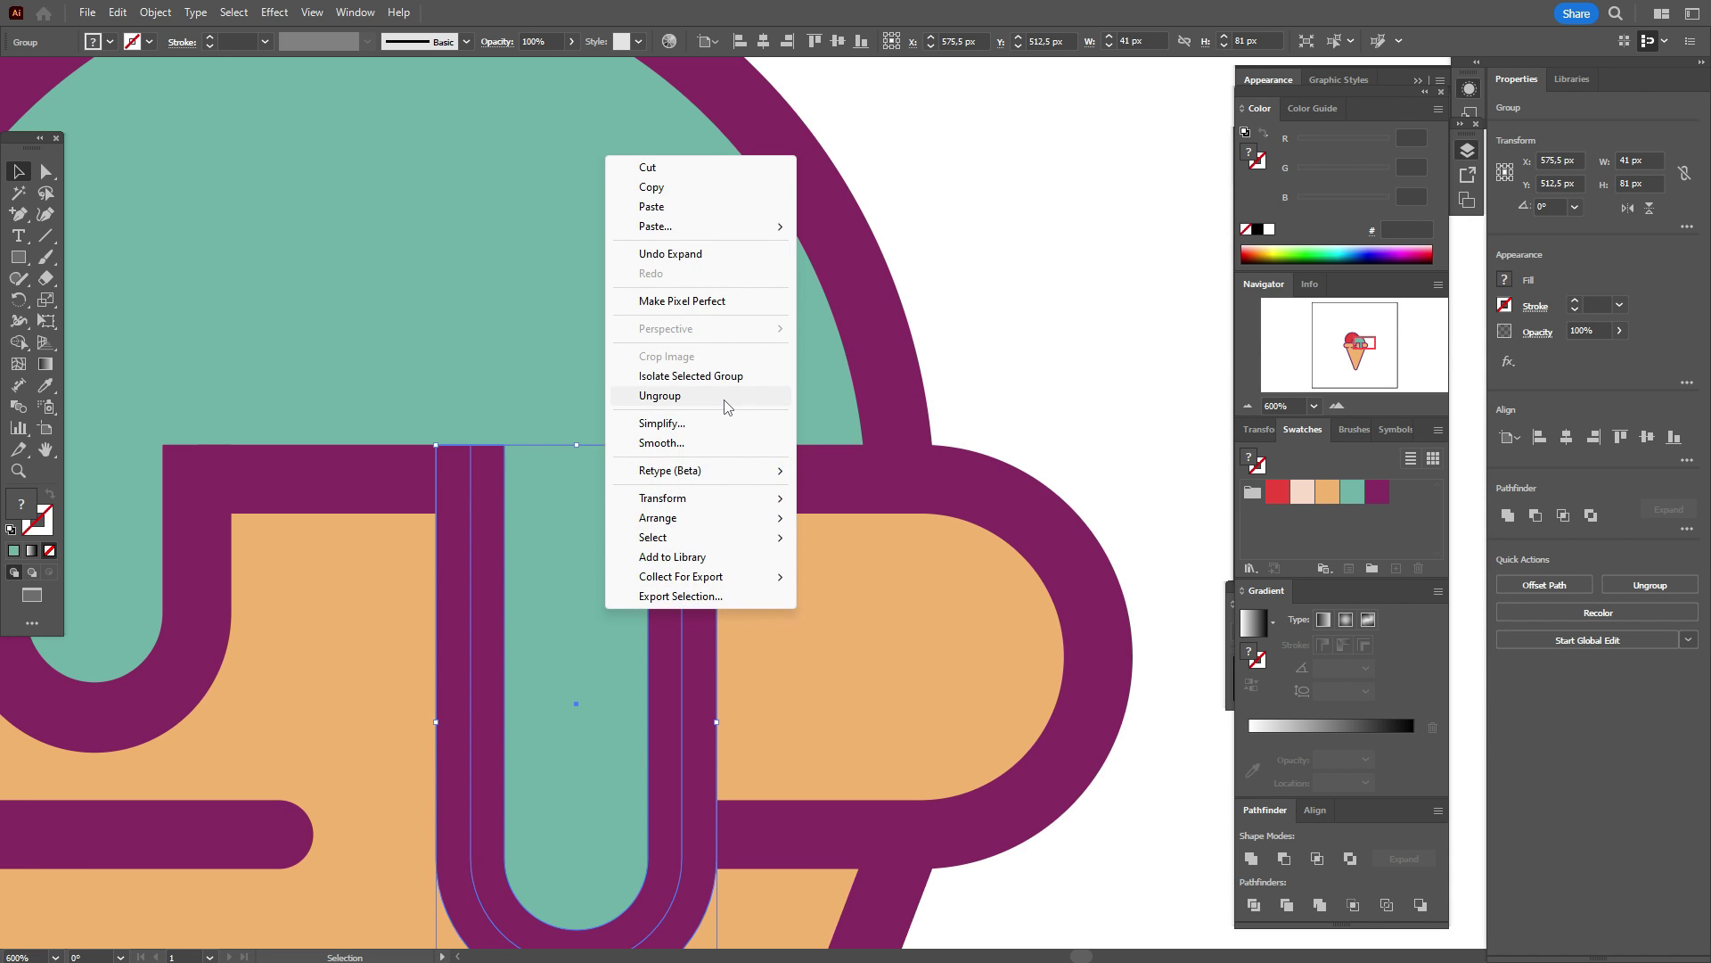
pyautogui.click(785, 396)
pyautogui.click(955, 392)
# - Stretch the long drip's teal fill slightly upward so it overlaps the scoop, and deselect it
pyautogui.click(567, 522)
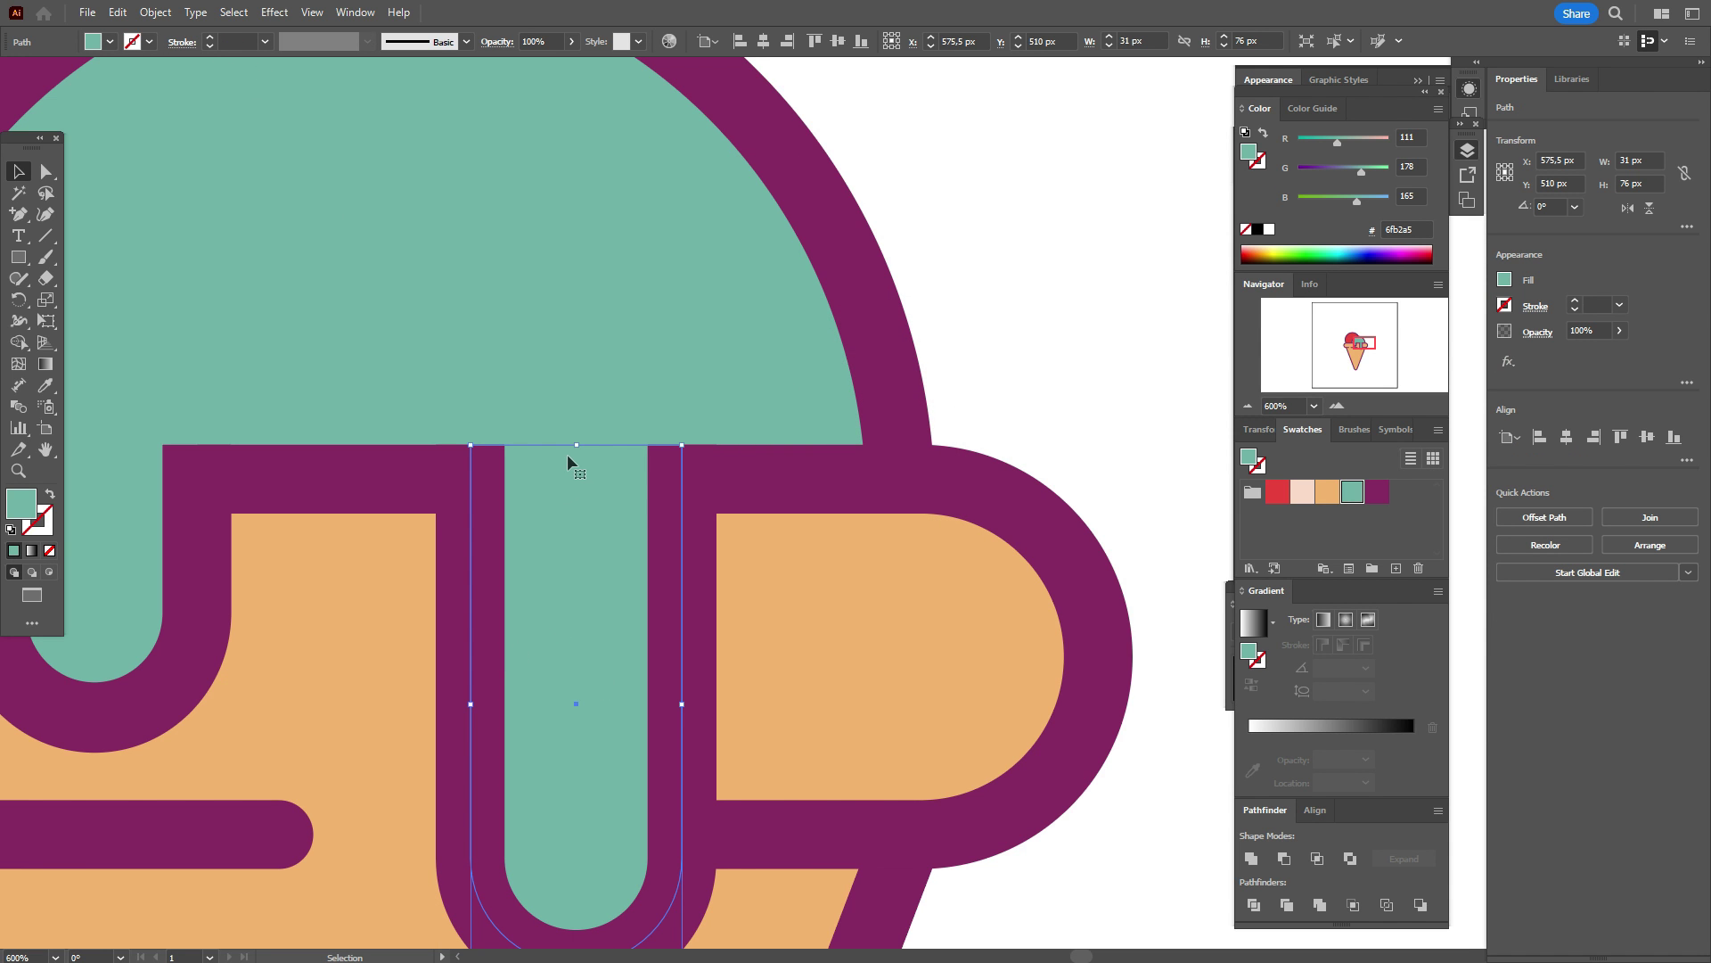
pyautogui.moveTo(576, 444); pyautogui.dragTo(576, 438)
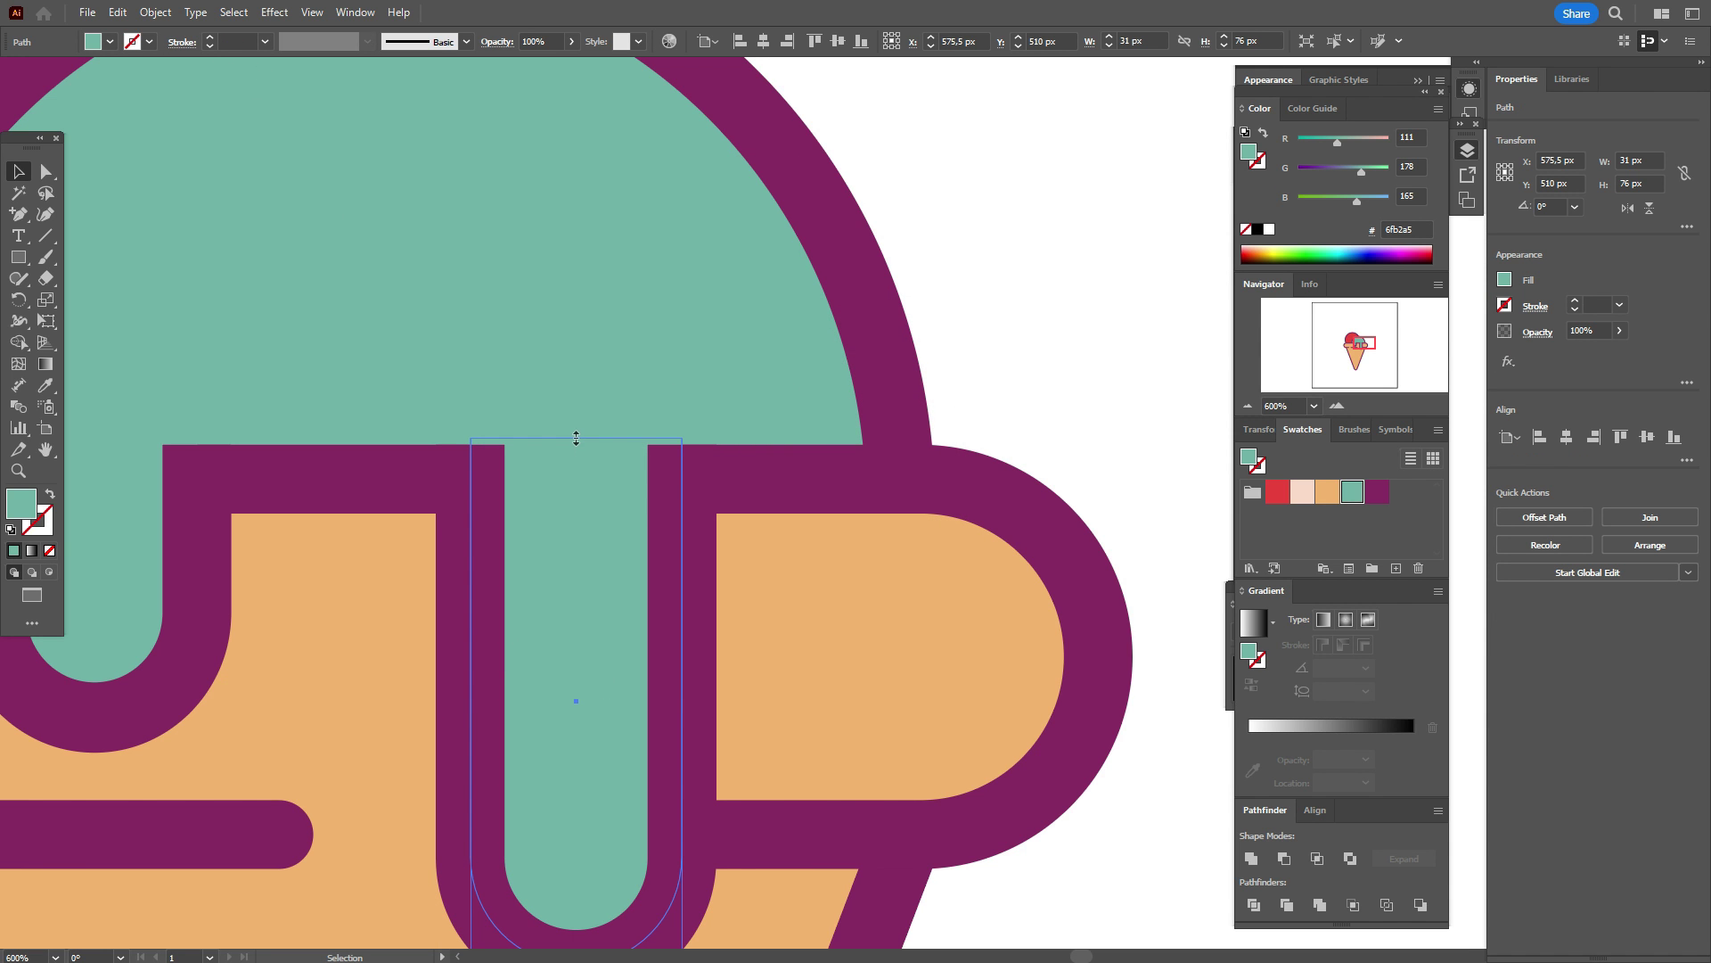
pyautogui.click(960, 390)
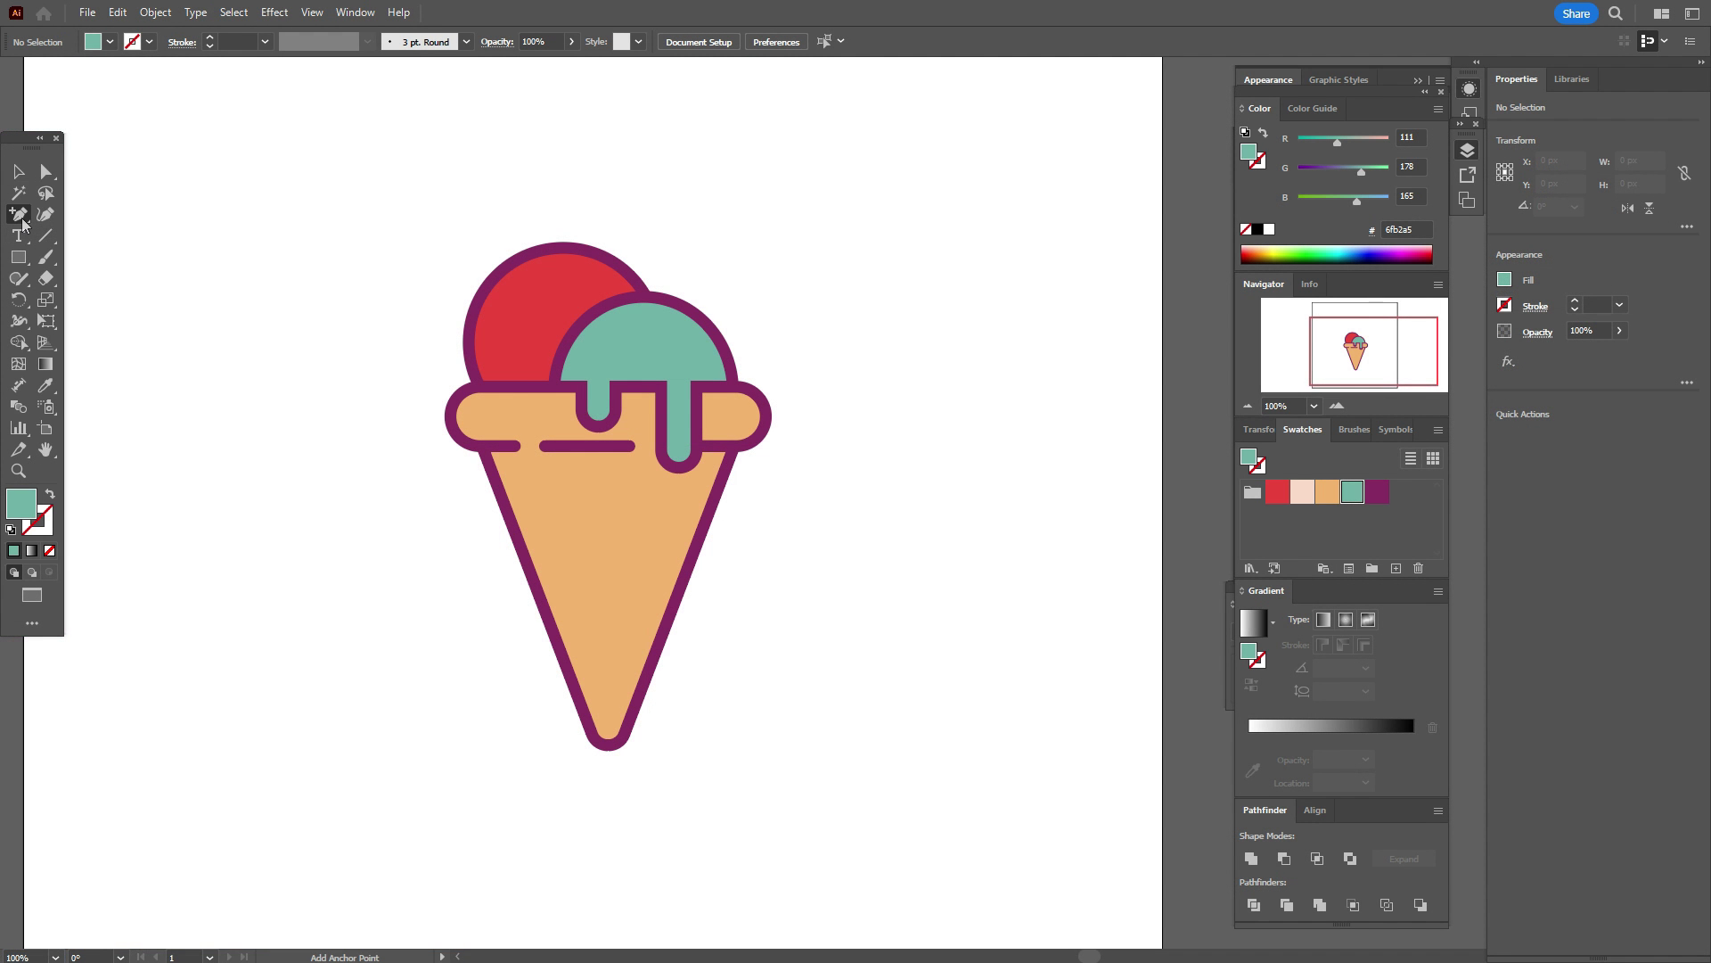
# - Draw an unfilled purple diagonal line with the Pen tool from the cone's upper left corner down to its right edge
pyautogui.moveTo(18, 214); pyautogui.dragTo(80, 216)
pyautogui.click(49, 496)
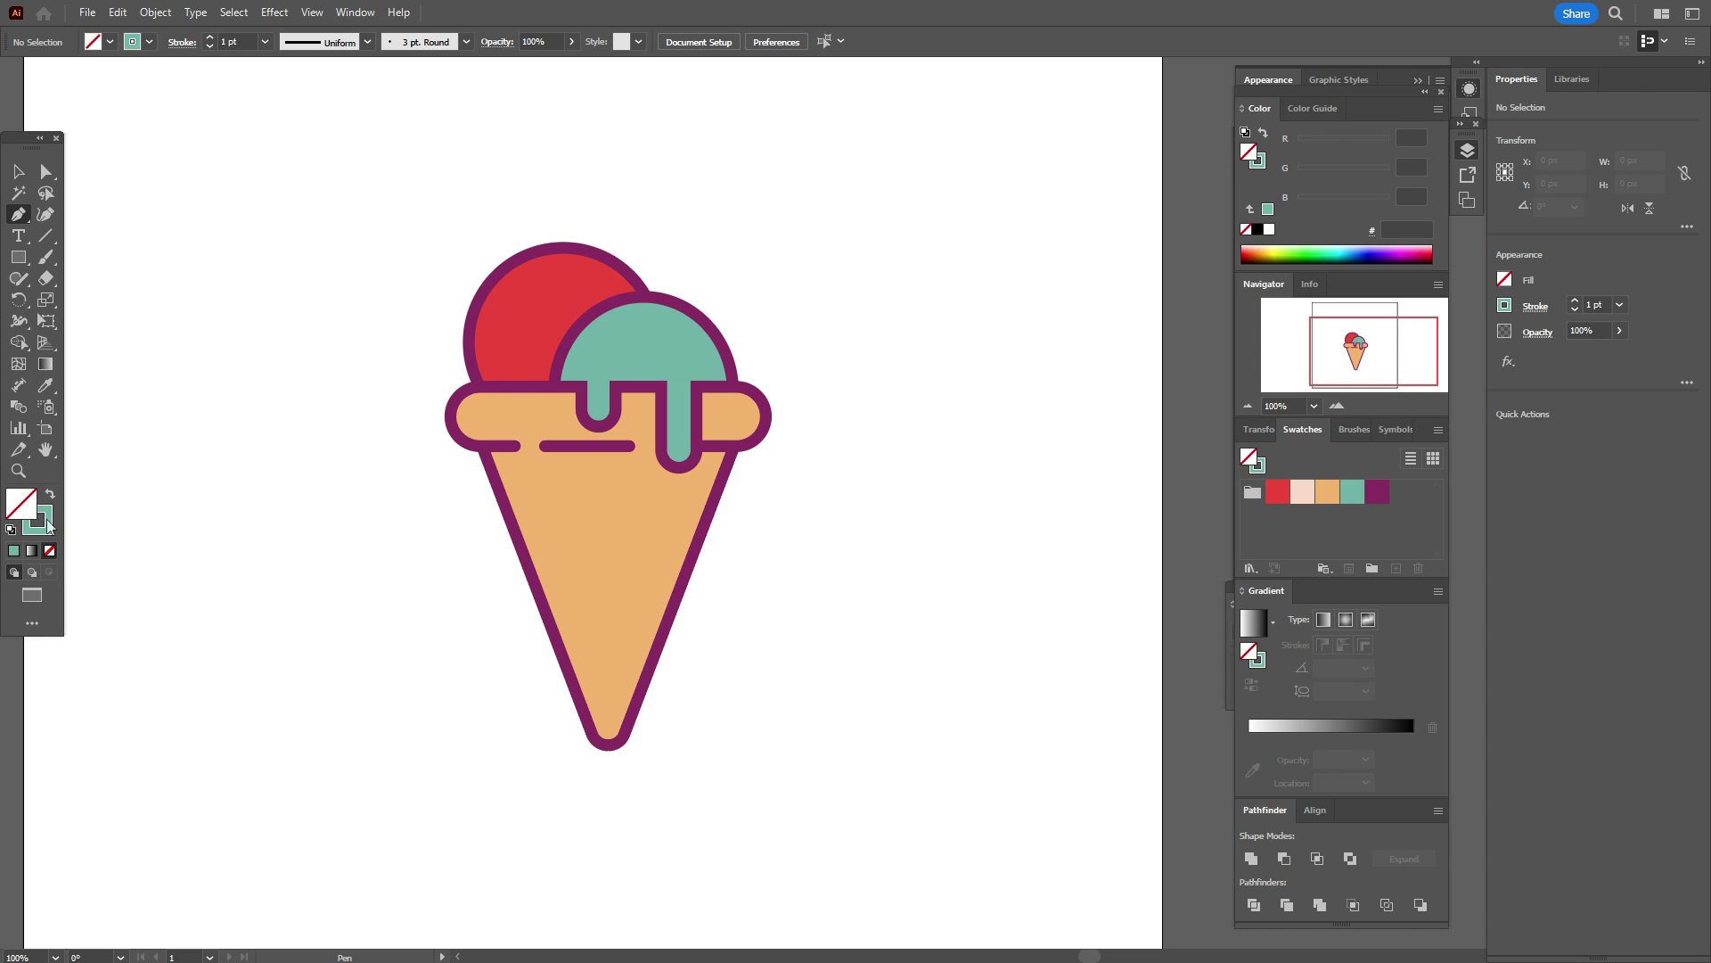
pyautogui.click(1378, 492)
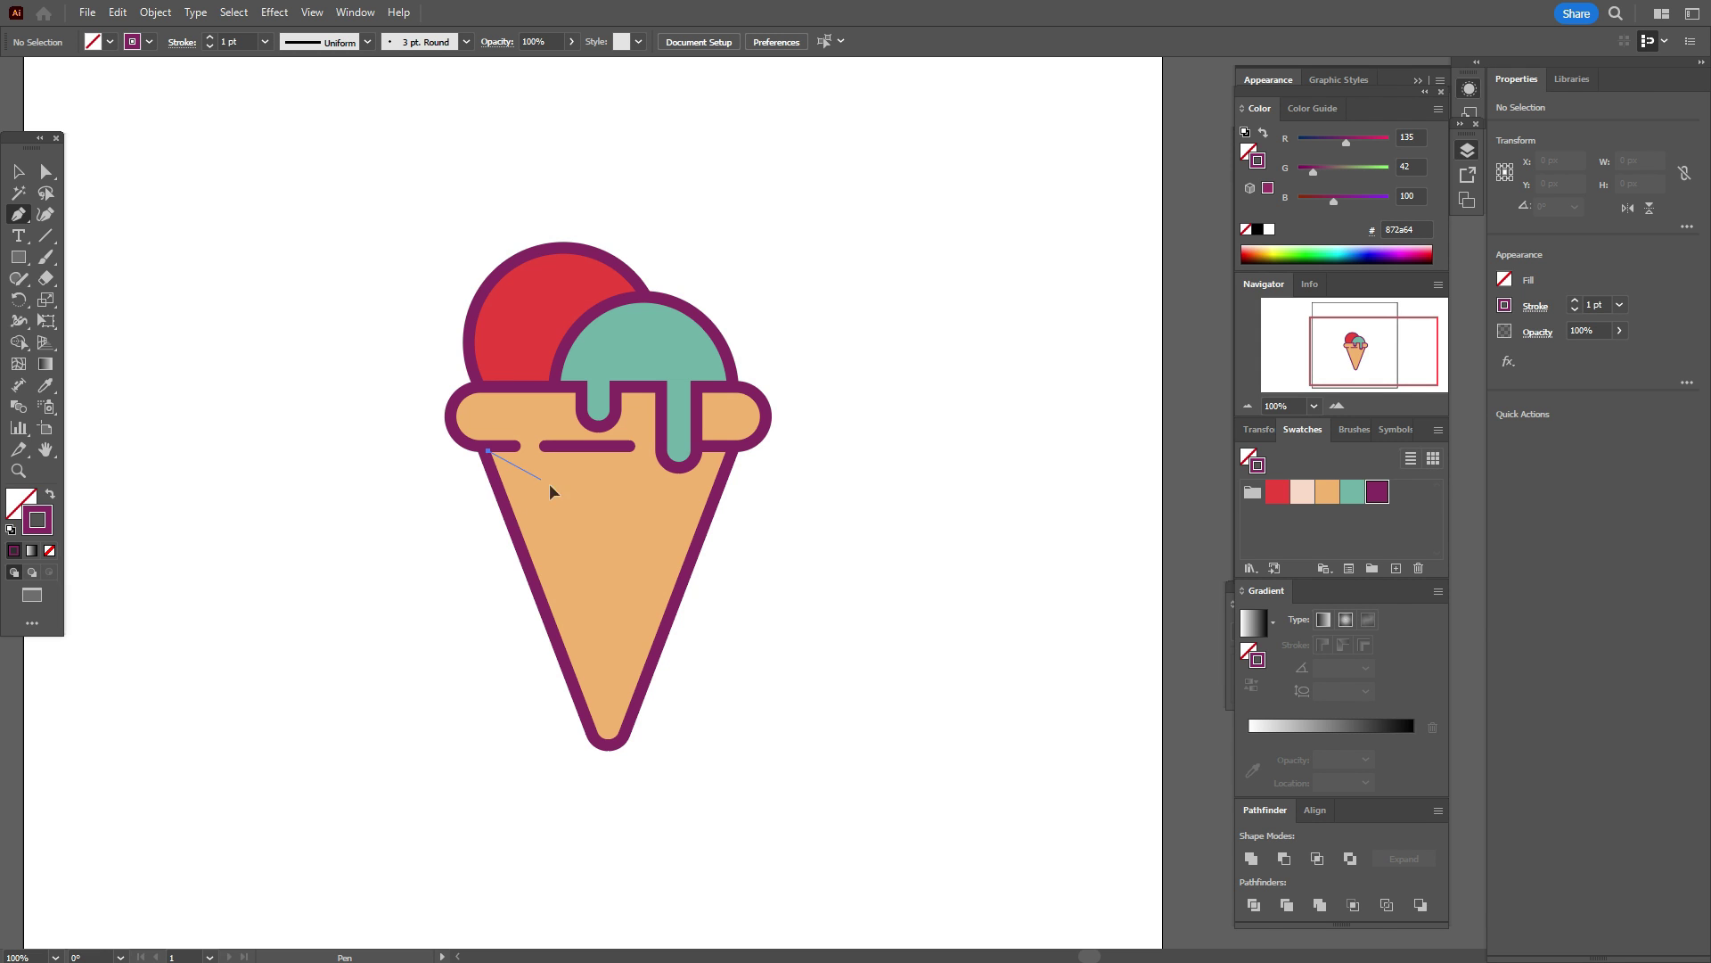
pyautogui.click(680, 586)
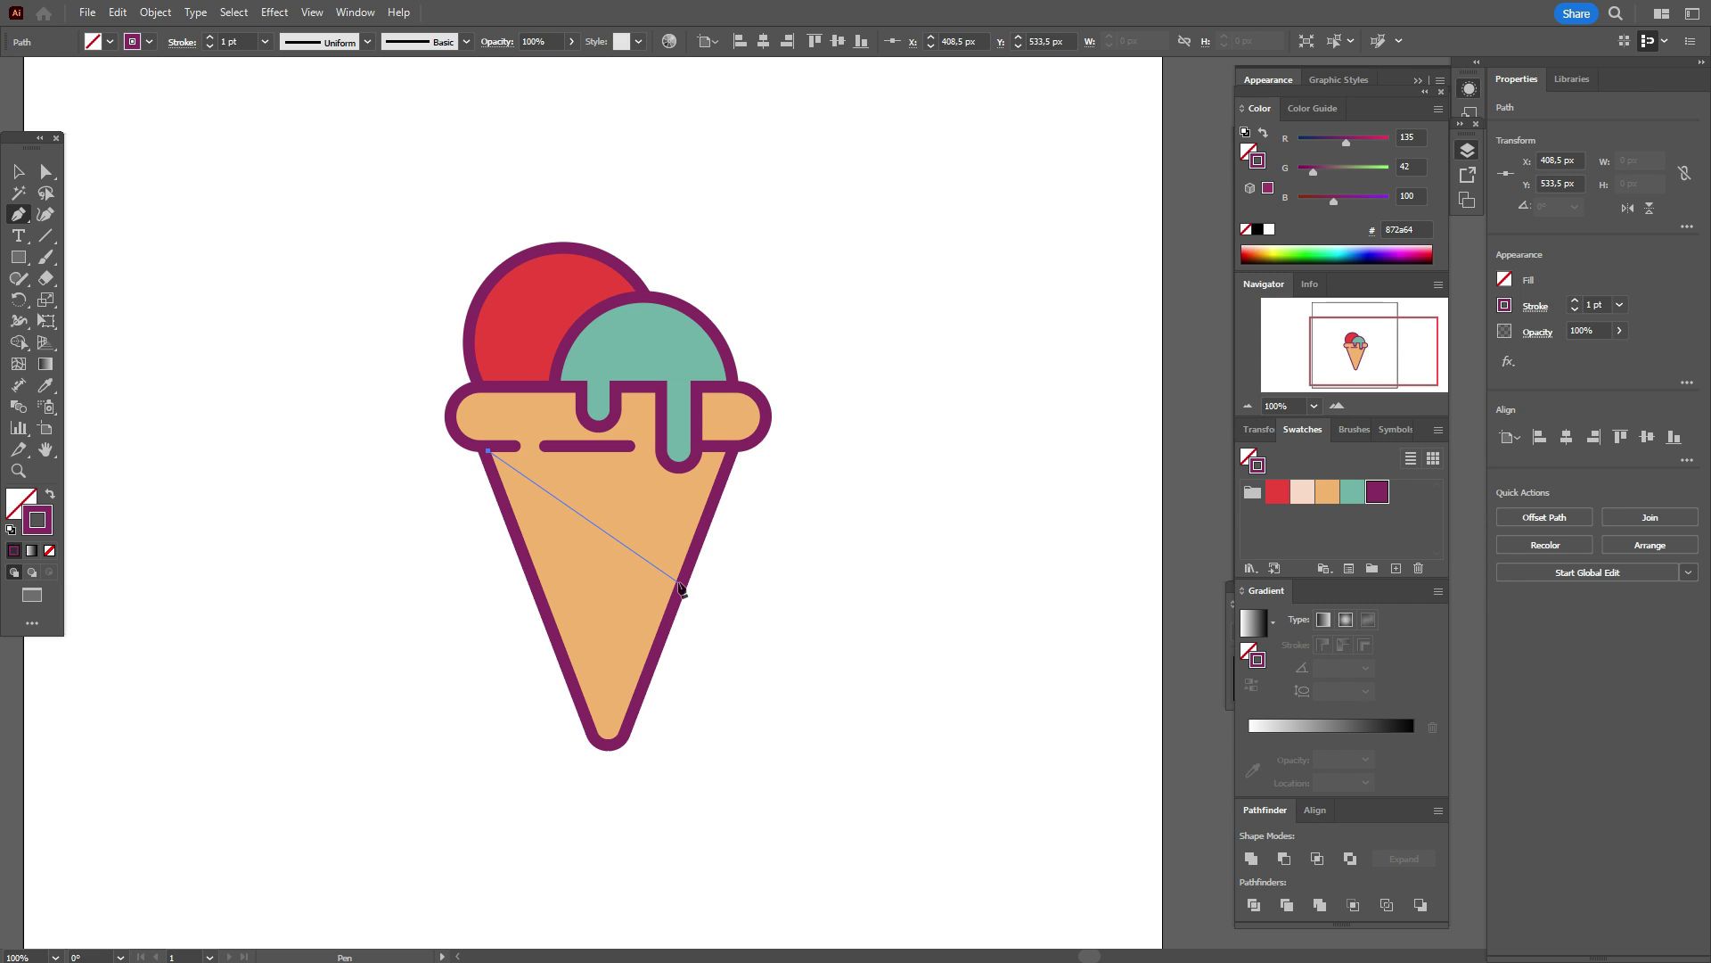
# - Finish the diagonal line at the cone's right edge and place two parallel copies of it lower down the cone
pyautogui.click(680, 586)
pyautogui.press('Escape')
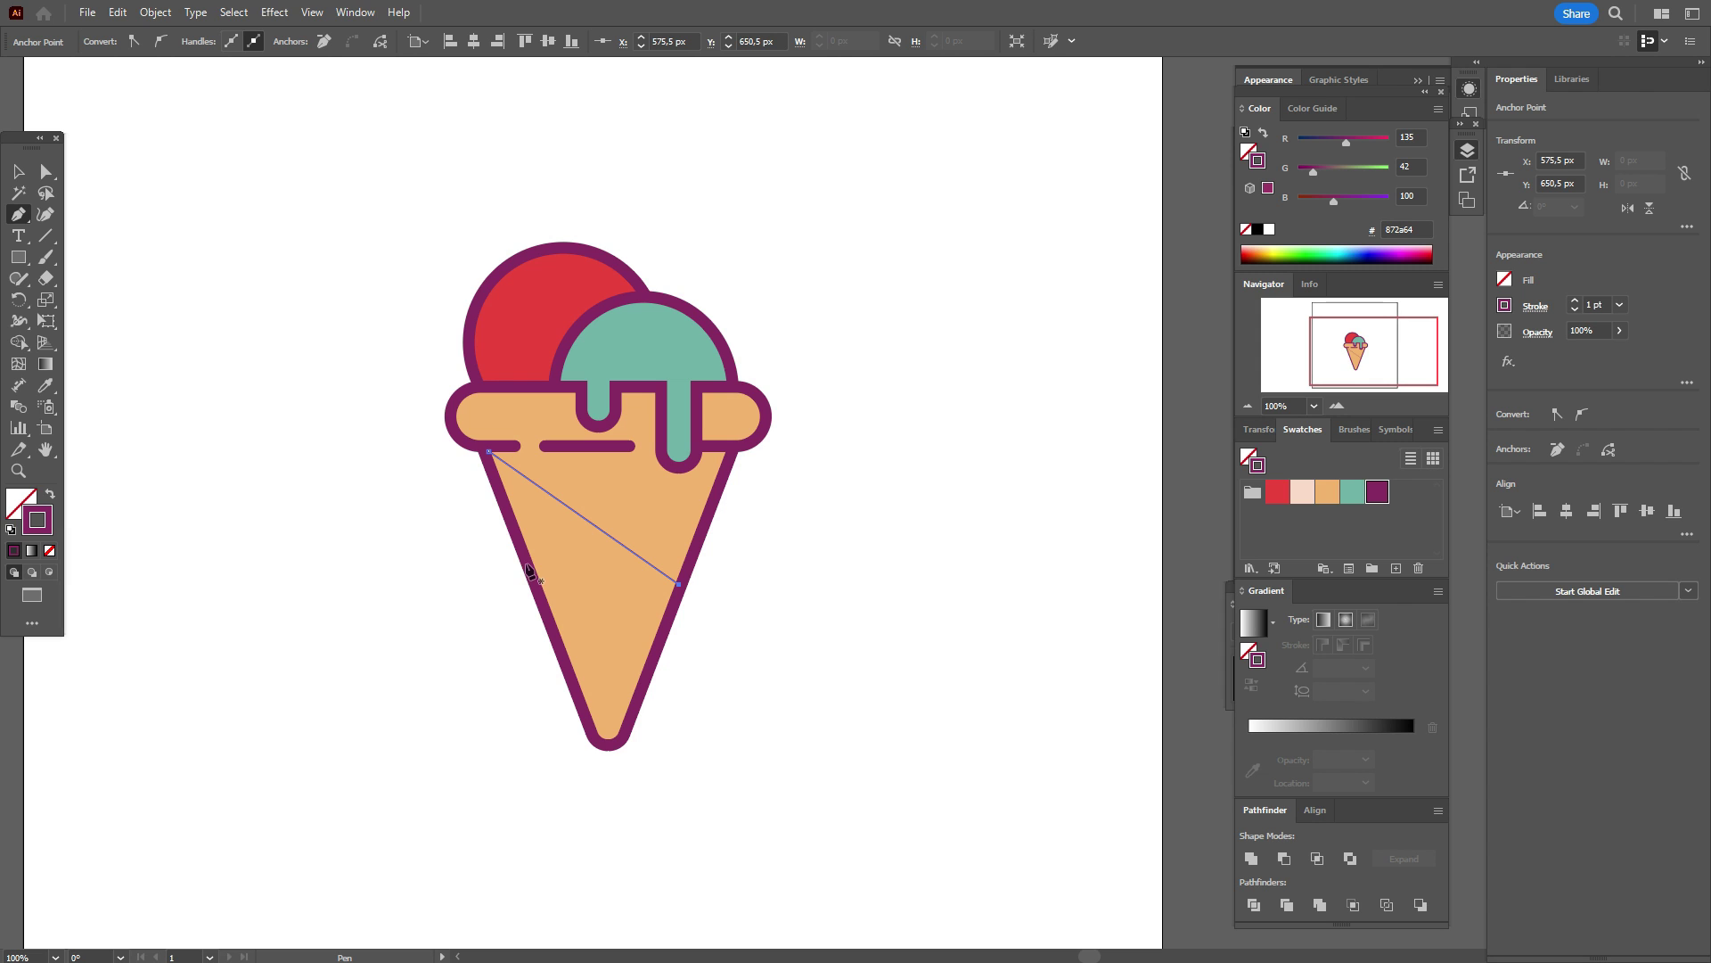
pyautogui.press('v')
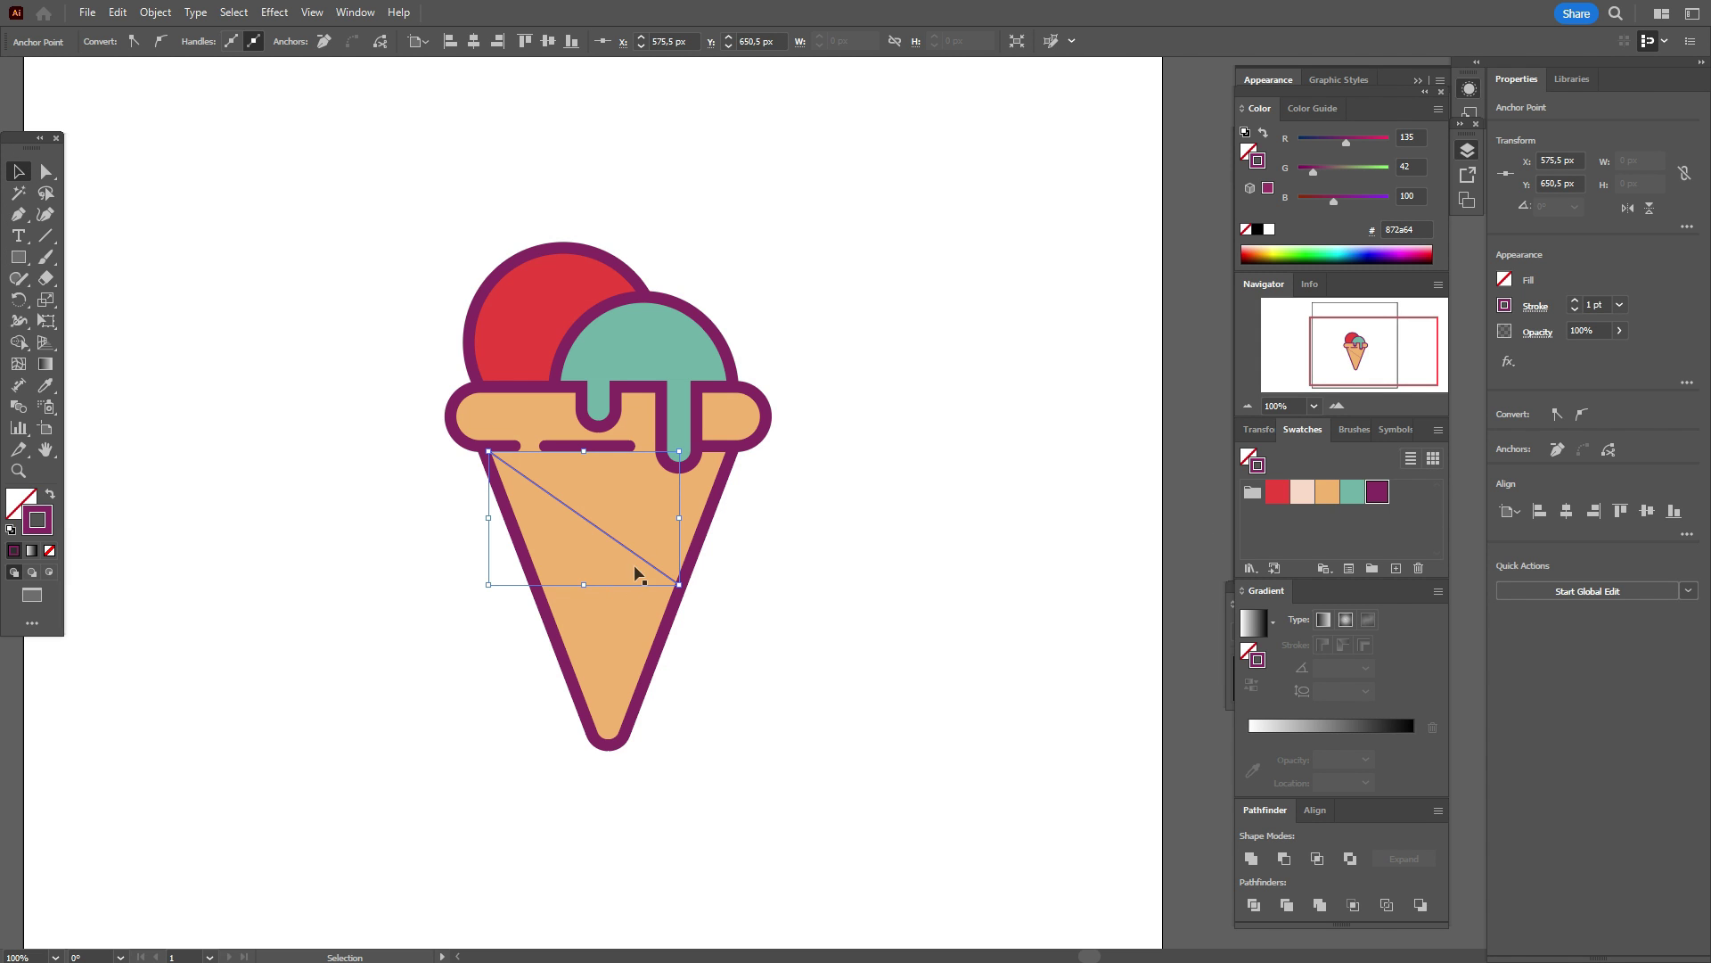
pyautogui.moveTo(641, 559); pyautogui.dragTo(649, 716)
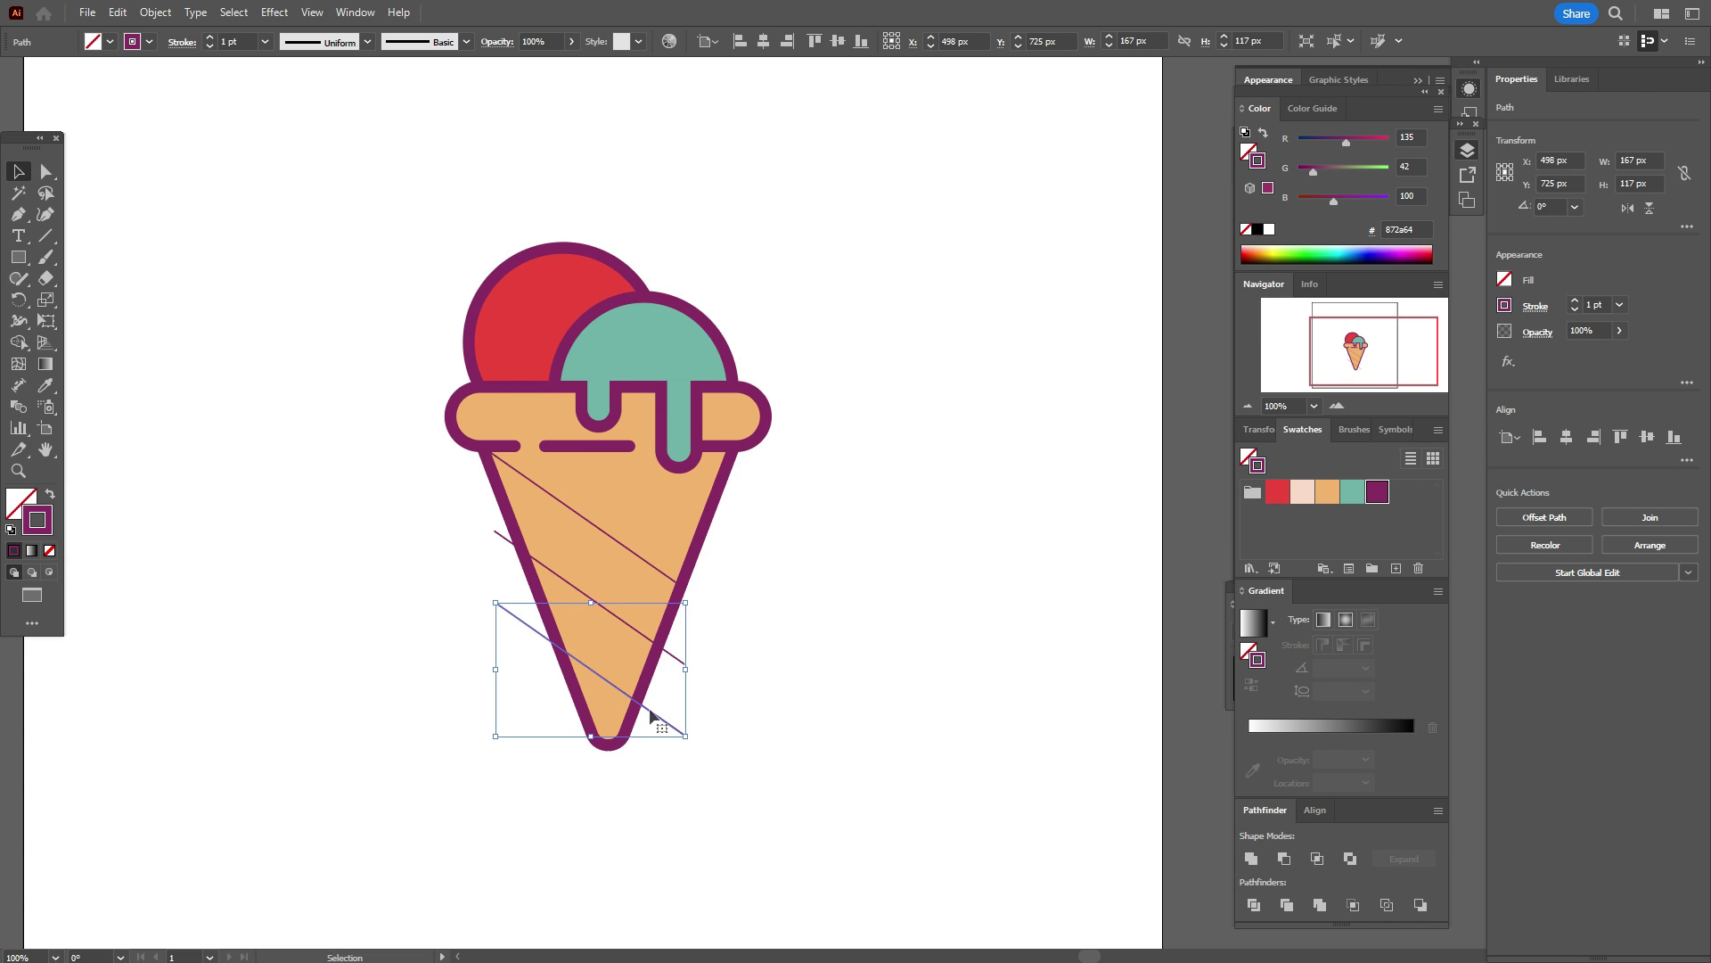
# - Set the stroke weight of all three diagonal waffle lines to 10 pt
pyautogui.keyDown('shift'); pyautogui.click(637, 633); pyautogui.keyUp('shift')
pyautogui.keyDown('shift'); pyautogui.click(580, 513); pyautogui.keyUp('shift')
pyautogui.click(1596, 304)
pyautogui.write('10')
pyautogui.press('Return')
# - Add copies of the waffle line: two leaning the opposite way across the cone and one parallel line at the cone's upper right
pyautogui.click(965, 579)
pyautogui.hotkey('ctrl', 'v')
pyautogui.moveTo(802, 570)
pyautogui.mouseDown()
pyautogui.moveTo(971, 441)
pyautogui.moveTo(560, 584)
pyautogui.moveTo(515, 570)
pyautogui.moveTo(611, 588)
pyautogui.mouseUp()
# - Apply round caps to the two opposite-leaning waffle lines and the upper right line, and deselect them
pyautogui.keyDown('shift'); pyautogui.click(718, 535); pyautogui.keyUp('shift')
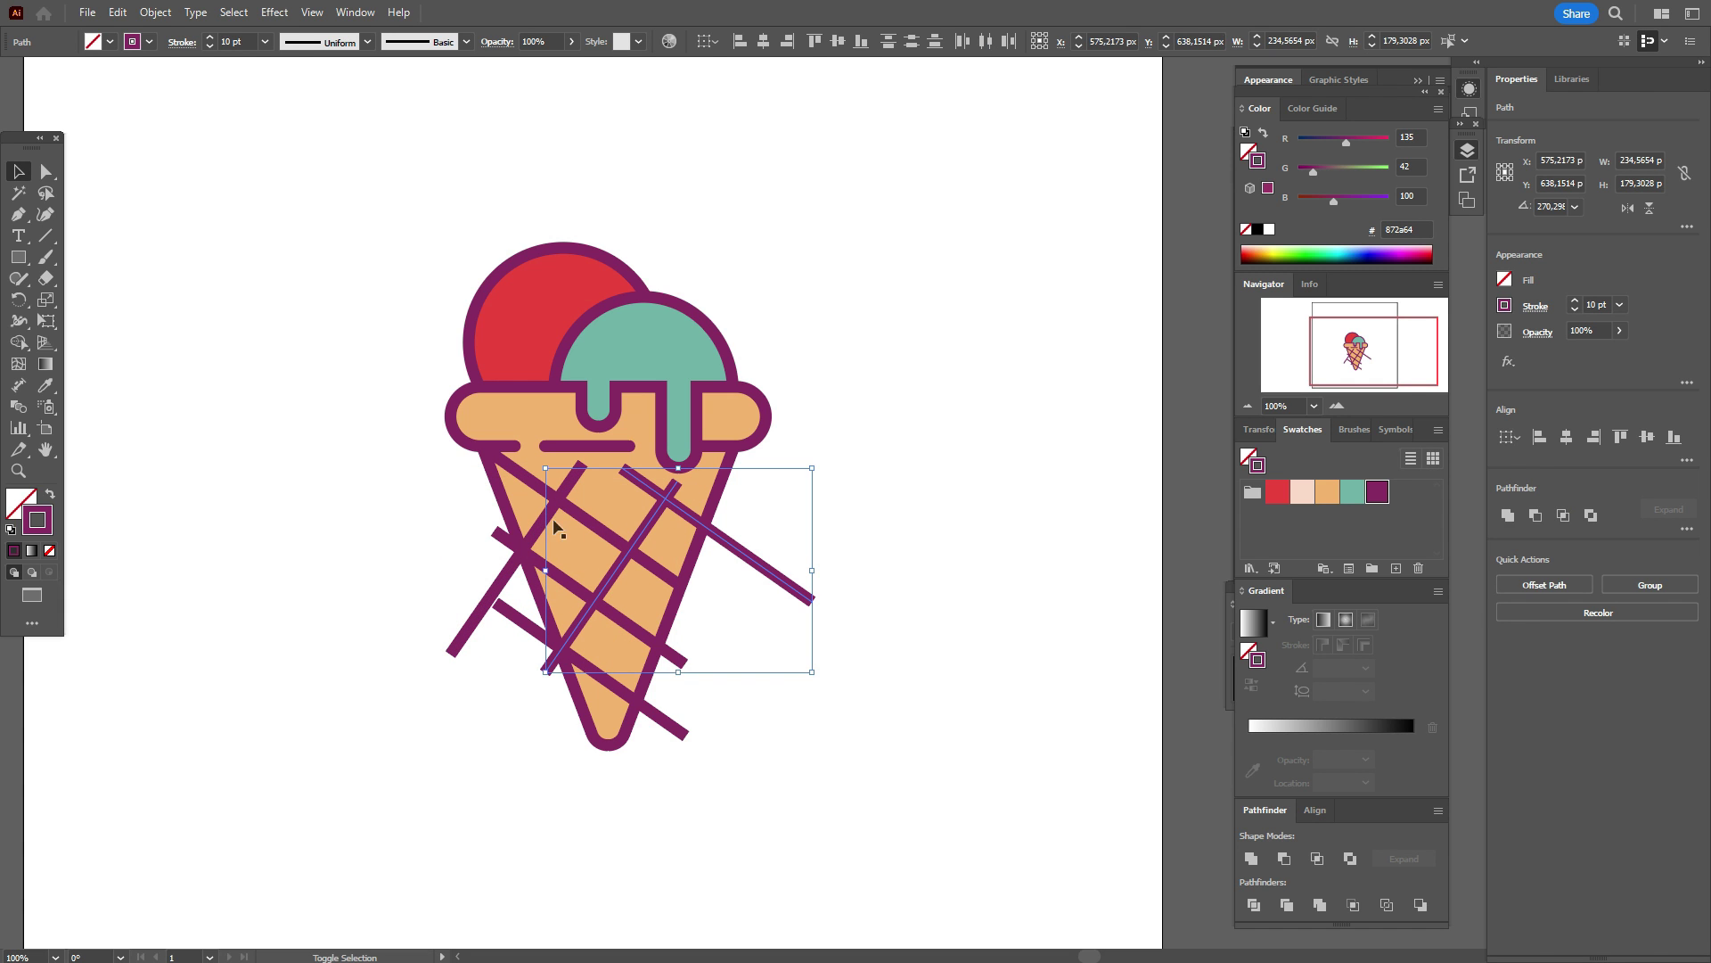
pyautogui.keyDown('shift'); pyautogui.click(535, 535); pyautogui.keyUp('shift')
pyautogui.click(1534, 305)
pyautogui.click(1439, 353)
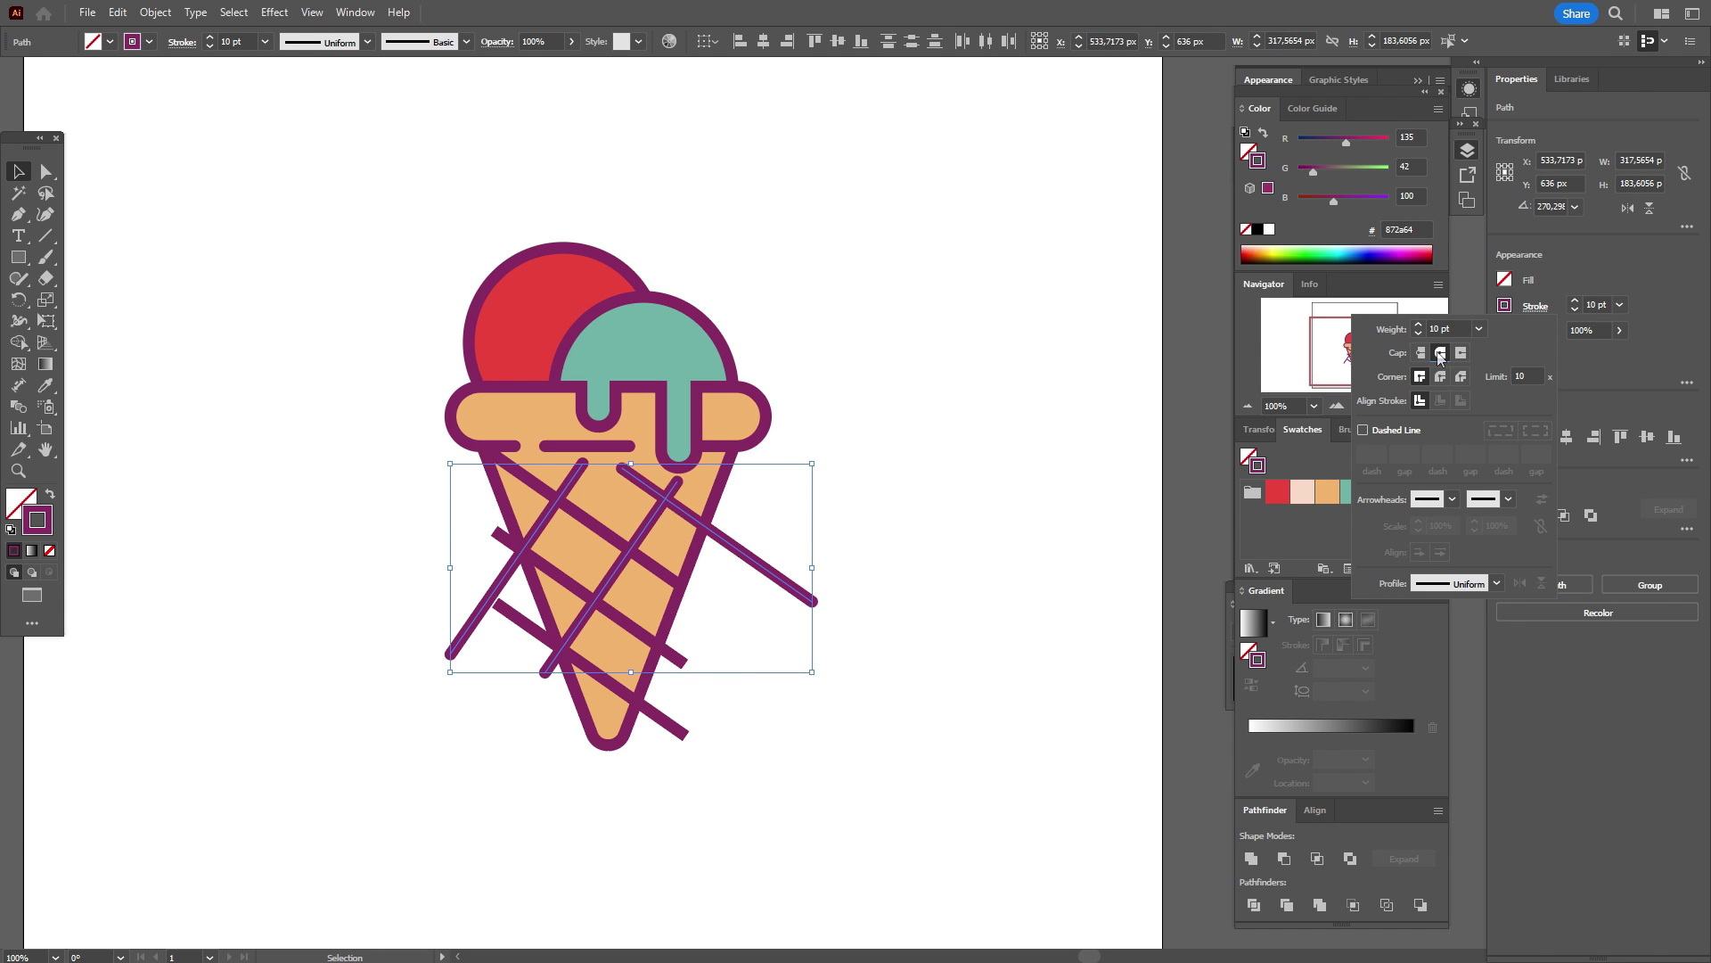
pyautogui.click(918, 558)
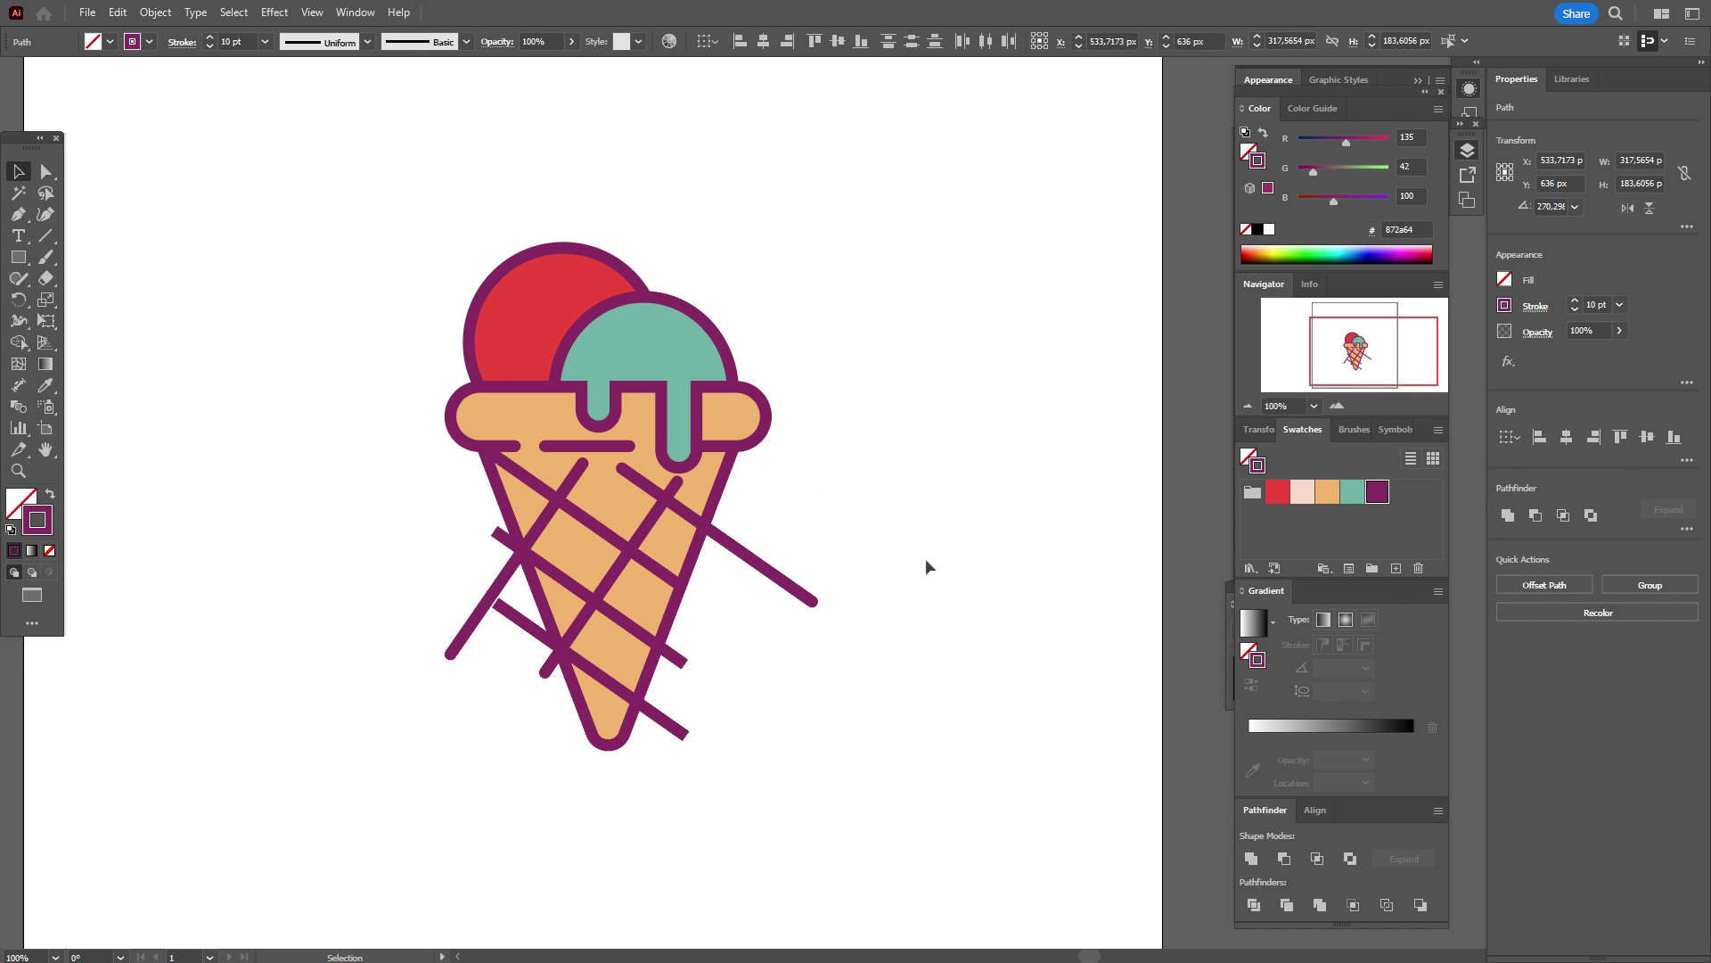
# - Select the cone with all its waffle lines and expand their fills and strokes into shapes
pyautogui.click(679, 664)
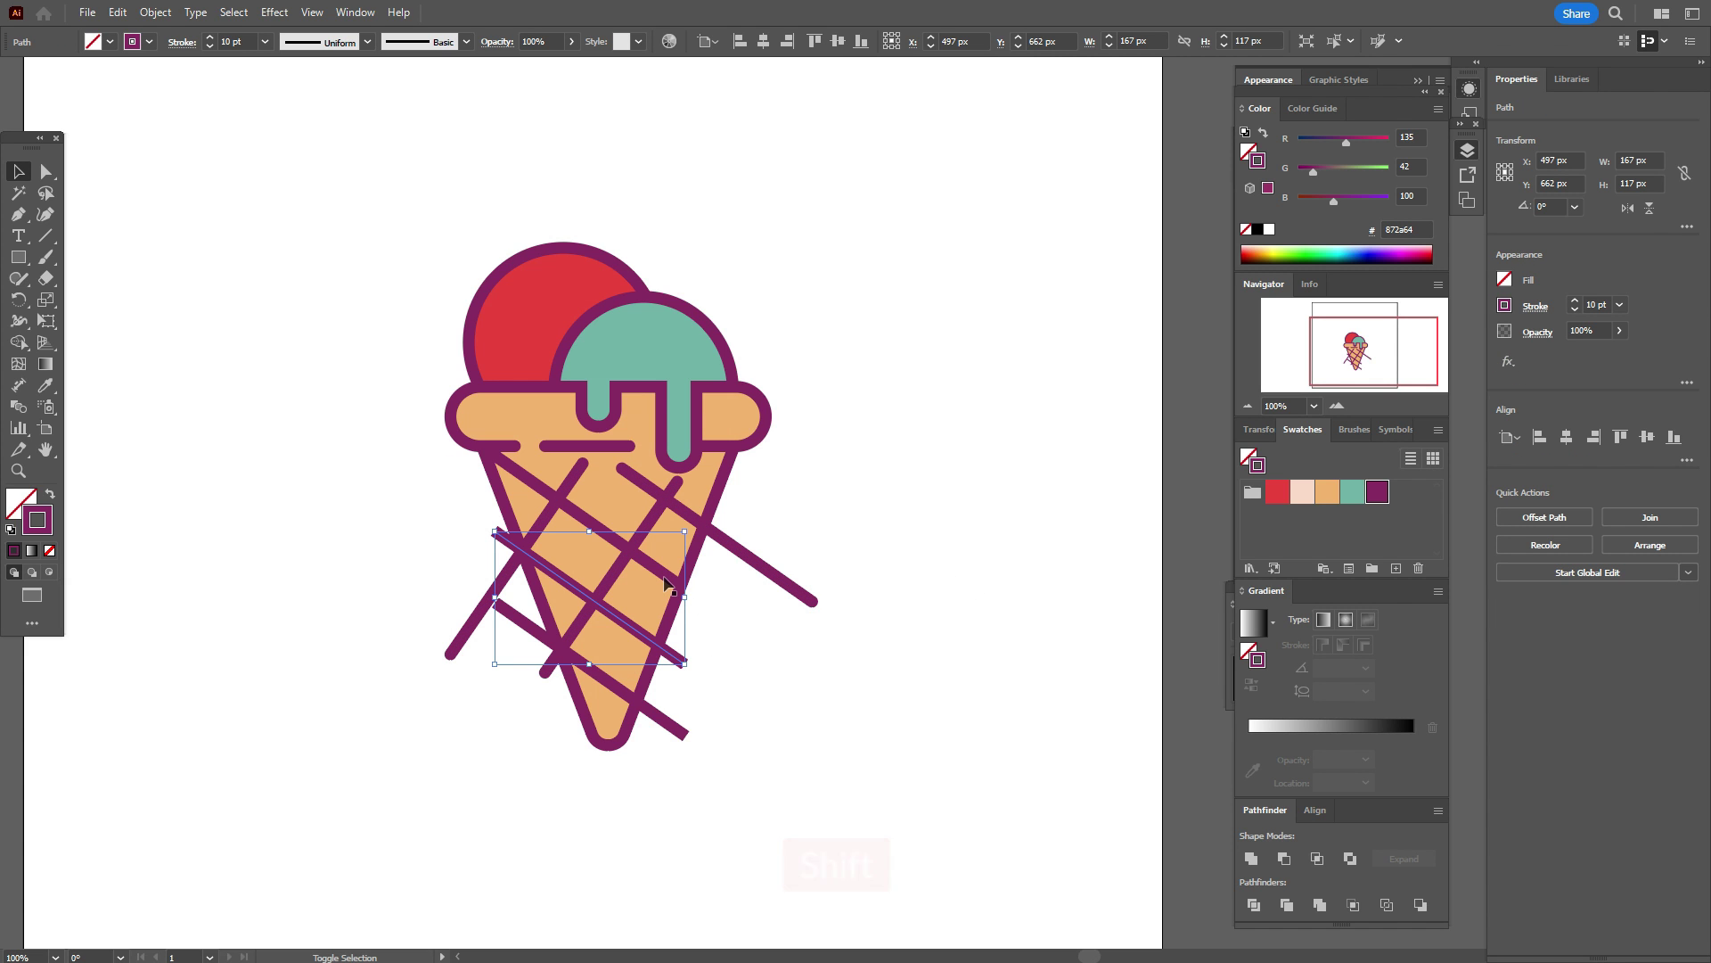
pyautogui.keyDown('shift'); pyautogui.click(615, 588); pyautogui.keyUp('shift')
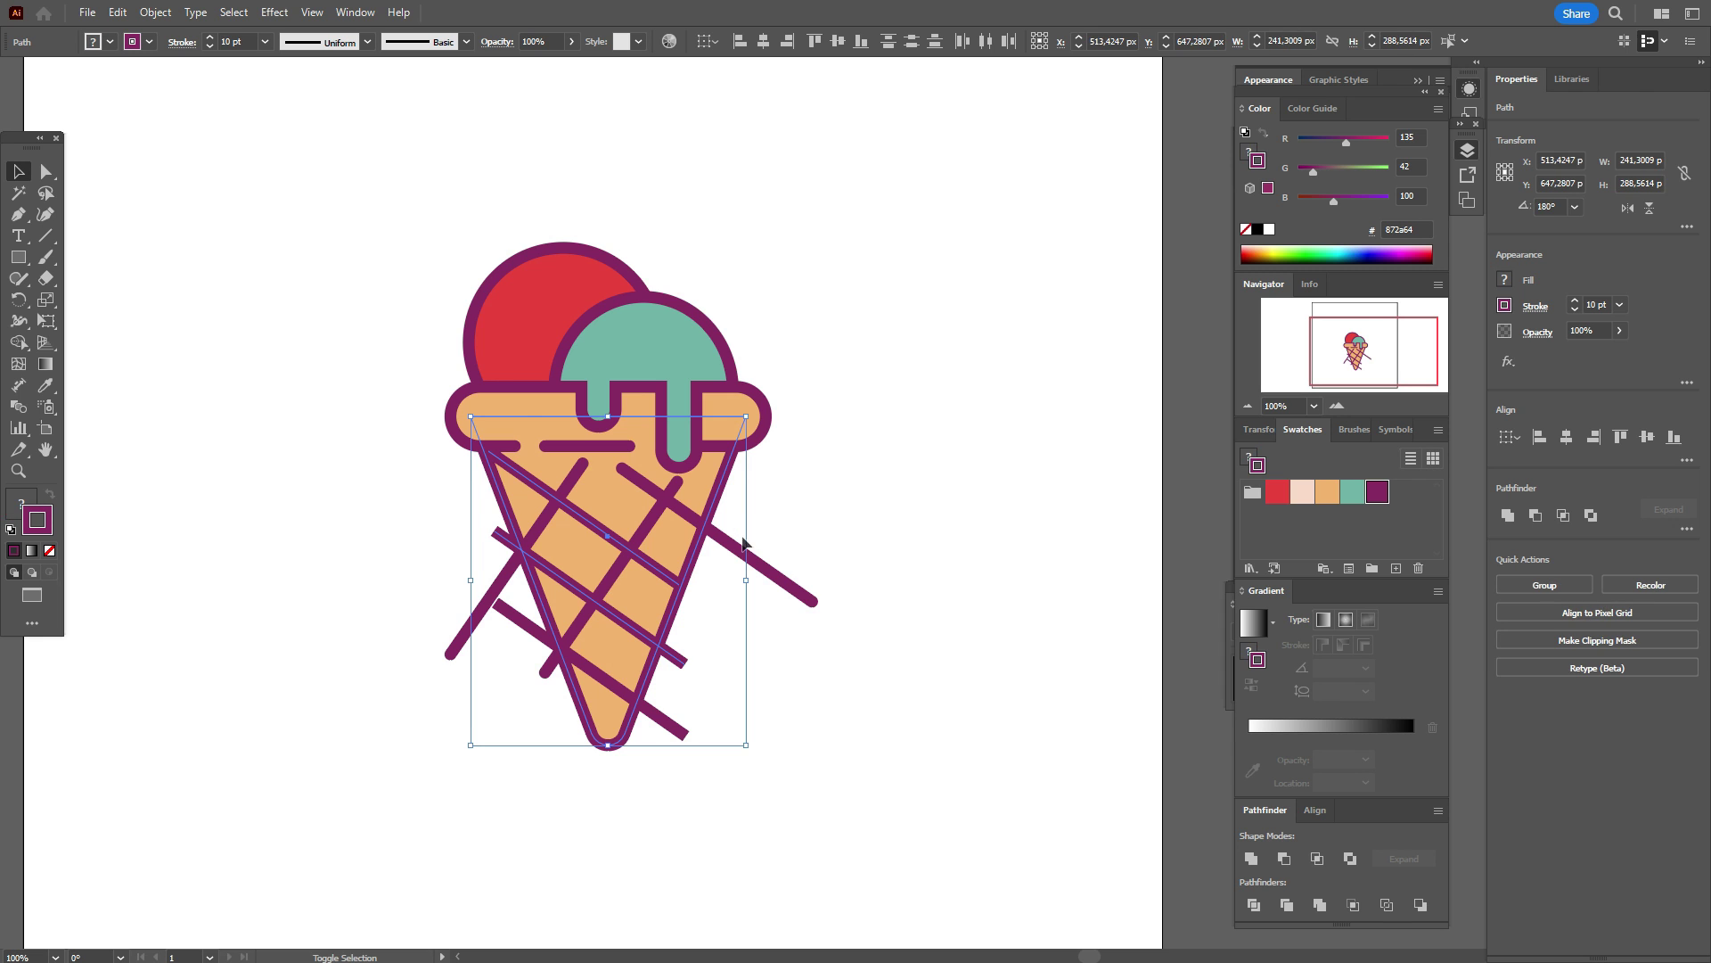
pyautogui.moveTo(409, 533); pyautogui.dragTo(845, 692)
pyautogui.click(153, 12)
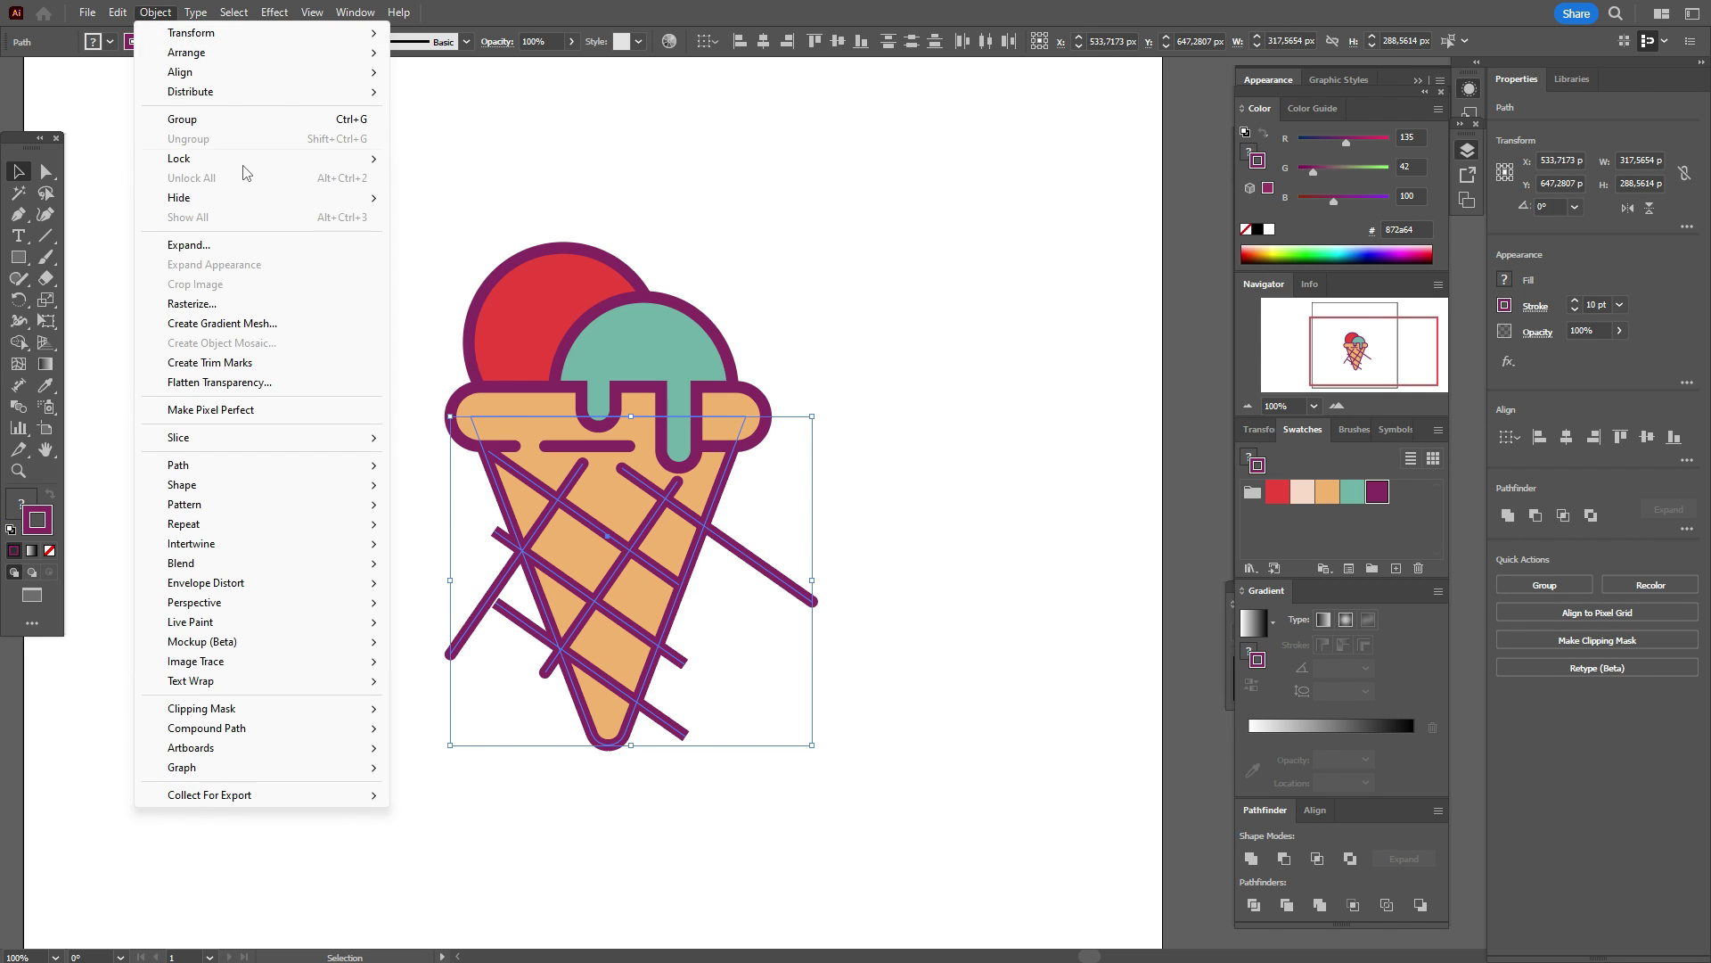
pyautogui.click(183, 244)
pyautogui.click(799, 571)
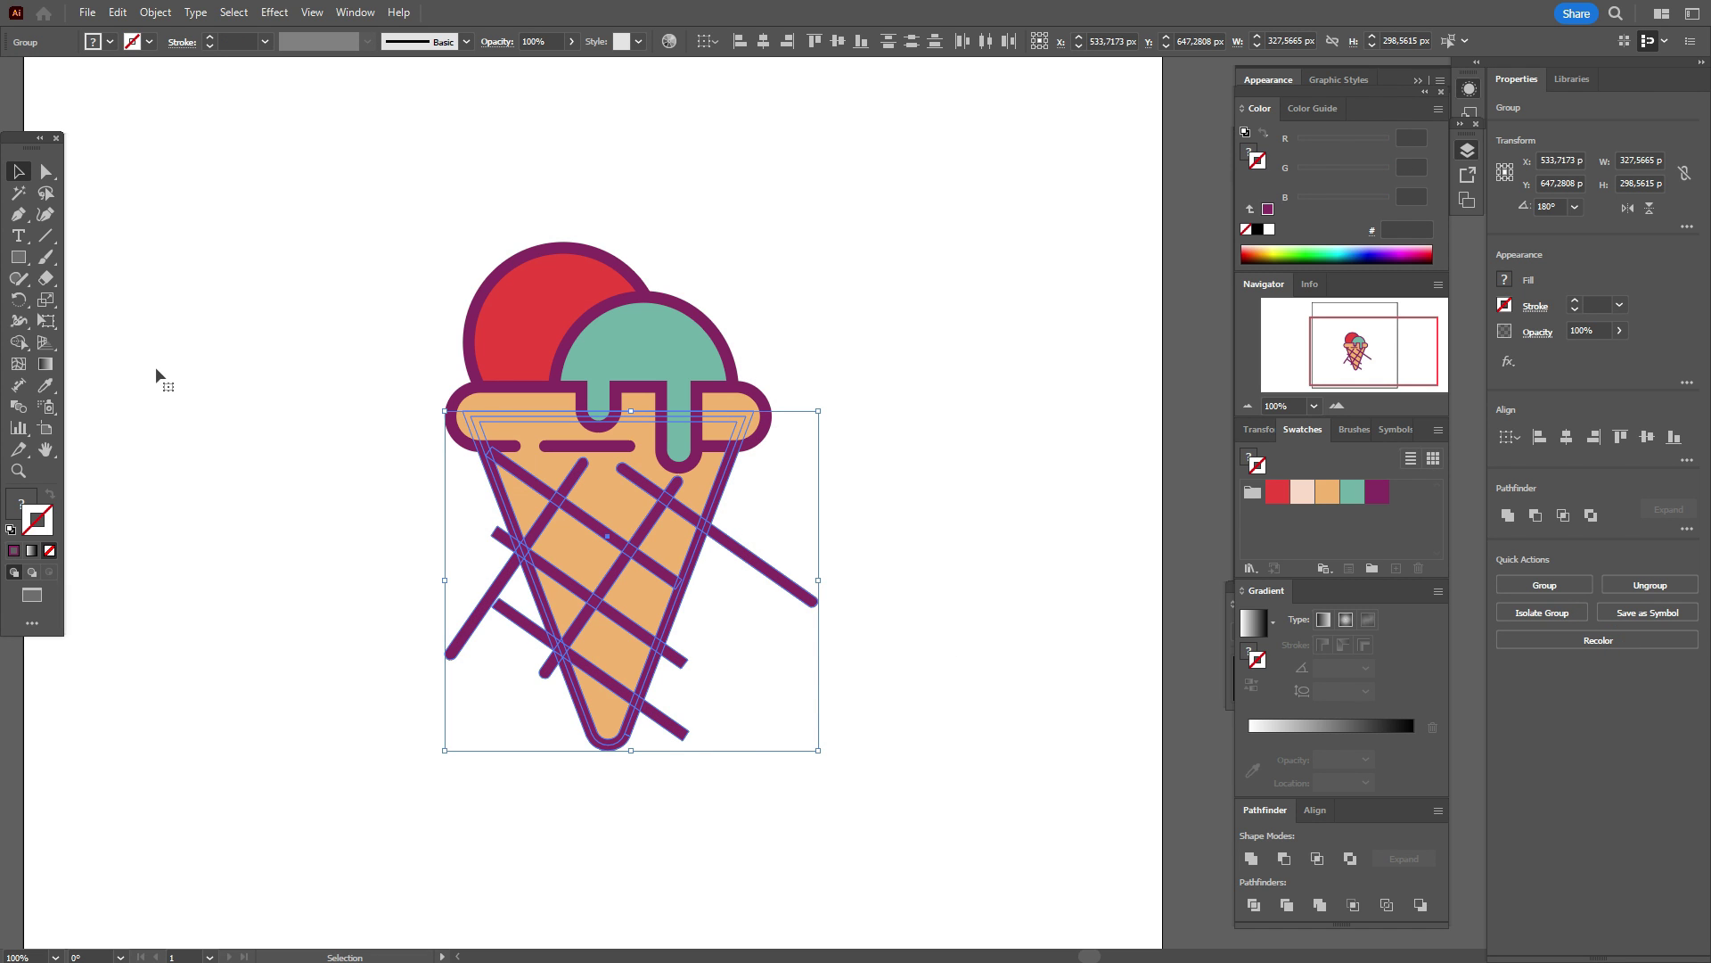
# - Remove the waffle line ends that stick out beyond the cone's outline with the Shape Builder tool
pyautogui.click(18, 342)
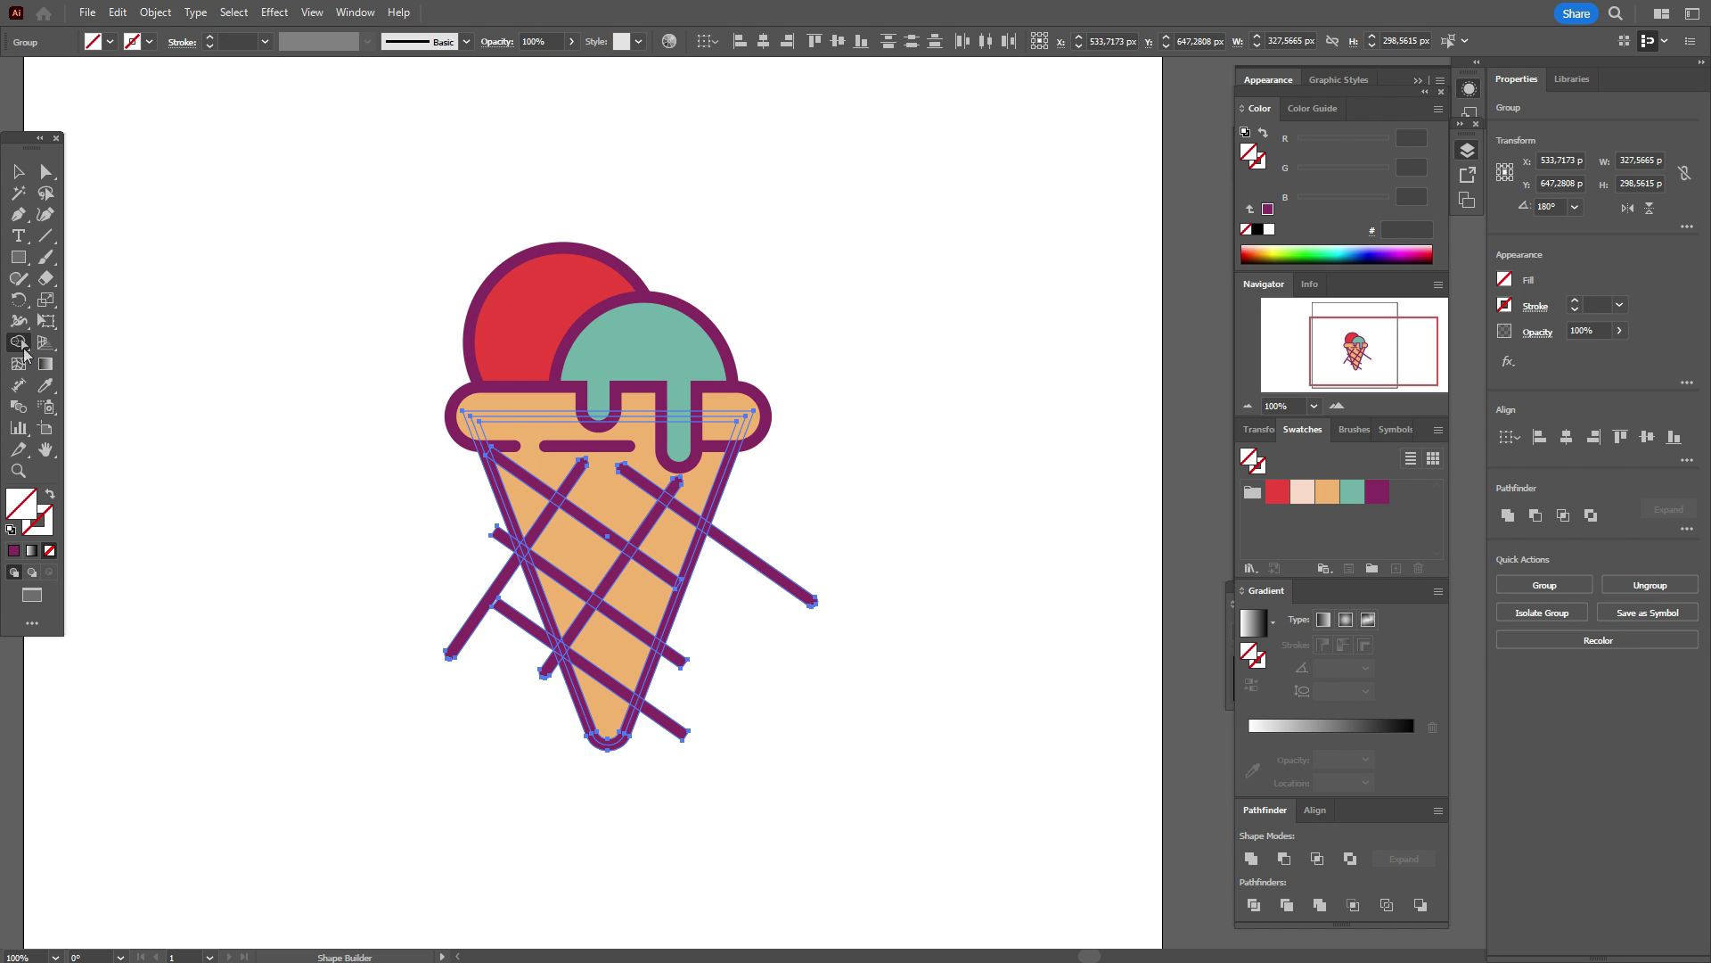
pyautogui.keyDown('alt'); pyautogui.click(484, 606); pyautogui.keyUp('alt')
pyautogui.keyDown('alt'); pyautogui.click(518, 622); pyautogui.keyUp('alt')
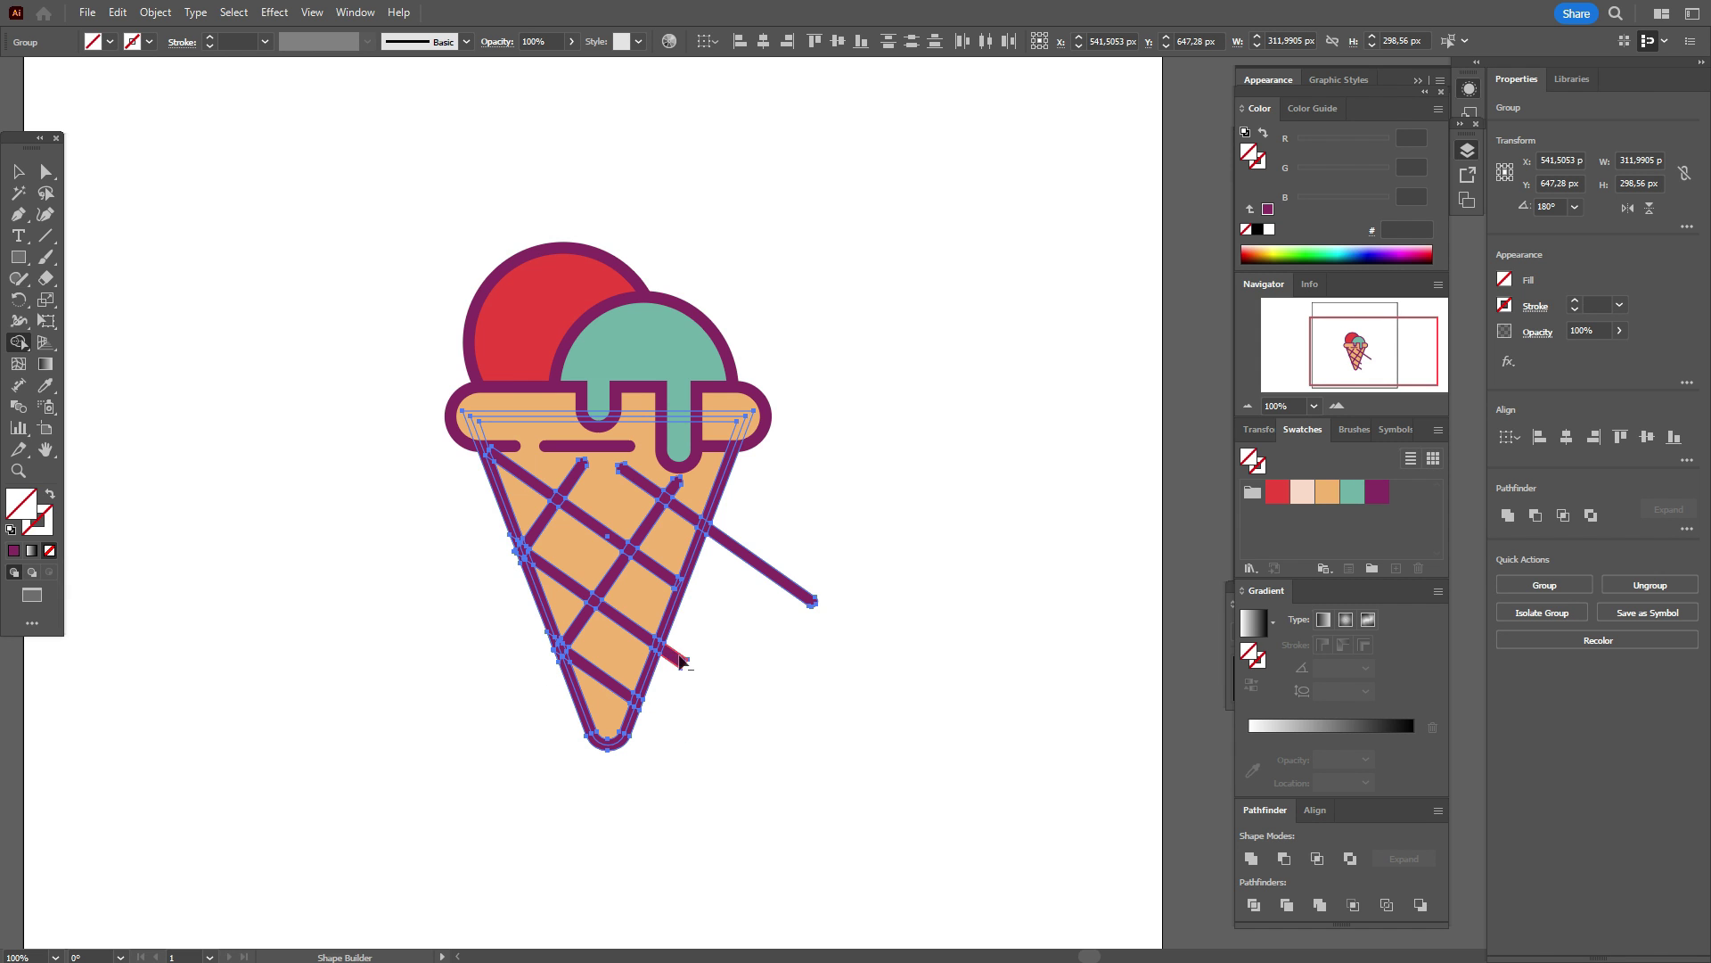
pyautogui.keyDown('alt'); pyautogui.click(762, 566); pyautogui.keyUp('alt')
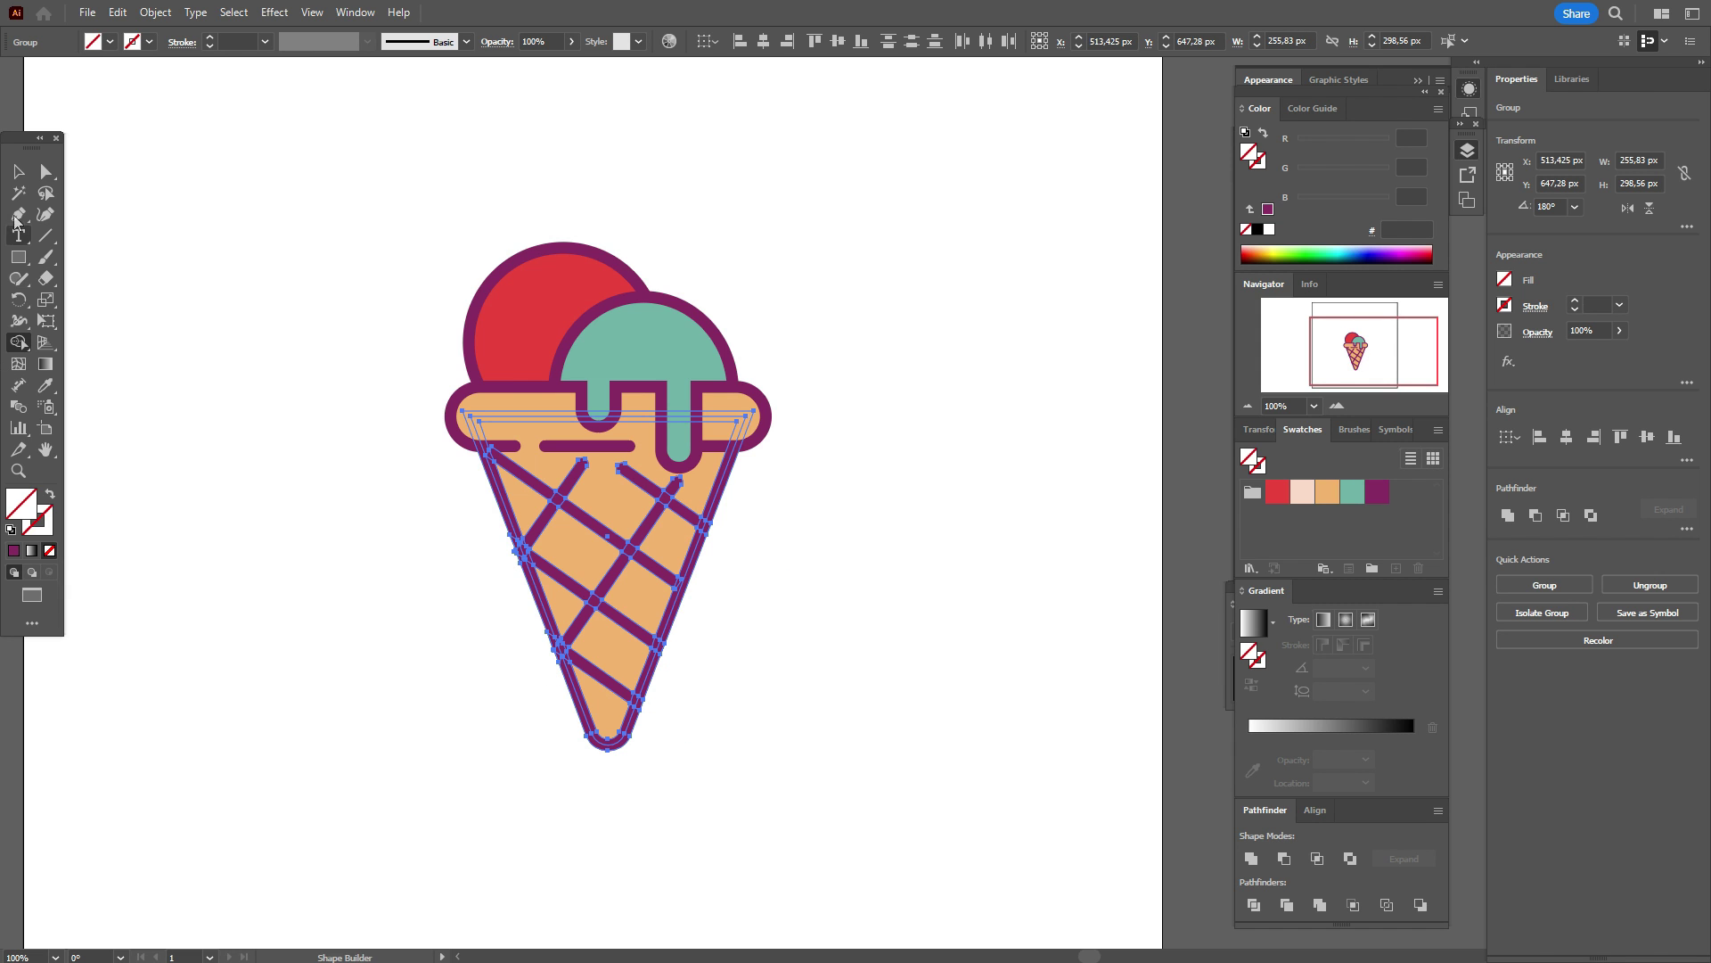
# - Remove the tiny leftover line corner protruding from the cone's left edge with the Shape Builder tool
pyautogui.click(18, 175)
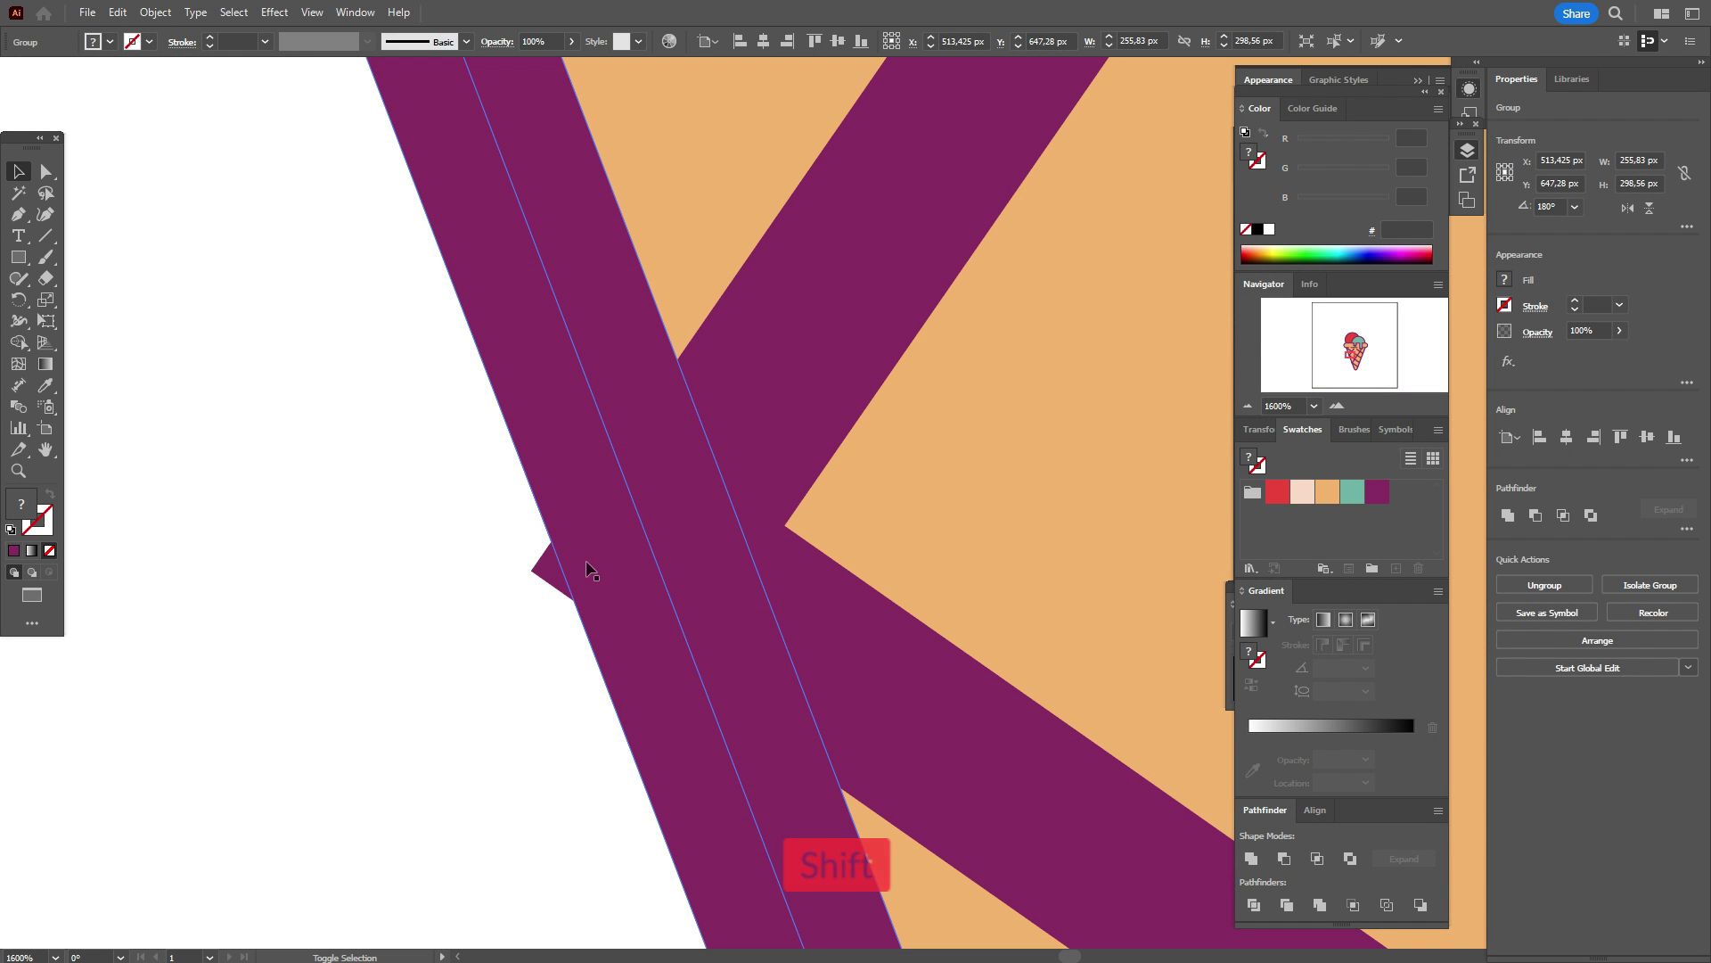
pyautogui.keyDown('shift'); pyautogui.click(554, 571); pyautogui.keyUp('shift')
pyautogui.hotkey('shift', 'm')
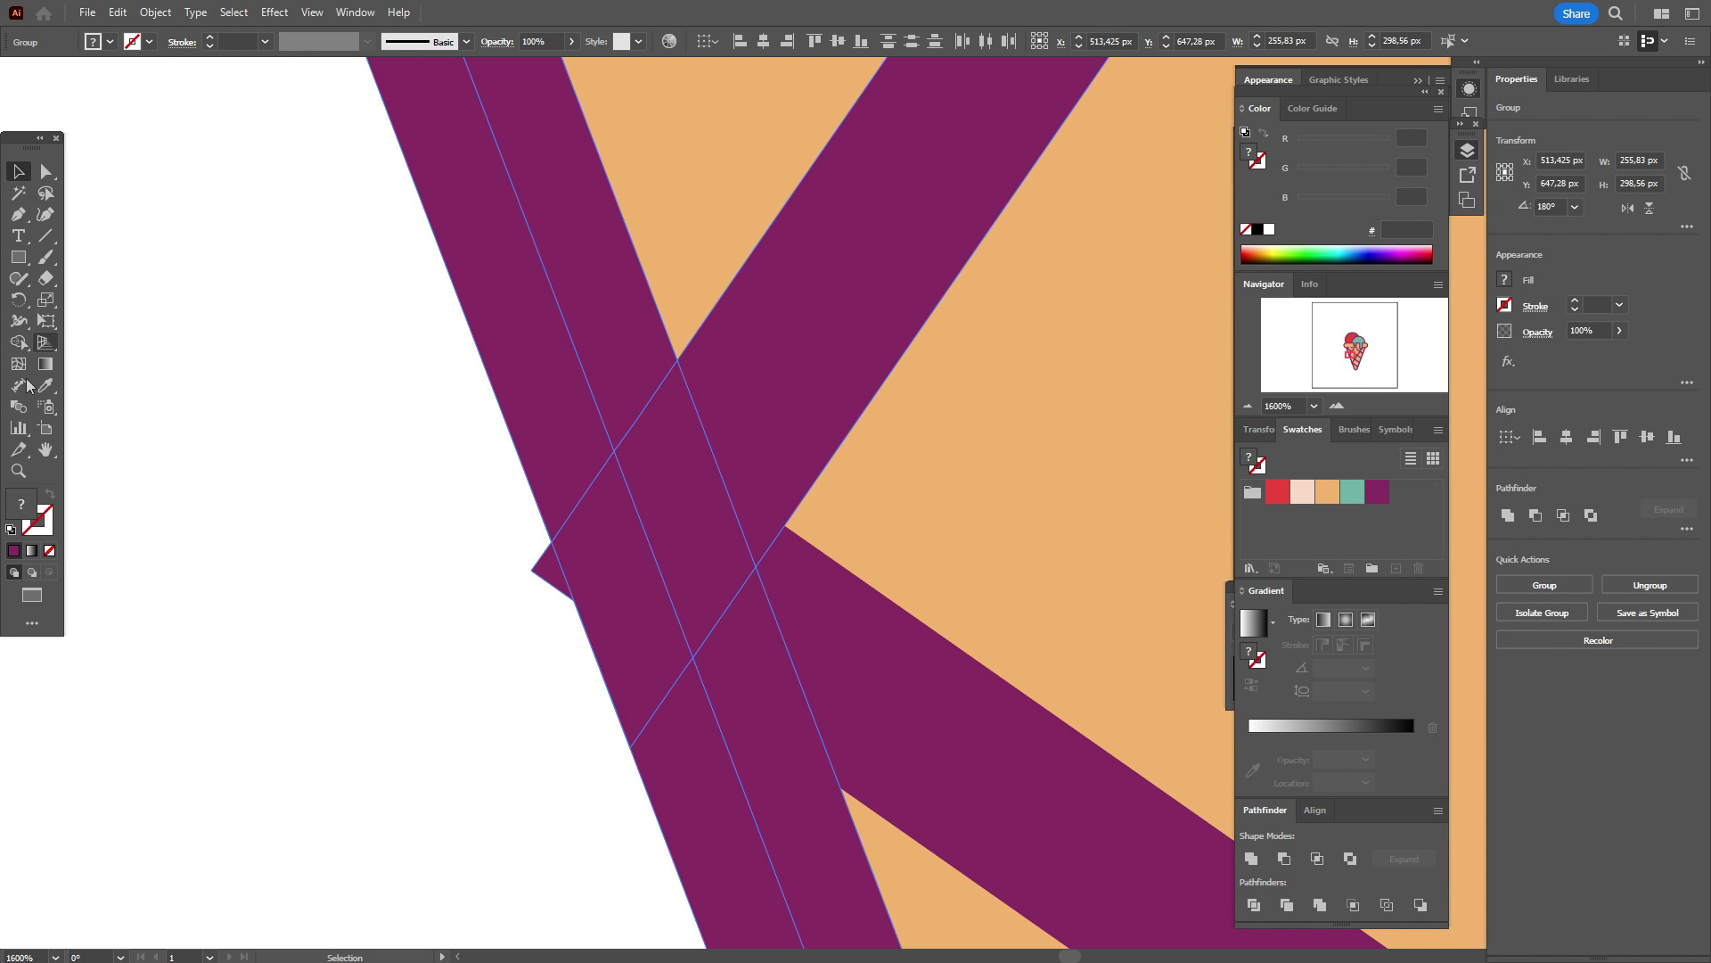
pyautogui.keyDown('alt'); pyautogui.click(547, 570); pyautogui.keyUp('alt')
# - Move the whole ice cream illustration to the upper middle of the artboard and group it
pyautogui.click(19, 172)
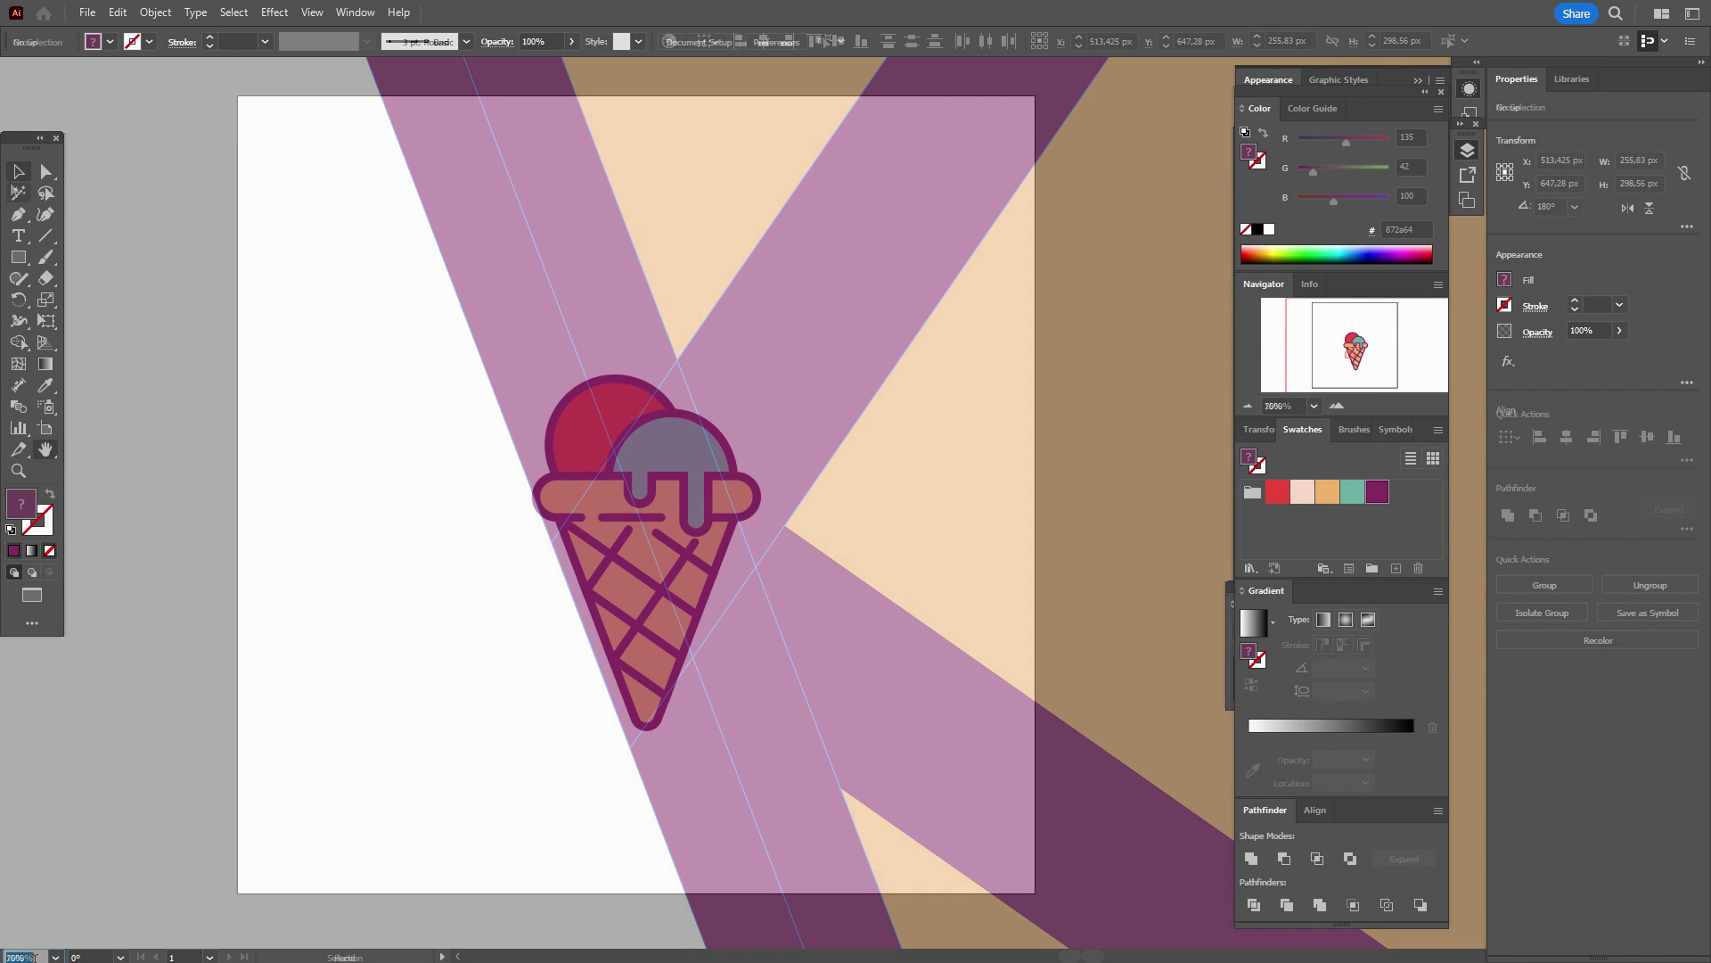
pyautogui.moveTo(371, 249); pyautogui.dragTo(838, 775)
pyautogui.moveTo(708, 589); pyautogui.dragTo(689, 457)
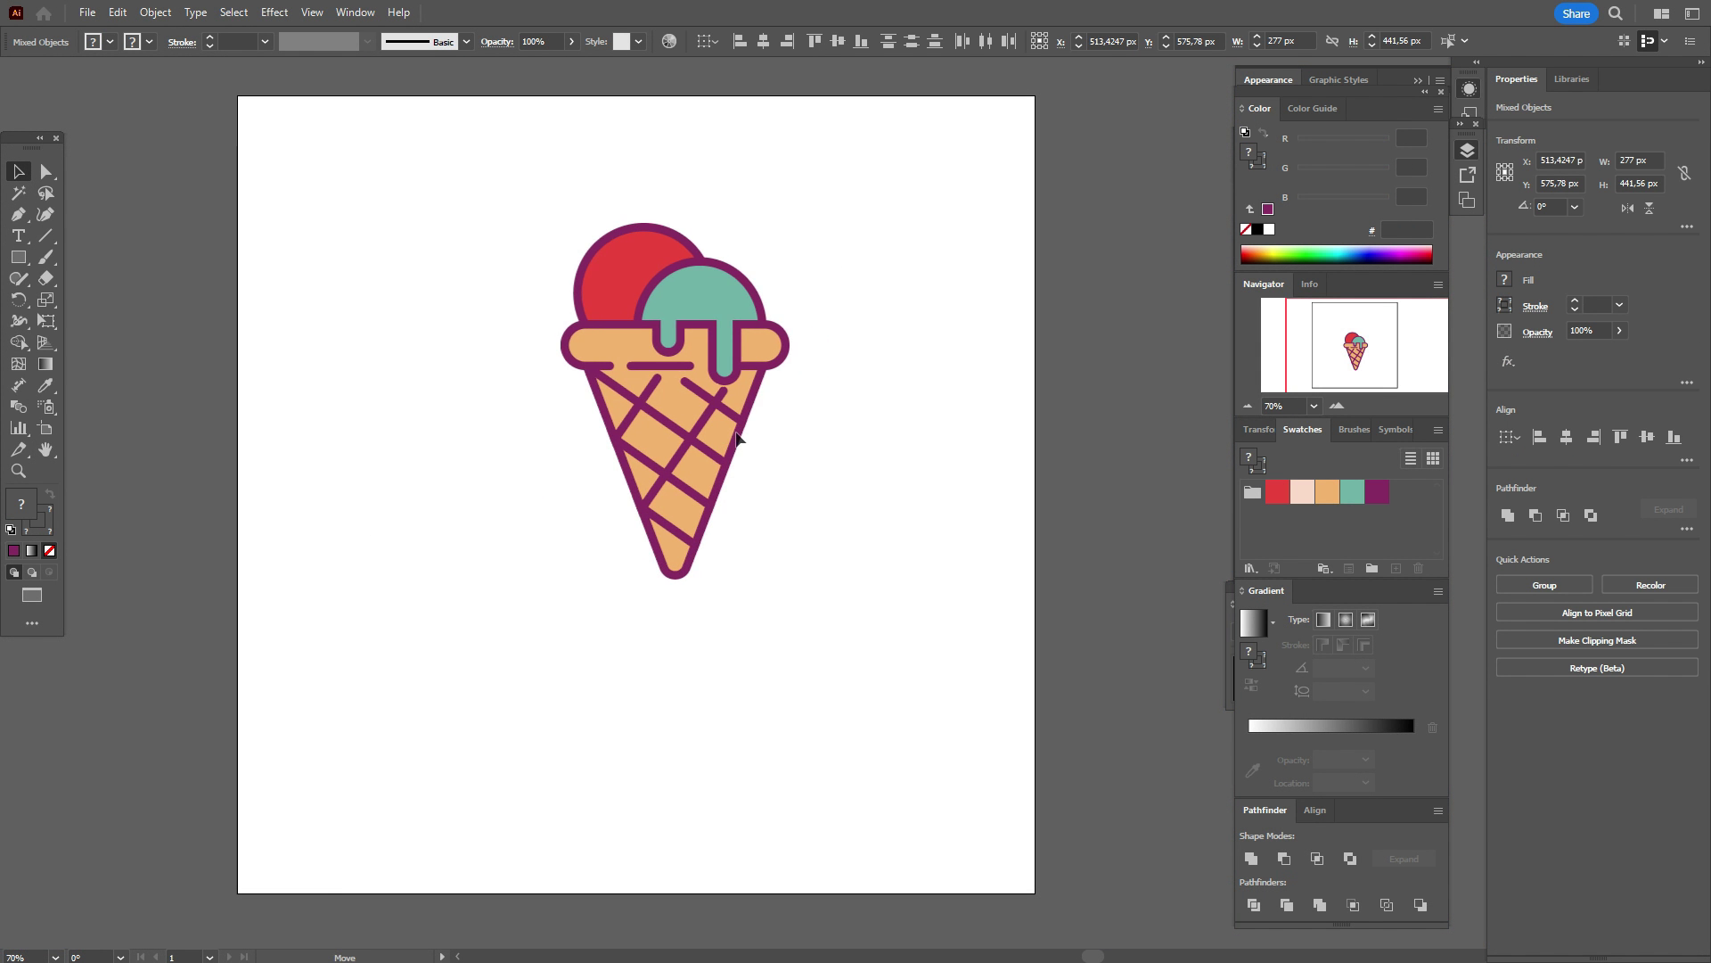
pyautogui.hotkey('ctrl', 'g')
pyautogui.click(843, 425)
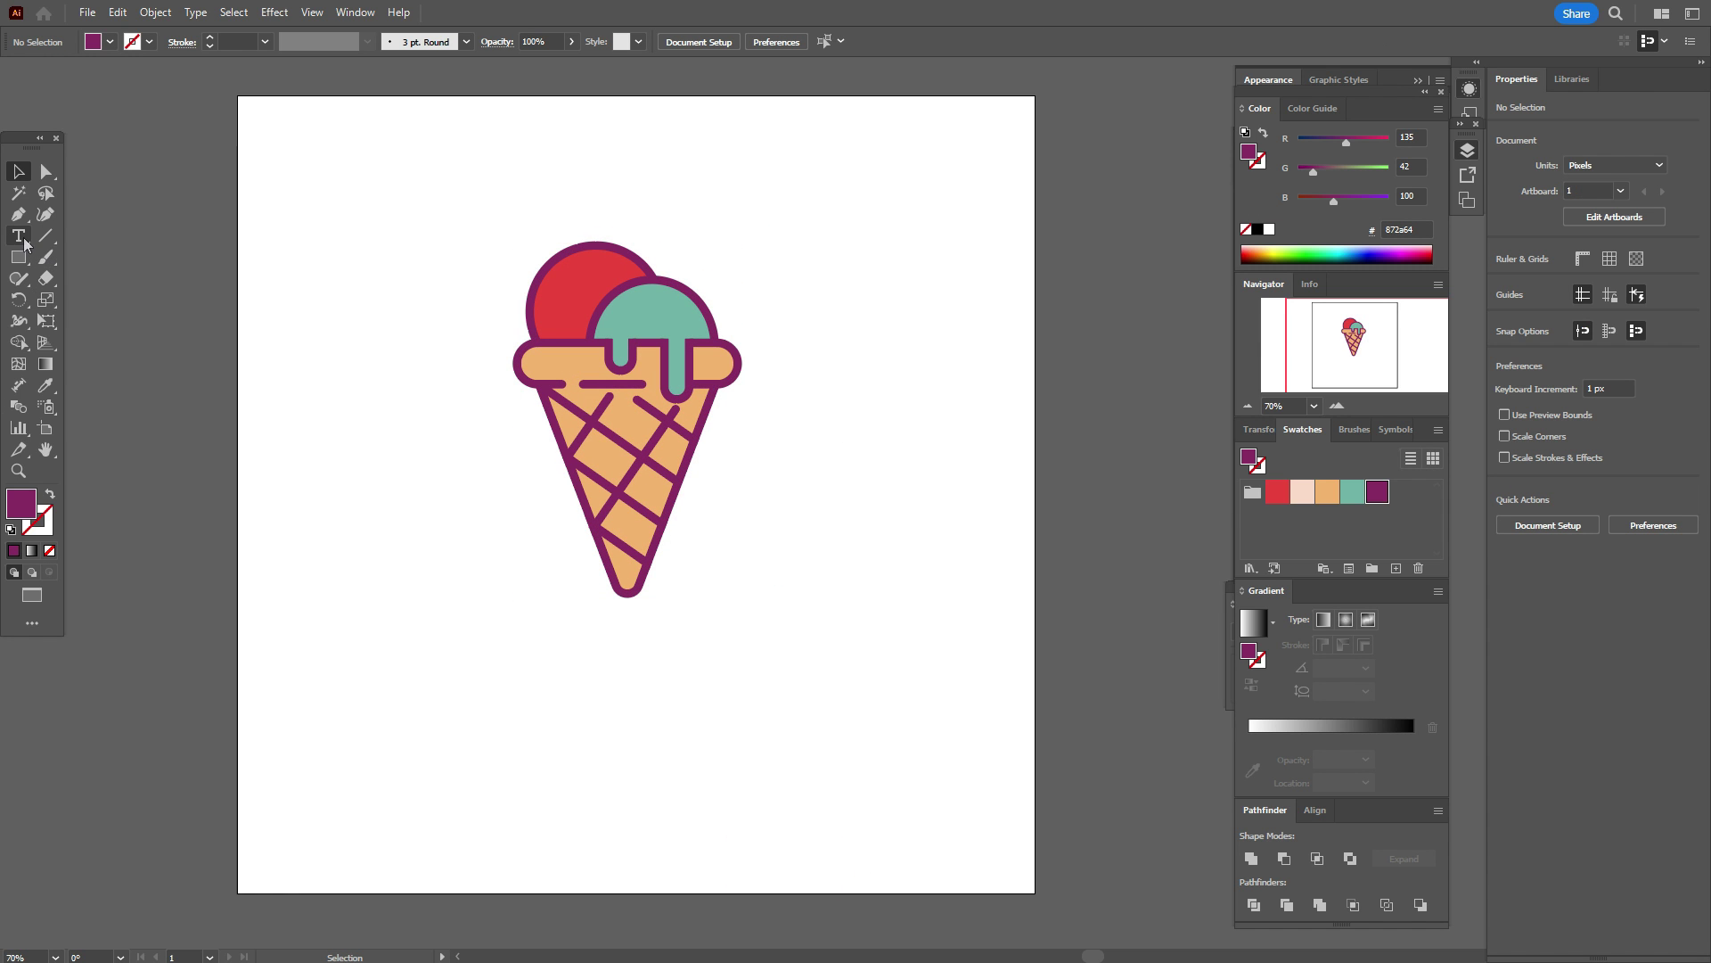
# - Create a text area about 625 × 218 px below the cone and enter "Sweet" in it at 100 pt
pyautogui.moveTo(470, 629); pyautogui.dragTo(970, 804)
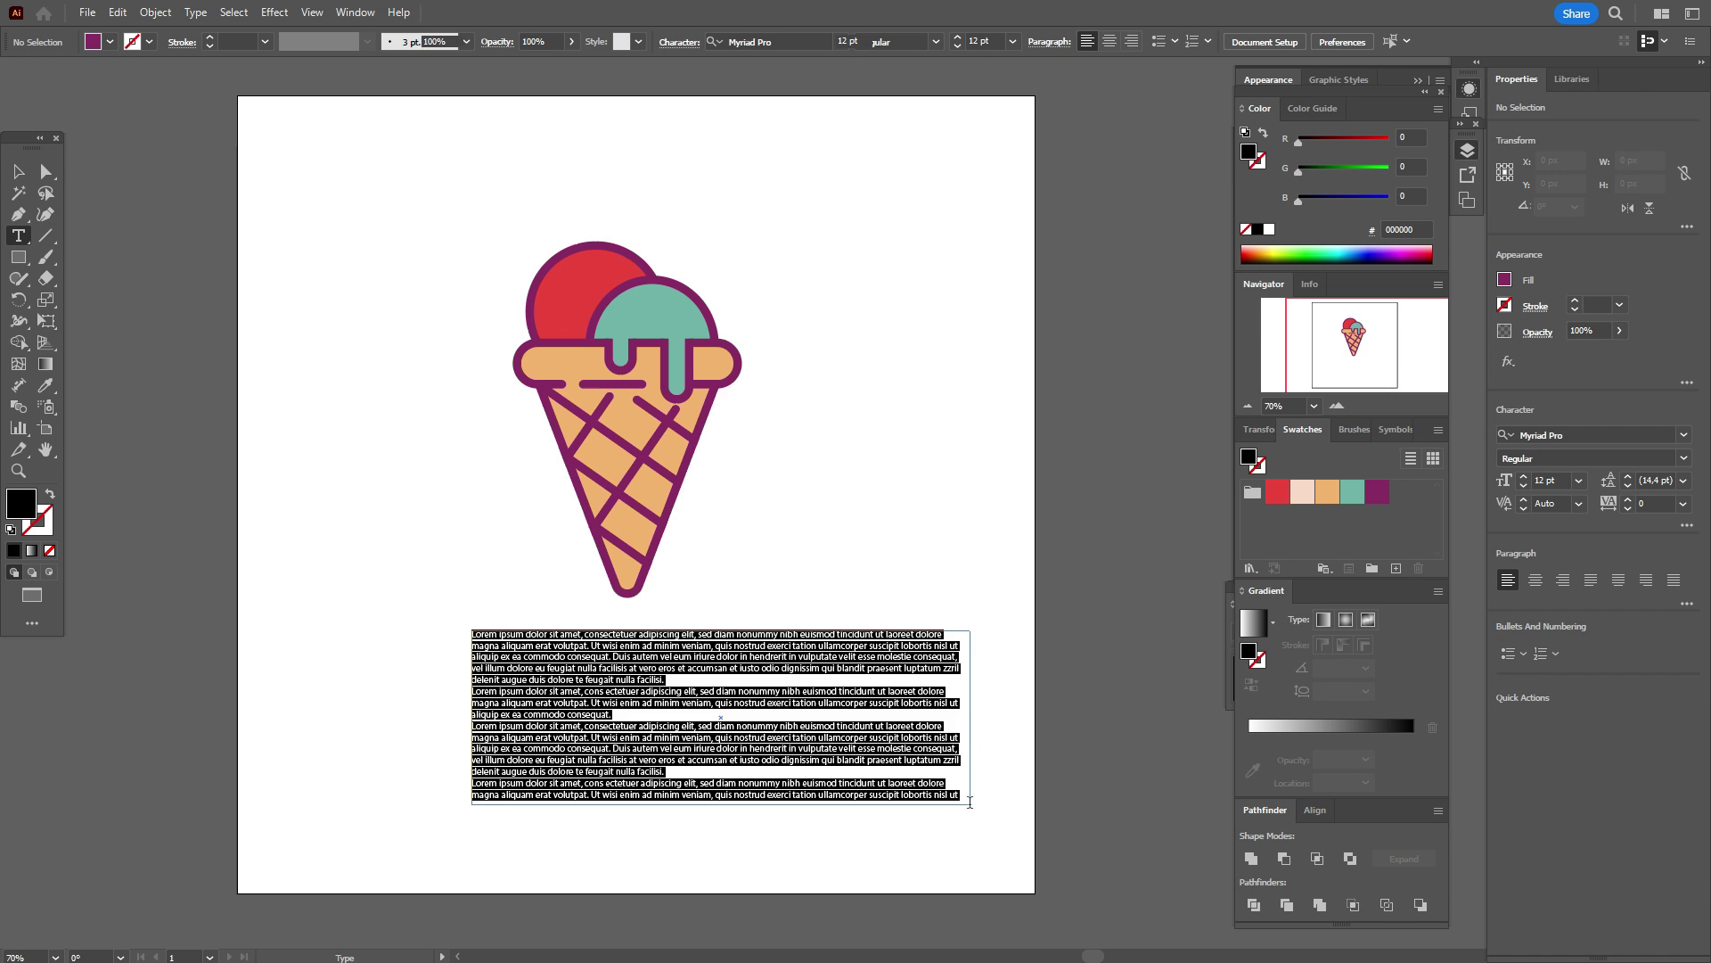
pyautogui.click(1537, 481)
pyautogui.write('100')
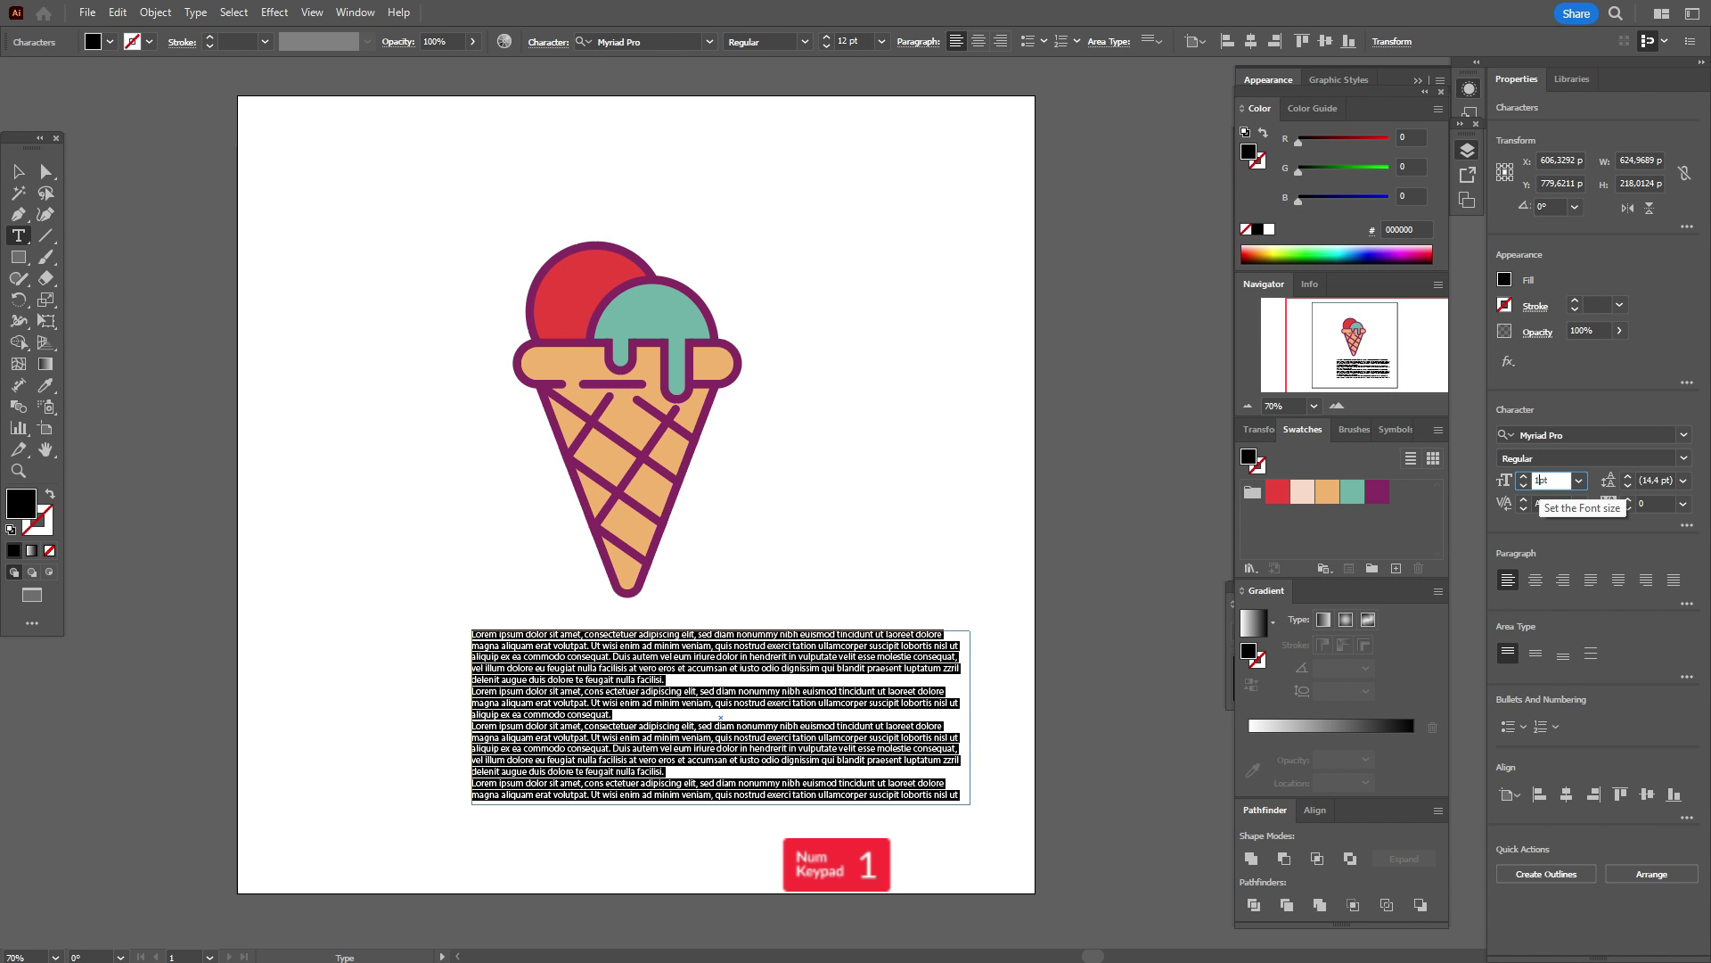
pyautogui.press('Return')
pyautogui.write('Ыц')
pyautogui.press('BackSpace')
pyautogui.press('BackSpace')
pyautogui.write('S')
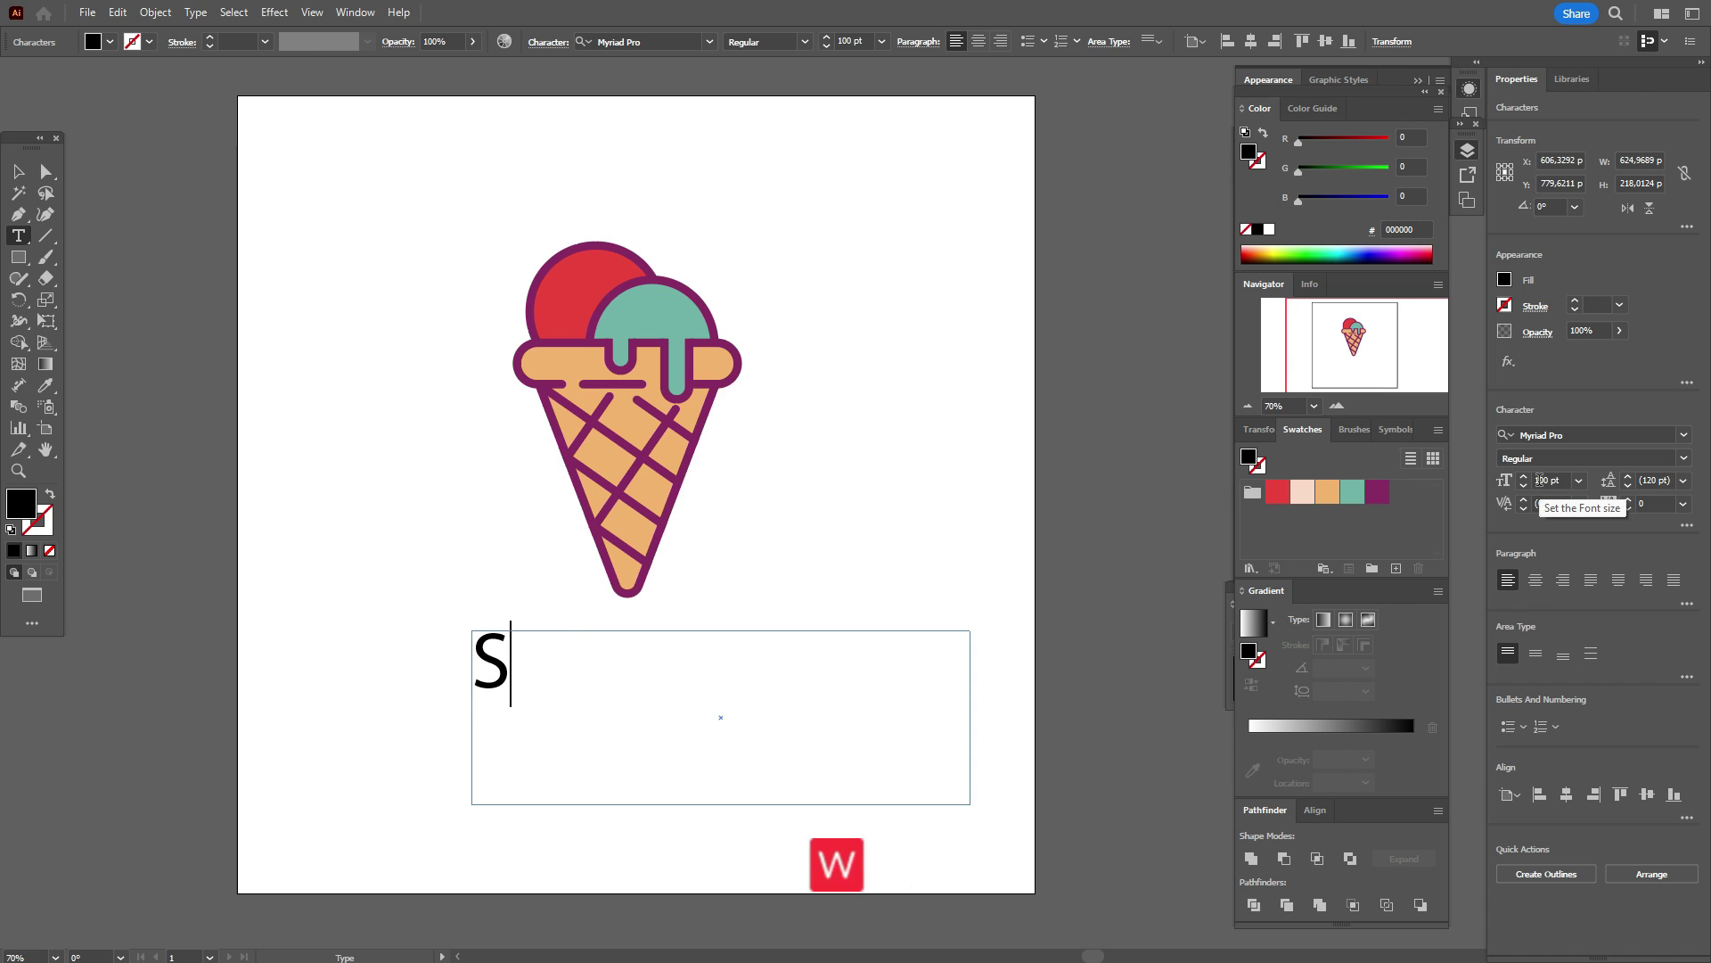
pyautogui.write('weey')
pyautogui.press('BackSpace')
pyautogui.write('t')
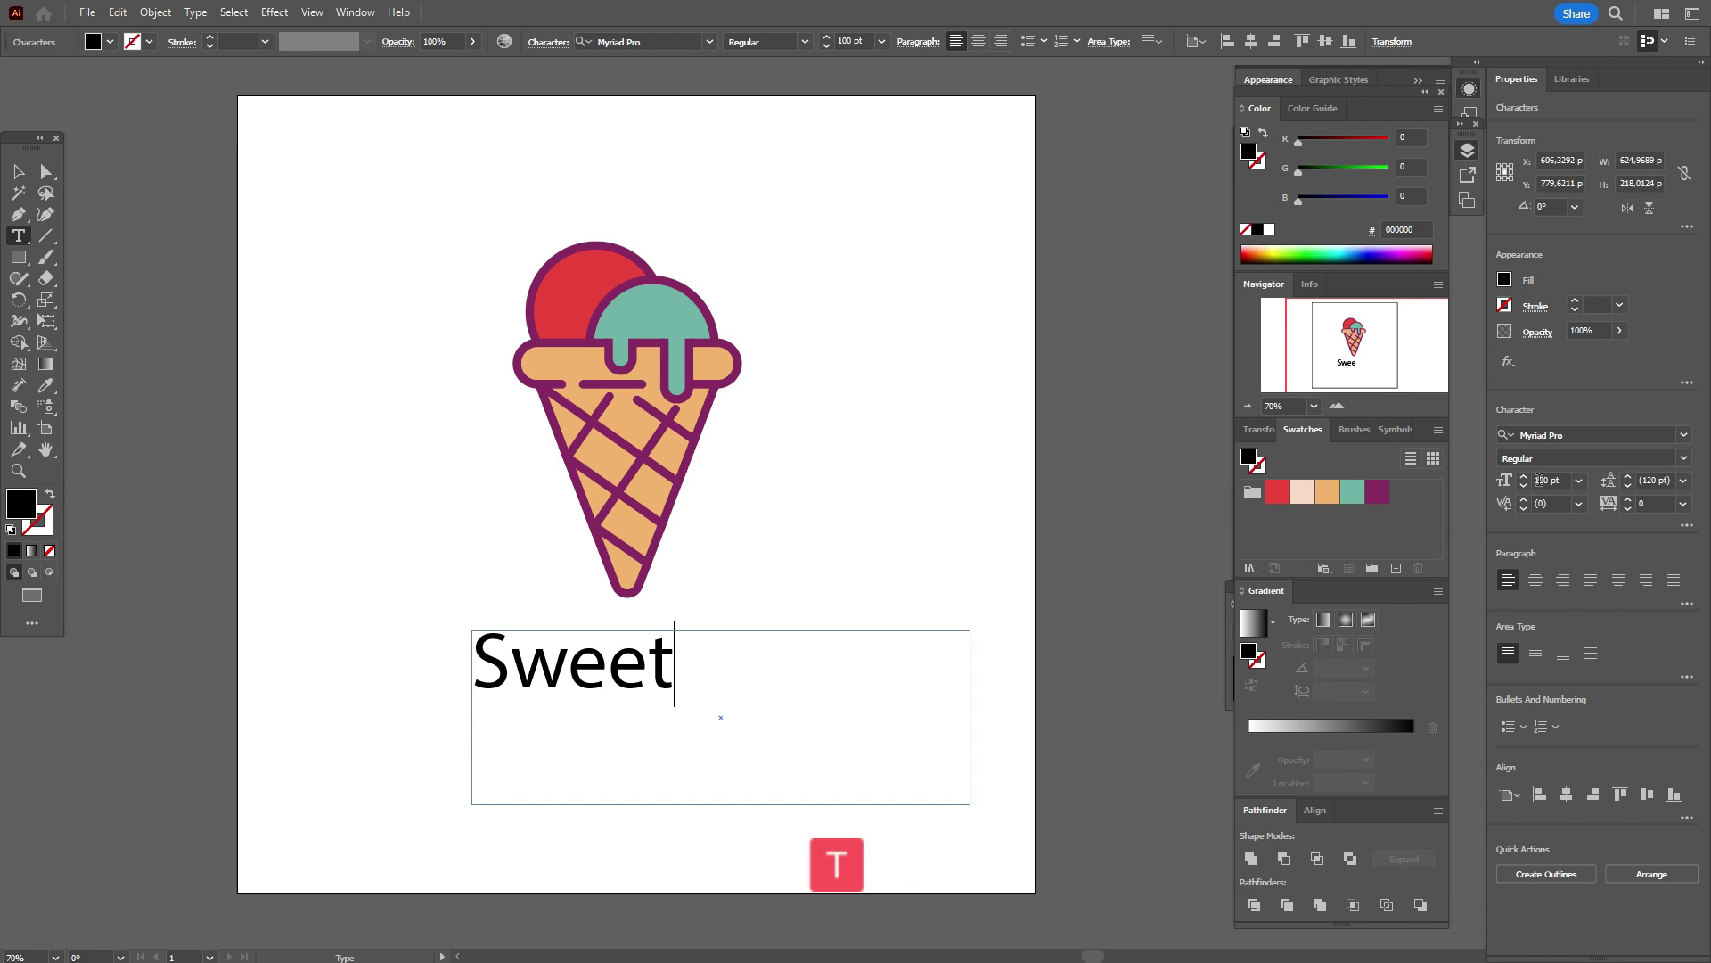
# - Style the Sweet text just under the cone's tip with the red swatch and the Advertising Script Bold font
pyautogui.click(18, 170)
pyautogui.moveTo(664, 657); pyautogui.dragTo(717, 630)
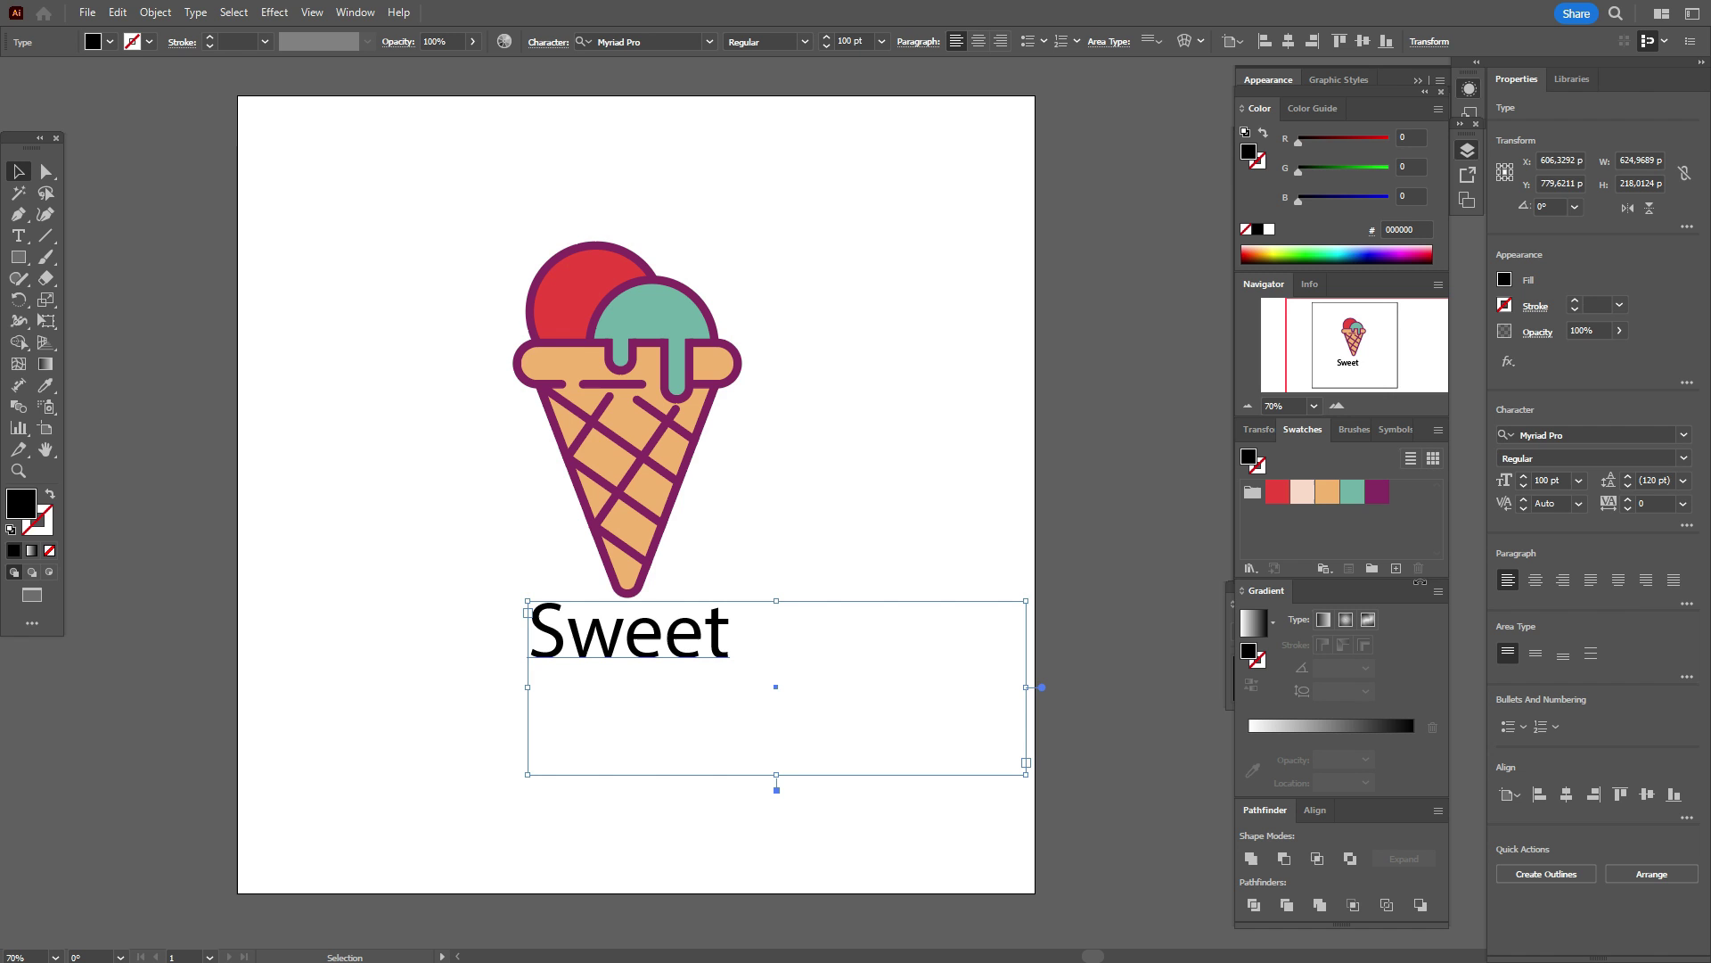
pyautogui.click(1278, 495)
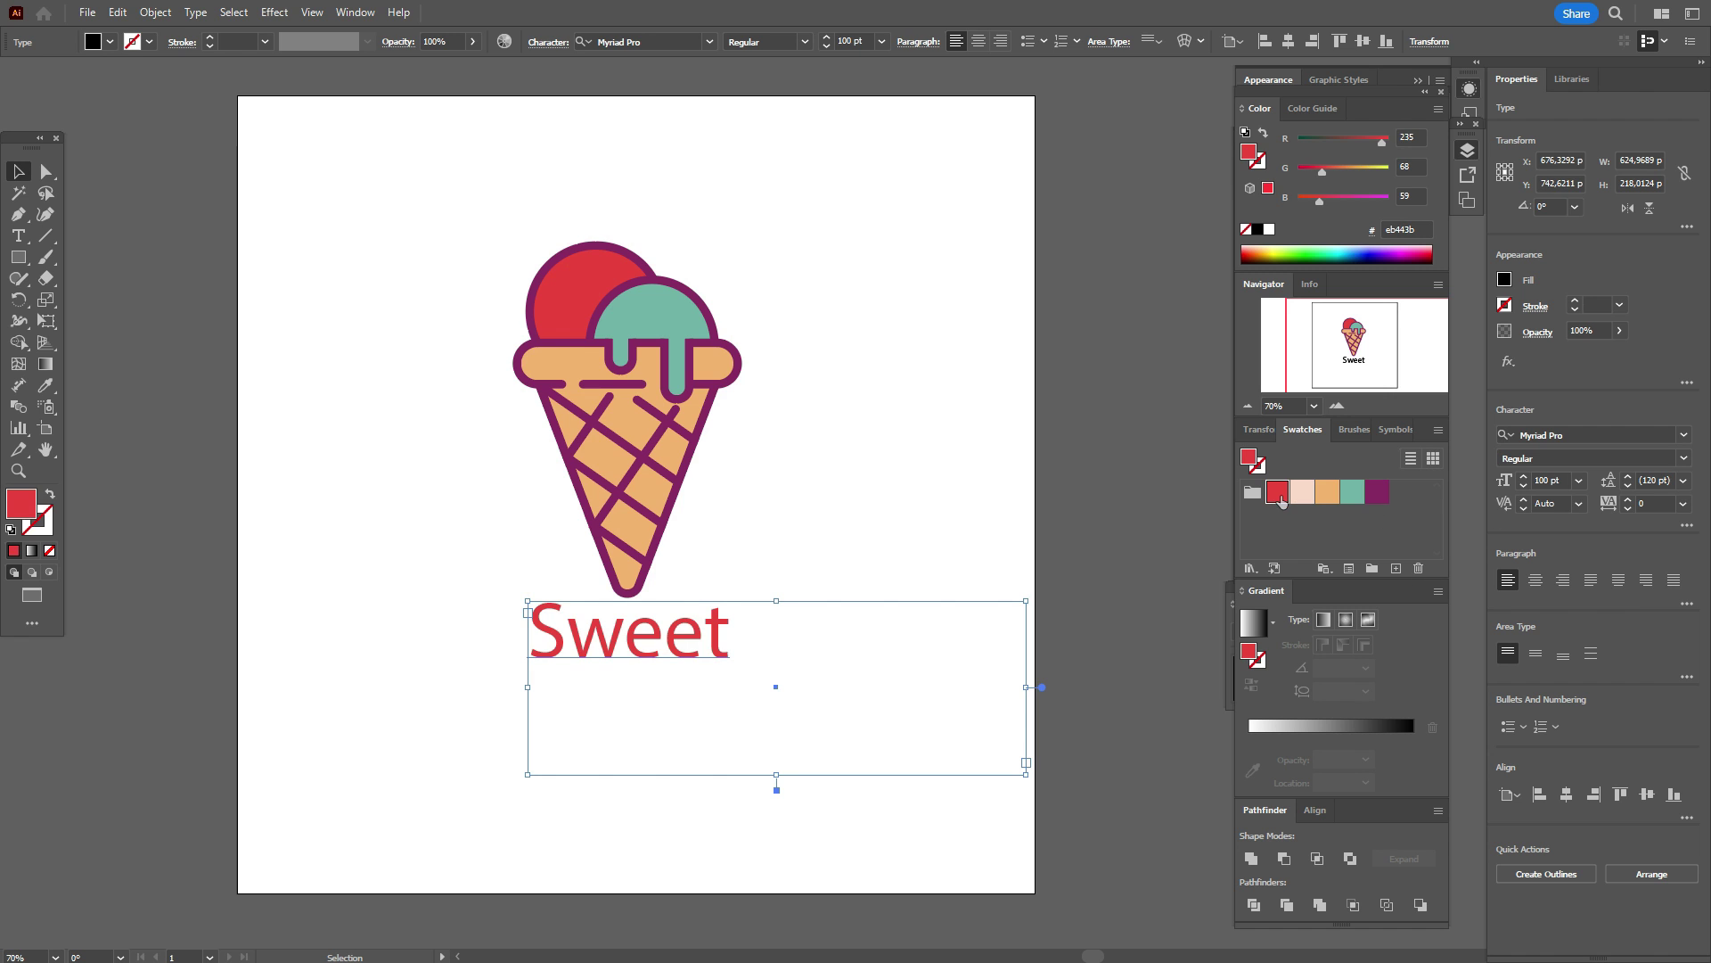
pyautogui.click(1683, 434)
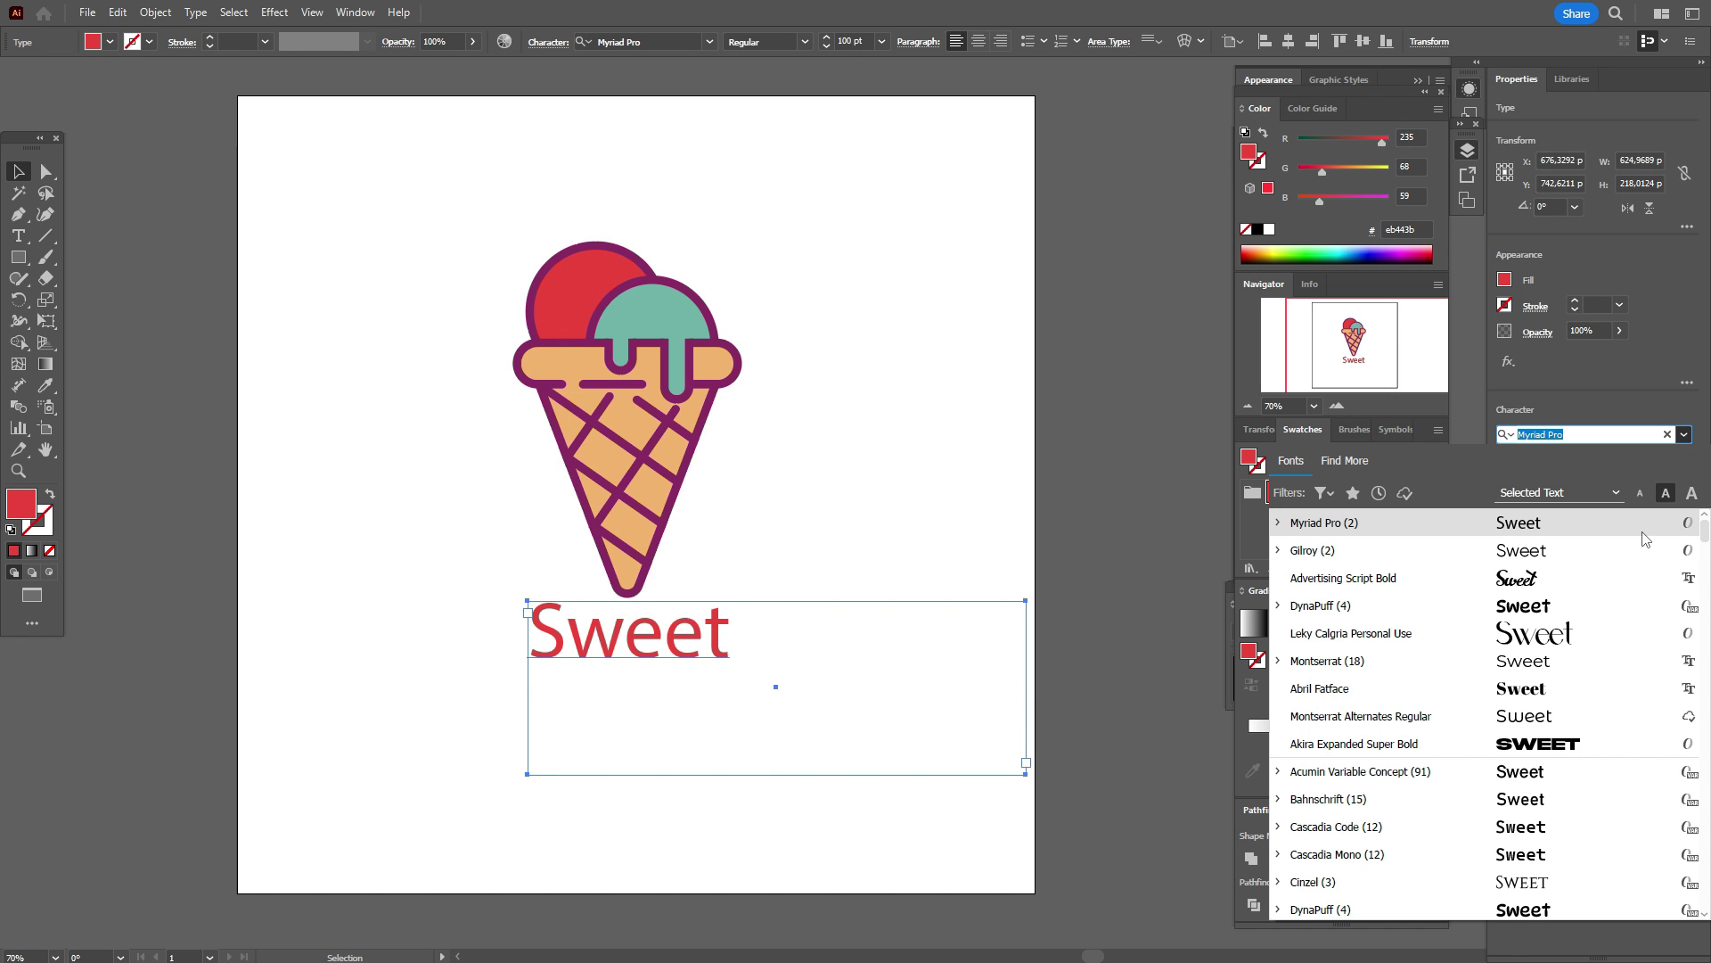
pyautogui.click(1598, 590)
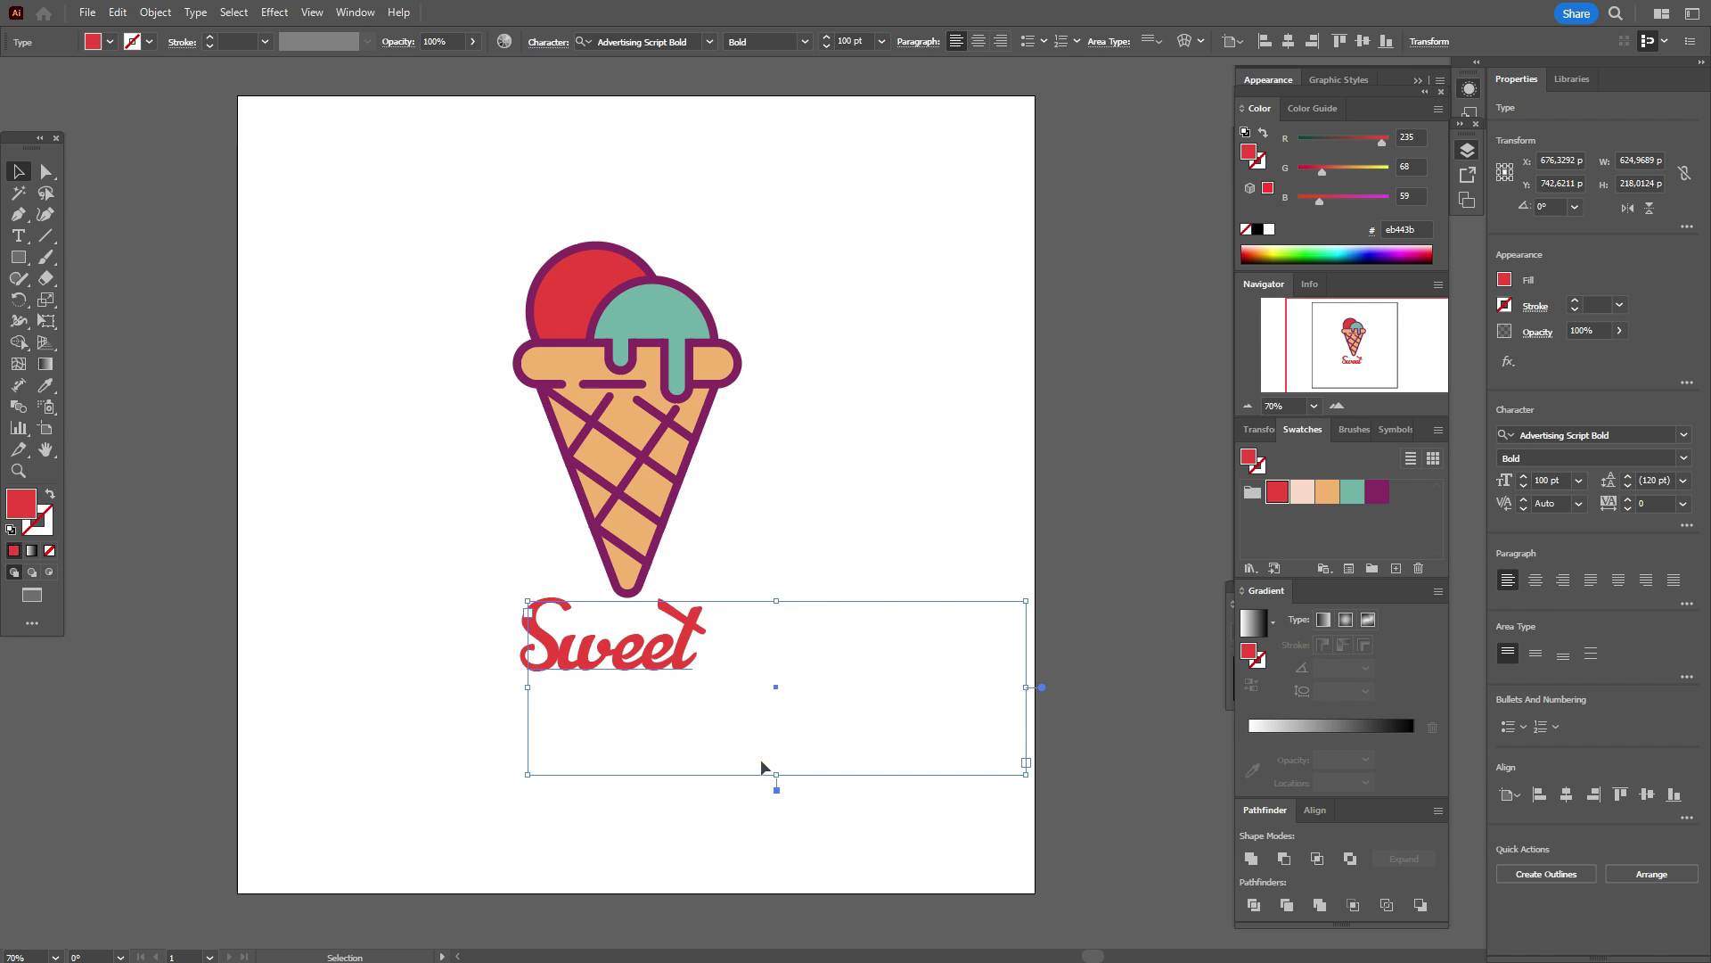
# - Convert the Sweet text to outlines and enlarge it to about 310 × 123 px, placed over the cone's tip
pyautogui.rightClick(686, 663)
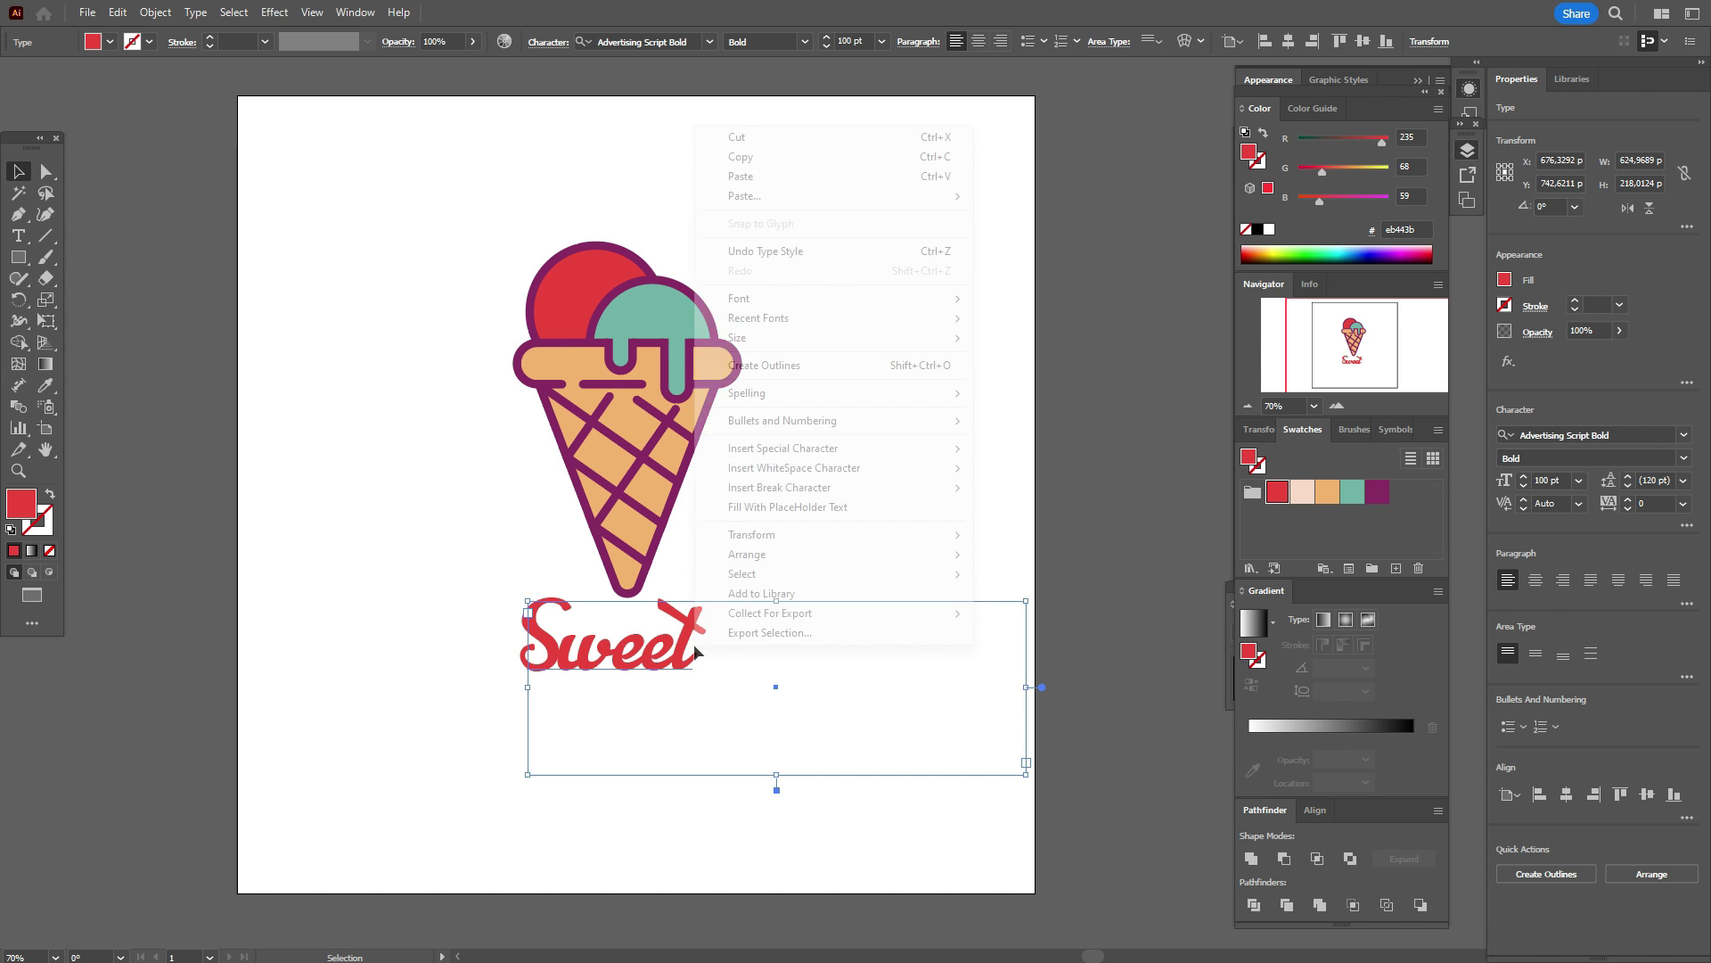
pyautogui.click(801, 375)
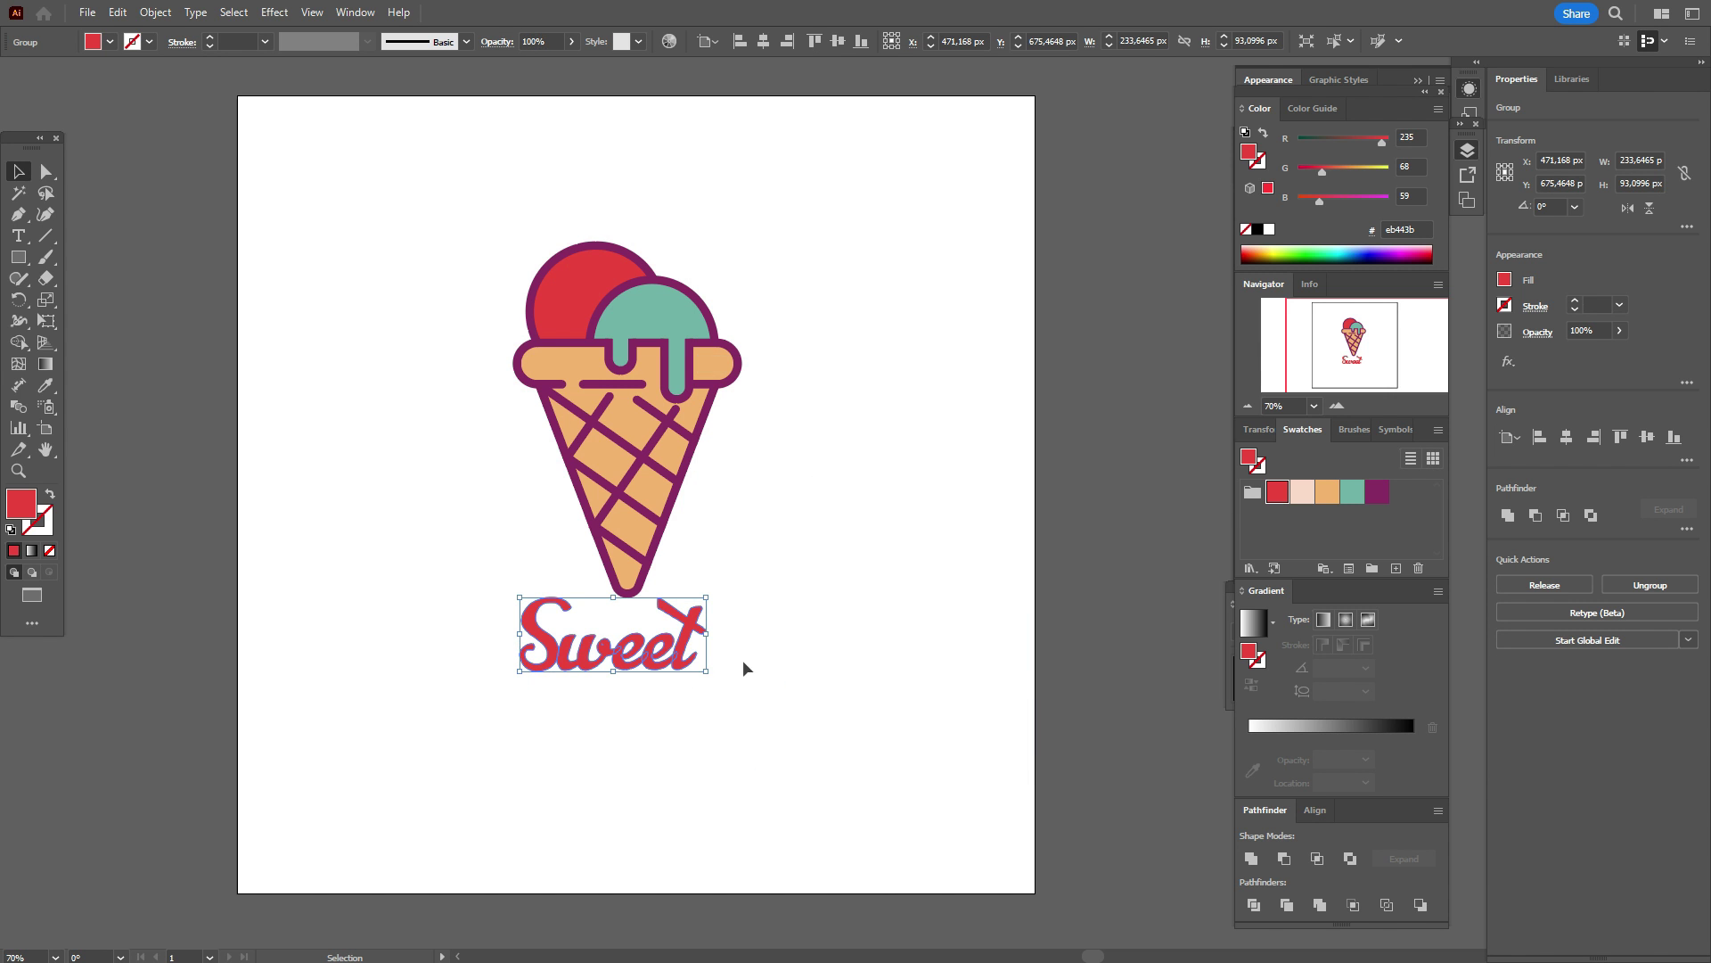
pyautogui.moveTo(708, 670)
pyautogui.mouseDown()
pyautogui.moveTo(767, 684)
pyautogui.moveTo(718, 652)
pyautogui.mouseUp()
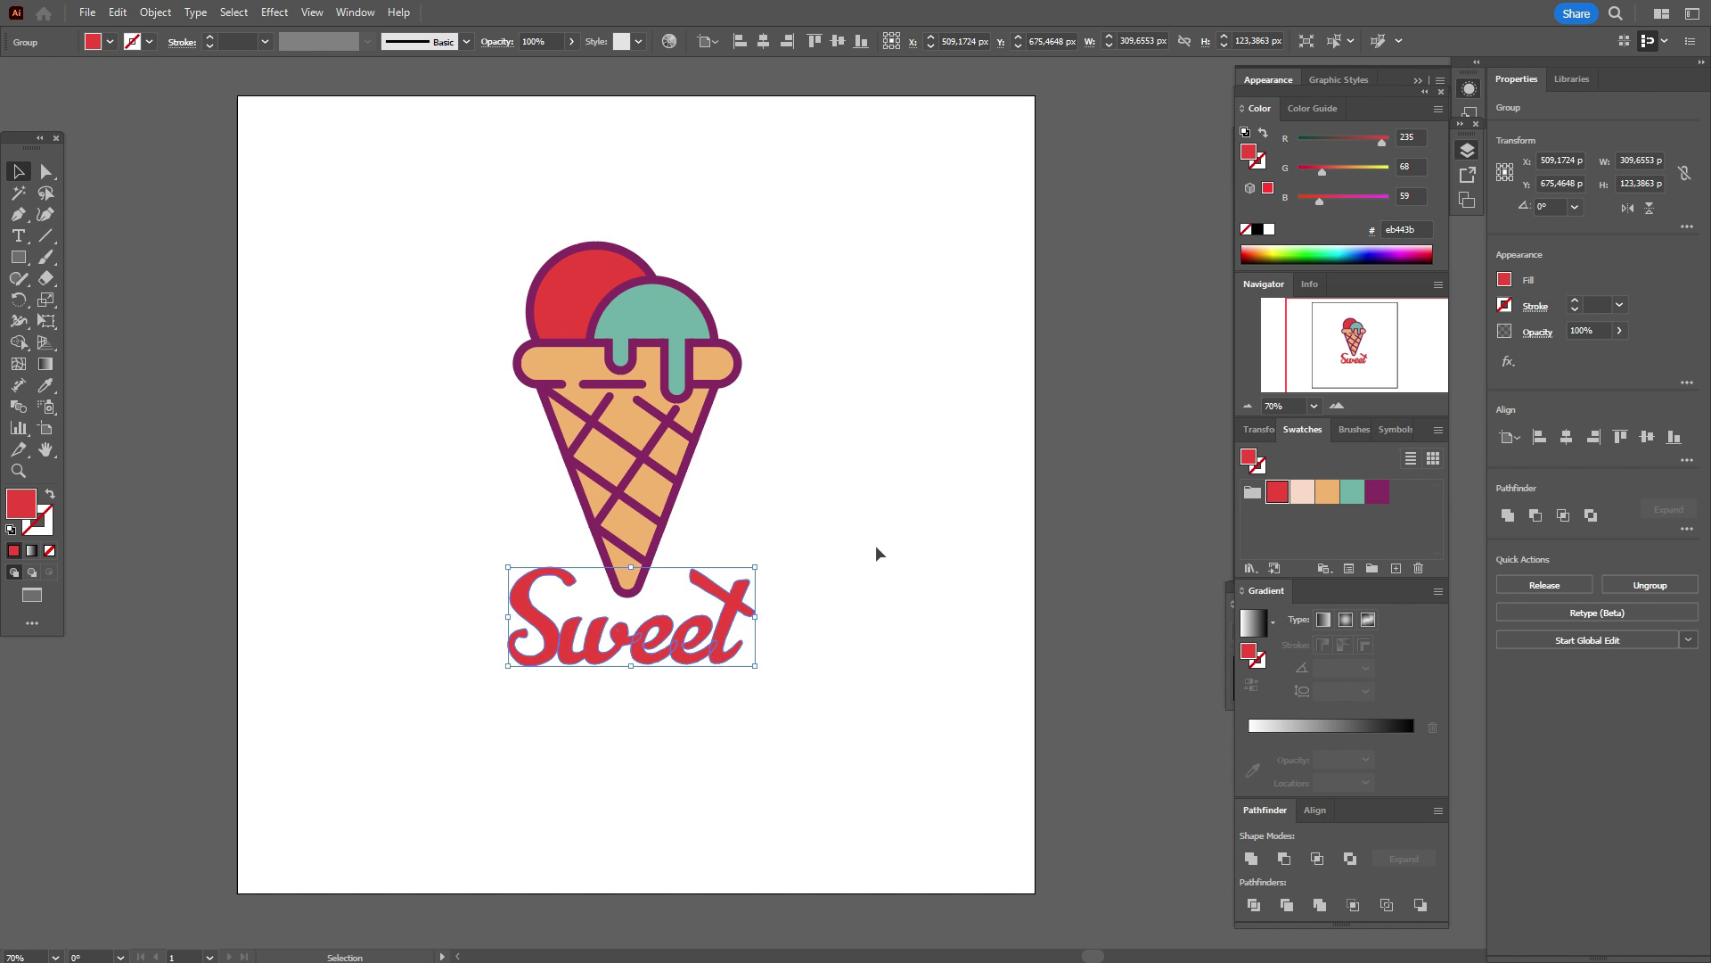
pyautogui.click(878, 543)
# - Draw a curved line about 102 × 69 px on the empty area left of the cone with the Arc tool
pyautogui.moveTo(46, 235); pyautogui.dragTo(94, 253)
pyautogui.moveTo(353, 420)
pyautogui.mouseDown()
pyautogui.moveTo(428, 467)
pyautogui.moveTo(393, 504)
pyautogui.mouseUp()
pyautogui.click(20, 176)
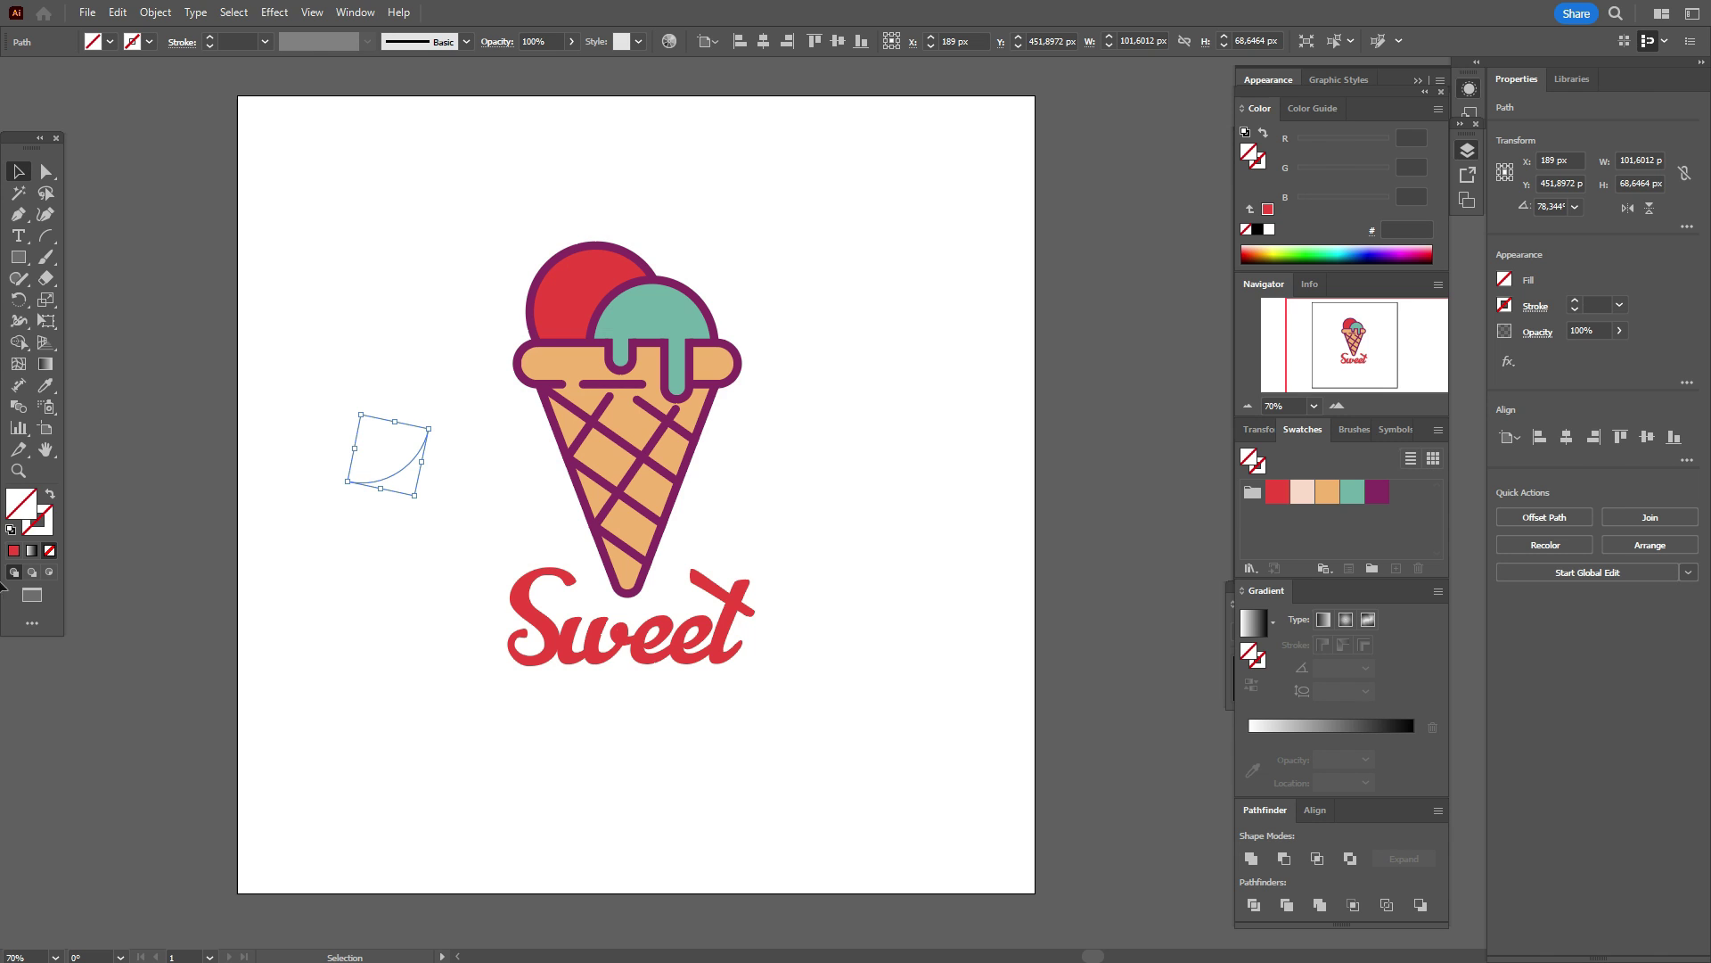
# - Give the arc a red stroke and move it below the last letter of Sweet
pyautogui.click(41, 533)
pyautogui.click(1281, 495)
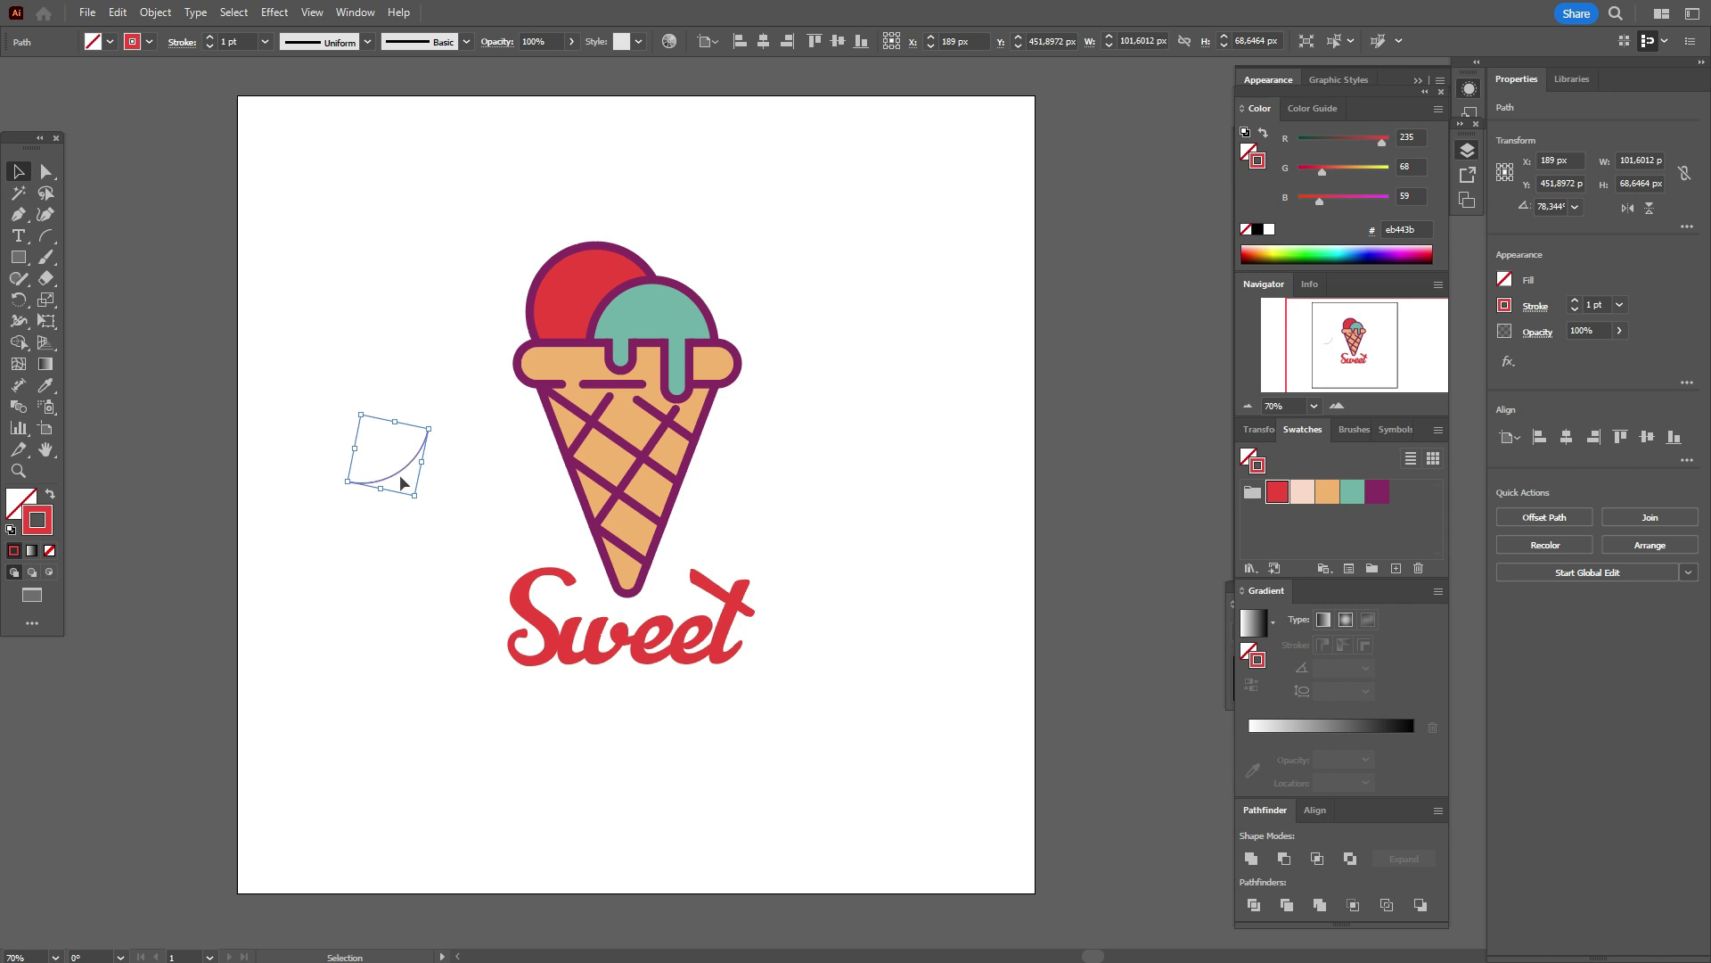
pyautogui.moveTo(405, 463); pyautogui.dragTo(757, 676)
# - Start type on a path along the arc and set its font size to 15 pt
pyautogui.click(18, 237)
pyautogui.click(24, 238)
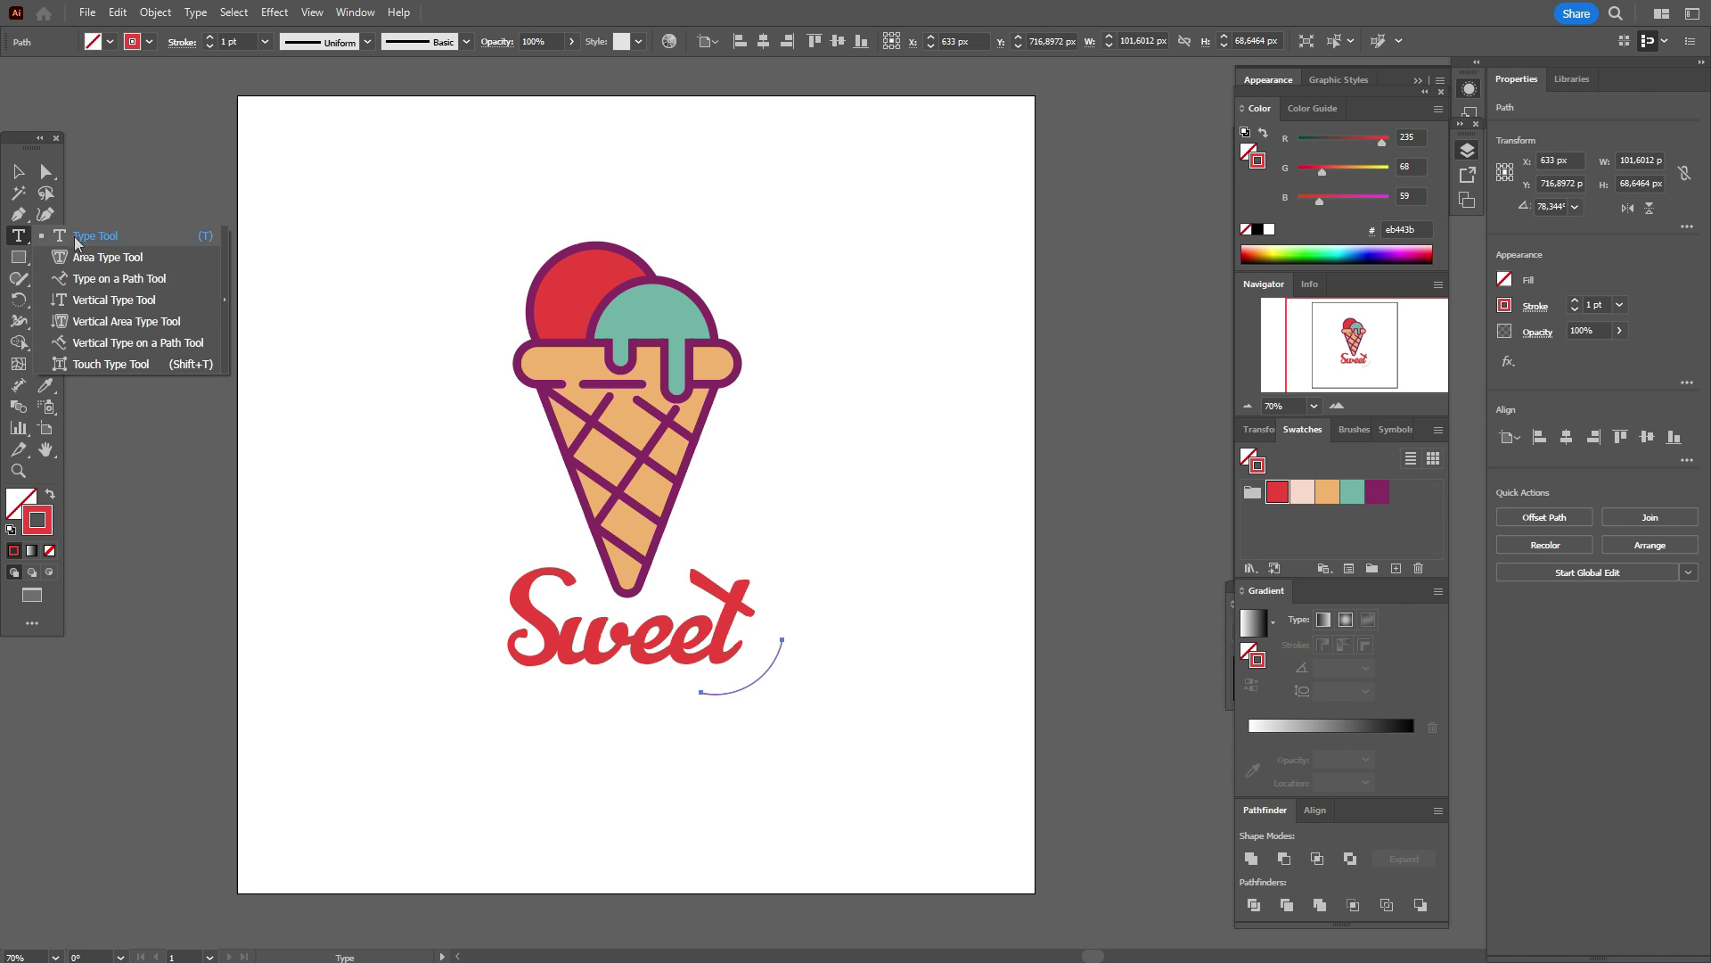
pyautogui.click(126, 279)
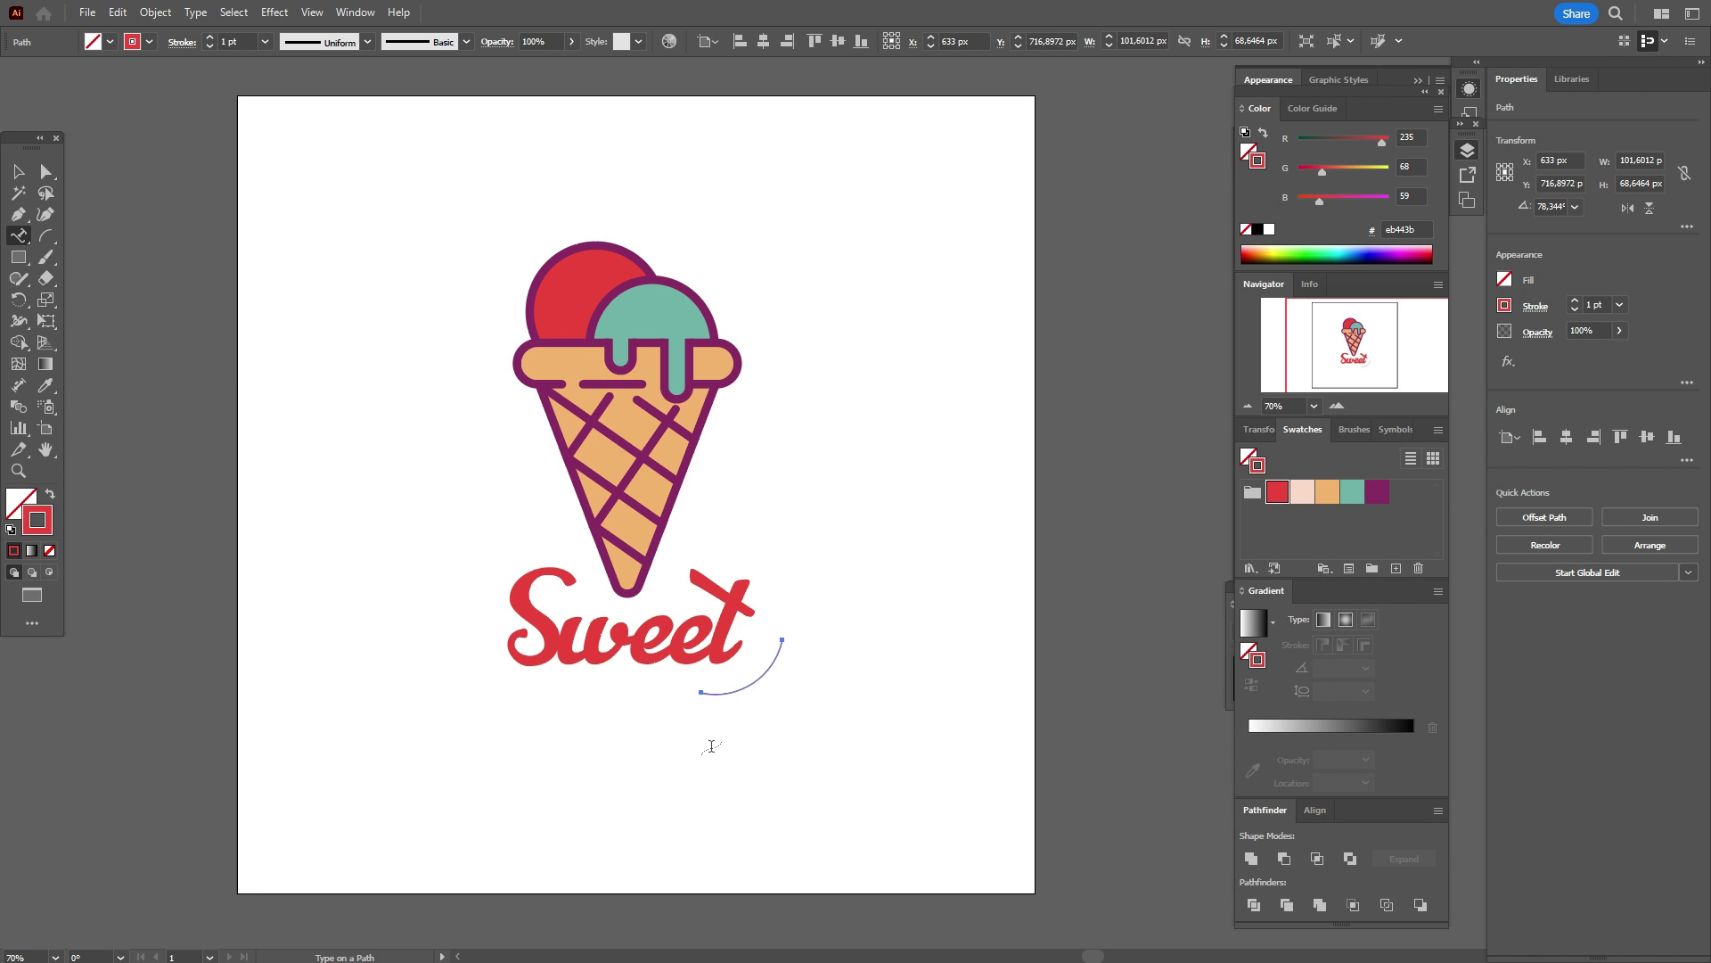
pyautogui.click(713, 694)
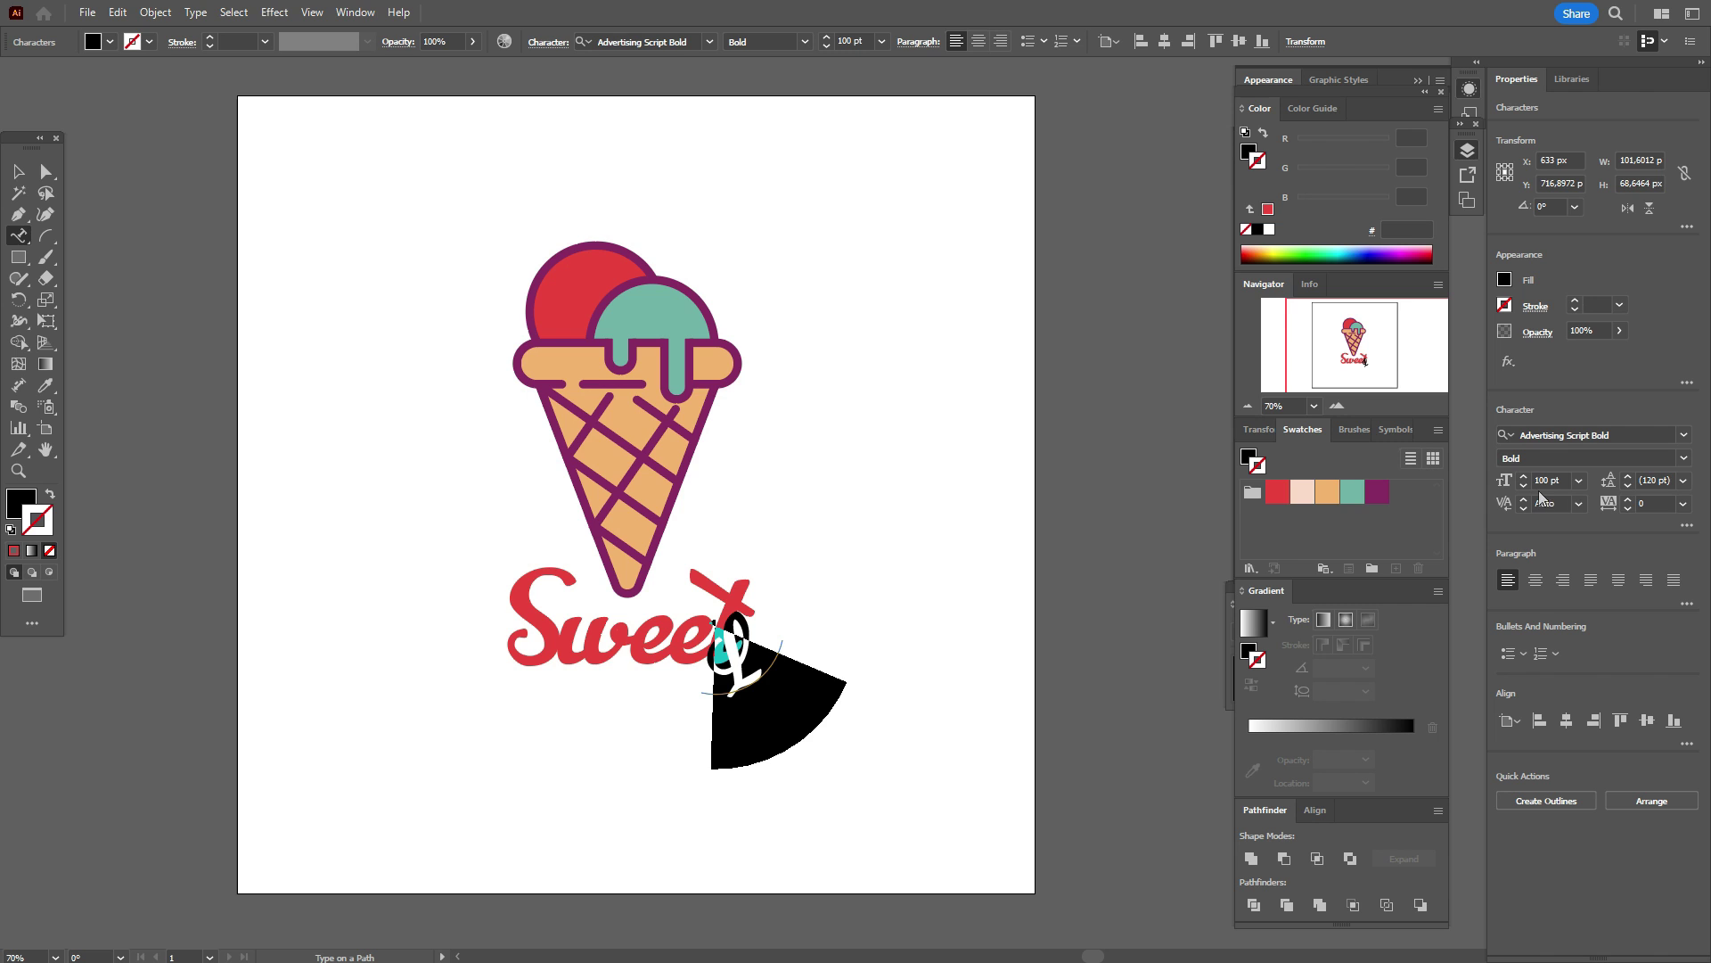
pyautogui.write('15')
pyautogui.press('Return')
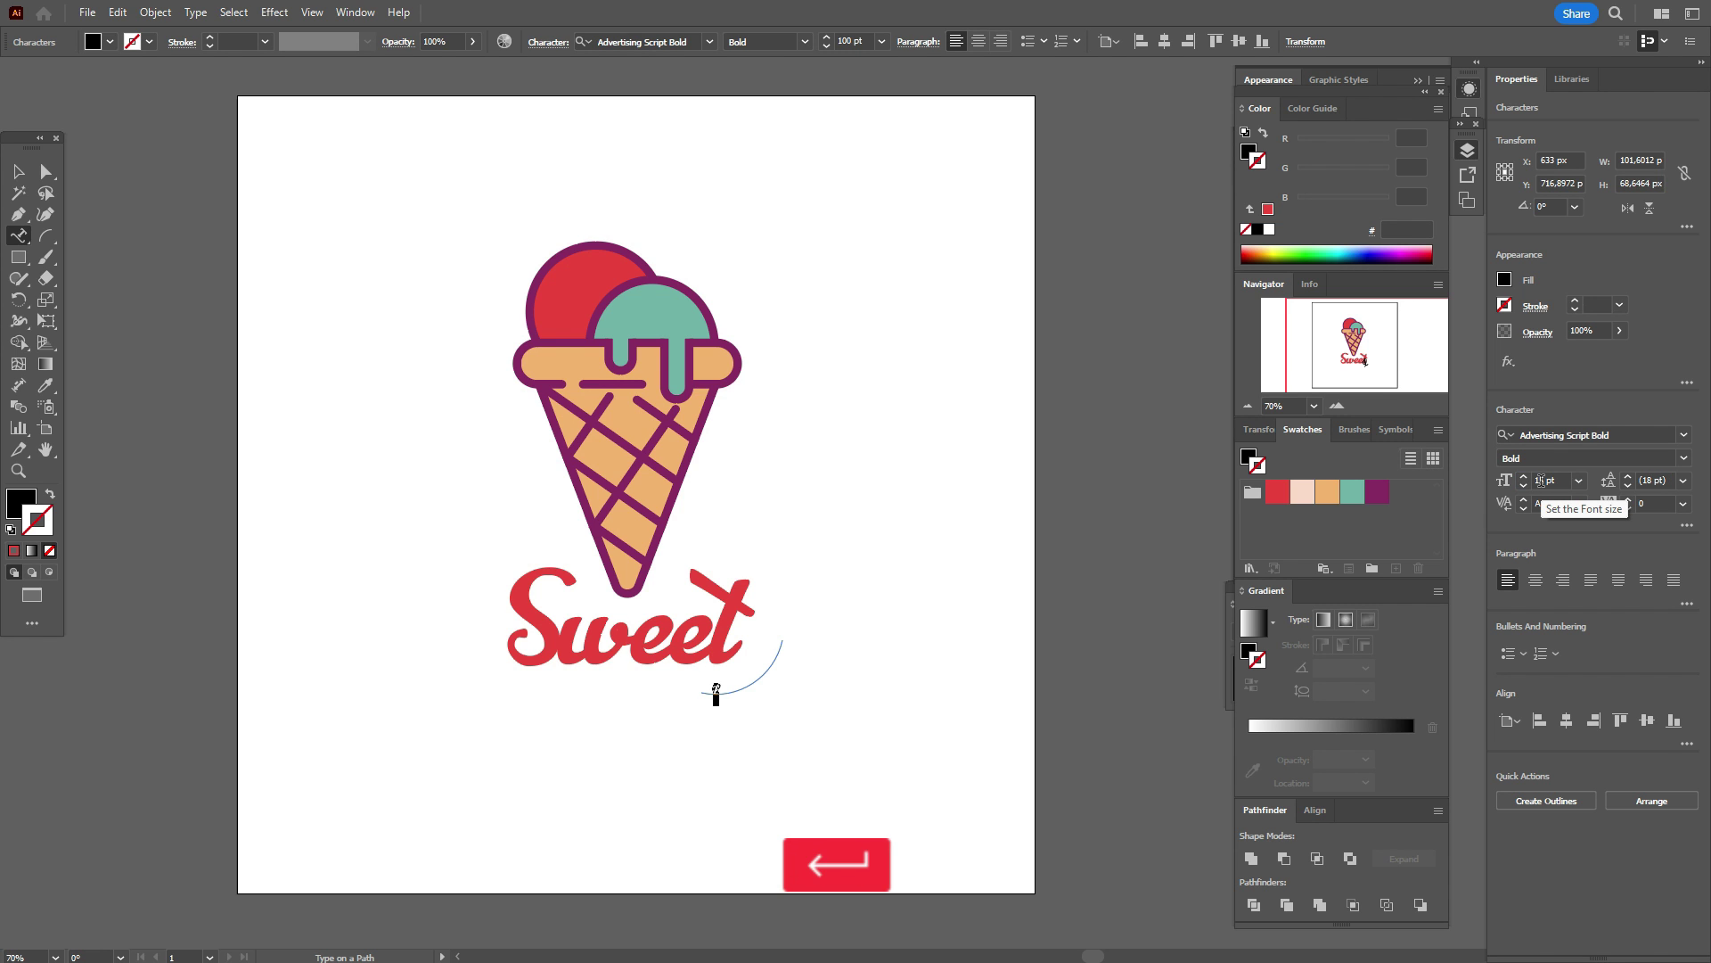
# - Enter "ice cream" as the text running along the arc beneath the Sweet lettering
pyautogui.write('ice')
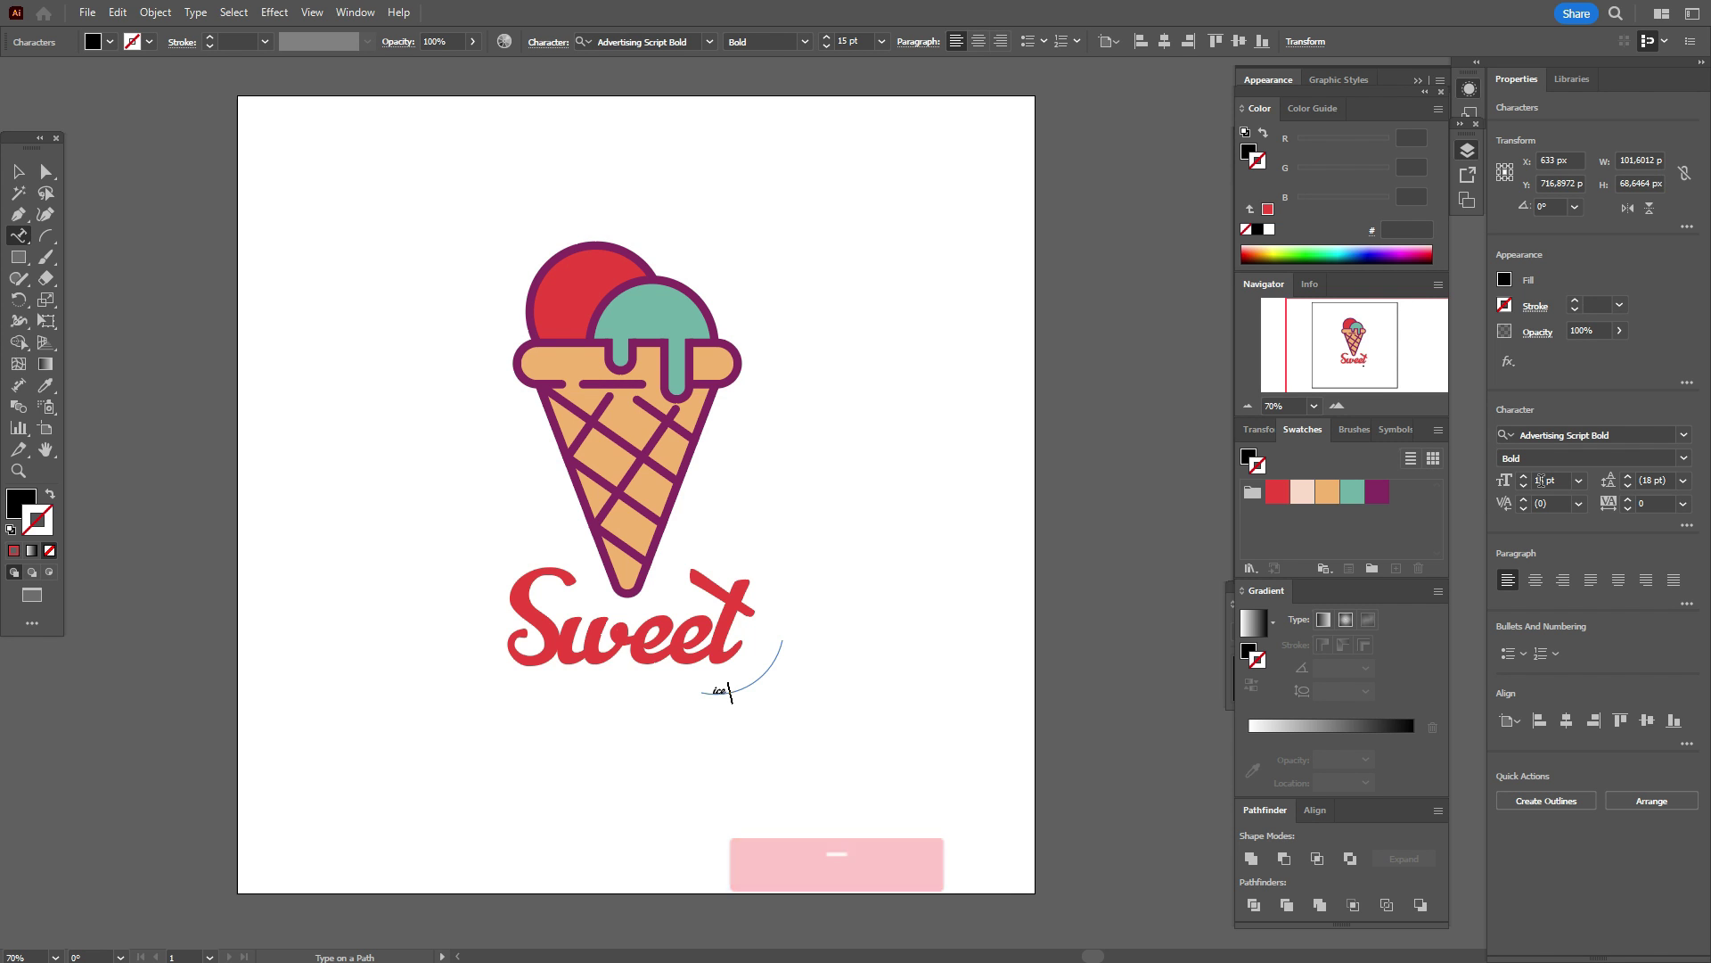
pyautogui.write(' crea')
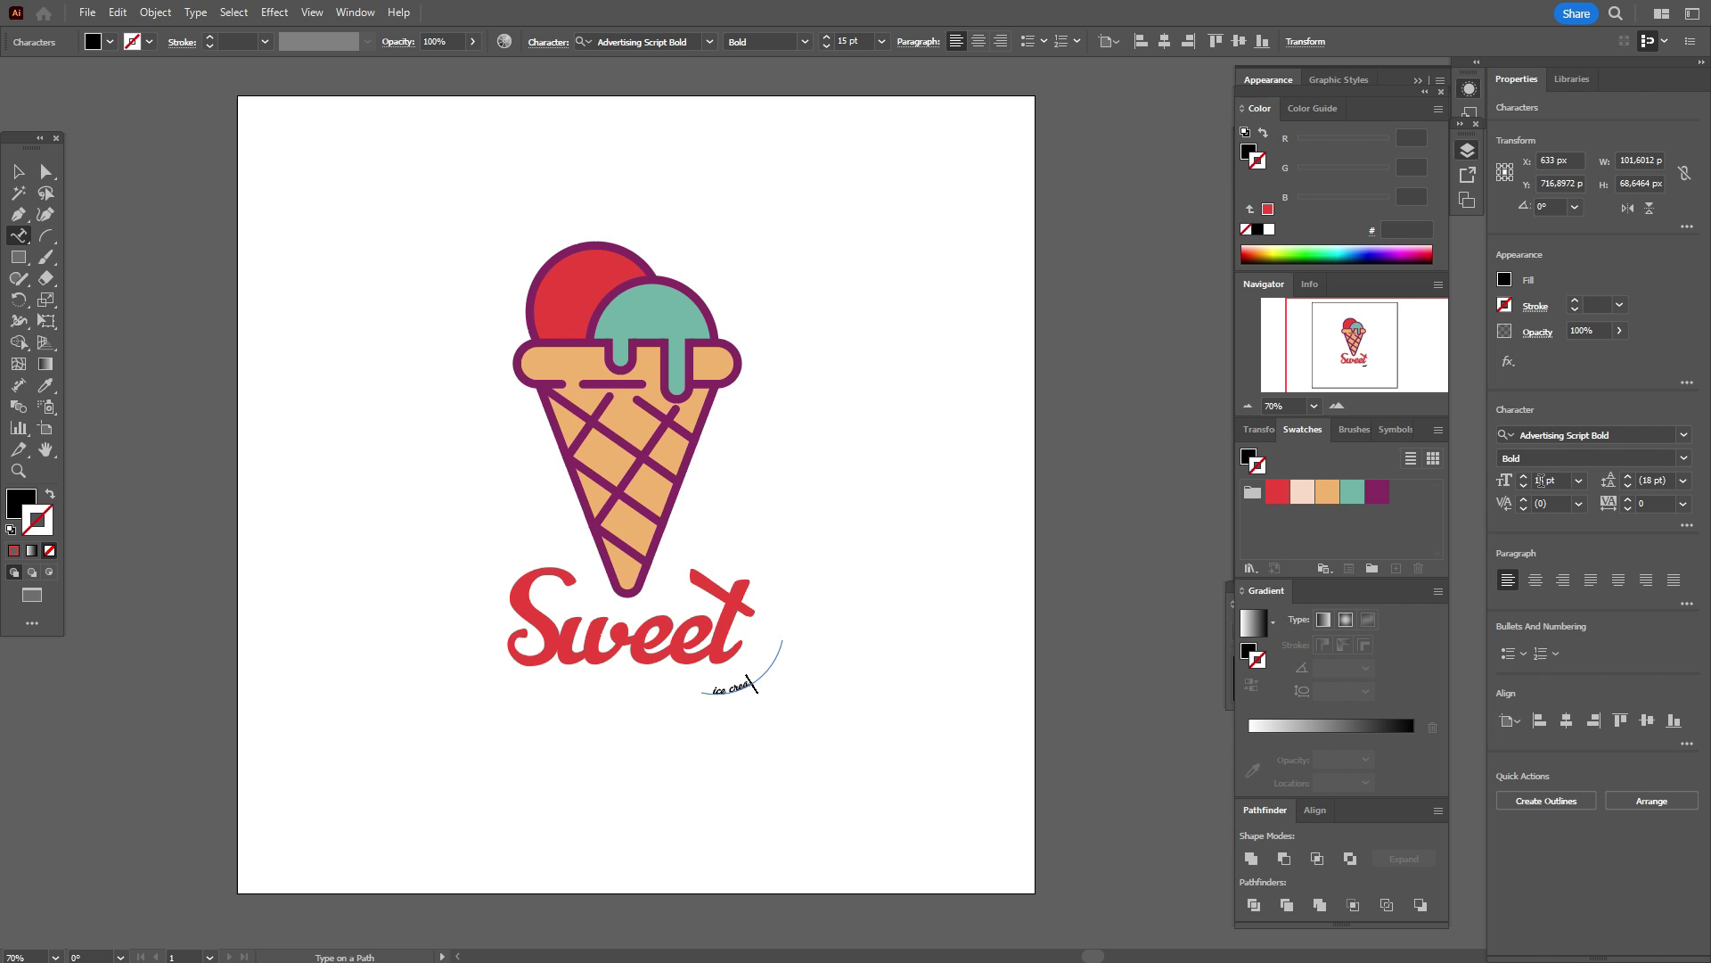
pyautogui.press('BackSpace')
pyautogui.write('m')
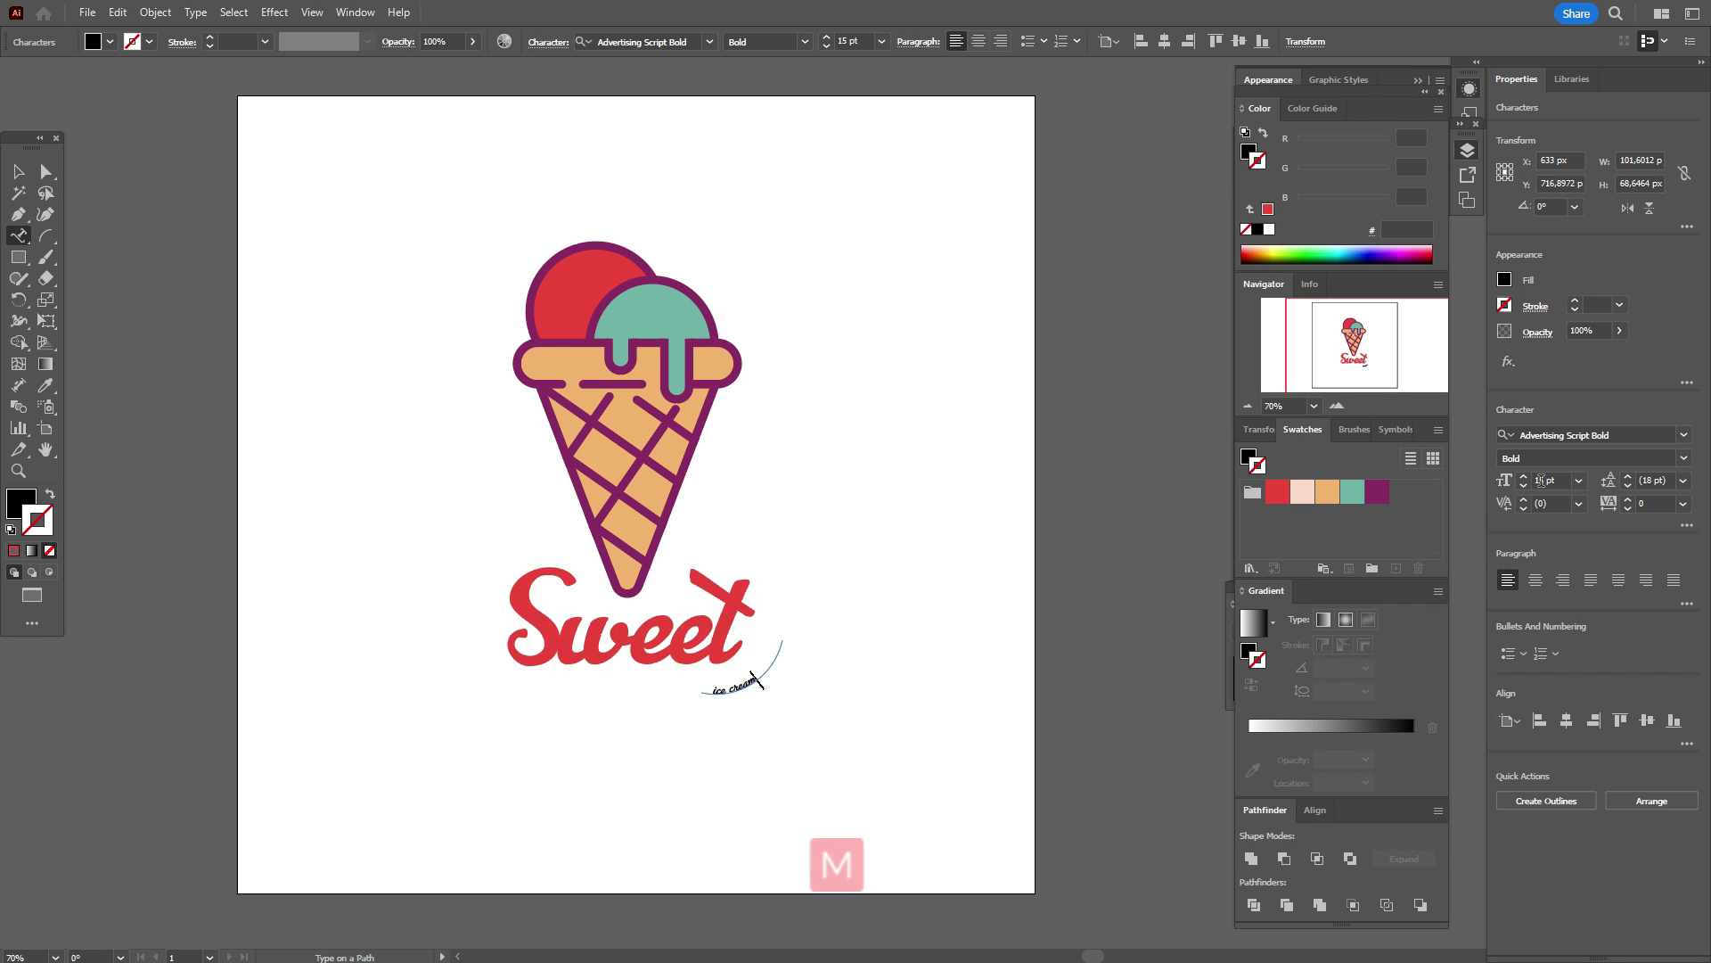
pyautogui.click(18, 171)
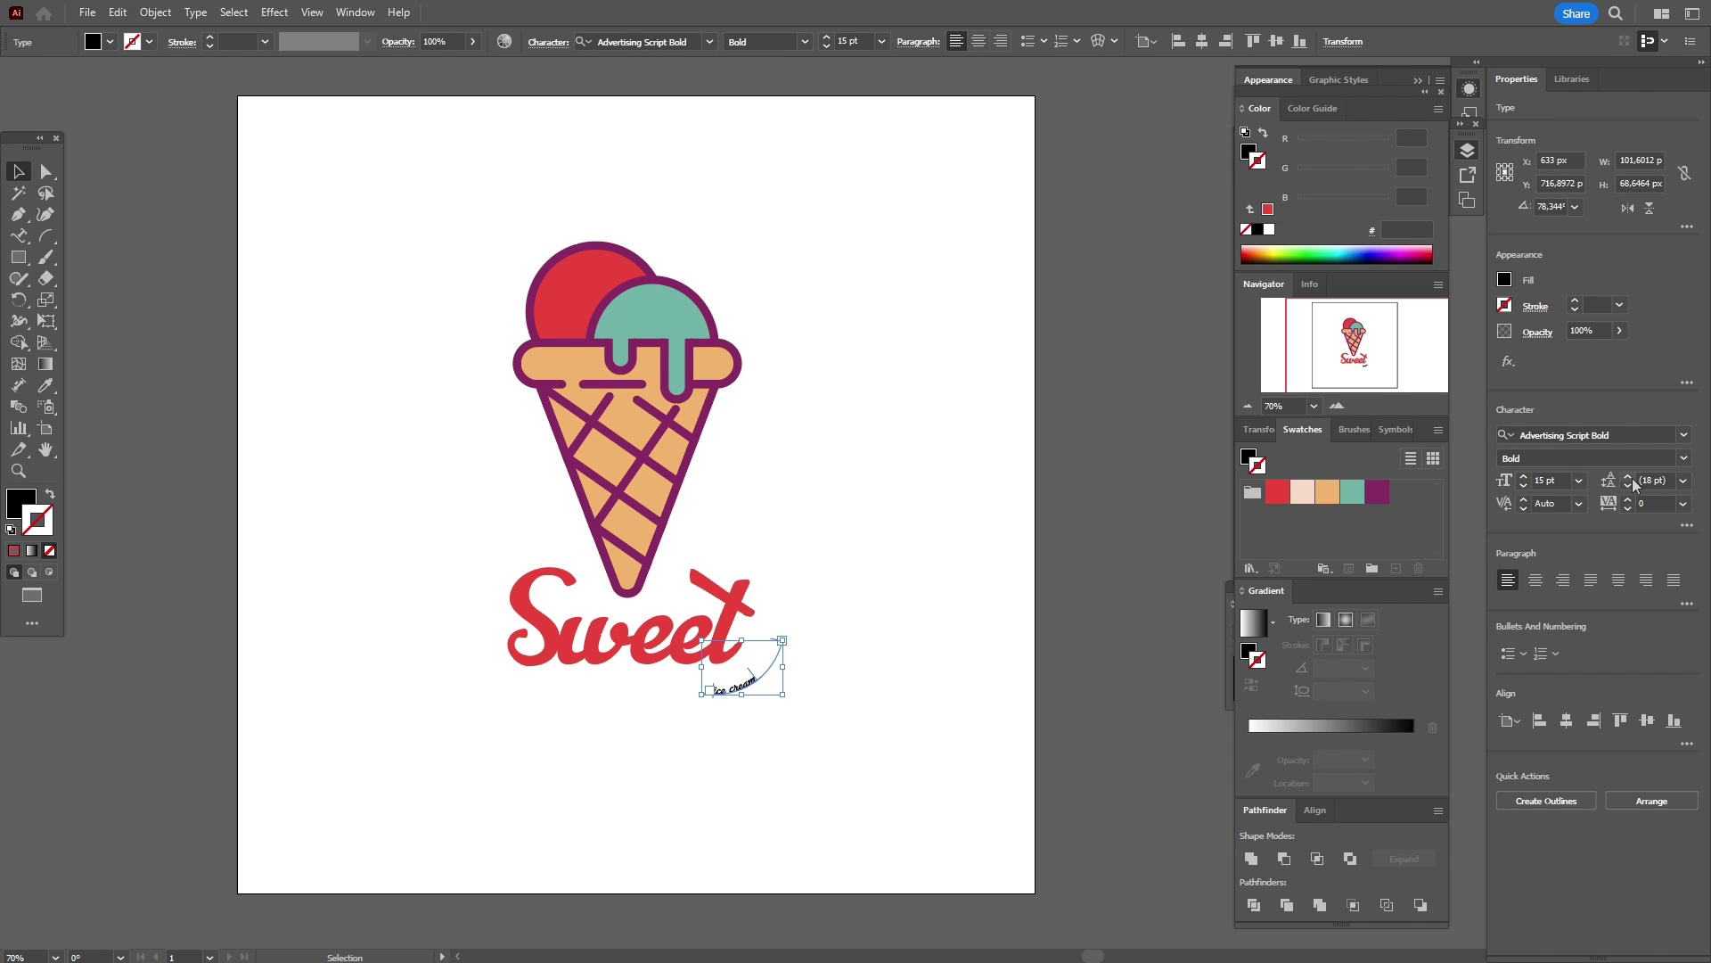
# - Set the font size of the curved ice cream text to 25 pt
pyautogui.click(1549, 475)
pyautogui.write('25')
pyautogui.press('Return')
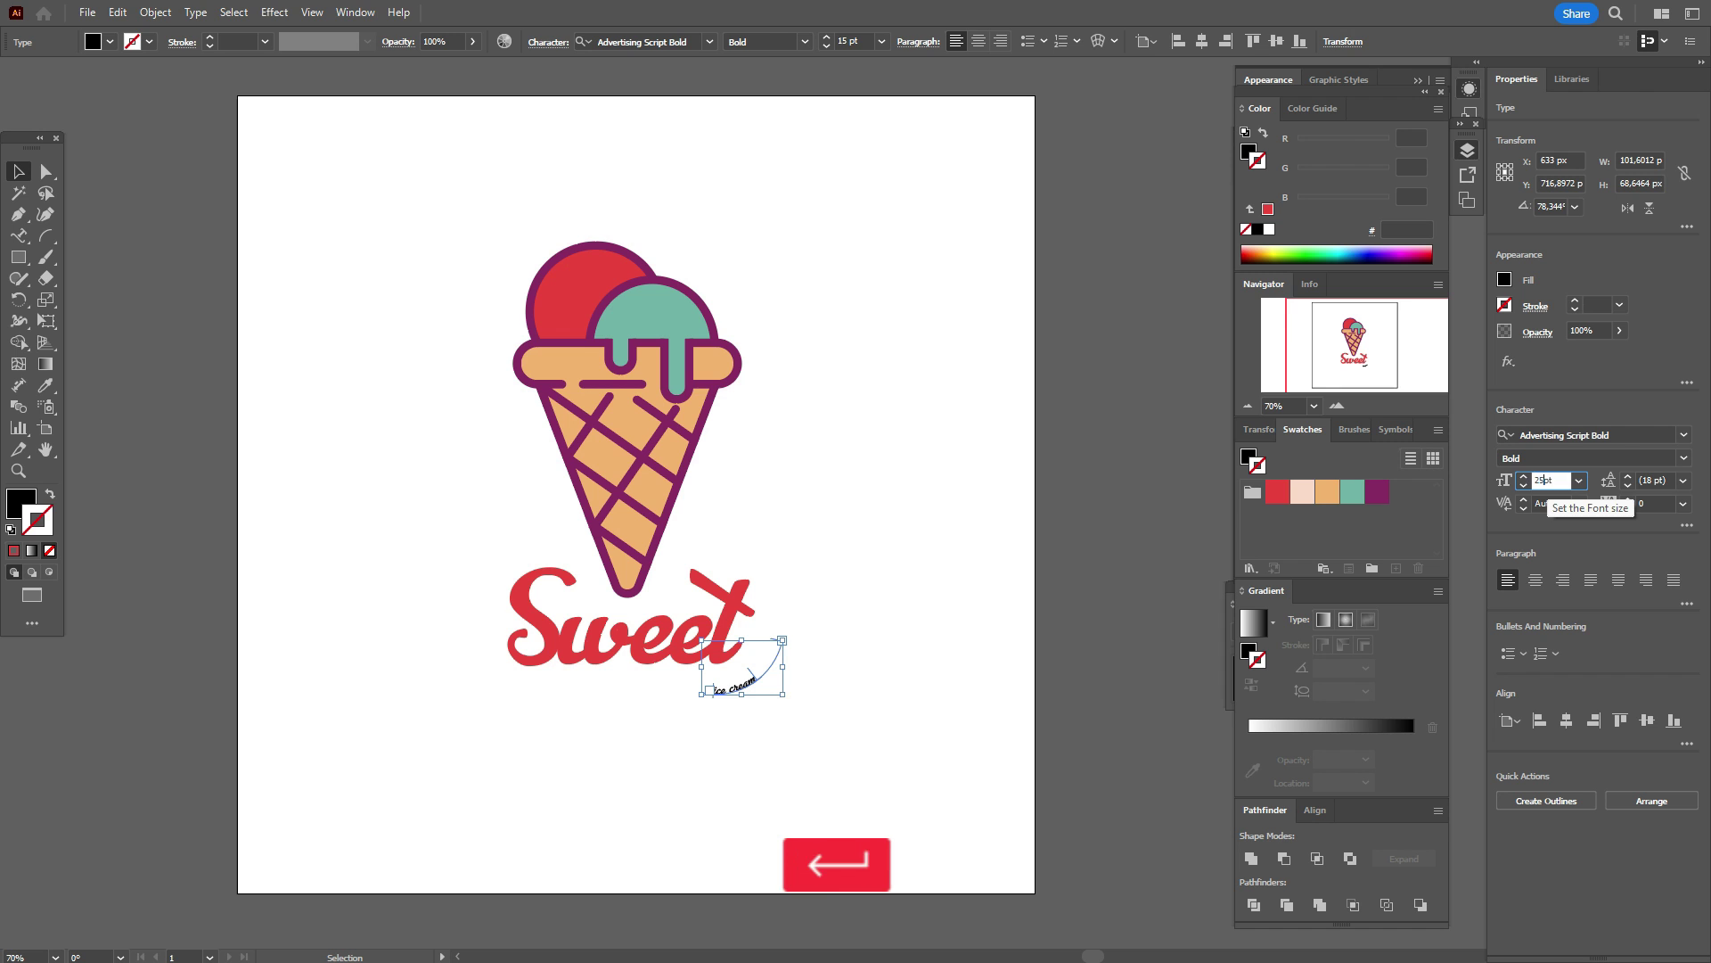
# - Change the curved ice cream text to Gilroy Light at 20 pt and deselect it
pyautogui.click(1684, 435)
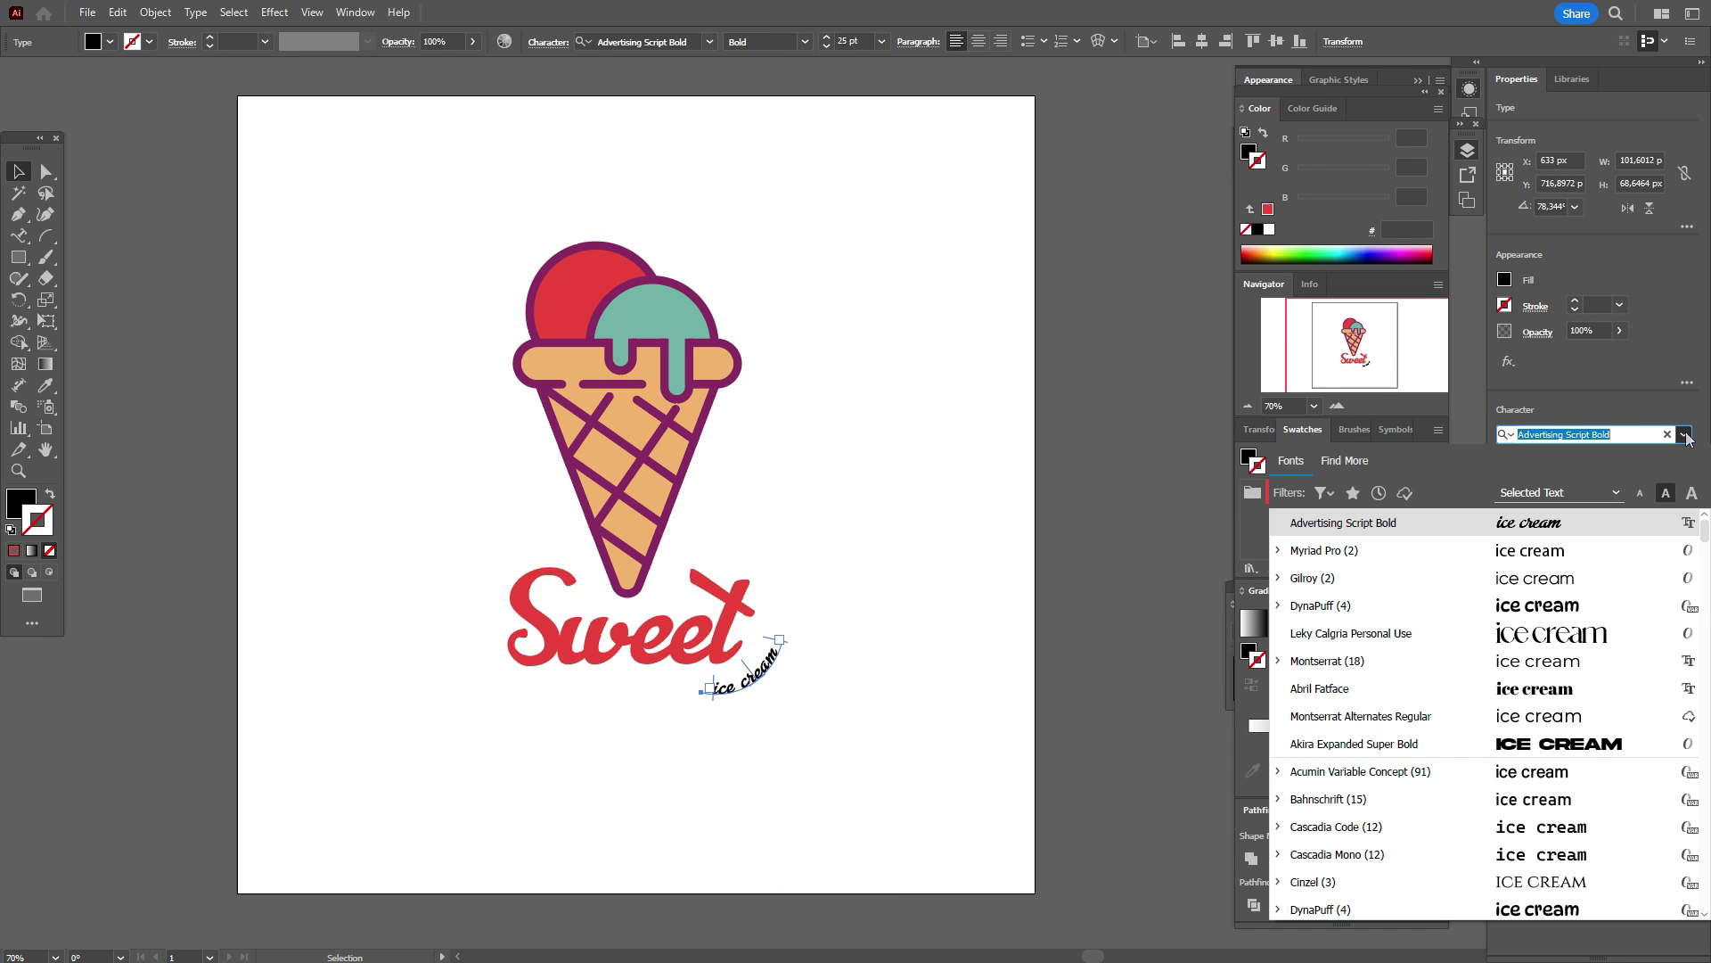
pyautogui.click(1637, 578)
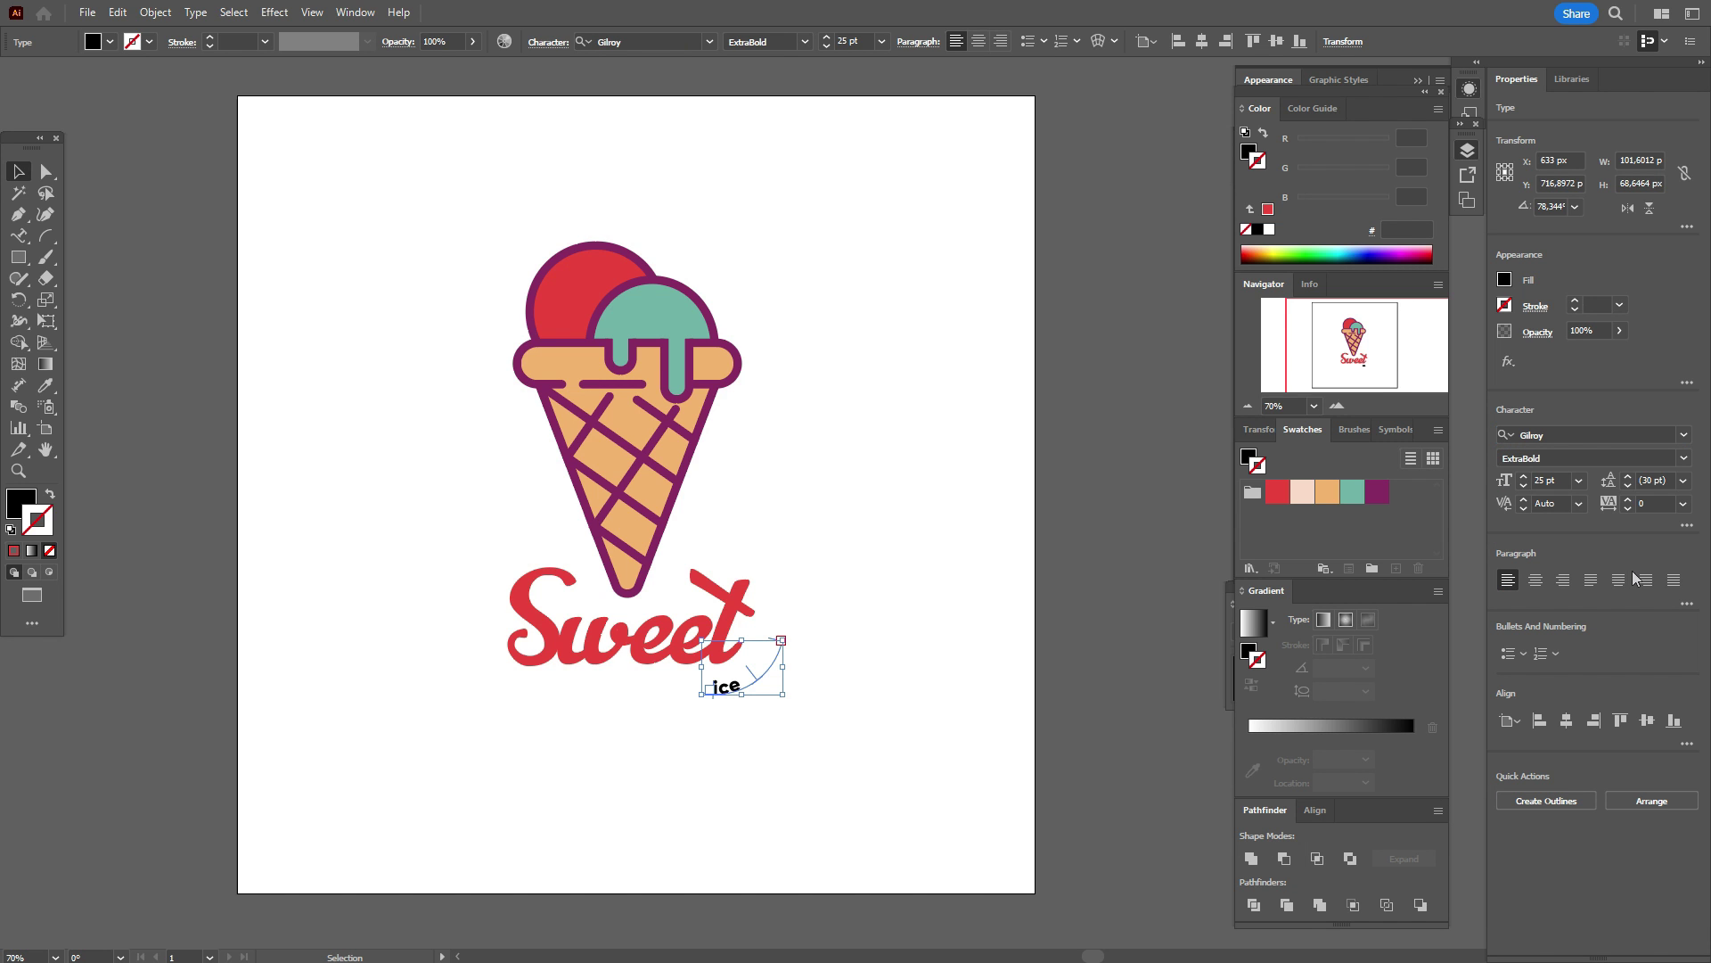
pyautogui.click(1684, 458)
pyautogui.write('20')
pyautogui.press('Return')
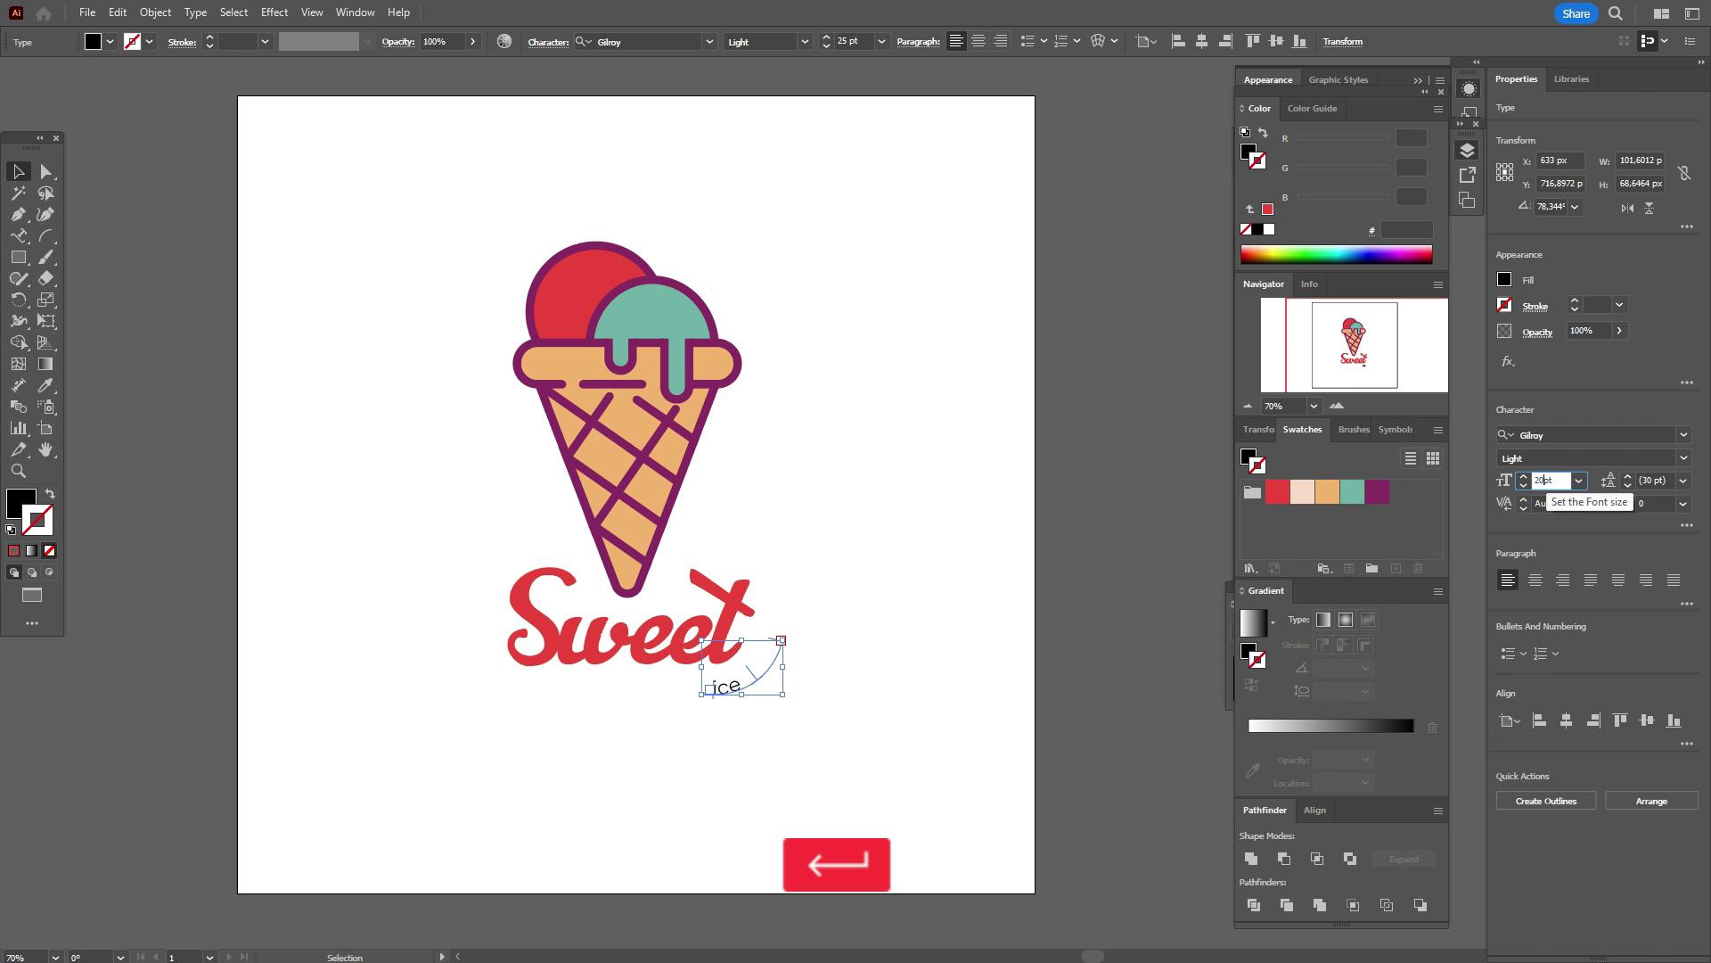
pyautogui.click(312, 263)
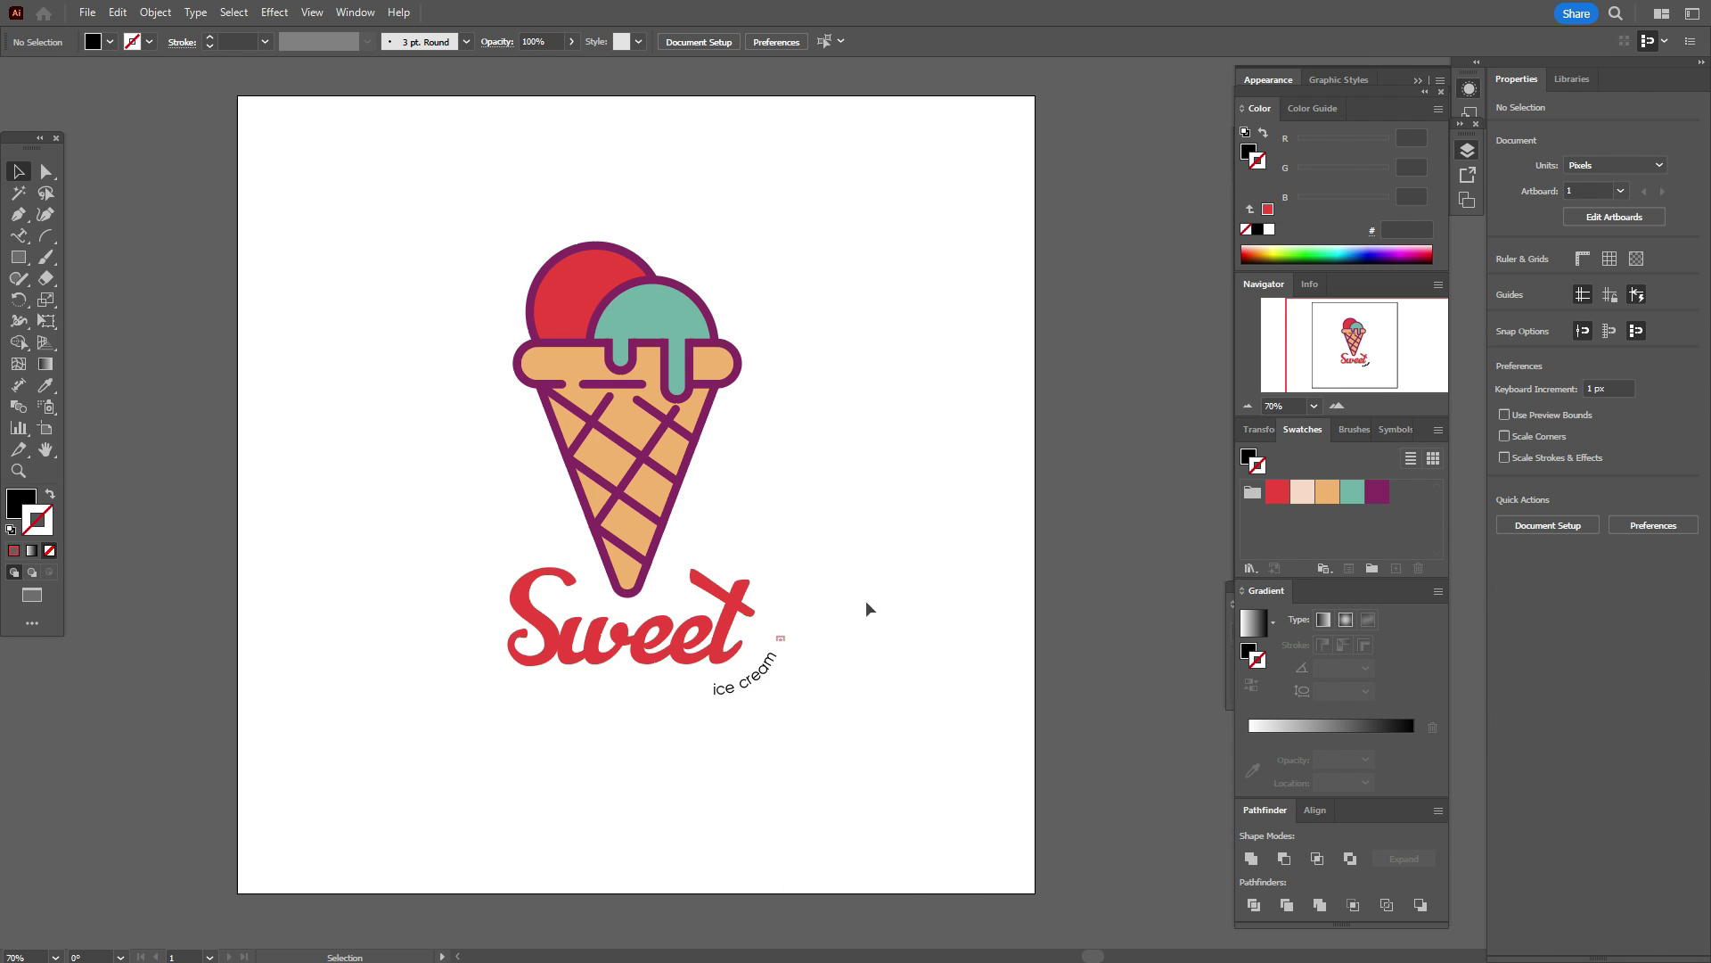
# - Shift the ice cream text about 8 px left and 3 px down, and insert a space before its first letter
pyautogui.click(764, 680)
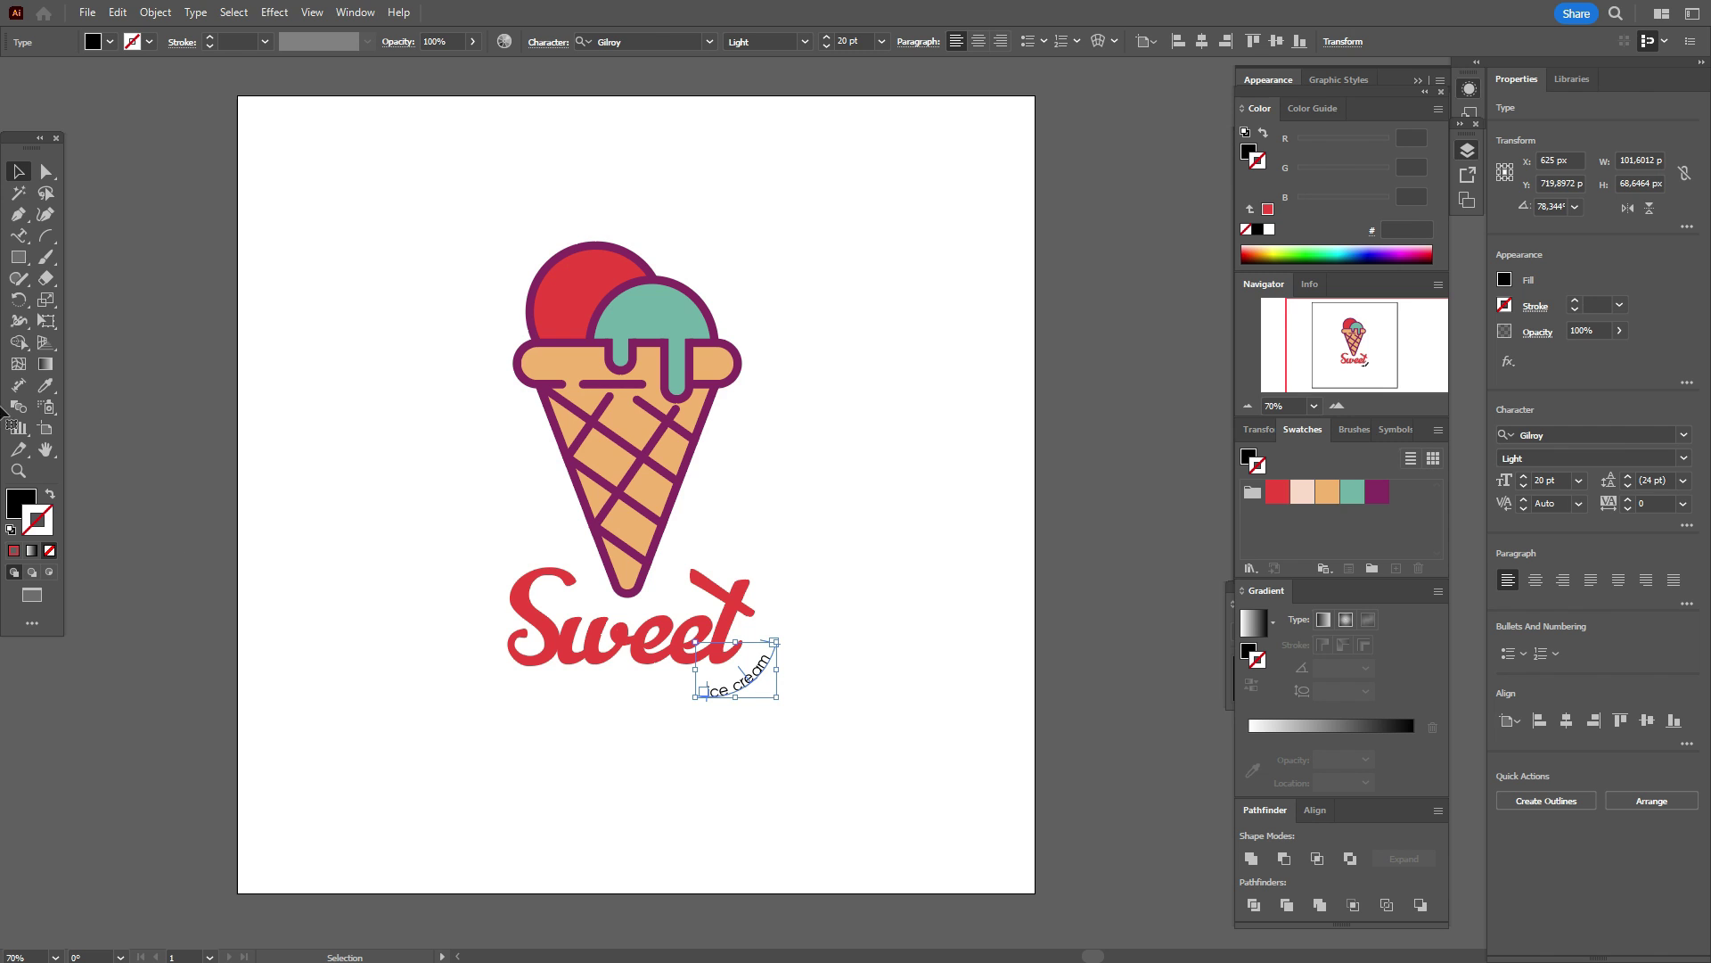
pyautogui.moveTo(25, 244); pyautogui.dragTo(84, 233)
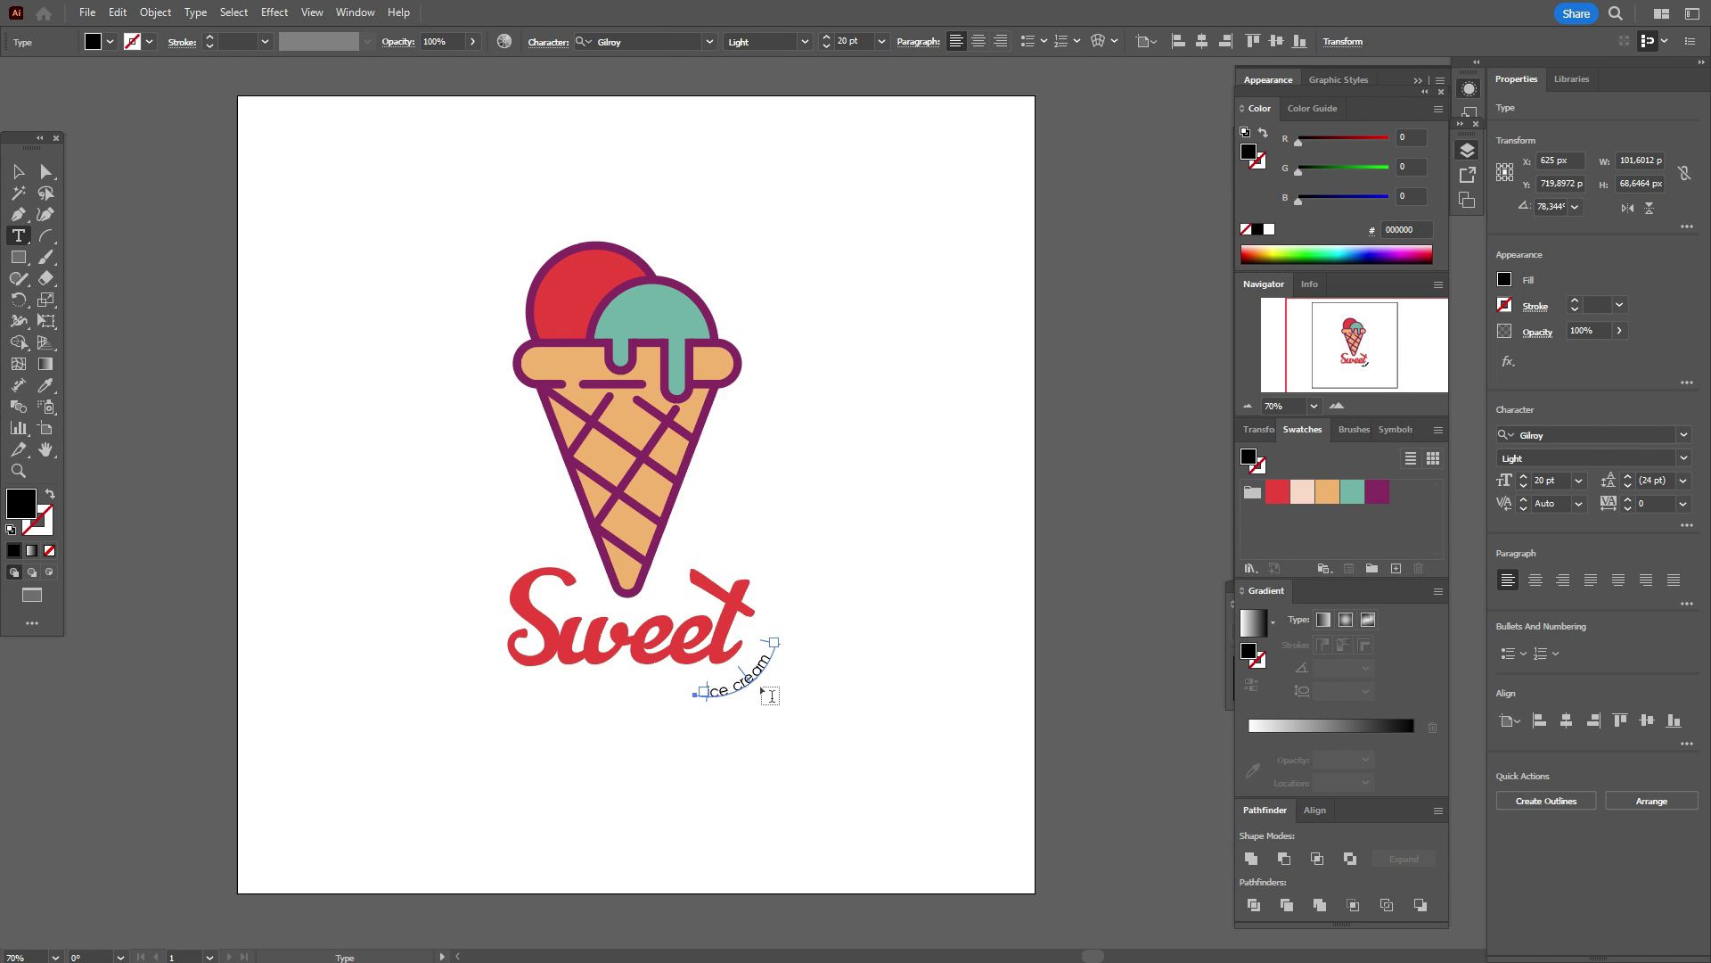
pyautogui.click(711, 688)
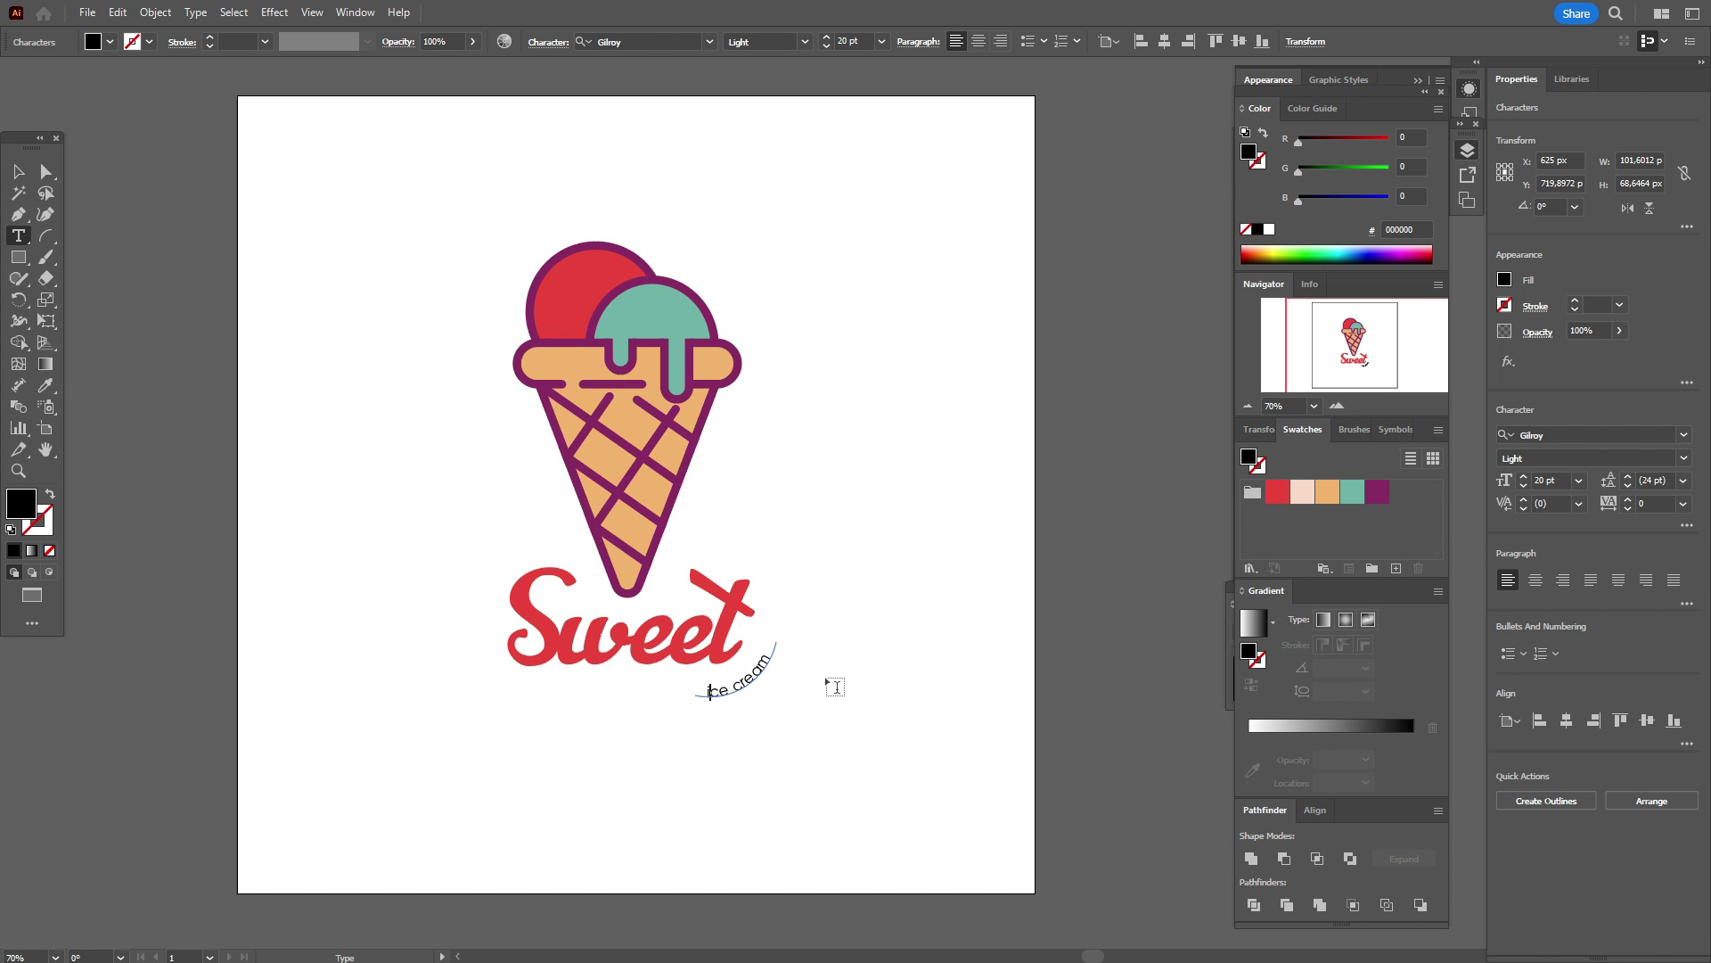
pyautogui.press('BackSpace')
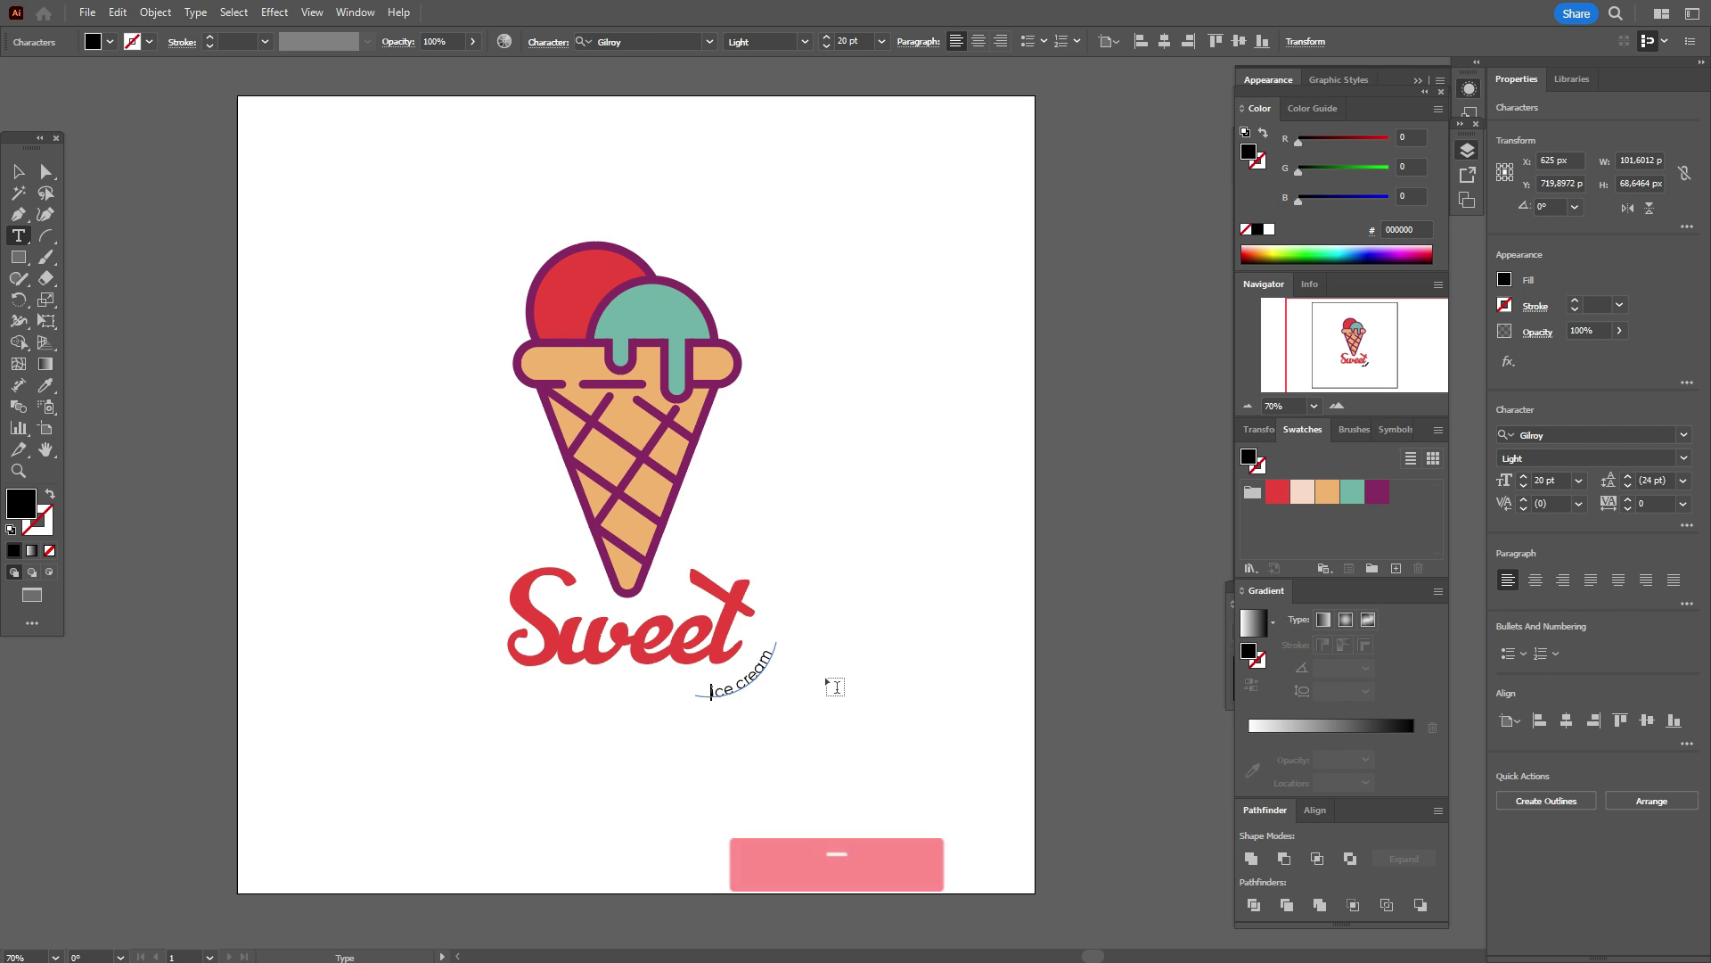
pyautogui.click(18, 193)
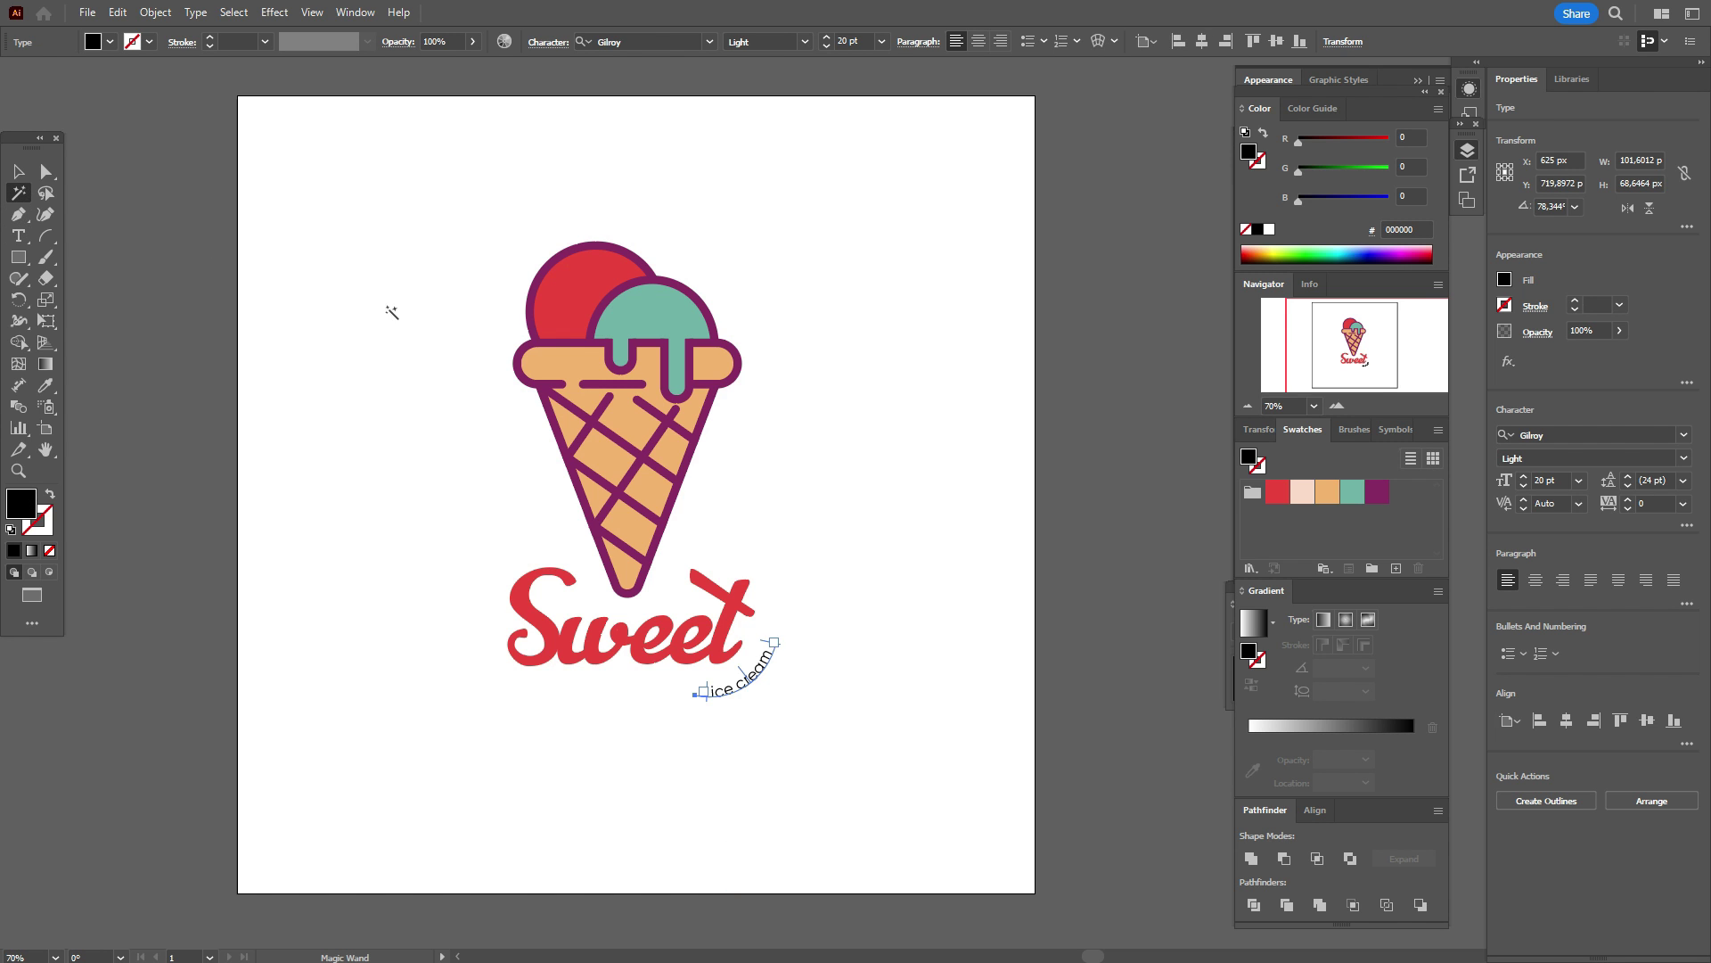
pyautogui.click(392, 312)
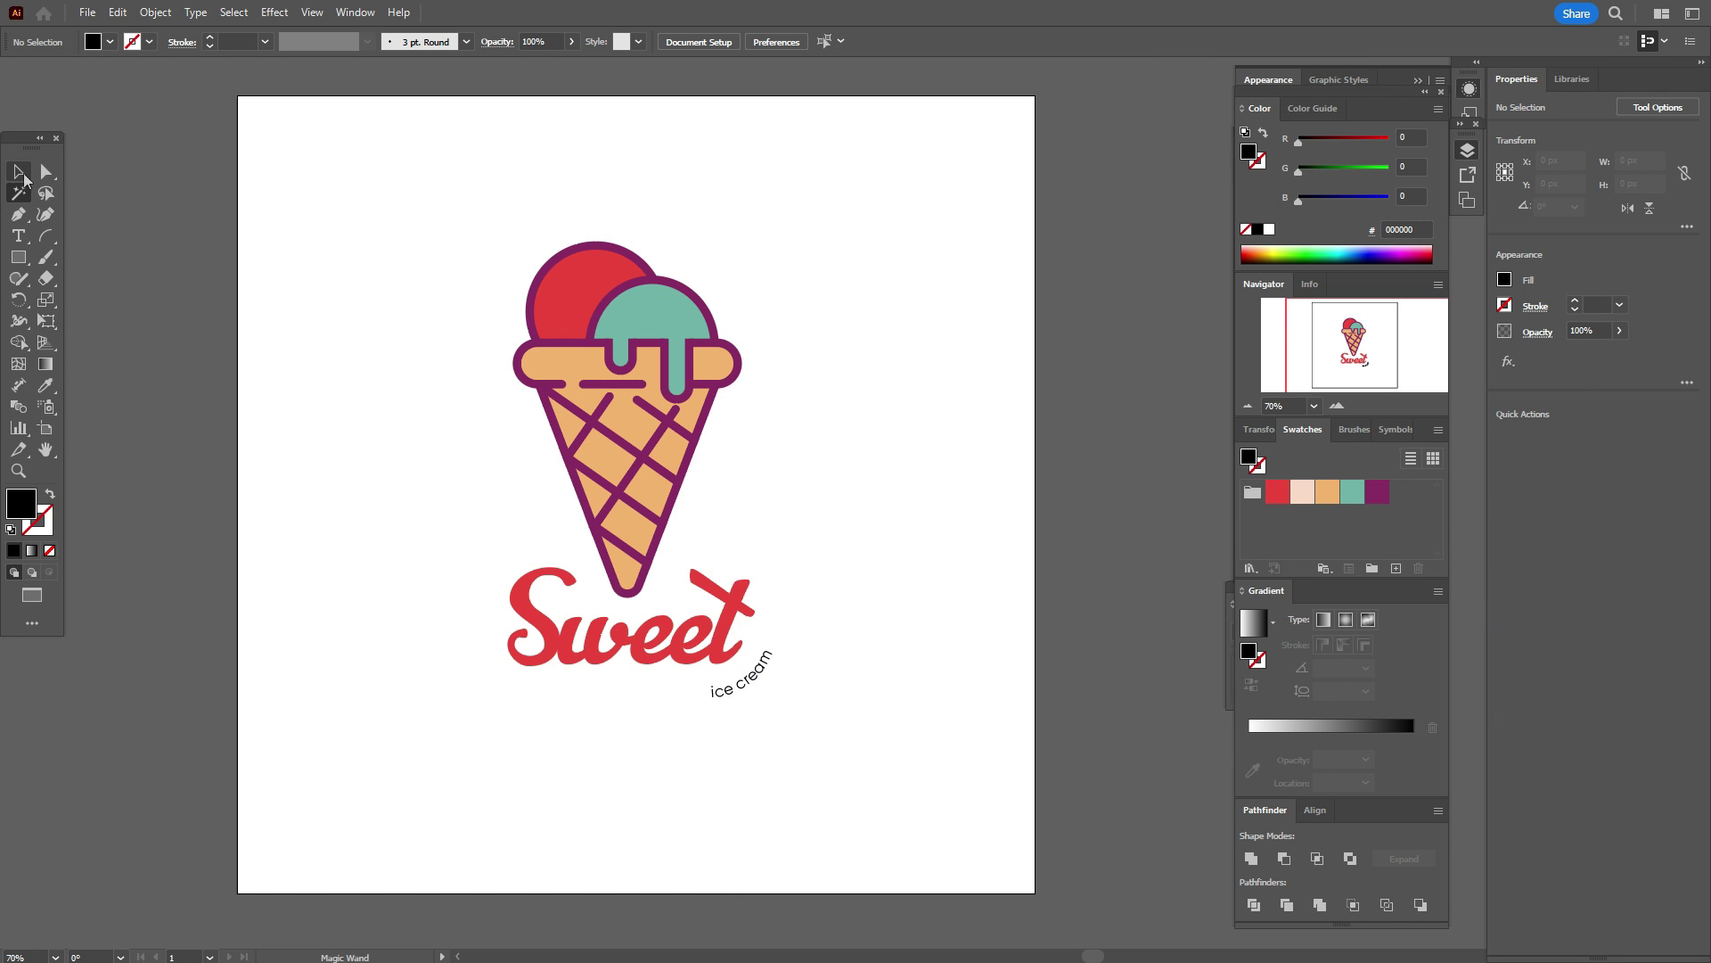
# - Fill the ice cream text with the purple swatch (#872a64) and convert it to outlines
pyautogui.click(22, 175)
pyautogui.click(764, 675)
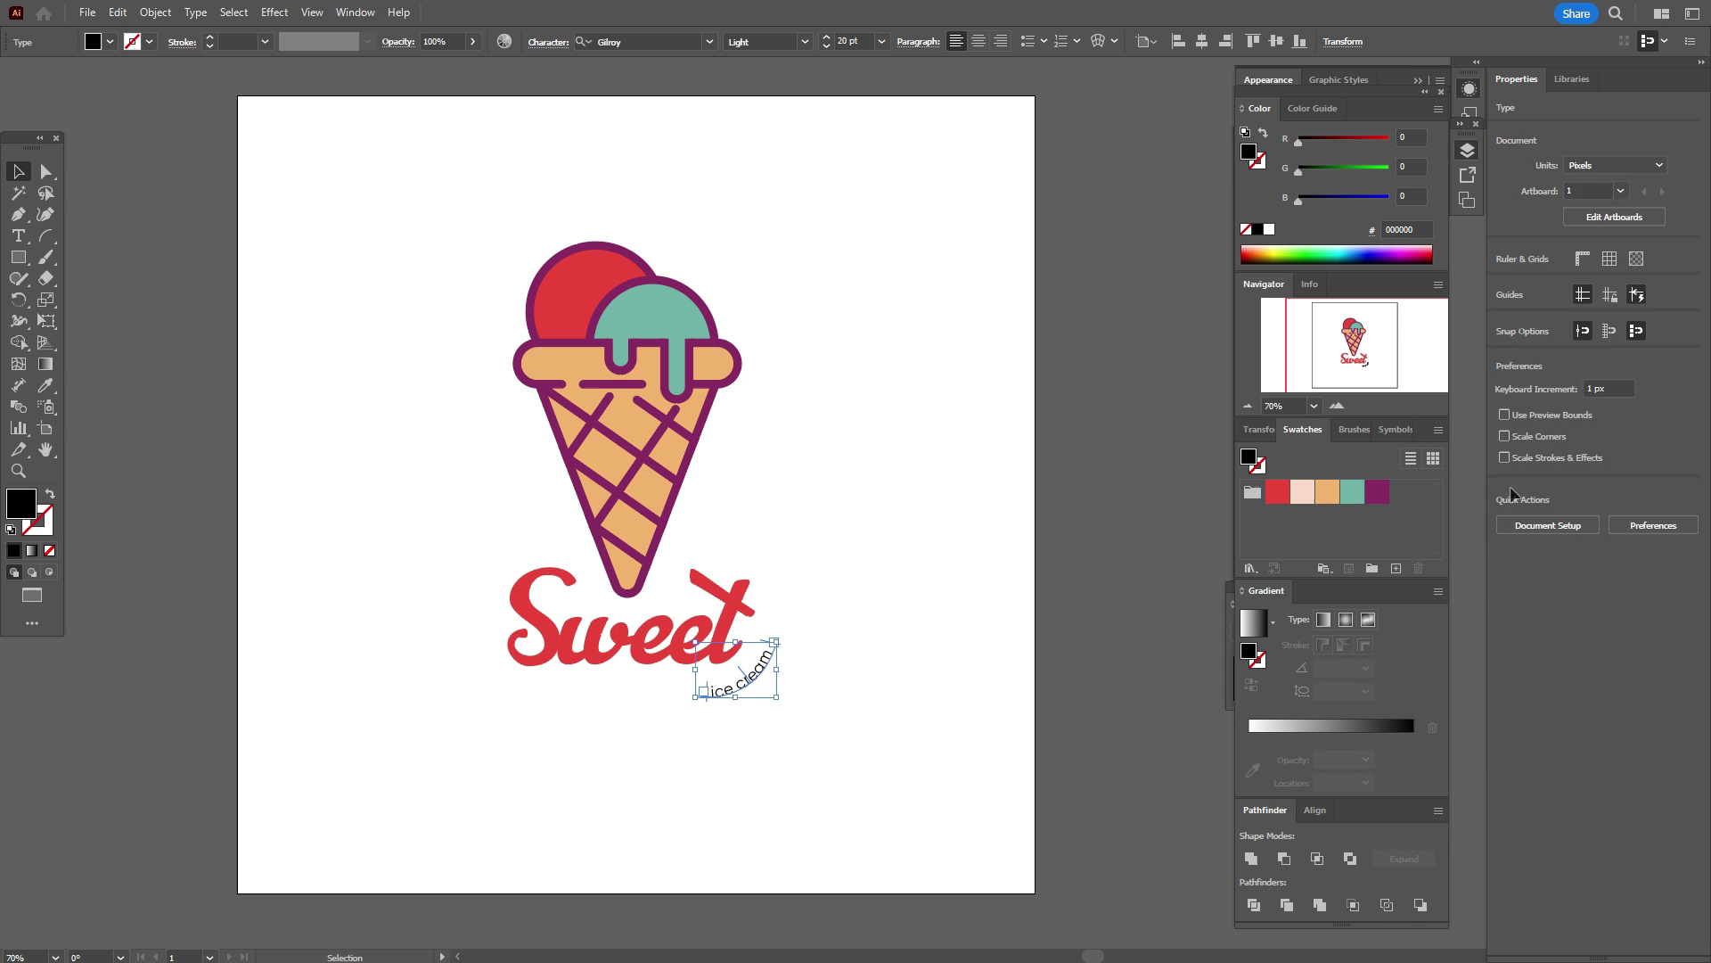
pyautogui.click(1377, 492)
pyautogui.rightClick(772, 666)
pyautogui.click(840, 381)
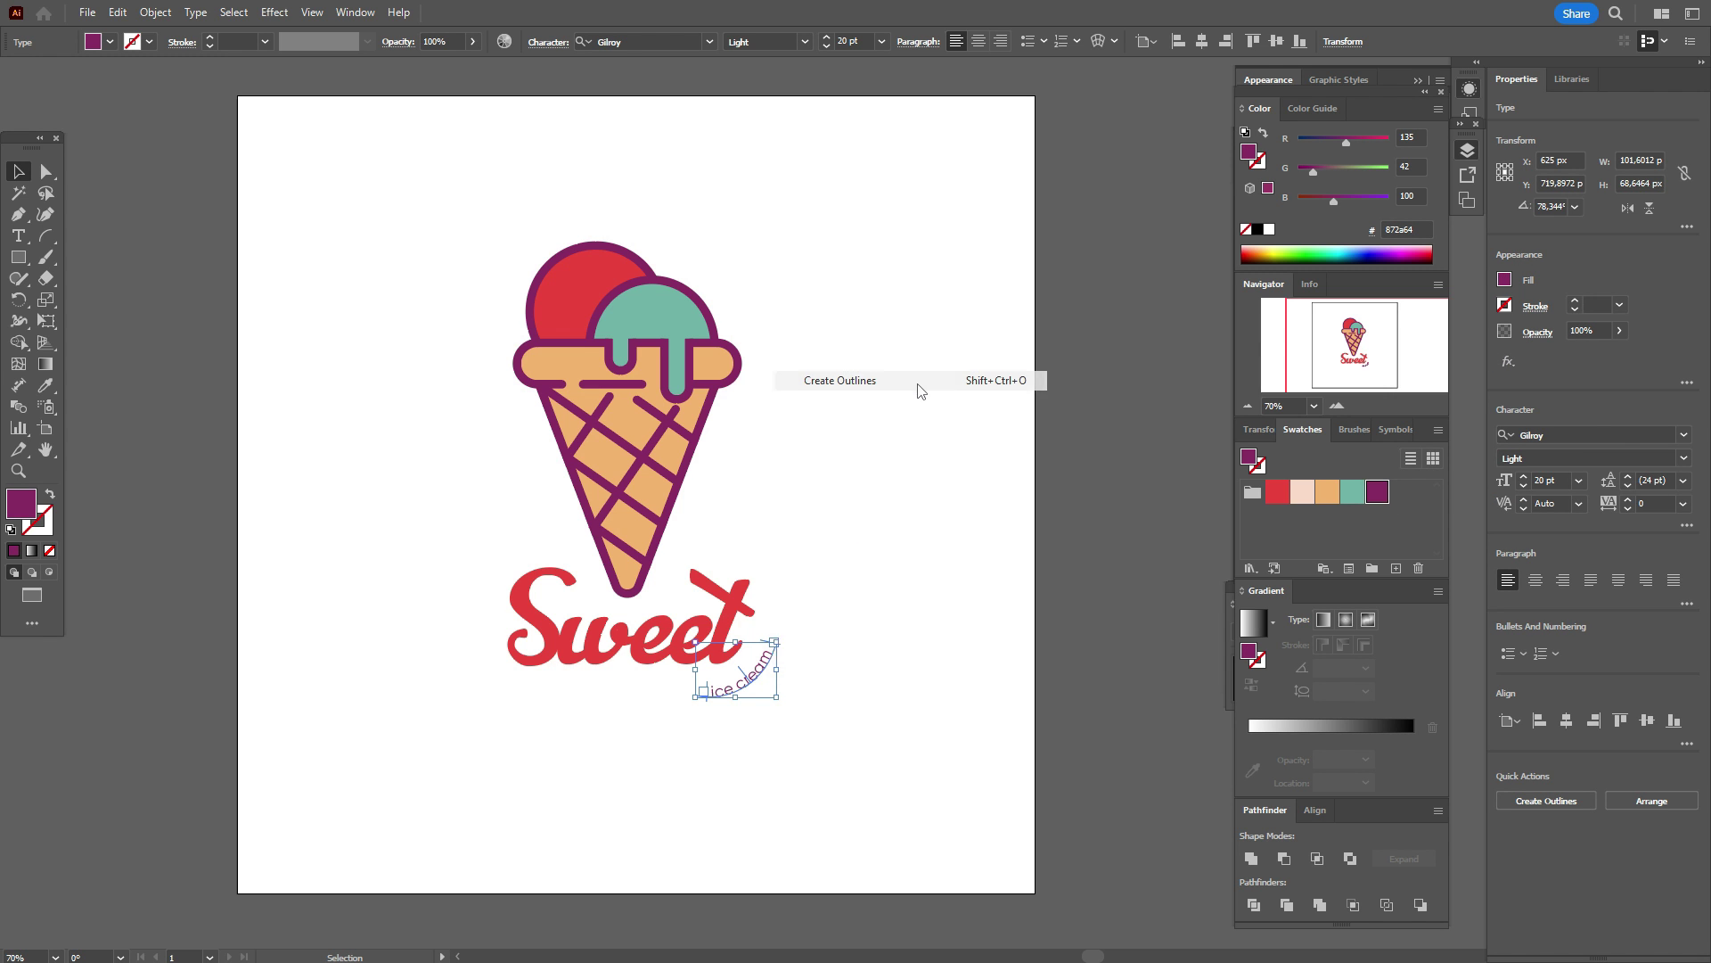
pyautogui.click(916, 382)
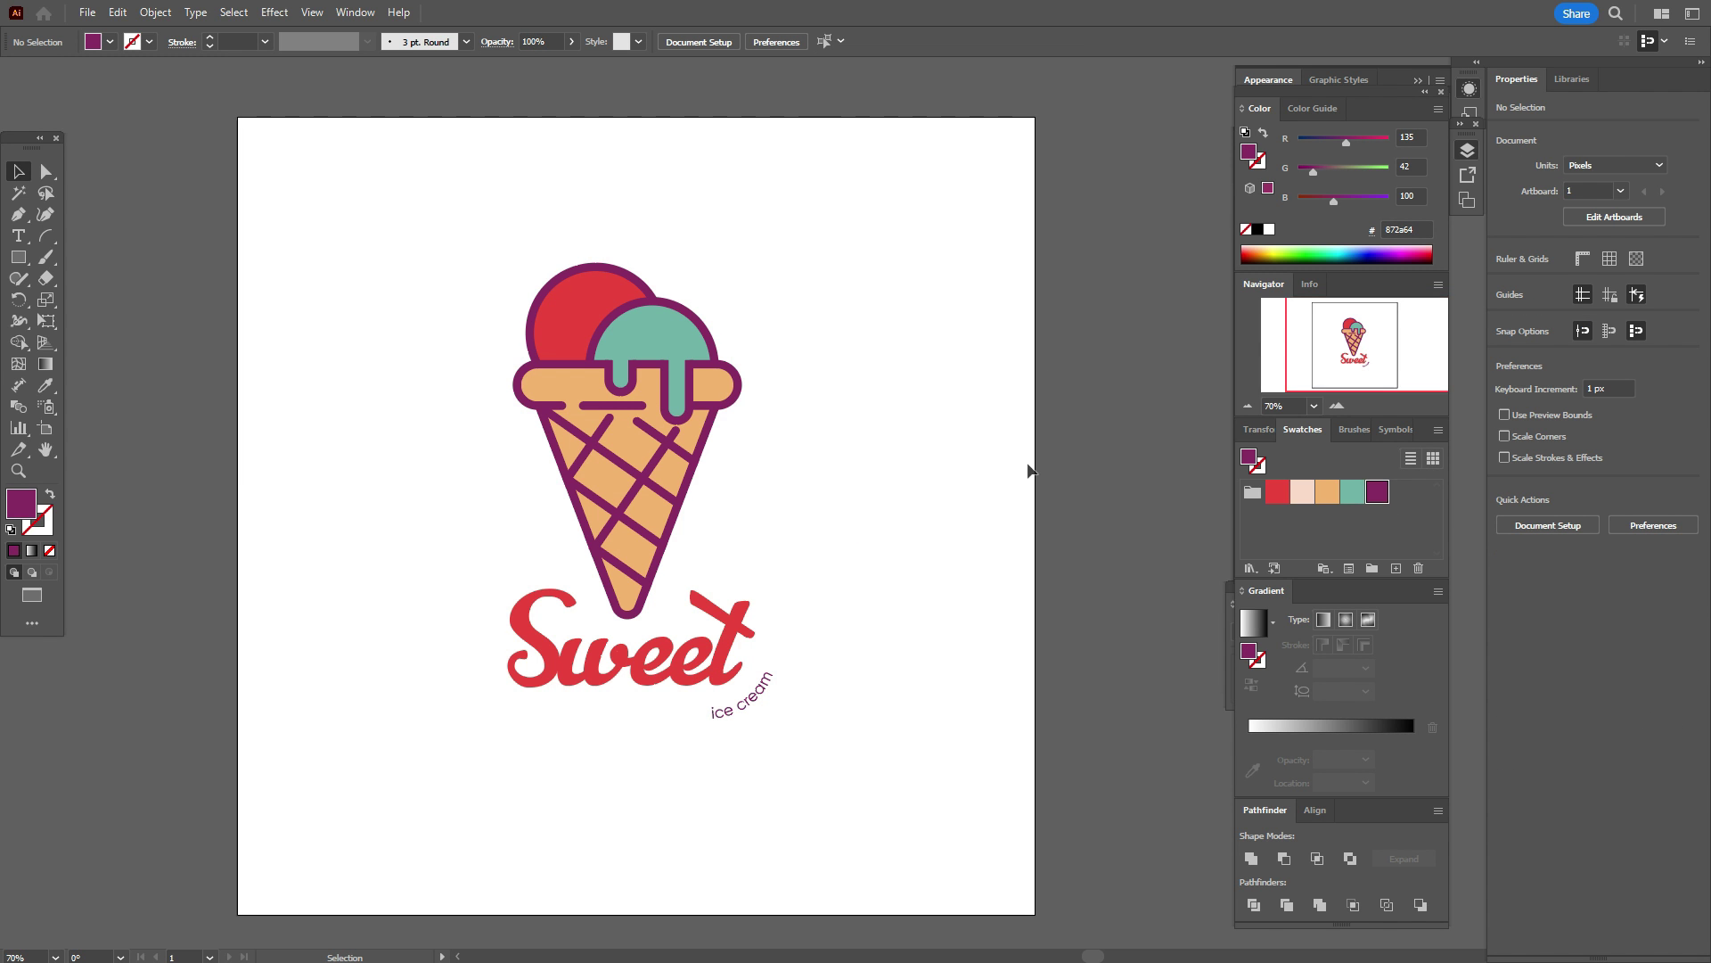
# - Move the whole logo, cone and lettering together, down about 26 px on the artboard
pyautogui.moveTo(433, 196); pyautogui.dragTo(877, 748)
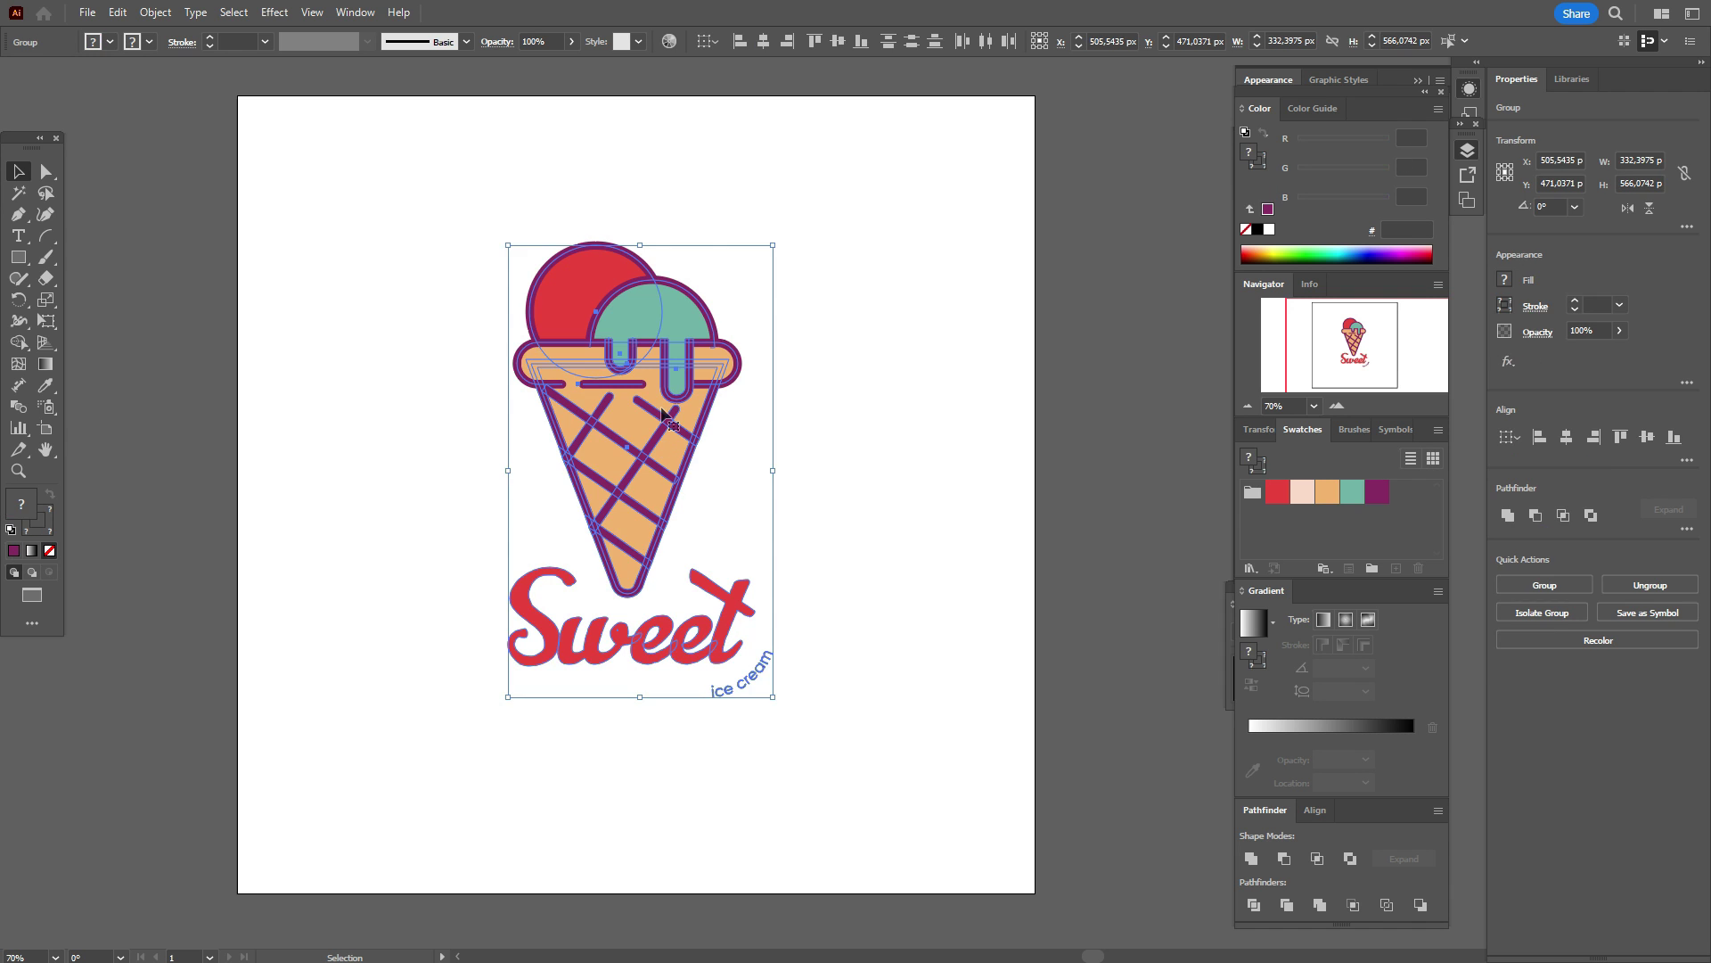
pyautogui.moveTo(704, 416); pyautogui.dragTo(704, 438)
pyautogui.click(326, 426)
# - Expand the objects of the whole logo and place a duplicate of it in the artboard's upper right area
pyautogui.moveTo(322, 239); pyautogui.dragTo(858, 741)
pyautogui.click(156, 13)
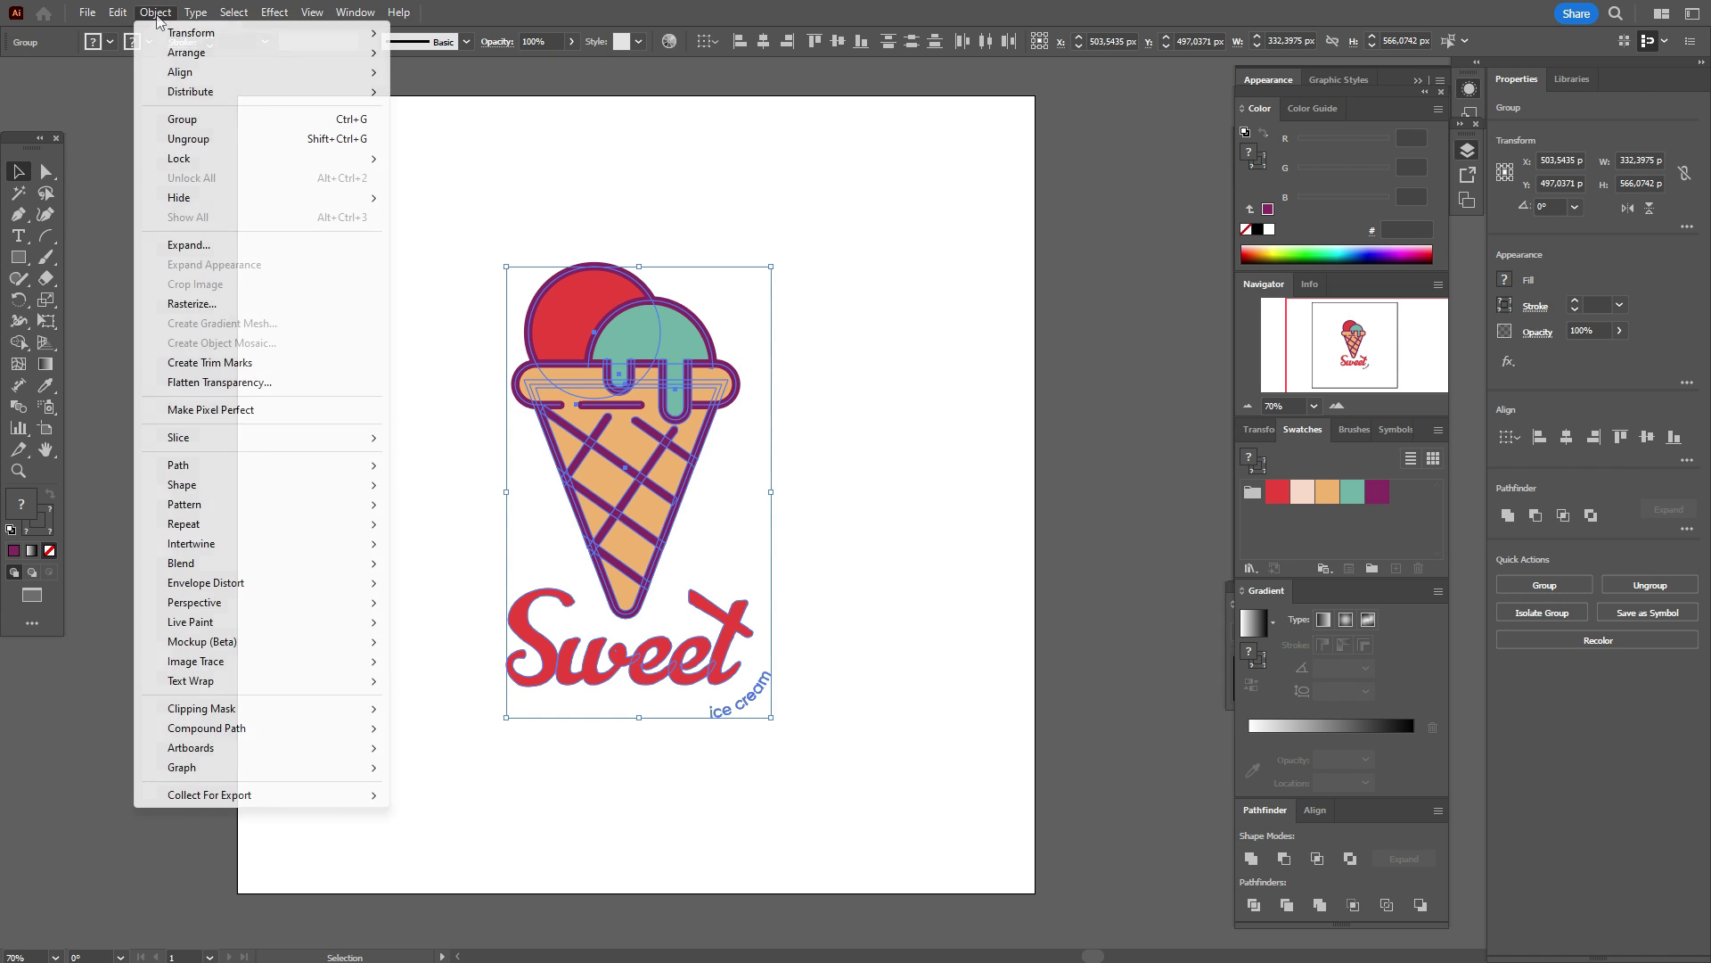
pyautogui.click(287, 250)
pyautogui.click(812, 574)
pyautogui.moveTo(685, 491); pyautogui.dragTo(864, 392)
pyautogui.press('alt')
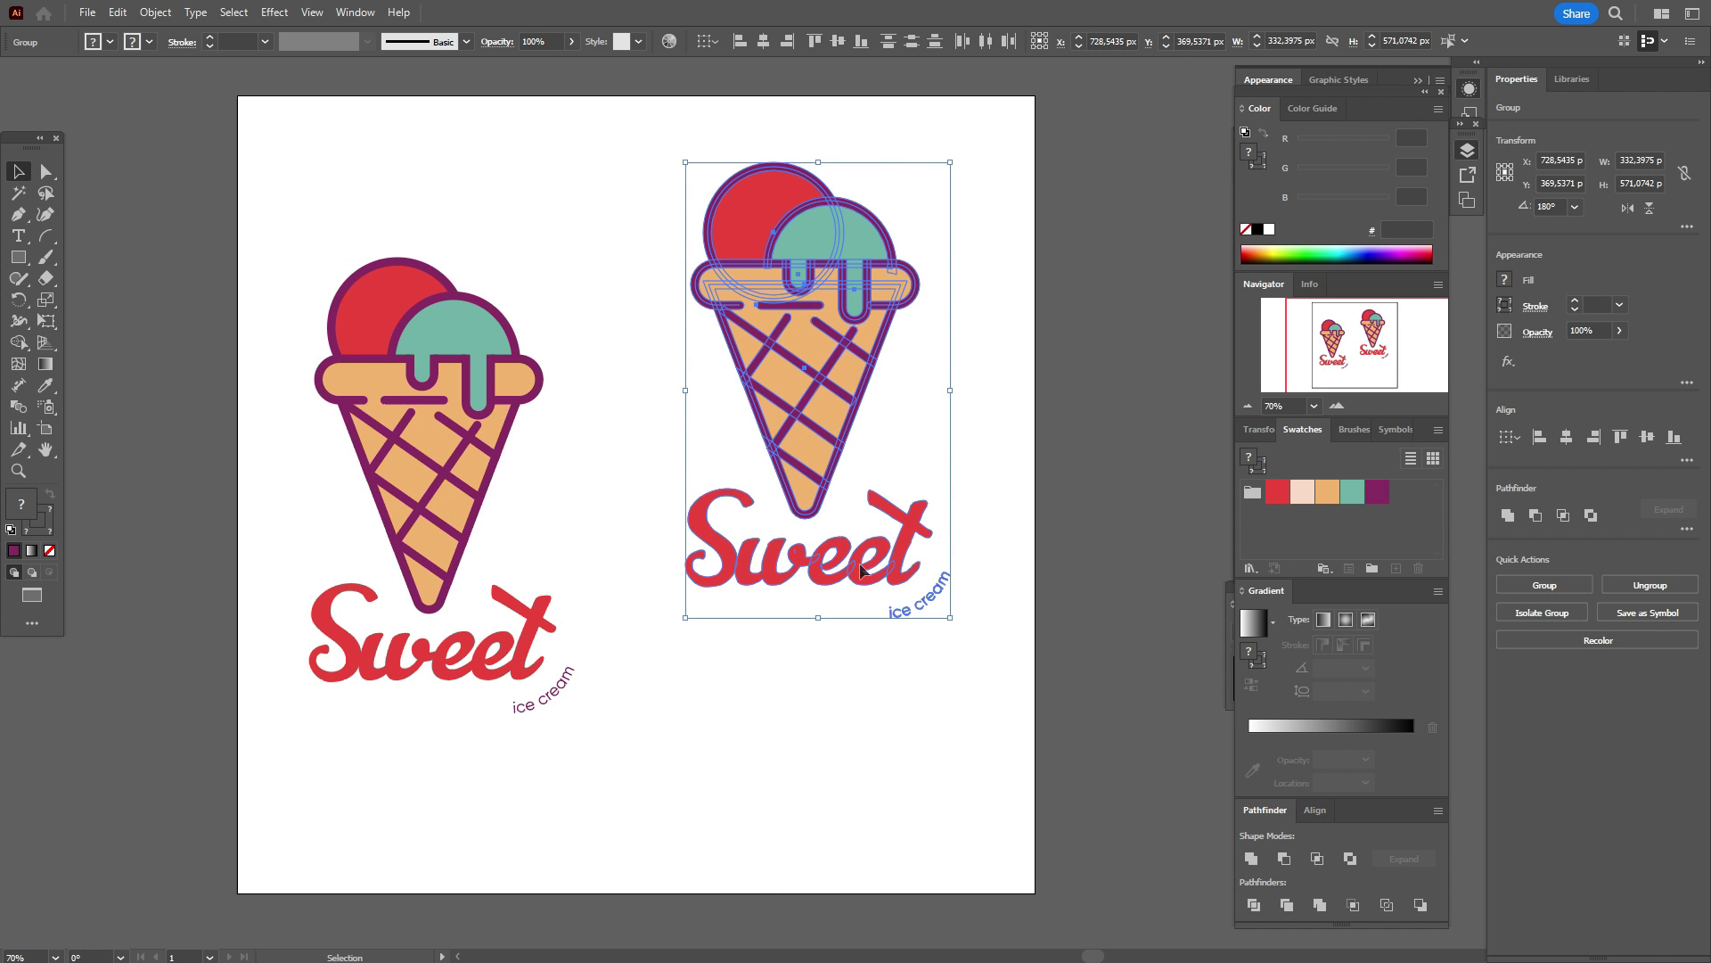
pyautogui.press('shift')
pyautogui.moveTo(817, 617); pyautogui.dragTo(828, 402)
pyautogui.hotkey('ctrl', 'z')
# - Apply Expand Shape to the logo copy in the artboard's upper right area
pyautogui.click(155, 12)
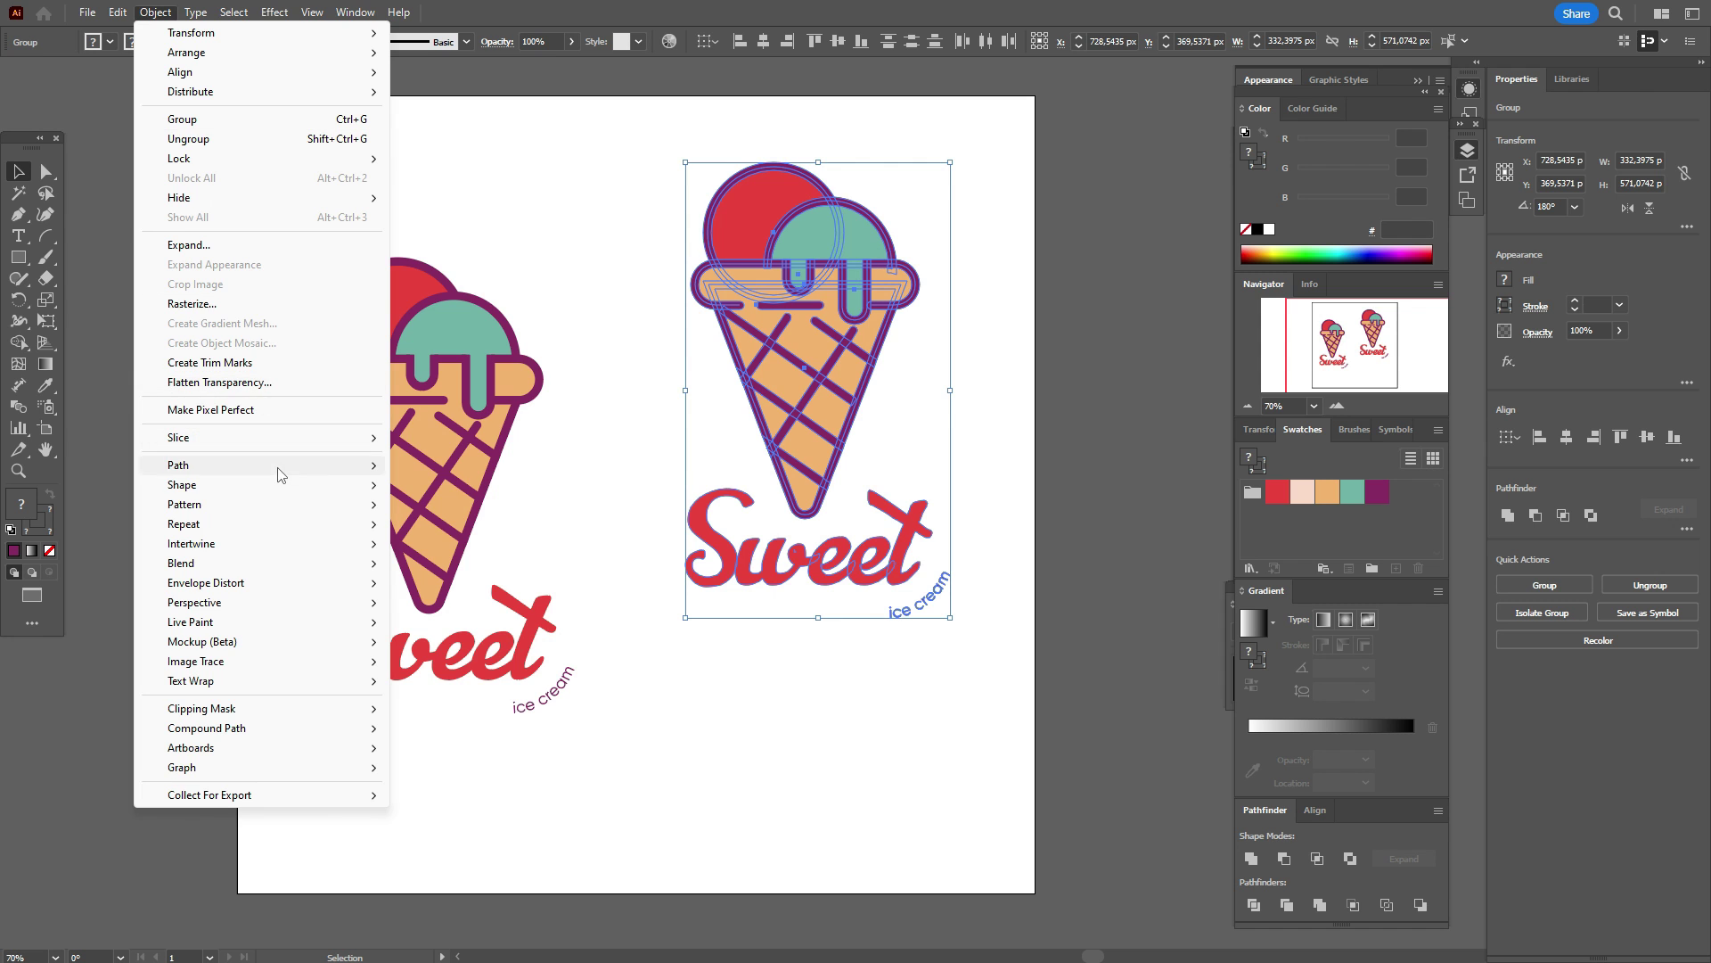
pyautogui.moveTo(297, 497)
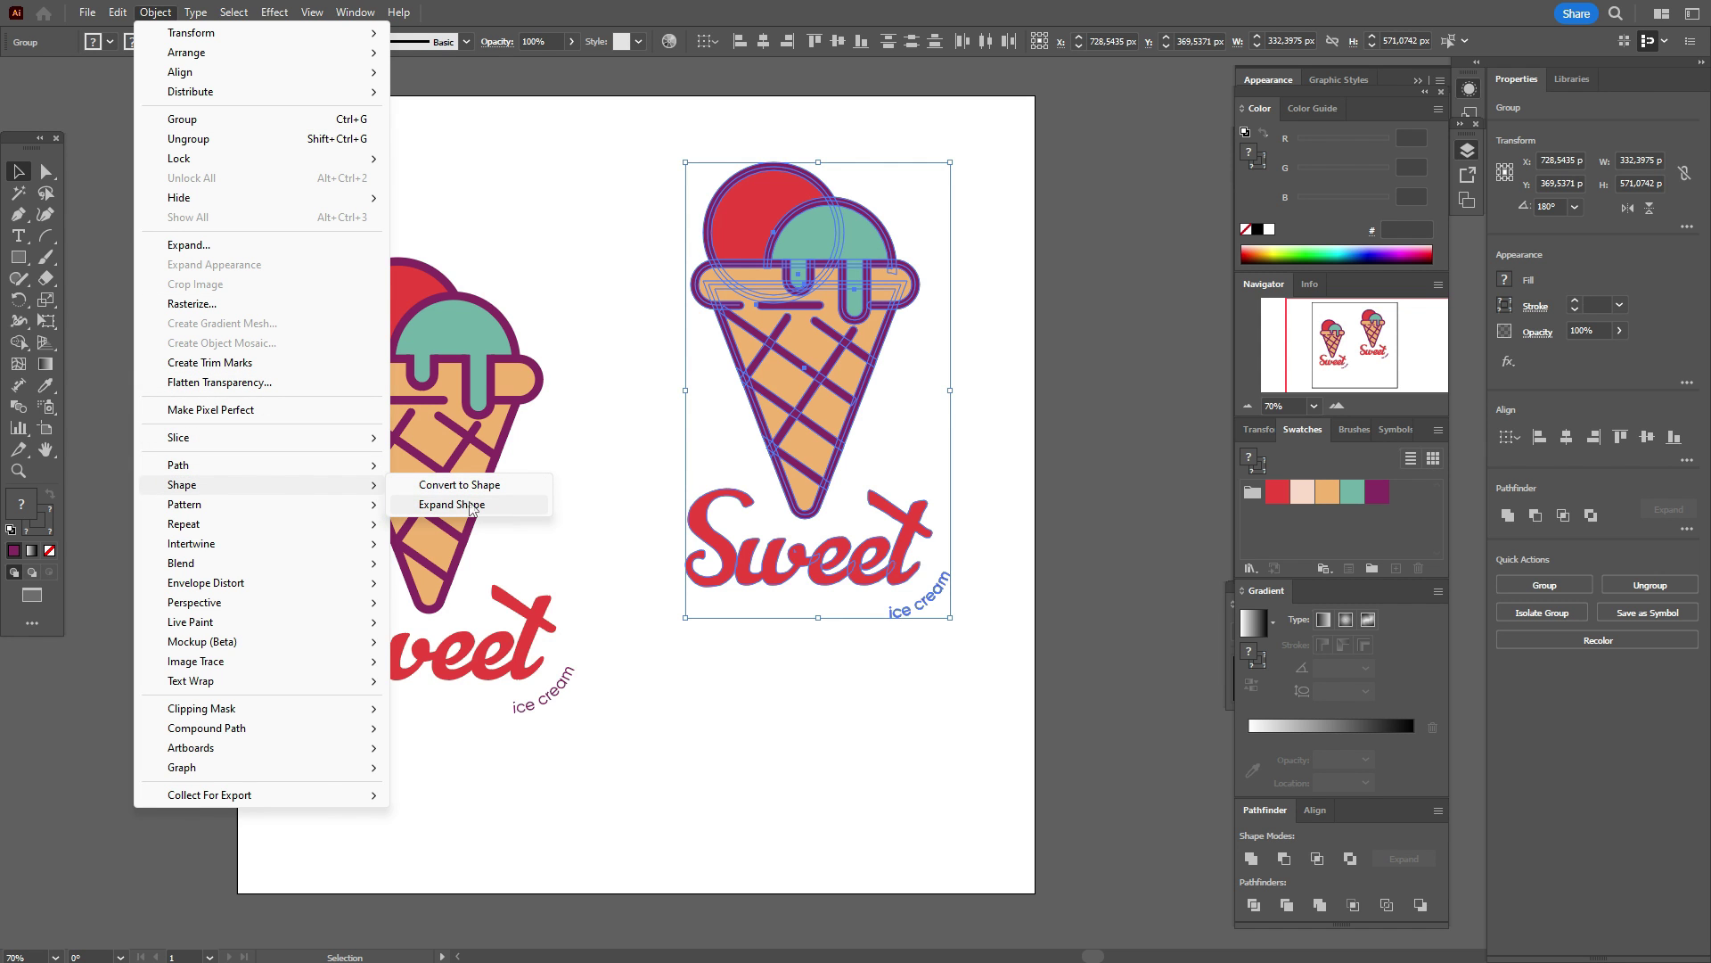
pyautogui.click(471, 505)
# - Scale the logo copy down to about 213 × 366 px and duplicate it straight below
pyautogui.moveTo(818, 162); pyautogui.dragTo(916, 329)
pyautogui.moveTo(854, 410); pyautogui.dragTo(880, 622)
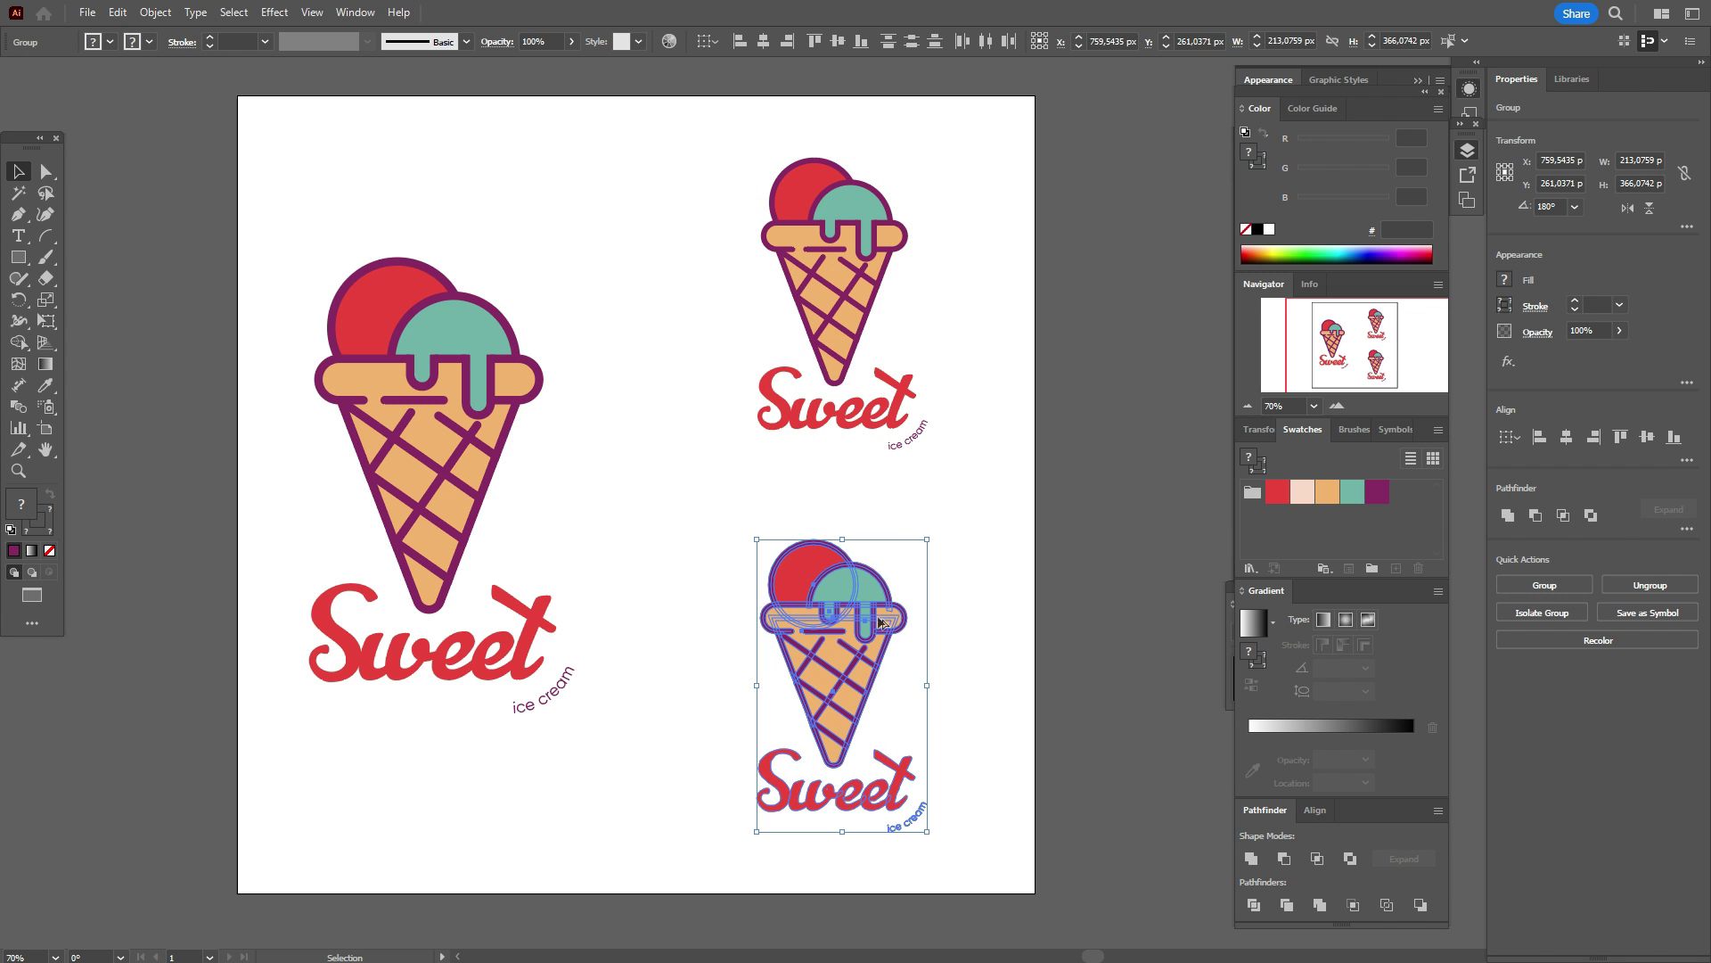
# - Ungroup the ice cream cone illustration in the upper small logo copy
pyautogui.click(881, 300)
pyautogui.click(875, 303)
pyautogui.rightClick(874, 304)
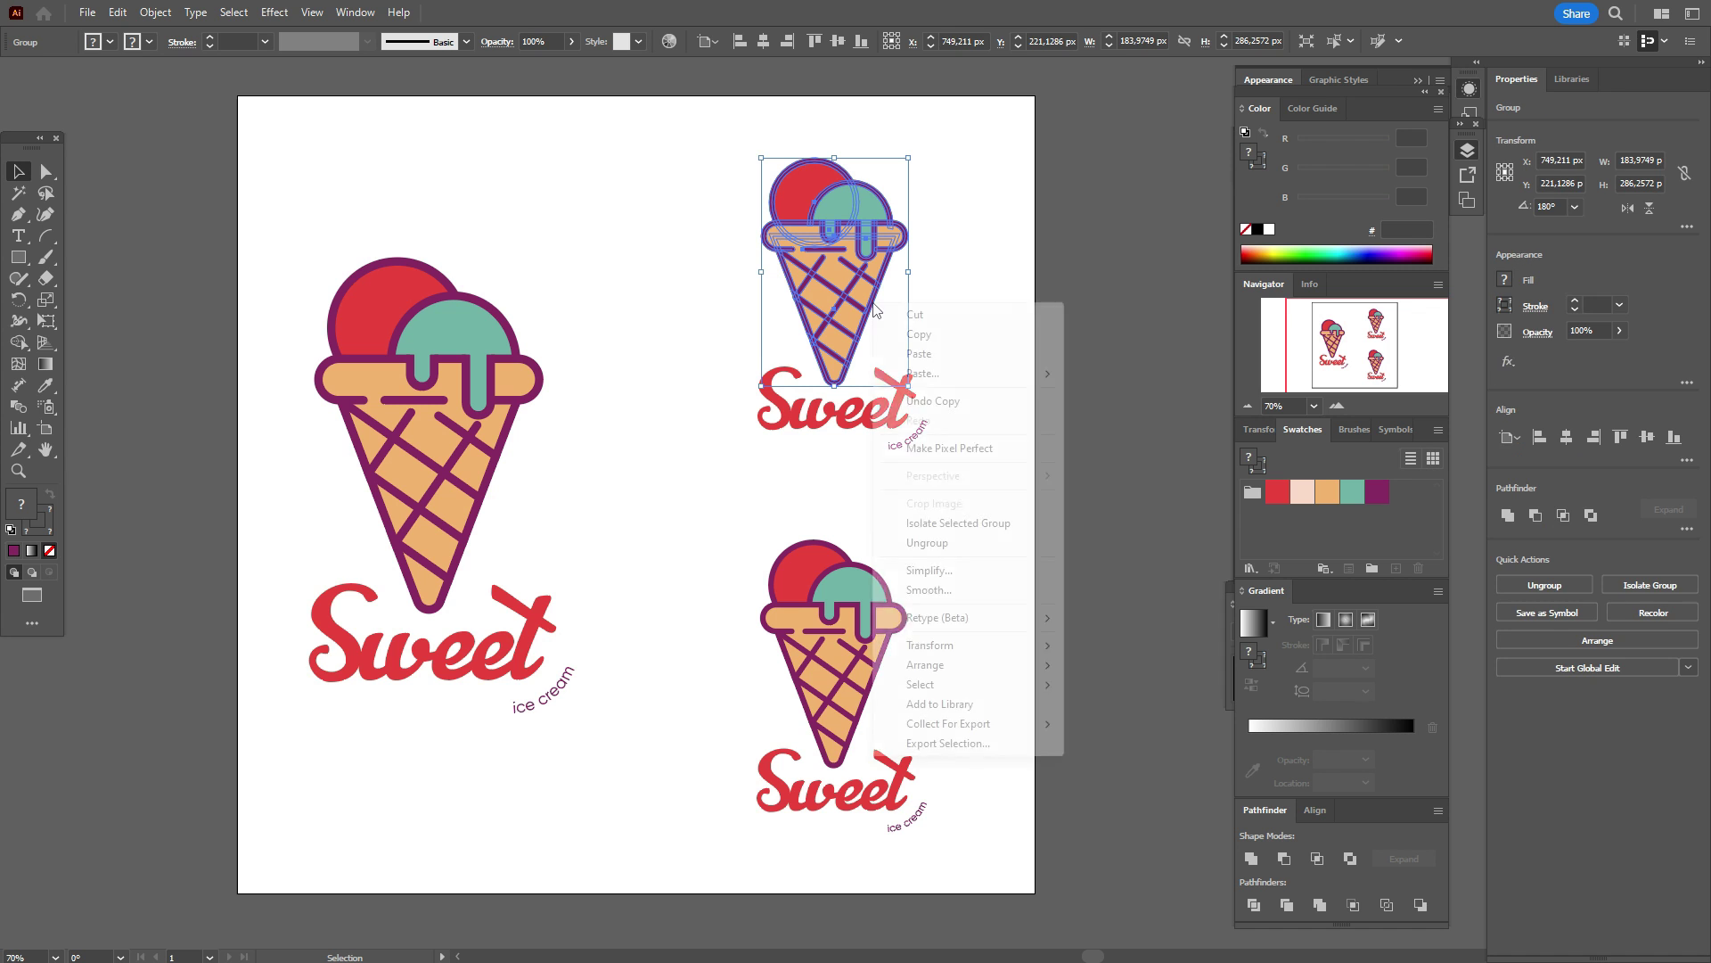
pyautogui.click(963, 543)
pyautogui.click(918, 472)
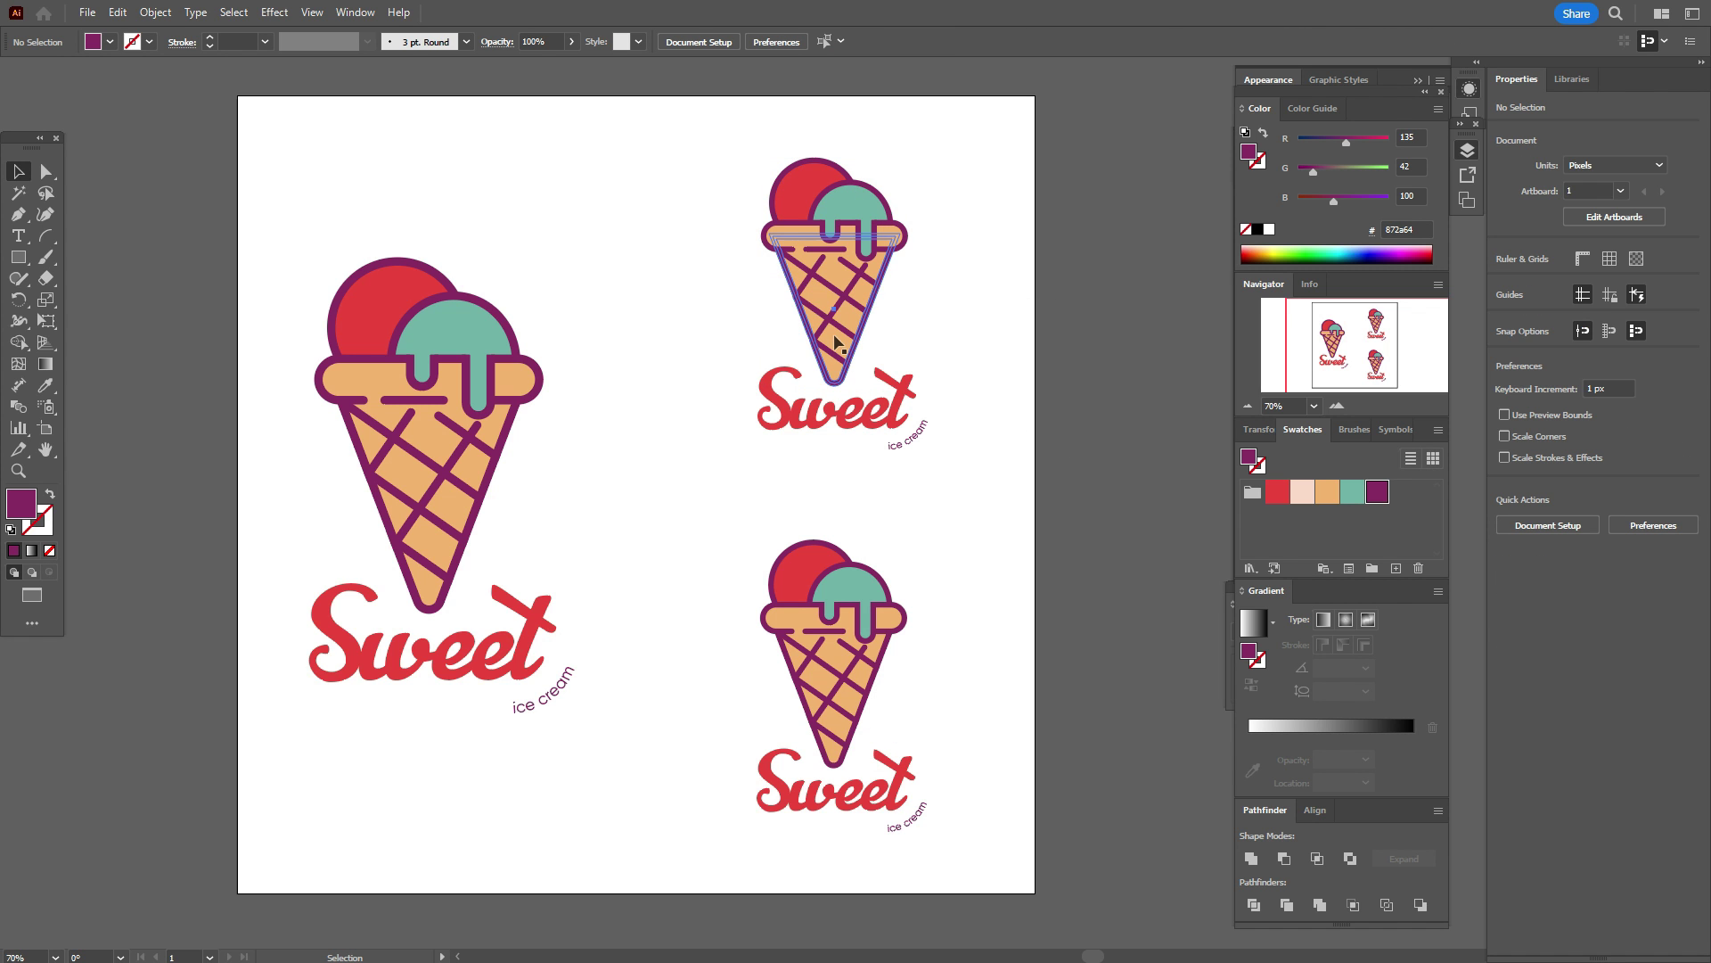
# - Ungroup the triangular cone body of the upper small logo and delete its orange fill shape
pyautogui.moveTo(836, 341); pyautogui.dragTo(878, 330)
pyautogui.hotkey('ctrl', 'z')
pyautogui.rightClick(842, 343)
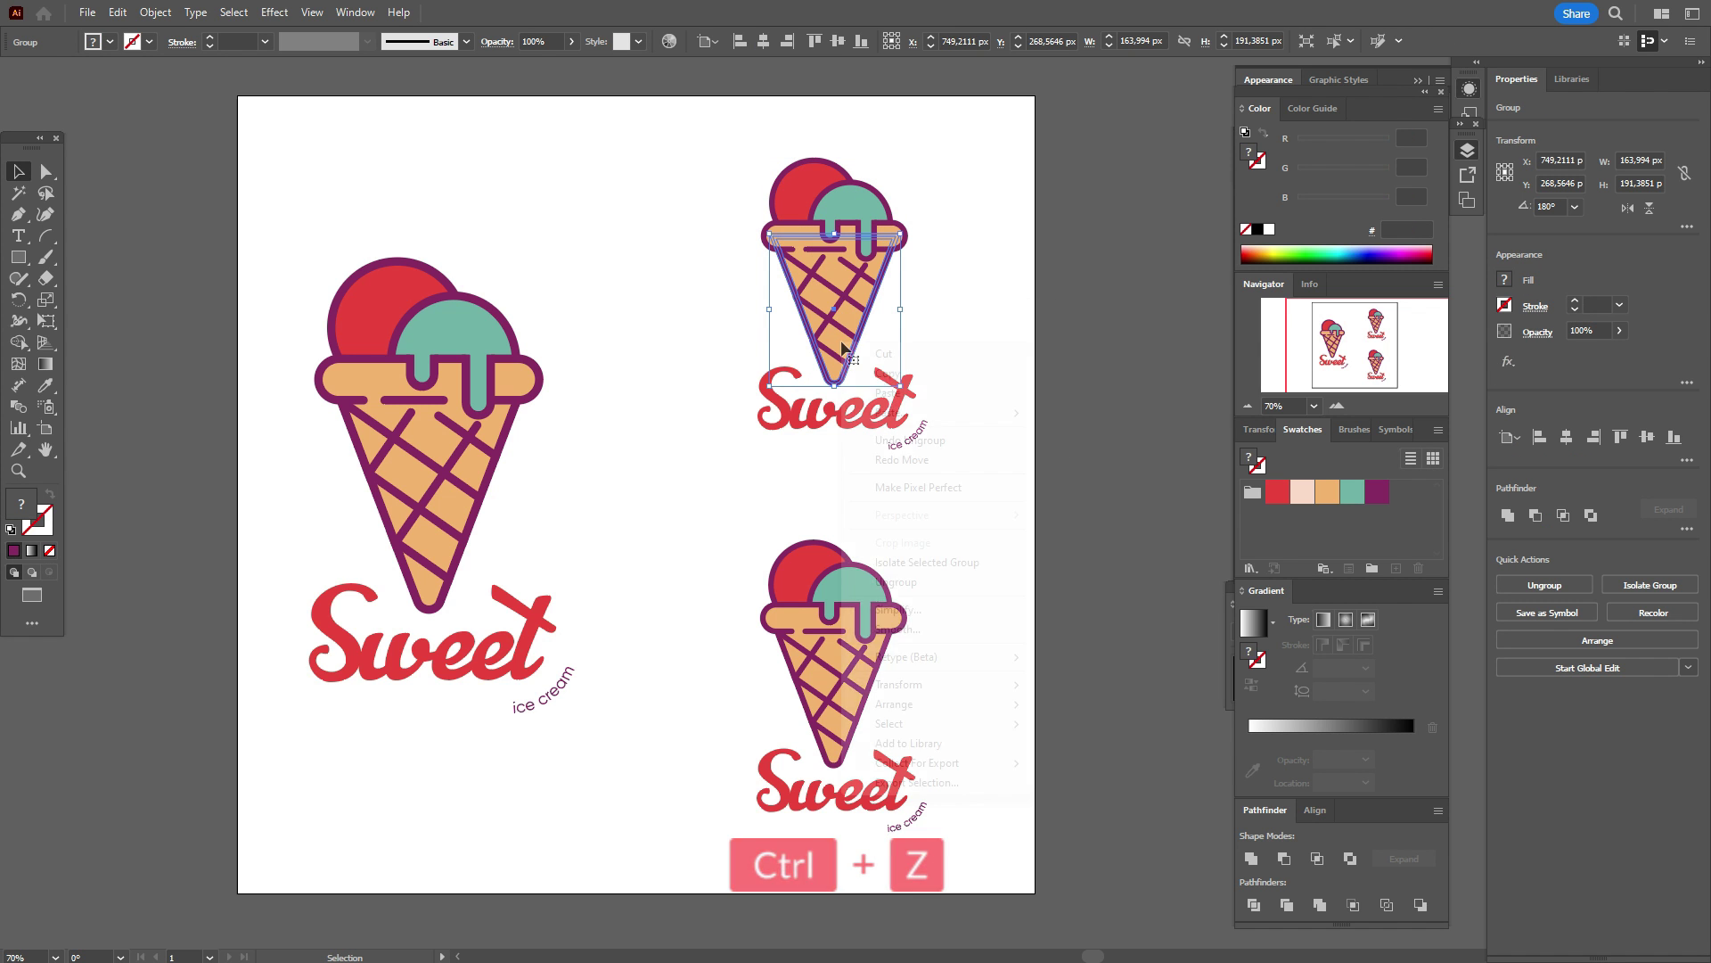
pyautogui.click(899, 581)
pyautogui.click(1040, 281)
pyautogui.moveTo(806, 312); pyautogui.dragTo(967, 314)
pyautogui.press('Delete')
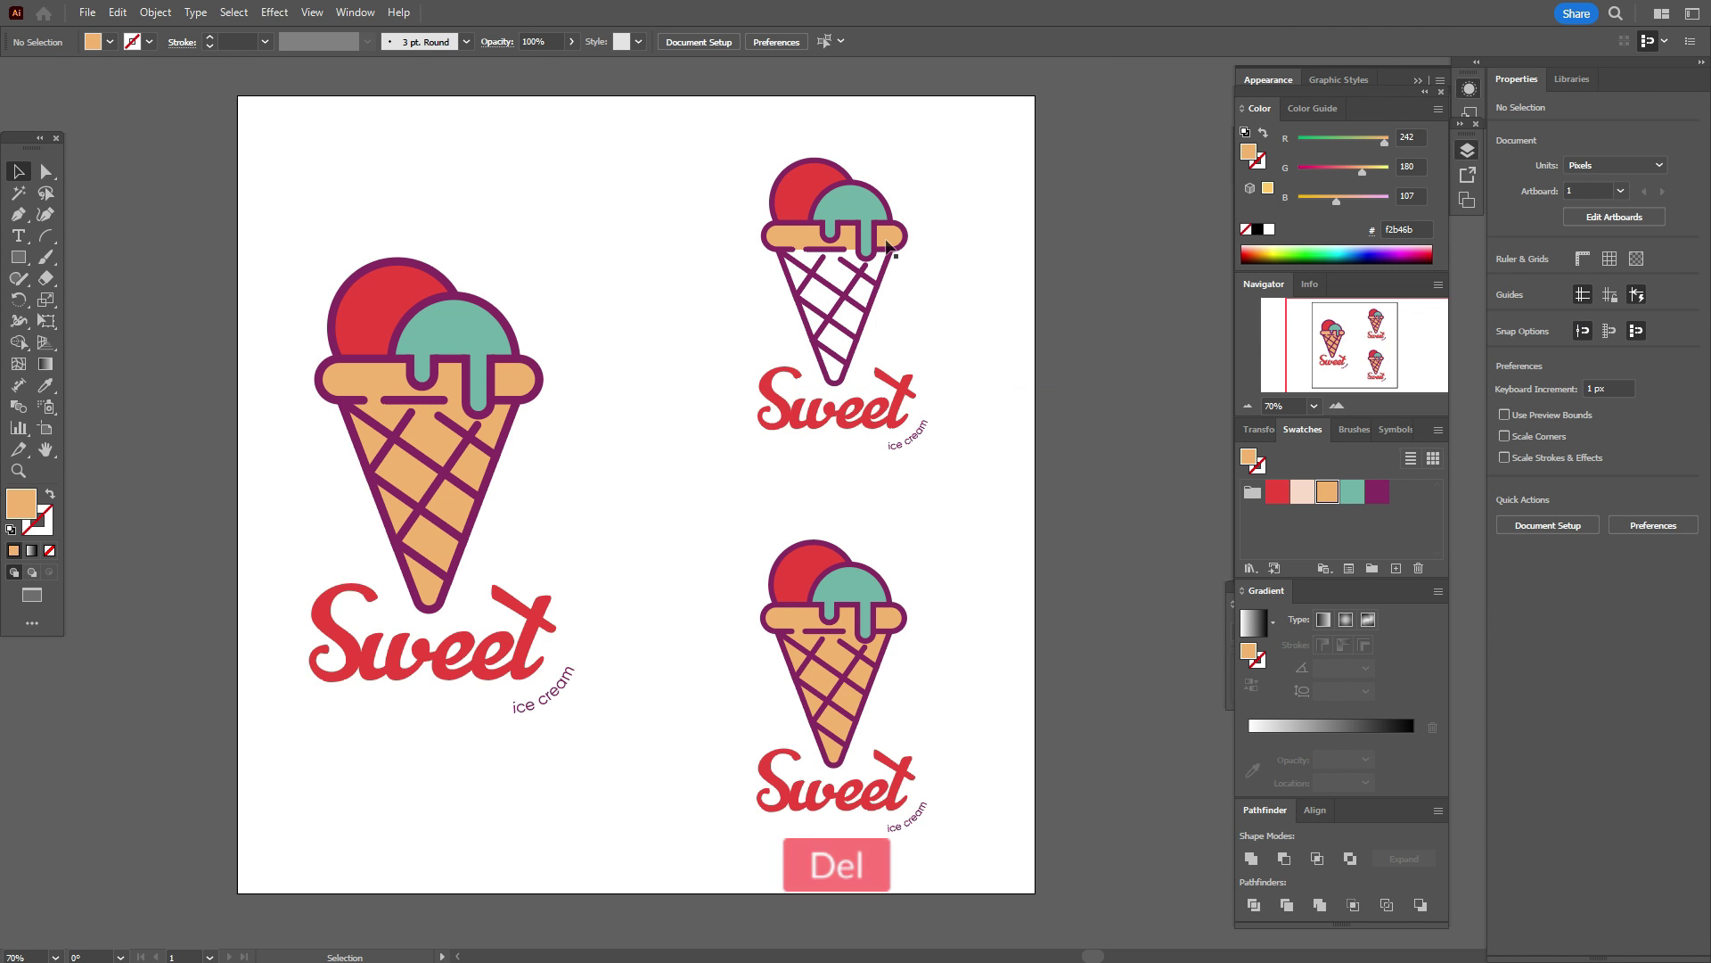
# - Ungroup the rounded cone rim of the upper small logo and delete its orange fill shape
pyautogui.click(887, 242)
pyautogui.rightClick(894, 240)
pyautogui.click(936, 466)
pyautogui.click(940, 366)
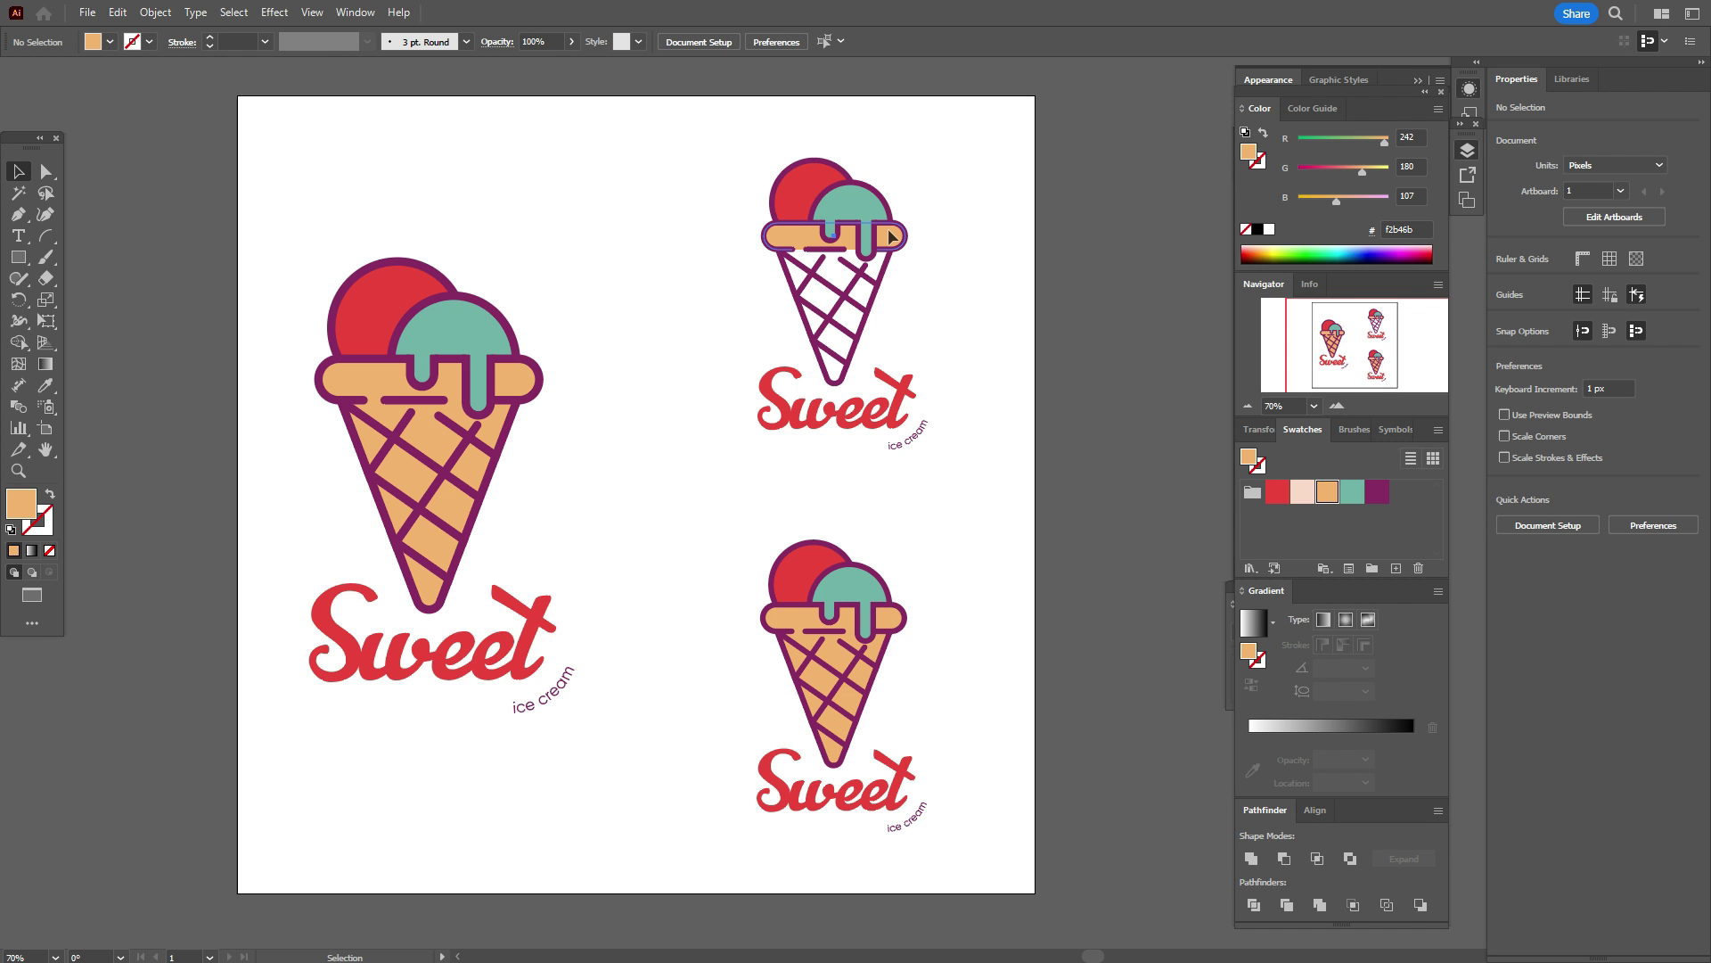
pyautogui.moveTo(914, 237); pyautogui.dragTo(1098, 234)
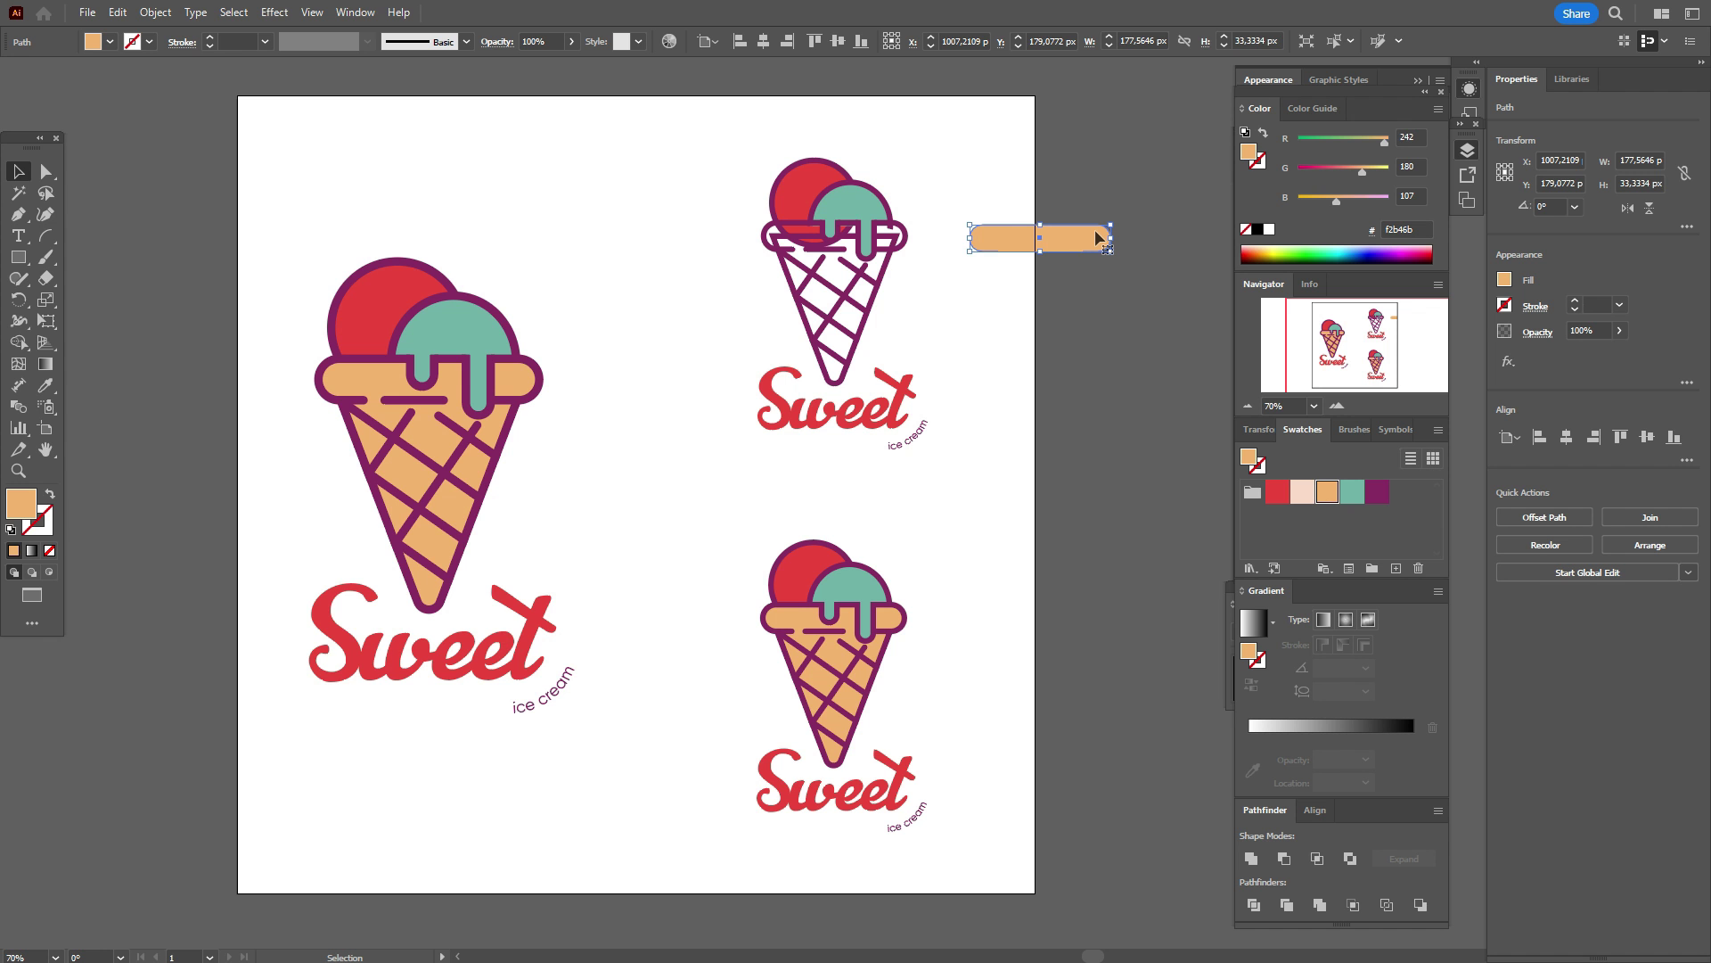
pyautogui.press('Delete')
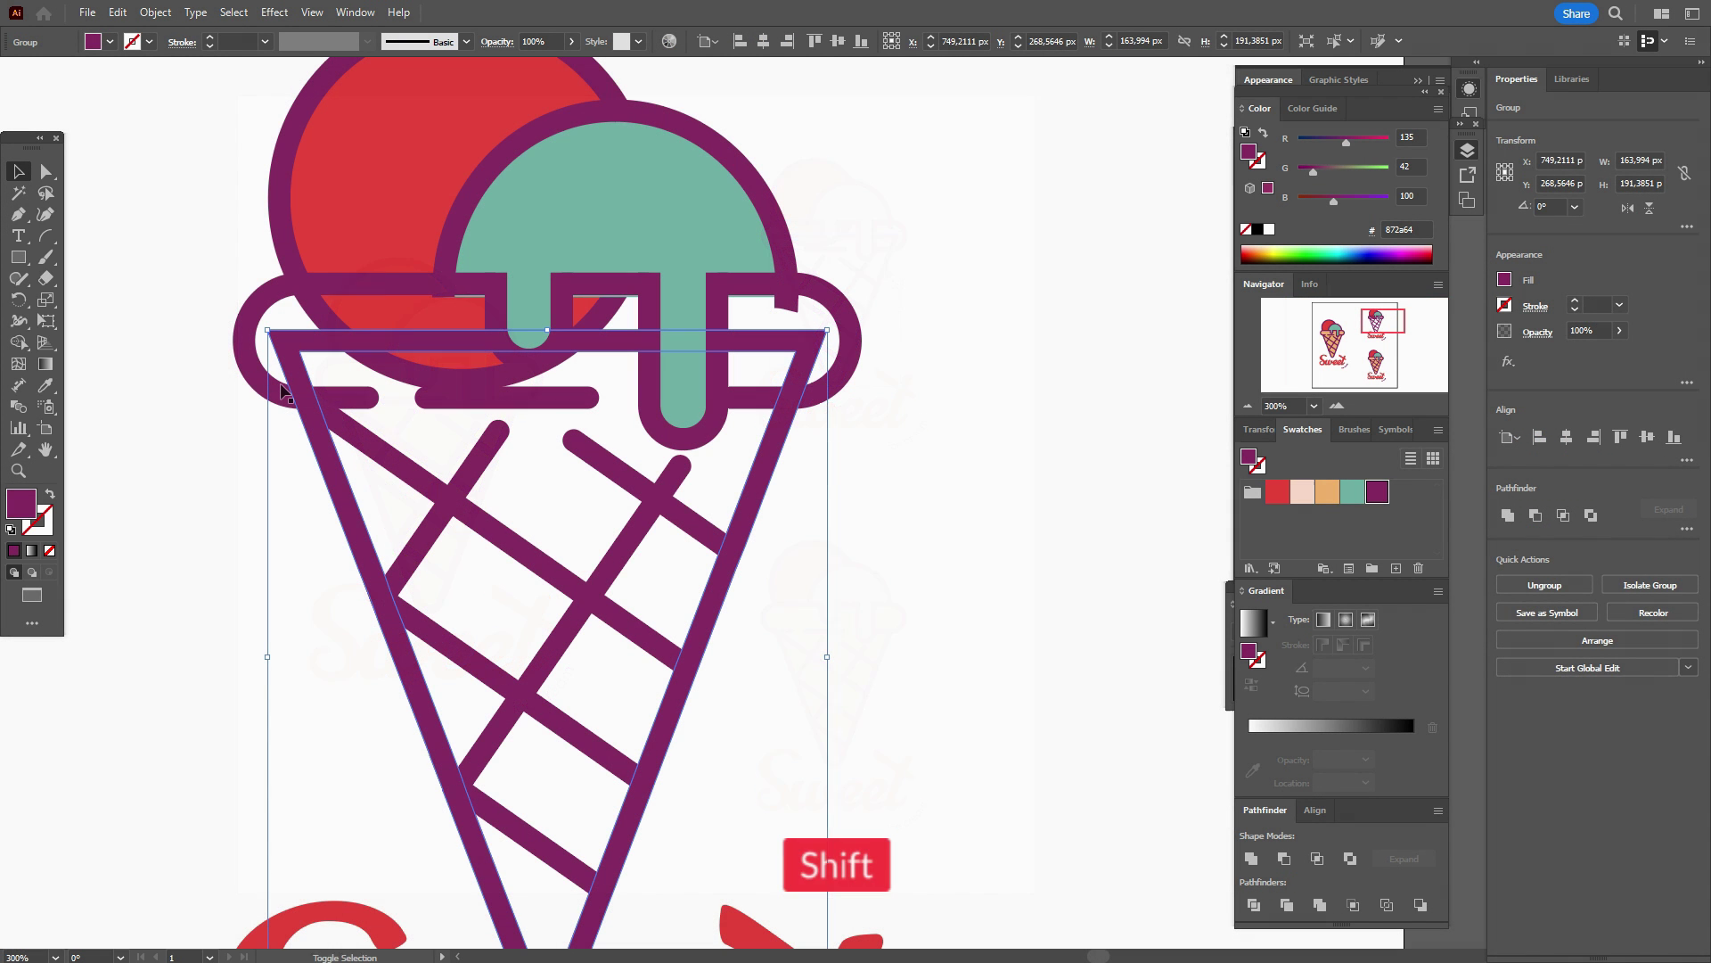
# - Remove the top of the cone's triangular outline inside the rim, using Shape Builder on the cone and rim outlines
pyautogui.keyDown('shift'); pyautogui.click(281, 389); pyautogui.keyUp('shift')
pyautogui.click(18, 341)
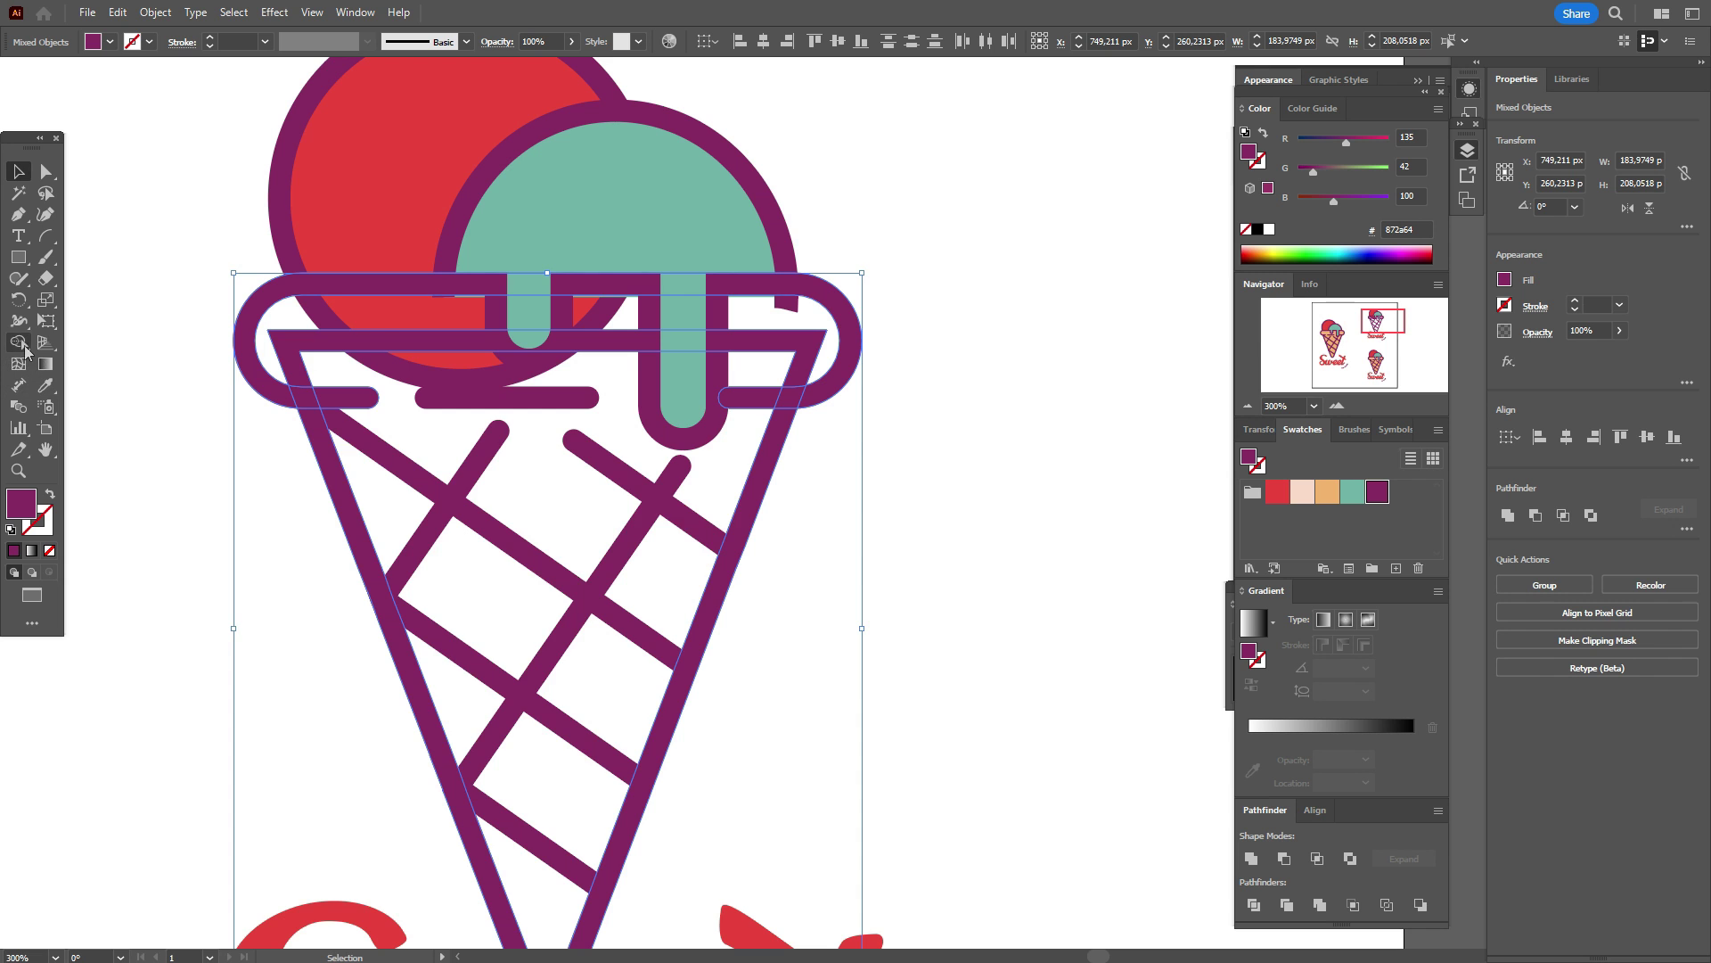
pyautogui.keyDown('alt'); pyautogui.click(339, 349); pyautogui.keyUp('alt')
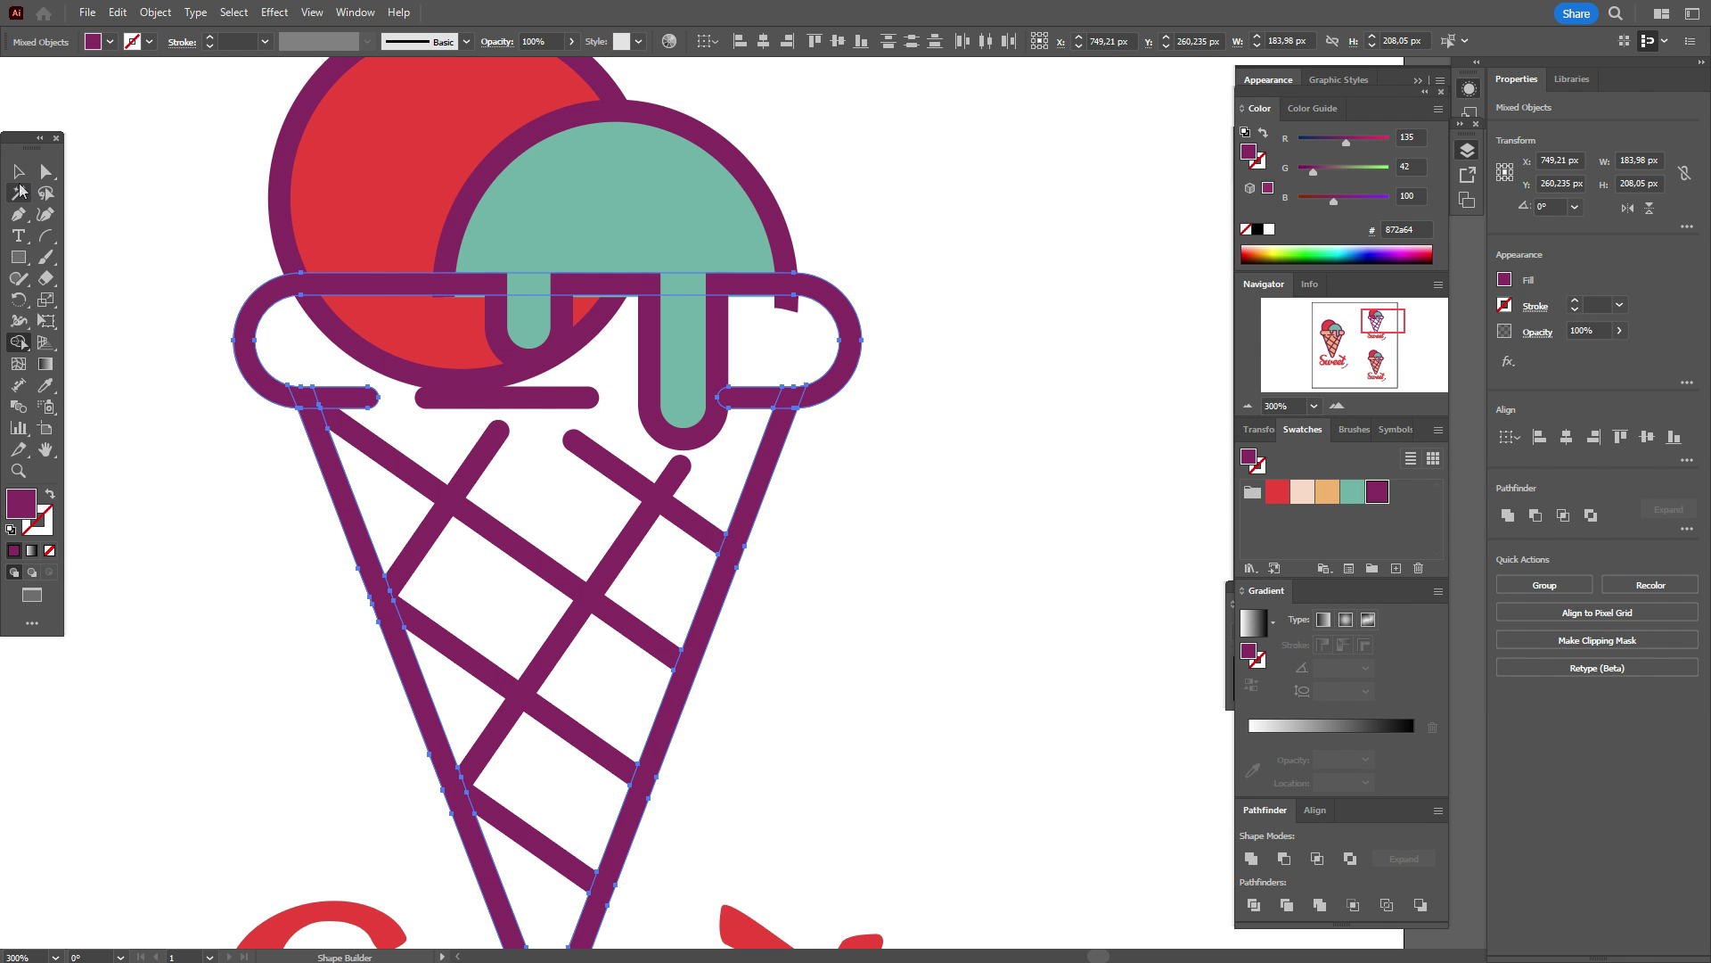
pyautogui.click(21, 174)
pyautogui.click(907, 254)
# - Remove the stub of the teal scoop's outline protruding below the rim's top edge, using Shape Builder on both outlines
pyautogui.click(837, 332)
pyautogui.keyDown('shift'); pyautogui.click(793, 237); pyautogui.keyUp('shift')
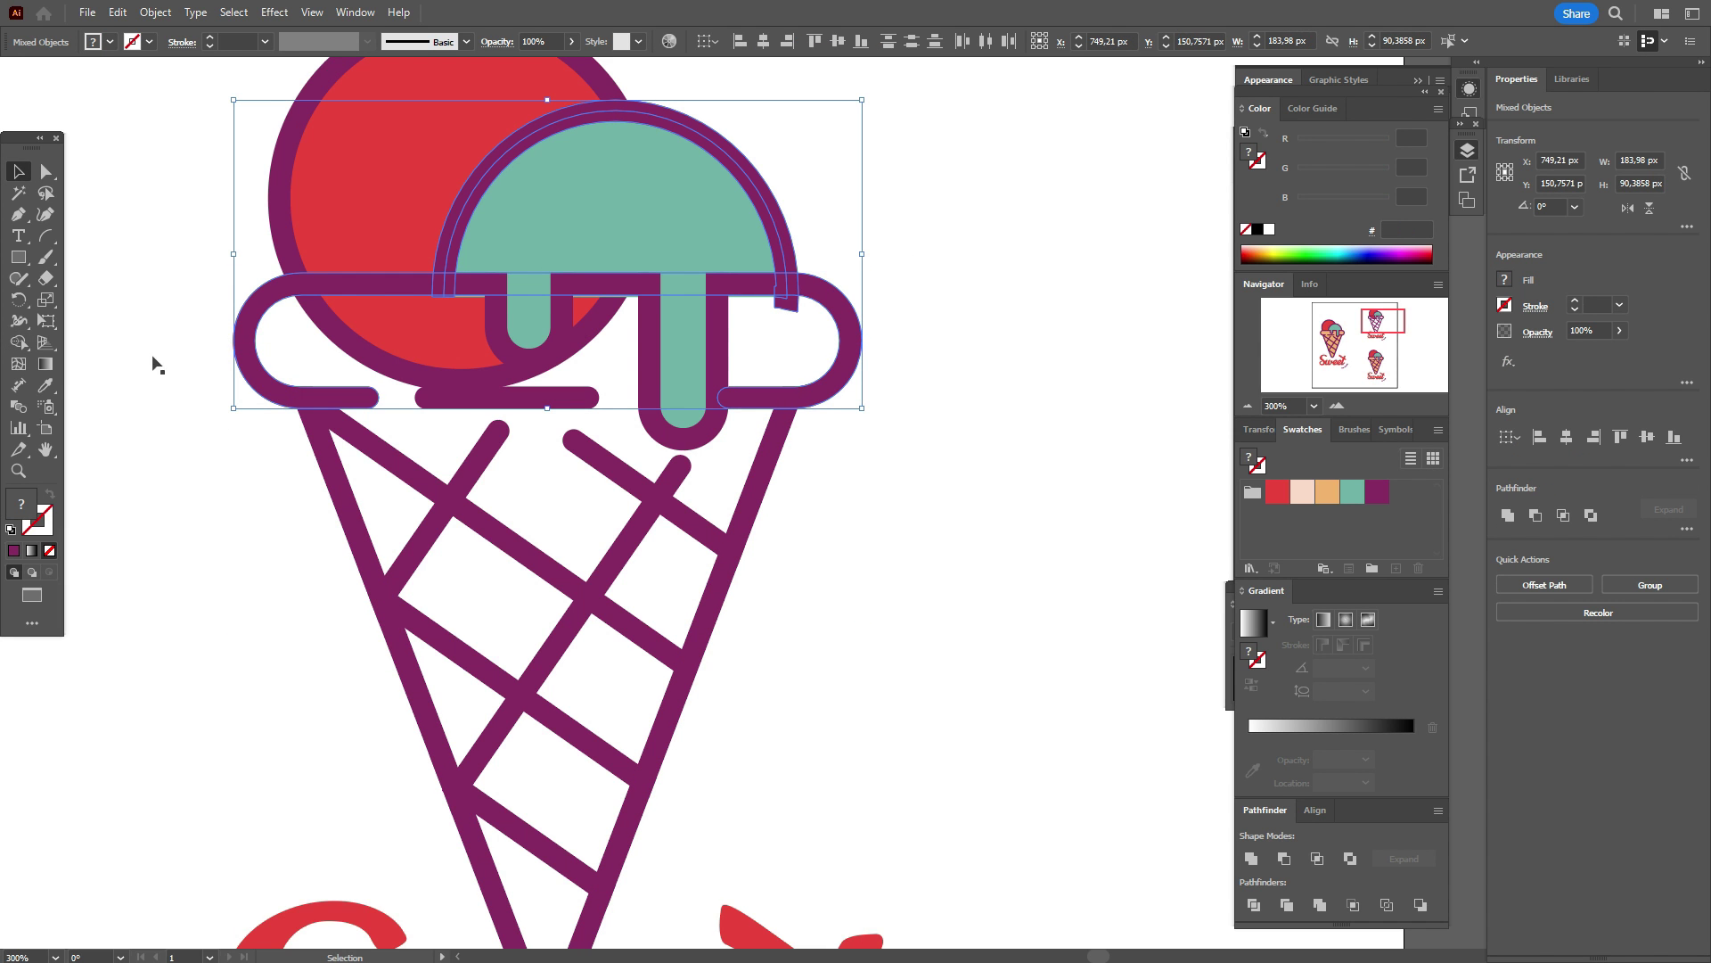
pyautogui.click(18, 342)
pyautogui.keyDown('alt'); pyautogui.click(786, 305); pyautogui.keyUp('alt')
pyautogui.click(19, 171)
pyautogui.click(970, 385)
pyautogui.scroll(2, 991, 381)
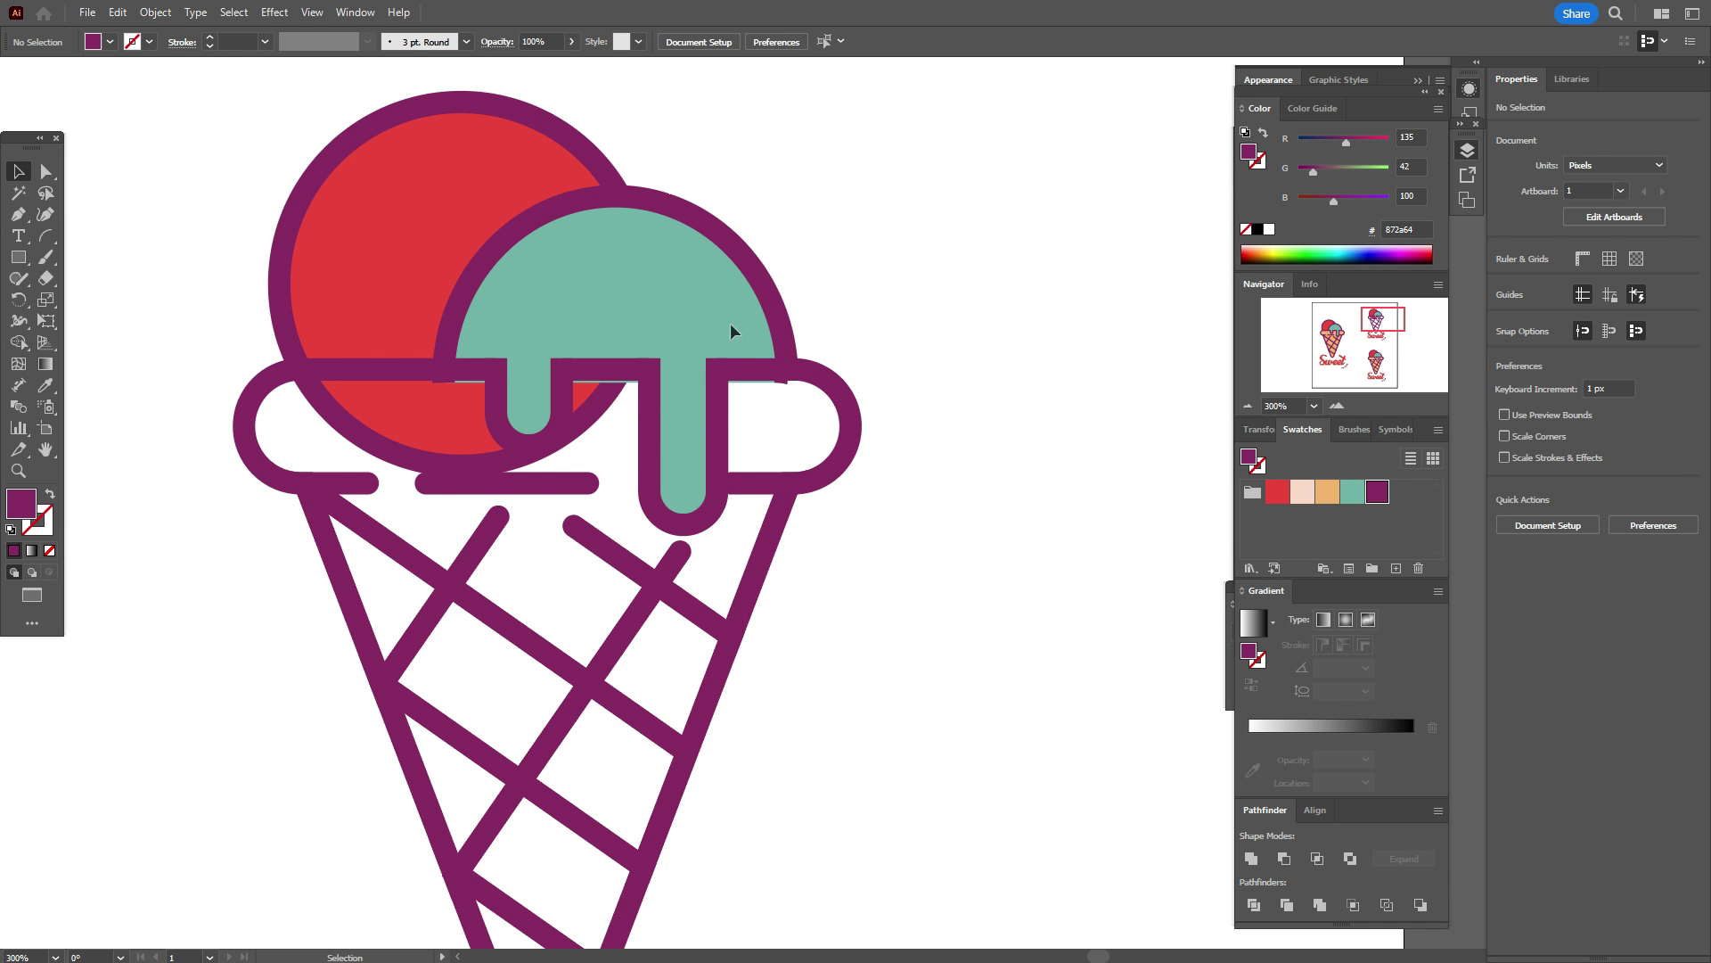
# - Ungroup the teal scoop of the upper small logo and delete its teal fill shape
pyautogui.click(702, 310)
pyautogui.rightClick(702, 310)
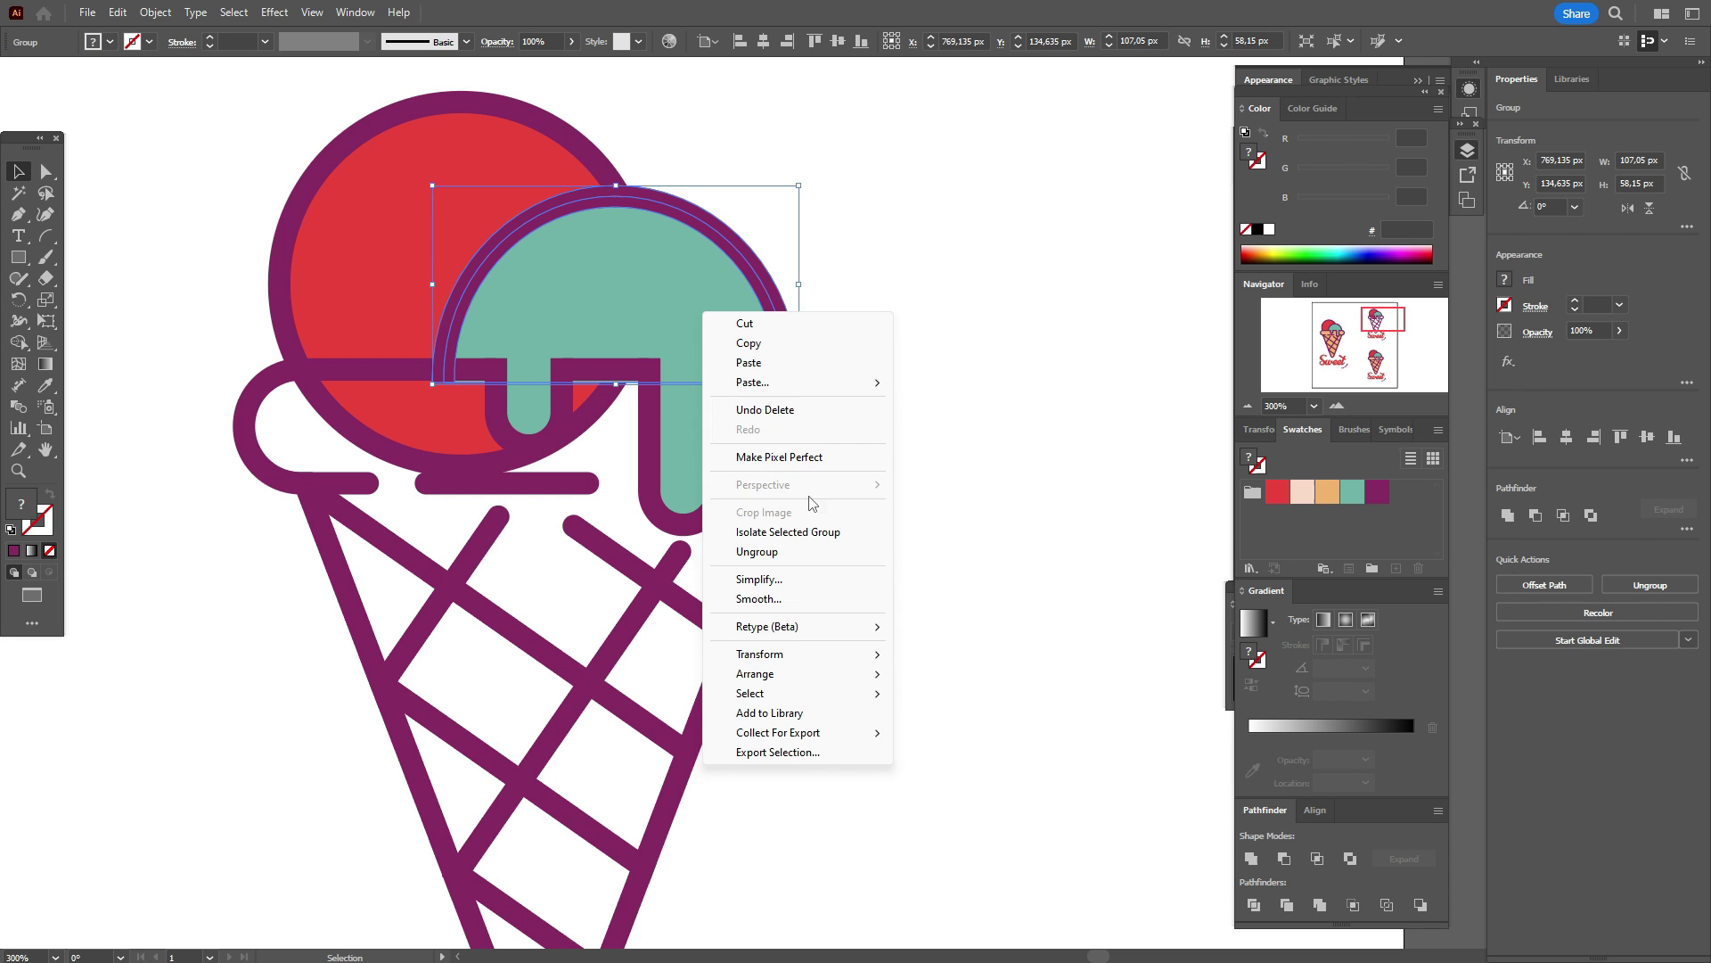
pyautogui.click(824, 559)
pyautogui.click(628, 273)
pyautogui.moveTo(627, 273); pyautogui.dragTo(997, 237)
pyautogui.press('Delete')
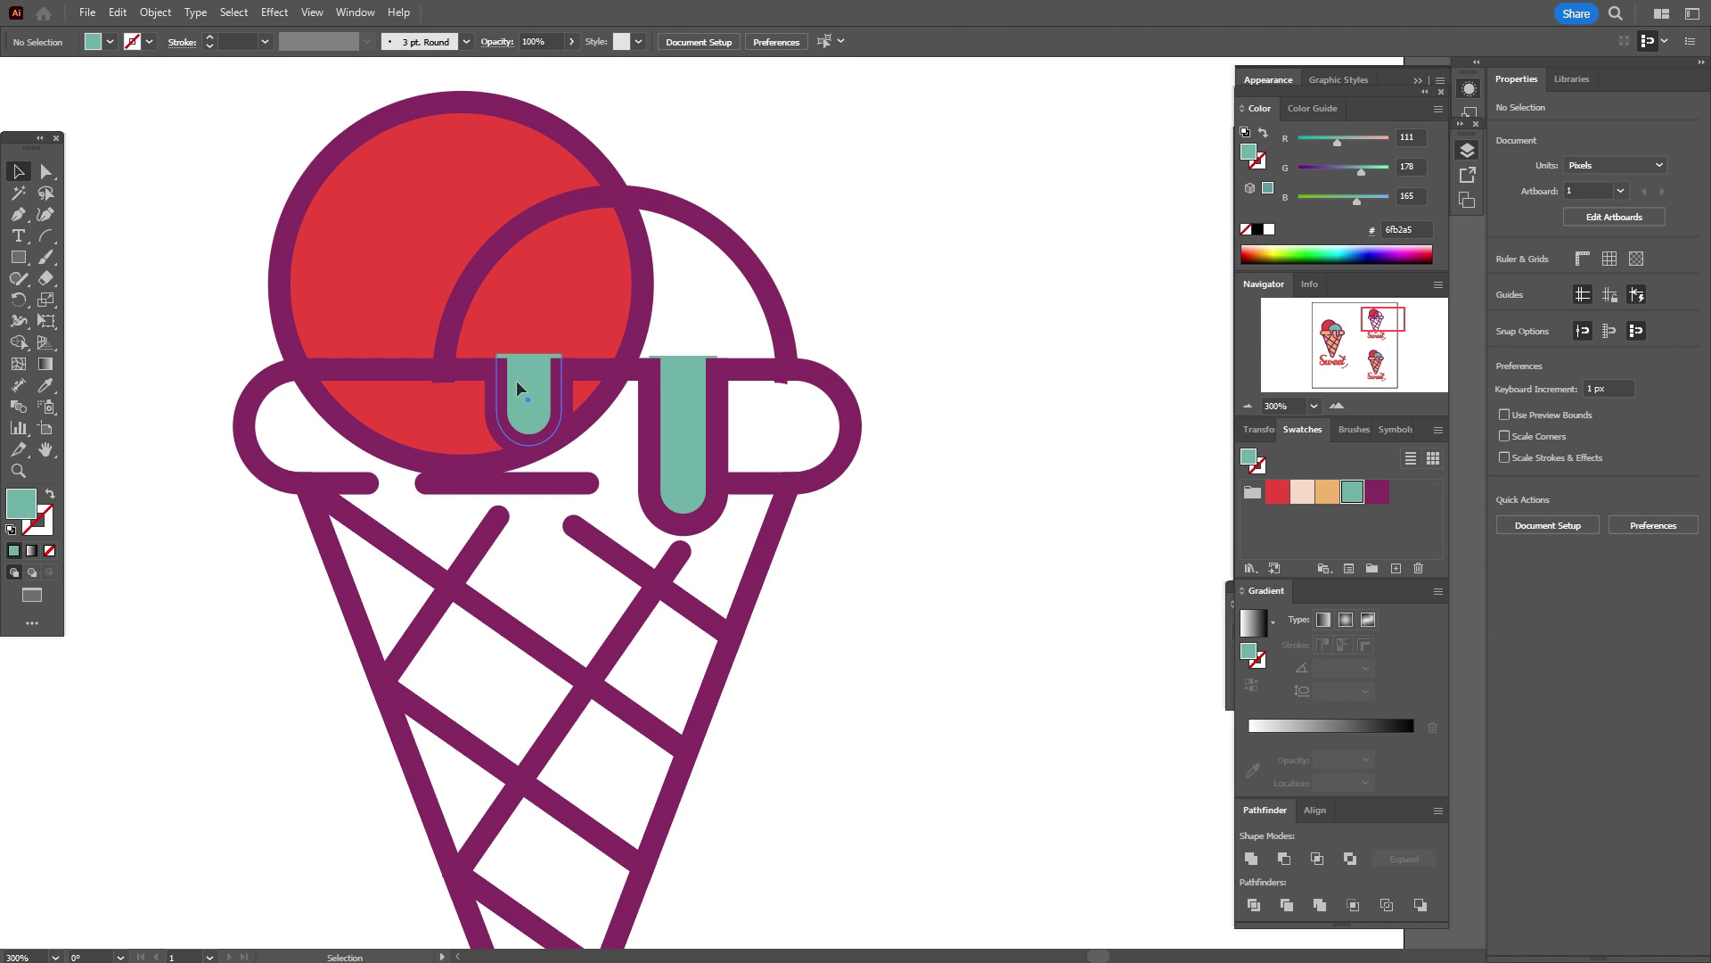
# - Delete the teal fill shapes inside the short and long drips of the upper small logo
pyautogui.click(887, 312)
pyautogui.press('Delete')
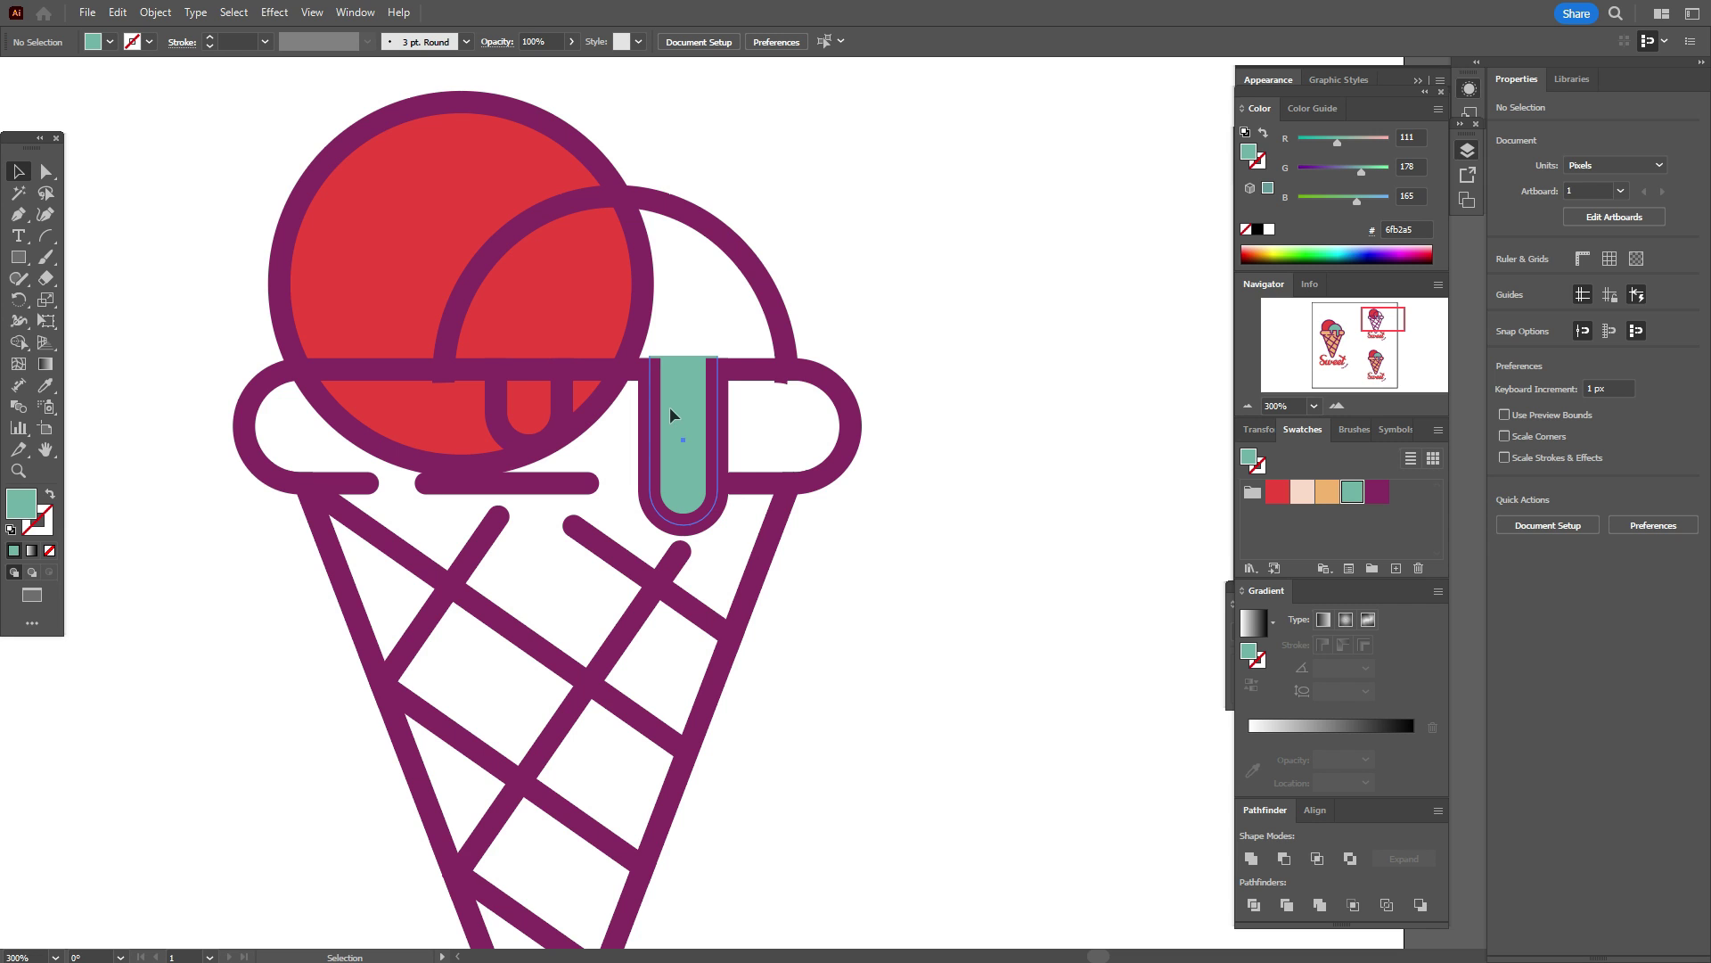
pyautogui.moveTo(670, 407); pyautogui.dragTo(929, 361)
pyautogui.press('Delete')
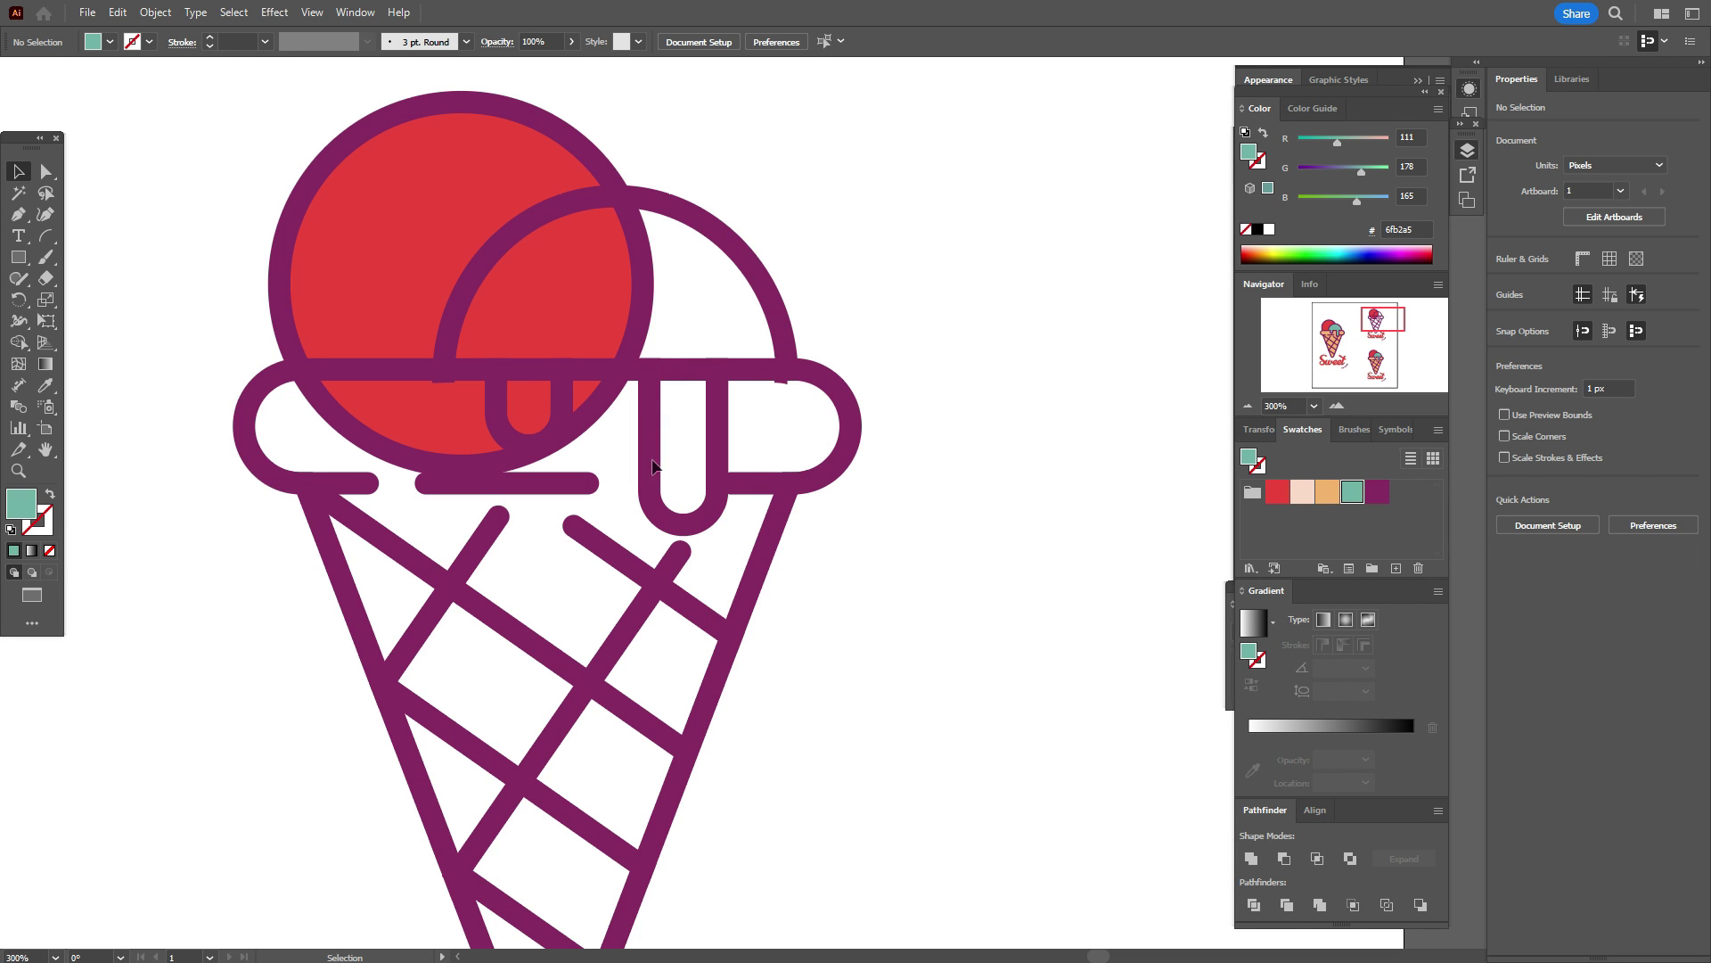
# - Remove the rim outline segment crossing the top of the short drip, using Shape Builder on the rim and drip outlines
pyautogui.click(501, 265)
pyautogui.moveTo(616, 386); pyautogui.dragTo(625, 378)
pyautogui.click(730, 394)
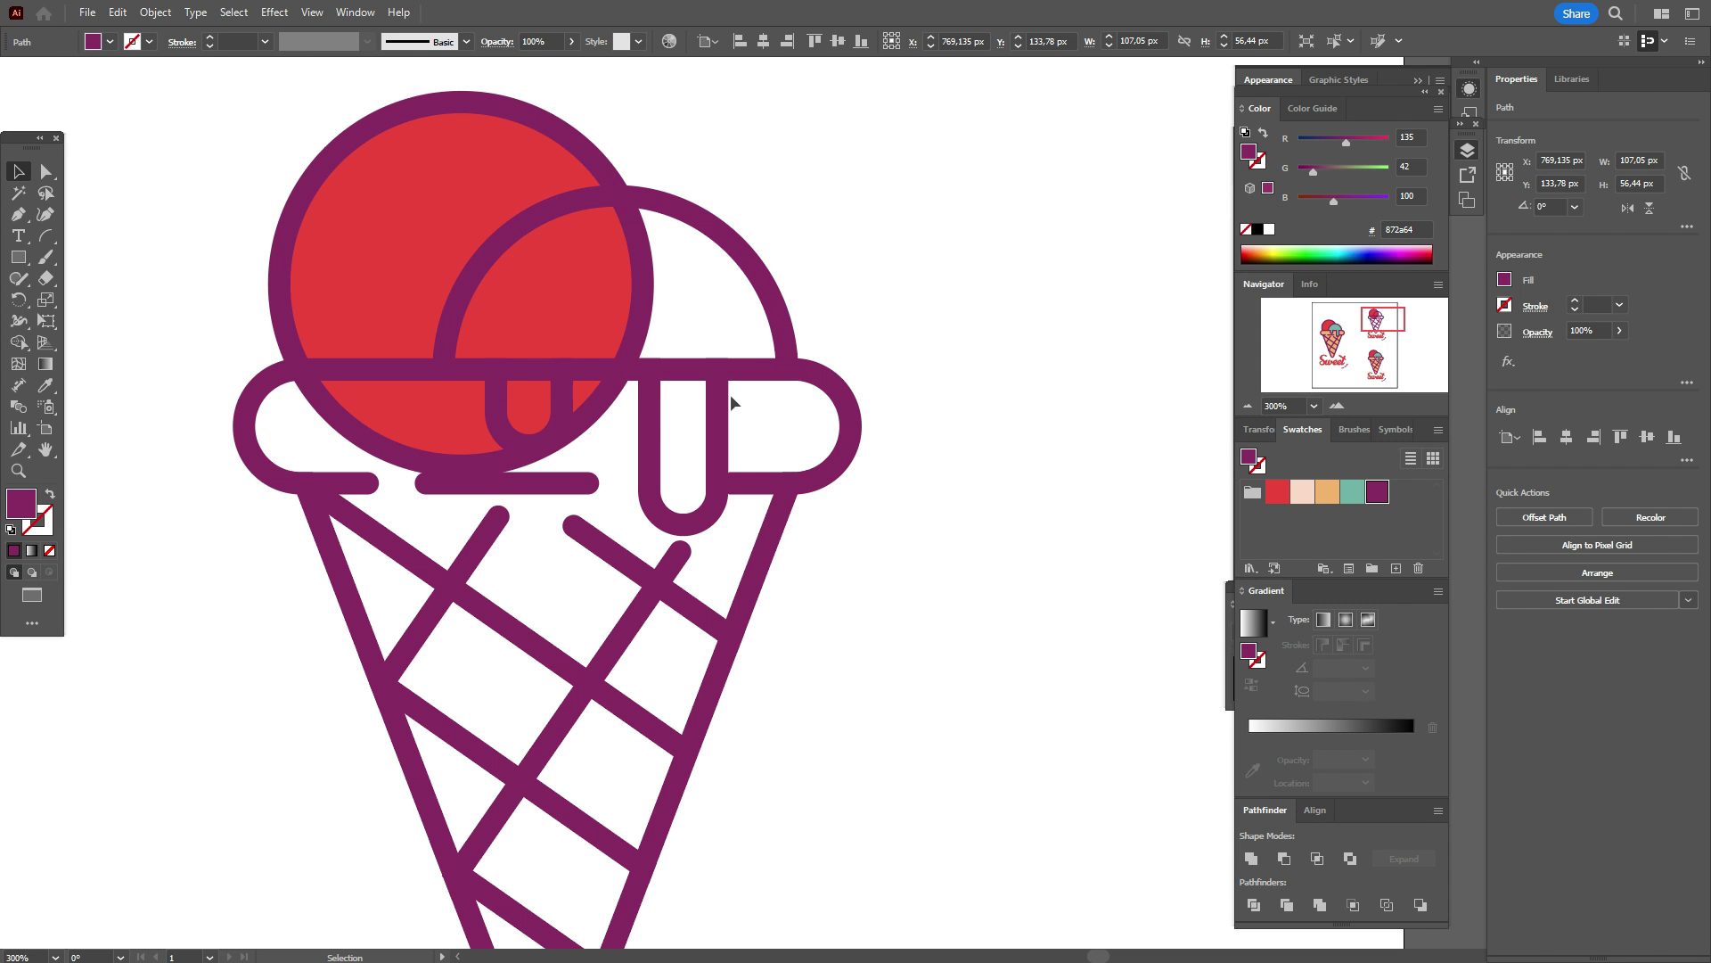
pyautogui.click(567, 373)
pyautogui.keyDown('shift'); pyautogui.click(534, 372); pyautogui.keyUp('shift')
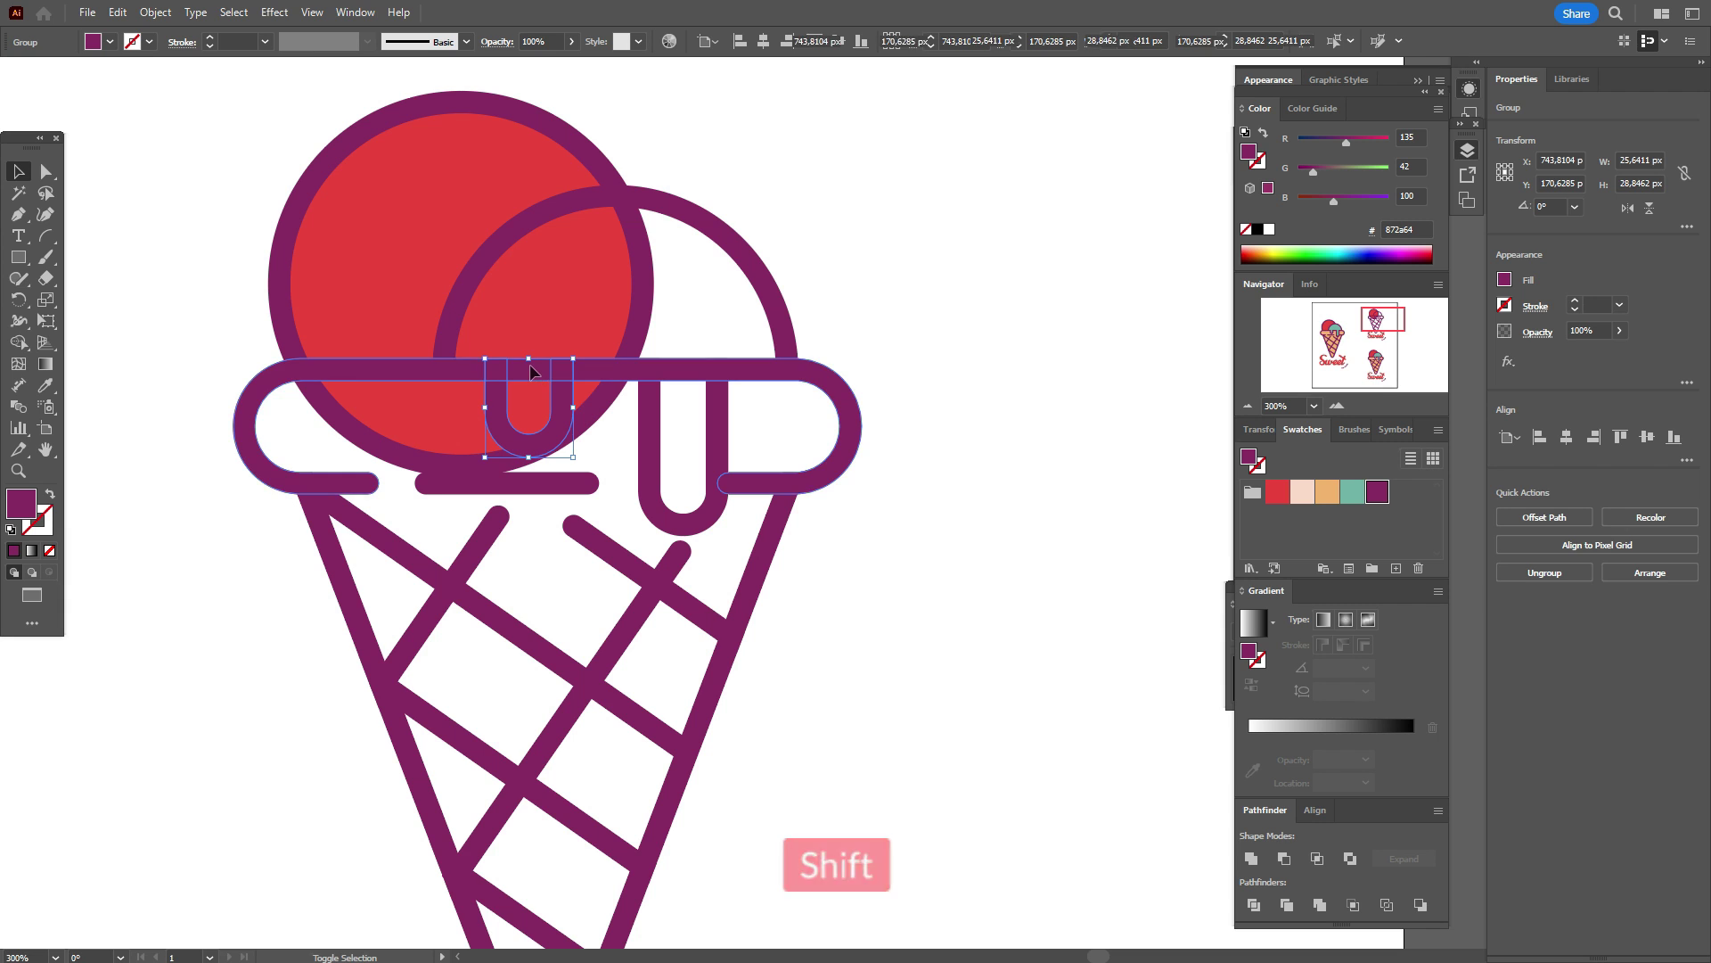
pyautogui.click(21, 346)
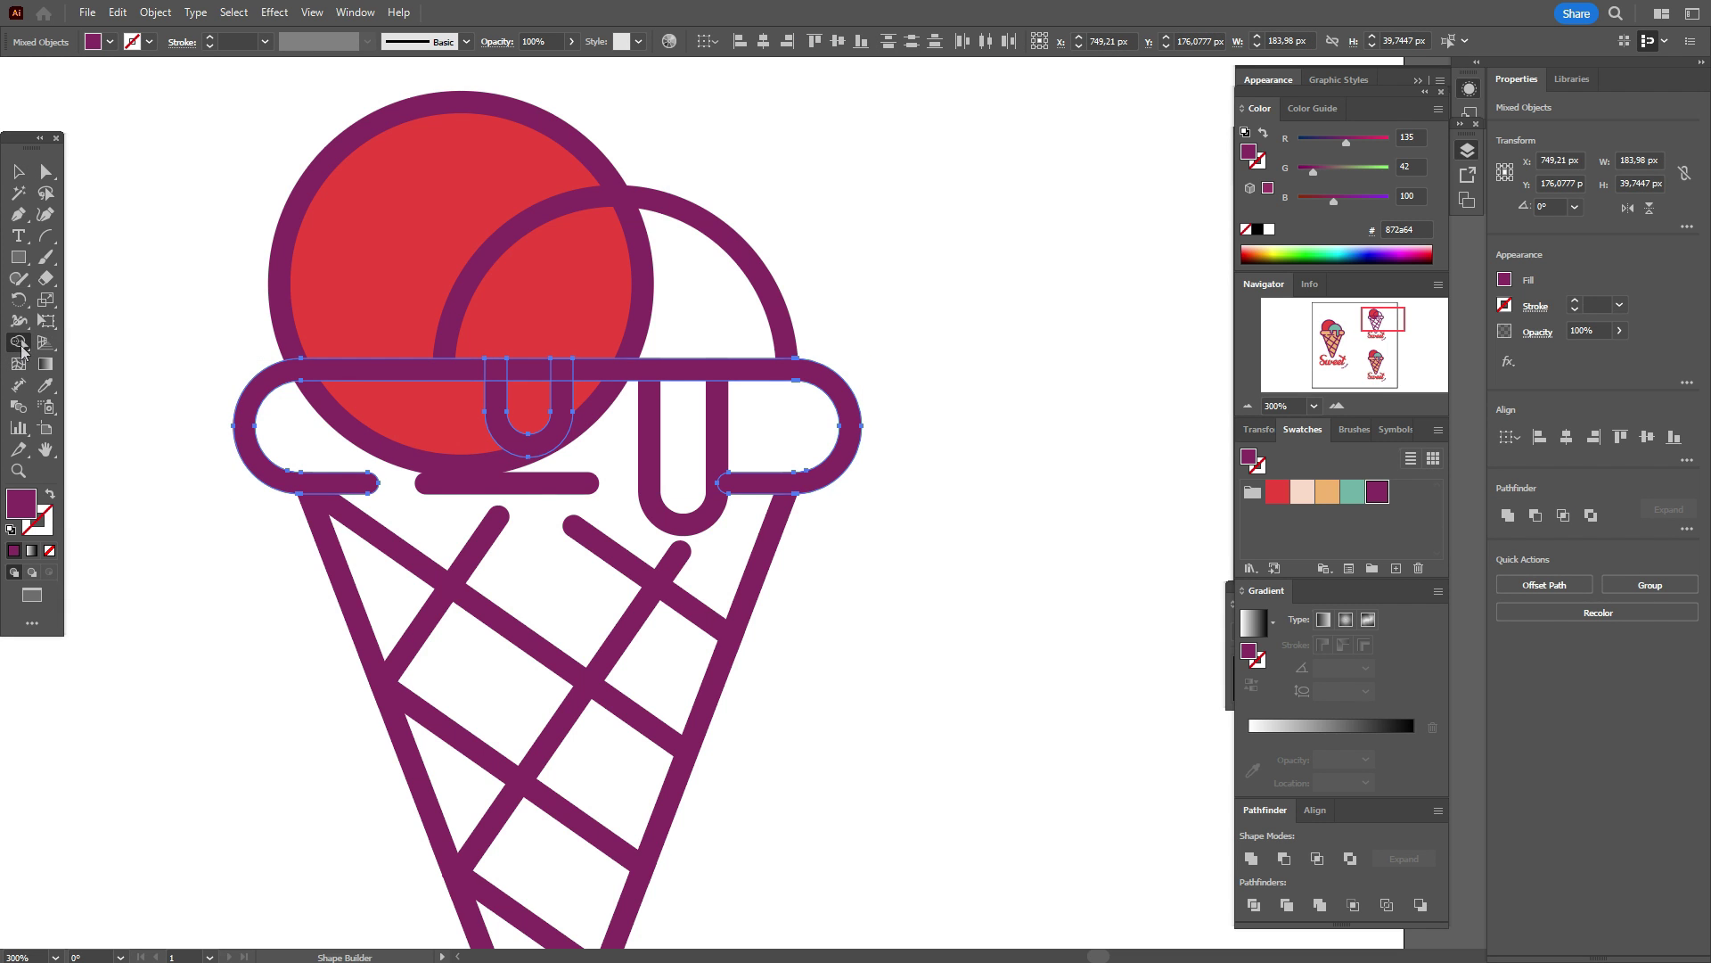
pyautogui.keyDown('alt'); pyautogui.click(527, 370); pyautogui.keyUp('alt')
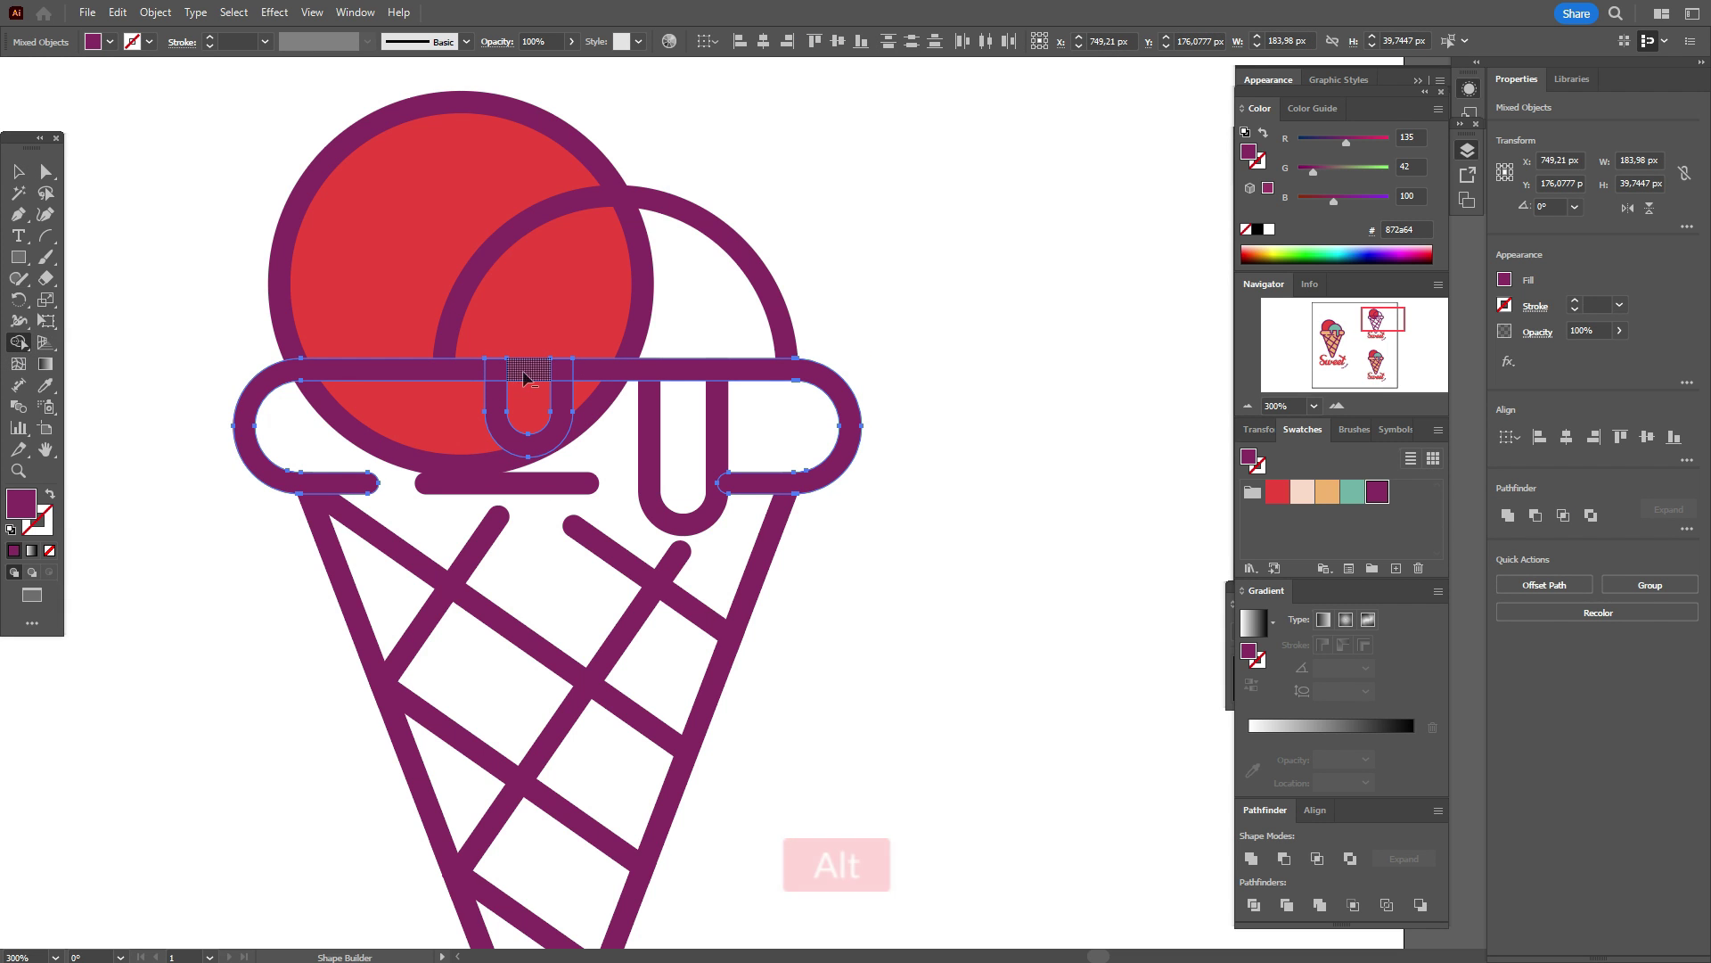
pyautogui.click(22, 166)
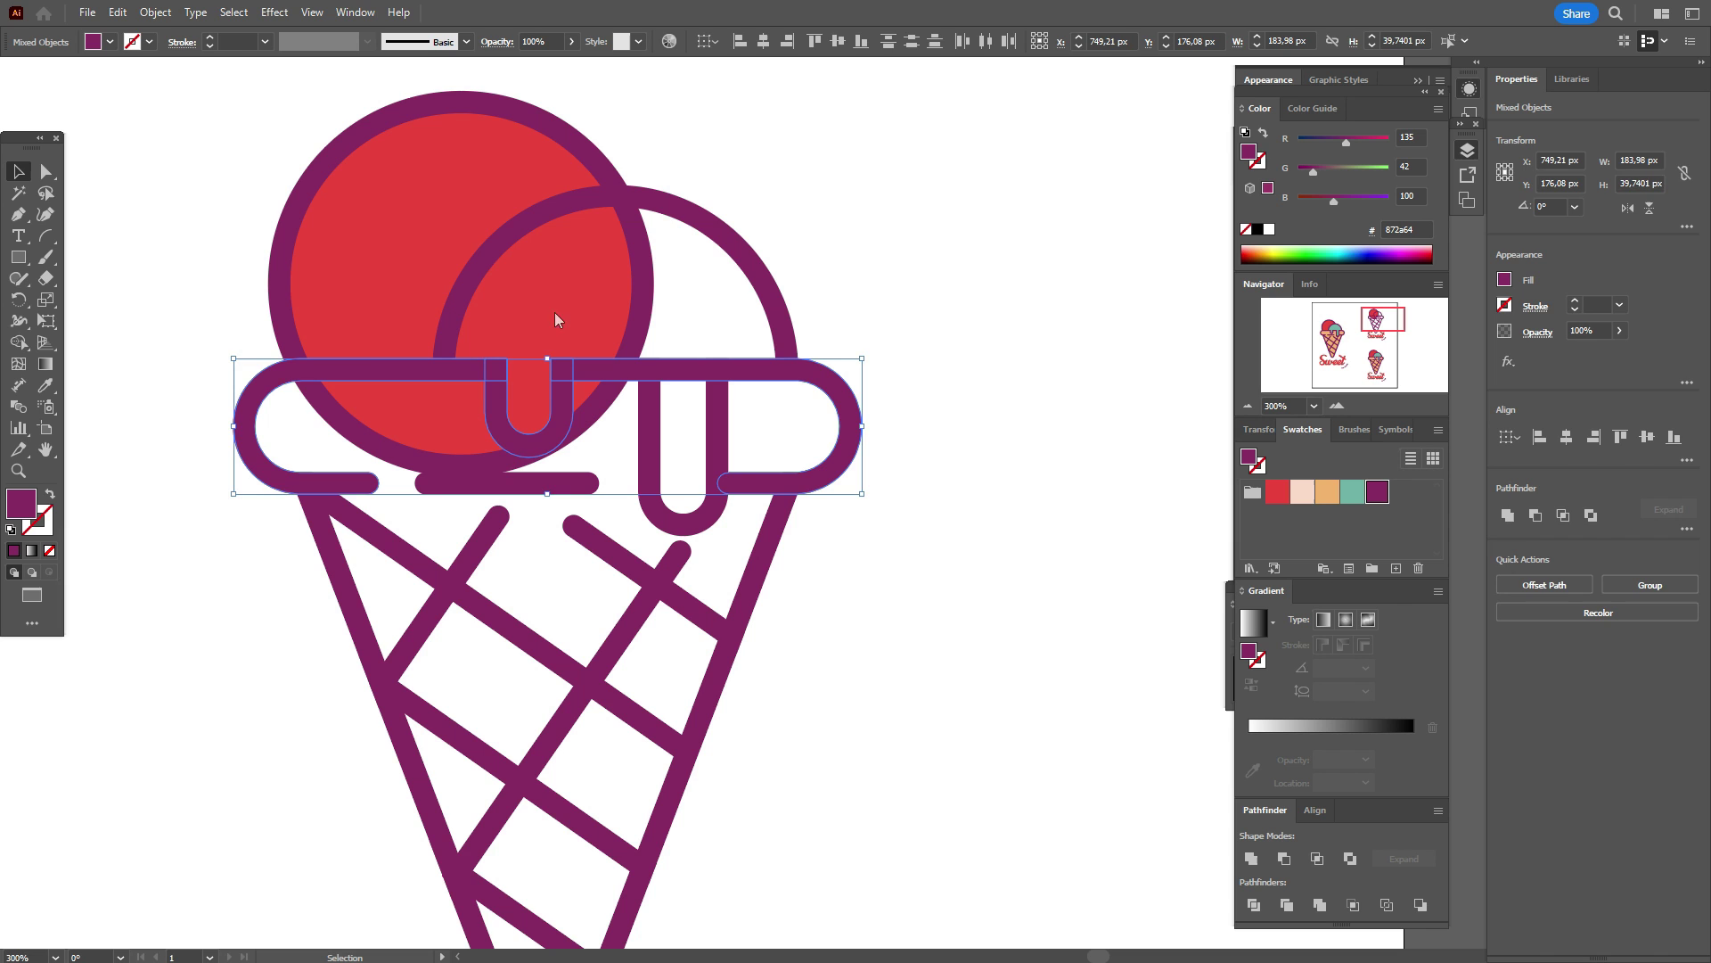
# - Remove the rim outline segment crossing the top of the long drip, using Shape Builder on the rim and drip outlines
pyautogui.click(1040, 308)
pyautogui.click(729, 401)
pyautogui.keyDown('shift'); pyautogui.click(728, 403); pyautogui.keyUp('shift')
pyautogui.click(18, 343)
pyautogui.keyDown('alt'); pyautogui.click(683, 369); pyautogui.keyUp('alt')
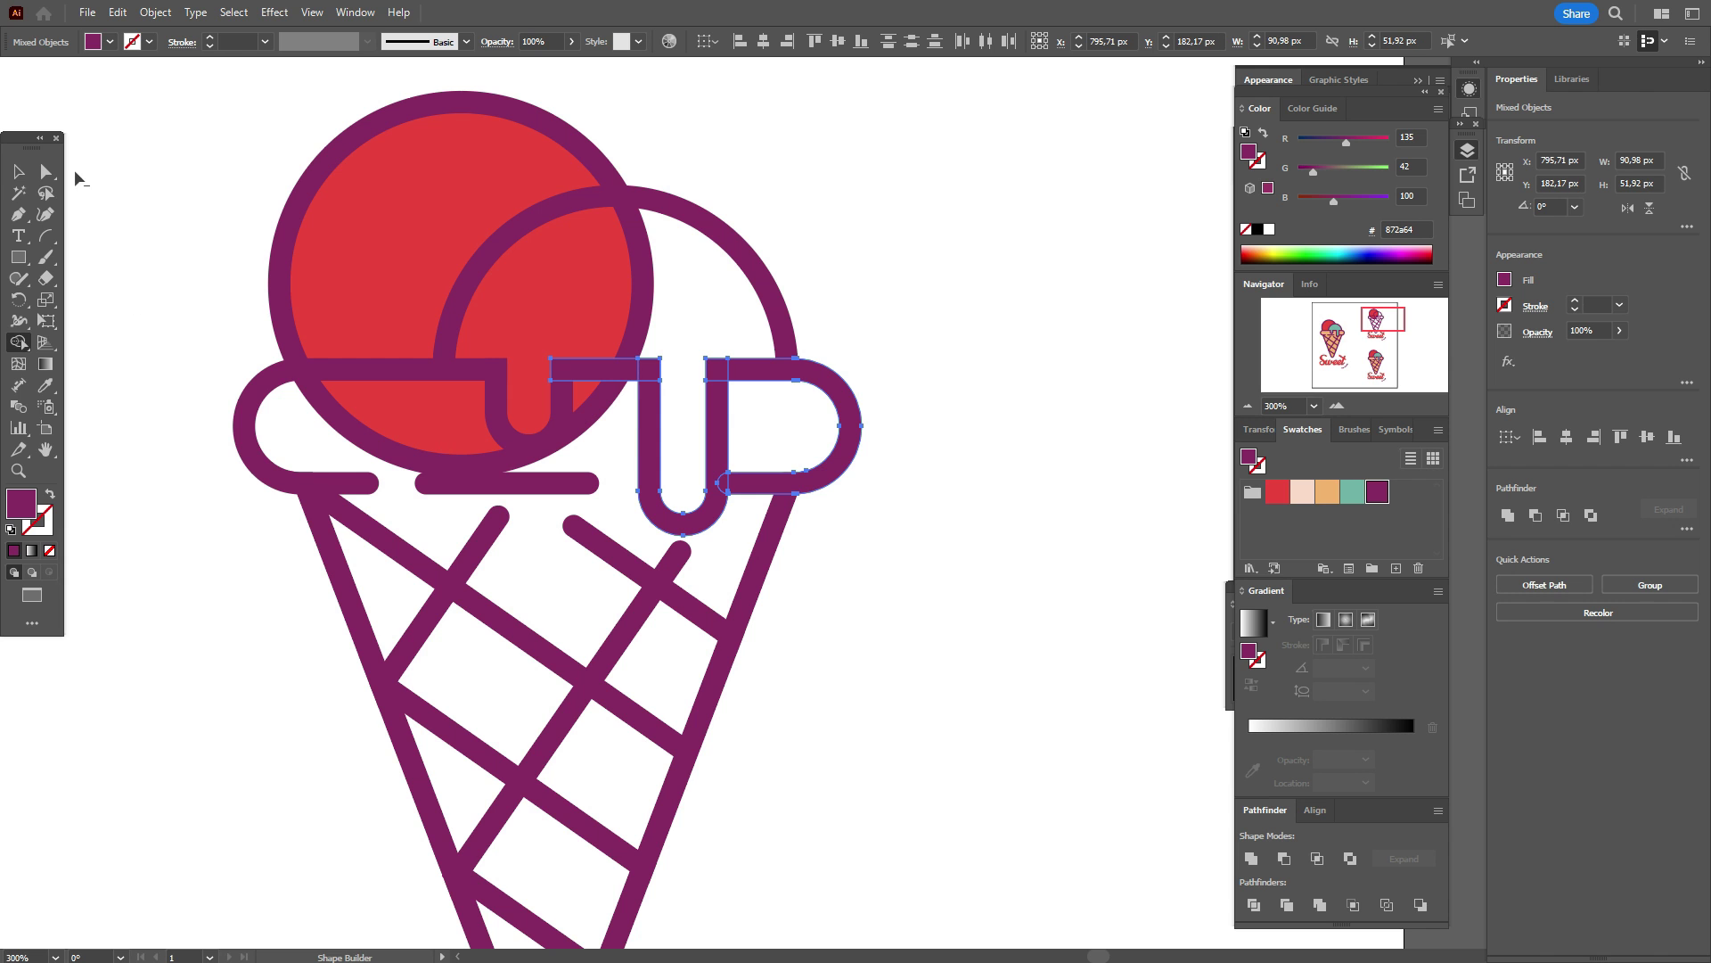
pyautogui.click(19, 172)
pyautogui.click(104, 220)
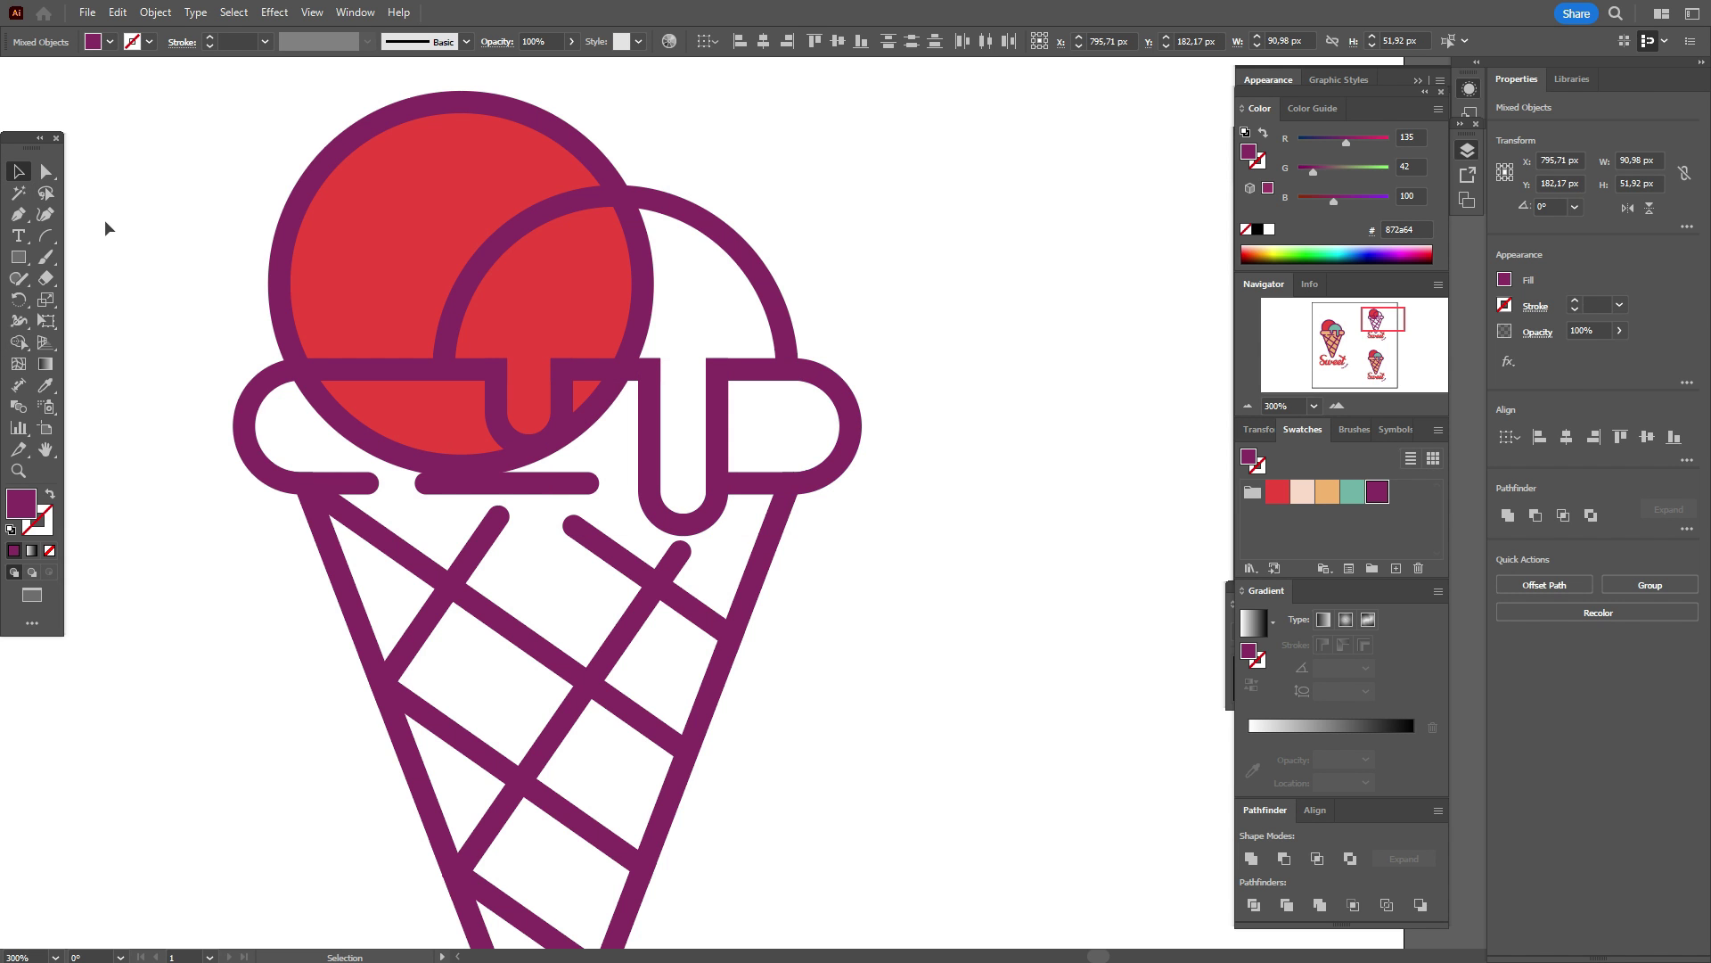
# - Ungroup the red scoop of the upper small logo and delete its red fill shape
pyautogui.click(345, 255)
pyautogui.rightClick(345, 255)
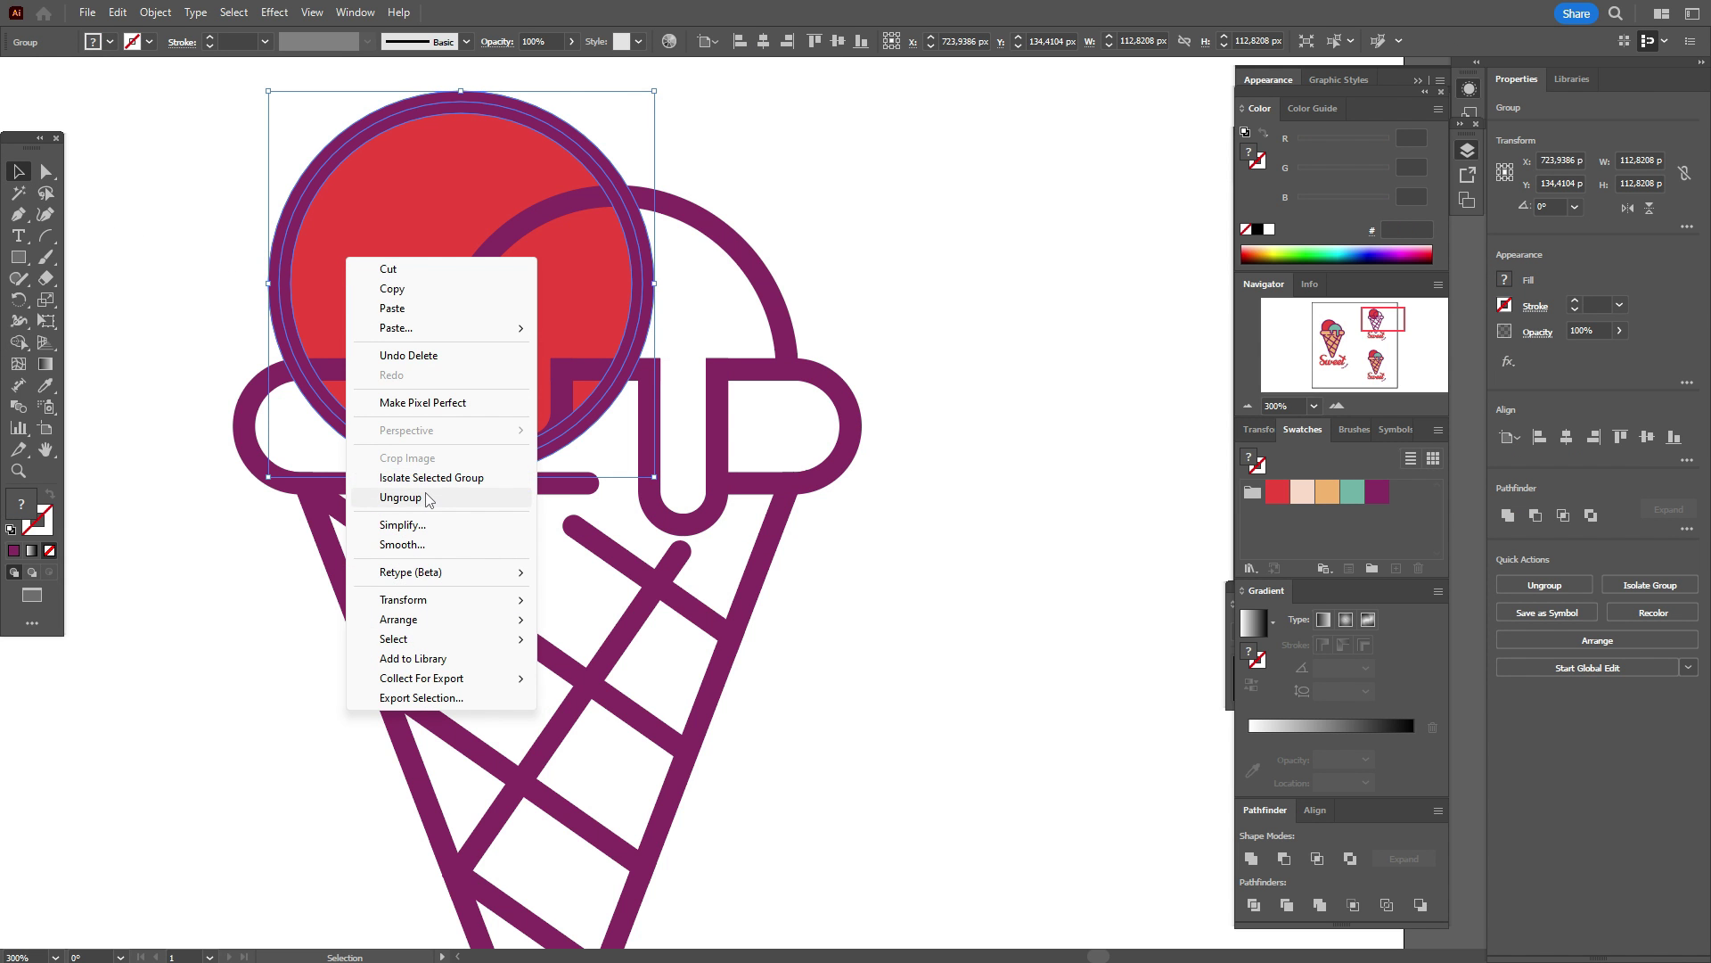
pyautogui.click(426, 491)
pyautogui.moveTo(344, 280); pyautogui.dragTo(949, 153)
pyautogui.press('Delete')
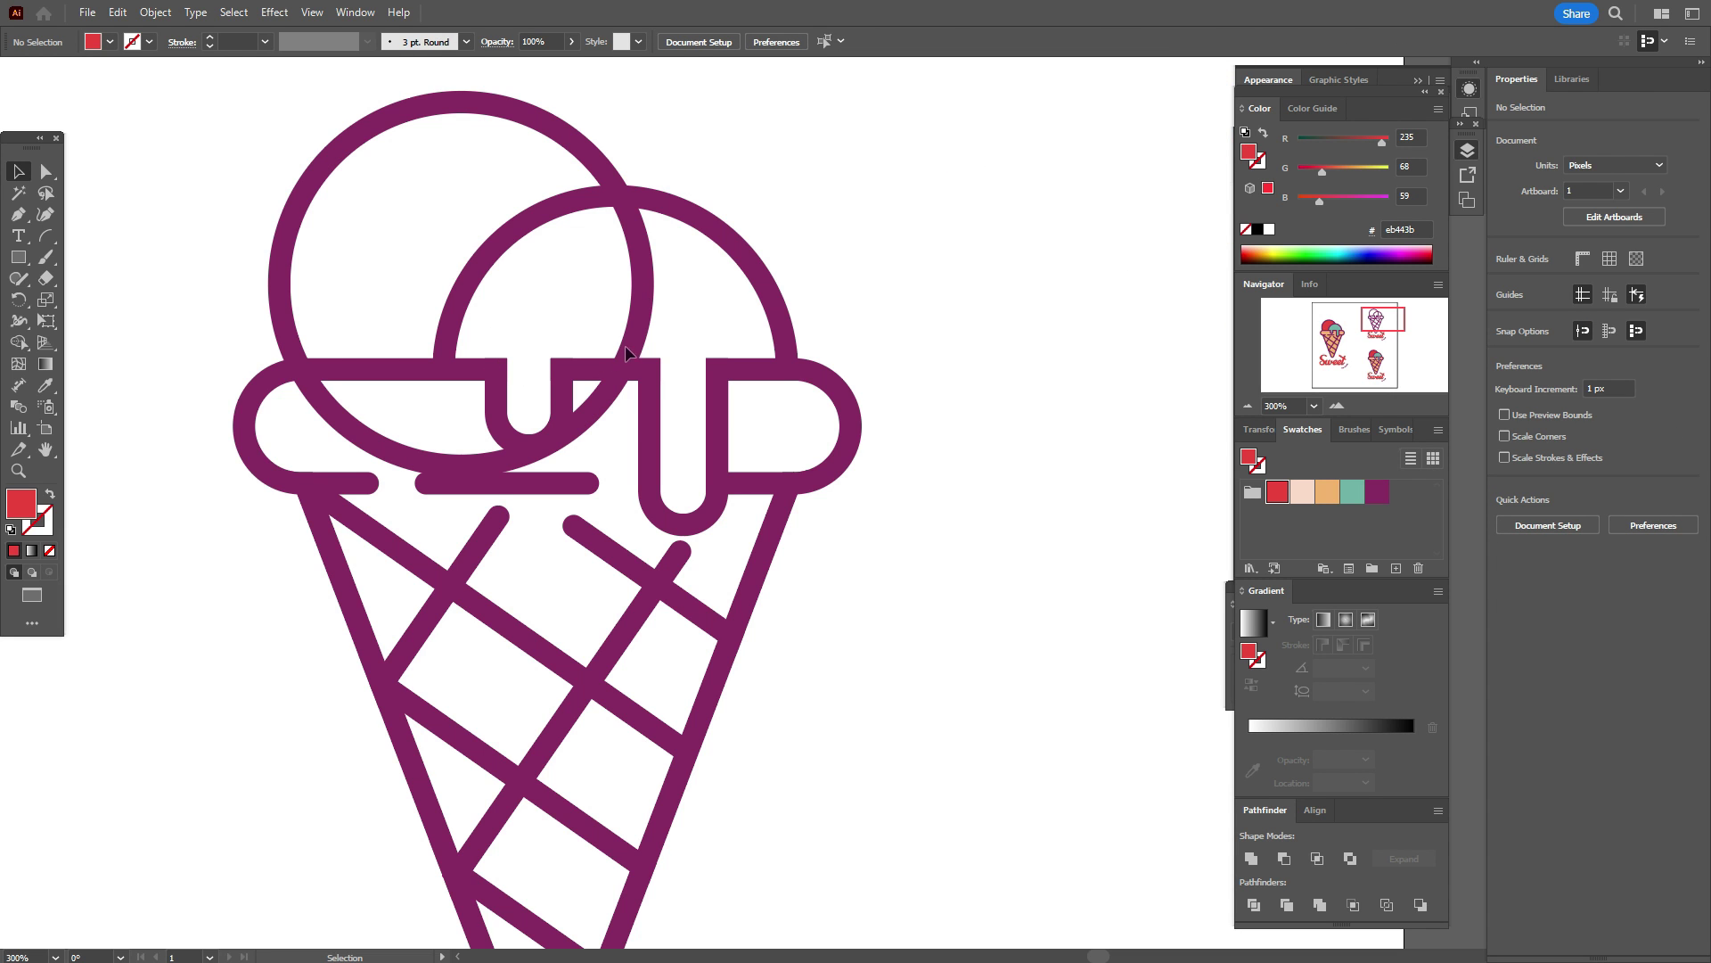
# - Remove the parts of the round scoop's outline lying inside the front scoop and the rim, using Shape Builder on the three outlines
pyautogui.click(647, 209)
pyautogui.click(595, 172)
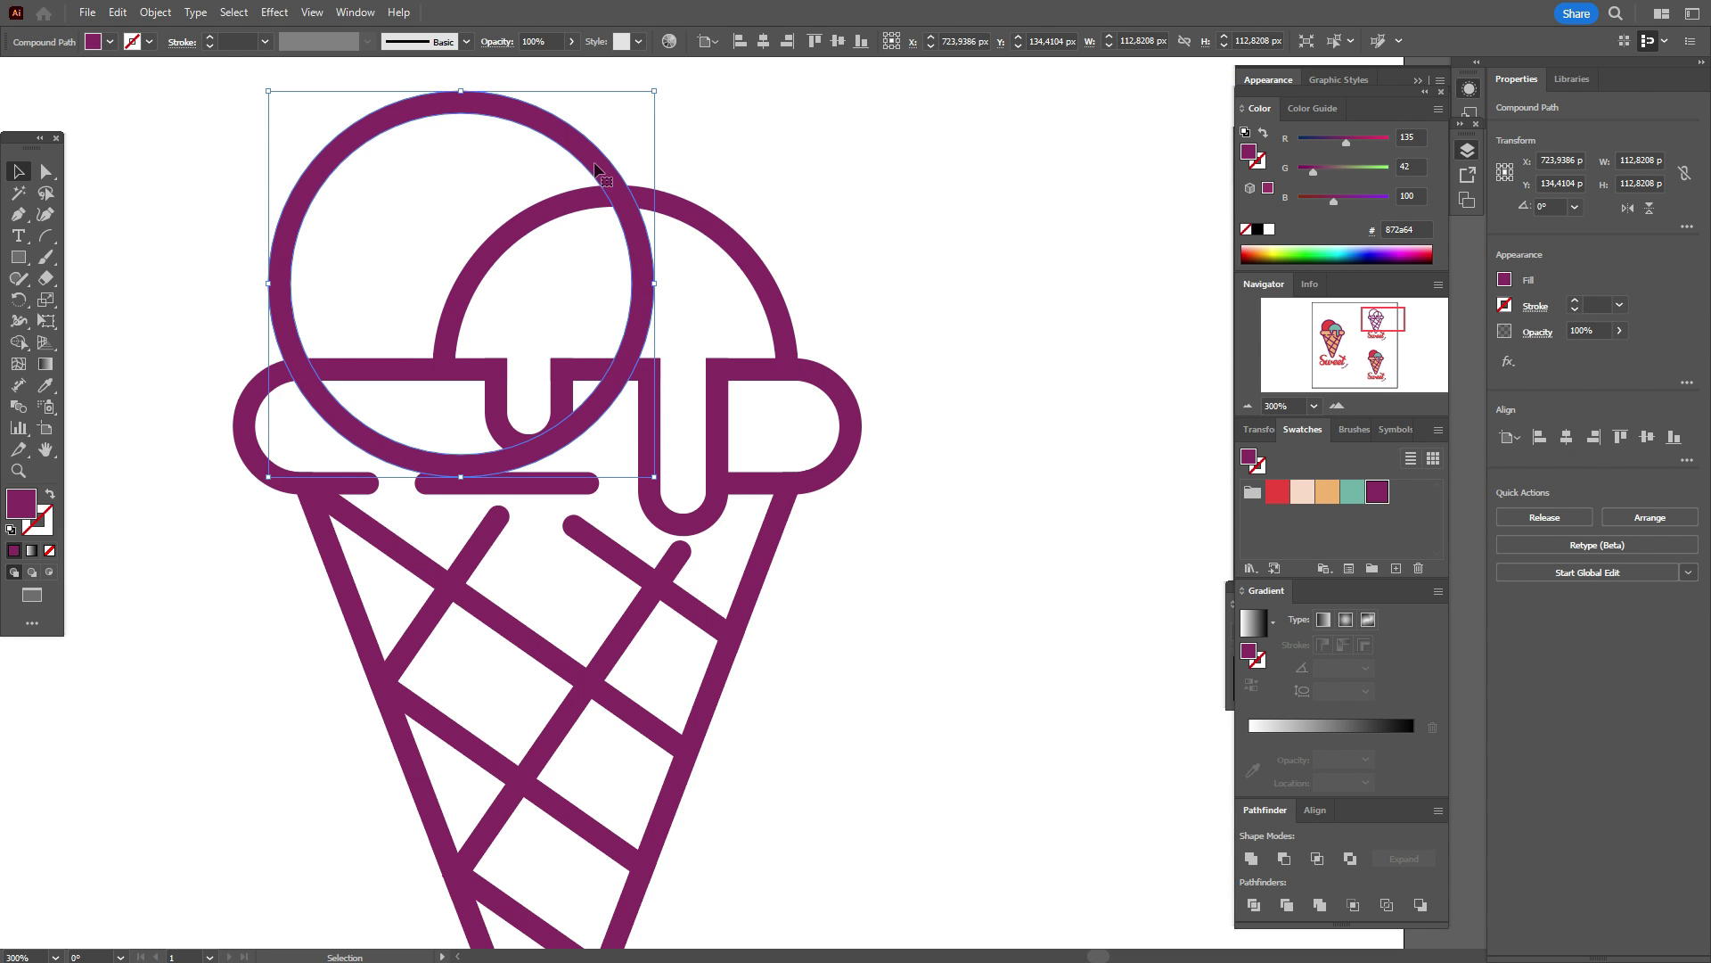
pyautogui.keyDown('shift'); pyautogui.click(682, 214); pyautogui.keyUp('shift')
pyautogui.keyDown('shift'); pyautogui.click(381, 370); pyautogui.keyUp('shift')
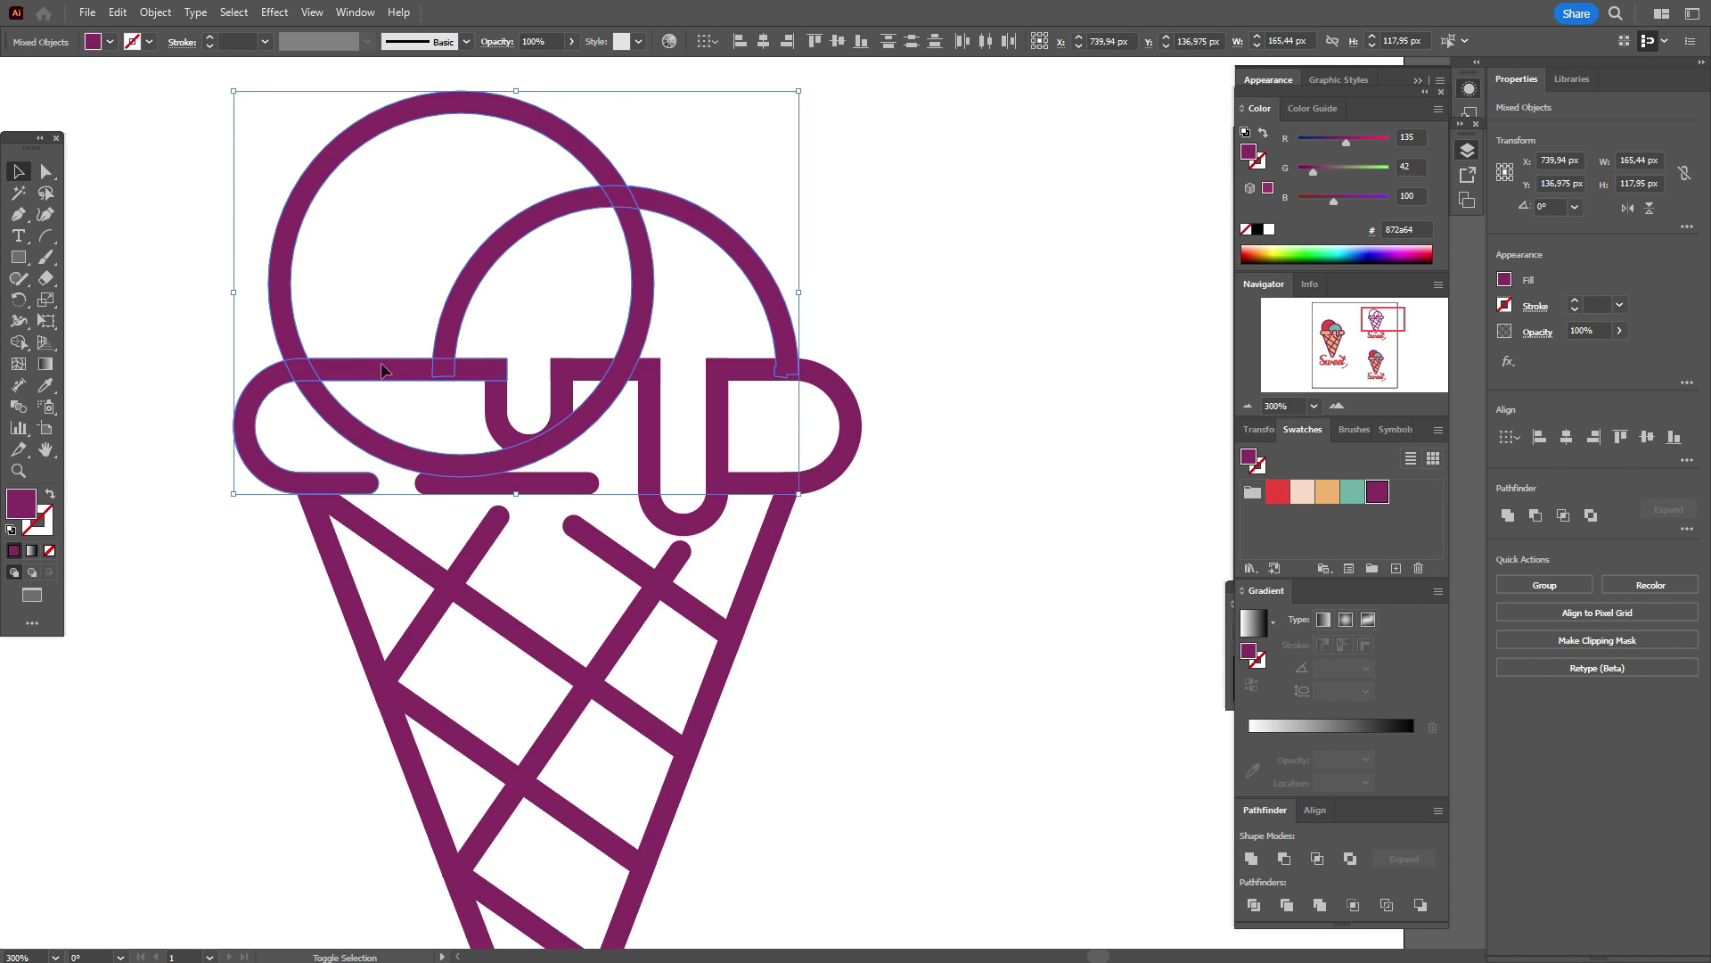
pyautogui.click(17, 346)
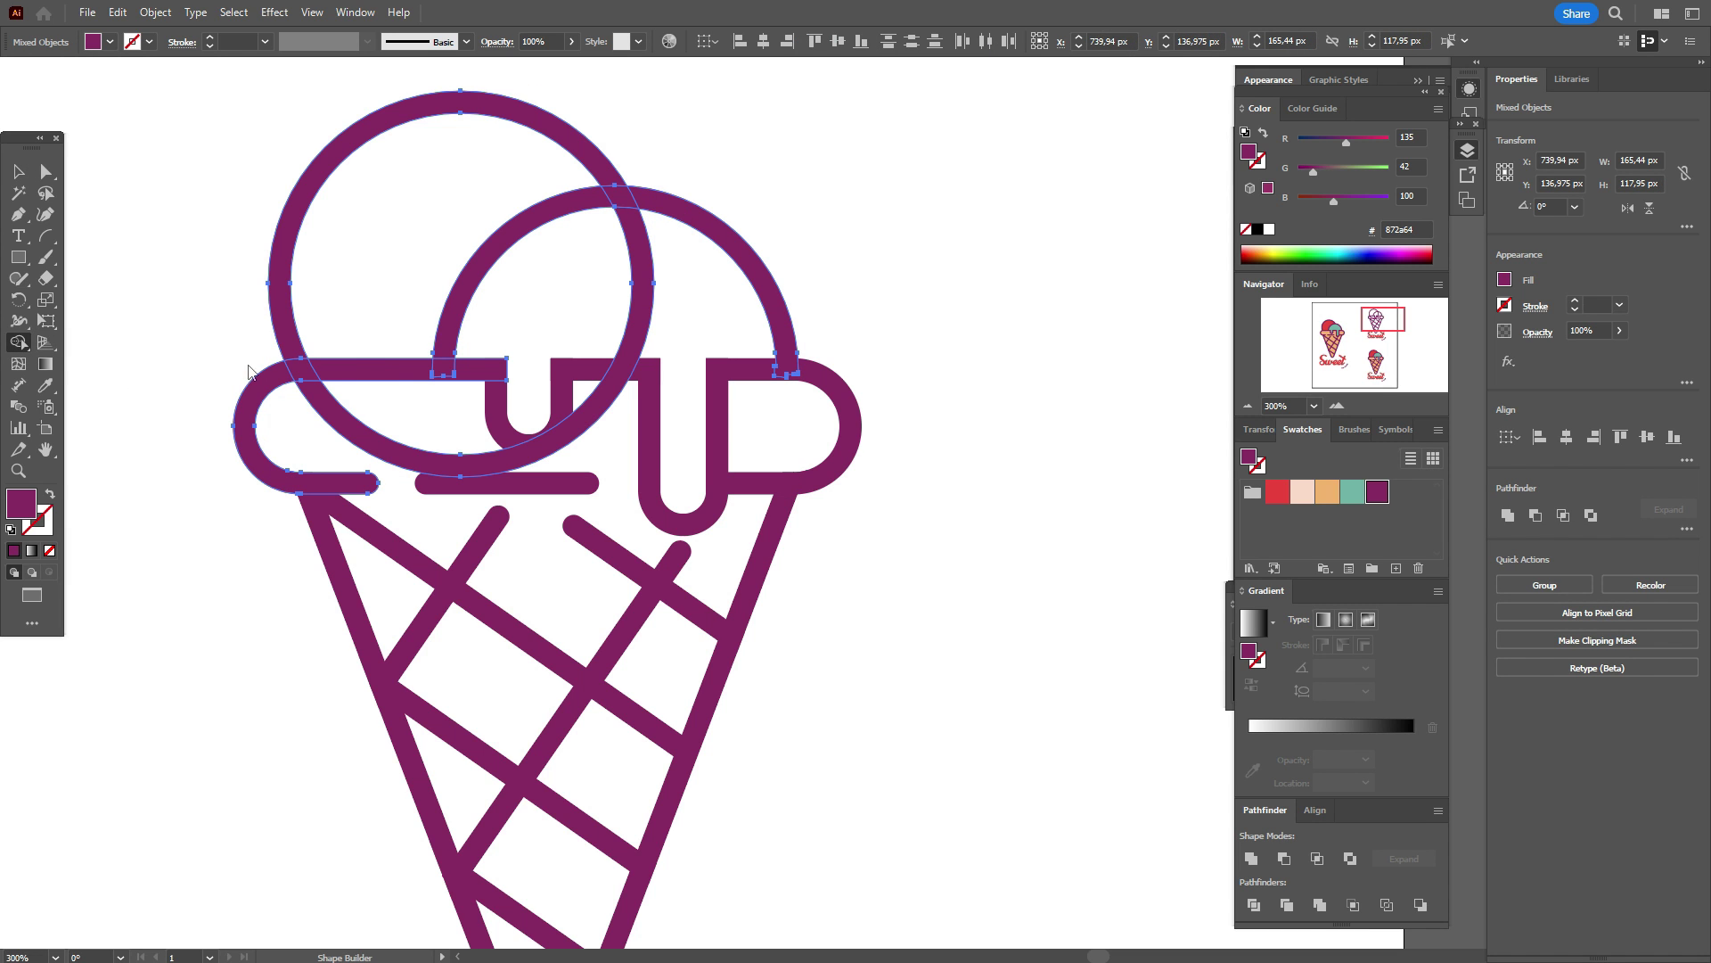
pyautogui.keyDown('alt'); pyautogui.click(352, 435); pyautogui.keyUp('alt')
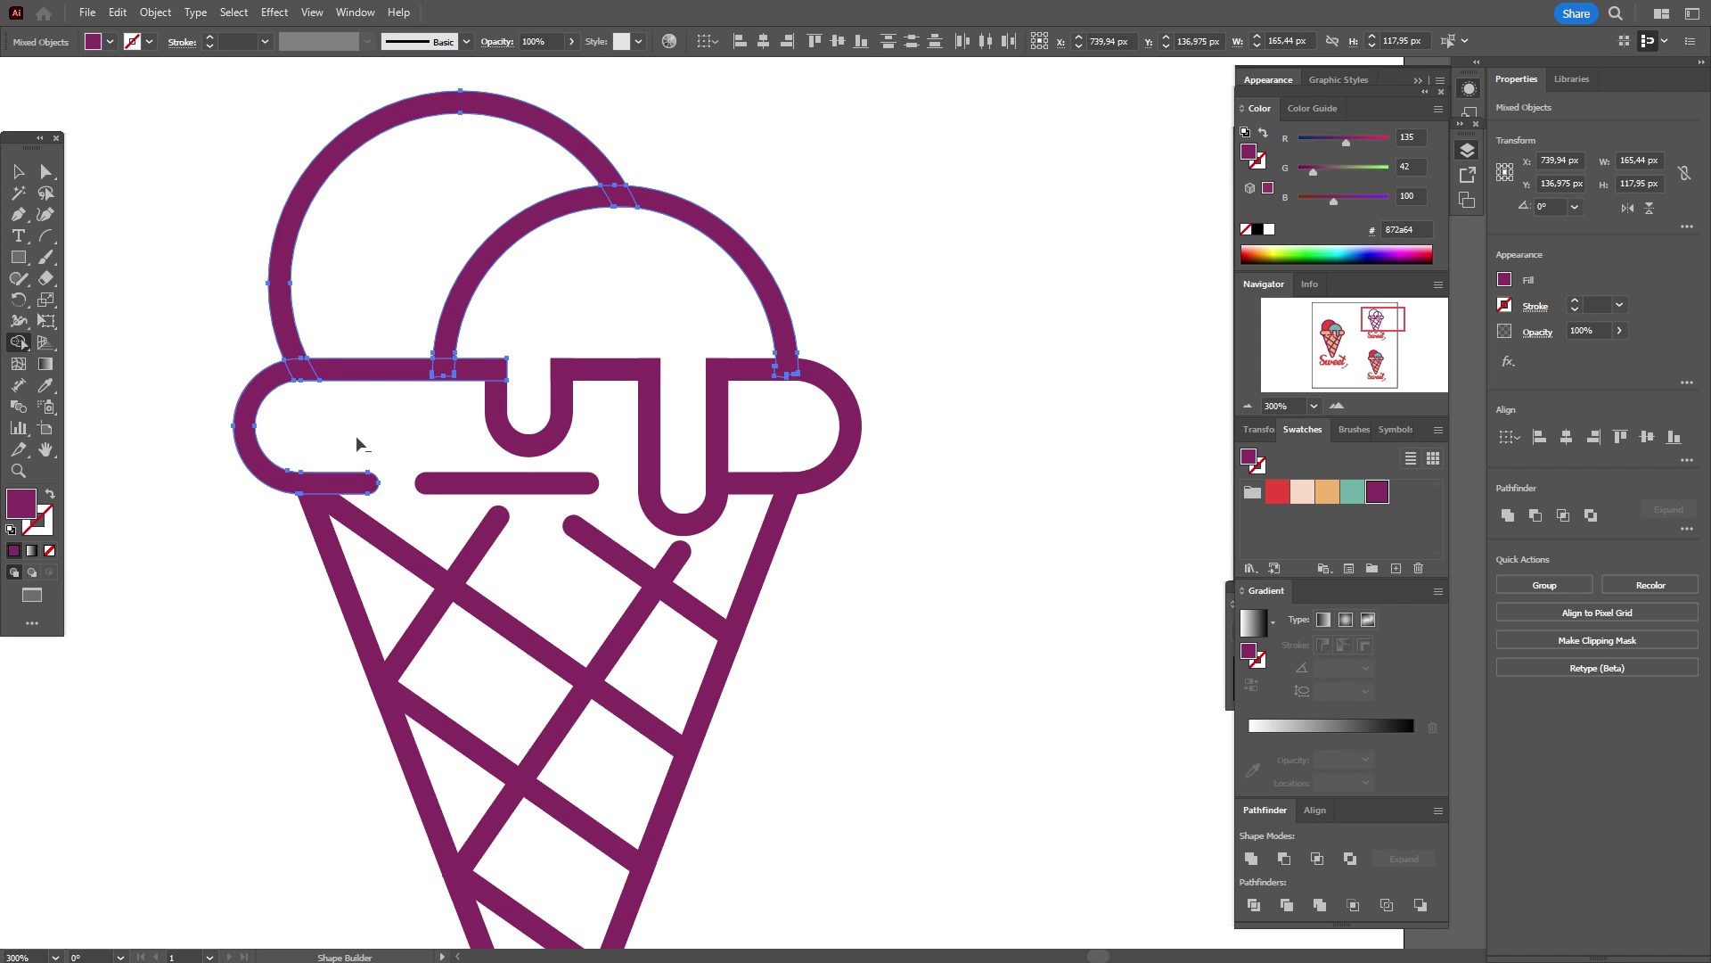
pyautogui.click(18, 171)
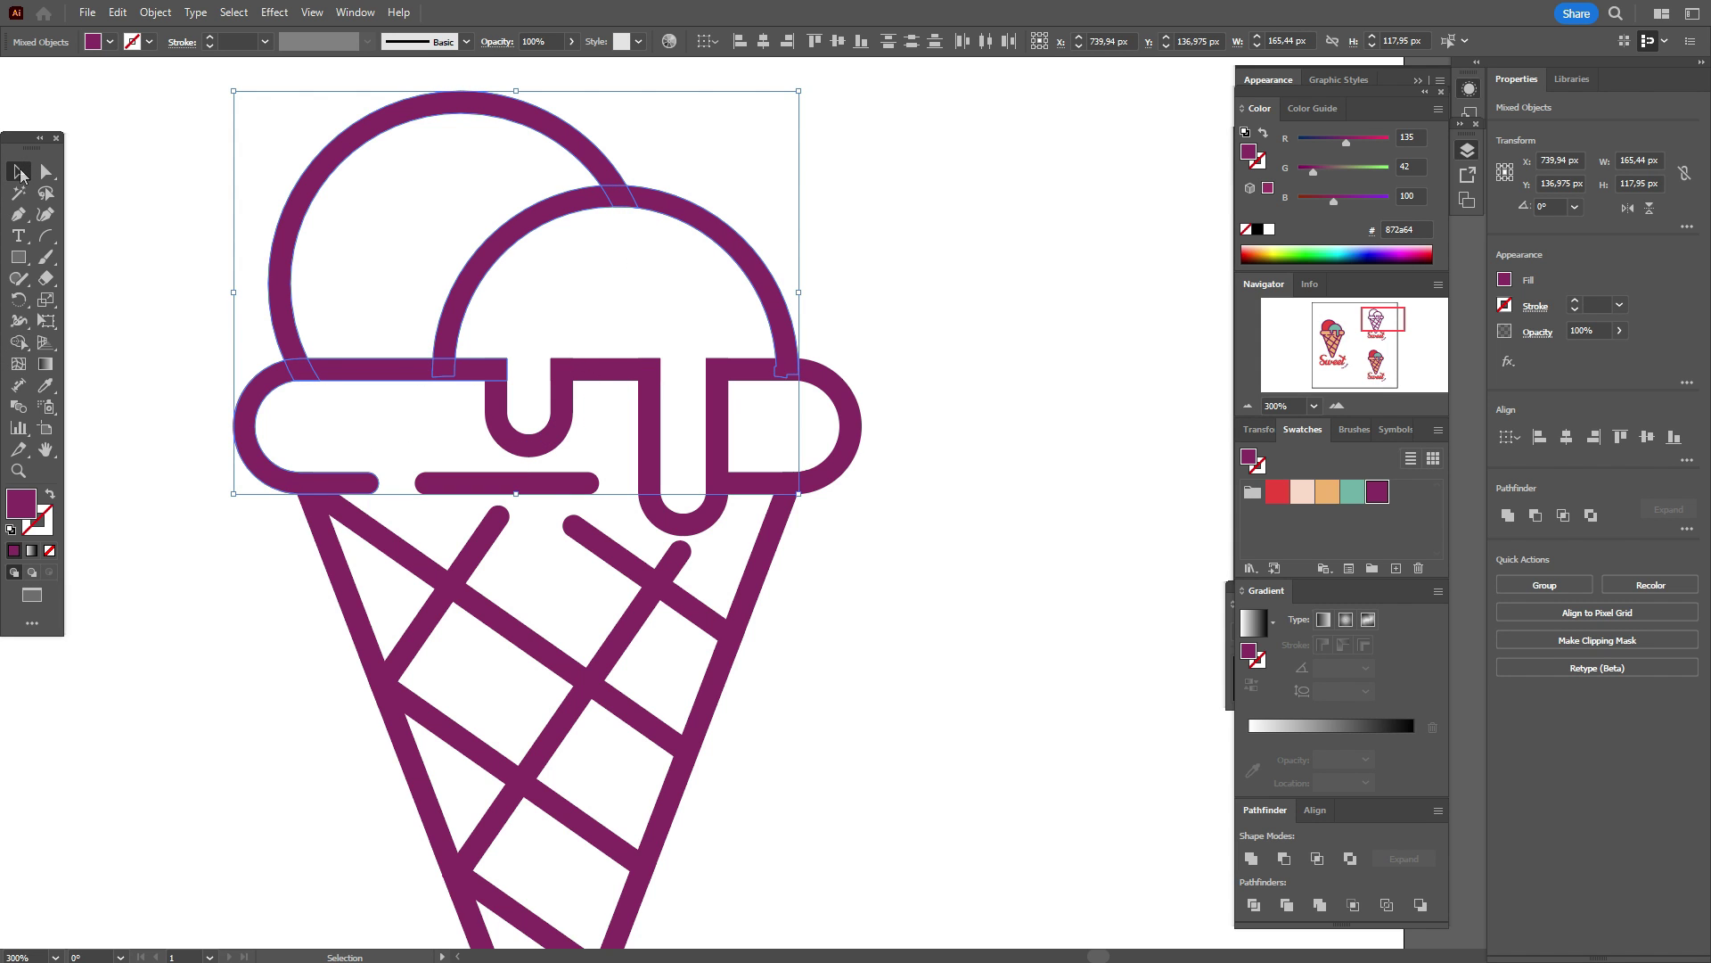
pyautogui.click(151, 255)
# - Delete the lower small full-colour logo from the artboard
pyautogui.scroll(-3, 1040, 451)
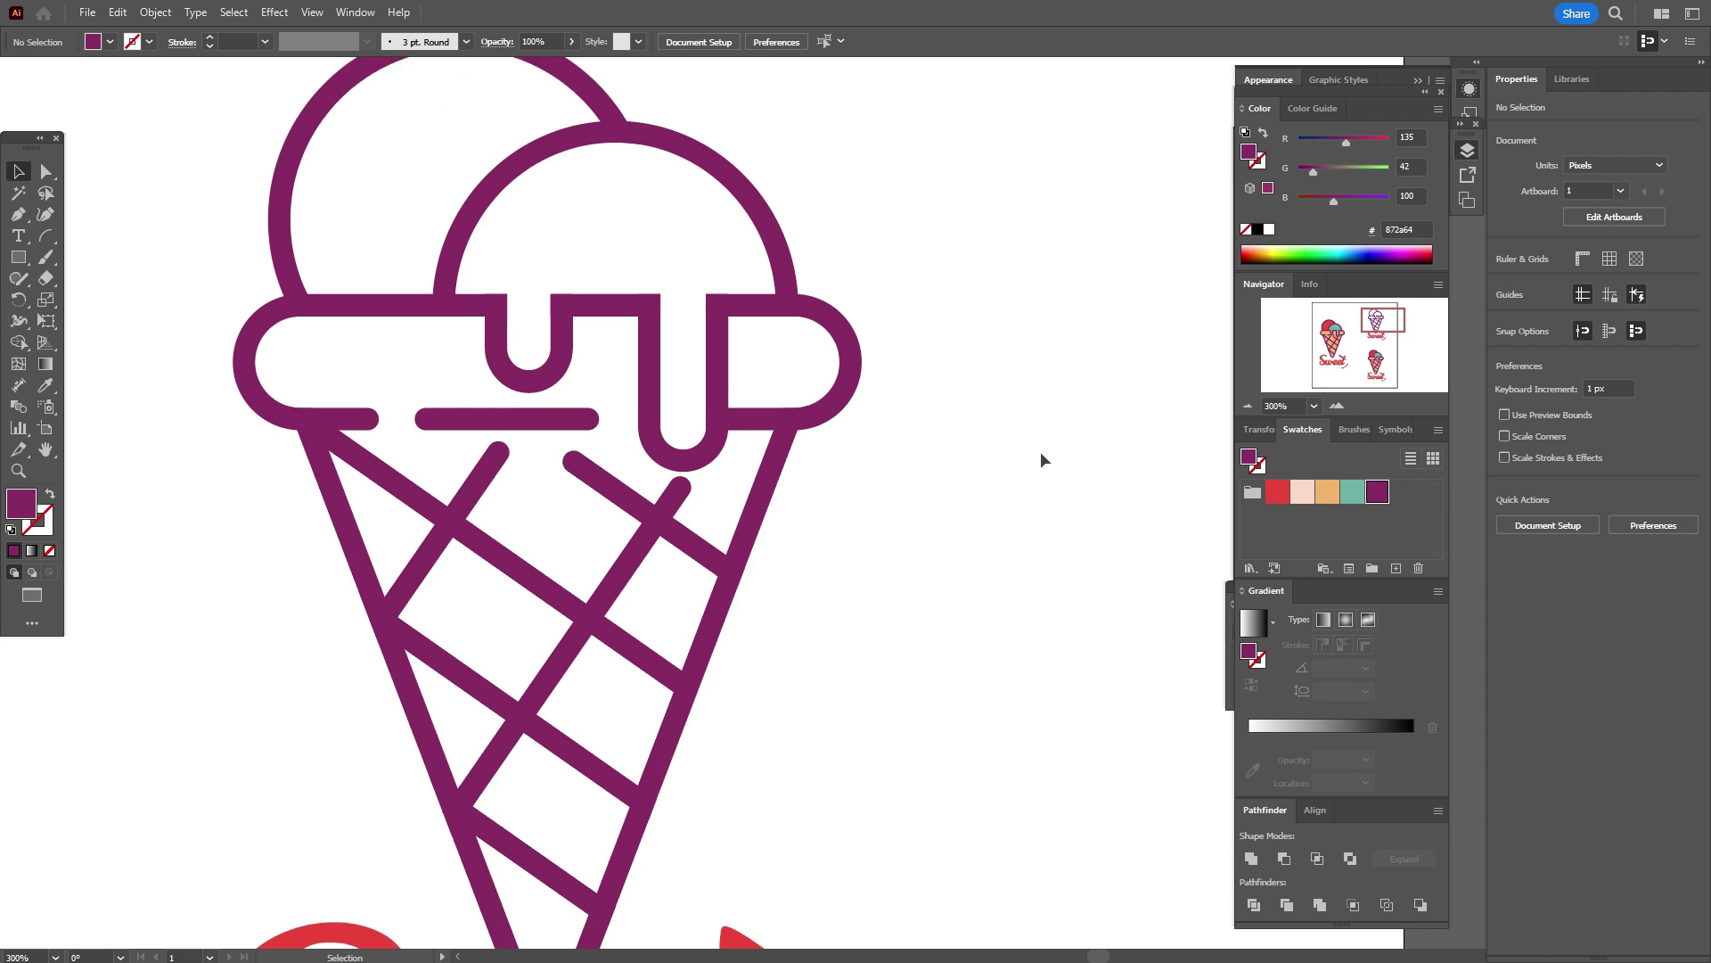
pyautogui.scroll(3, 1041, 451)
pyautogui.scroll(1, 1040, 451)
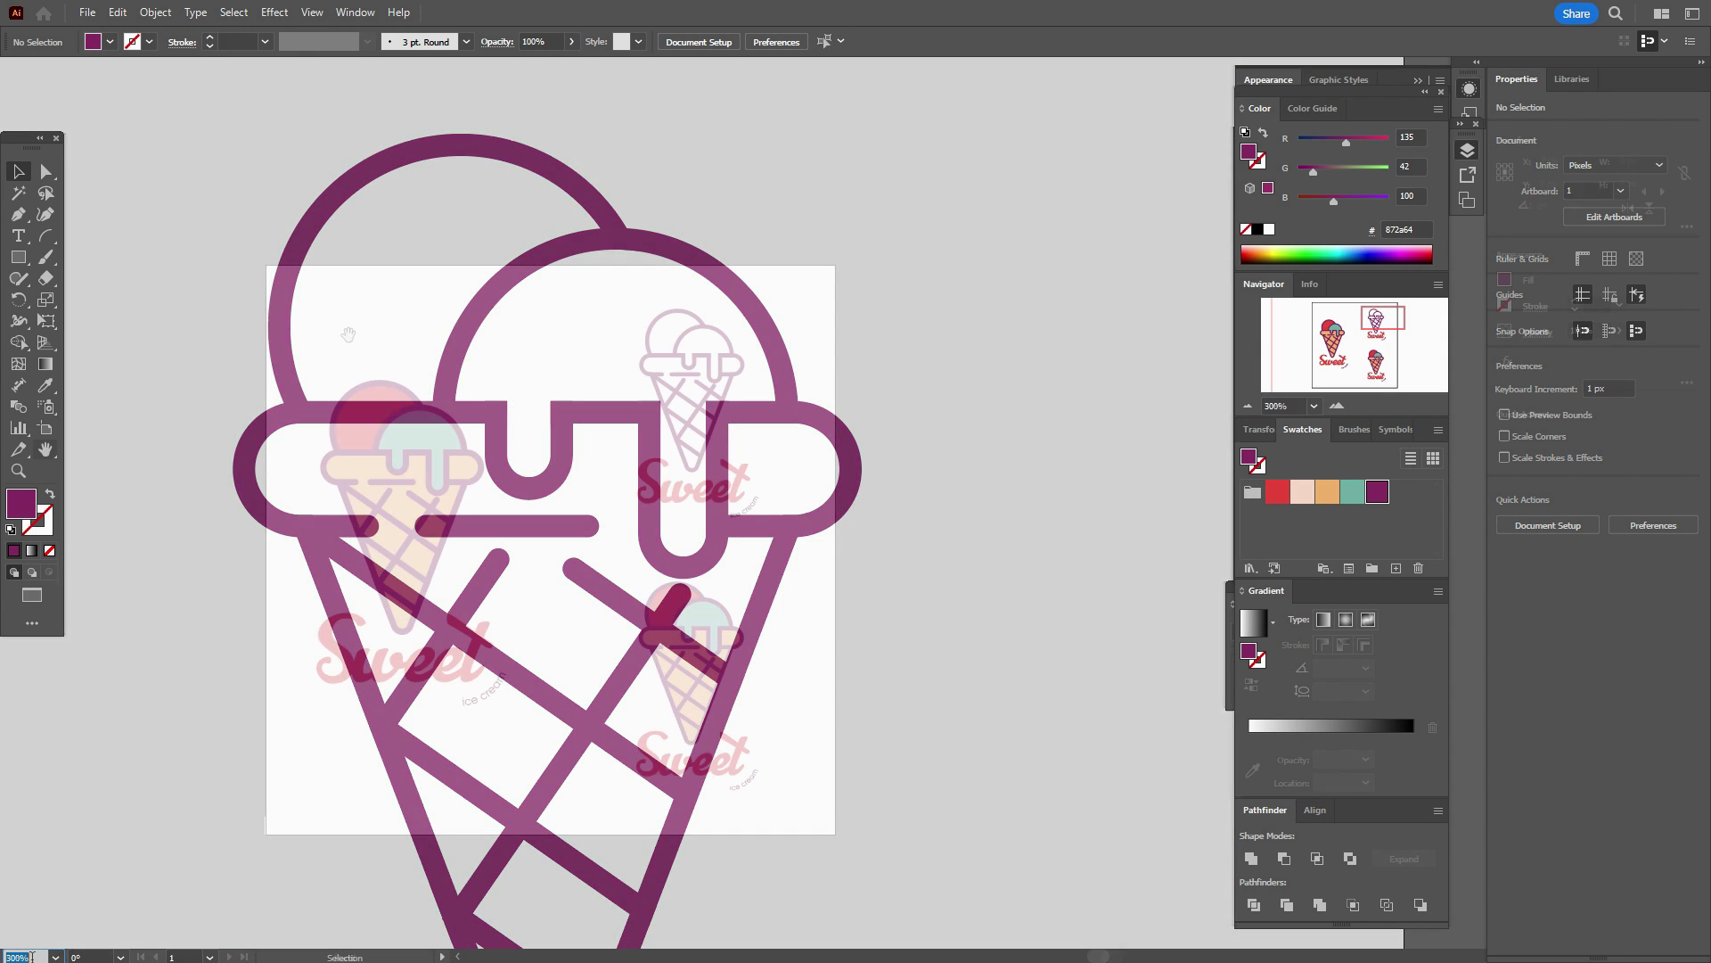
pyautogui.write('50')
pyautogui.press('Return')
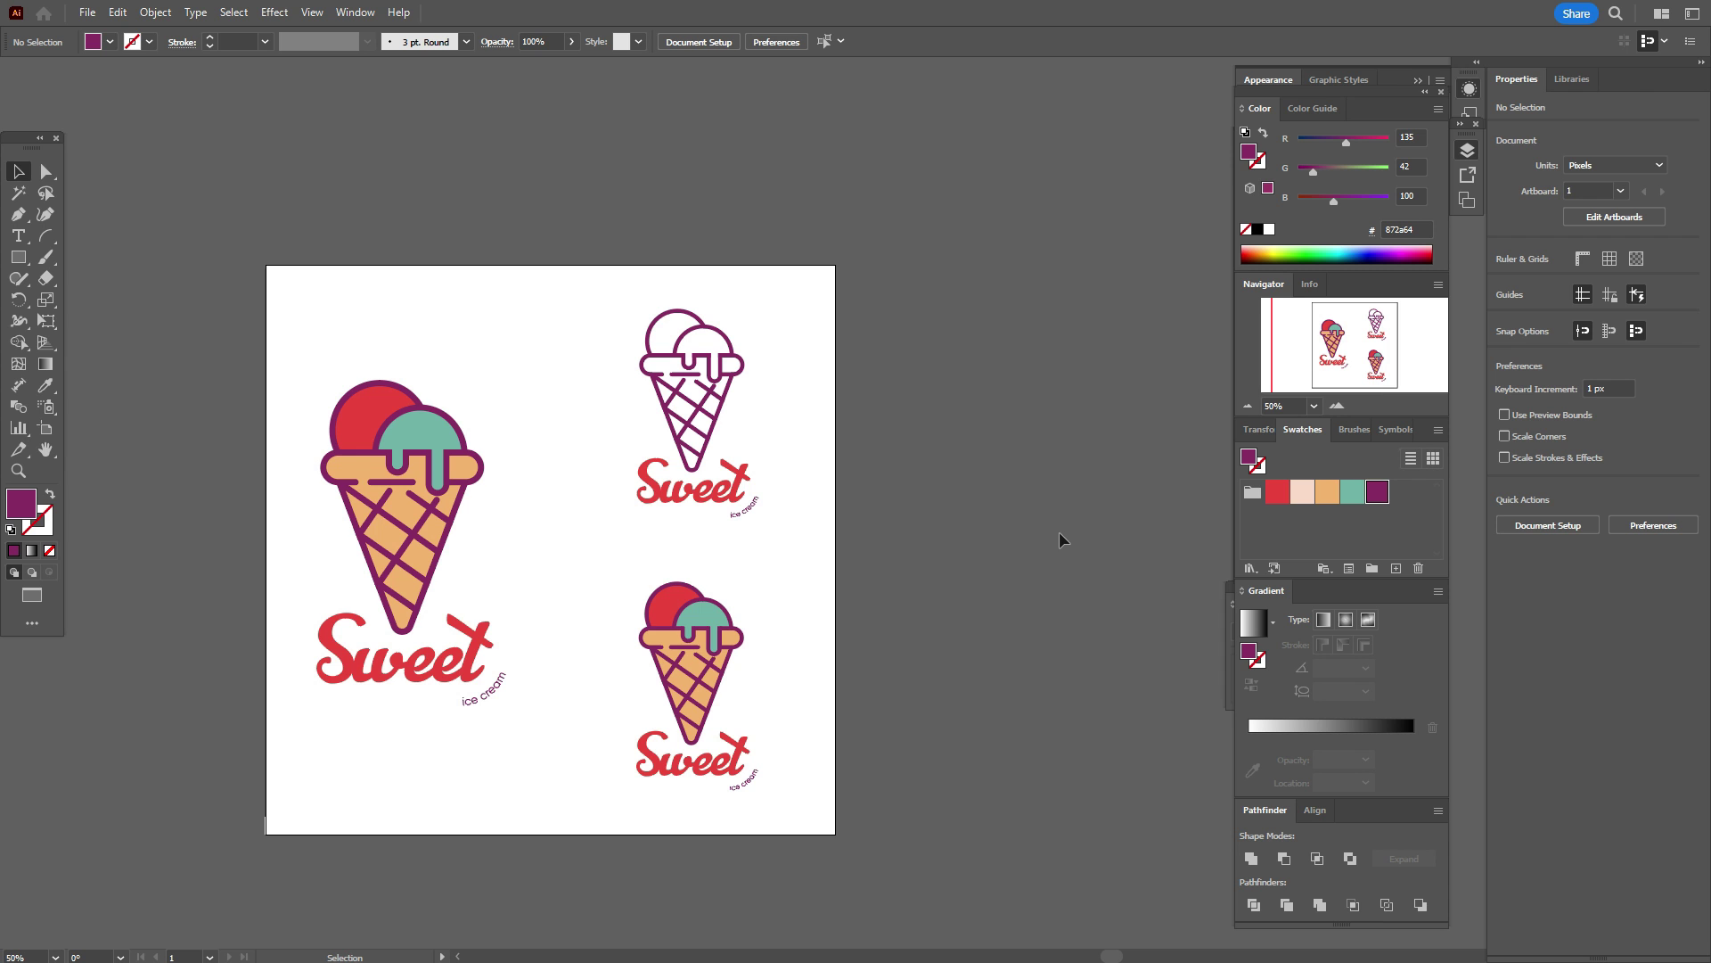
pyautogui.moveTo(809, 763); pyautogui.dragTo(813, 768)
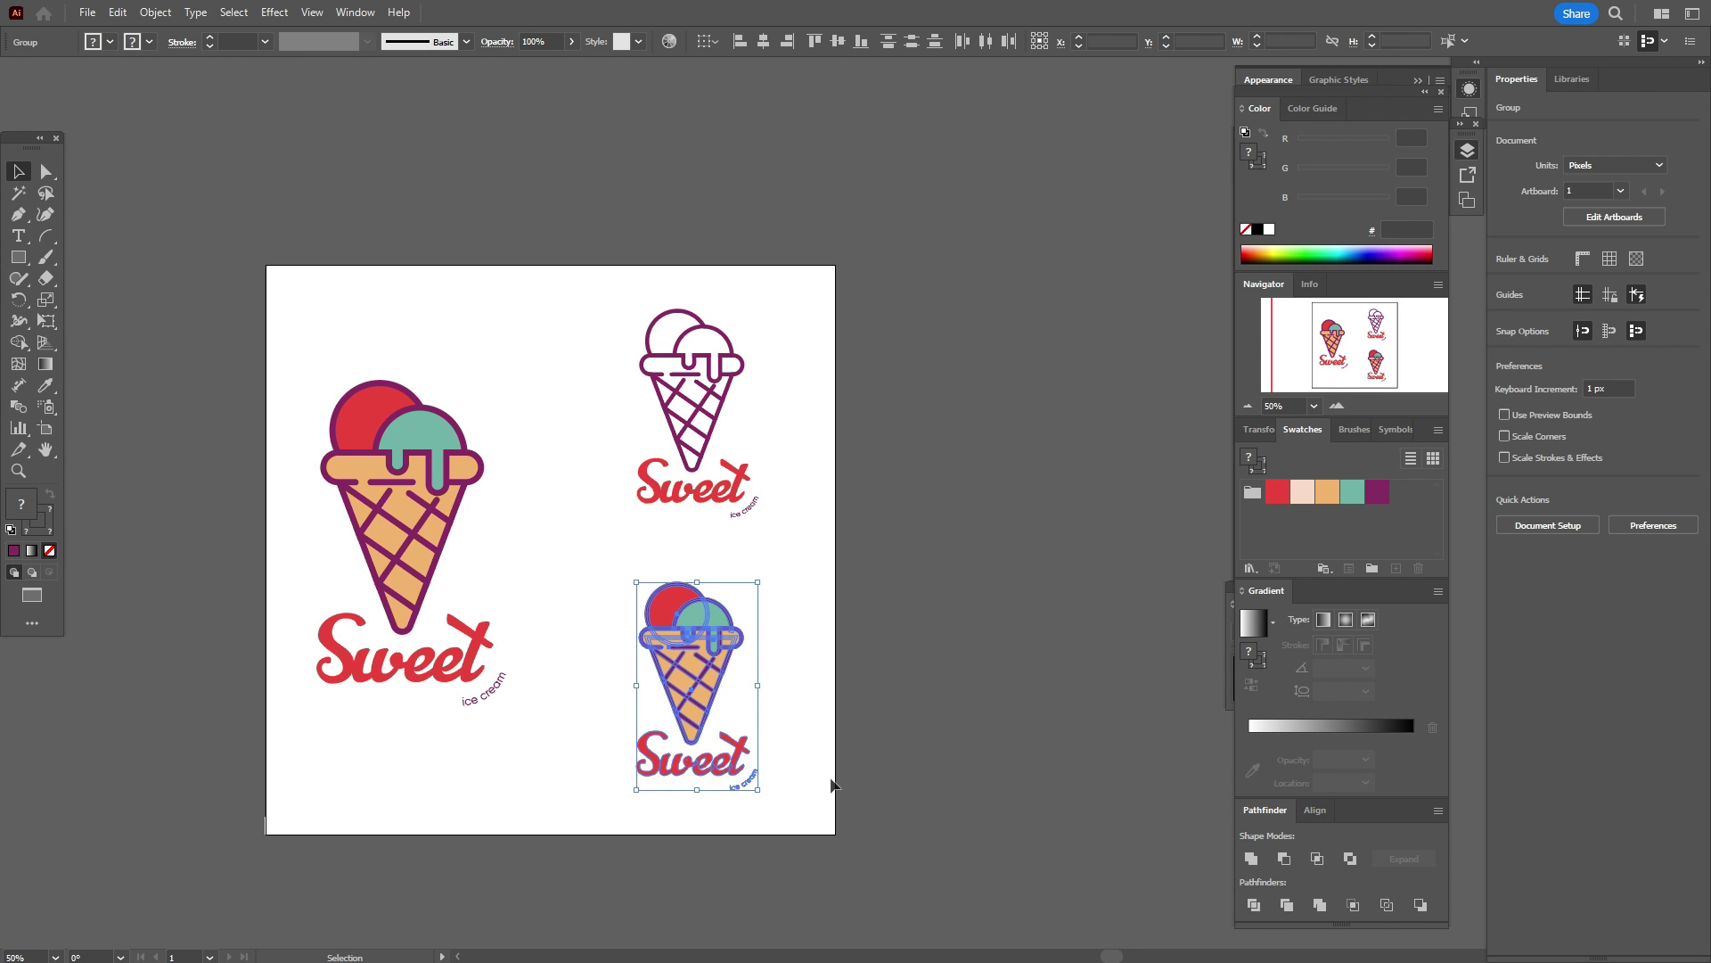
pyautogui.press('Delete')
# - Recolor the "Sweet" lettering of the small outline logo with the purple swatch
pyautogui.moveTo(605, 297); pyautogui.dragTo(892, 571)
pyautogui.click(743, 521)
pyautogui.click(694, 486)
pyautogui.click(1377, 492)
pyautogui.click(1099, 547)
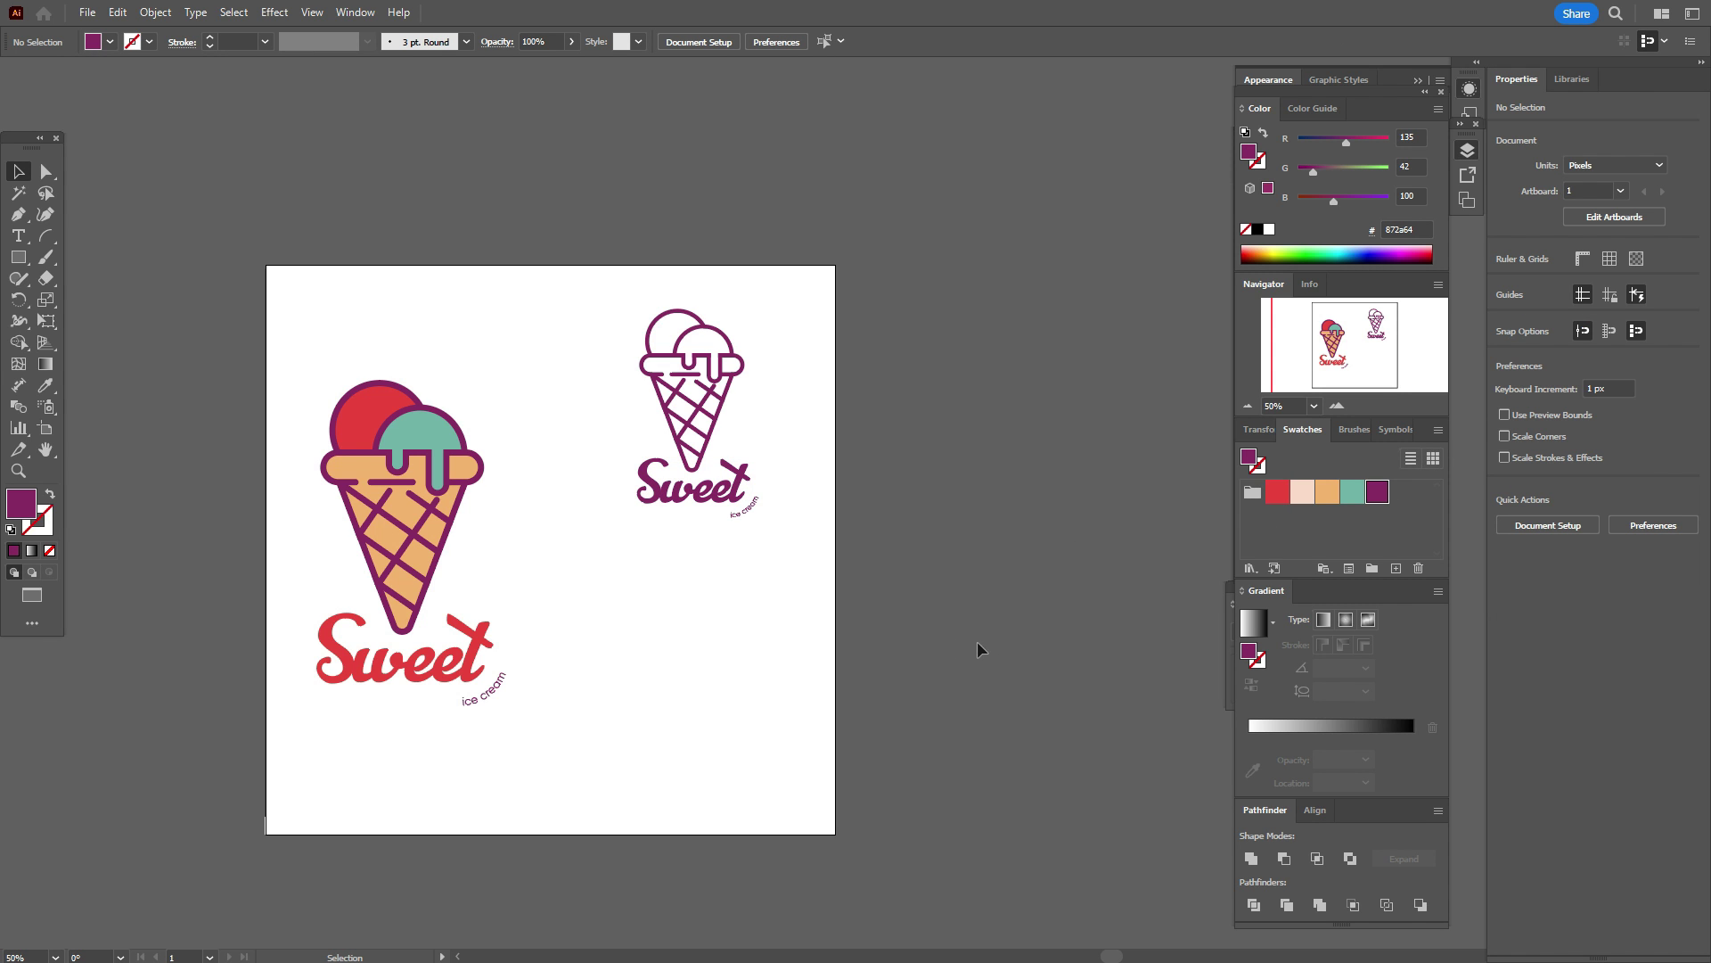
# - Draw a peach rectangle of about 518 × 1000 px over the artboard's left half and send it behind the large logo
pyautogui.click(1303, 492)
pyautogui.click(18, 256)
pyautogui.moveTo(266, 263)
pyautogui.mouseDown()
pyautogui.moveTo(565, 718)
pyautogui.moveTo(562, 833)
pyautogui.mouseUp()
pyautogui.click(19, 169)
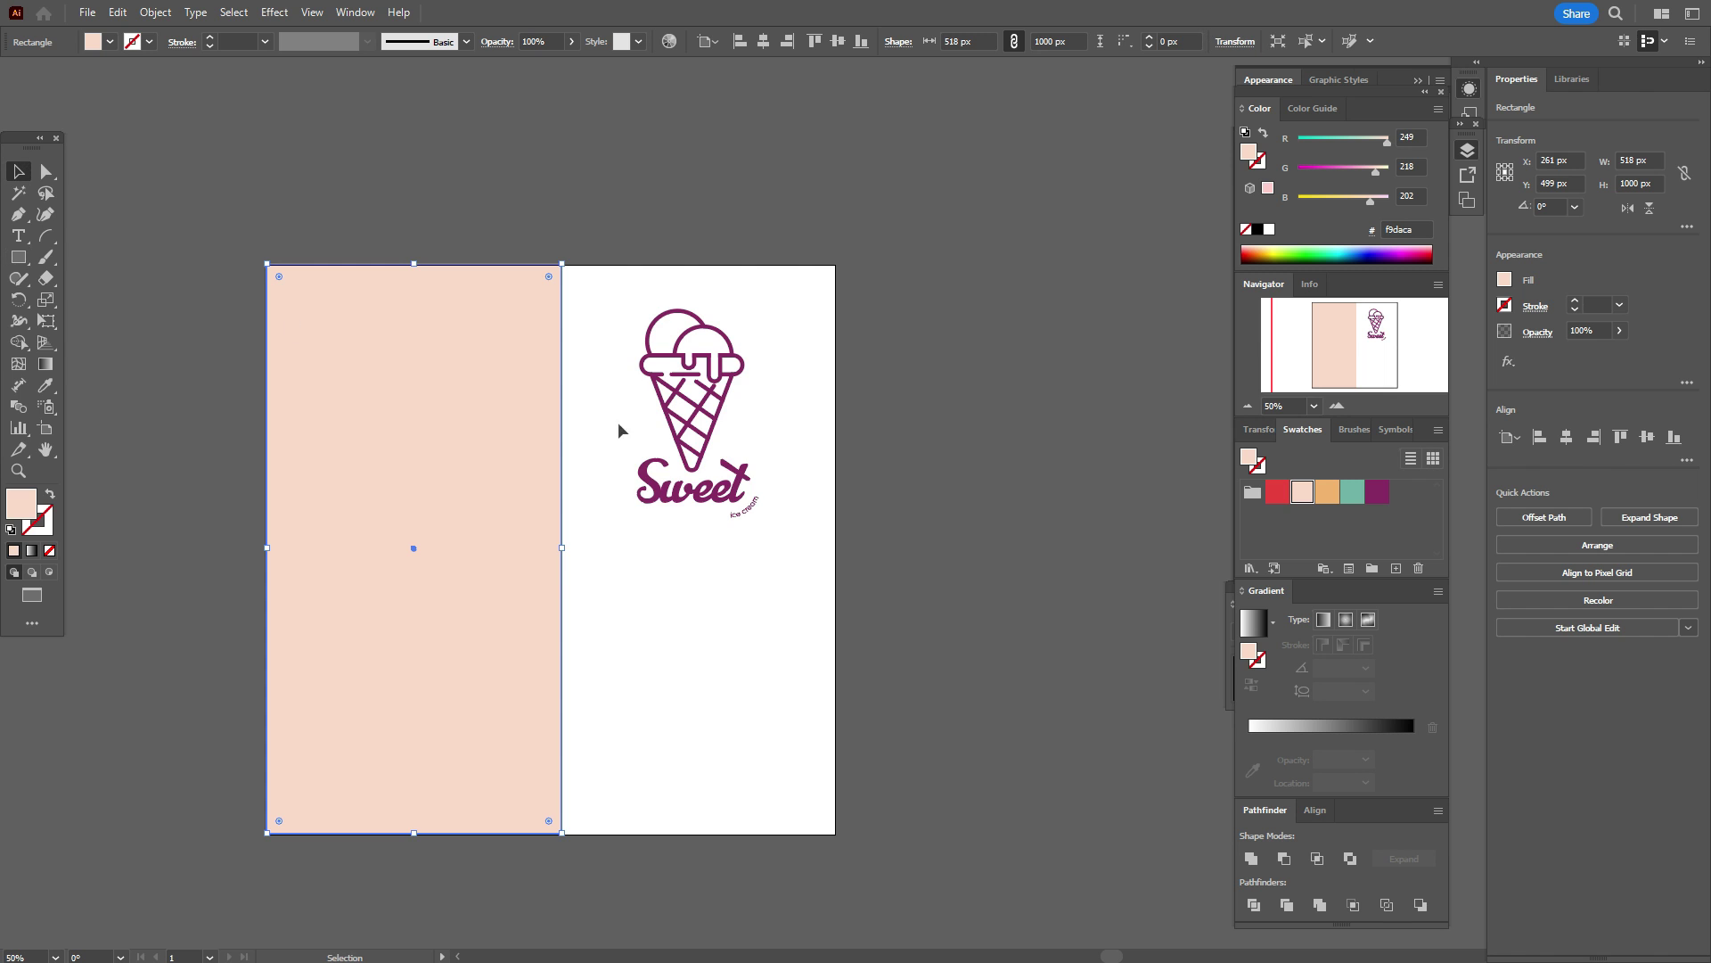
pyautogui.rightClick(621, 425)
pyautogui.moveTo(726, 832)
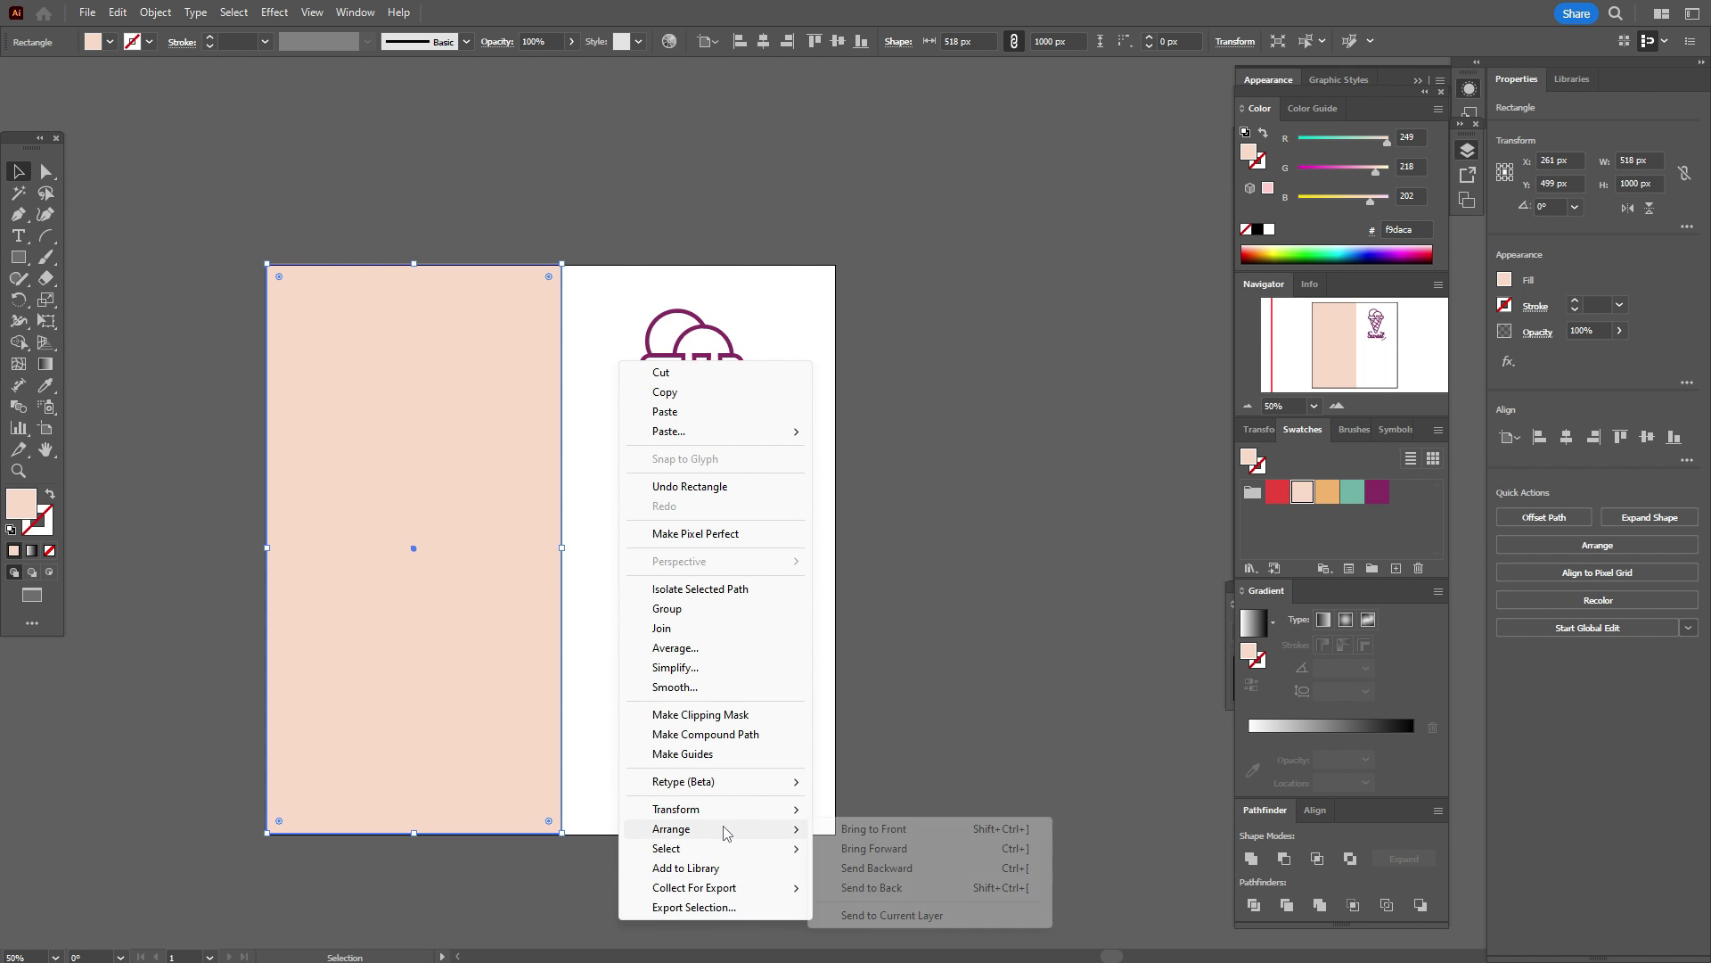
pyautogui.click(902, 870)
pyautogui.click(918, 833)
pyautogui.click(456, 789)
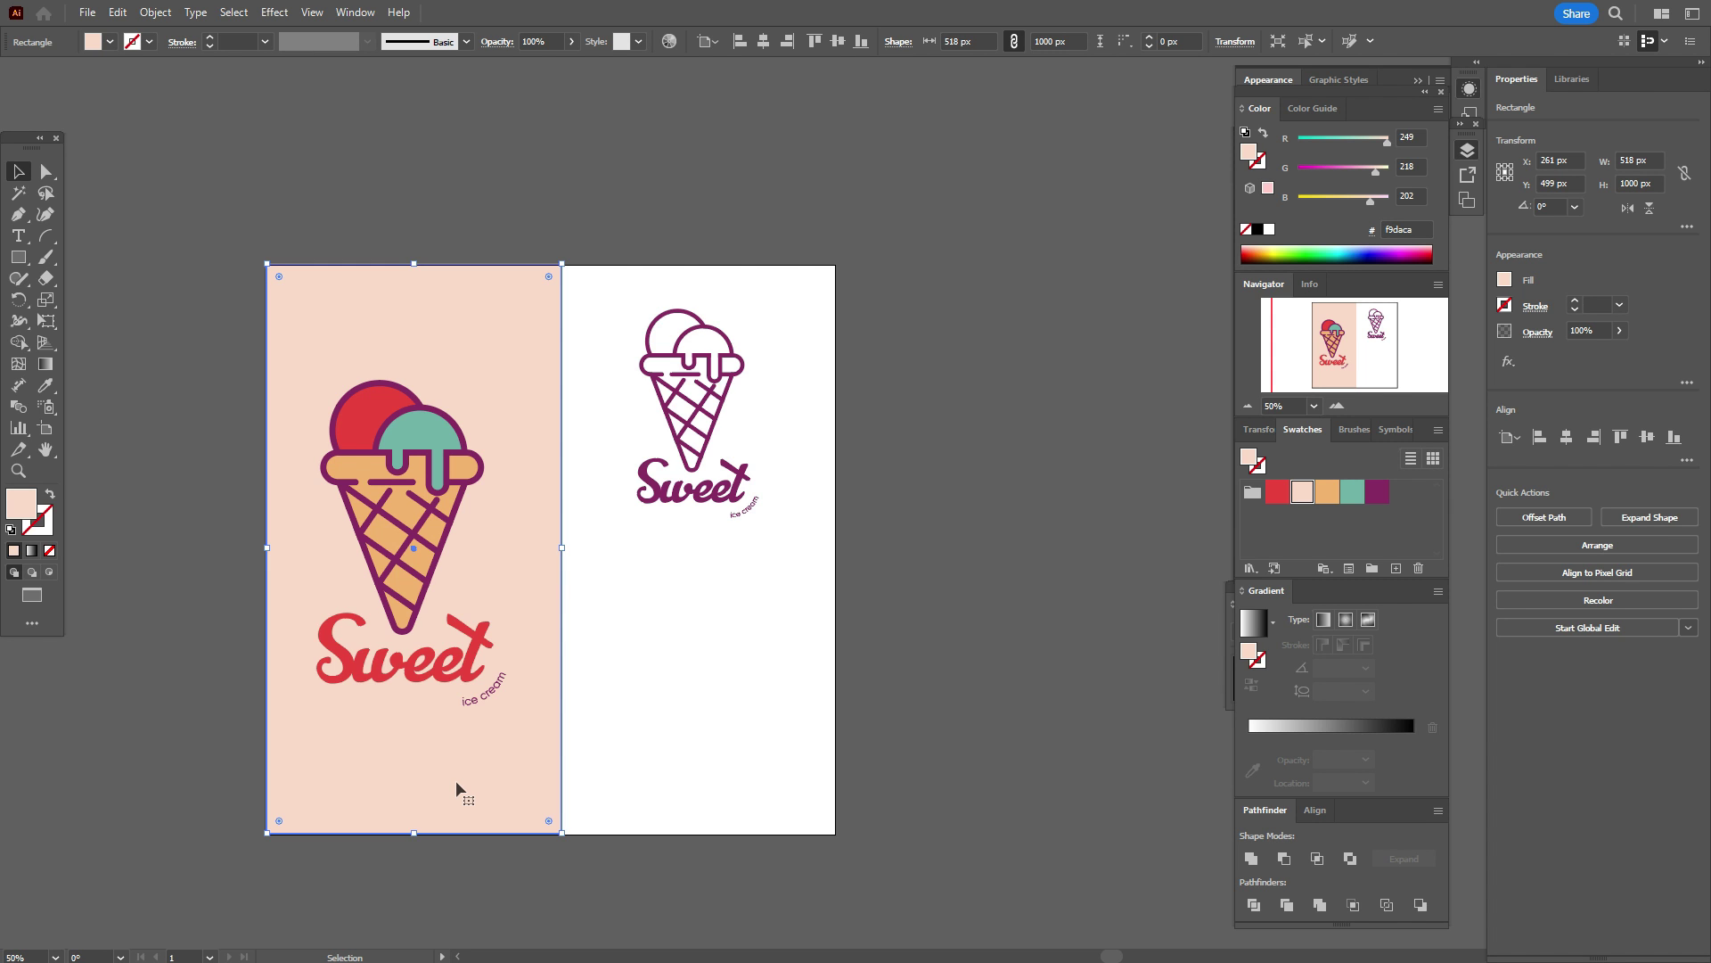
# - Duplicate the peach rectangle straight across onto the right half of the artboard
pyautogui.moveTo(456, 785); pyautogui.dragTo(737, 752)
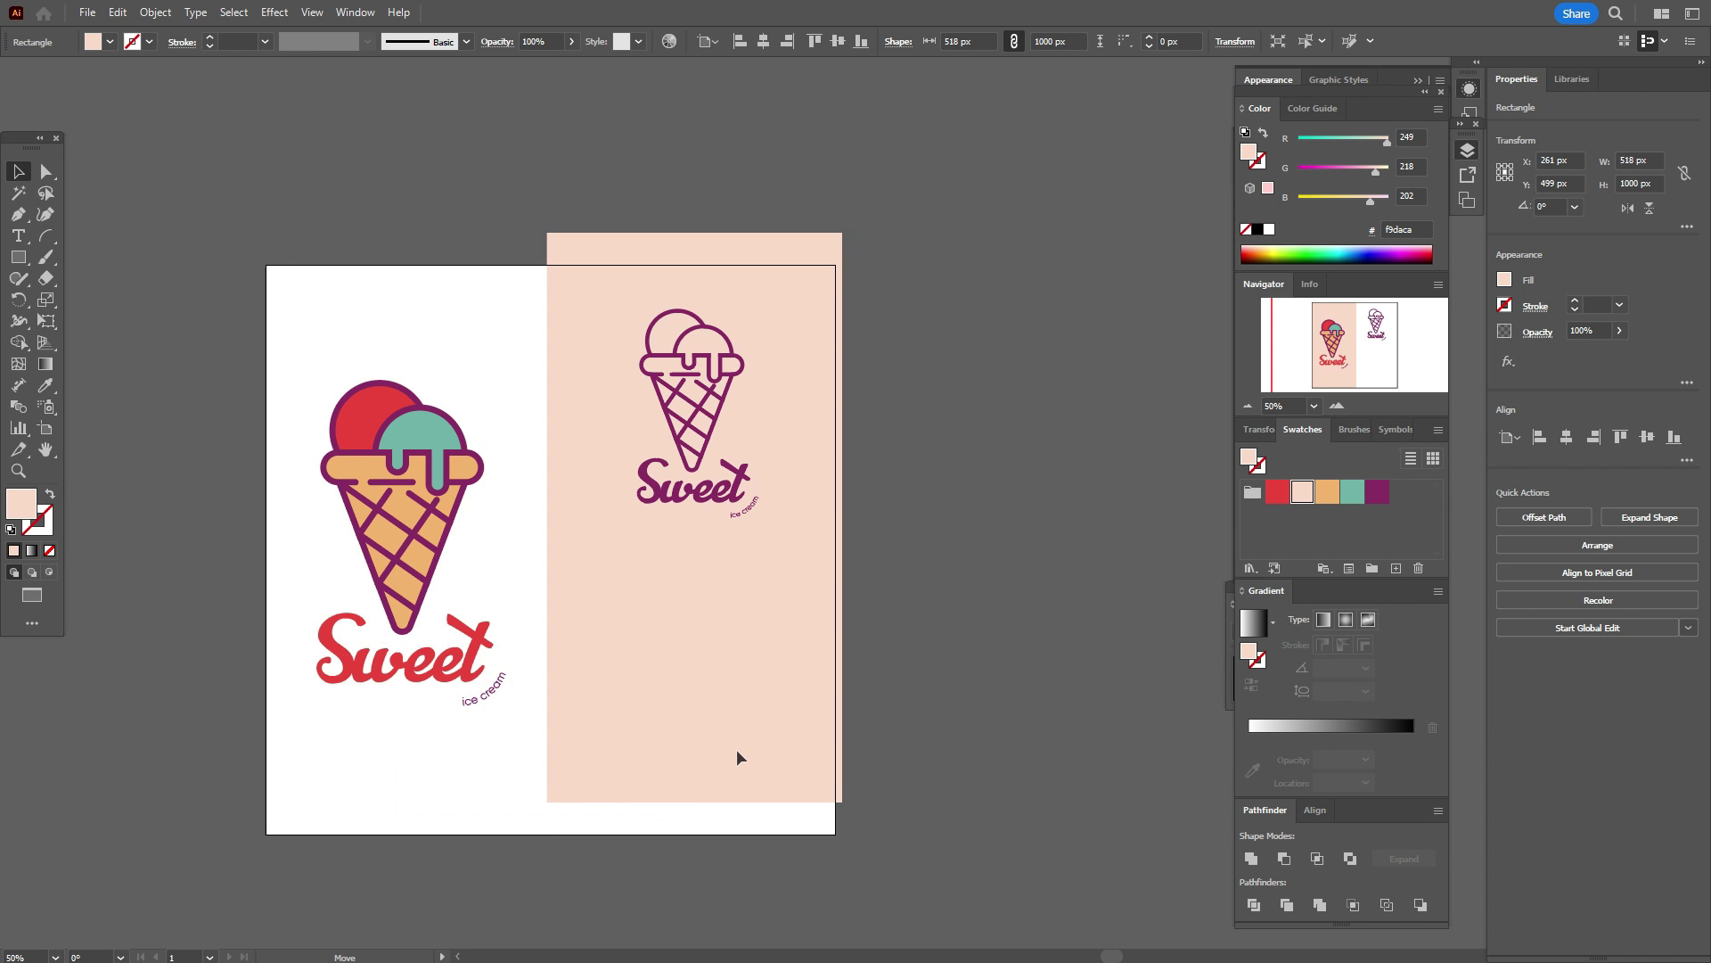
pyautogui.hotkey('ctrl', 'z')
pyautogui.press('alt')
pyautogui.moveTo(554, 789); pyautogui.dragTo(836, 790)
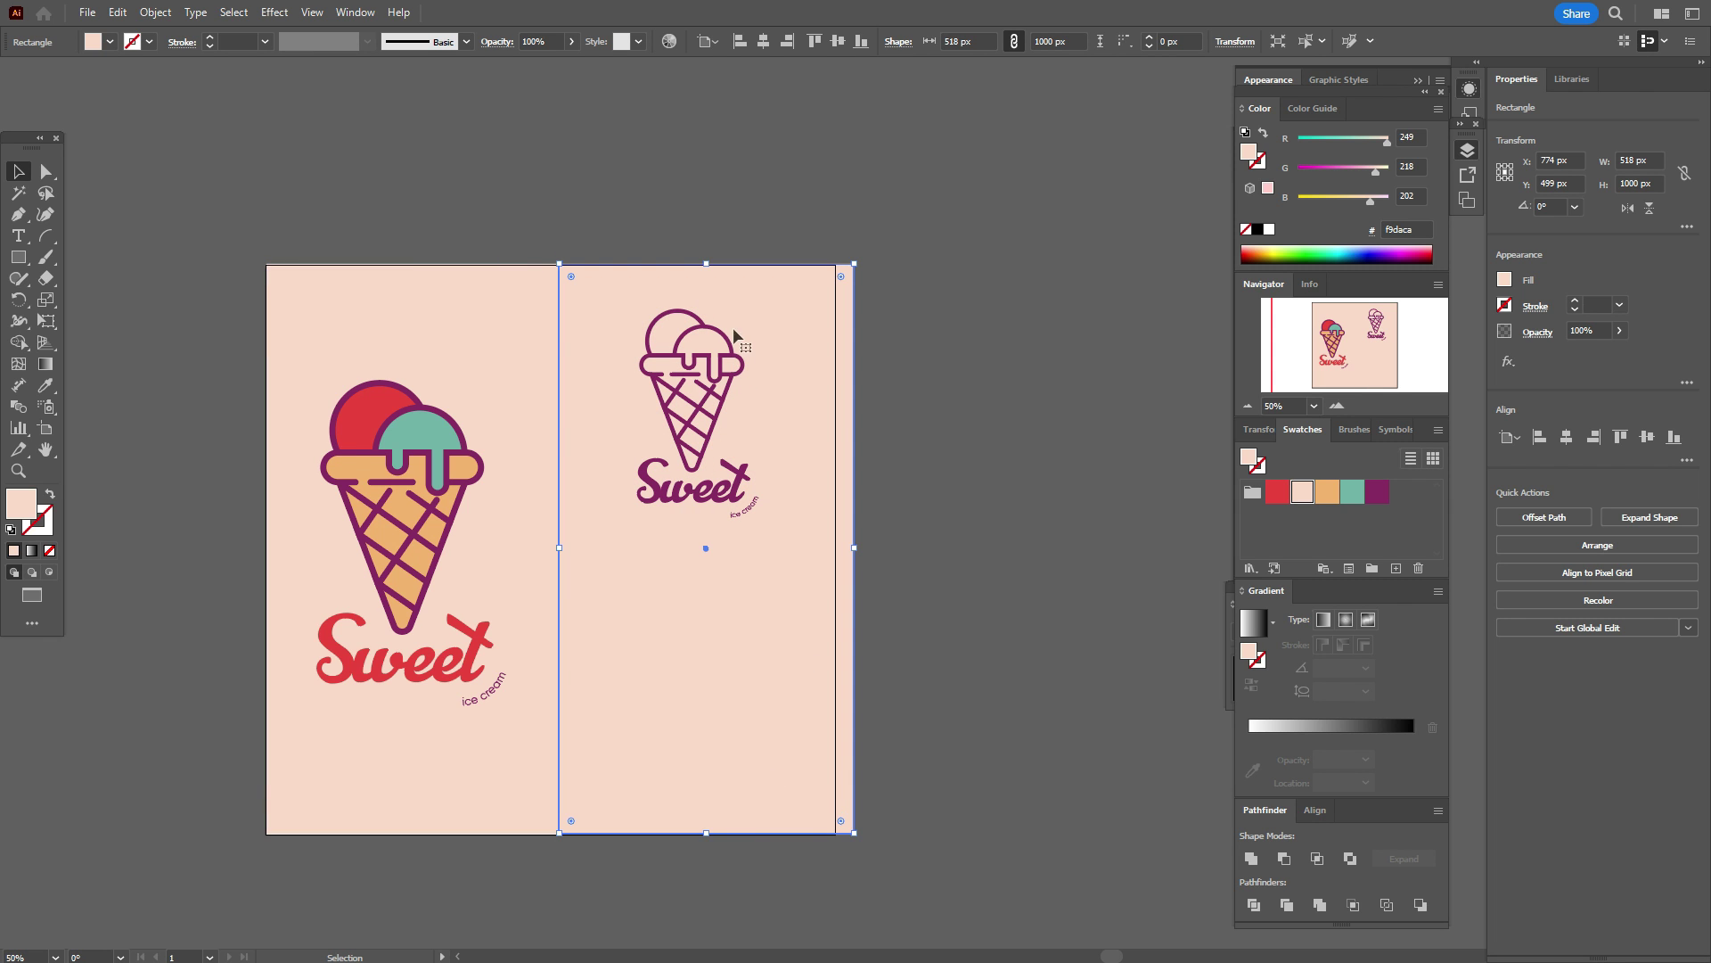
# - Resize the duplicated rectangle to about 489 × 493 px in the artboard's lower-right quarter and fill it with the red swatch
pyautogui.moveTo(711, 263); pyautogui.dragTo(734, 554)
pyautogui.moveTo(853, 701); pyautogui.dragTo(843, 700)
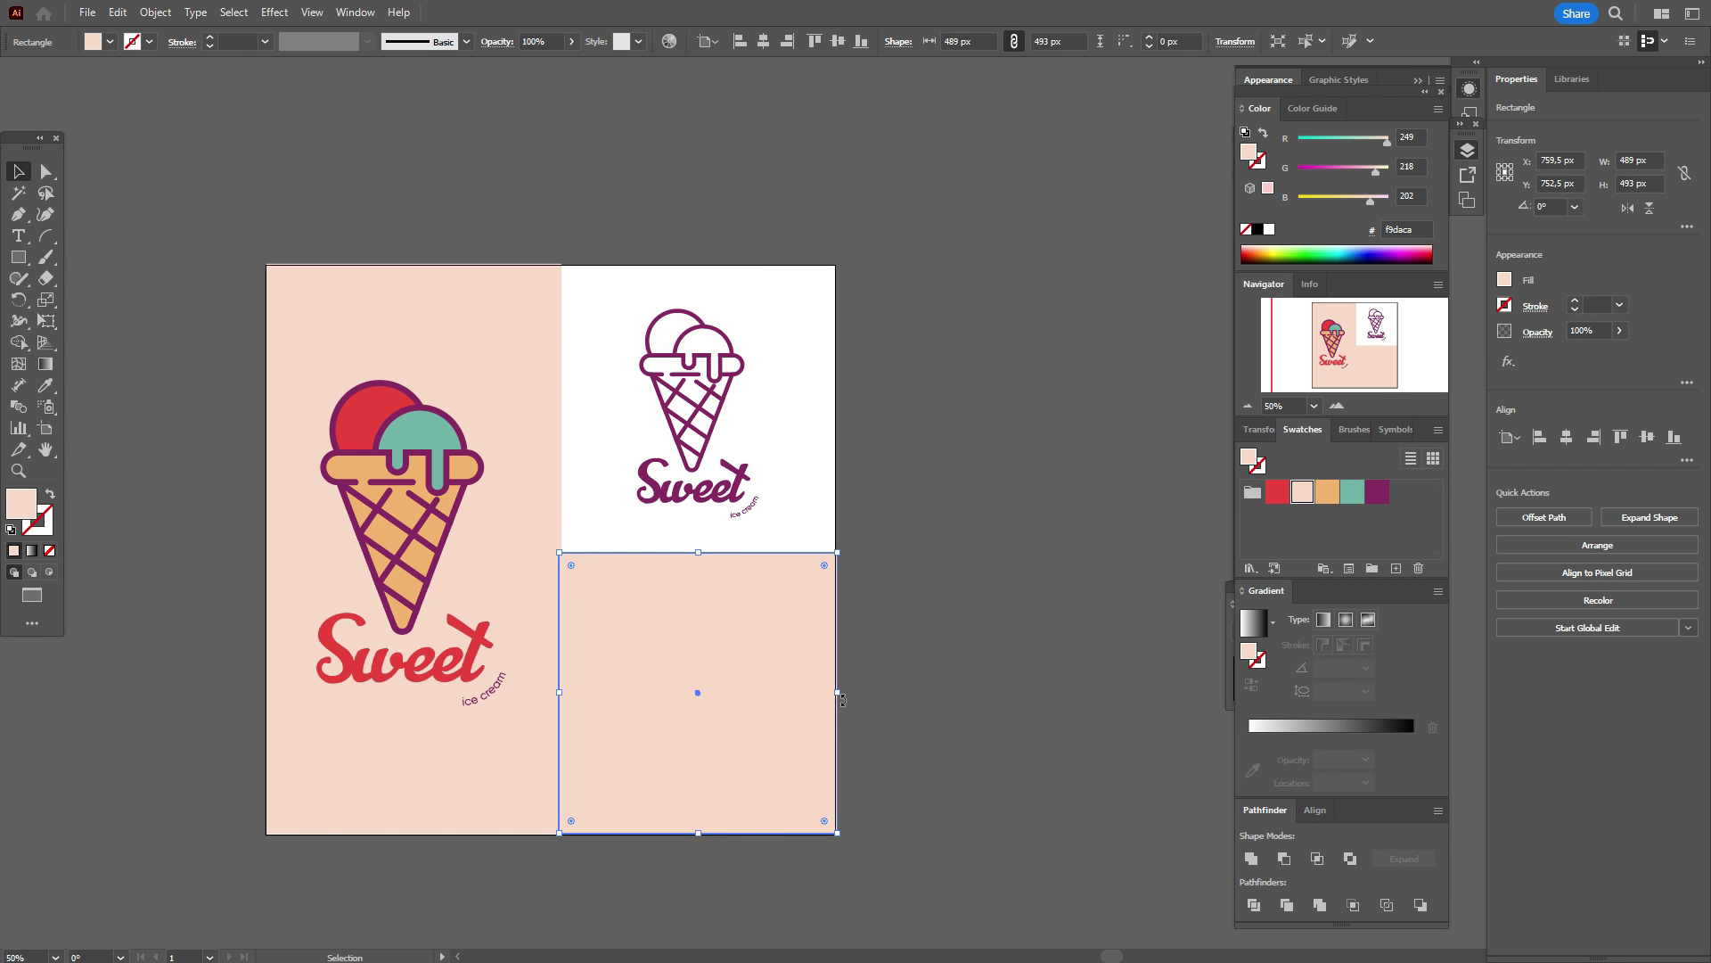
pyautogui.click(1278, 499)
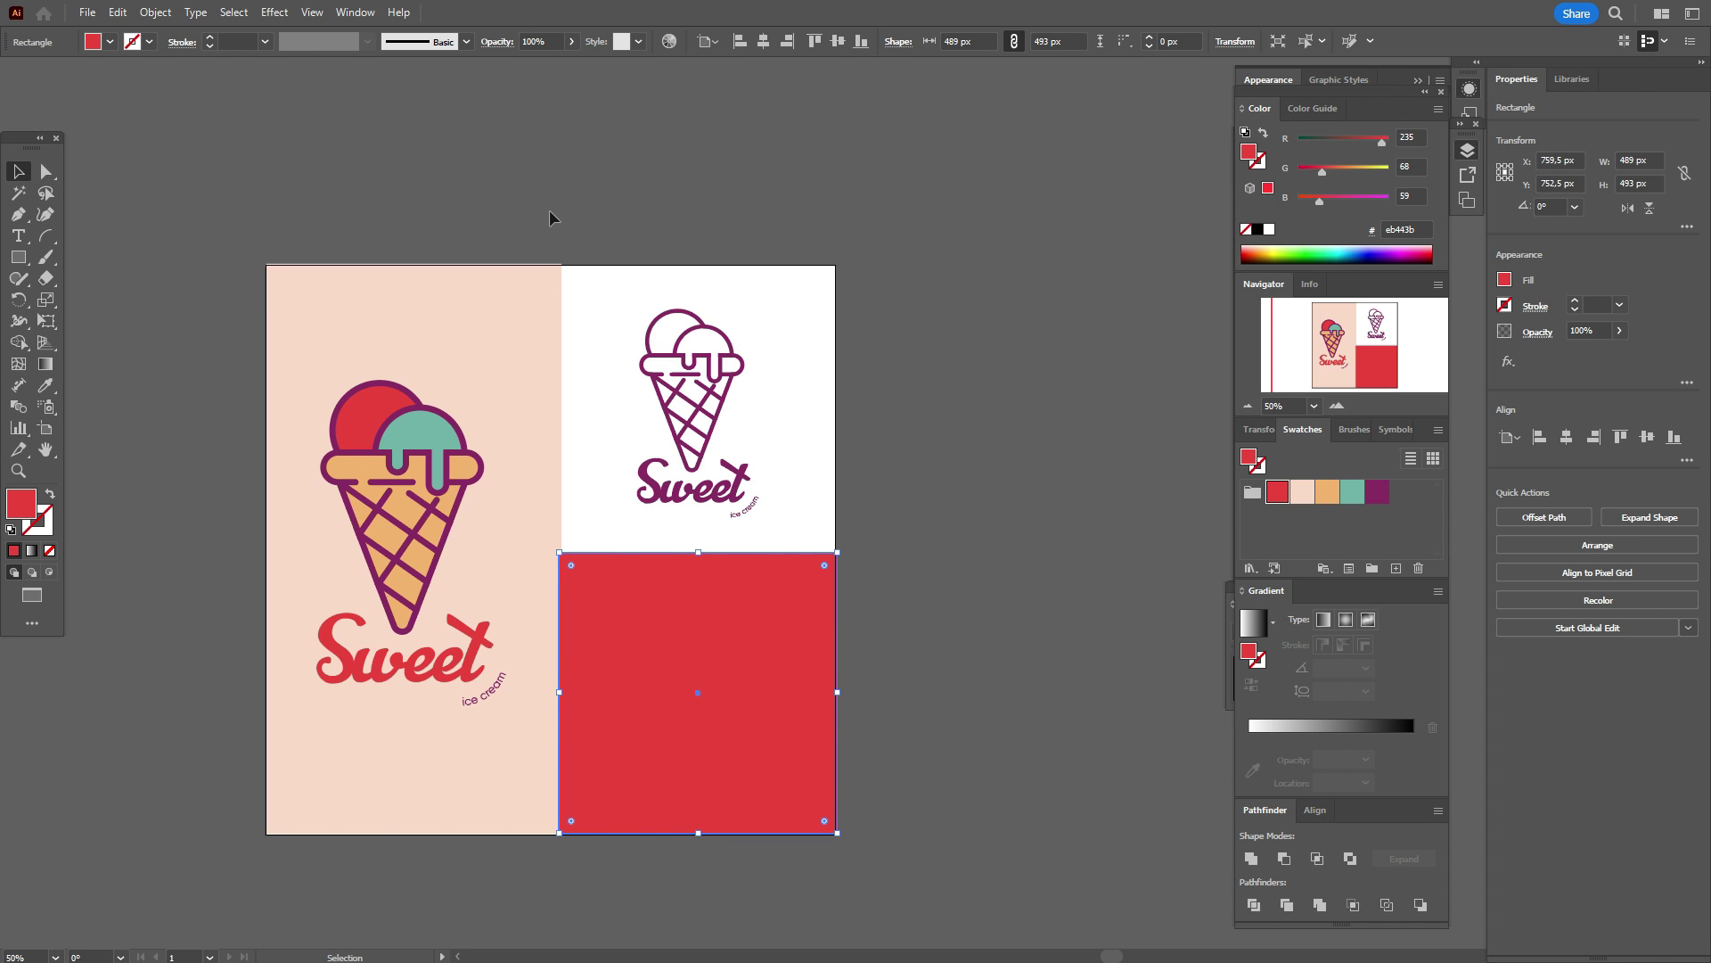
# - Duplicate the small outline logo onto the red rectangle and expand the copy
pyautogui.moveTo(626, 254); pyautogui.dragTo(814, 510)
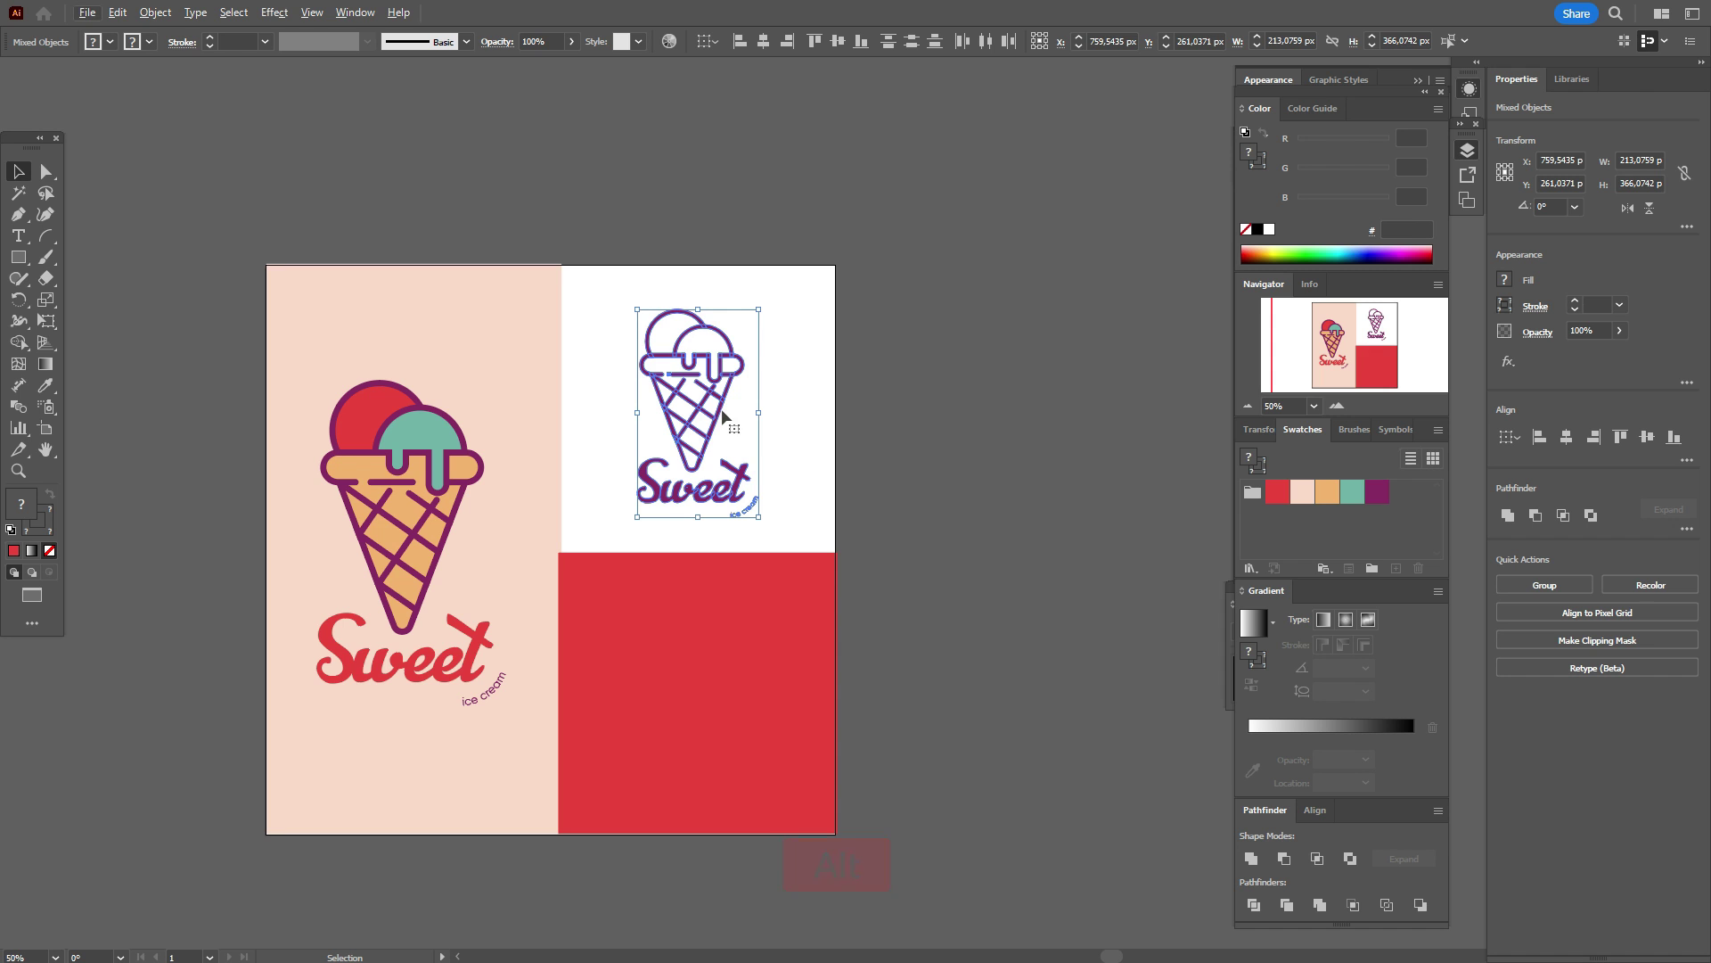
pyautogui.moveTo(722, 417); pyautogui.dragTo(734, 691)
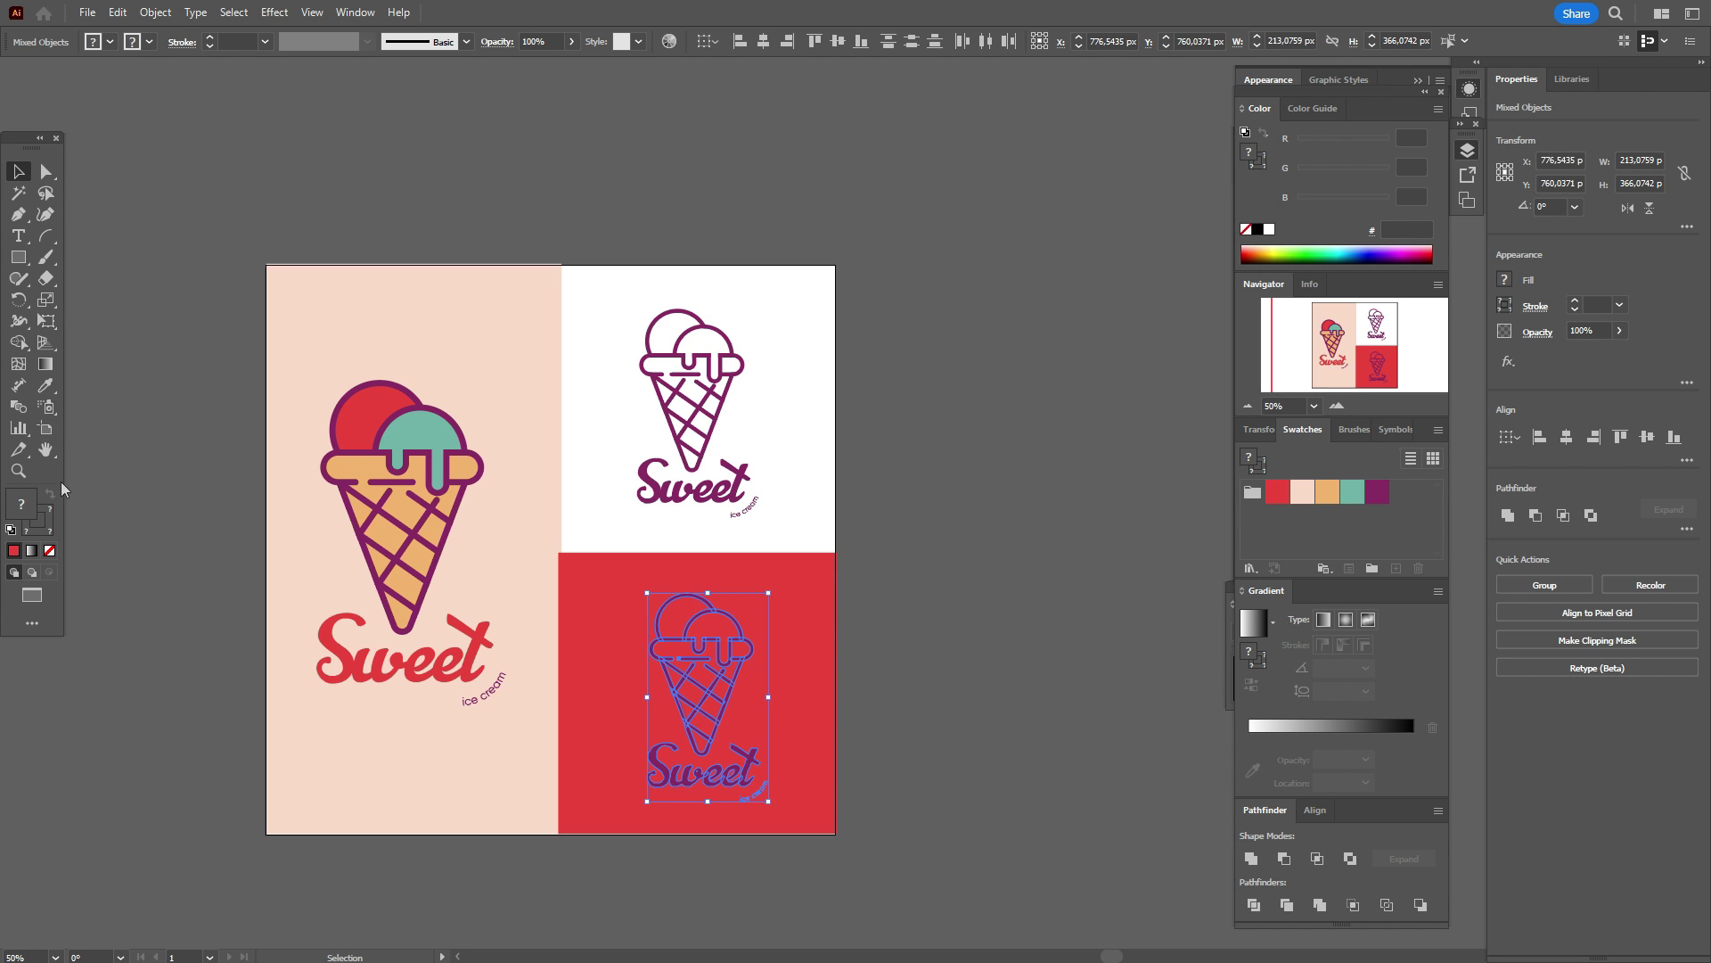
pyautogui.click(170, 16)
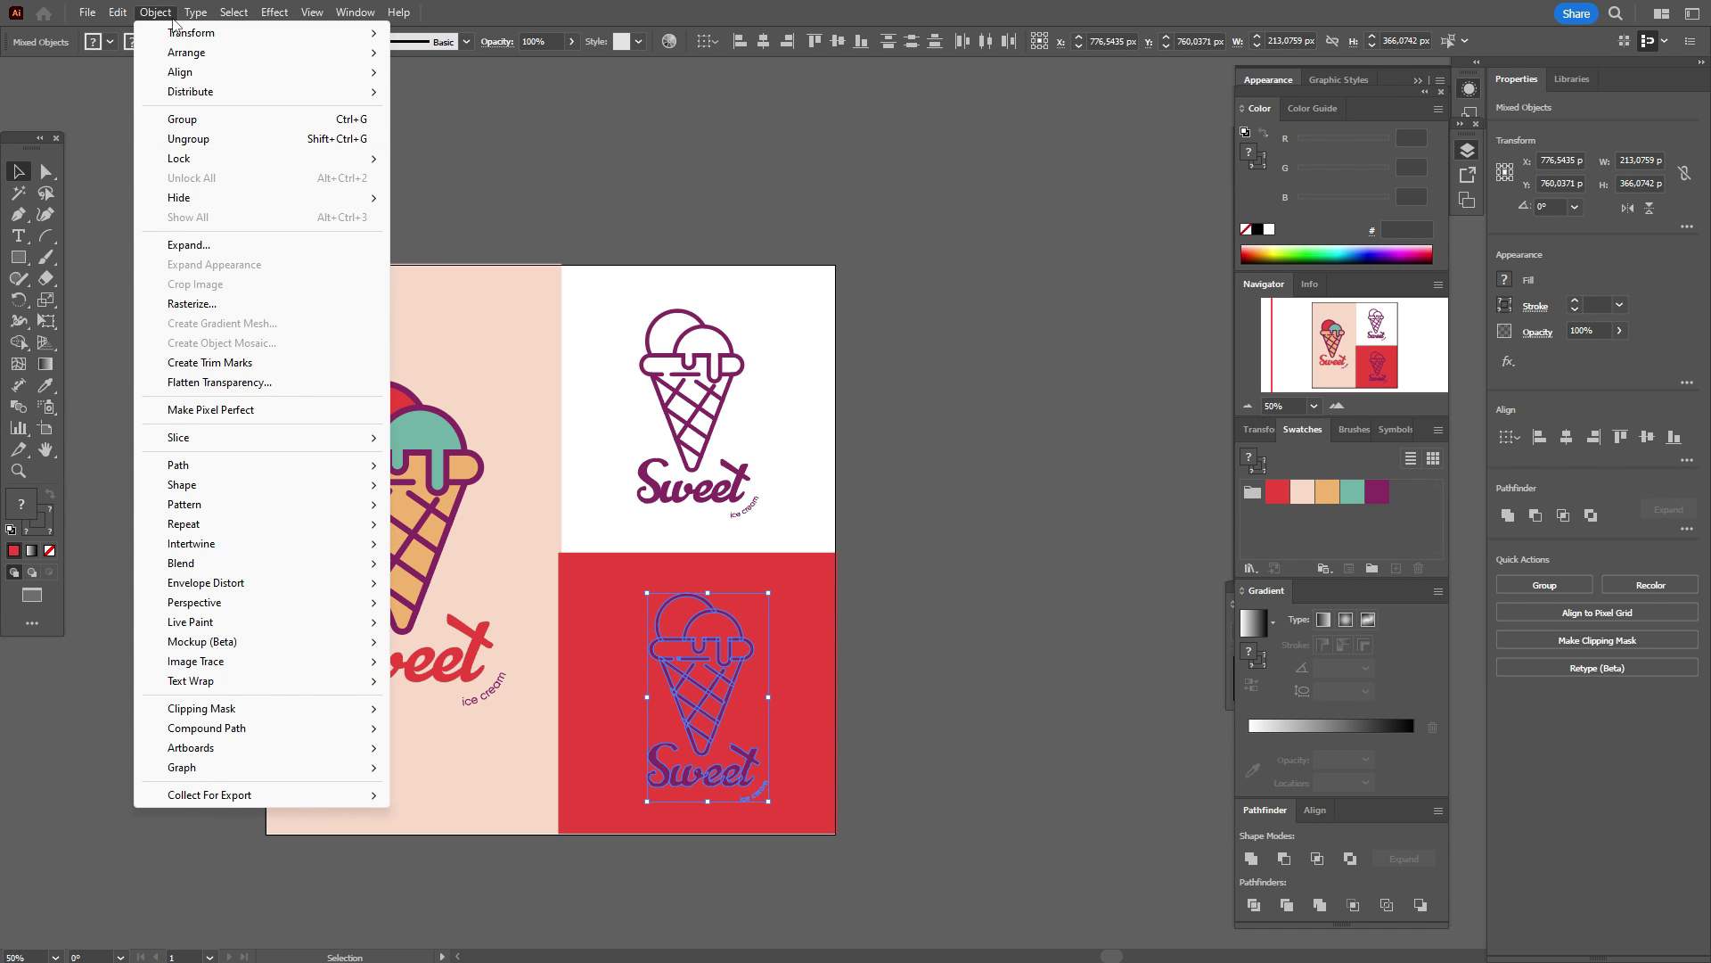
pyautogui.click(178, 239)
pyautogui.click(814, 574)
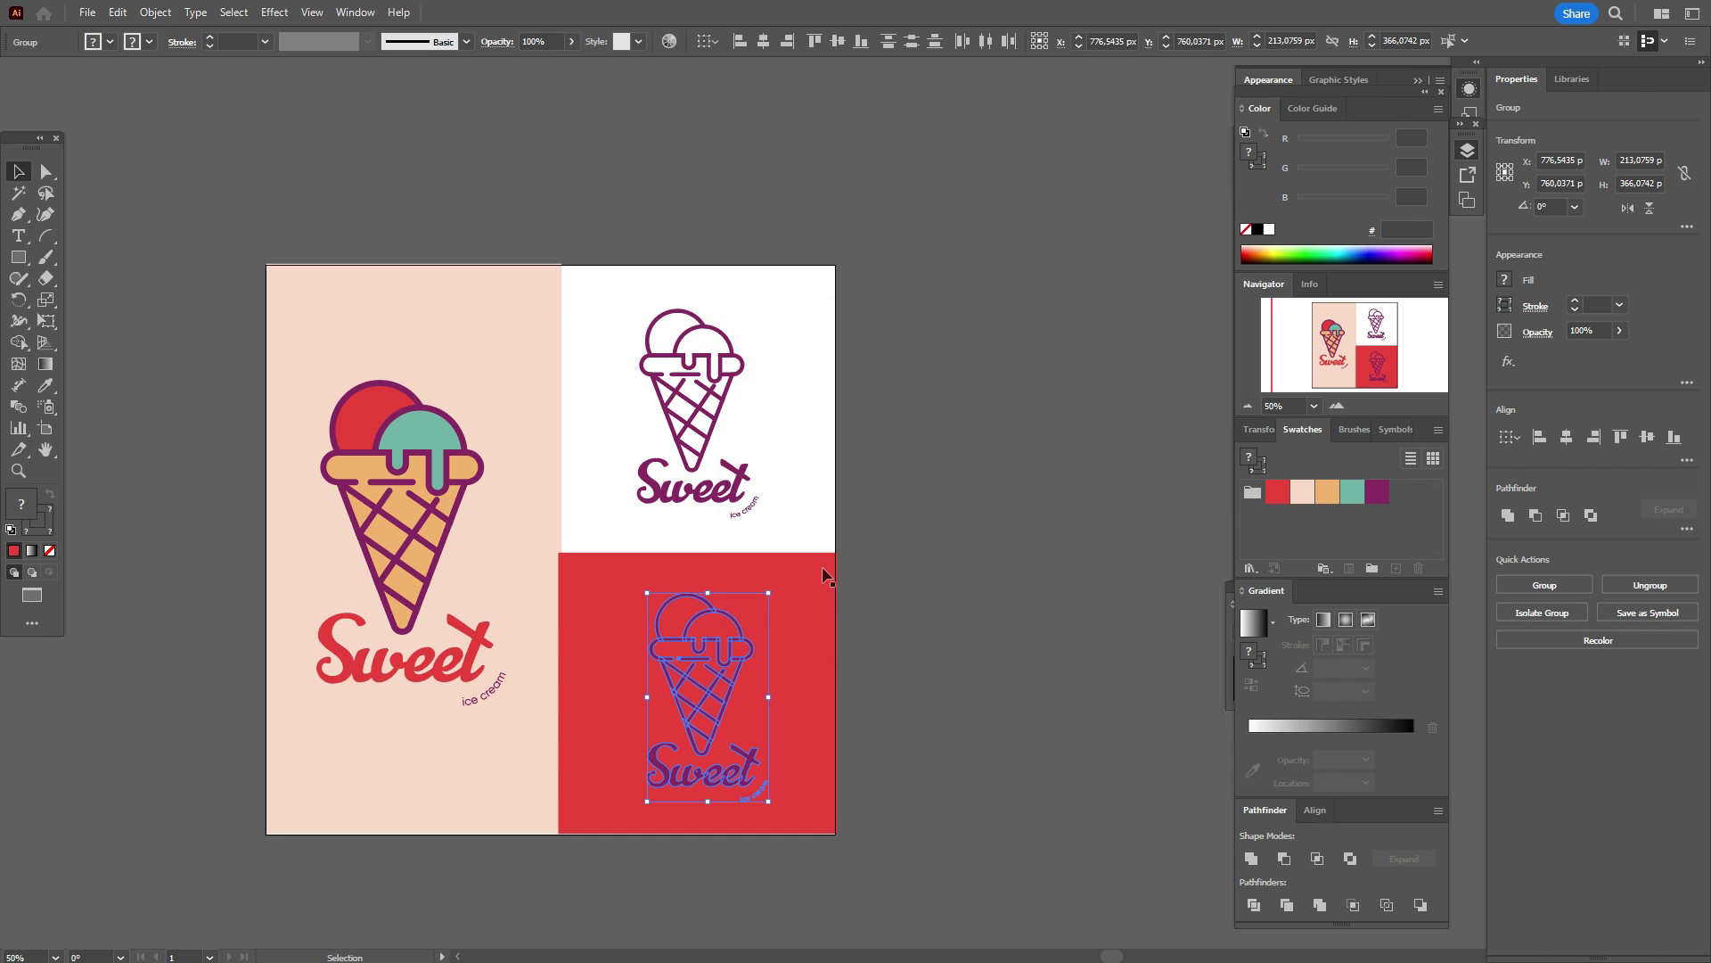
# - Recolour the expanded outline logo on the red rectangle white by sampling the white artboard area with the Eyedropper
pyautogui.click(45, 385)
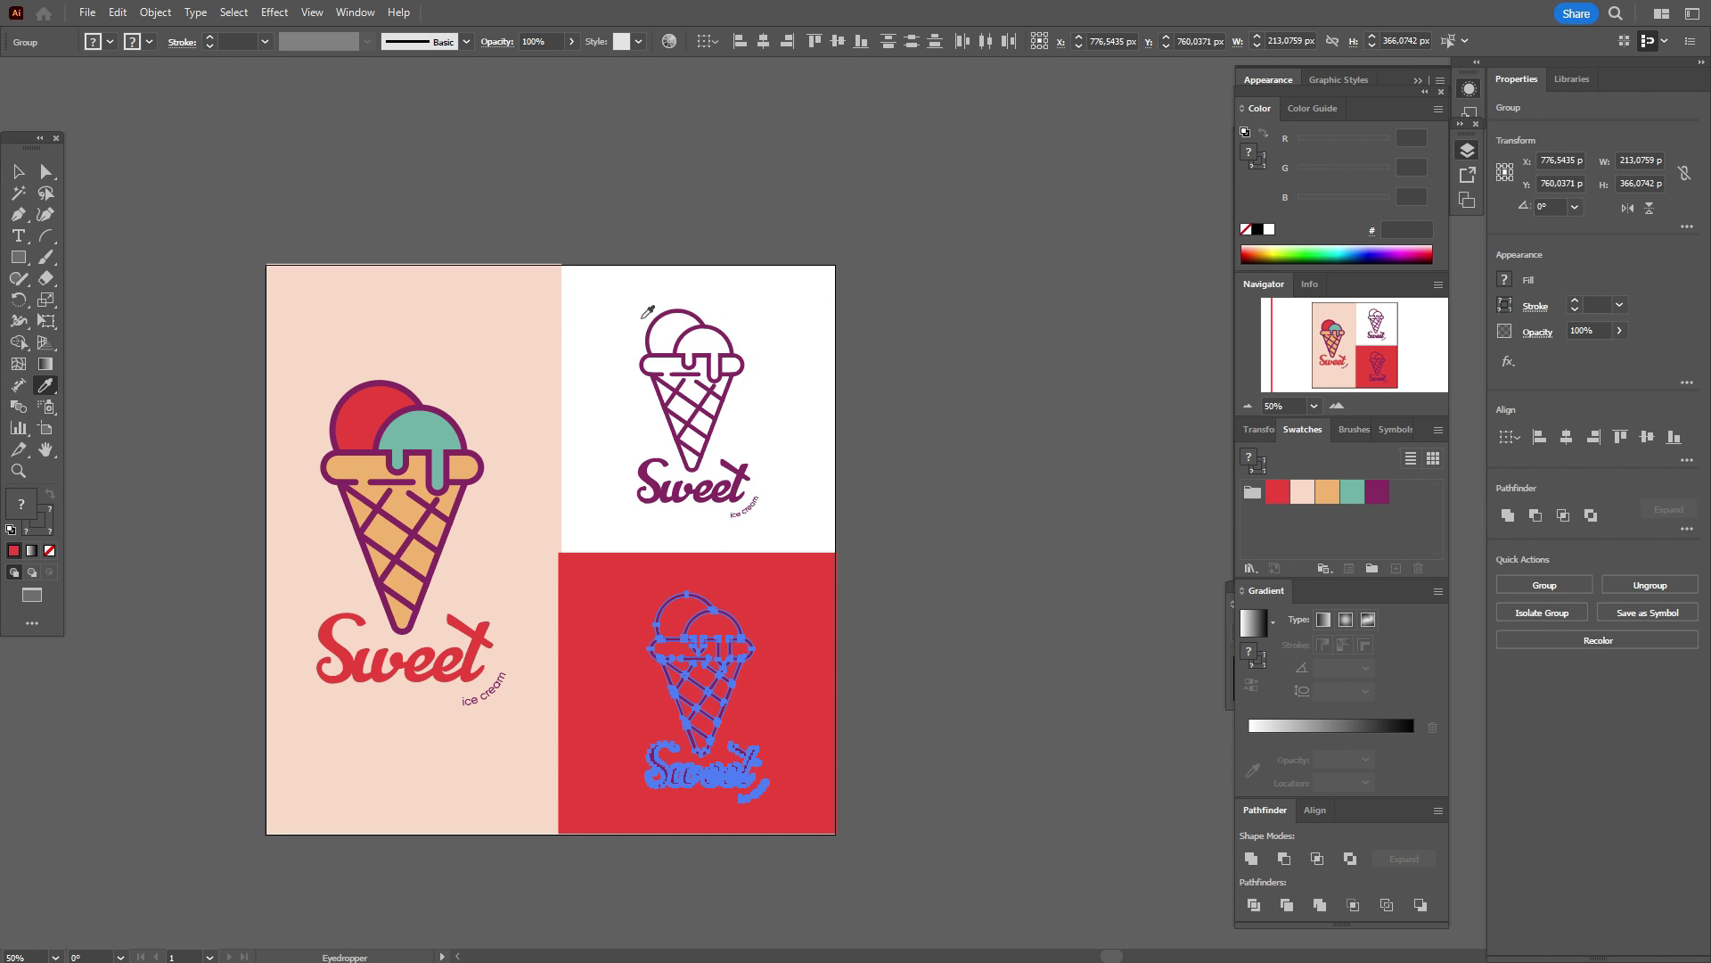
pyautogui.click(644, 316)
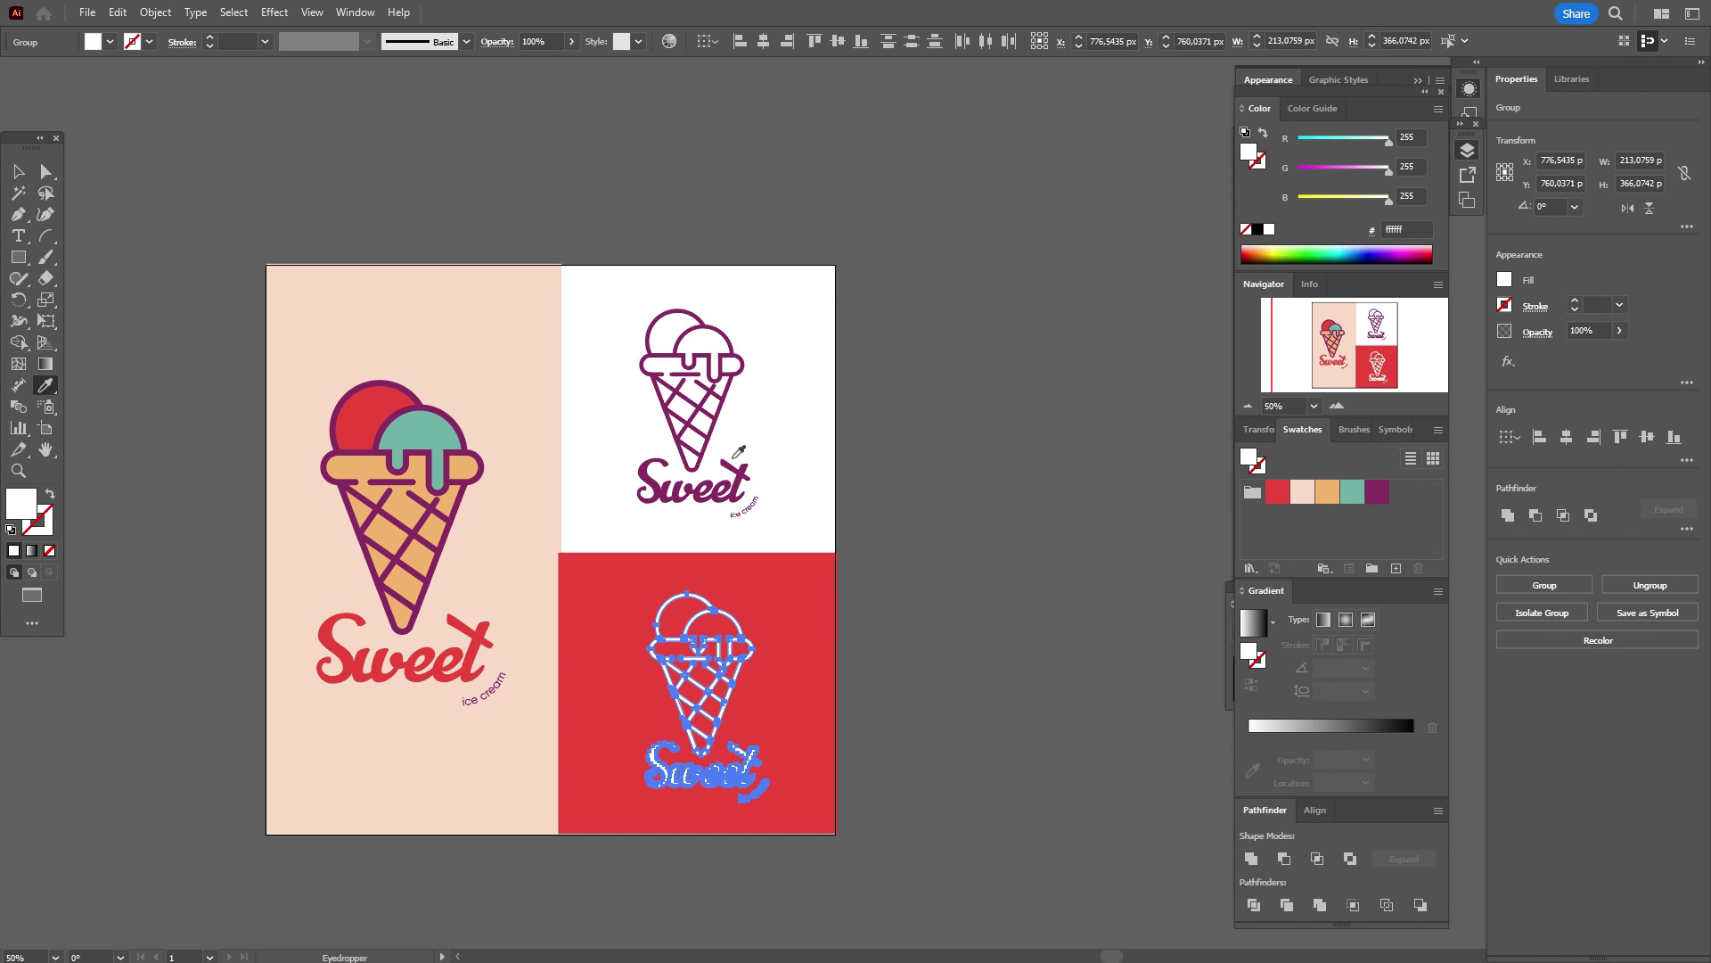
pyautogui.click(18, 171)
pyautogui.click(303, 182)
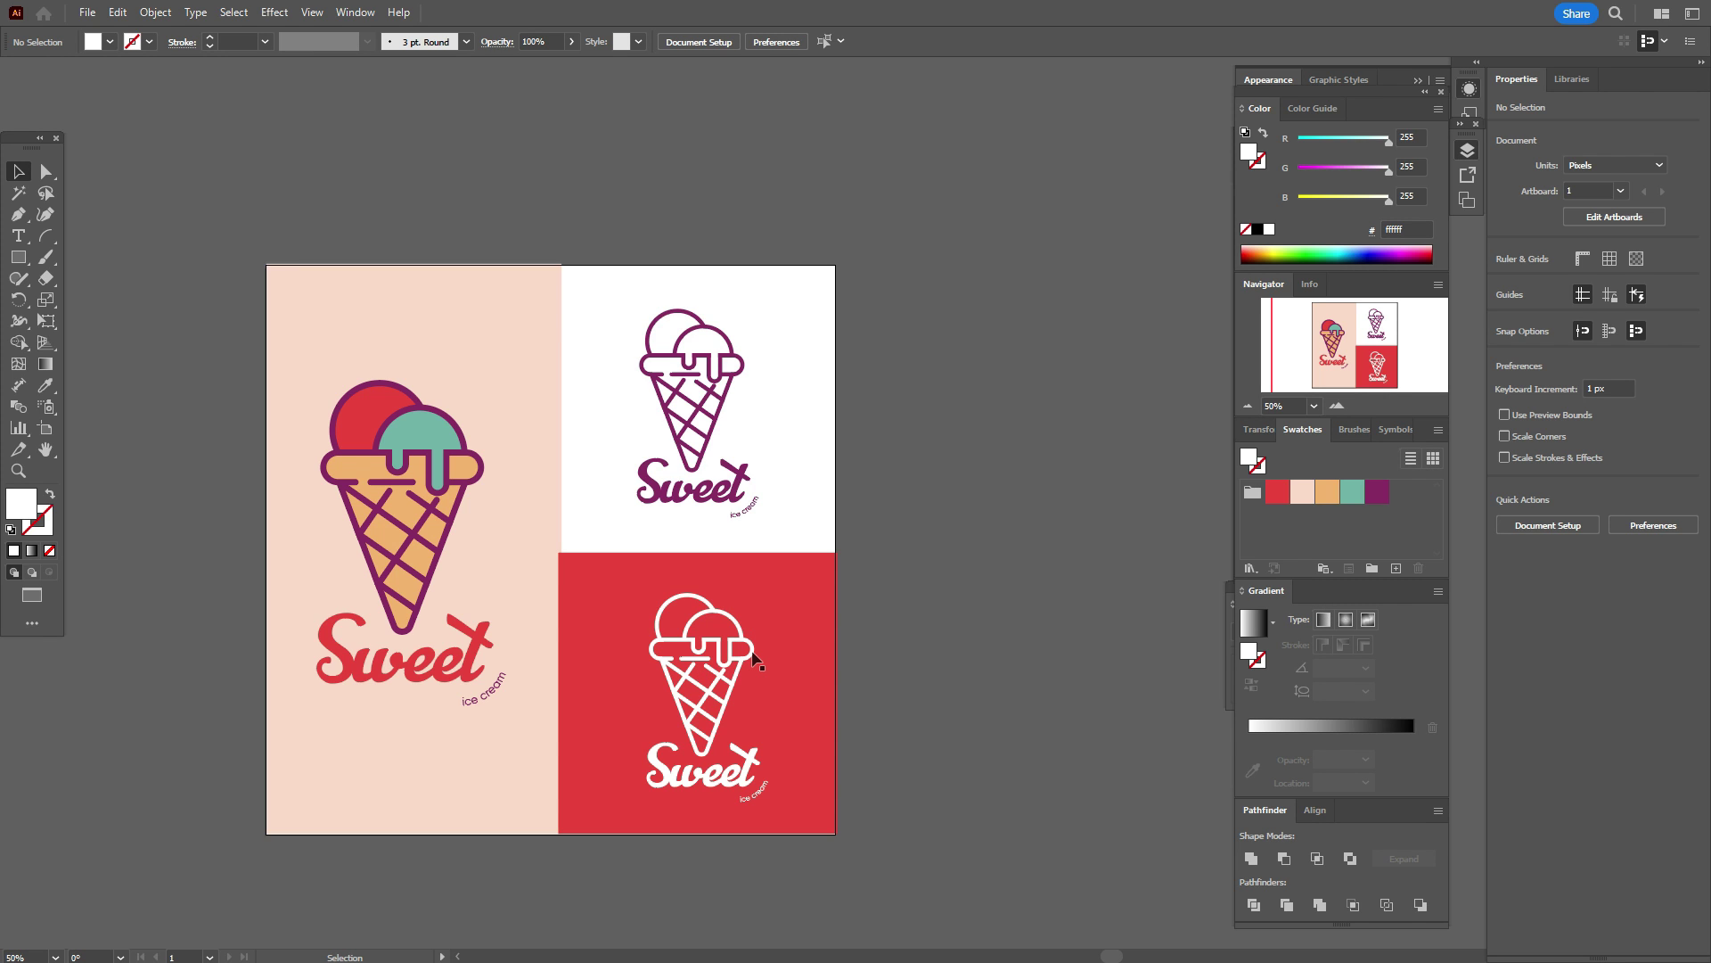
# - Extend the red rectangle's bottom edge slightly so its height is about 498 px
pyautogui.click(816, 652)
pyautogui.moveTo(699, 838); pyautogui.dragTo(721, 838)
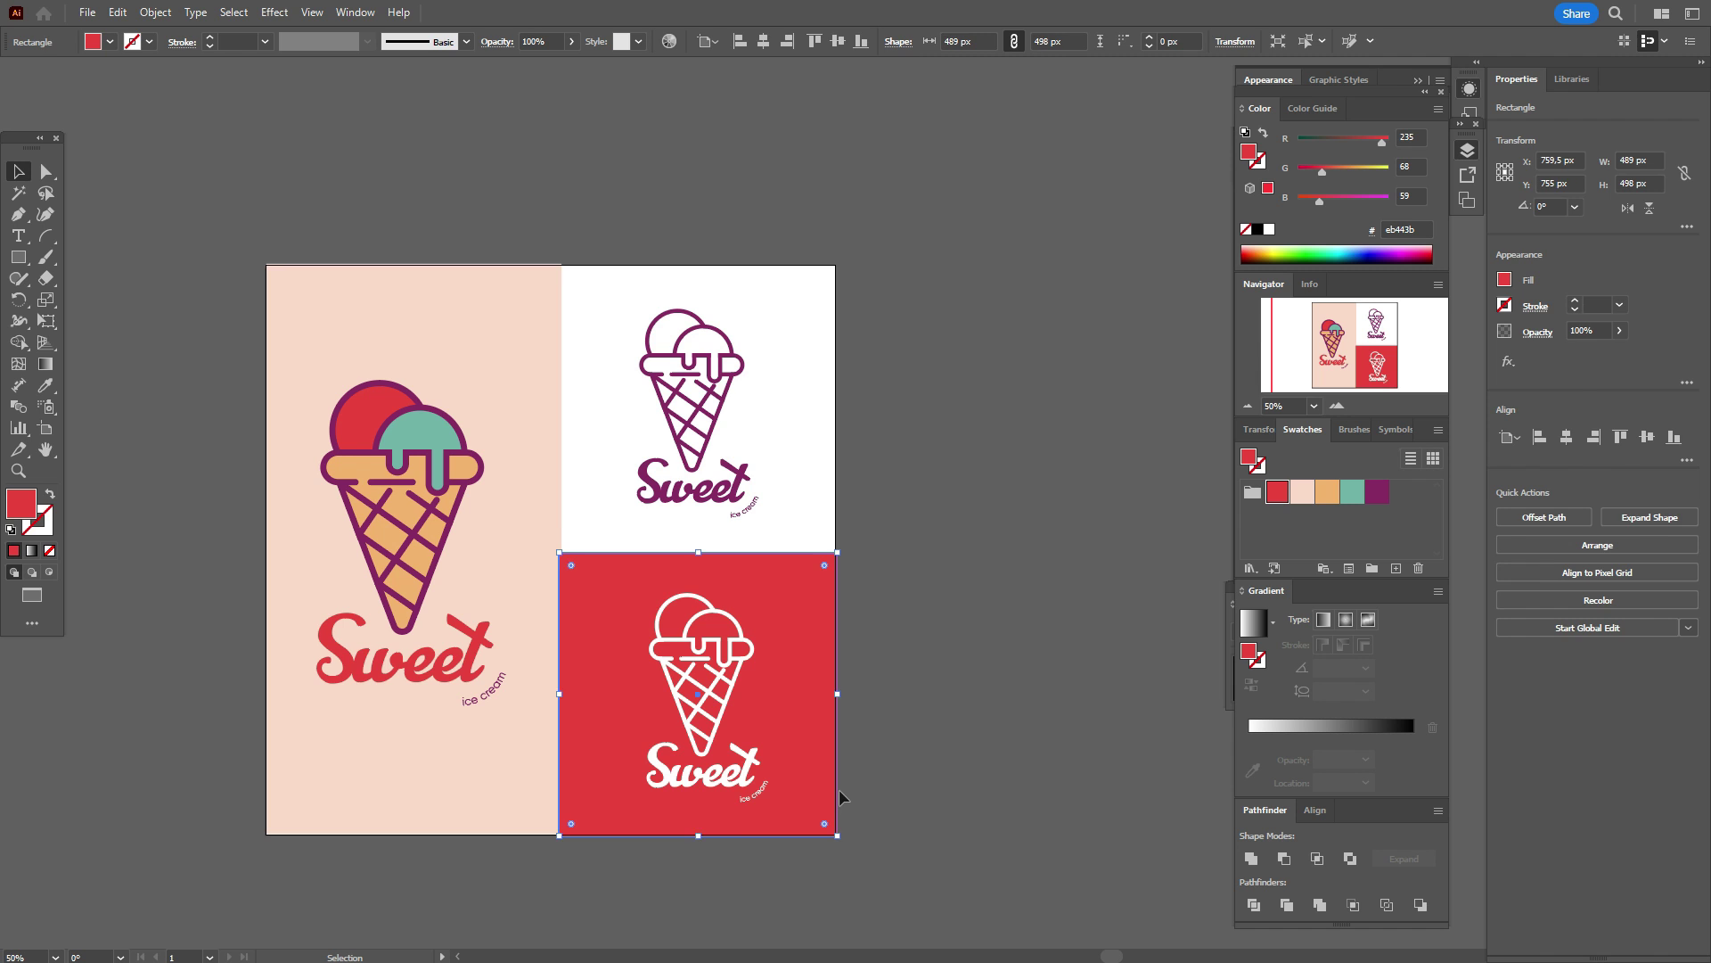
pyautogui.click(857, 793)
# - Send the red rectangle to the back so it sits behind the peach rectangle
pyautogui.click(46, 450)
pyautogui.moveTo(824, 459); pyautogui.dragTo(931, 427)
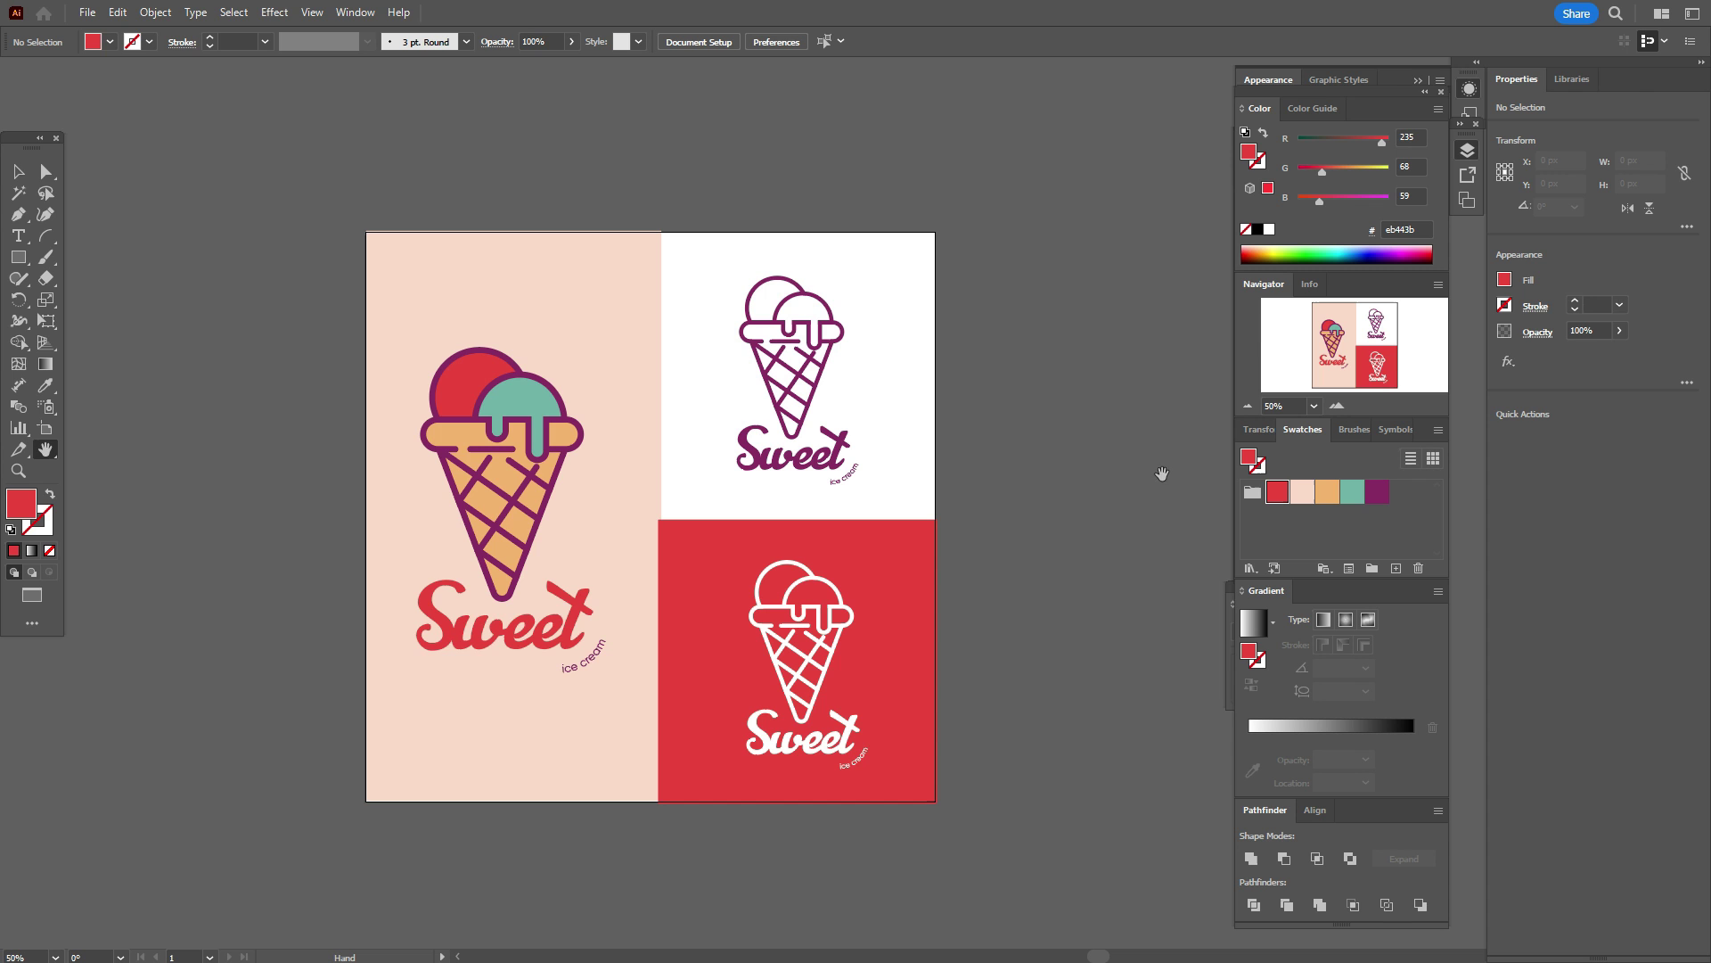
pyautogui.click(27, 178)
pyautogui.rightClick(928, 567)
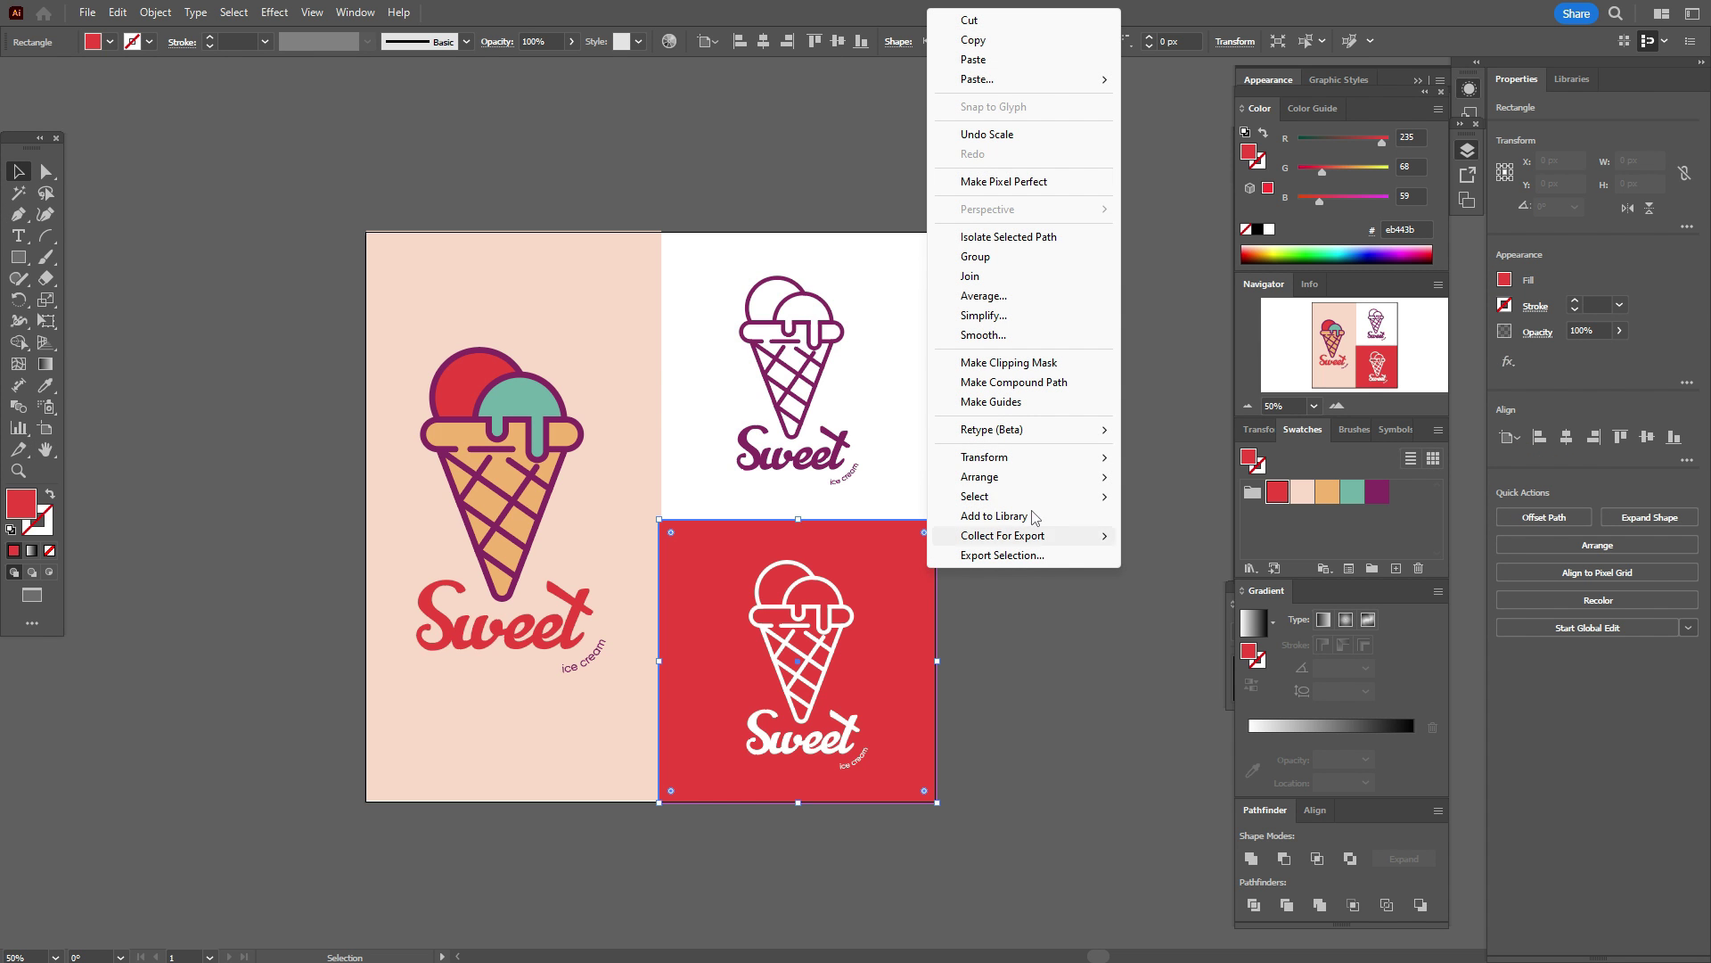
pyautogui.moveTo(1062, 472)
pyautogui.click(1161, 539)
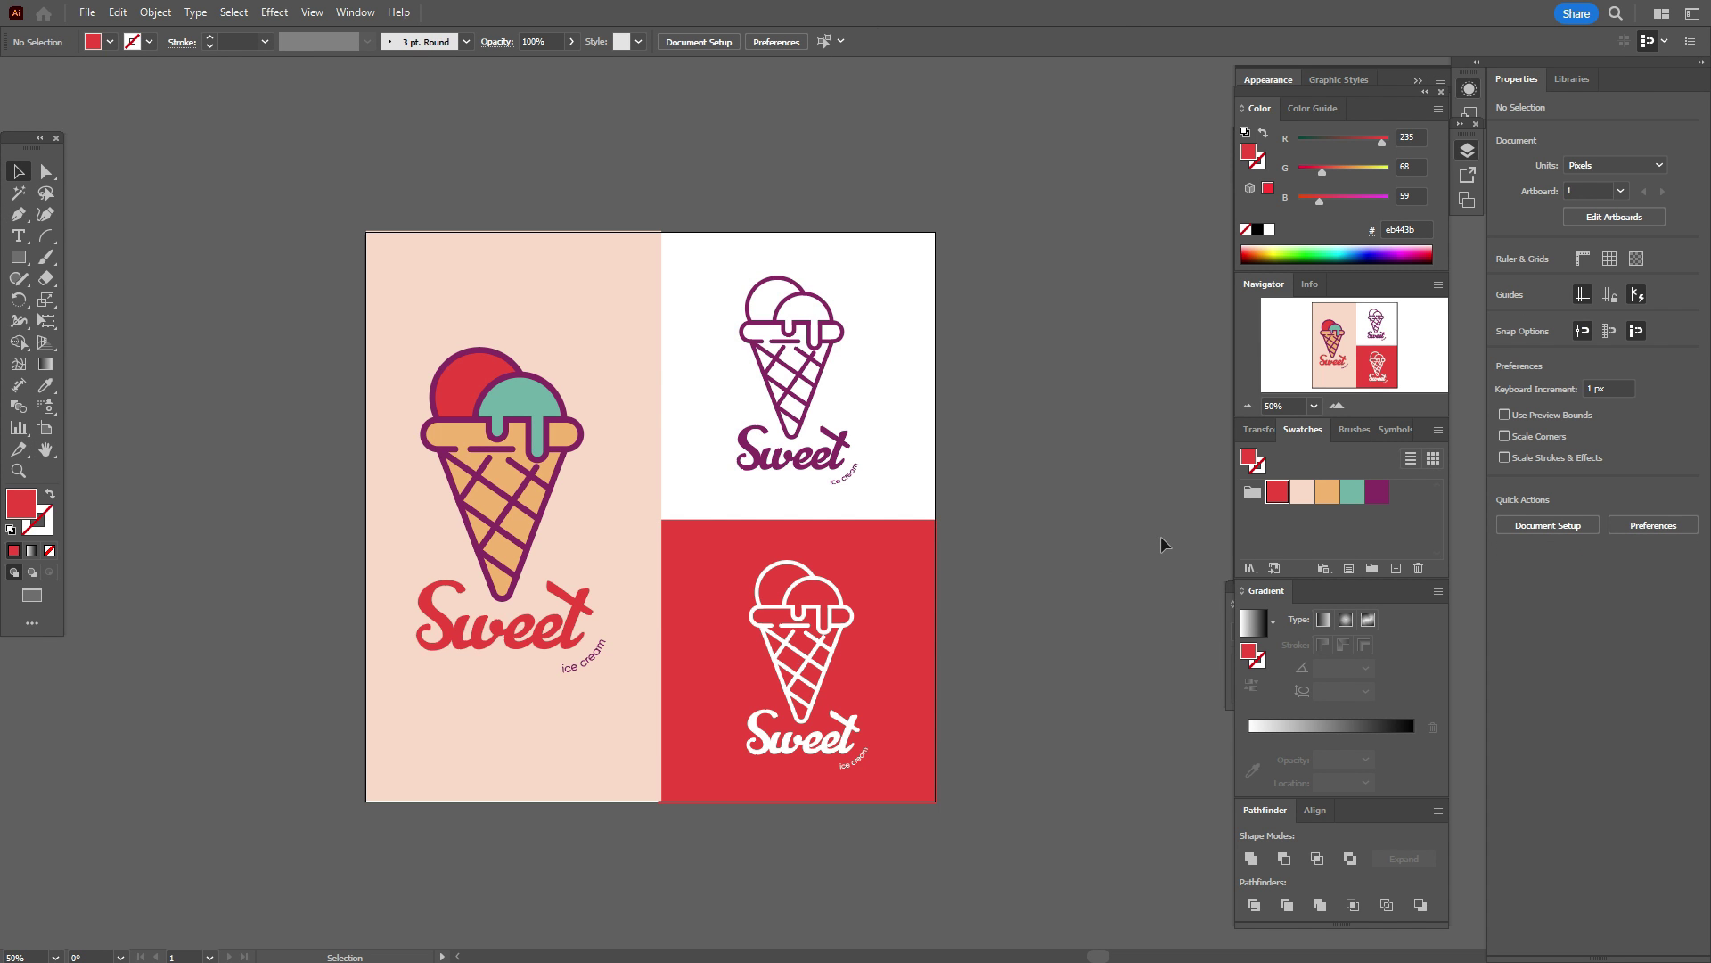
# - Duplicate the red rectangle straight up onto the artboard's upper-right quarter and enlarge the copy to about 495 × 512 px
pyautogui.moveTo(891, 574); pyautogui.dragTo(891, 287)
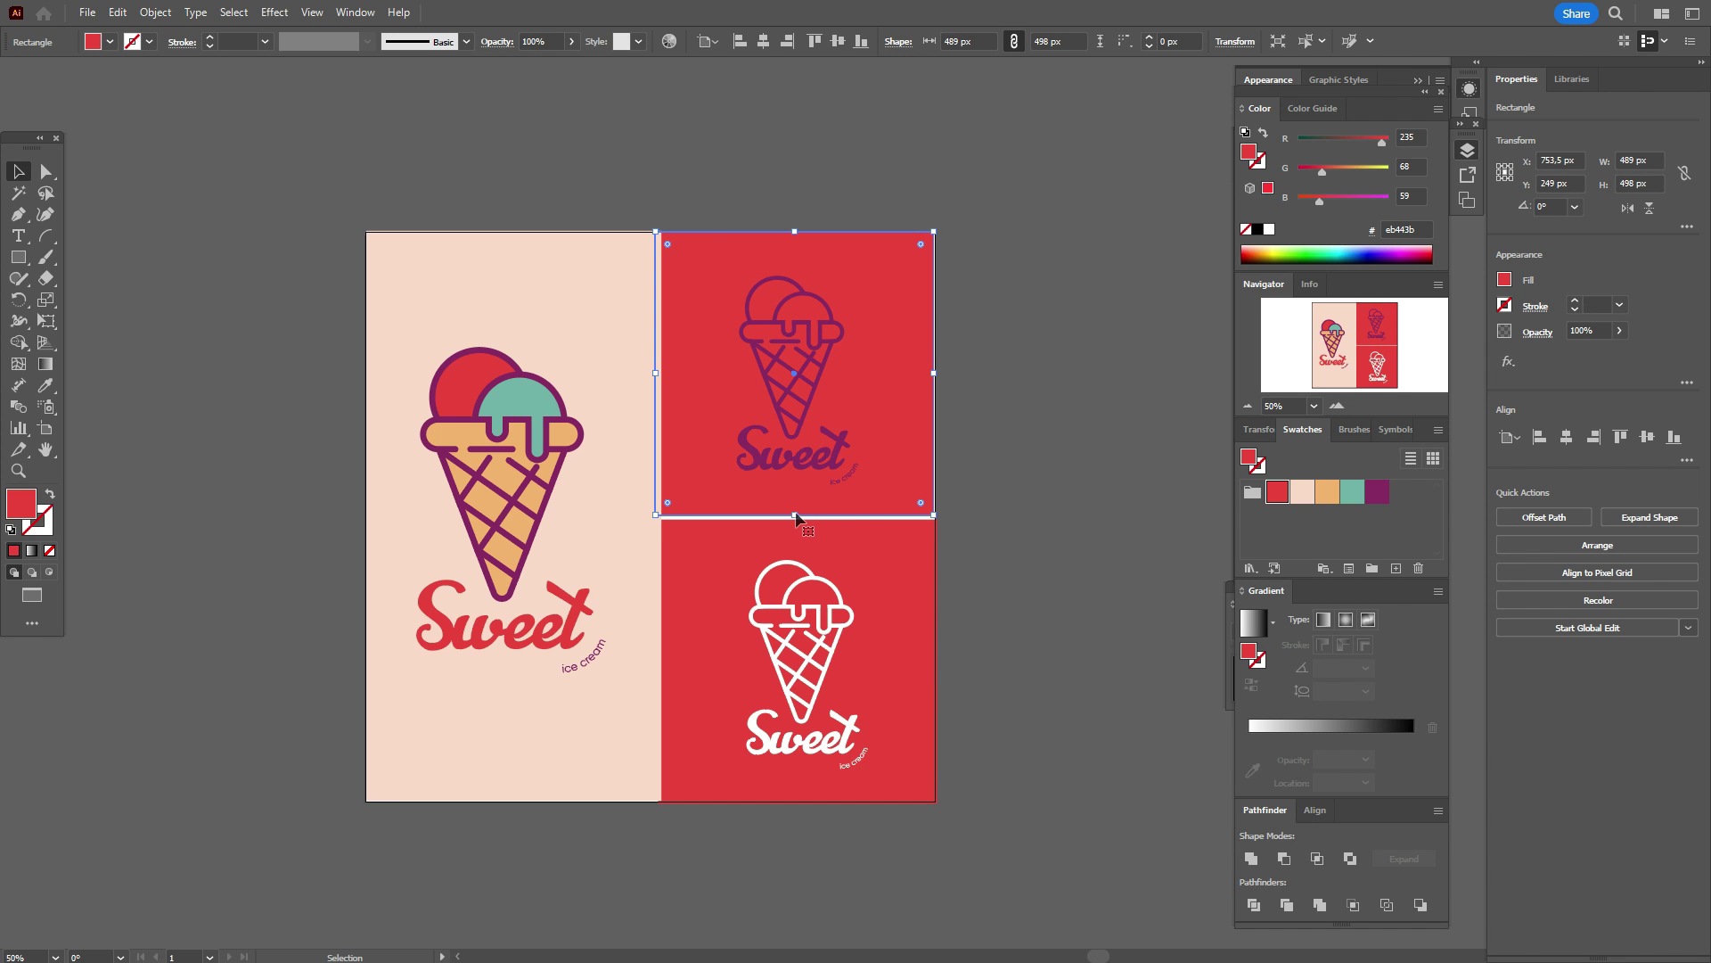
pyautogui.moveTo(796, 516); pyautogui.dragTo(796, 524)
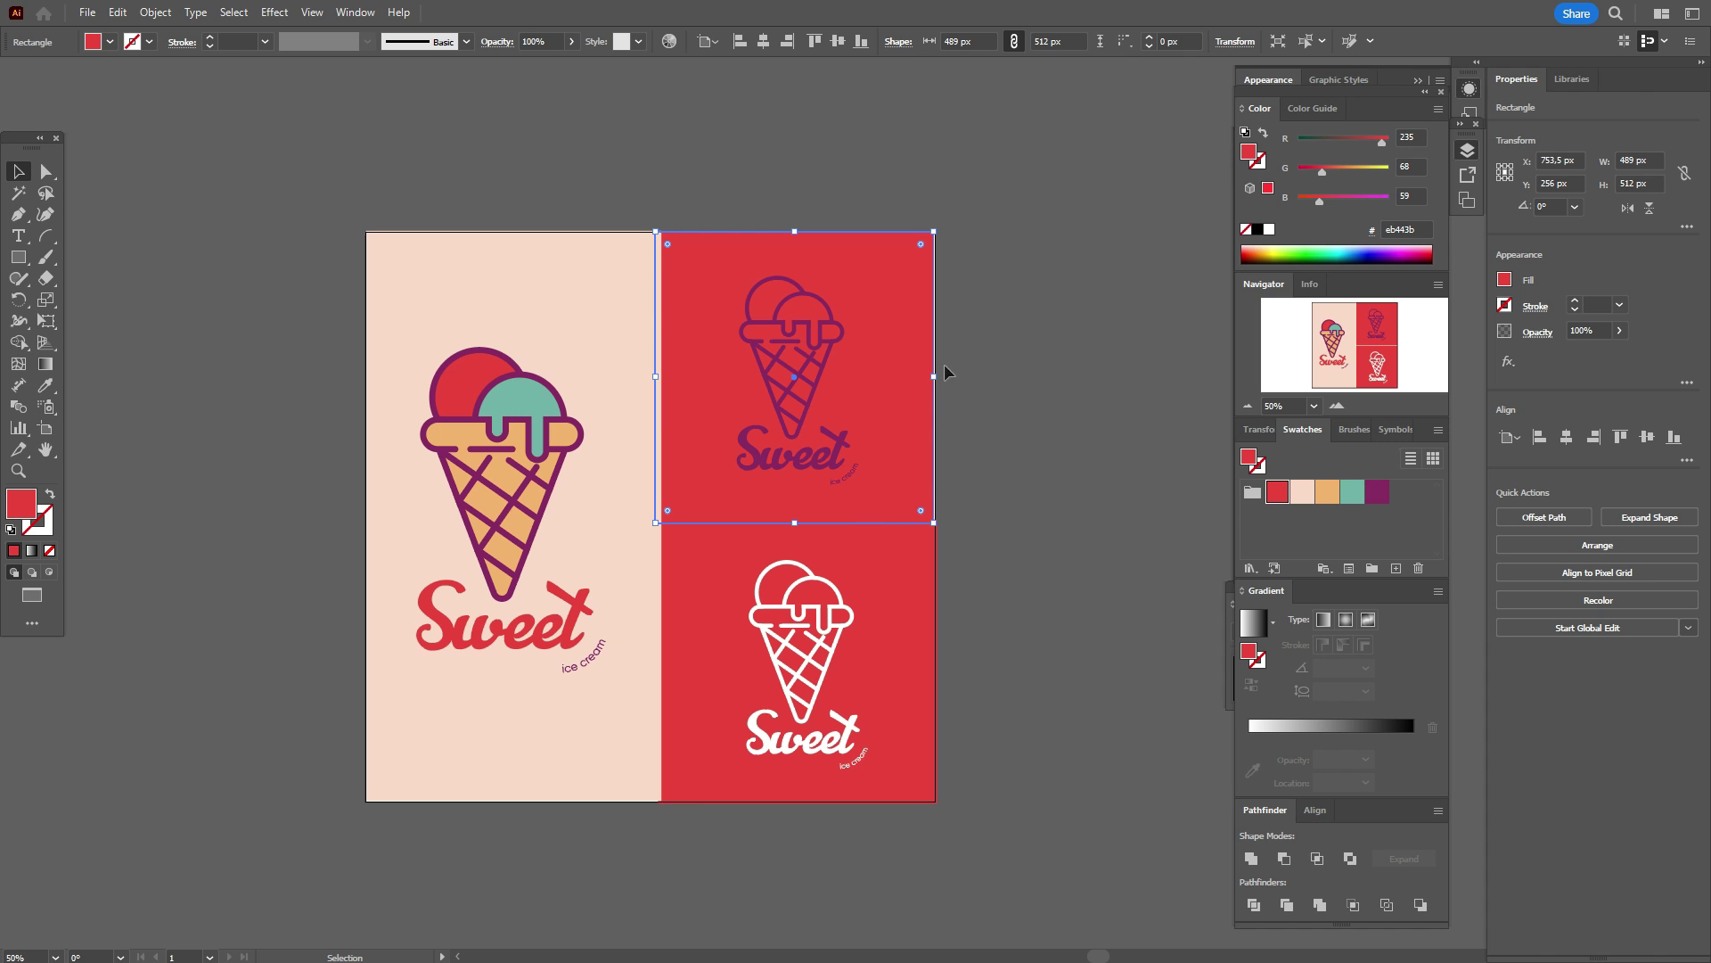
pyautogui.moveTo(934, 376); pyautogui.dragTo(937, 379)
# - Send the upper rectangle copy to the back and fill it with white (ffffff)
pyautogui.rightClick(980, 470)
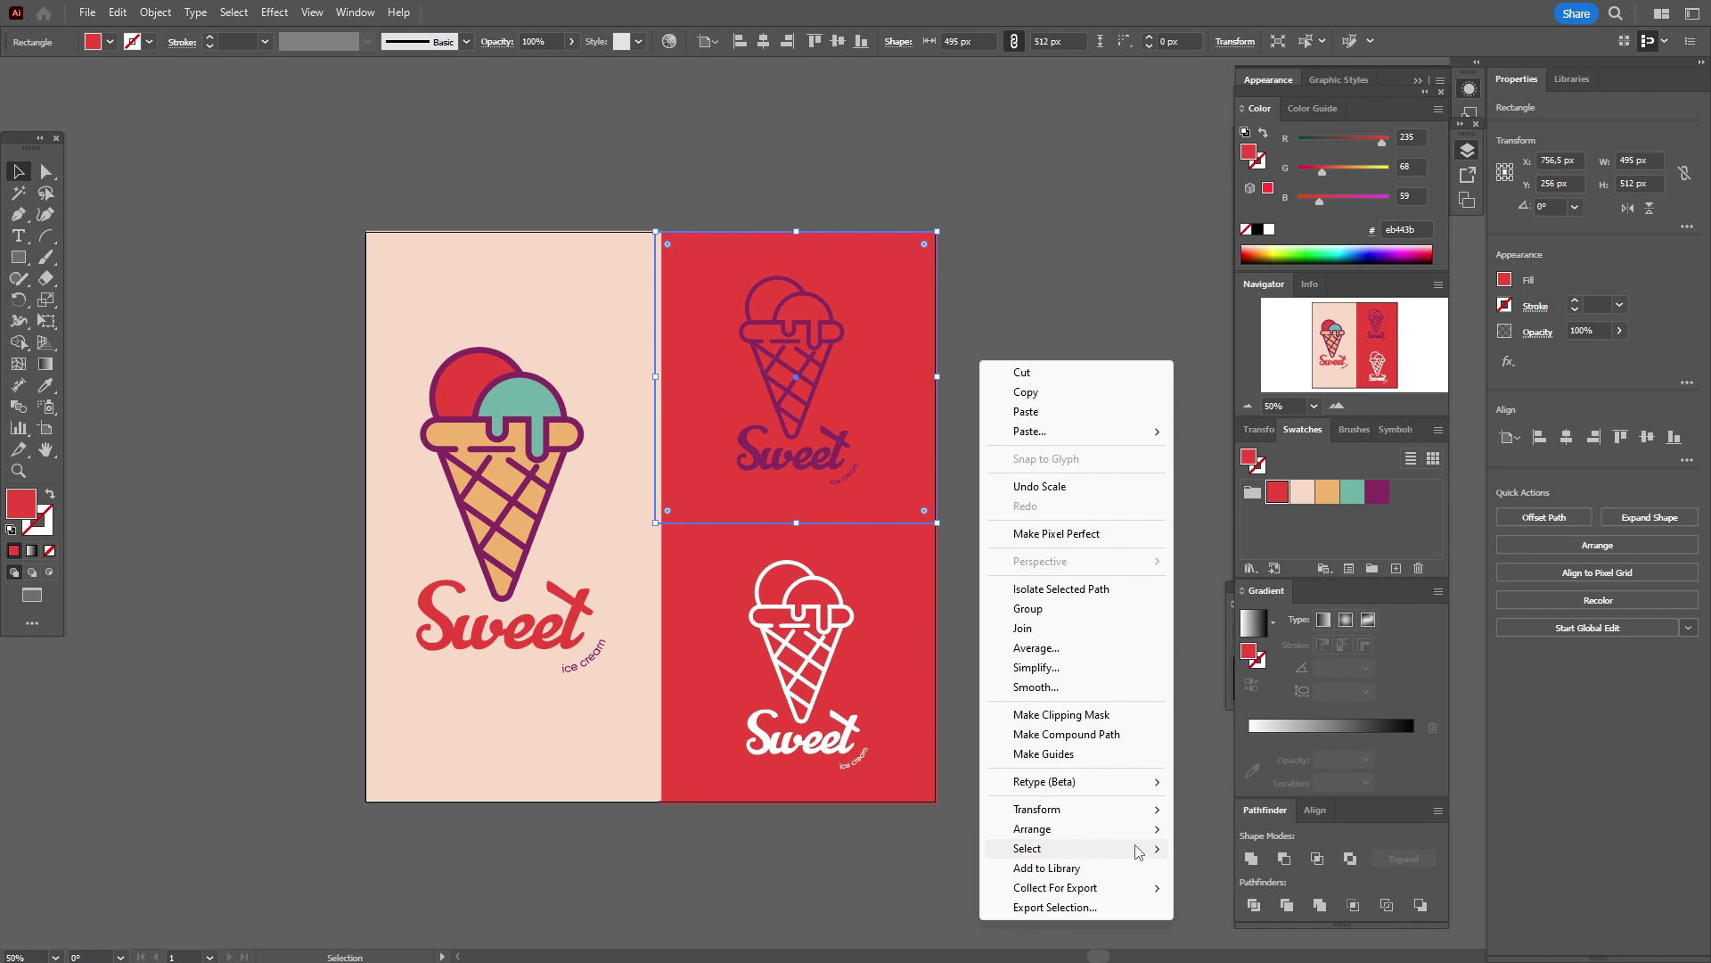
pyautogui.moveTo(1142, 838)
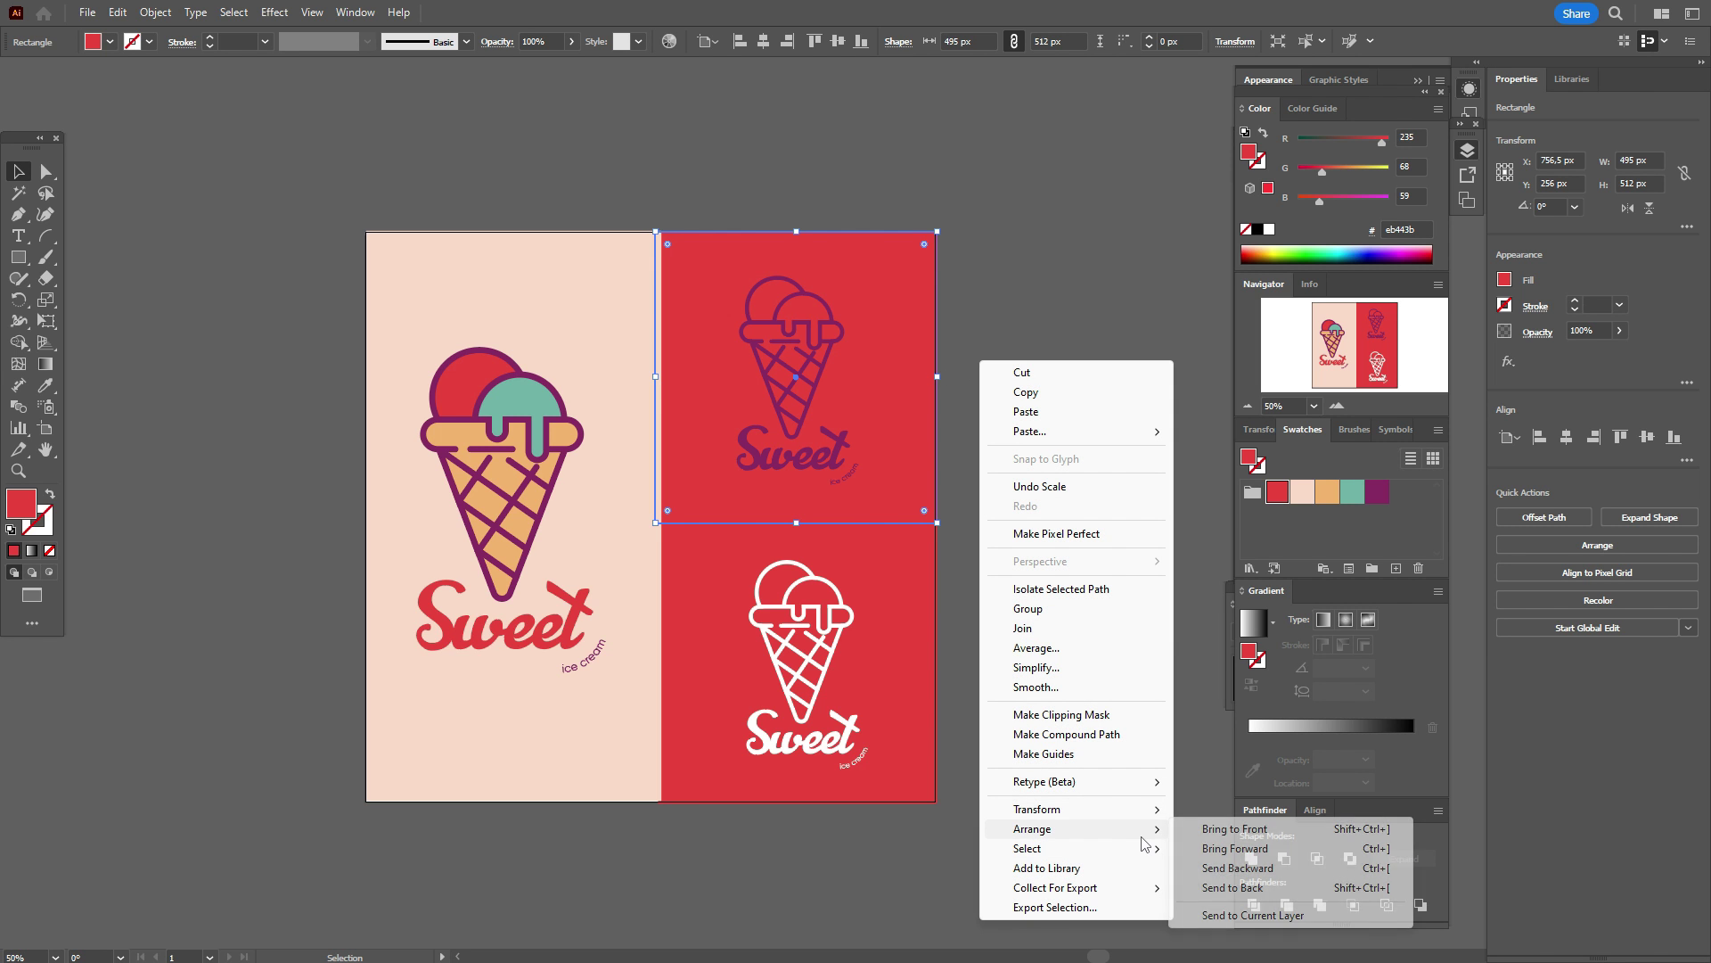
pyautogui.click(1244, 890)
pyautogui.doubleClick(23, 509)
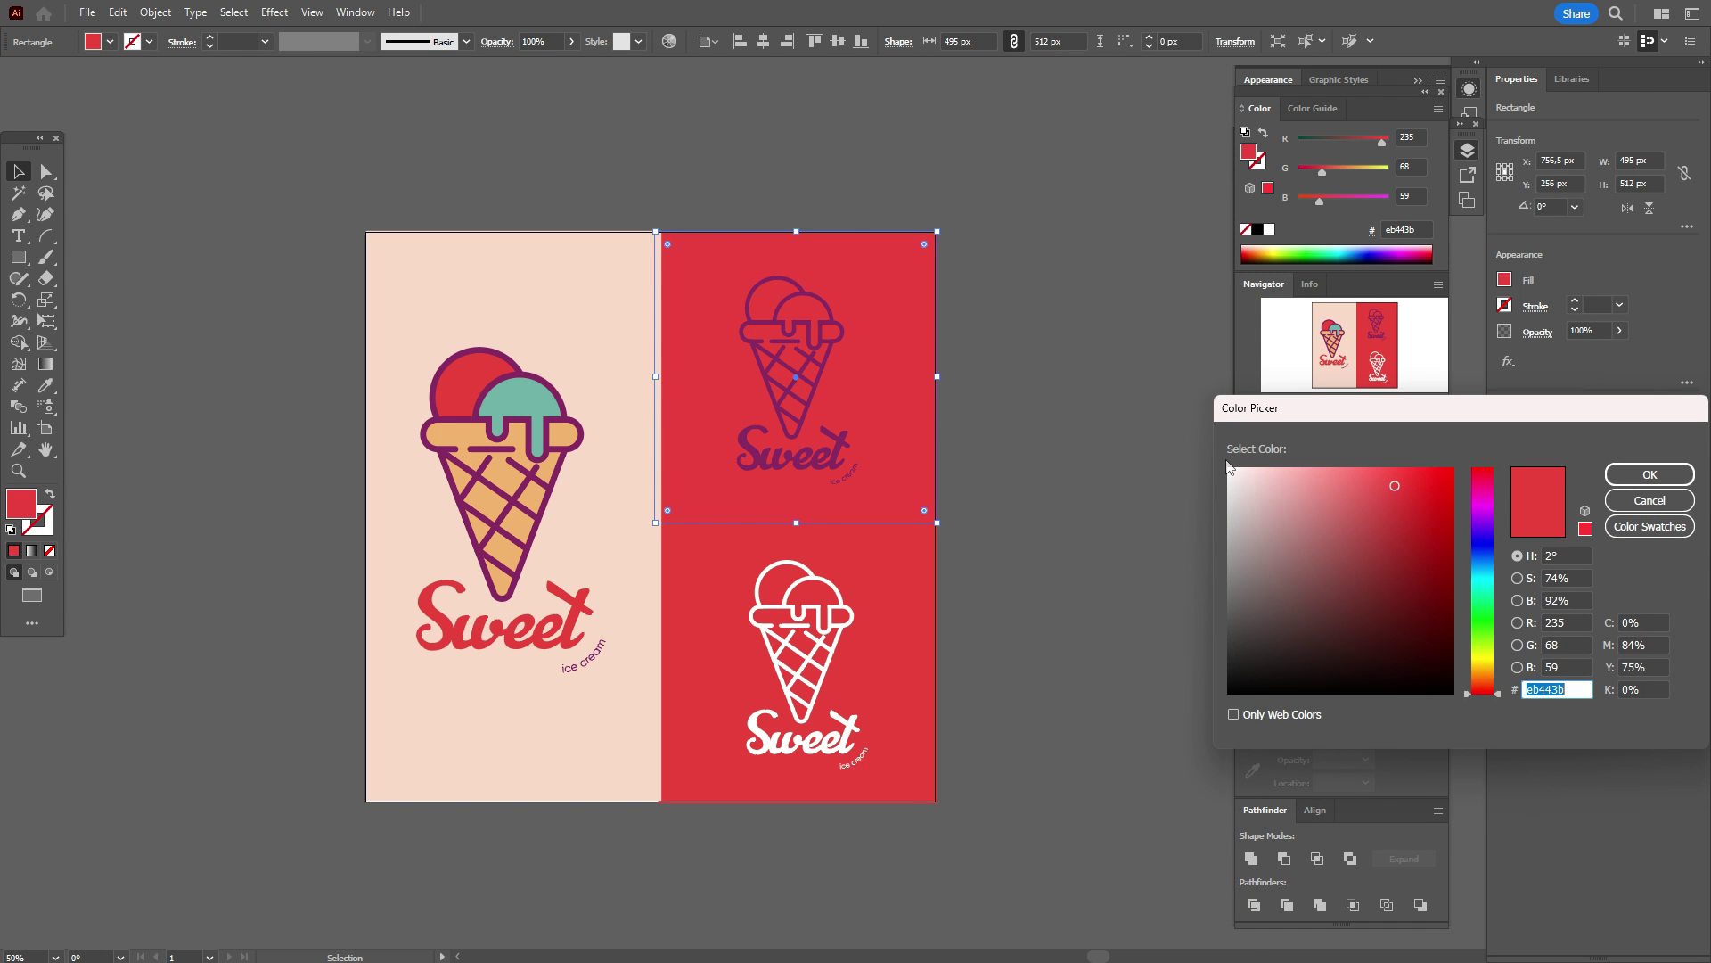
pyautogui.moveTo(1231, 471); pyautogui.dragTo(1220, 456)
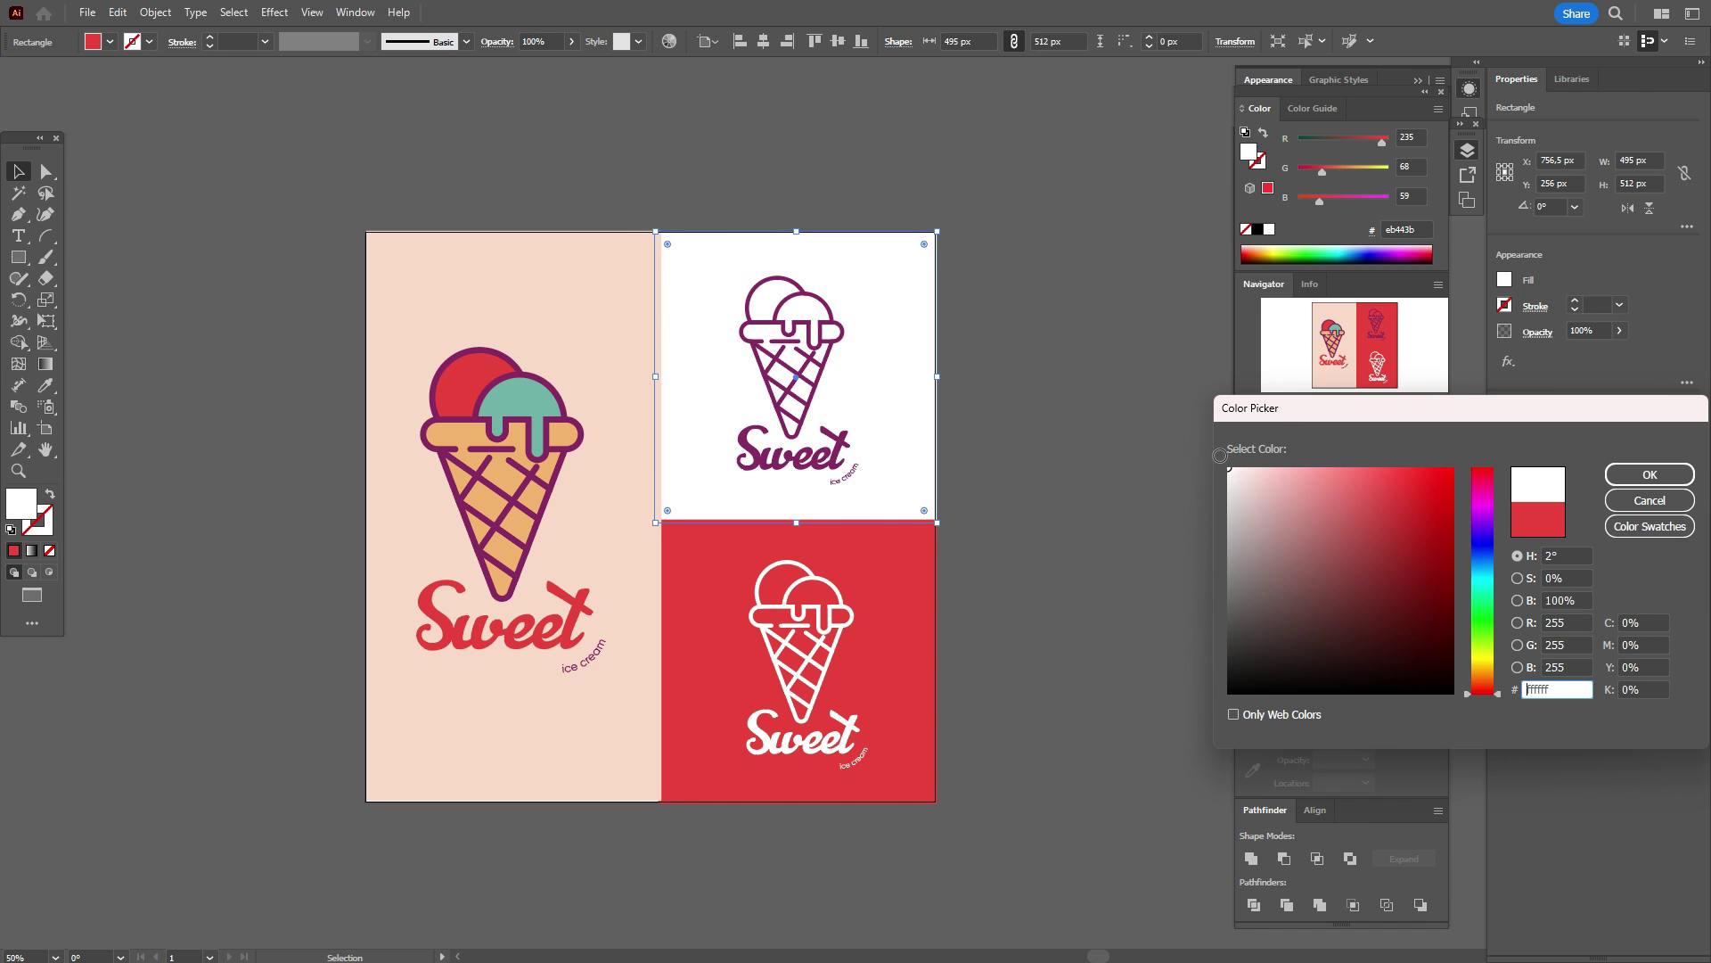
pyautogui.click(1649, 474)
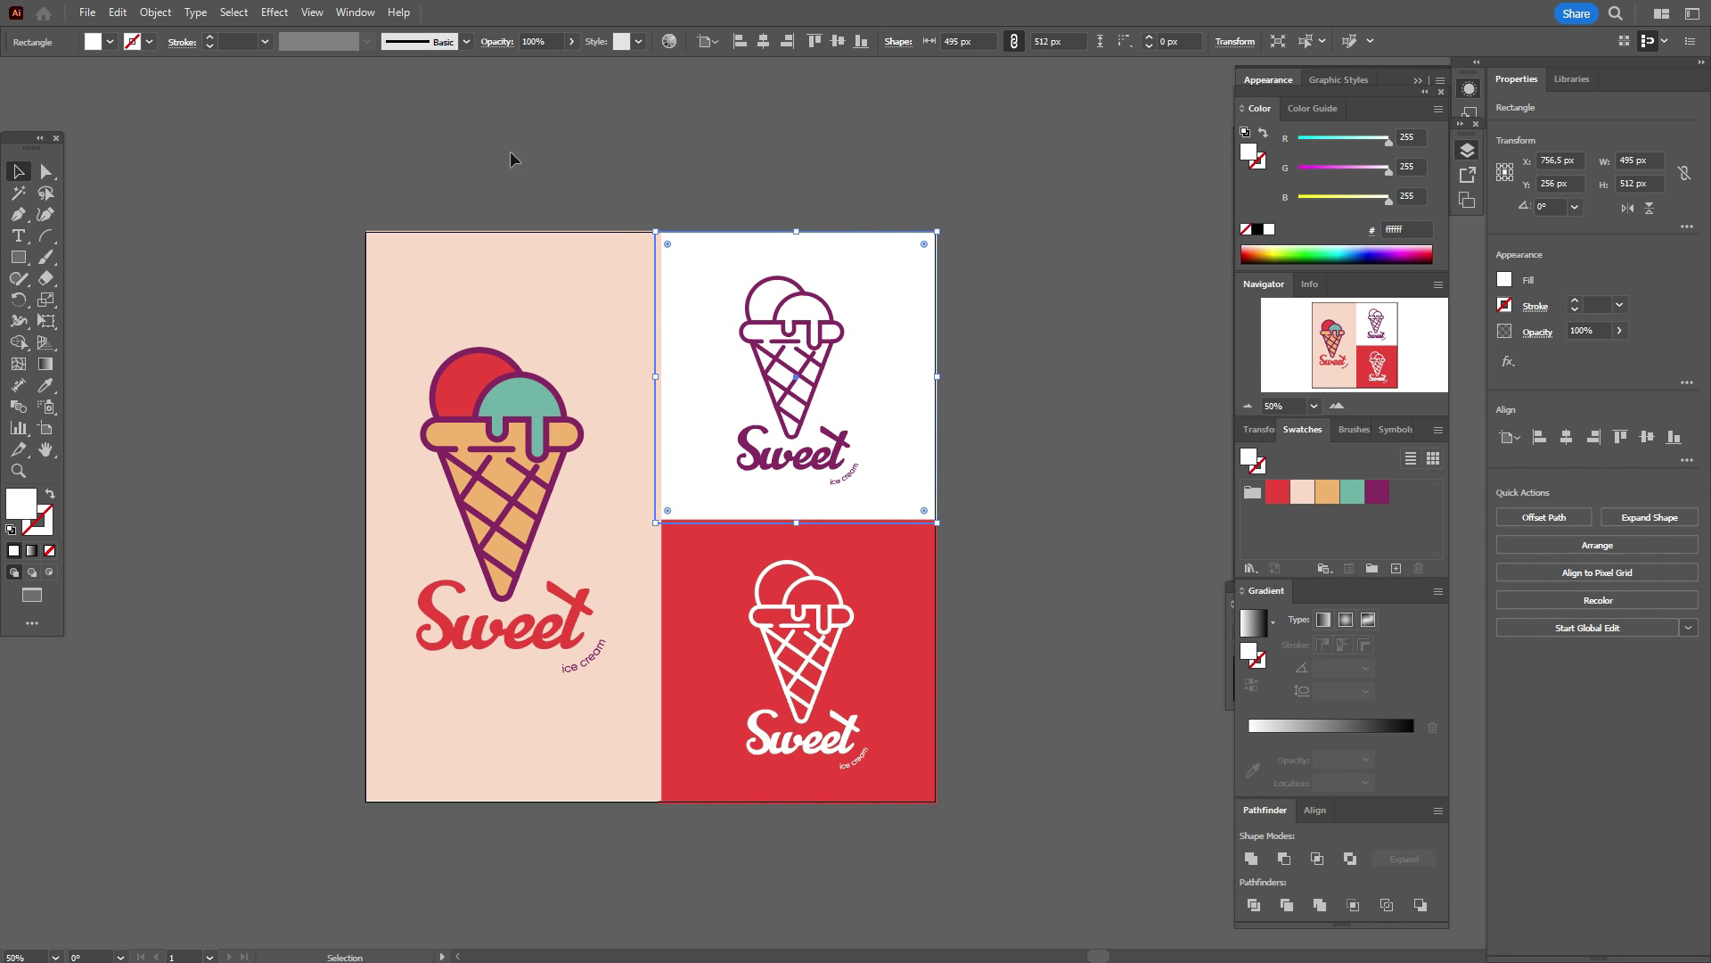
pyautogui.click(827, 227)
pyautogui.click(46, 449)
pyautogui.moveTo(736, 268); pyautogui.dragTo(707, 286)
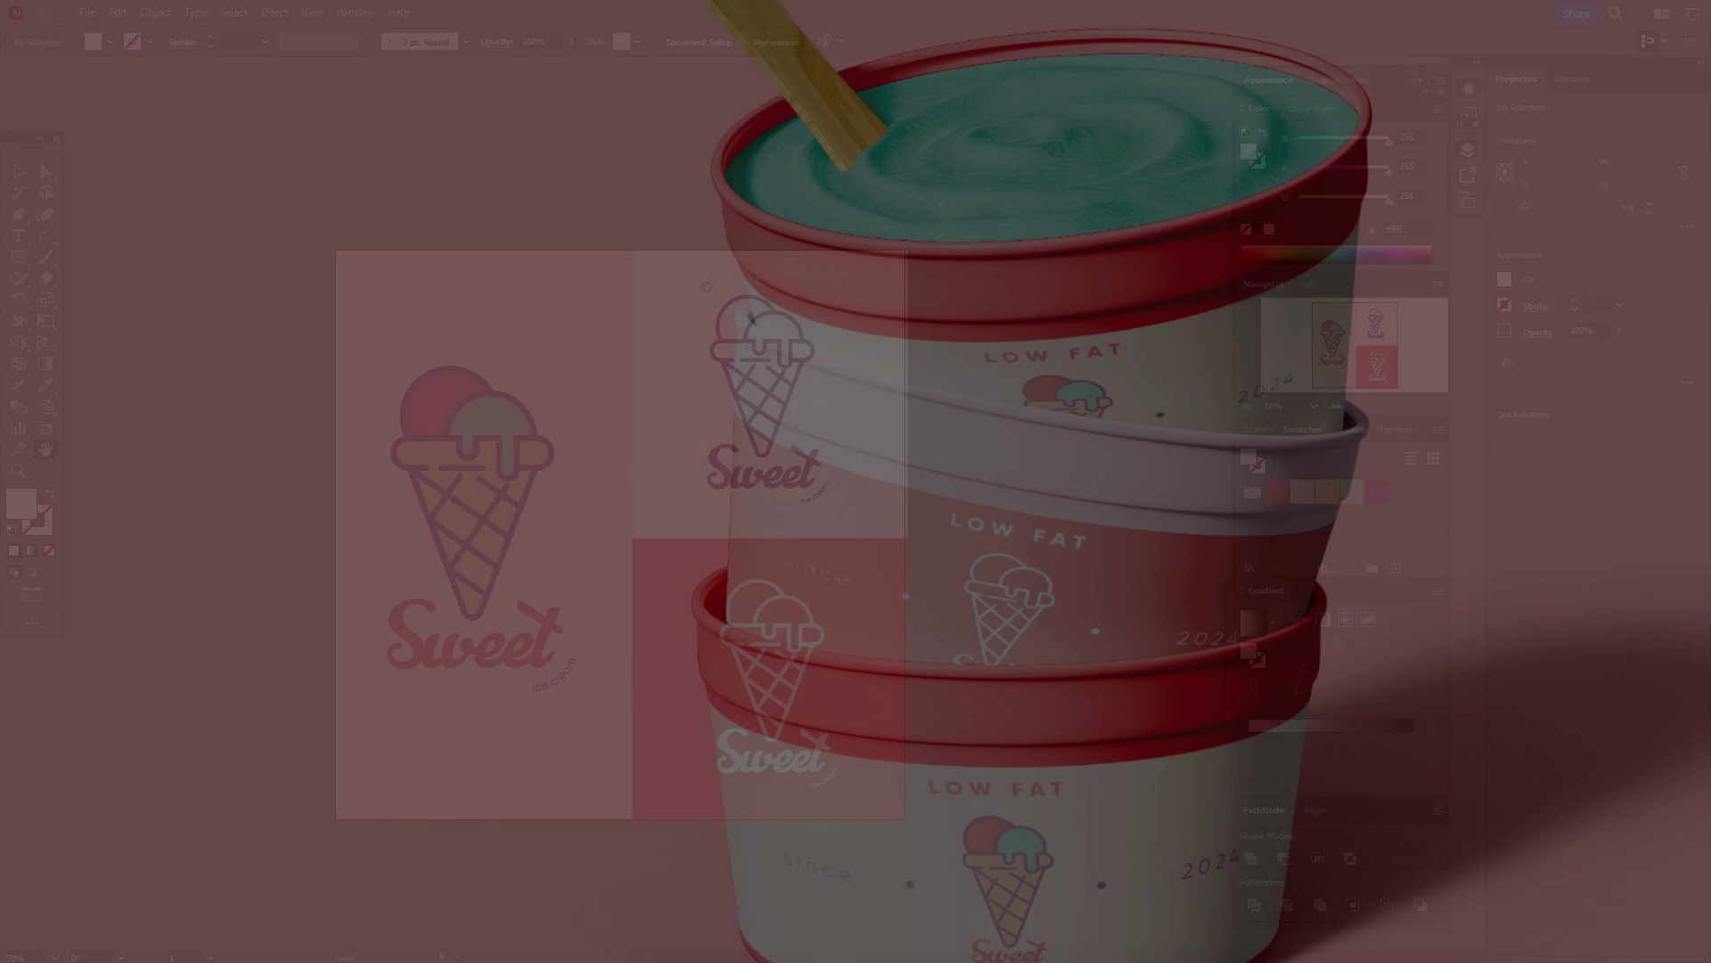